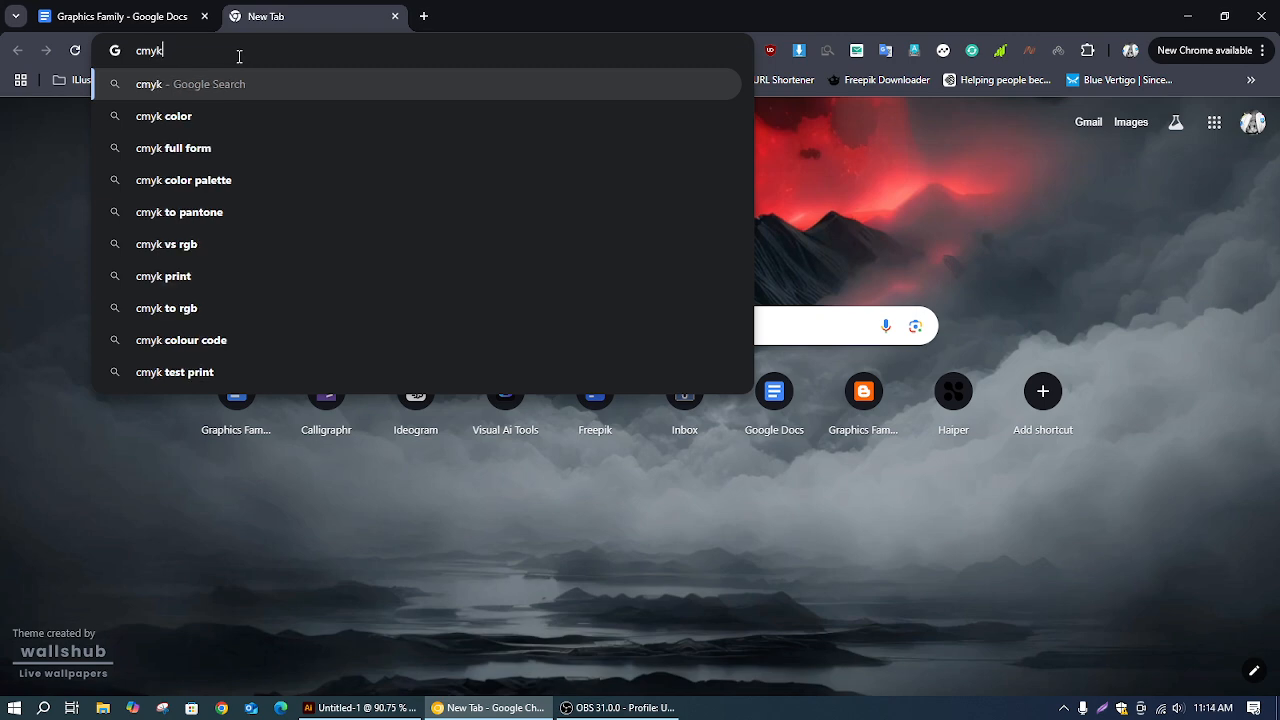
Search Google for "cmyk color" and, in a new tab, for "rgb color"
click(197, 117)
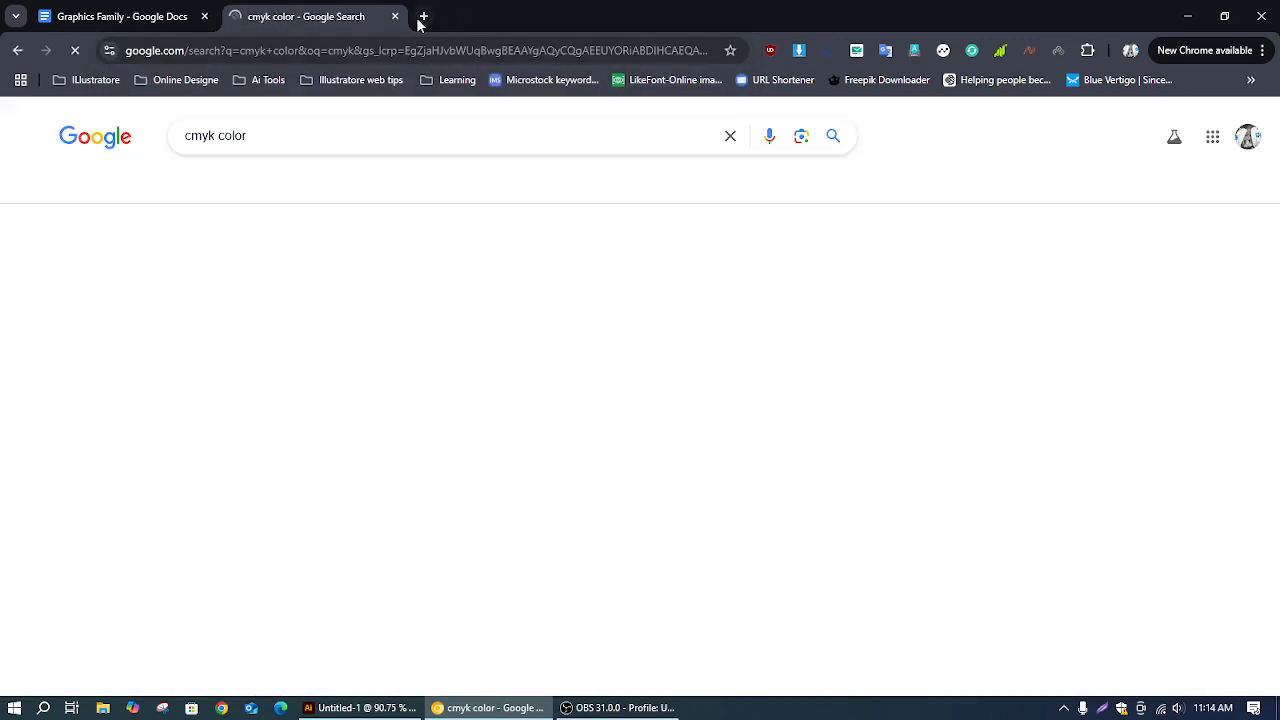
click(423, 16)
text(r)
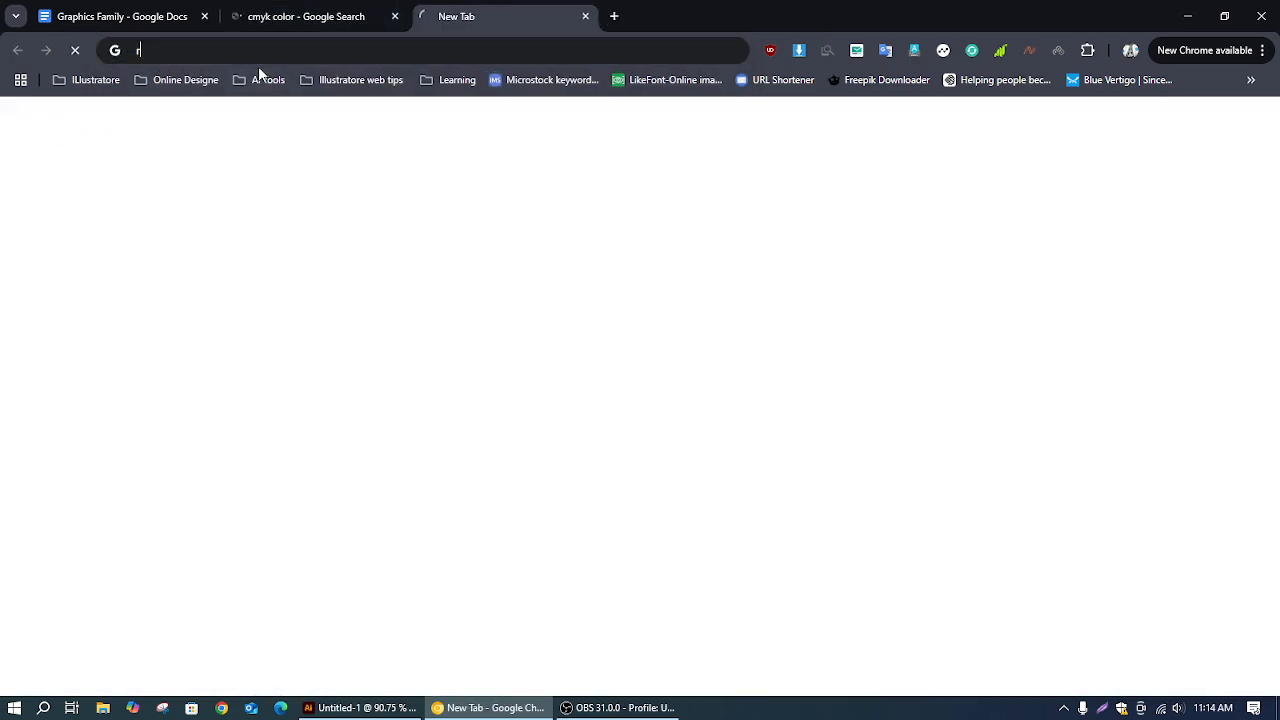
text(gb)
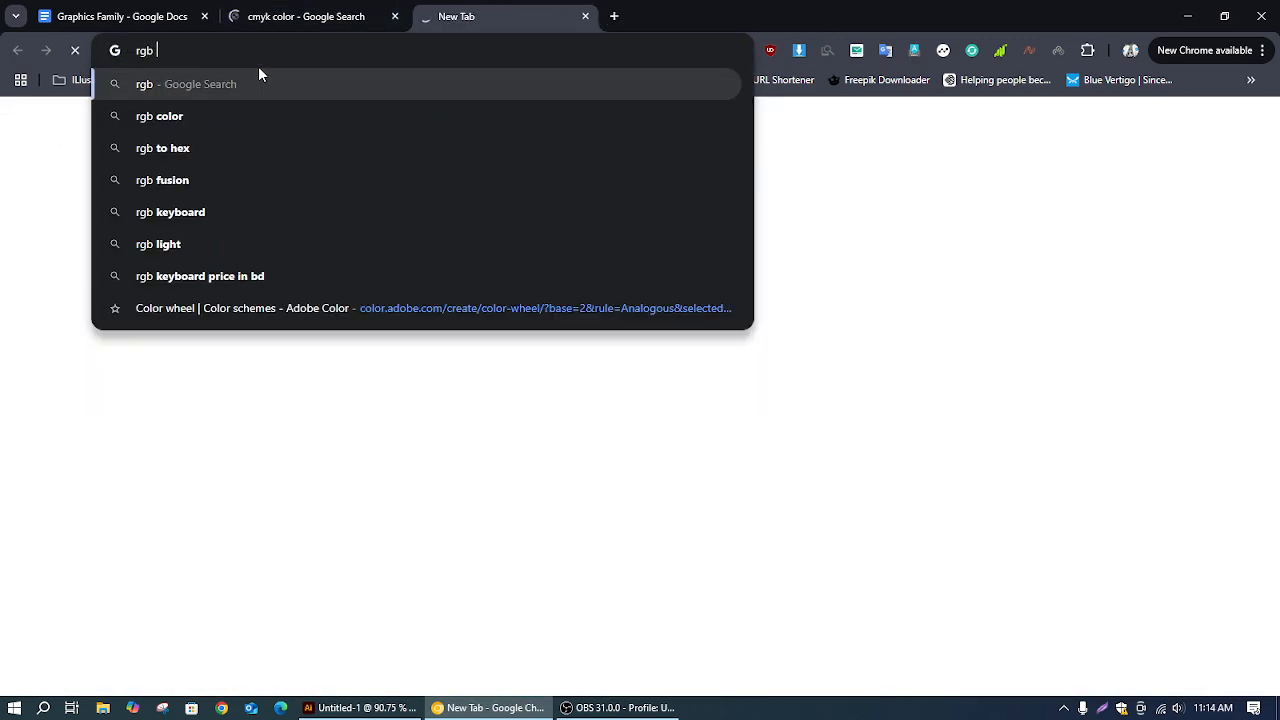
click(237, 120)
Examine the CMYK results, especially the four component colors, and compare them with the RGB search results
click(305, 16)
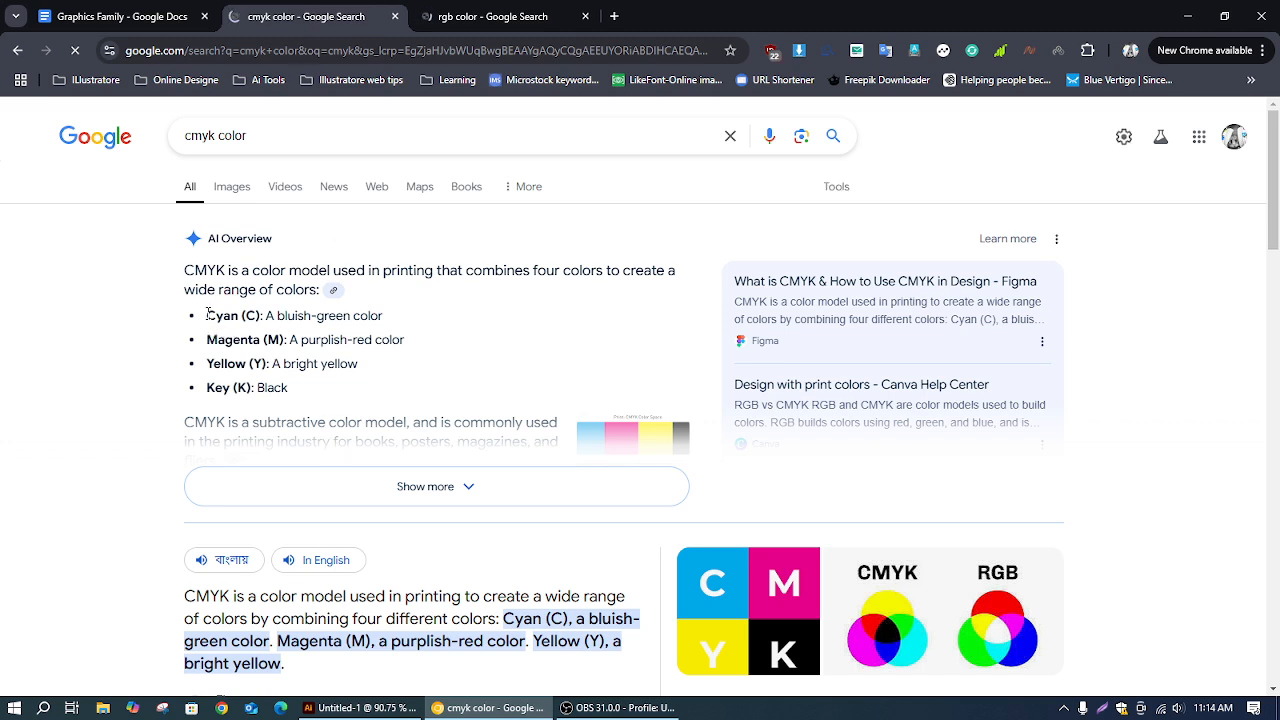
drag(209, 318, 258, 341)
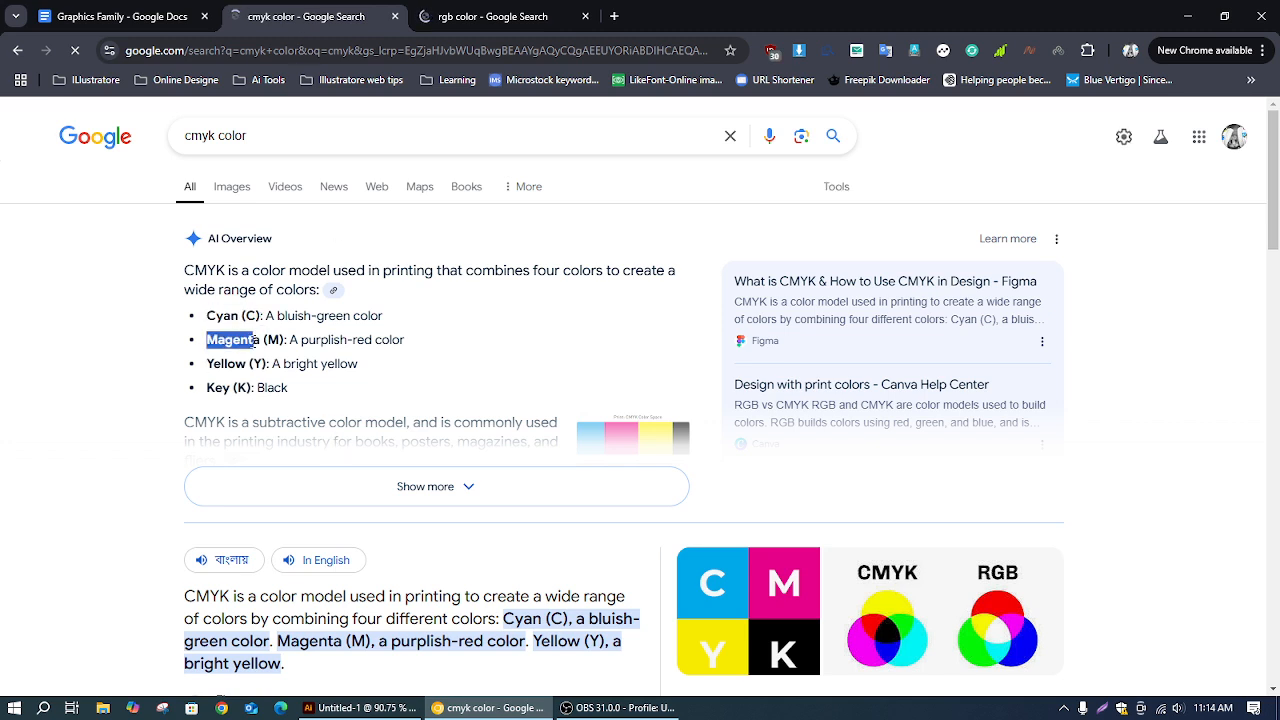
double_click(214, 364)
drag(206, 388, 288, 389)
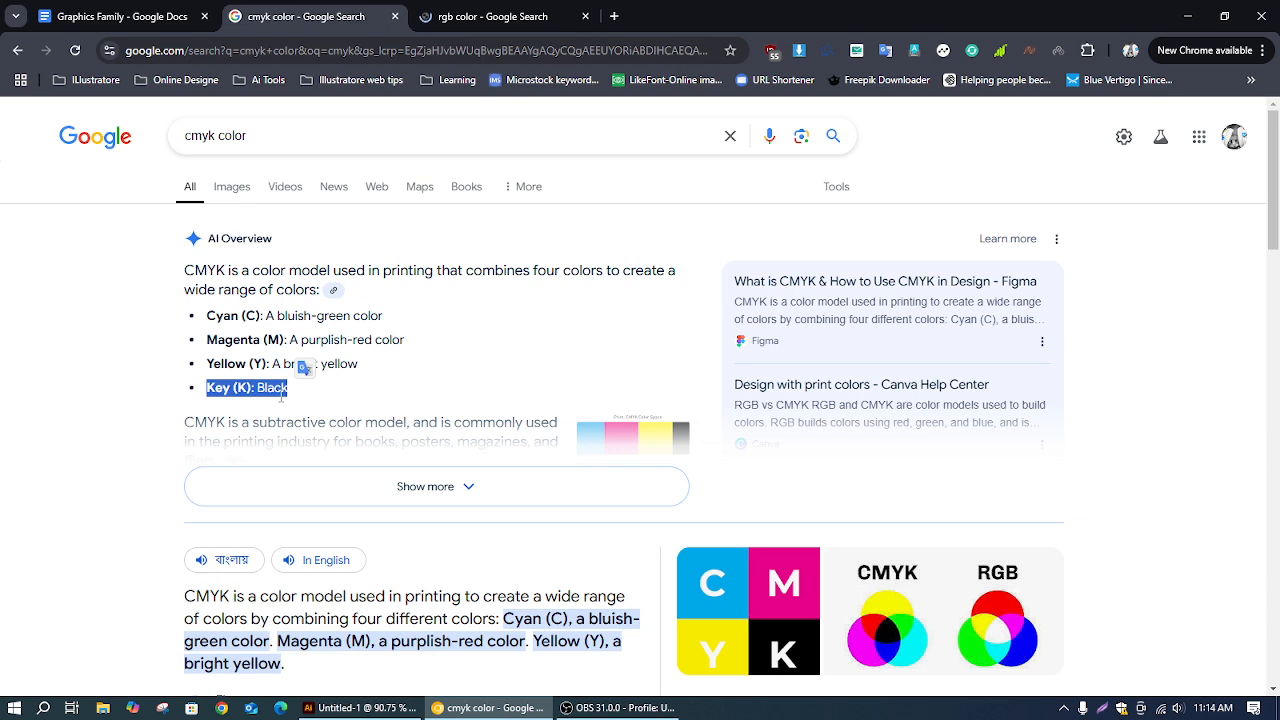
click(301, 393)
drag(292, 391, 252, 388)
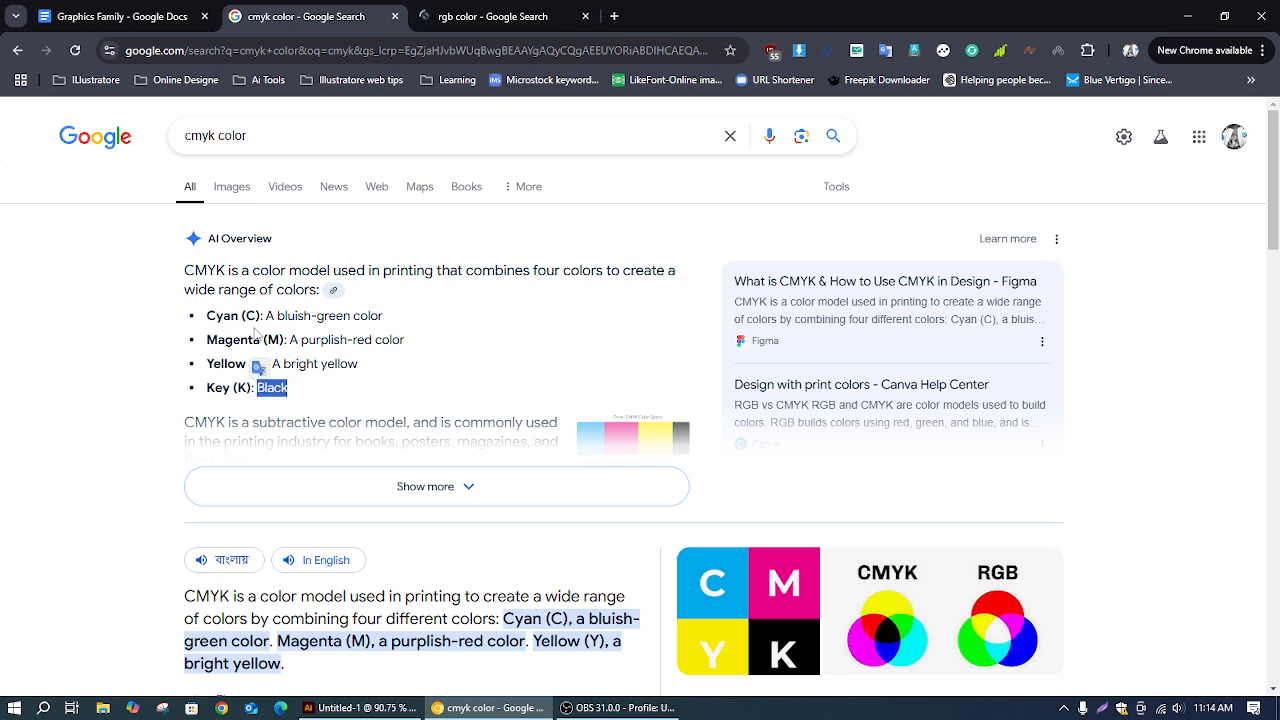
double_click(319, 394)
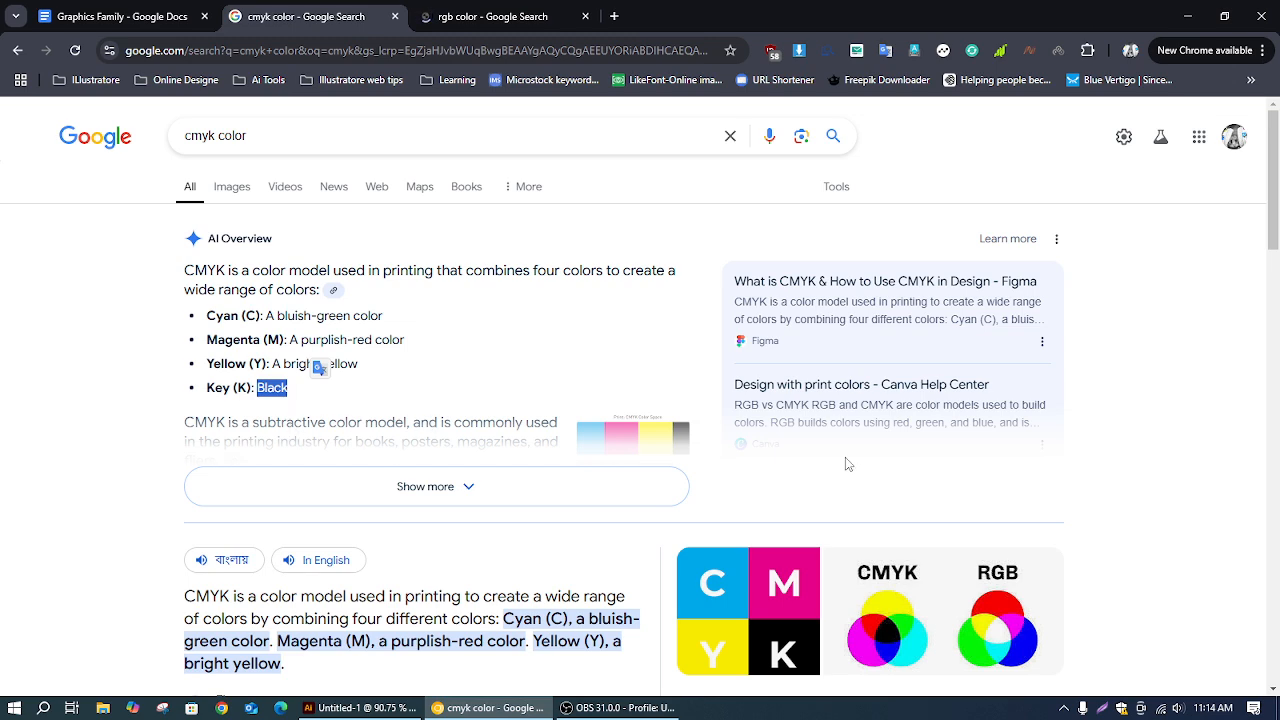
scroll(846, 463, down, 1)
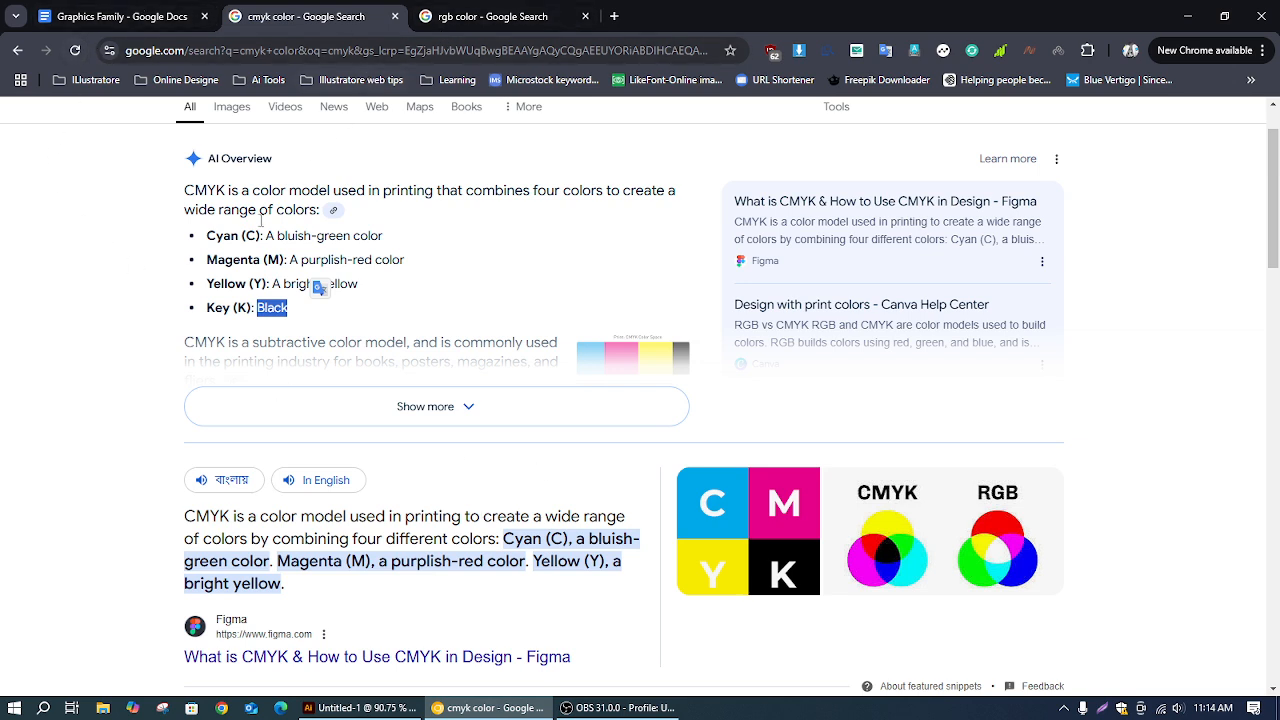
click(459, 18)
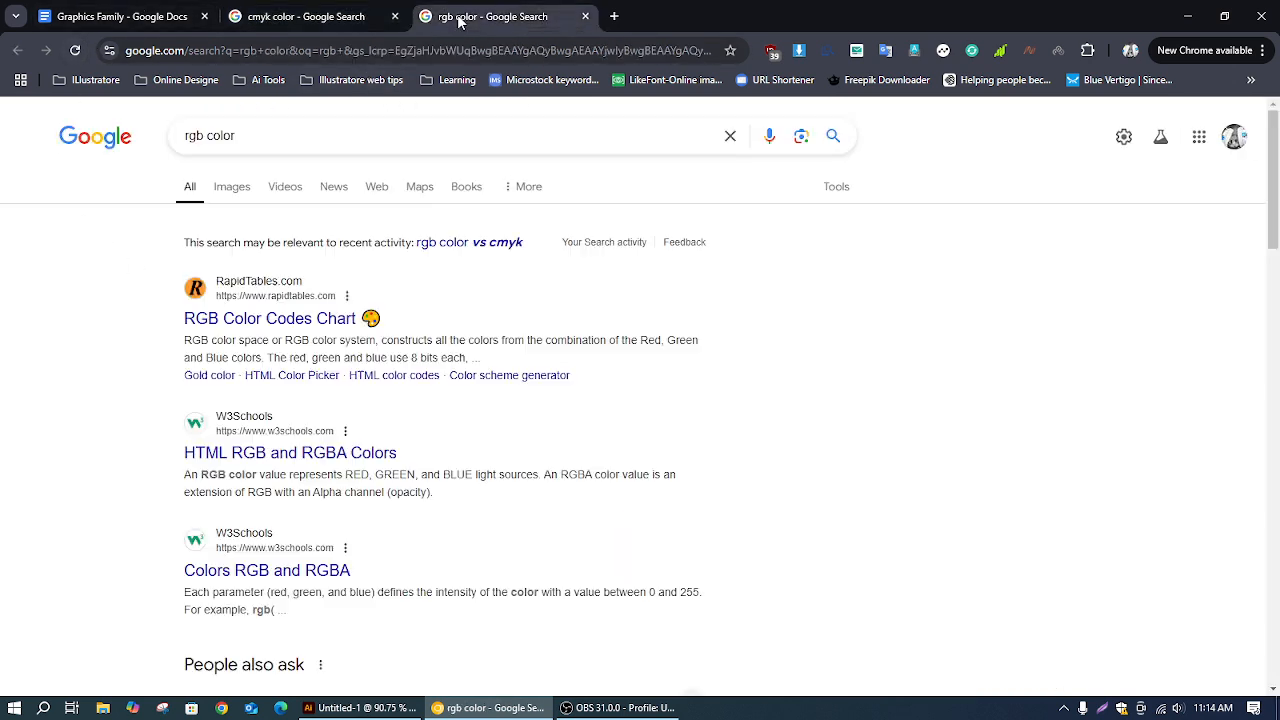
click(305, 18)
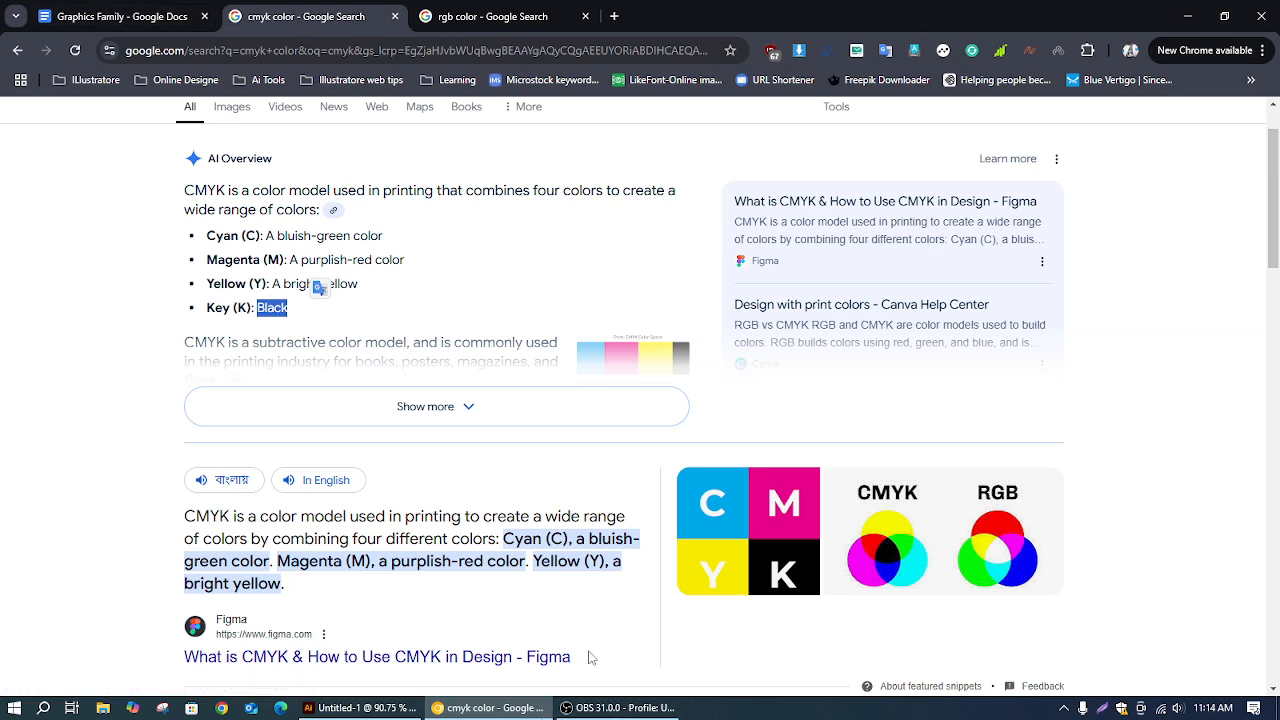
Switch to Illustrator, draw a small square in the artboard's upper left area, and place a copy to its right
click(350, 708)
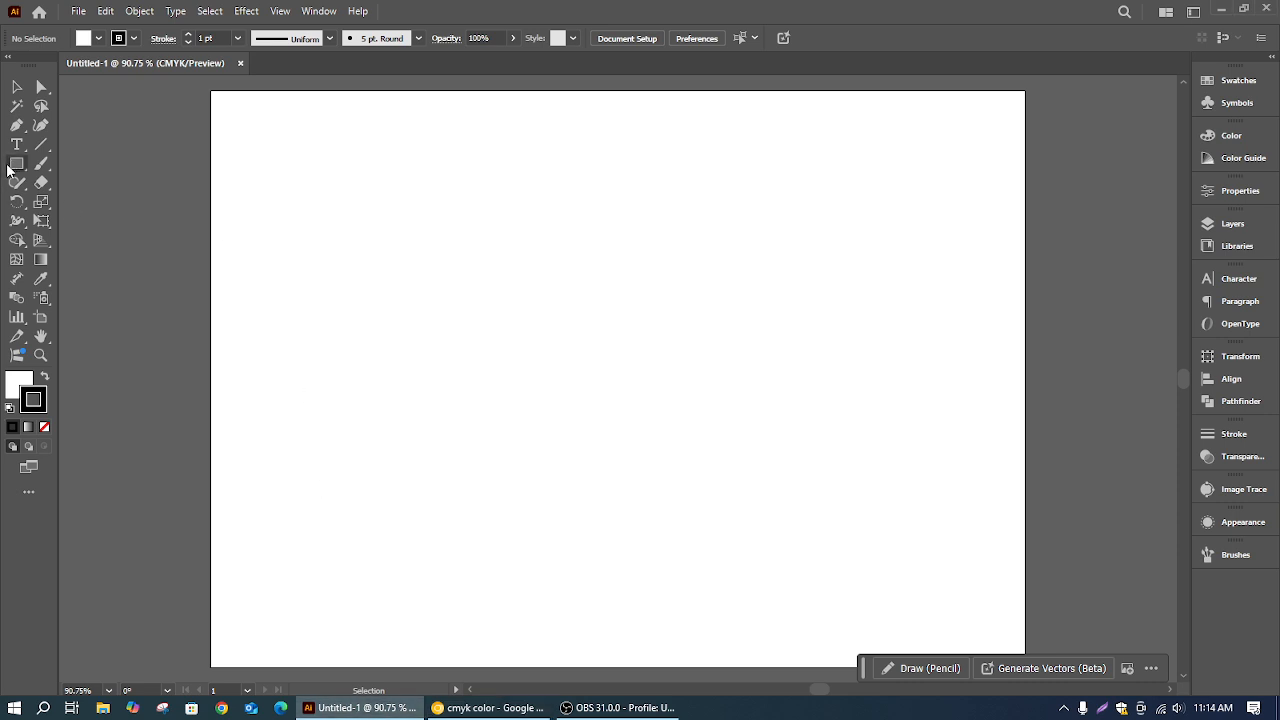
click(15, 165)
drag(349, 237, 429, 314)
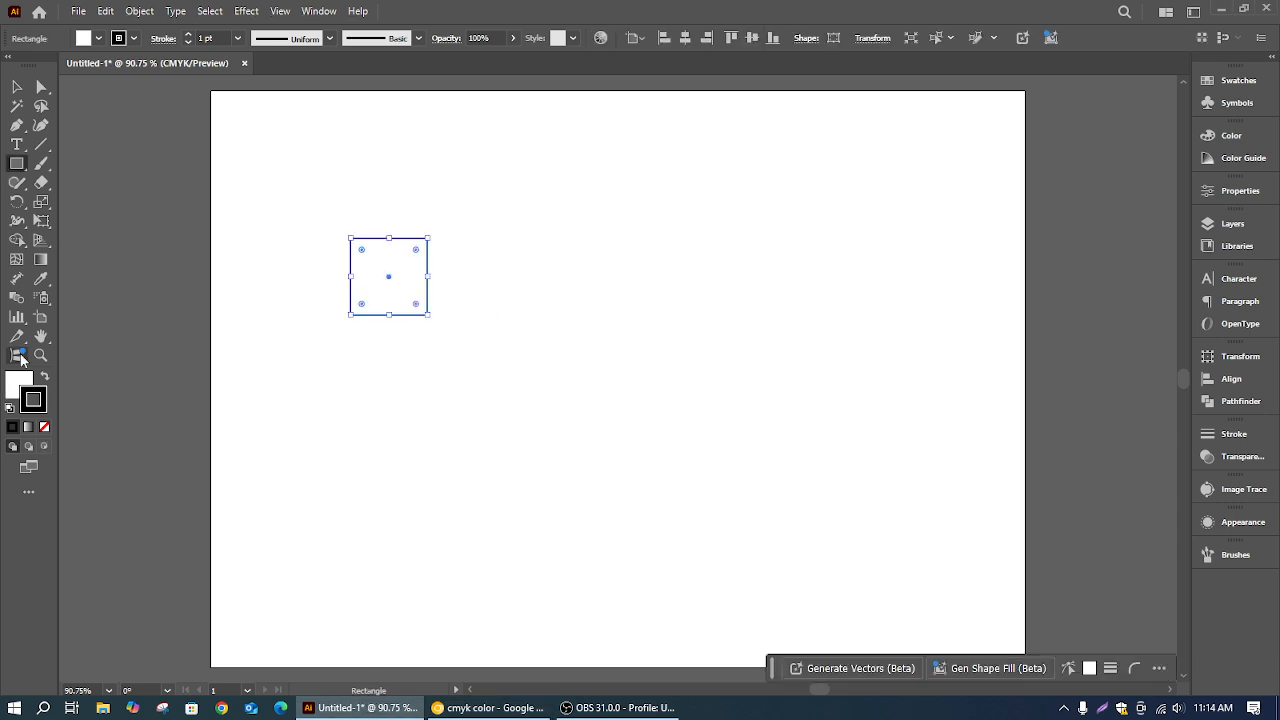
click(17, 87)
drag(428, 303, 560, 303)
Select the left square and switch its color sliders from CMYK to RGB mode
scroll(612, 350, up, 2)
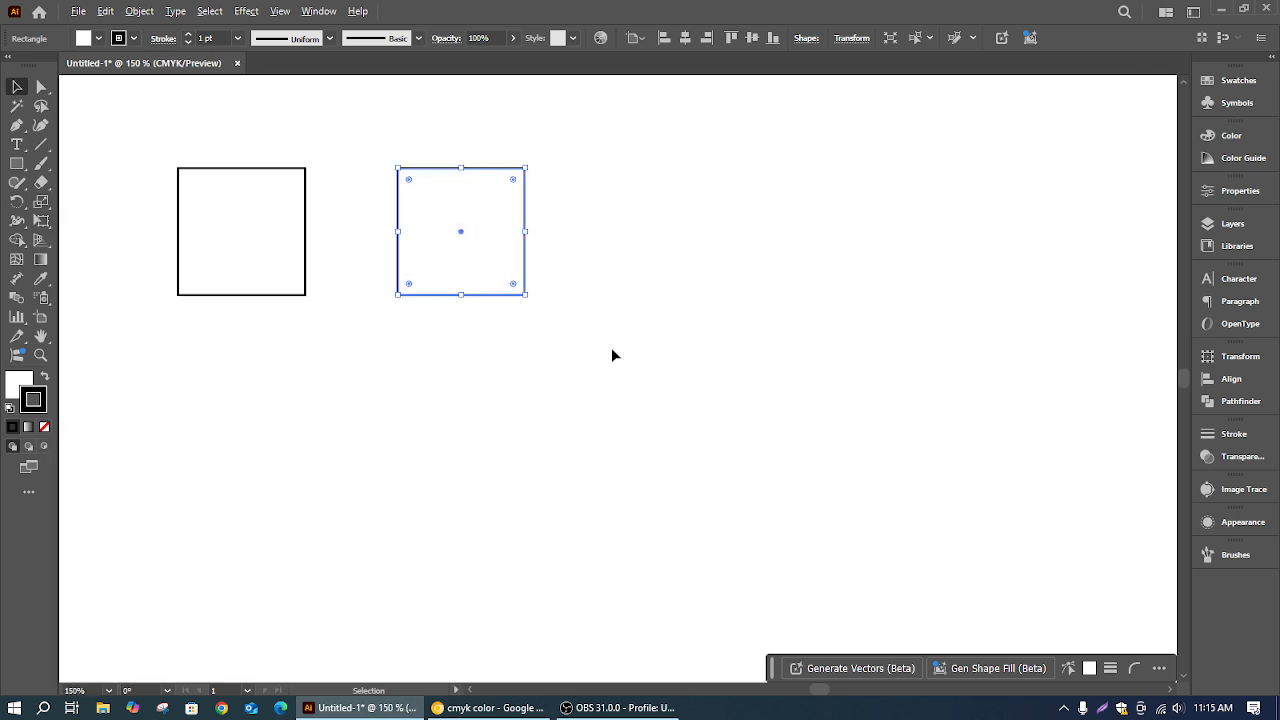
scroll(600, 432, up, 3)
scroll(600, 432, left, 4)
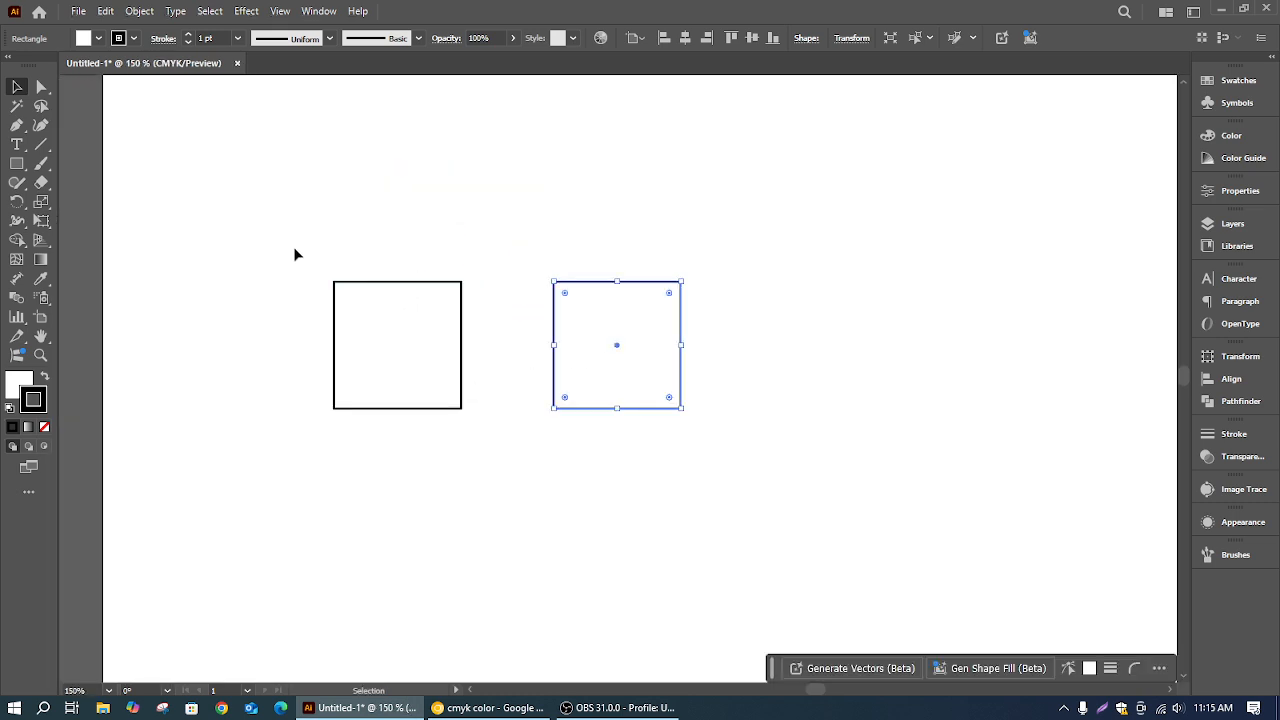
drag(283, 229, 480, 438)
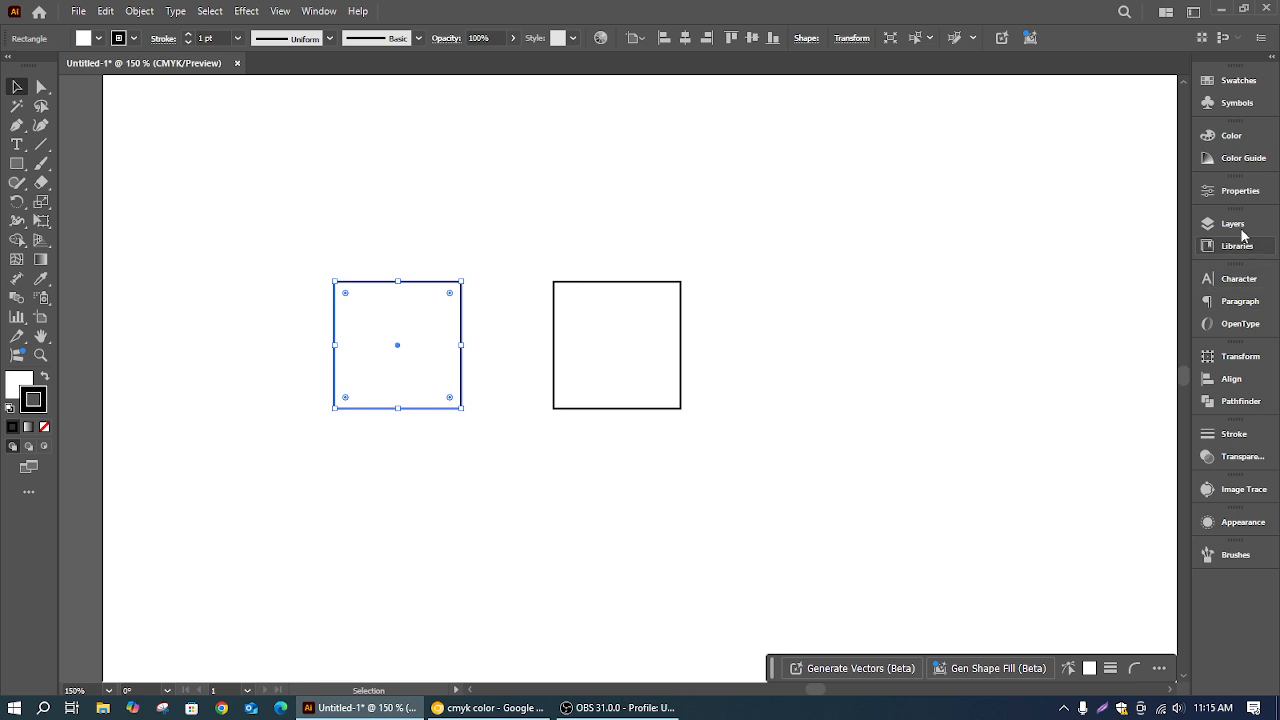
click(1232, 138)
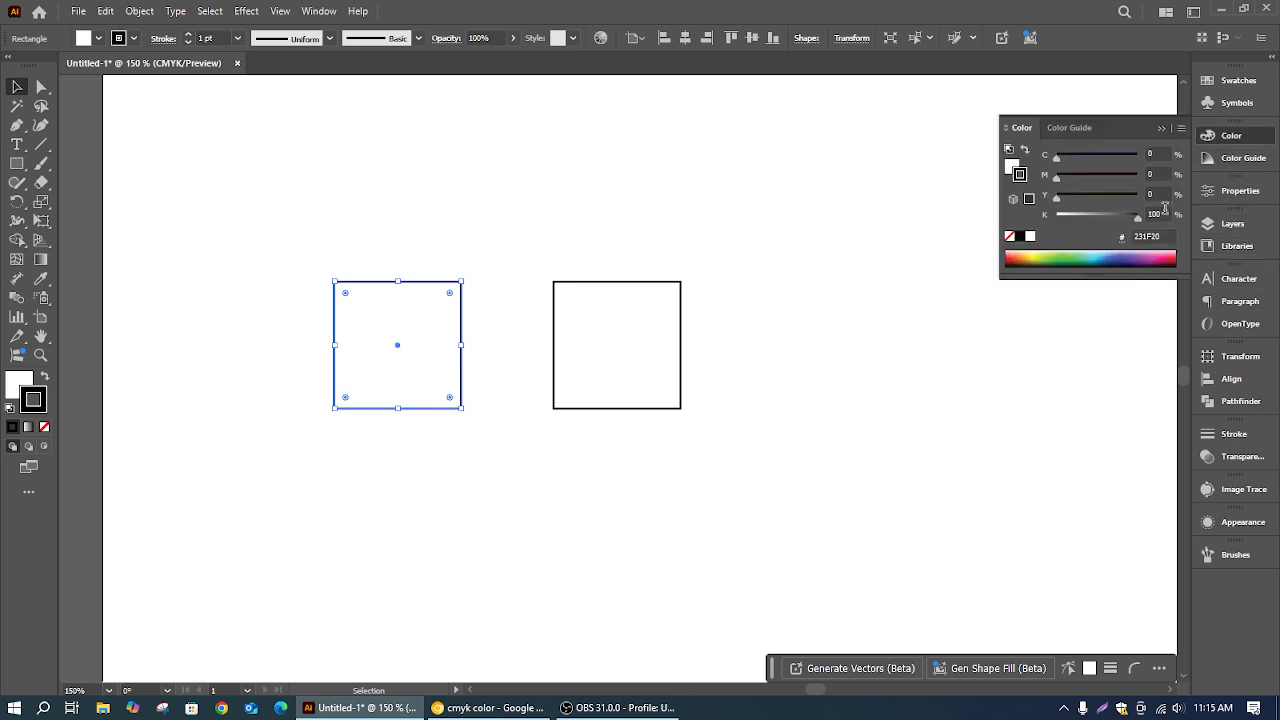
click(1181, 128)
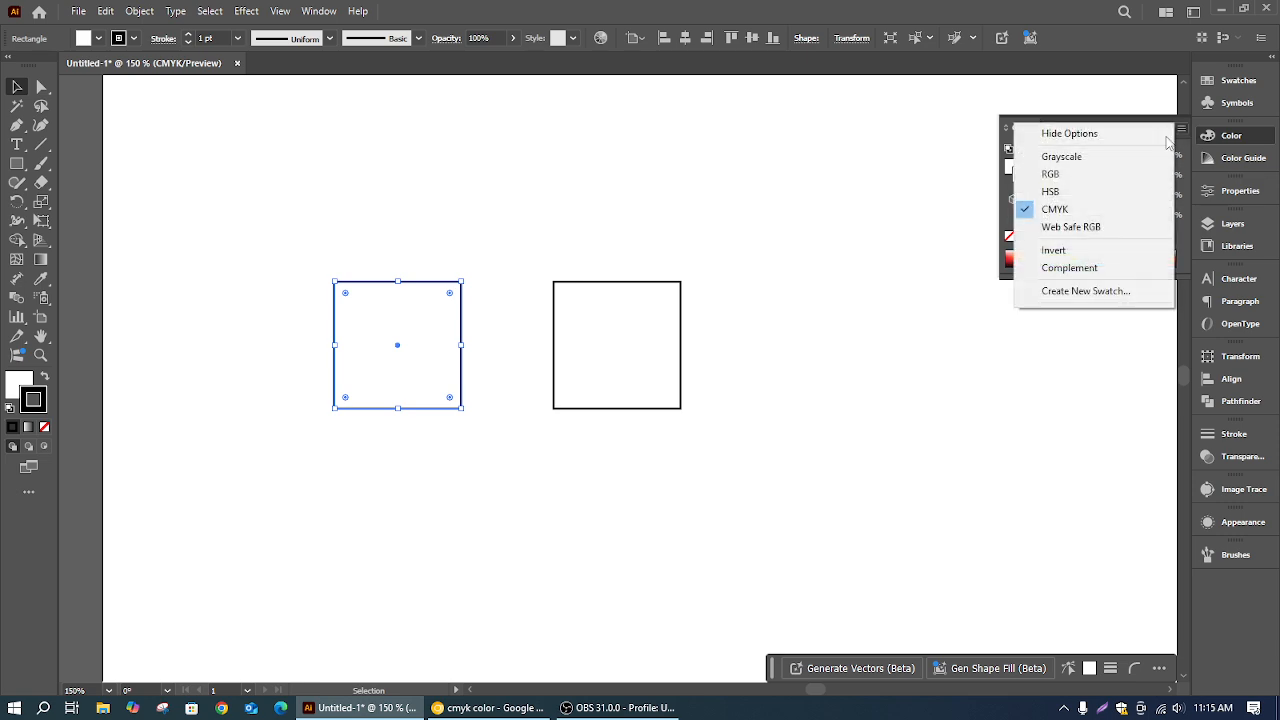
click(1050, 174)
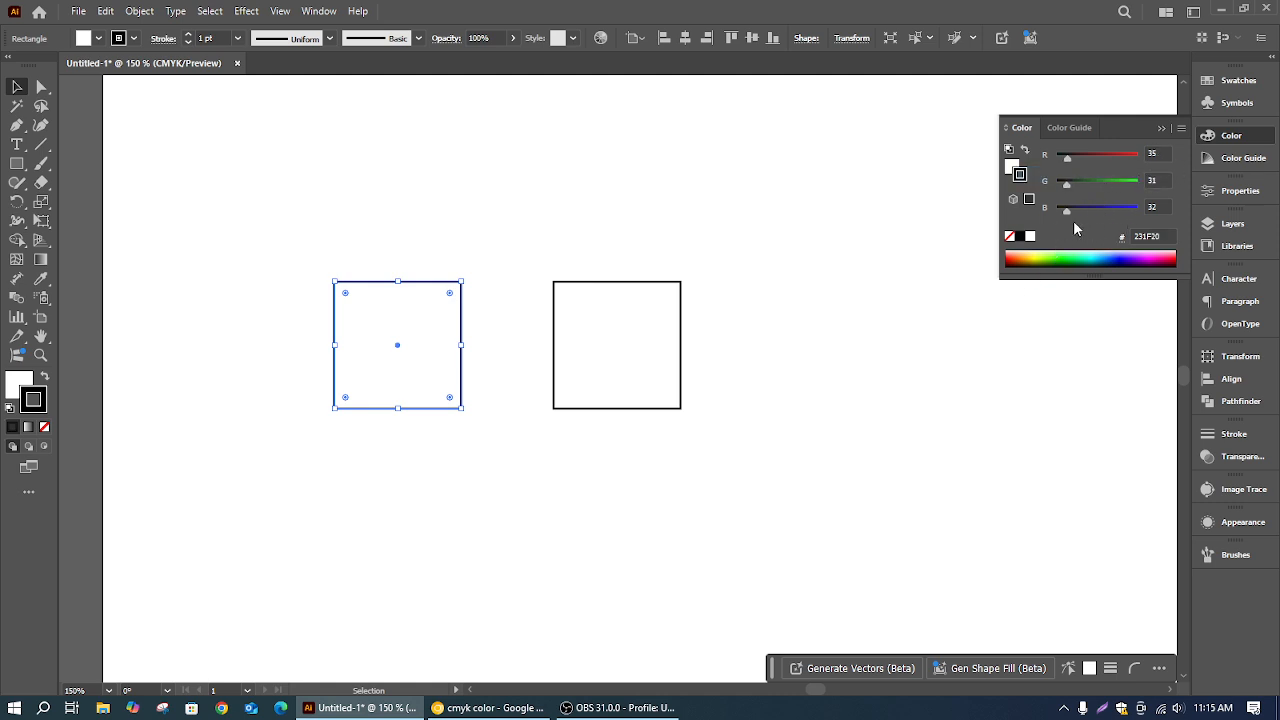
Fill the left square with a bright green from the RGB spectrum, remove its stroke, and shift it slightly down
click(1066, 257)
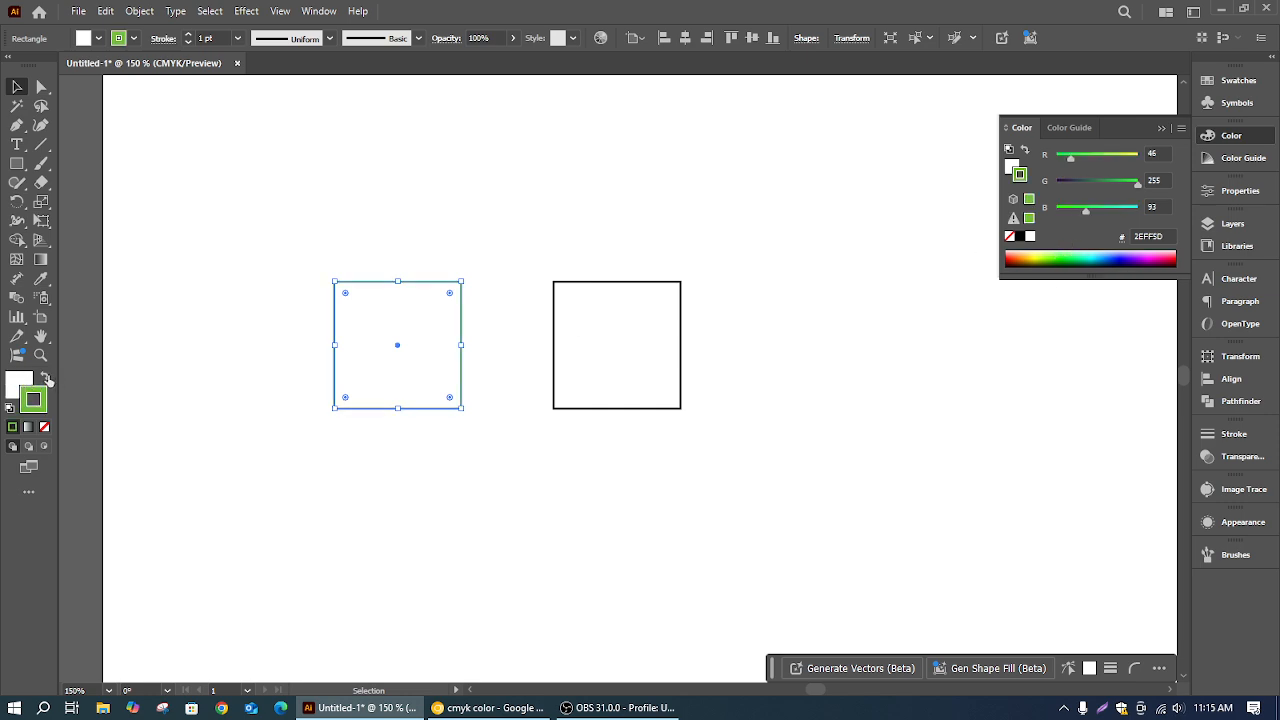
click(45, 378)
click(44, 427)
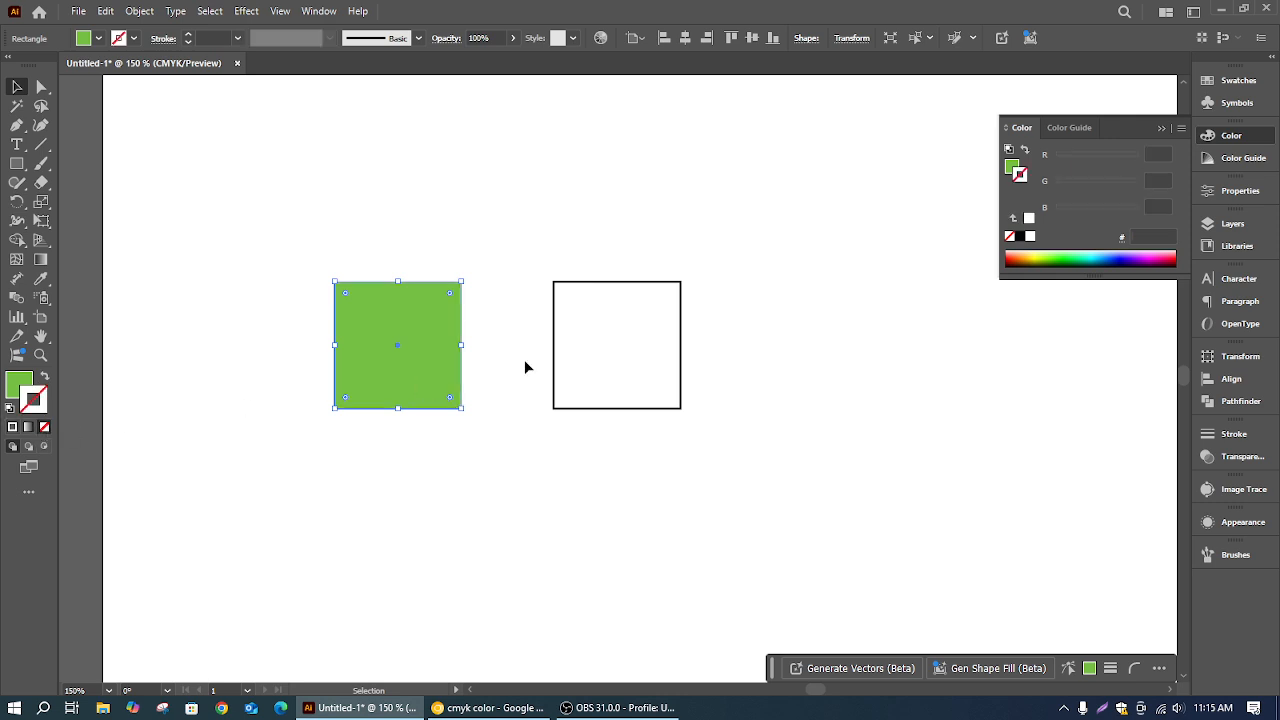
click(20, 388)
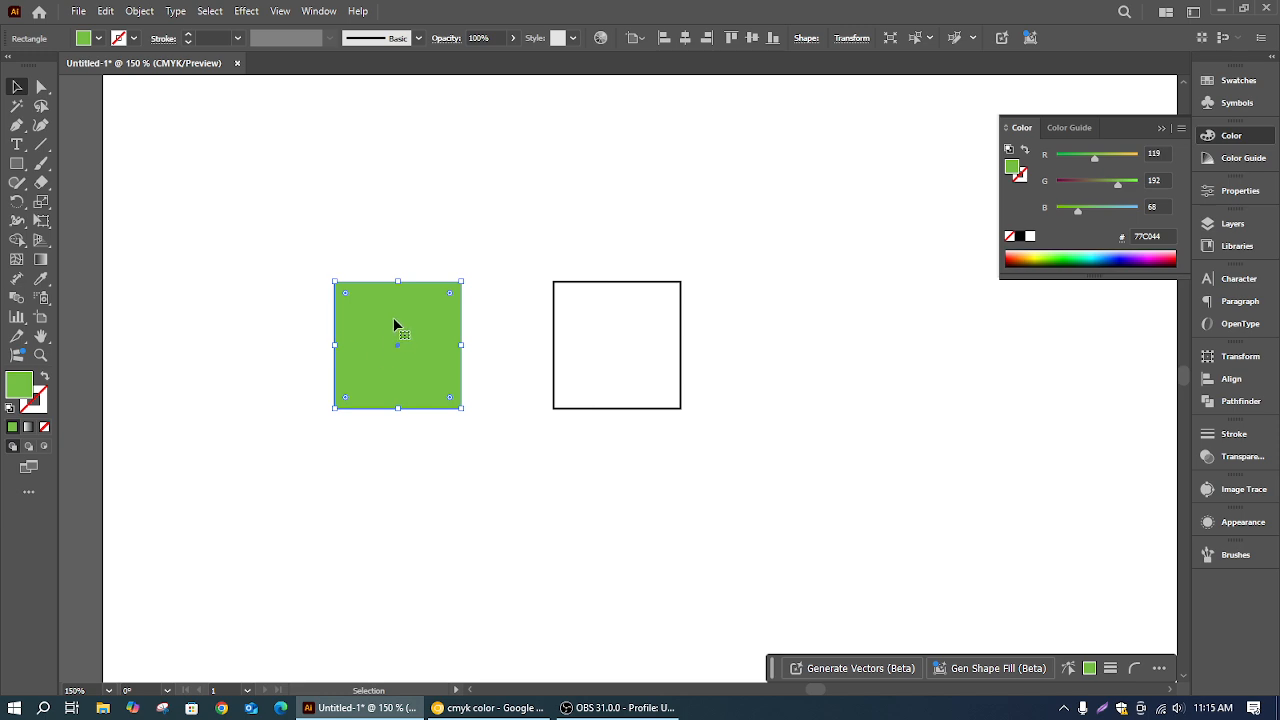
drag(393, 323, 393, 328)
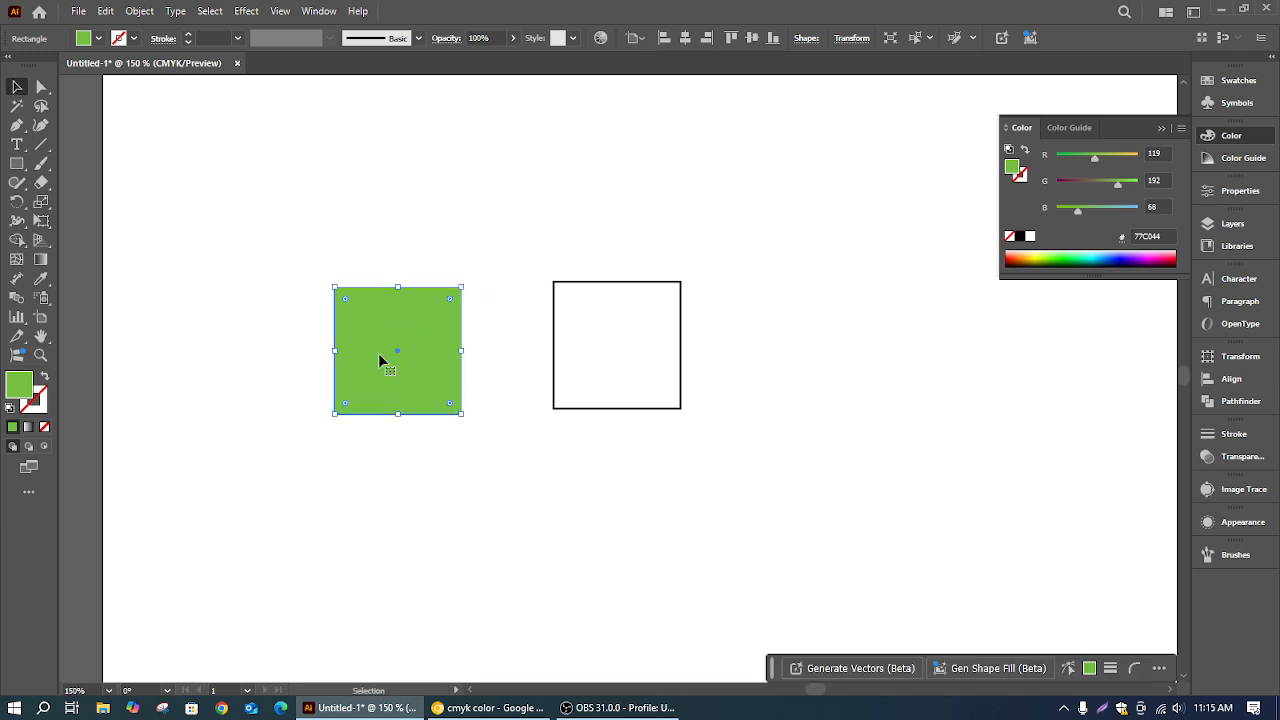
Copy the hex code 77C044 from the left square's fill color
double_click(31, 393)
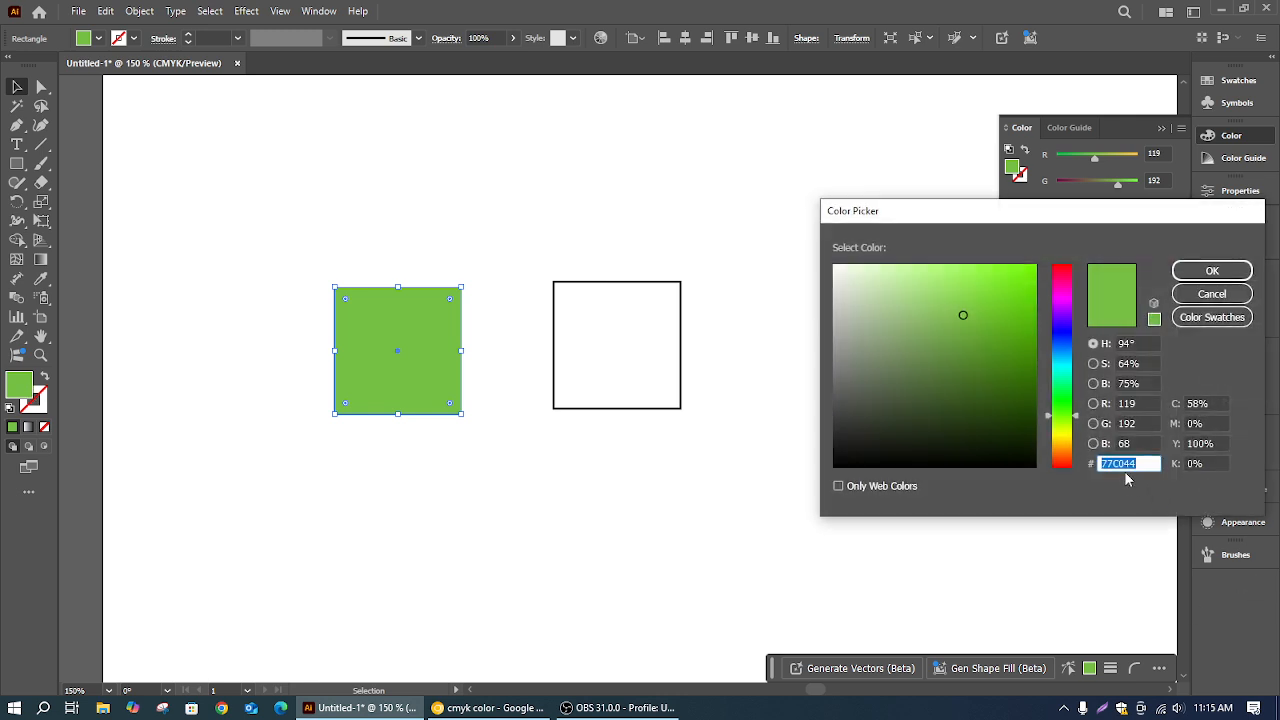
click(1139, 464)
drag(1150, 464, 1056, 479)
key(ctrl+c)
click(1212, 274)
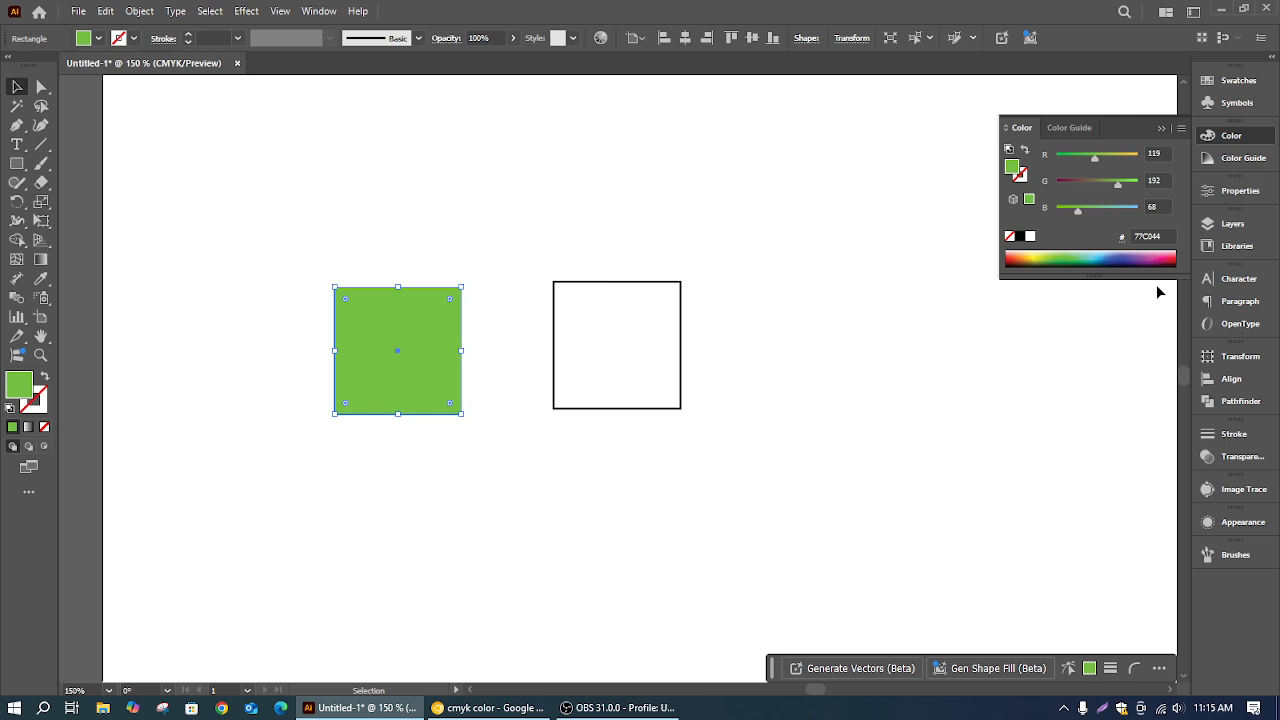
Switch the right square's color sliders to CMYK and fill it with the copied hex color 77C044
click(680, 291)
click(1181, 128)
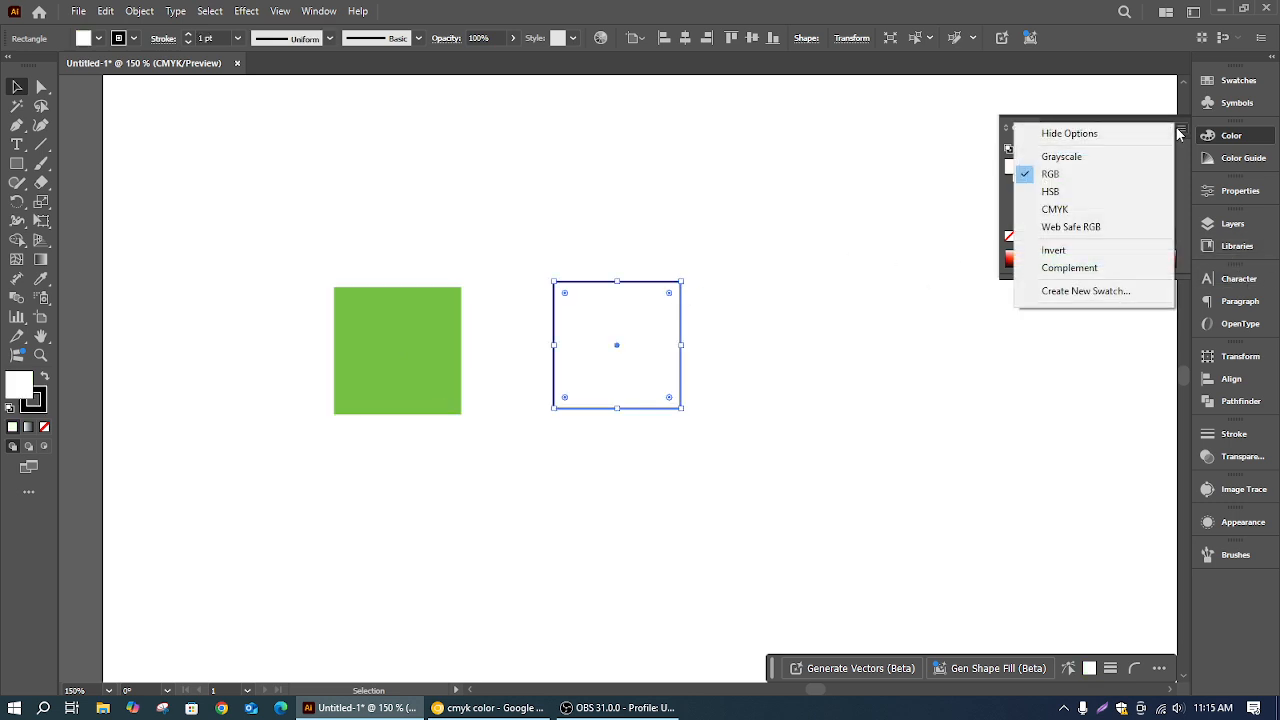
click(1058, 211)
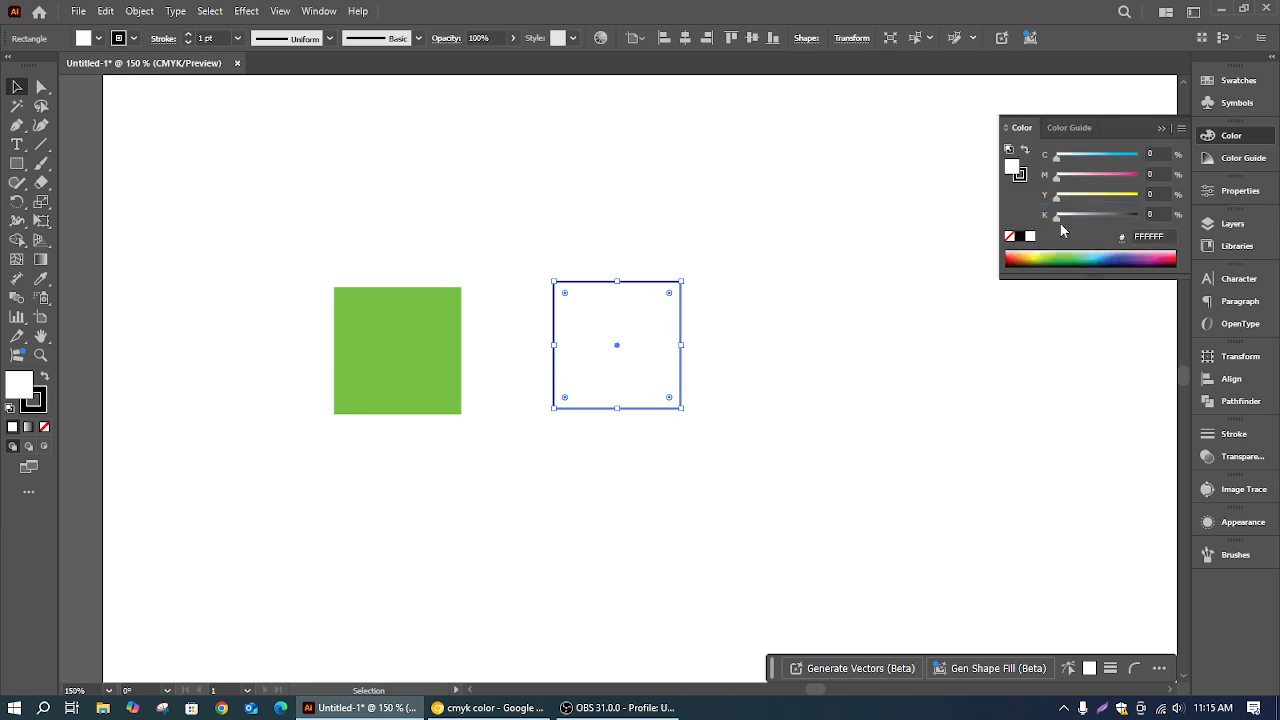
click(1168, 240)
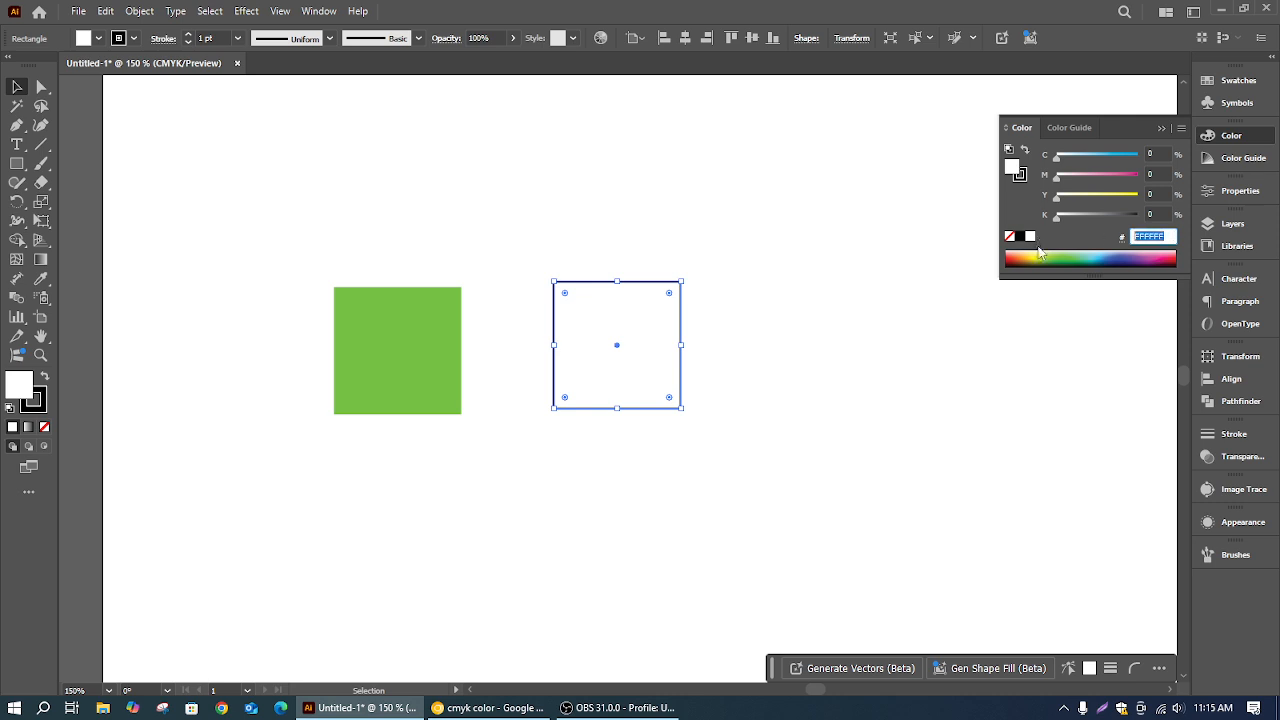
key(ctrl+v)
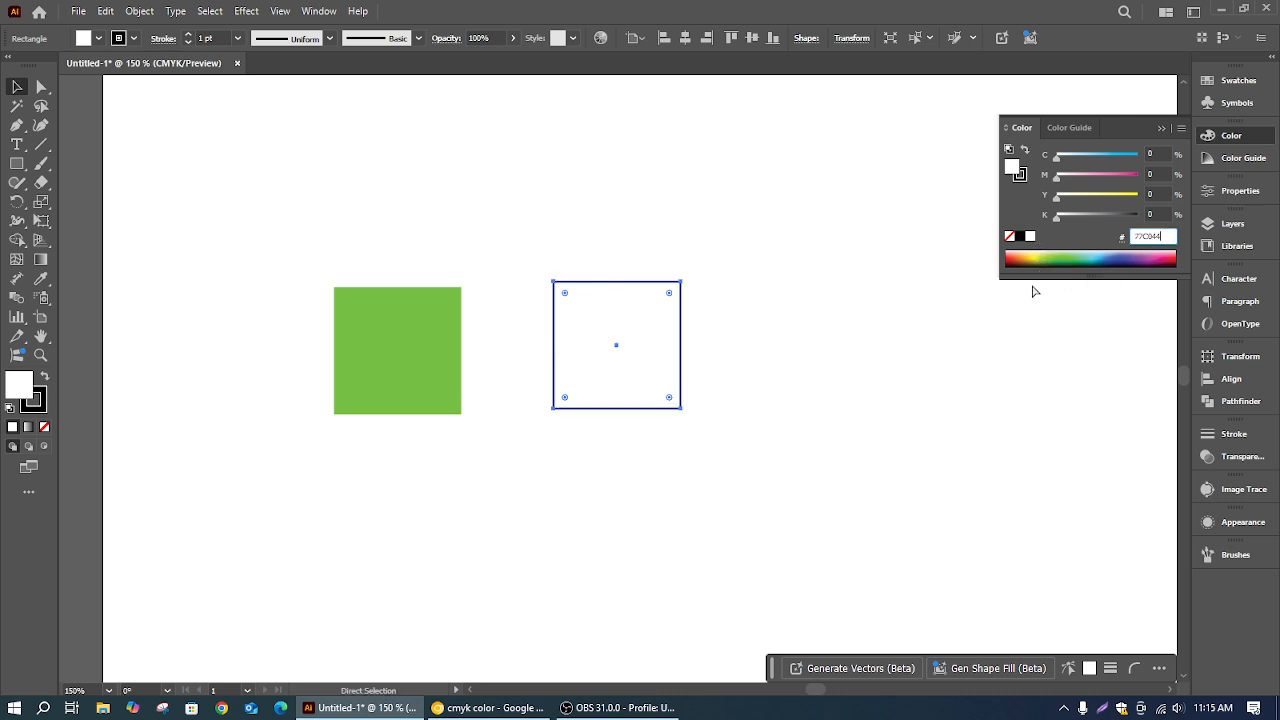
key(Return)
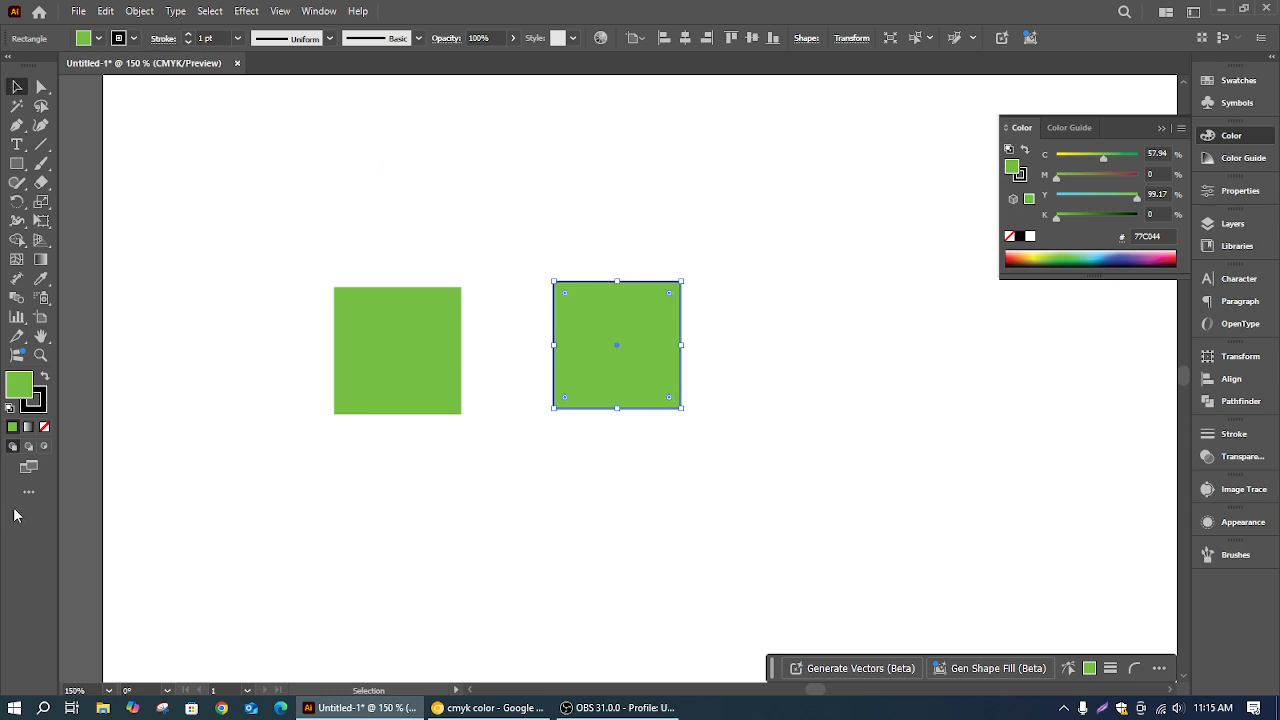
Remove the right square's stroke, make its fill active again, and deselect it
click(43, 409)
click(44, 426)
click(18, 380)
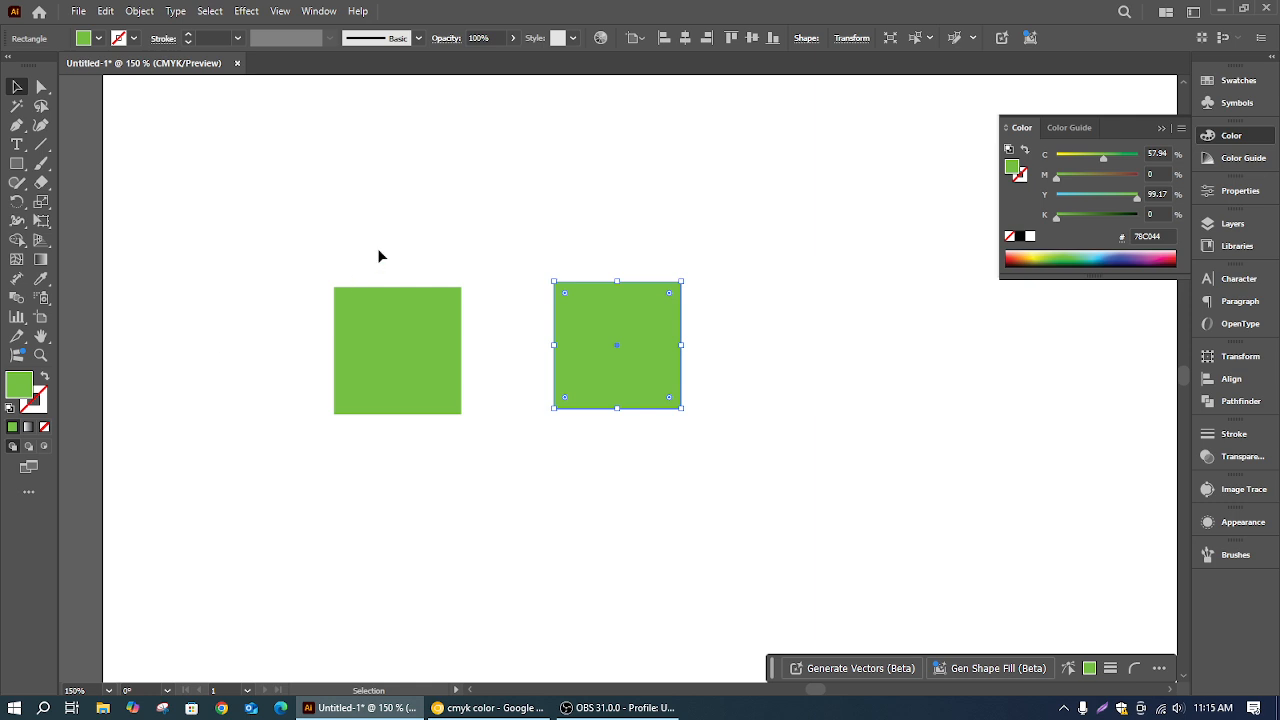
click(377, 251)
Move the two green squares close together, with the right one higher, to compare their colors
scroll(557, 268, up, 2)
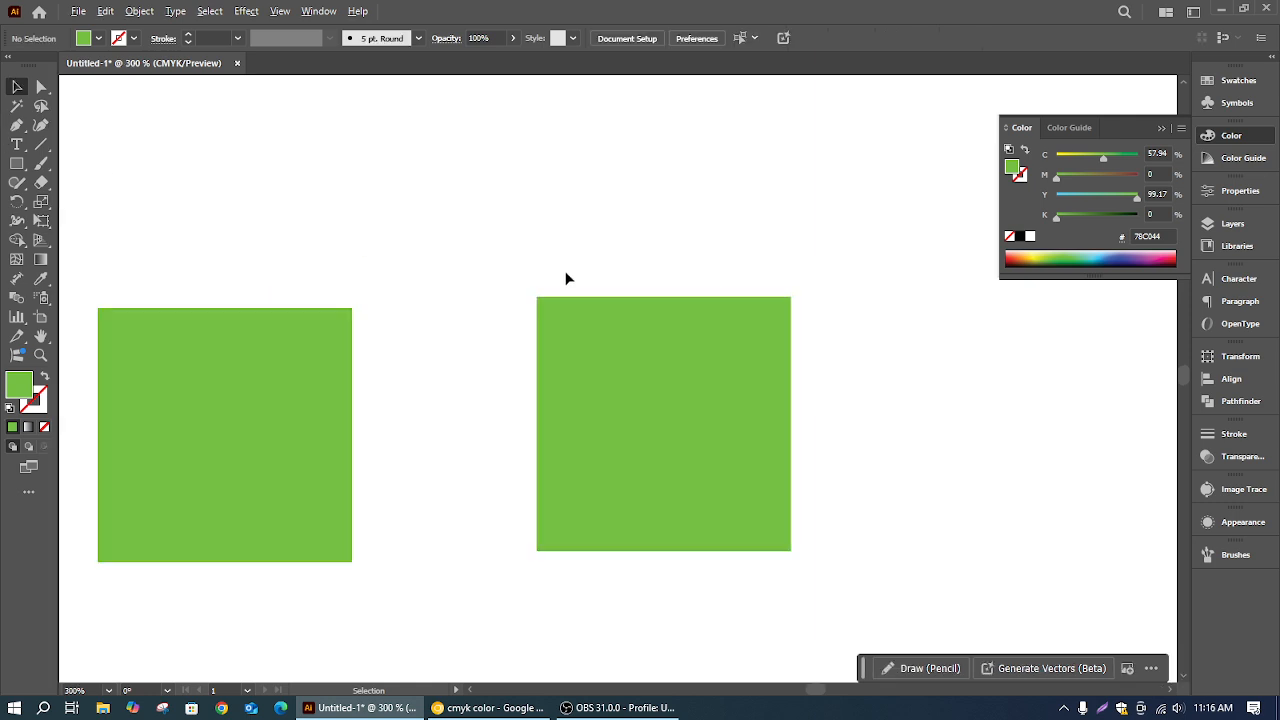
drag(434, 231, 571, 229)
drag(743, 383, 577, 367)
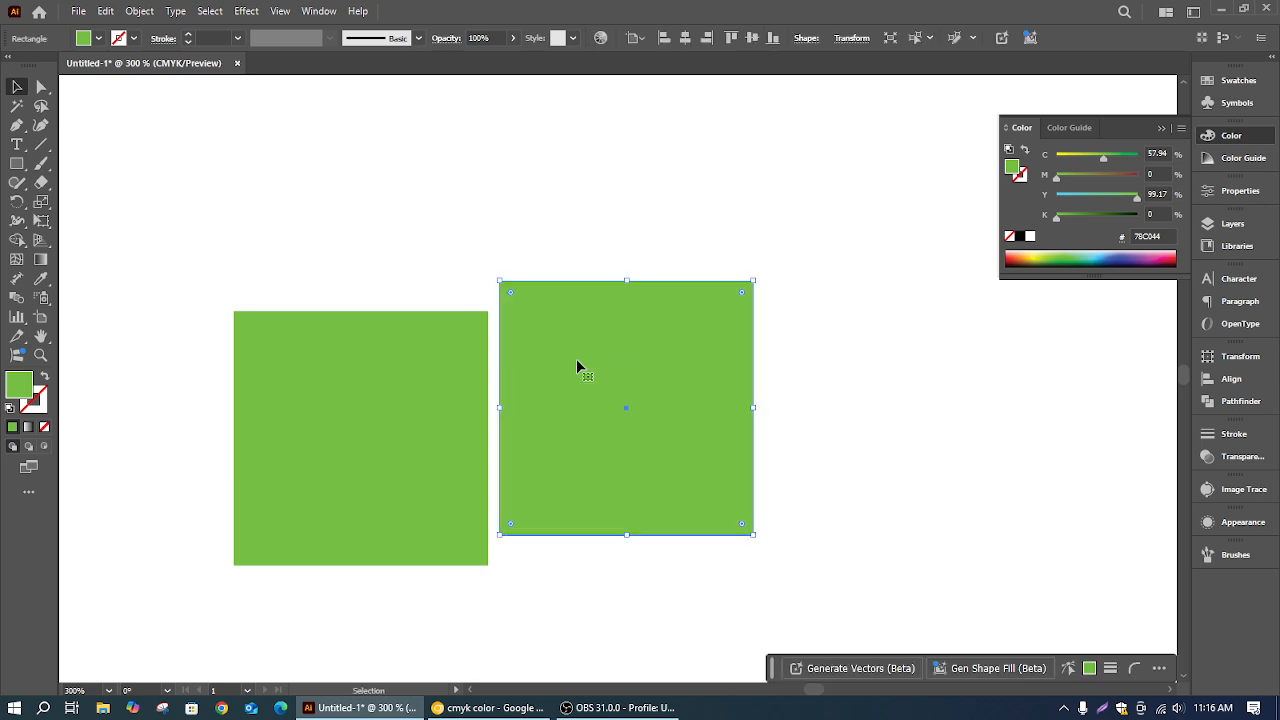
drag(437, 451, 352, 444)
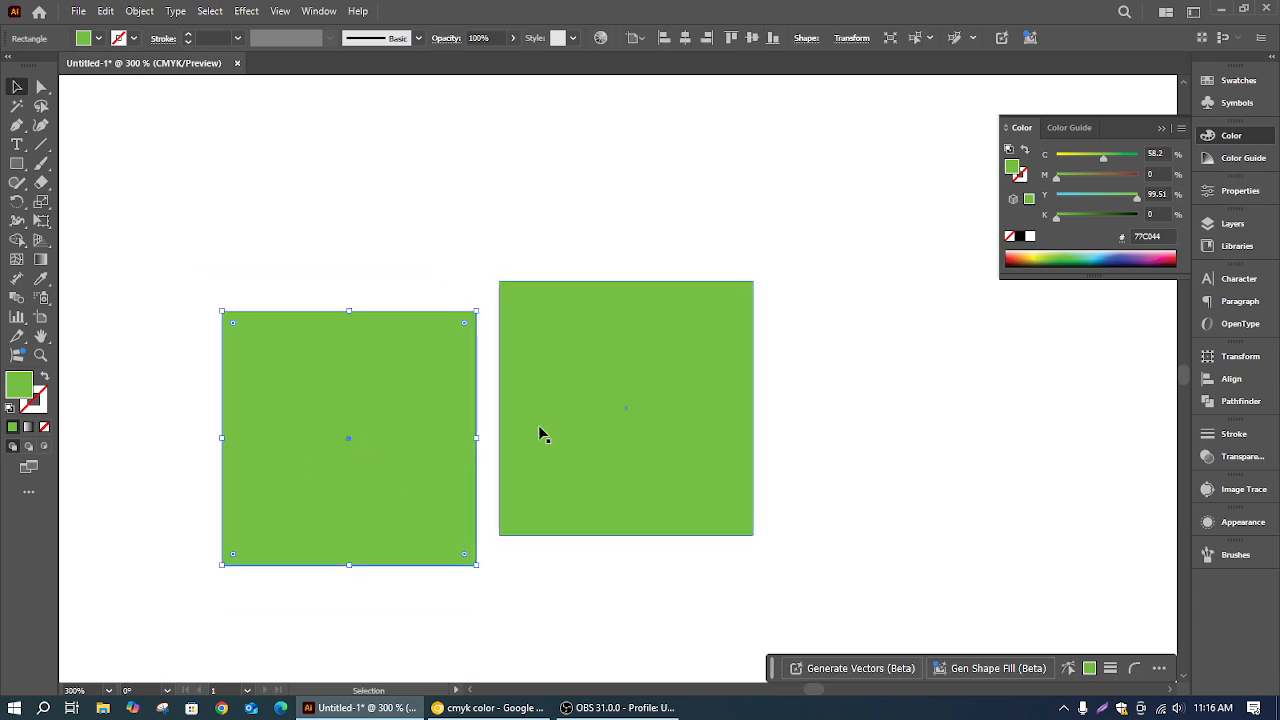
drag(539, 427, 545, 354)
click(780, 185)
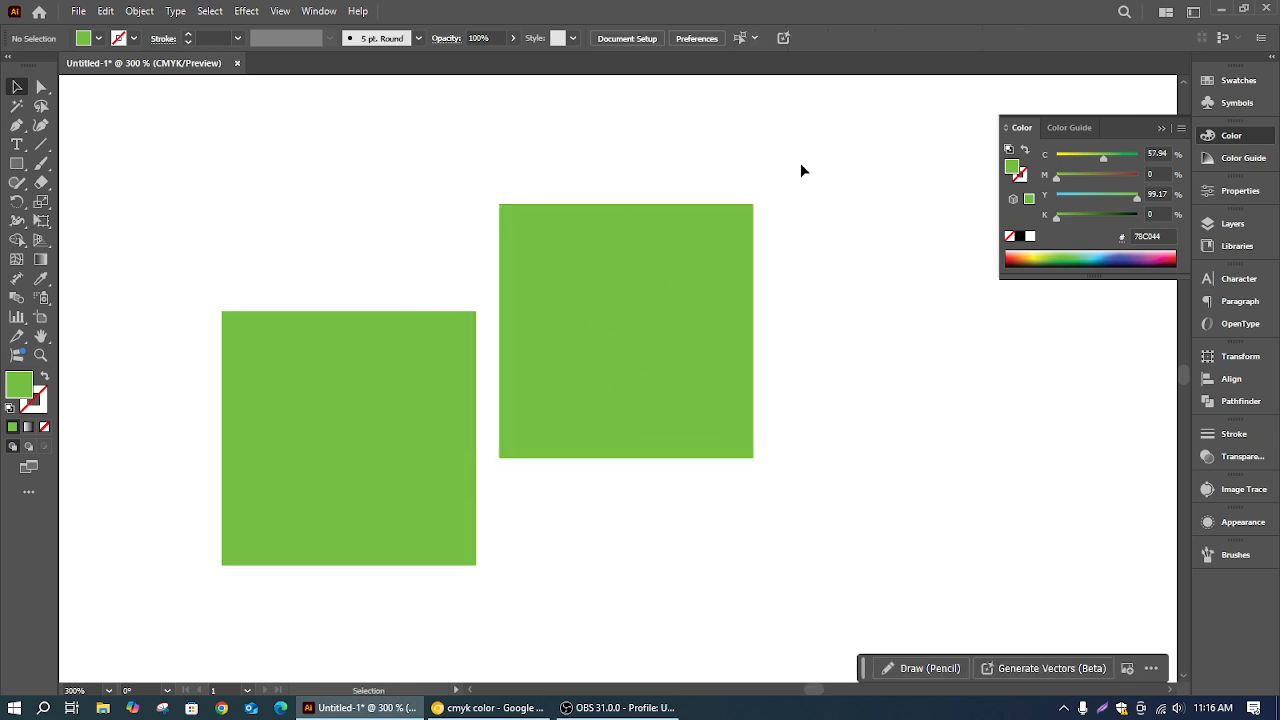
Select the right and left squares alternately to compare their CMYK values and hex codes, then close the color settings
drag(801, 166, 630, 374)
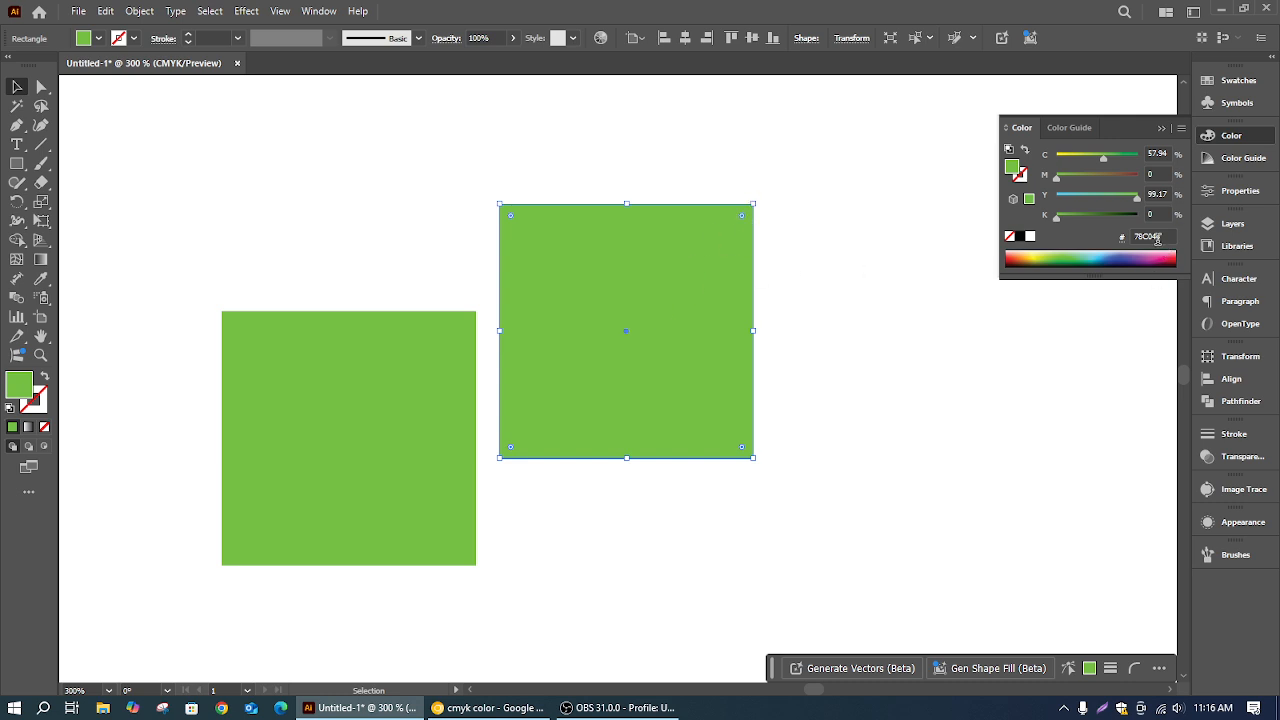
click(439, 423)
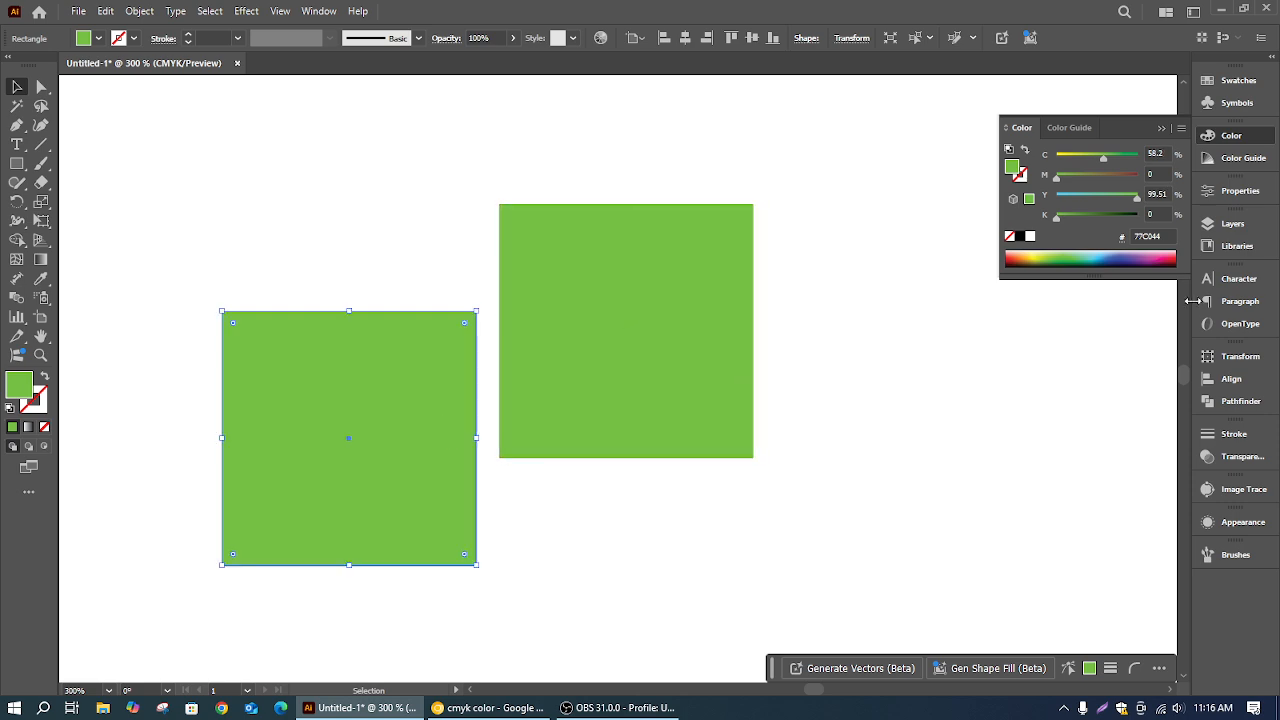
click(722, 325)
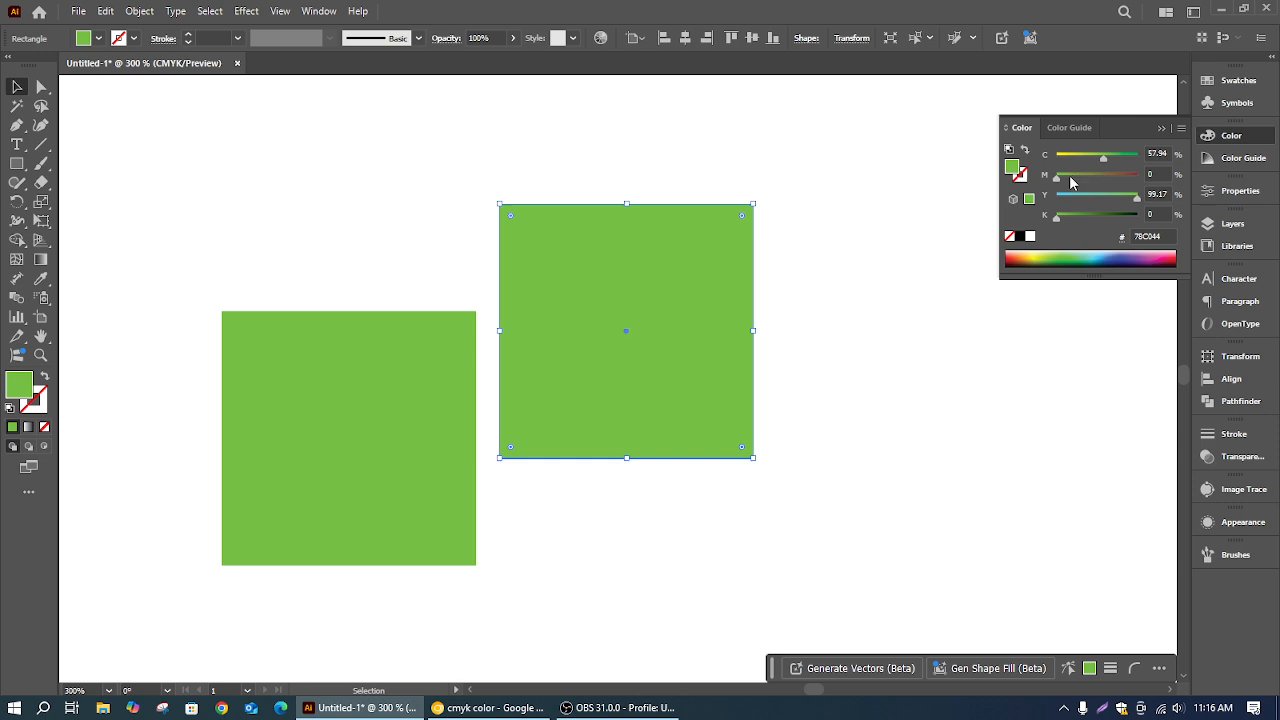
click(375, 449)
click(1161, 130)
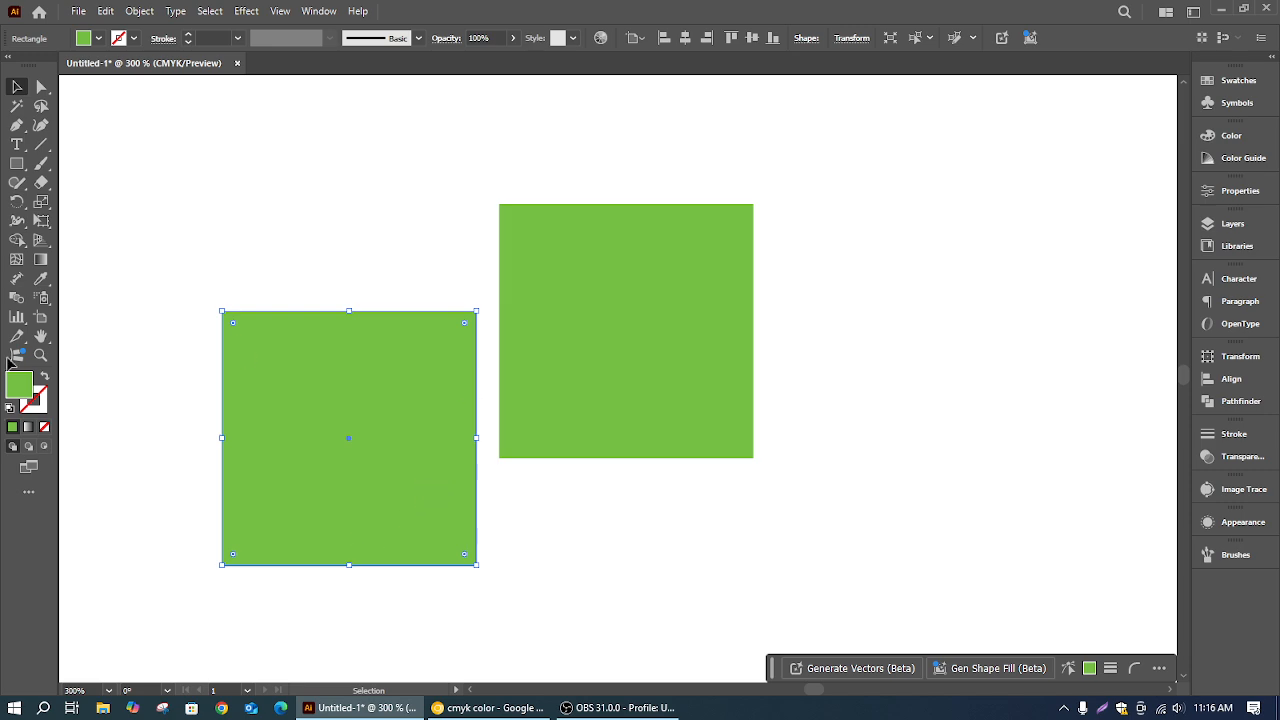
Review the High, Medium and Low Resolution transparency flattener presets and cancel without changes
click(105, 12)
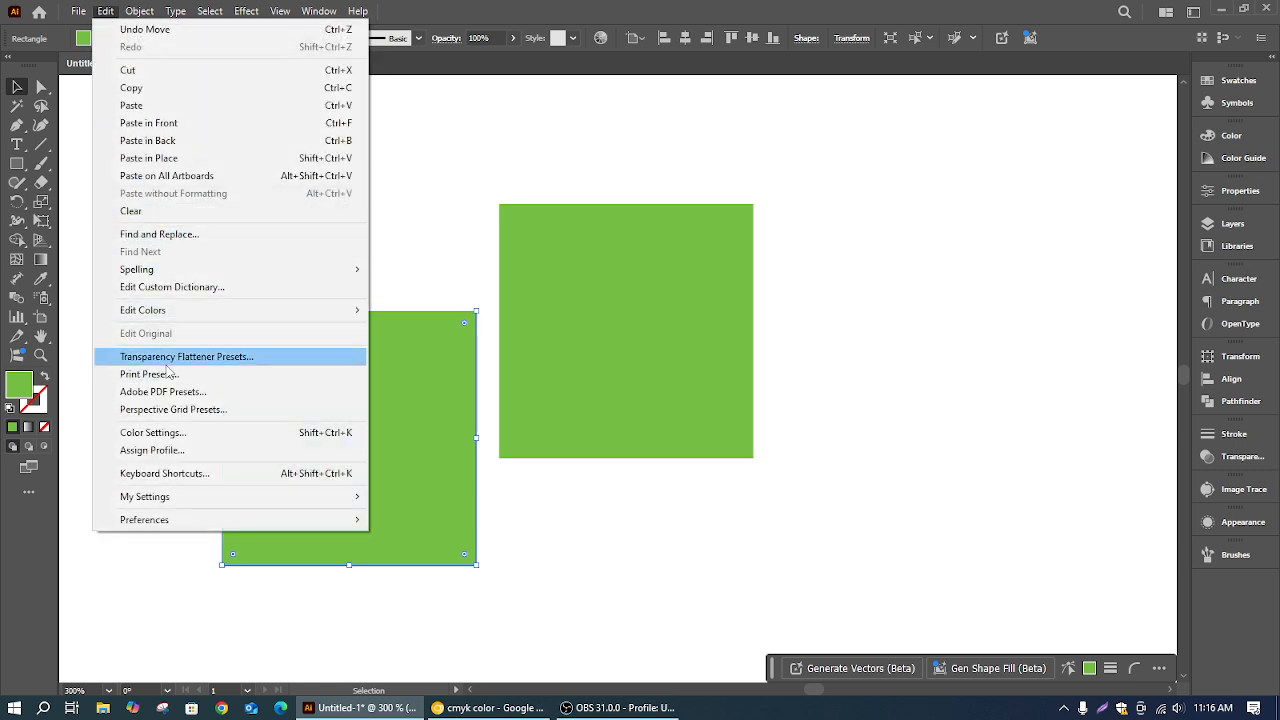
click(222, 358)
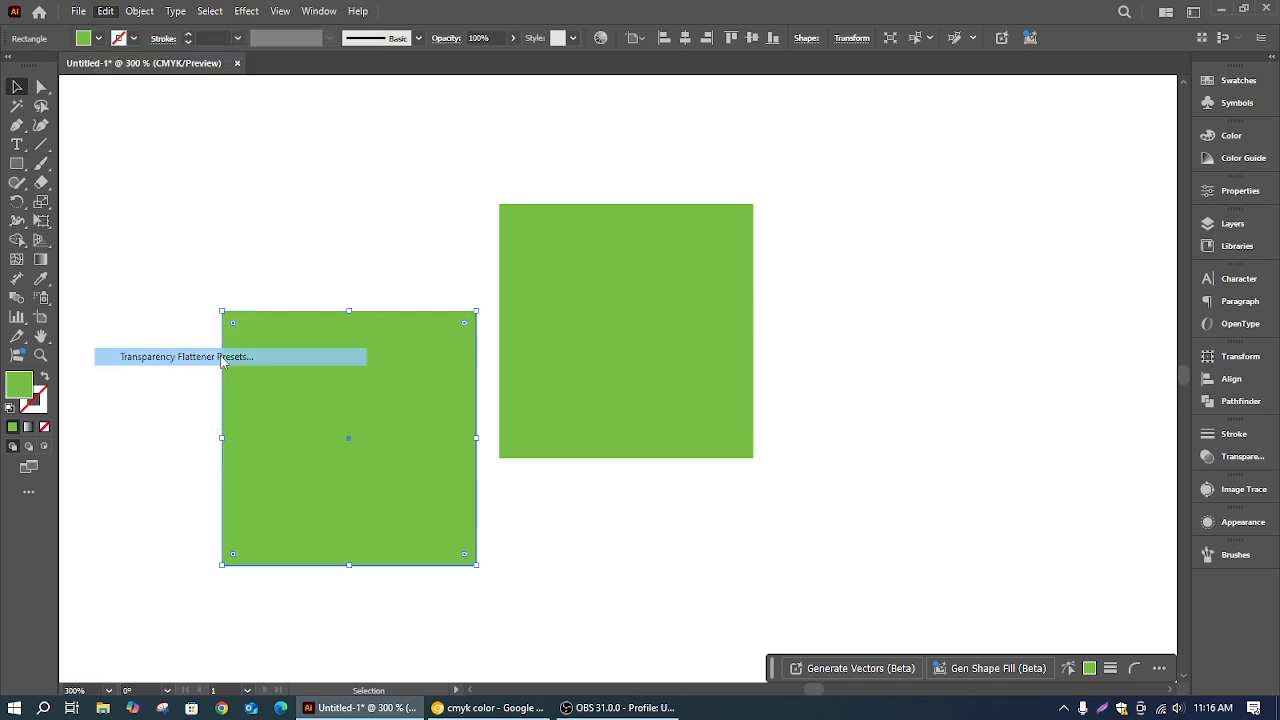
drag(614, 171, 998, 148)
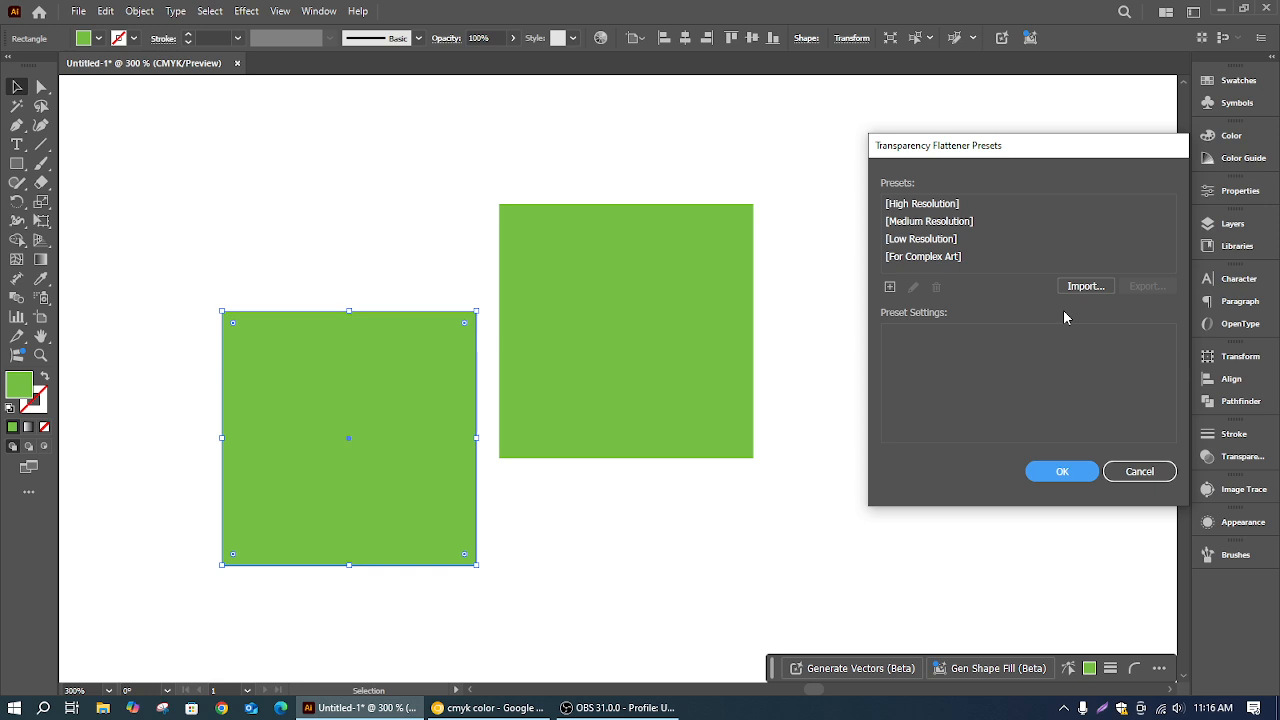
click(943, 205)
click(943, 221)
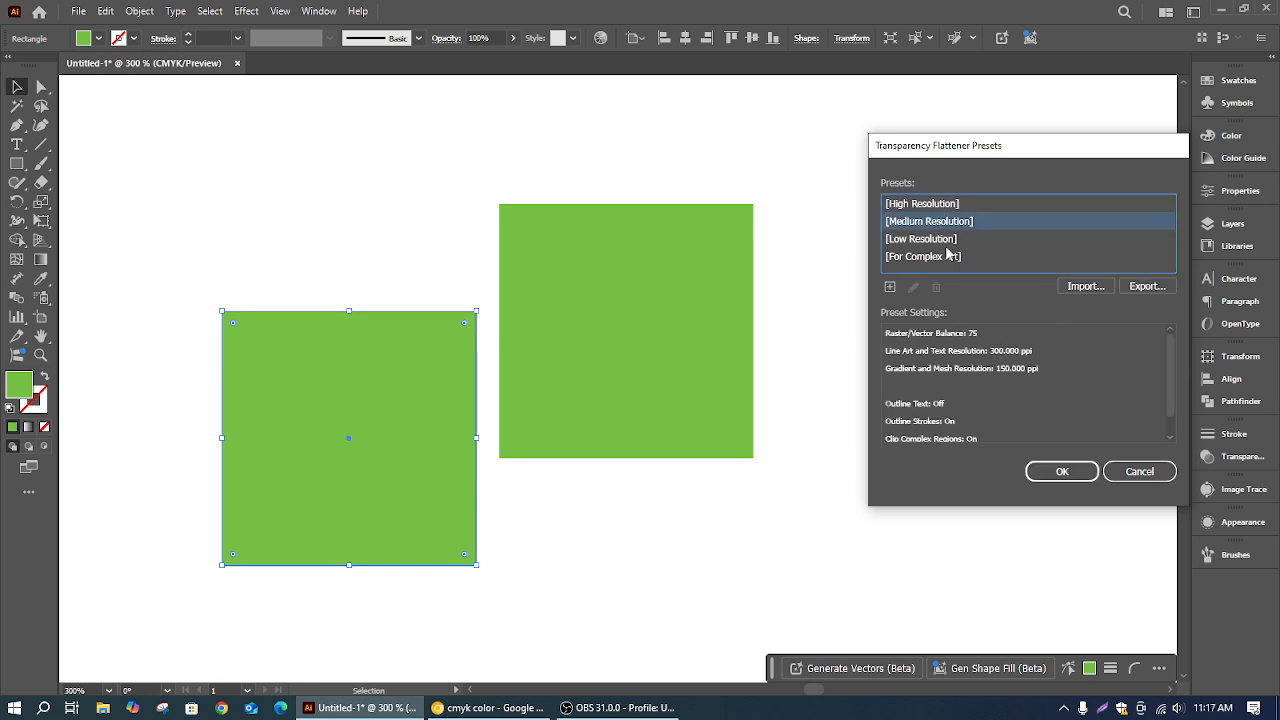
click(970, 240)
click(1140, 472)
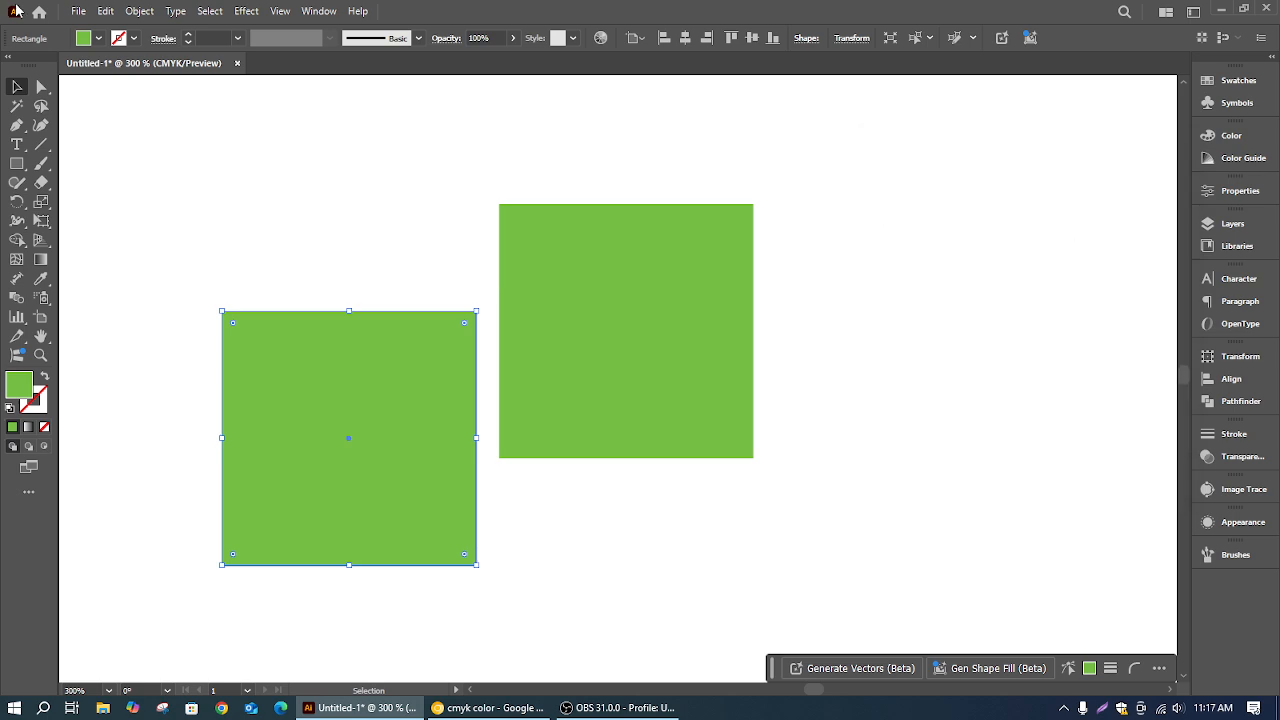
Look at the available print presets and cancel without changes
click(105, 11)
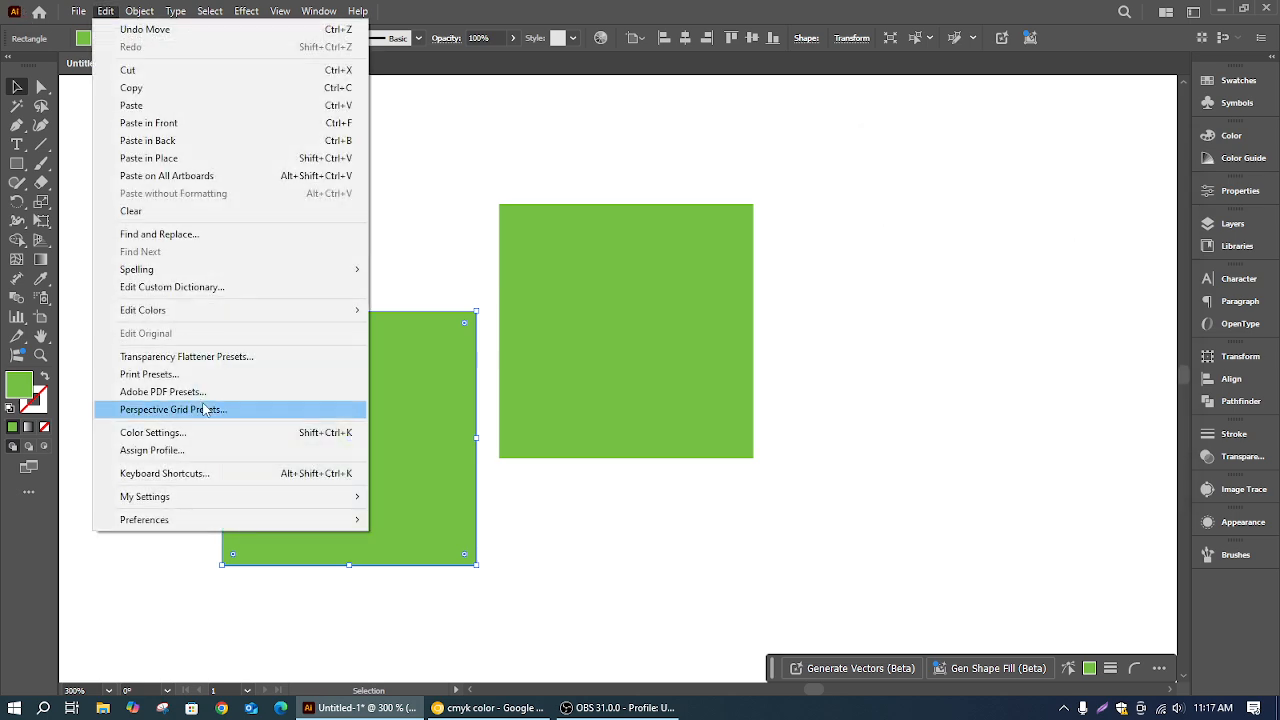
click(157, 377)
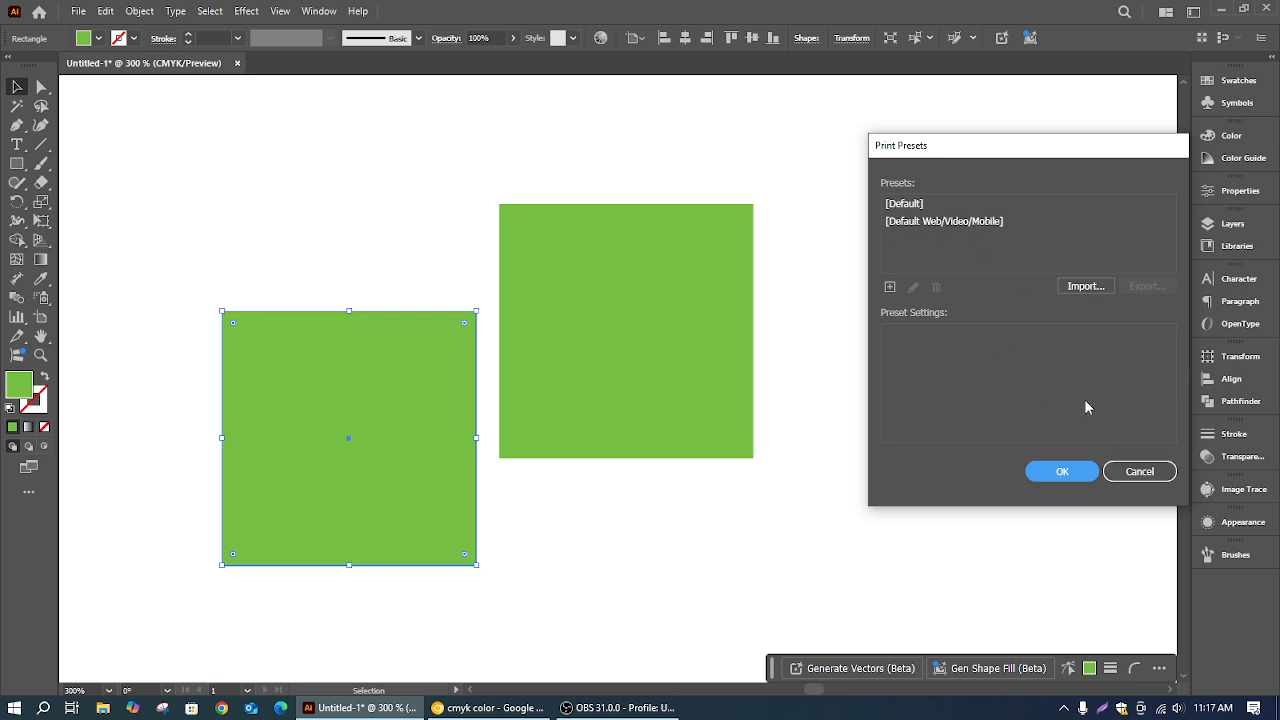
click(1150, 470)
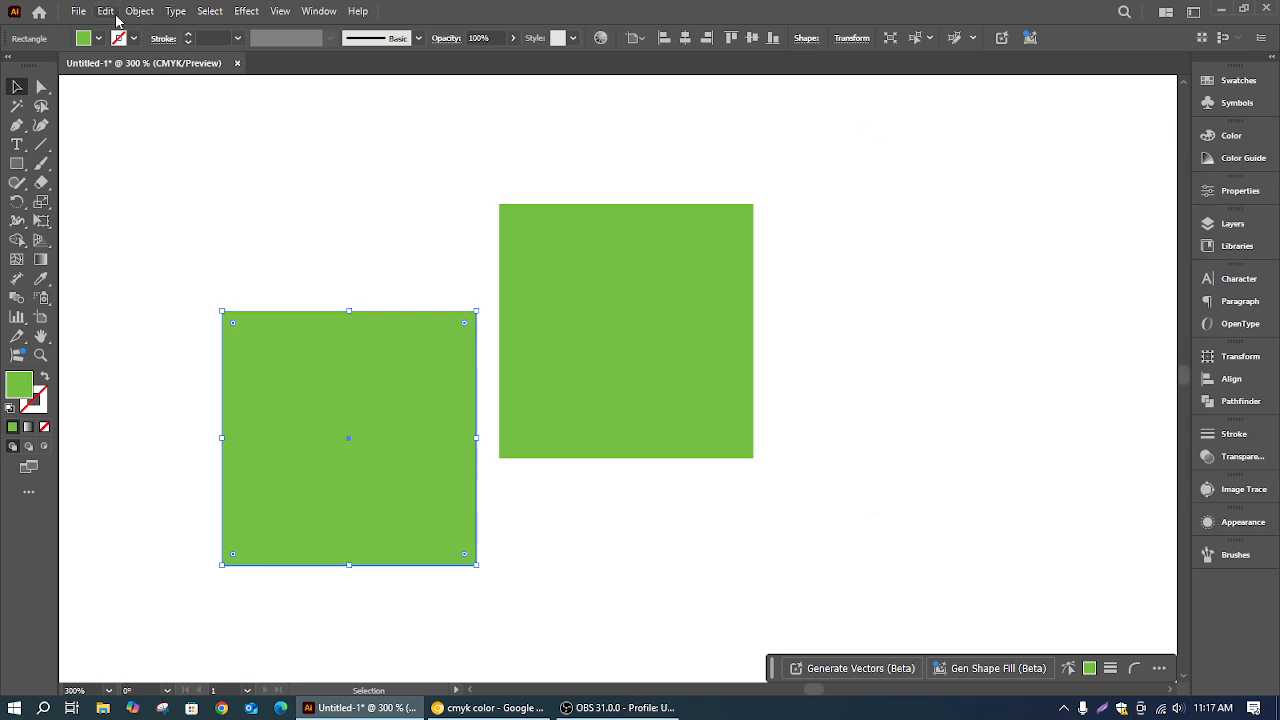
Open Recolor Artwork for the left square and pick the color theme from the right square
click(112, 14)
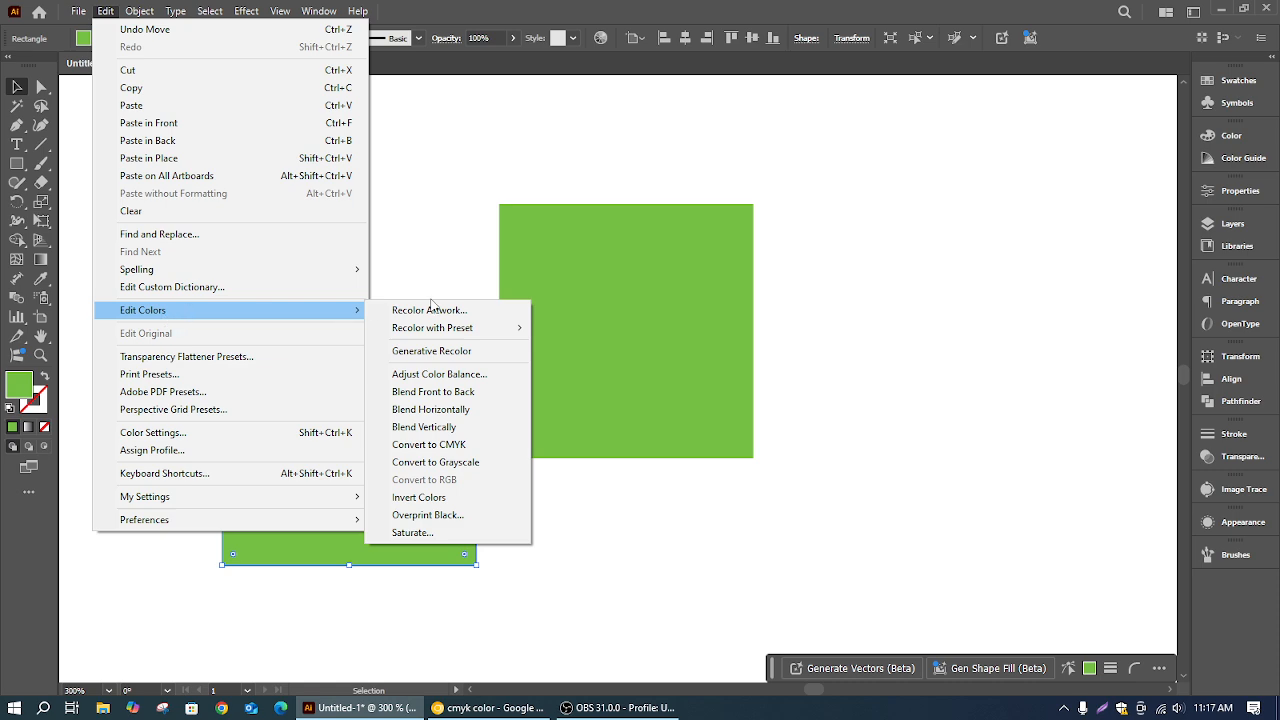
click(410, 318)
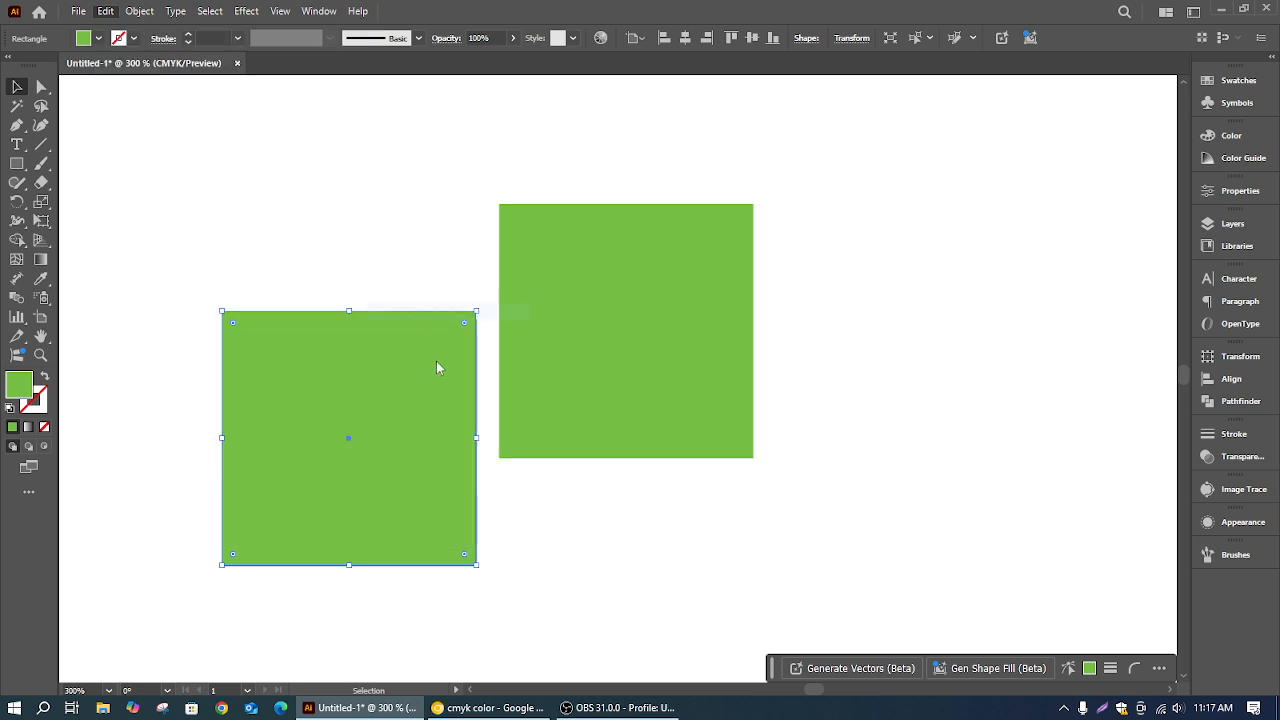
drag(640, 124, 934, 138)
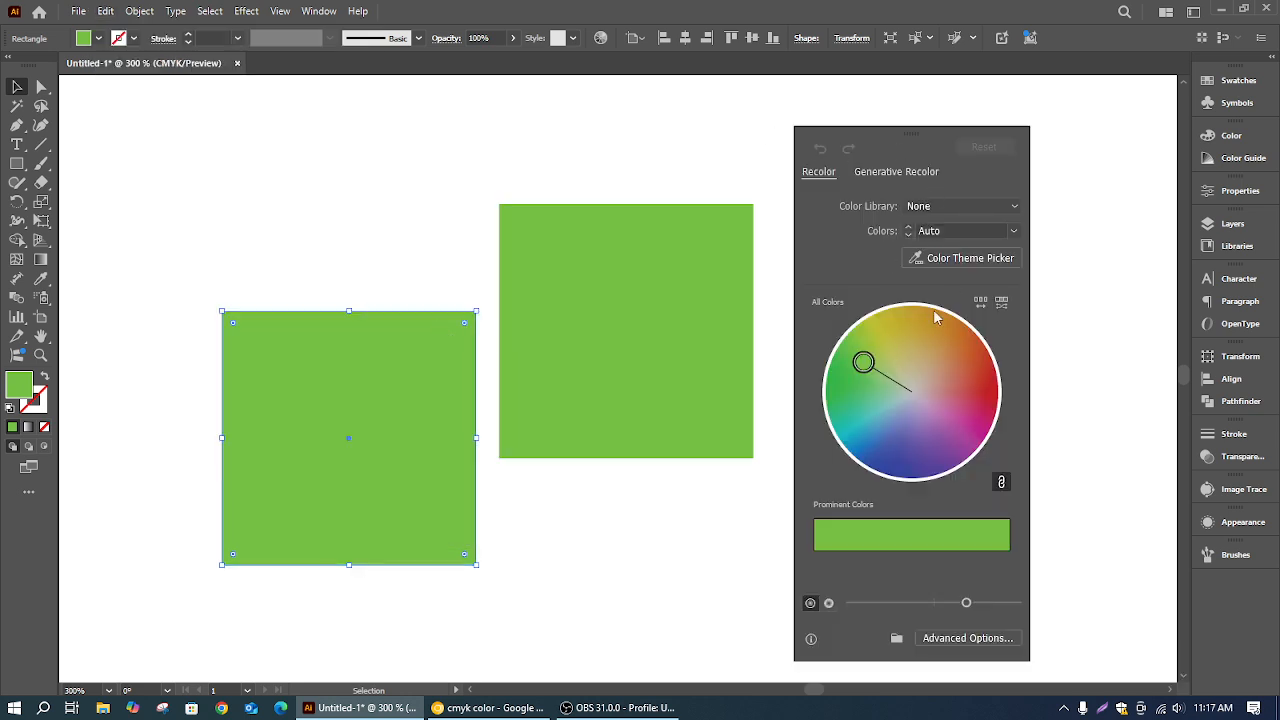
click(905, 260)
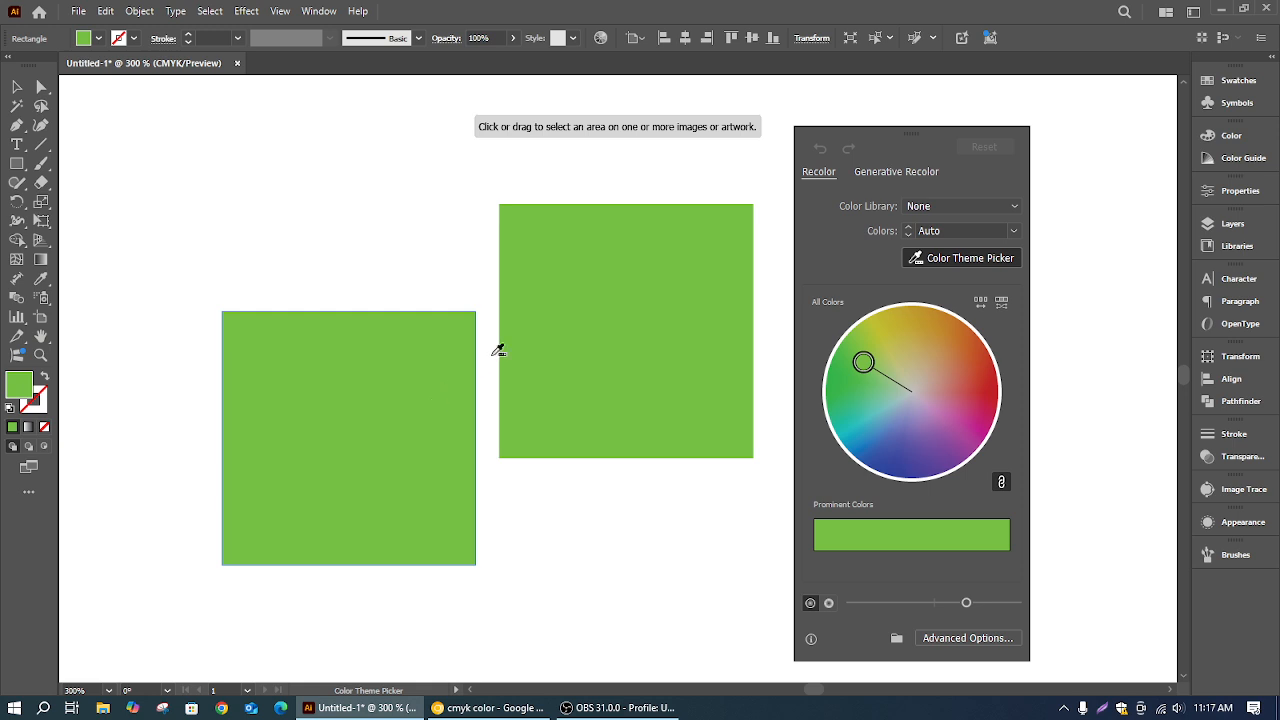
click(666, 323)
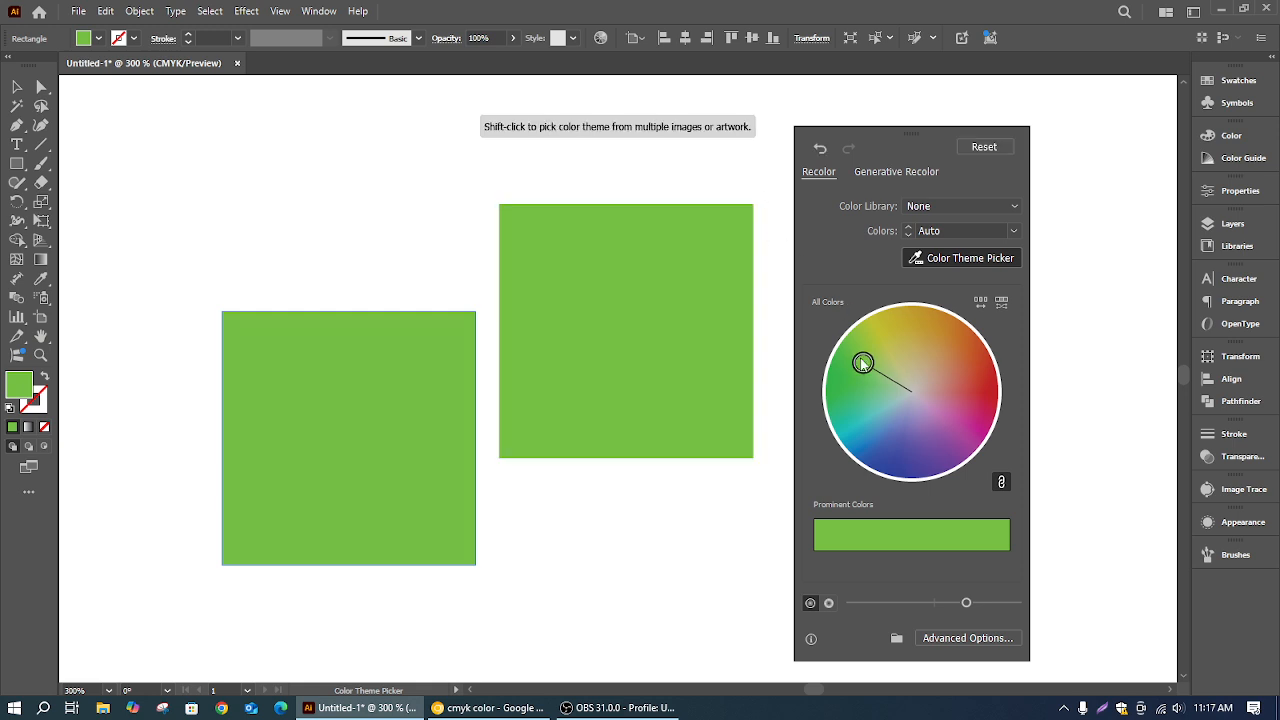
Shift the left square's color to olive yellow on the color wheel and limit it to the Fruit color library
drag(862, 363, 886, 343)
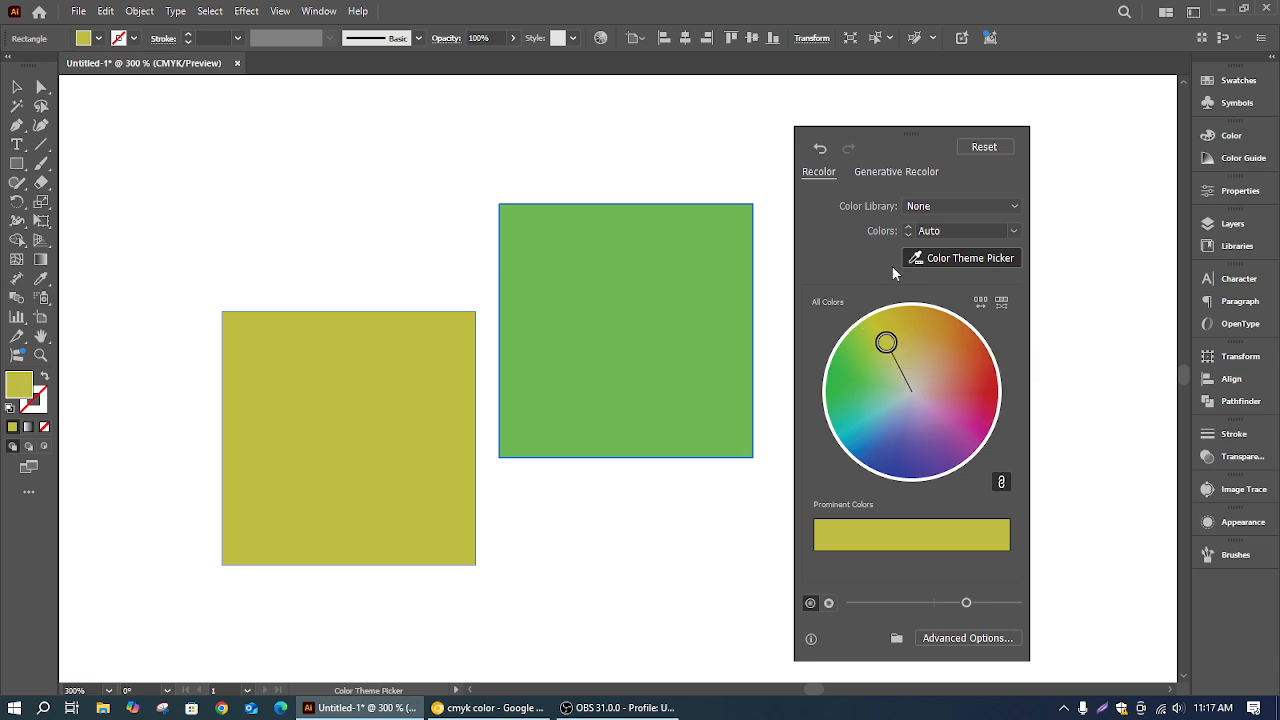
click(930, 207)
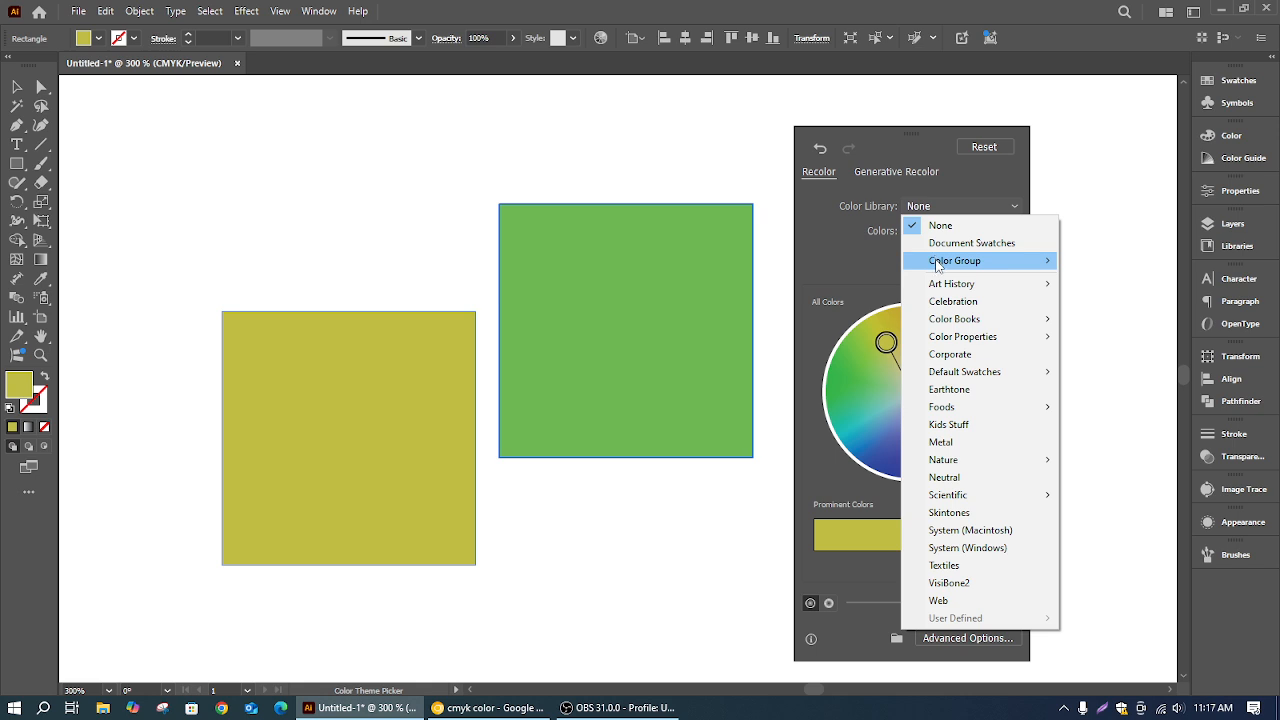
mouse_move(940, 262)
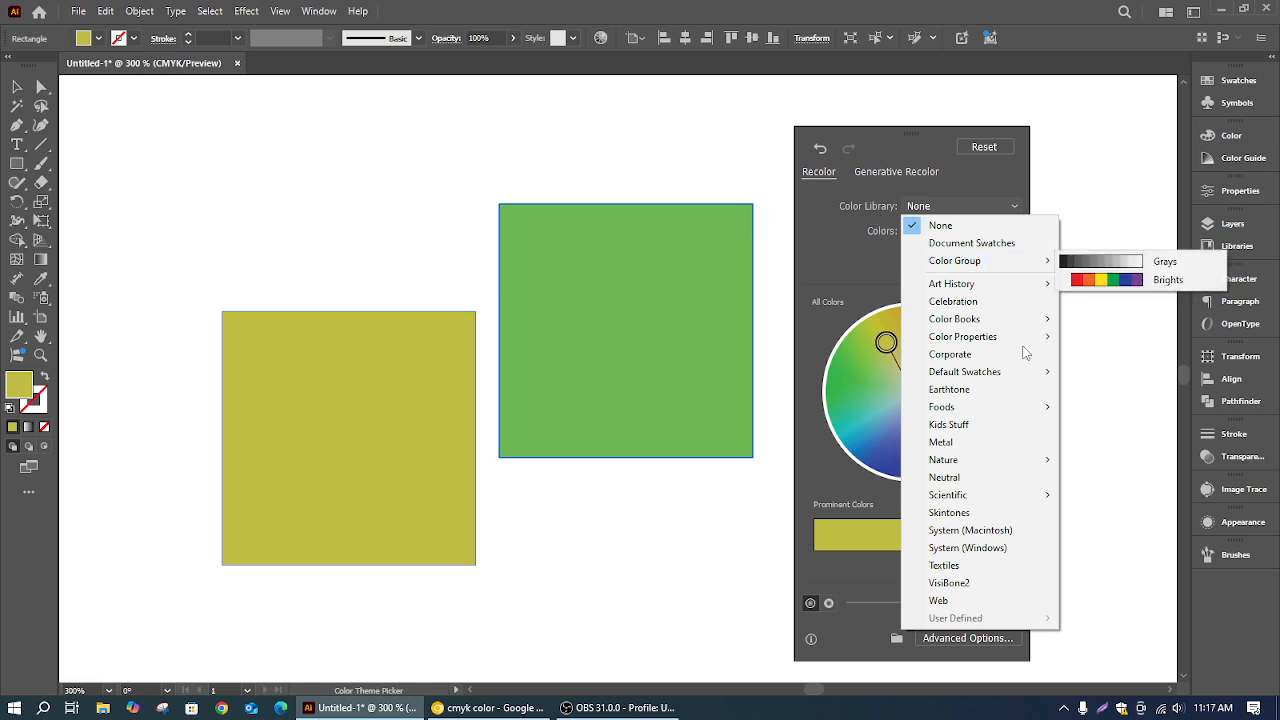
mouse_move(986, 408)
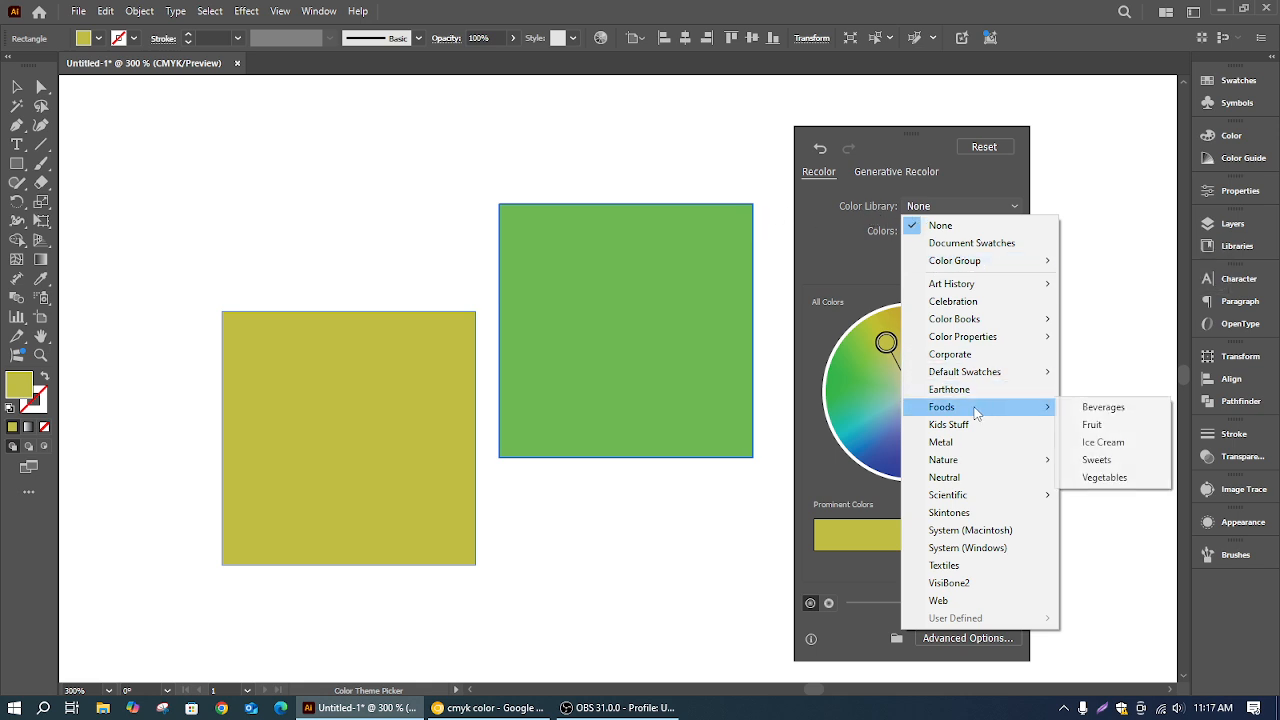
click(1092, 425)
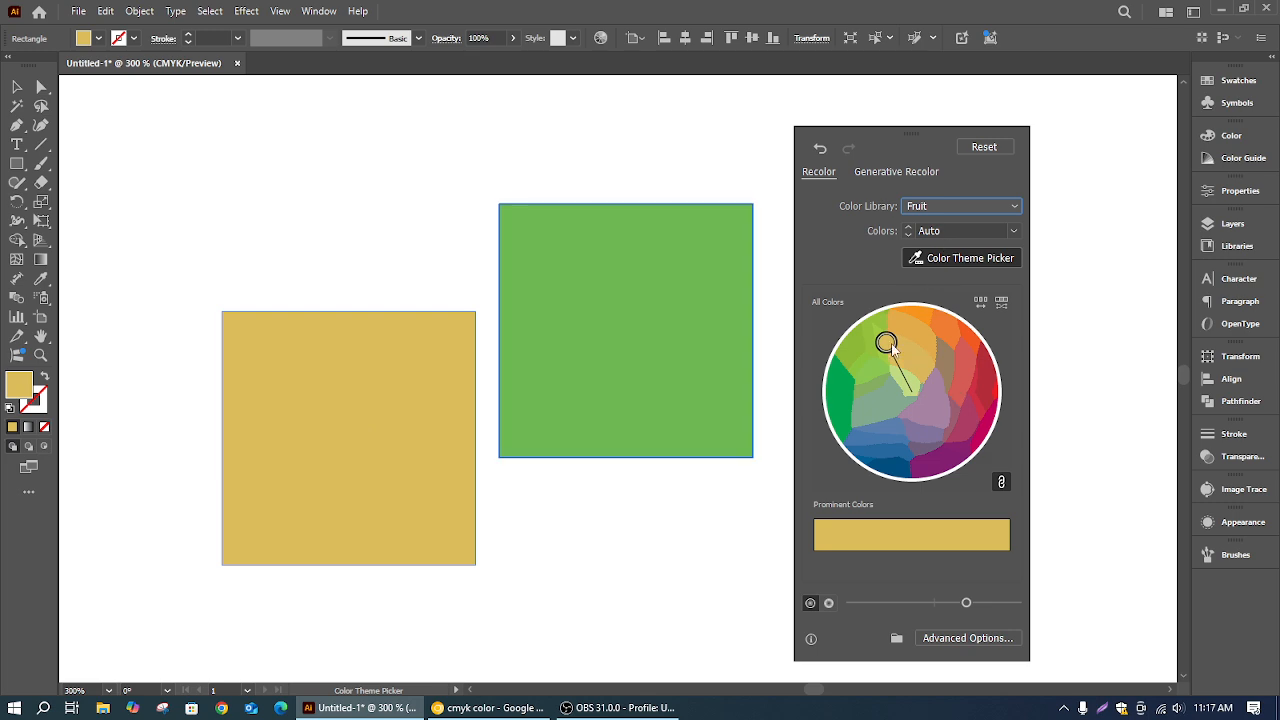
Shift the left square's color to orange on the Fruit color wheel, then leave recoloring and deselect the square
drag(891, 348, 910, 330)
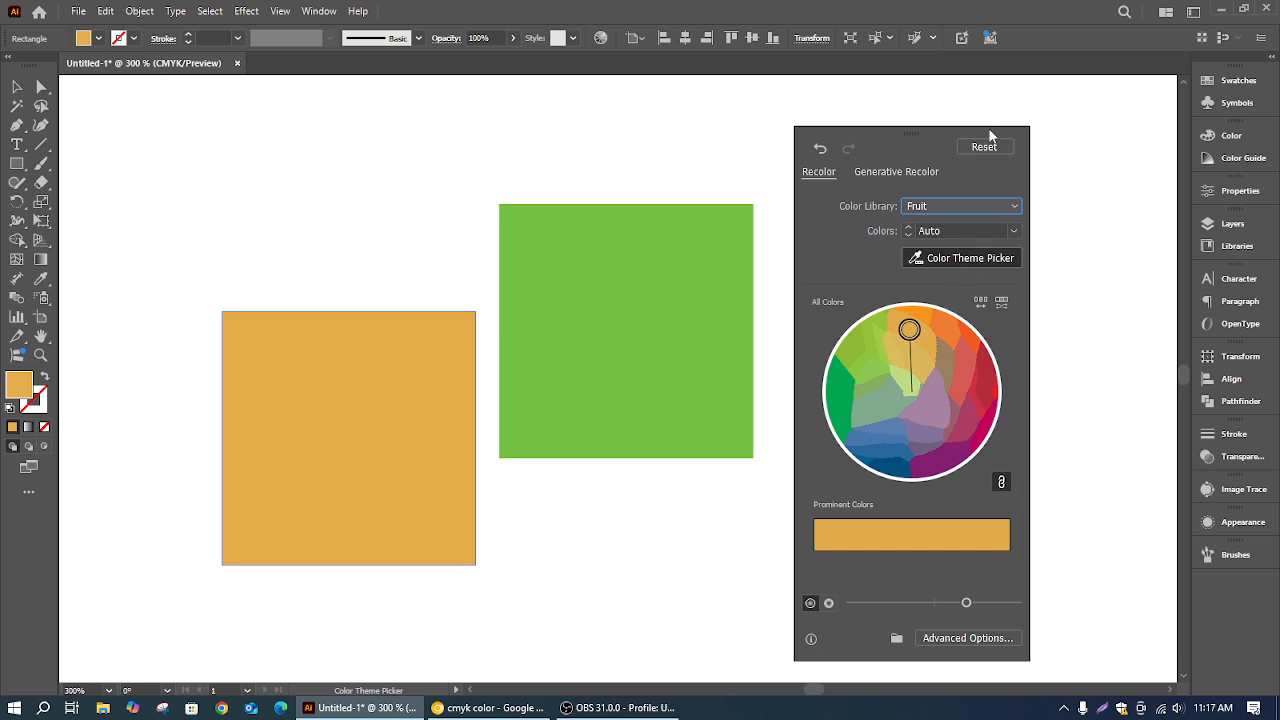
click(1012, 258)
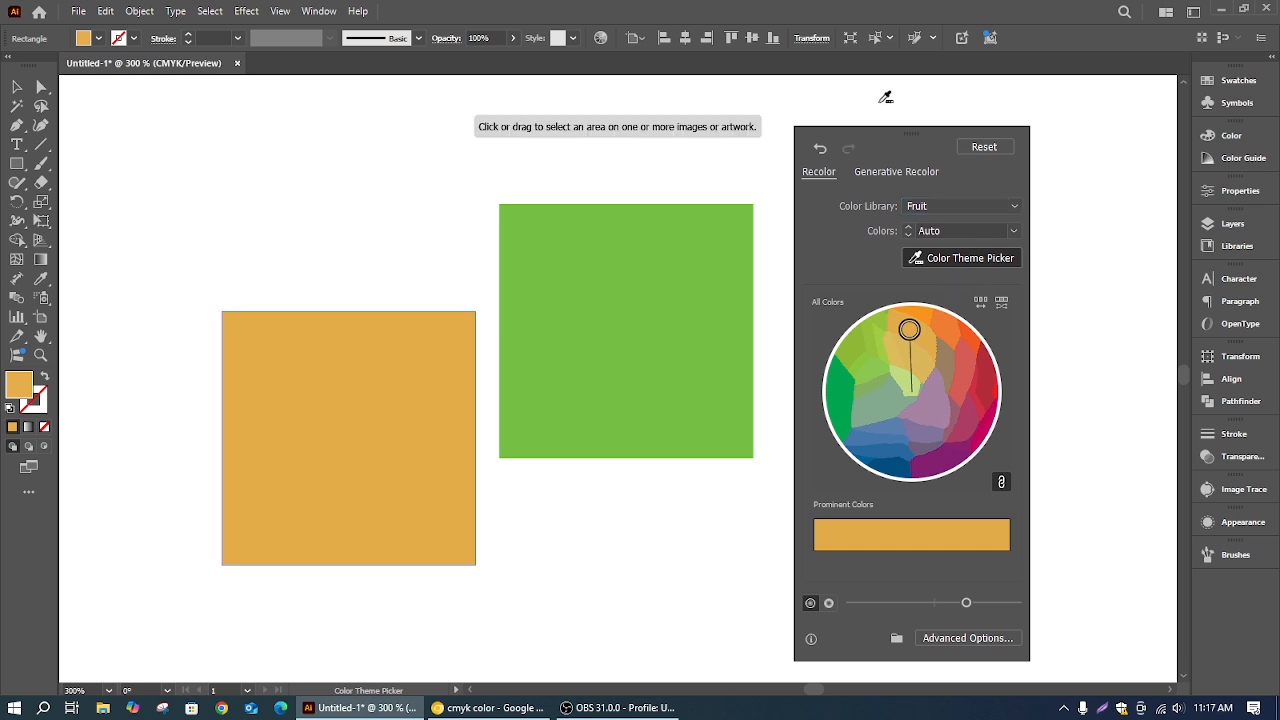
click(8, 88)
click(379, 207)
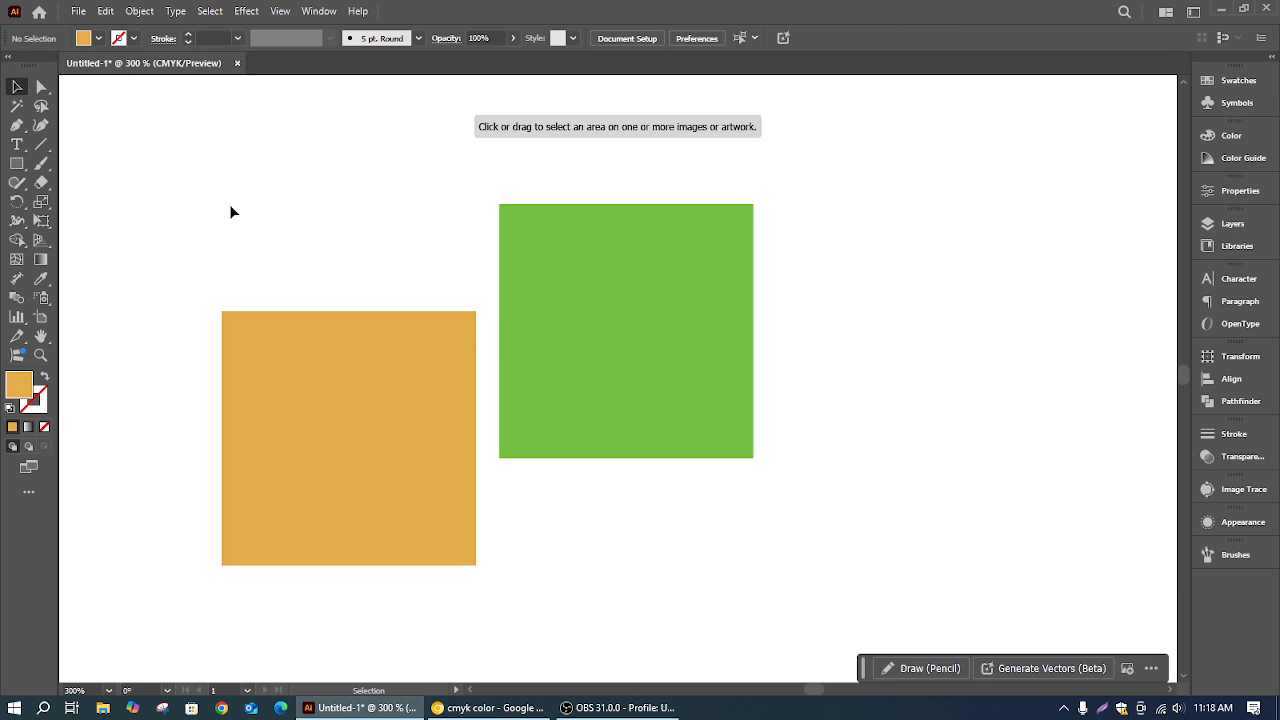
Select the orange square and convert its color to CMYK
click(257, 371)
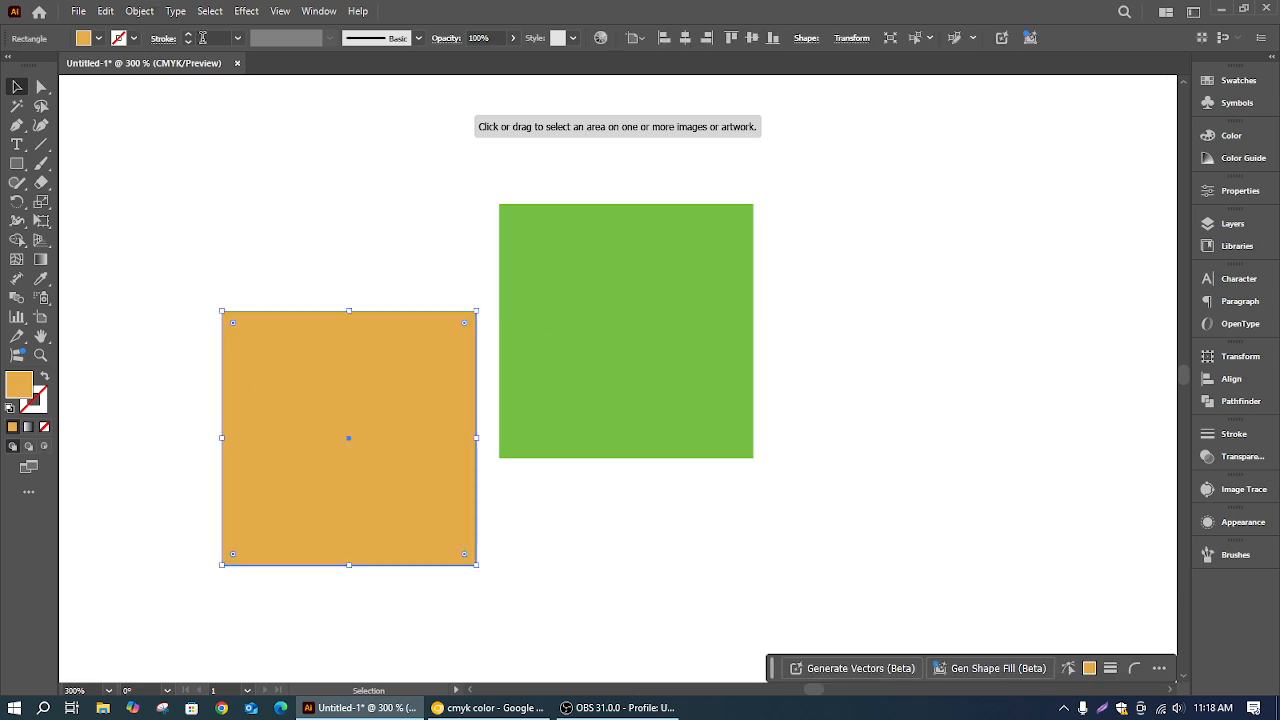
click(140, 11)
mouse_move(92, 15)
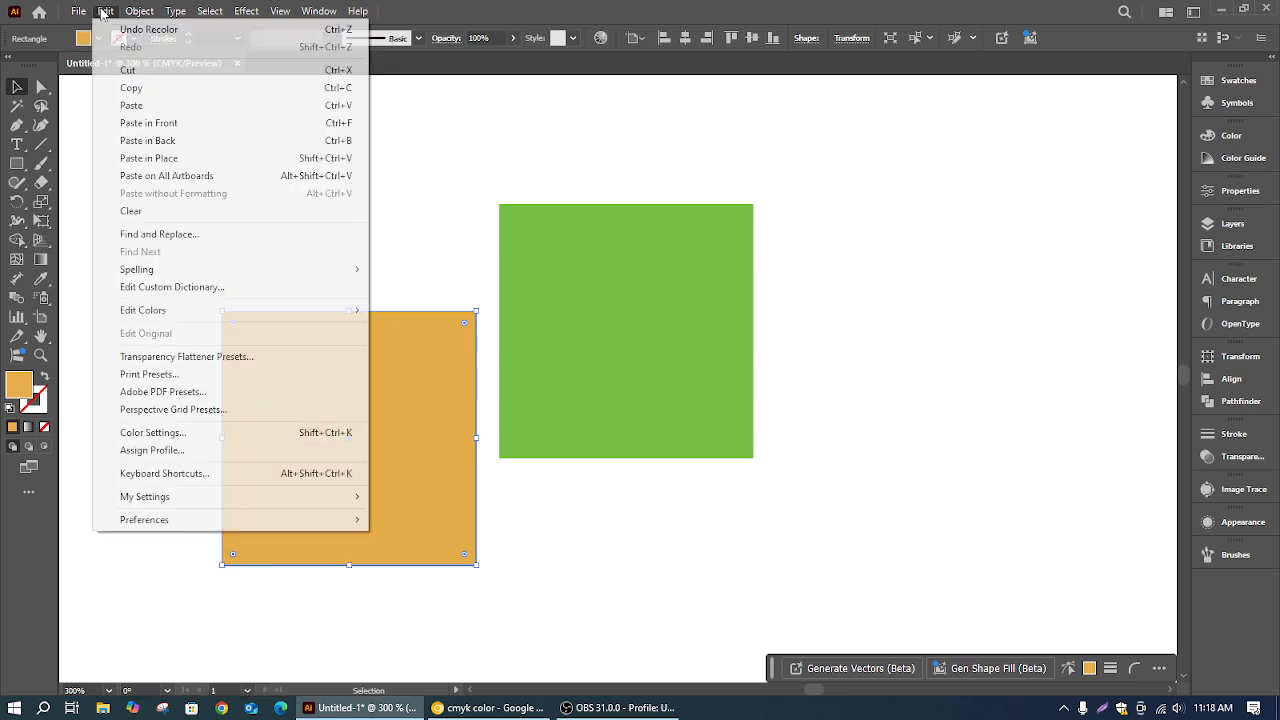
mouse_move(257, 316)
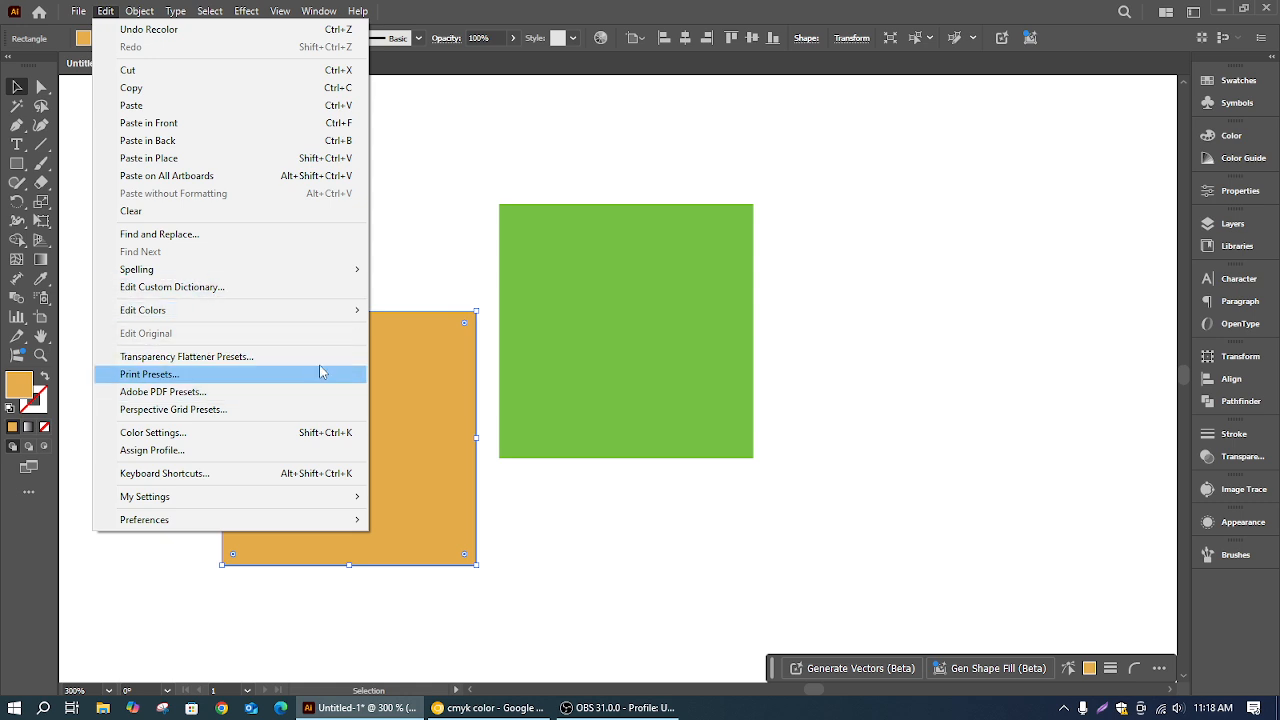
mouse_move(336, 312)
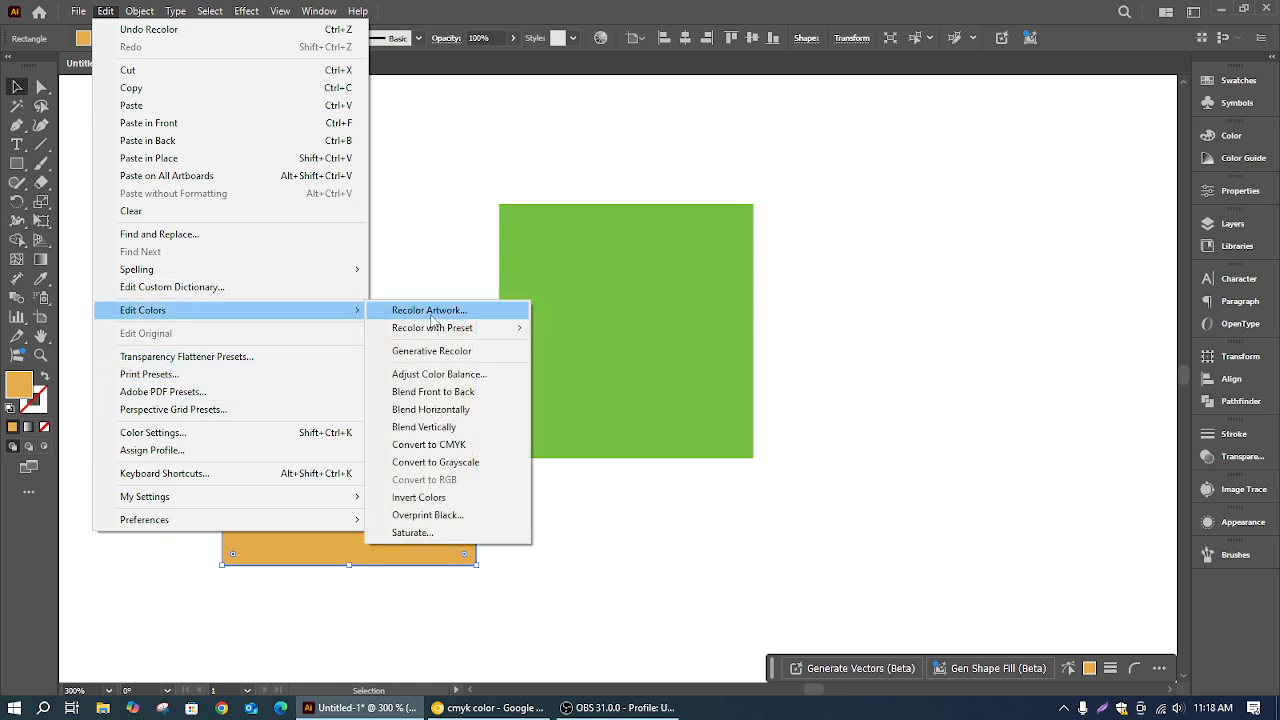
click(459, 452)
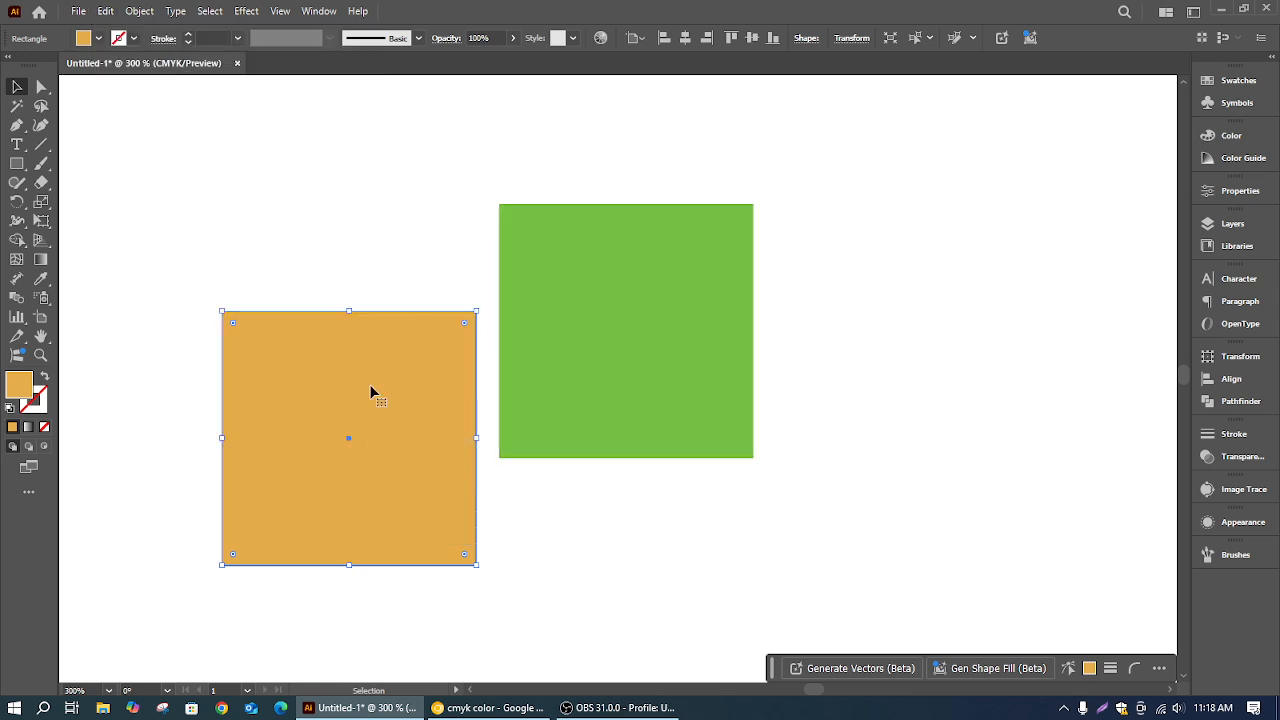
Move the orange square up beside the green one and recolor it with the Single Color preset limited to the HKS E library
drag(352, 380, 370, 297)
click(105, 11)
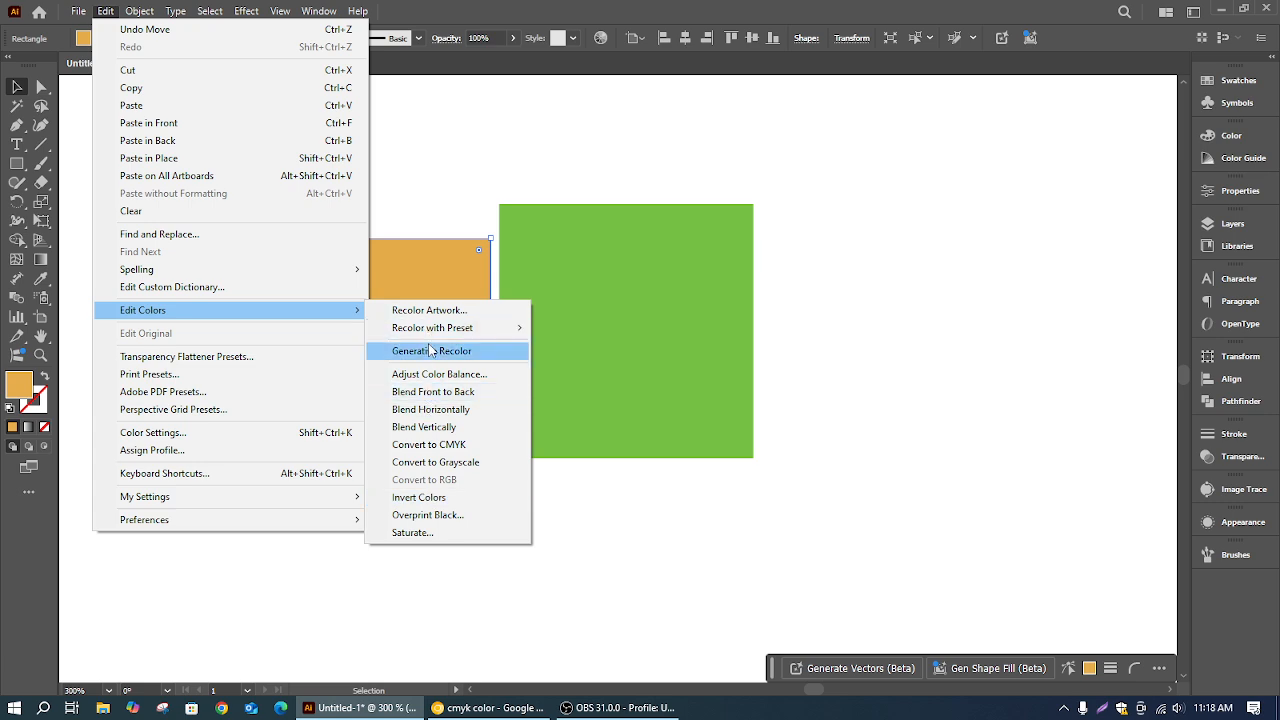
mouse_move(440, 331)
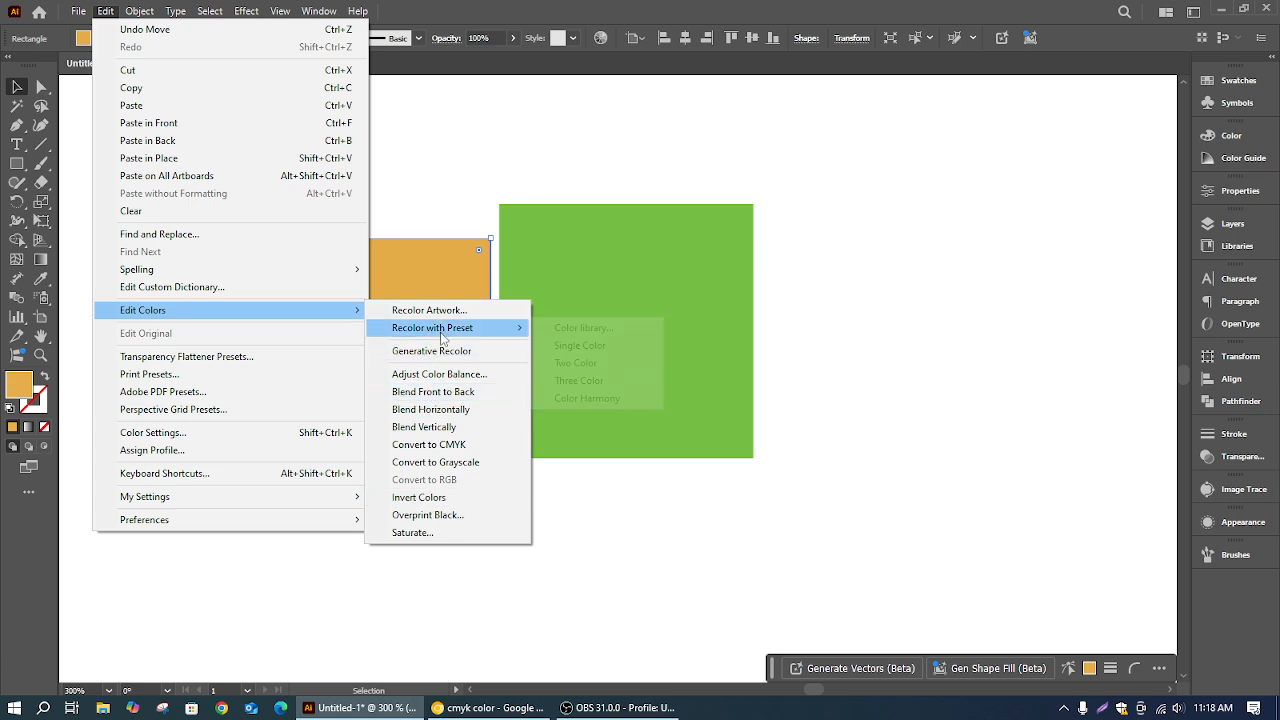
click(590, 346)
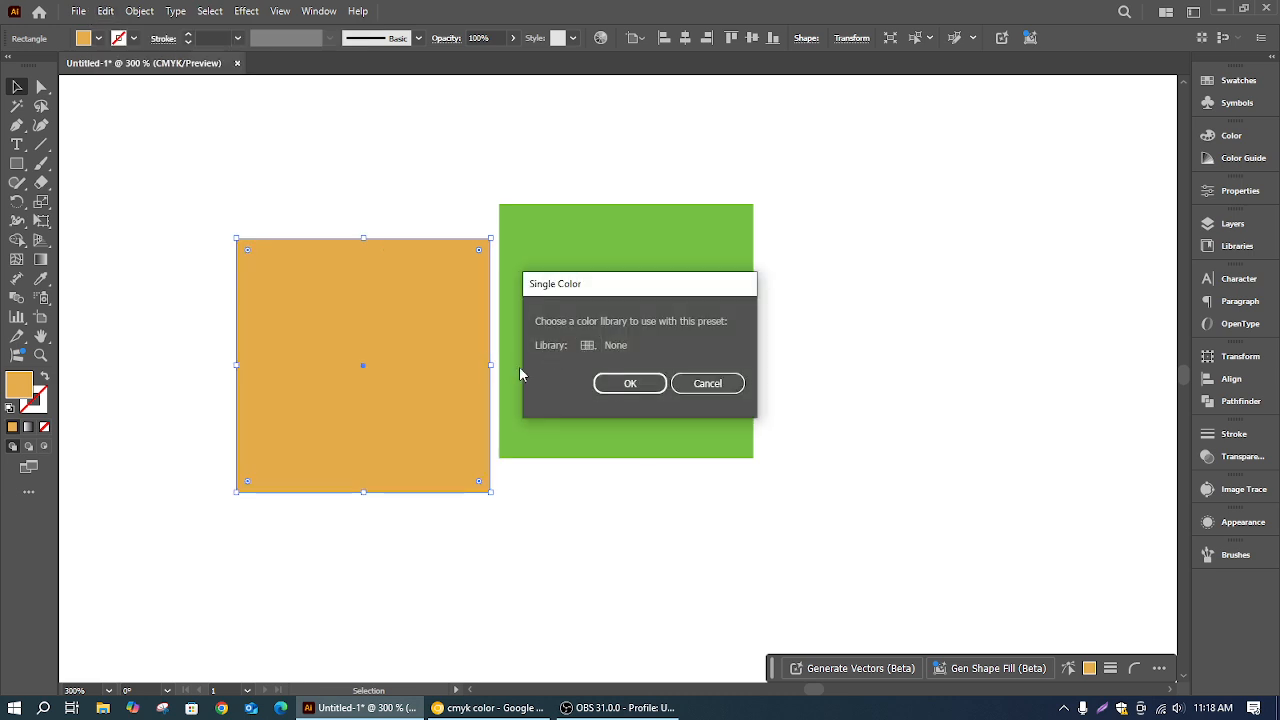
click(589, 347)
click(613, 478)
click(630, 383)
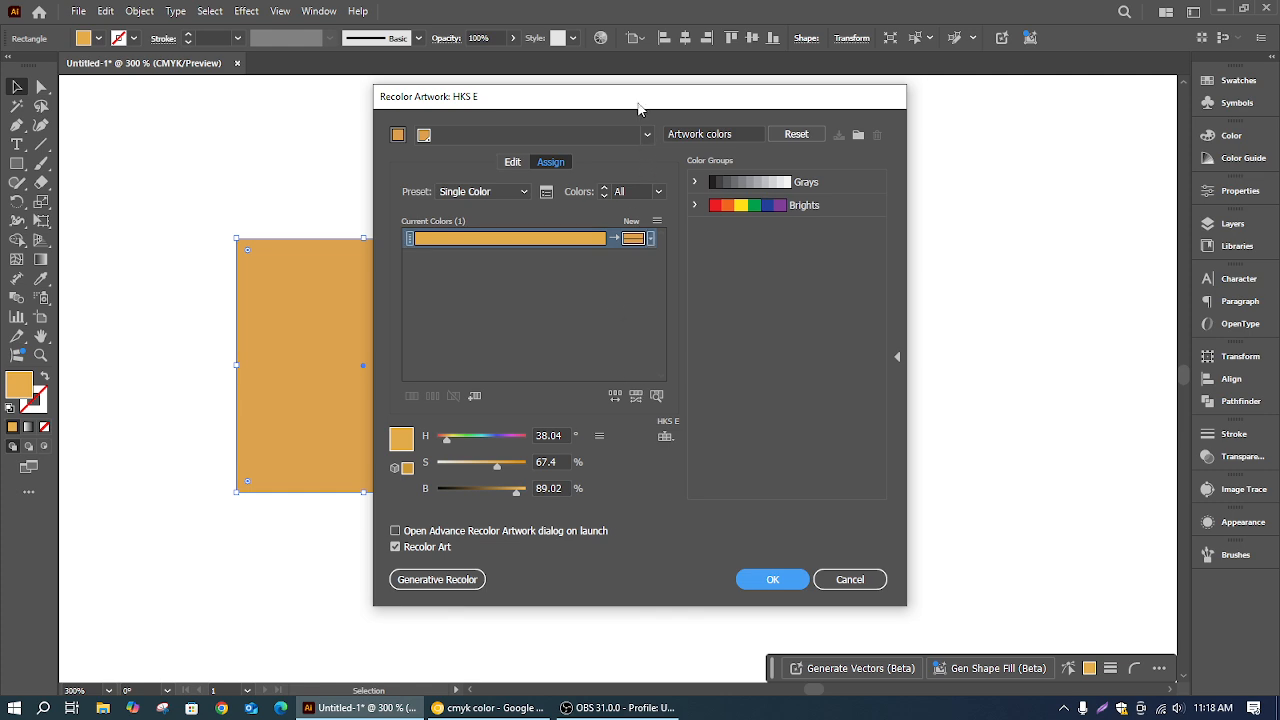
Shift the recolor dialog off the orange square and examine the colorization methods offered for its new color
drag(636, 100, 911, 183)
click(697, 327)
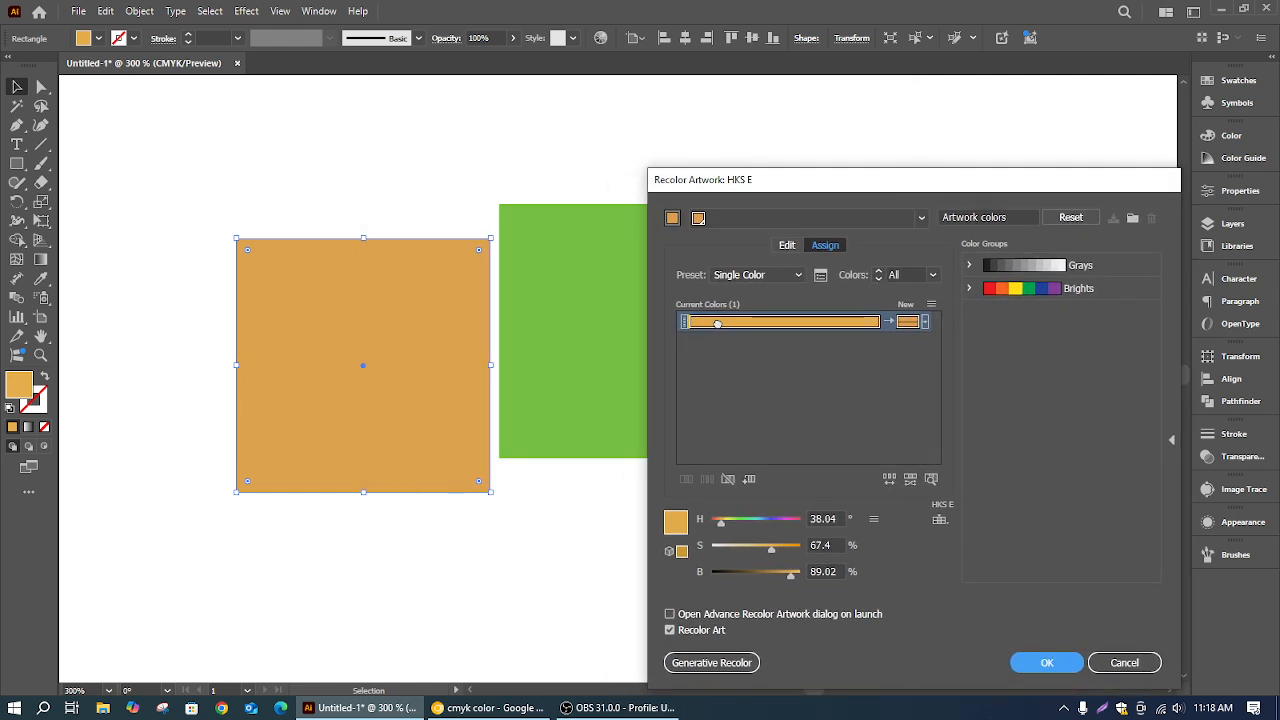
click(925, 322)
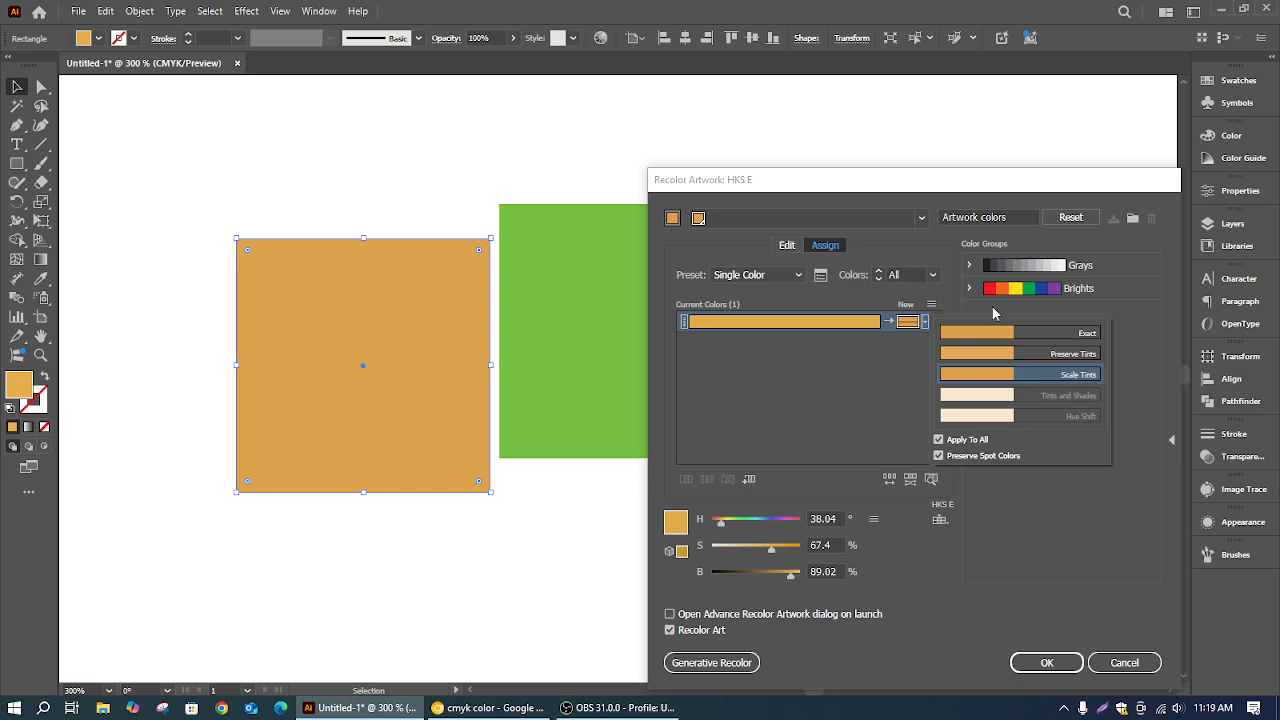
click(858, 405)
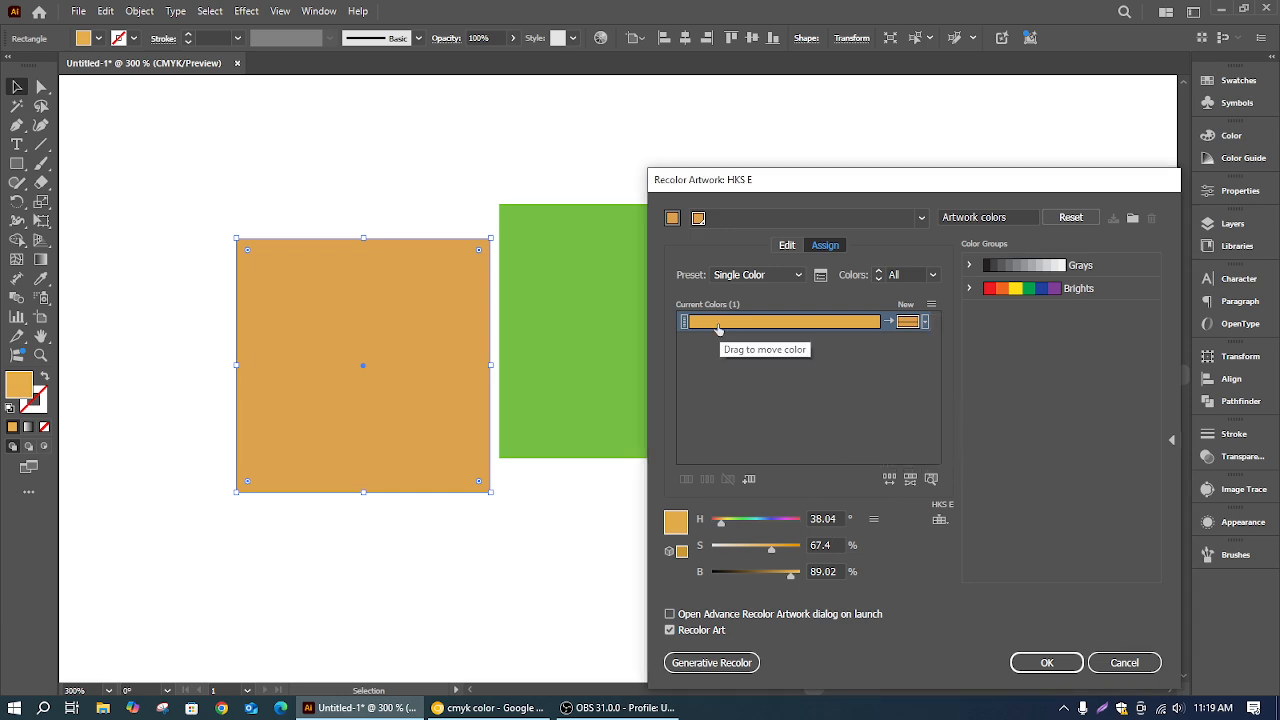
Try the Color library preset for the orange square, then cancel the recoloring
click(750, 276)
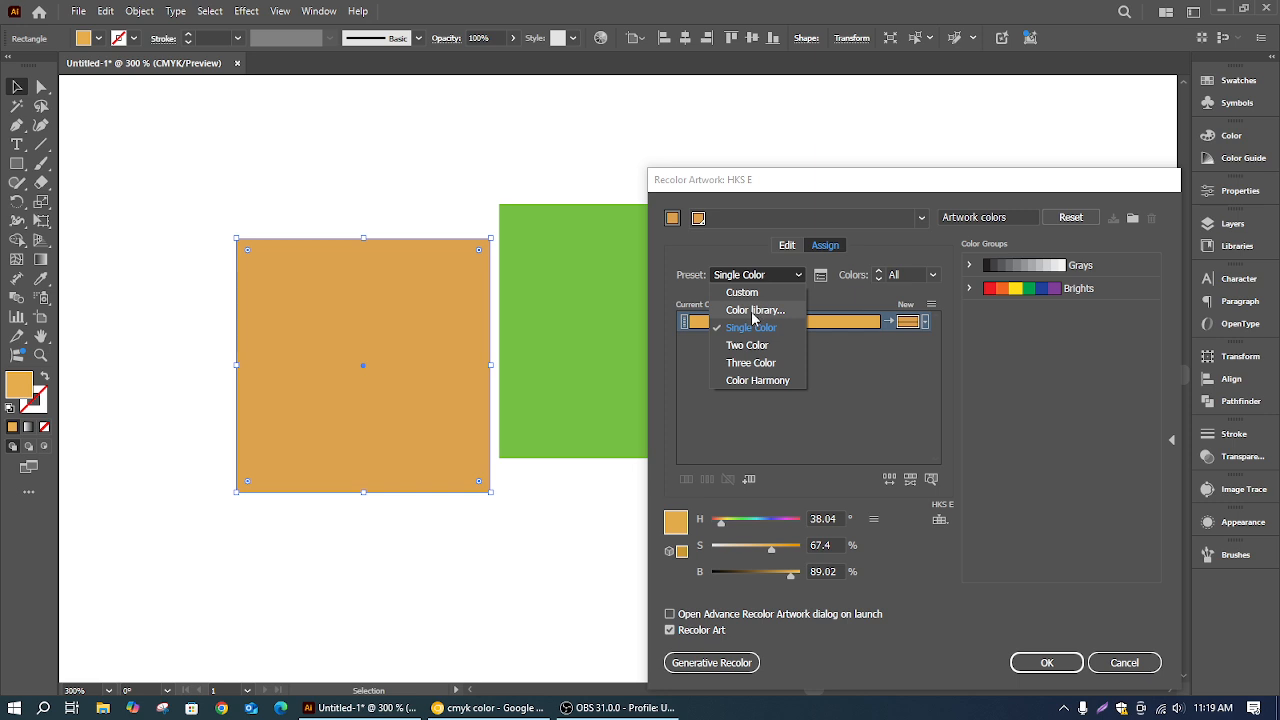
click(755, 310)
click(631, 384)
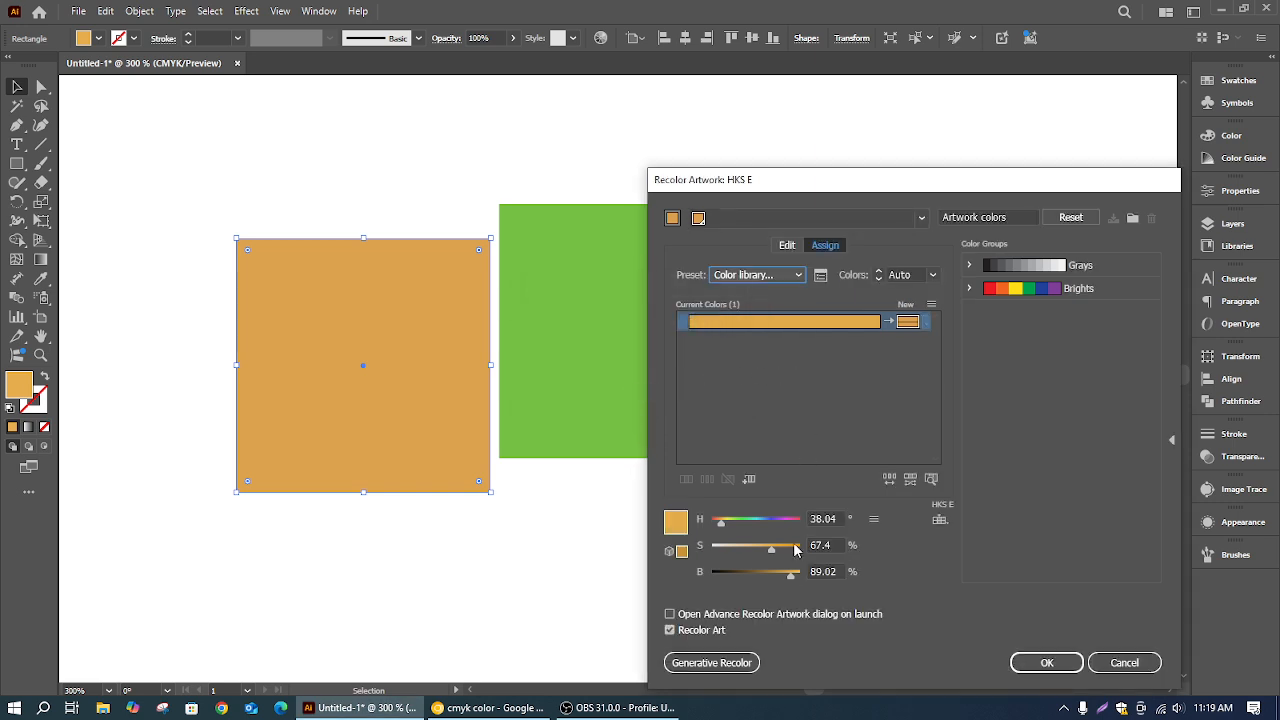
click(1126, 664)
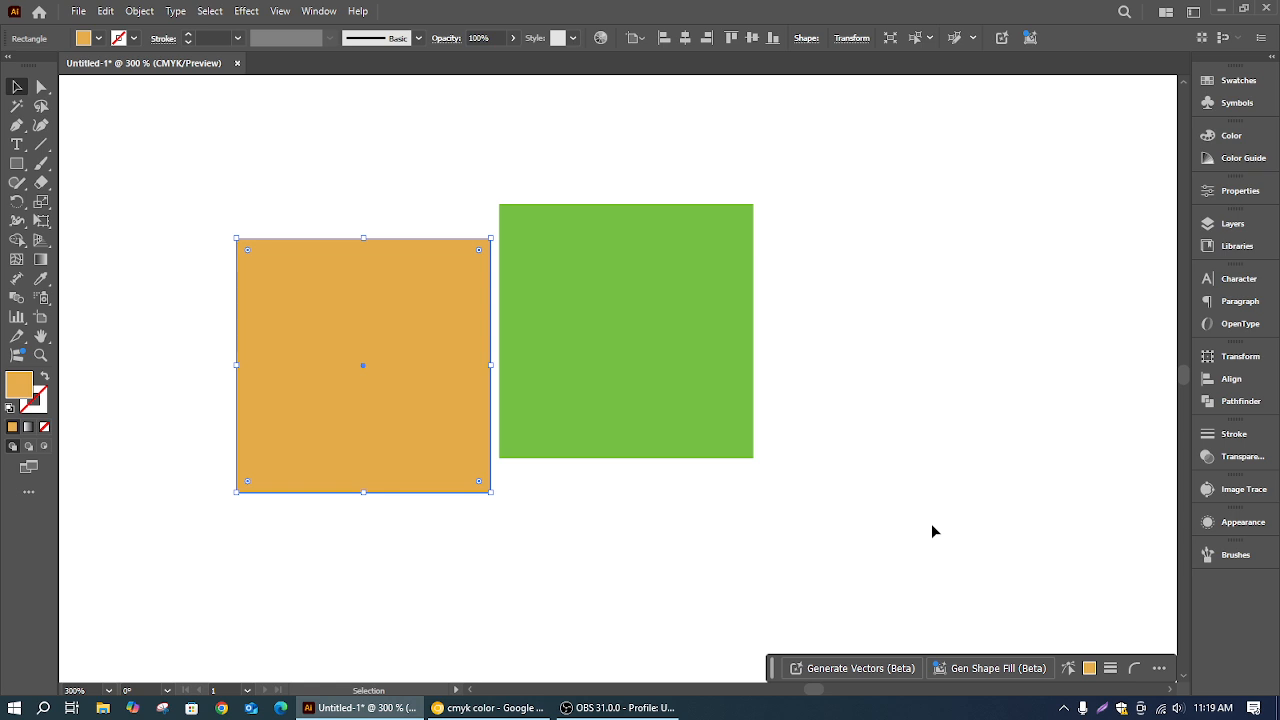
Examine the print presets and the file browser for importing a presets file, then leave both without importing anything
click(138, 11)
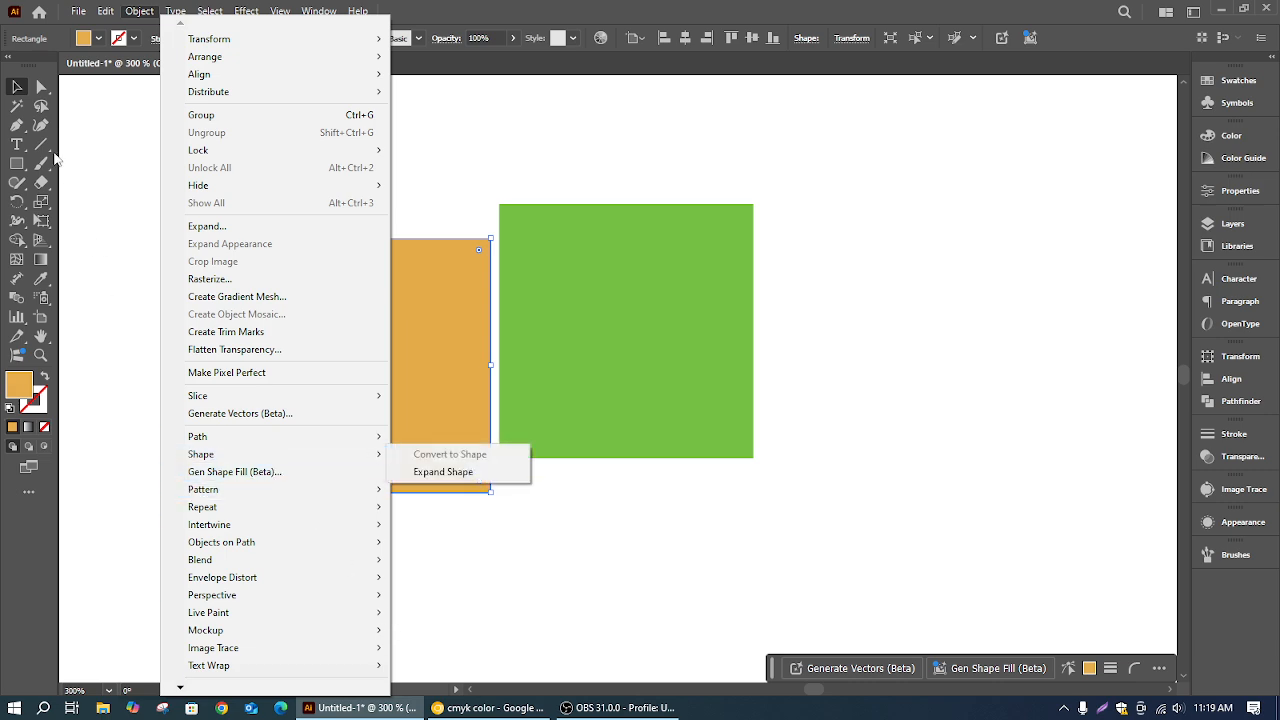
mouse_move(108, 11)
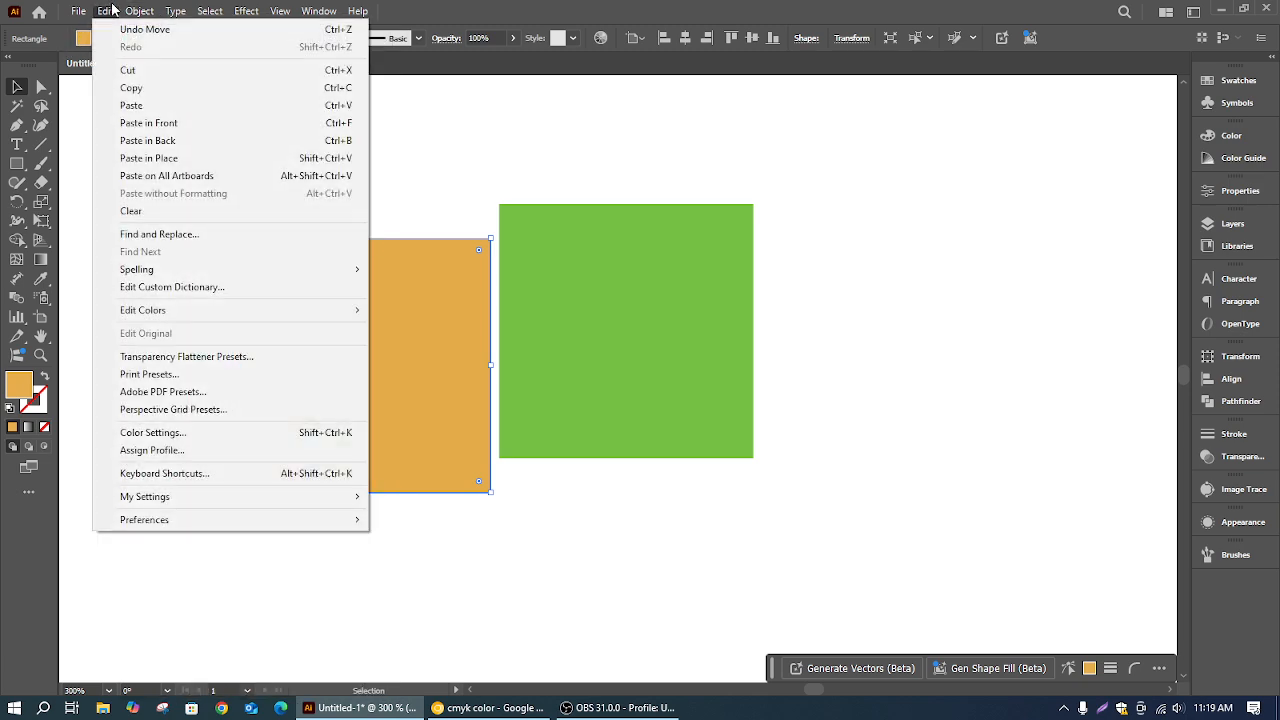
click(190, 375)
click(1085, 286)
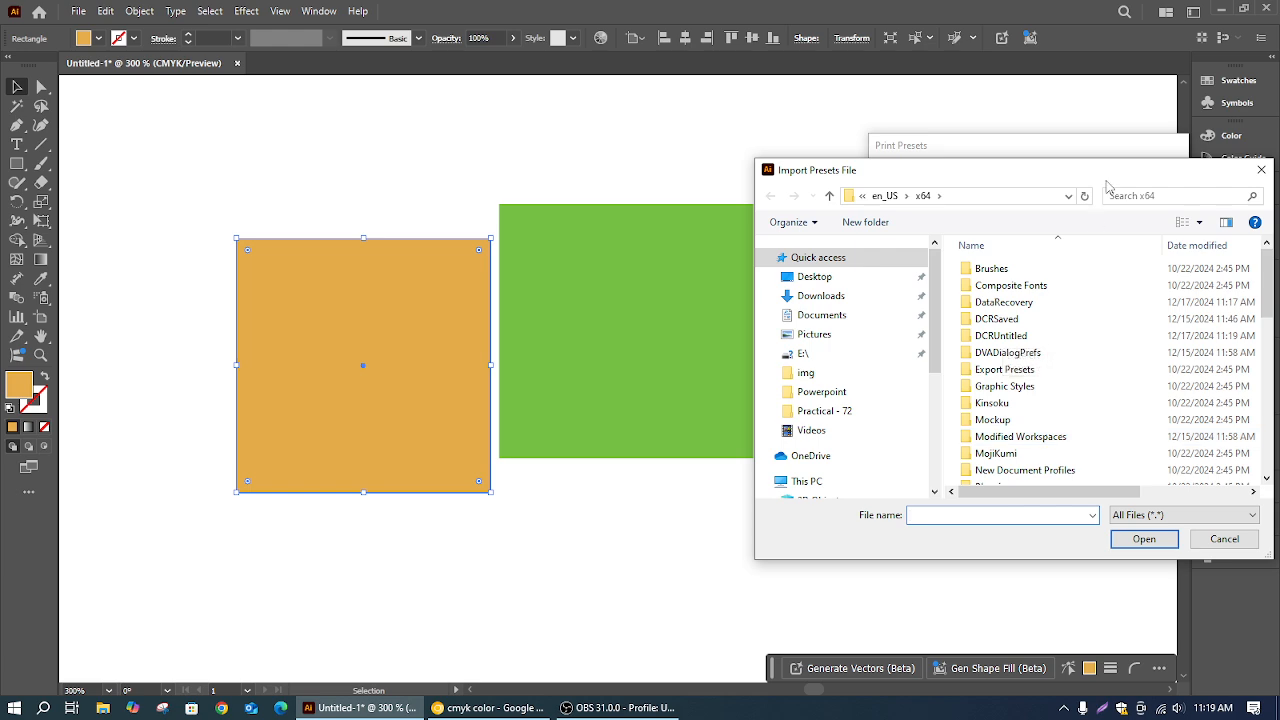
drag(1217, 178, 940, 213)
click(983, 205)
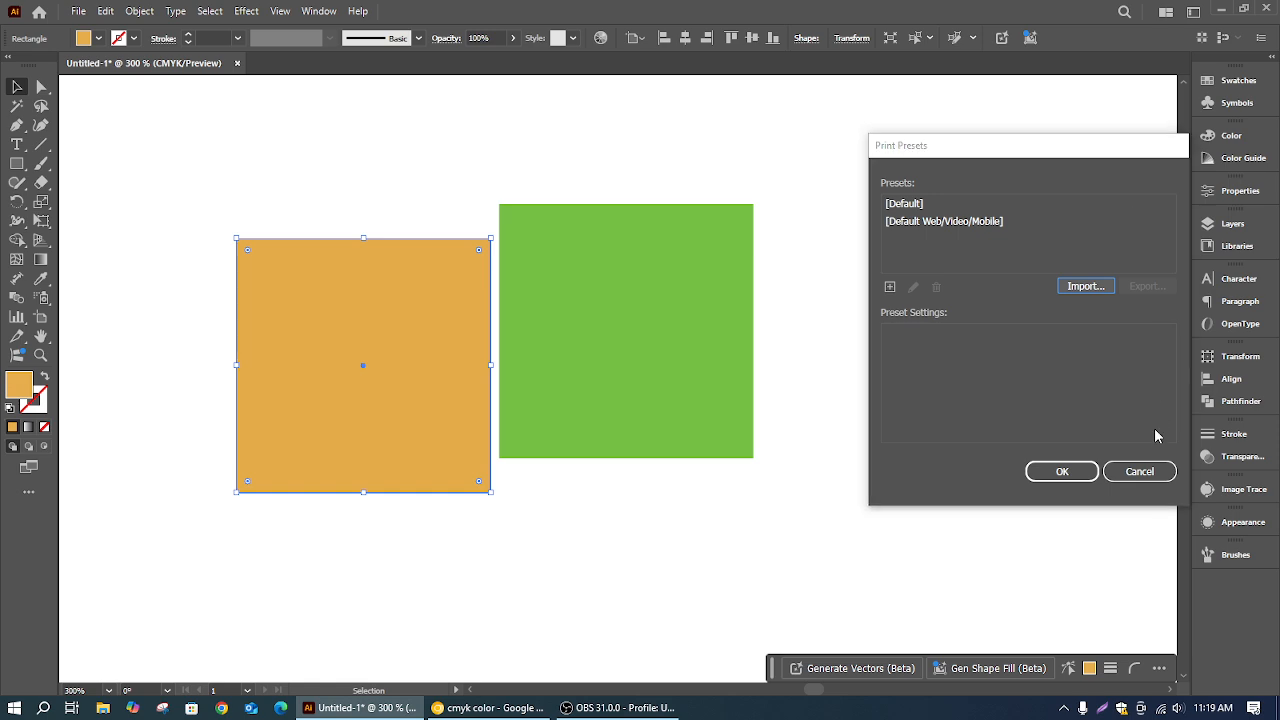
click(1139, 472)
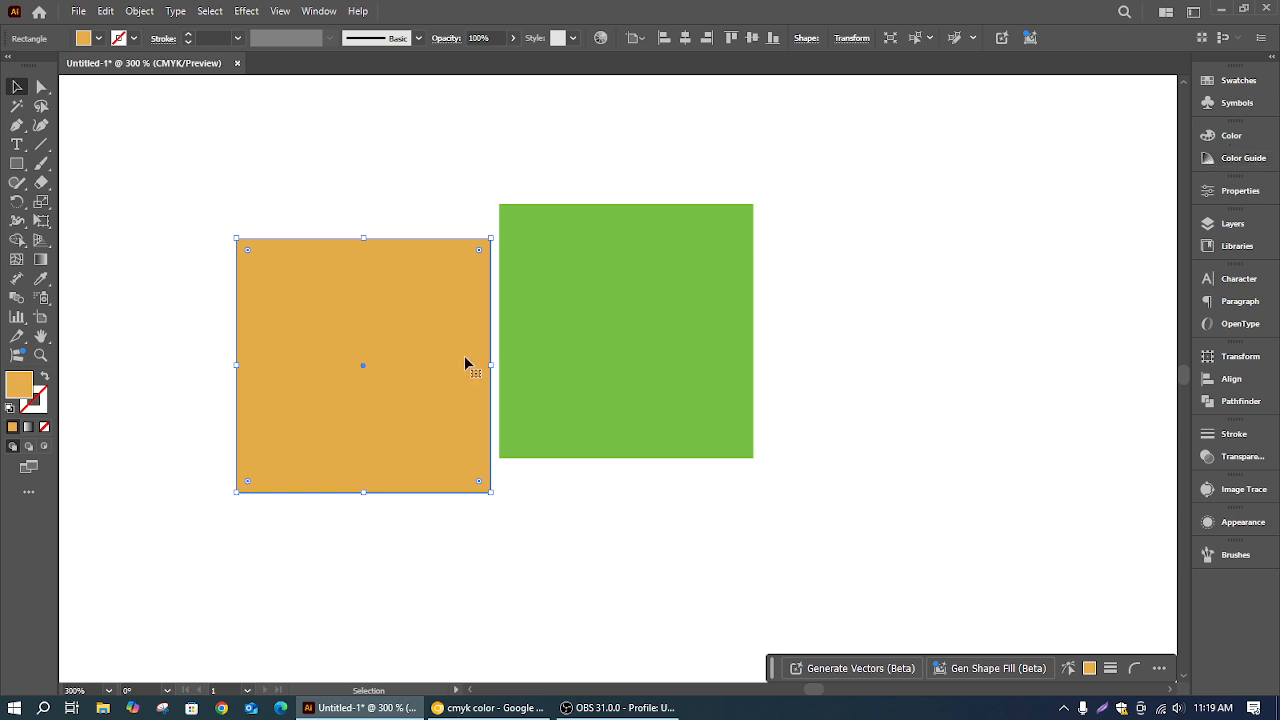
Line up the orange and green squares side by side with level top edges and a narrow gap, then deselect them
drag(352, 338, 326, 304)
mouse_move(588, 294)
mouse_down()
mouse_move(609, 289)
mouse_move(582, 294)
mouse_up()
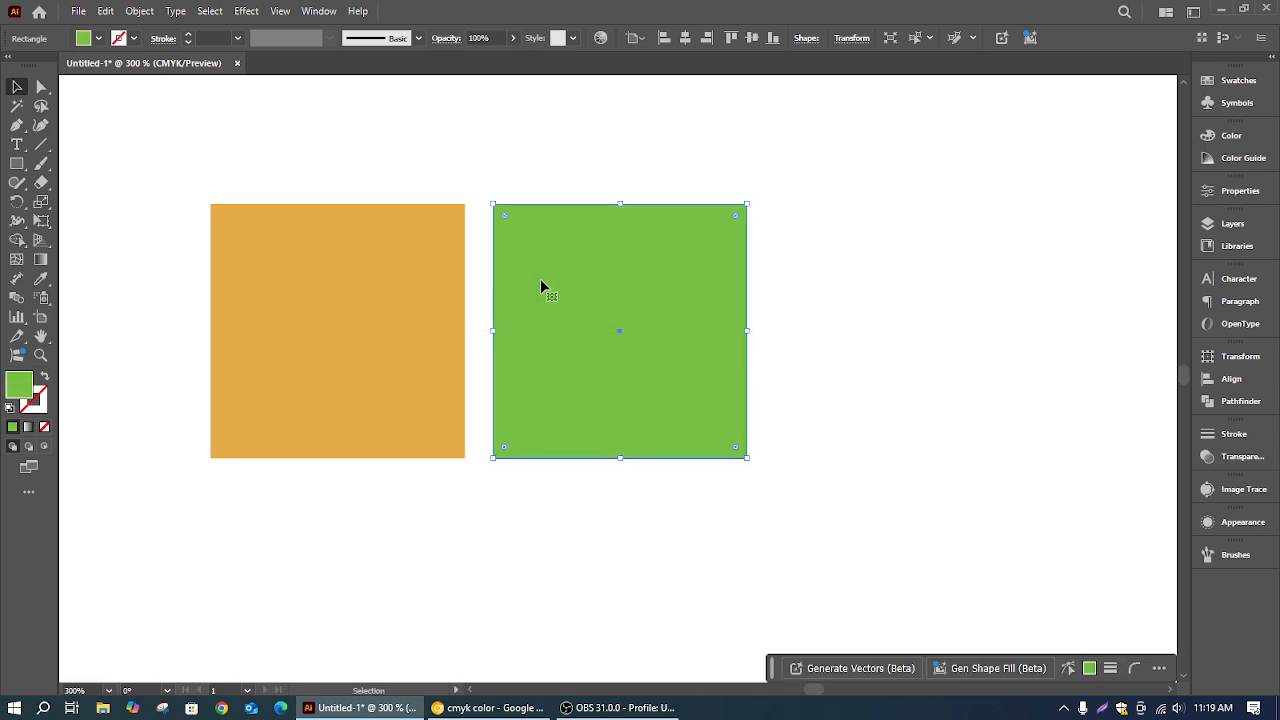
click(976, 310)
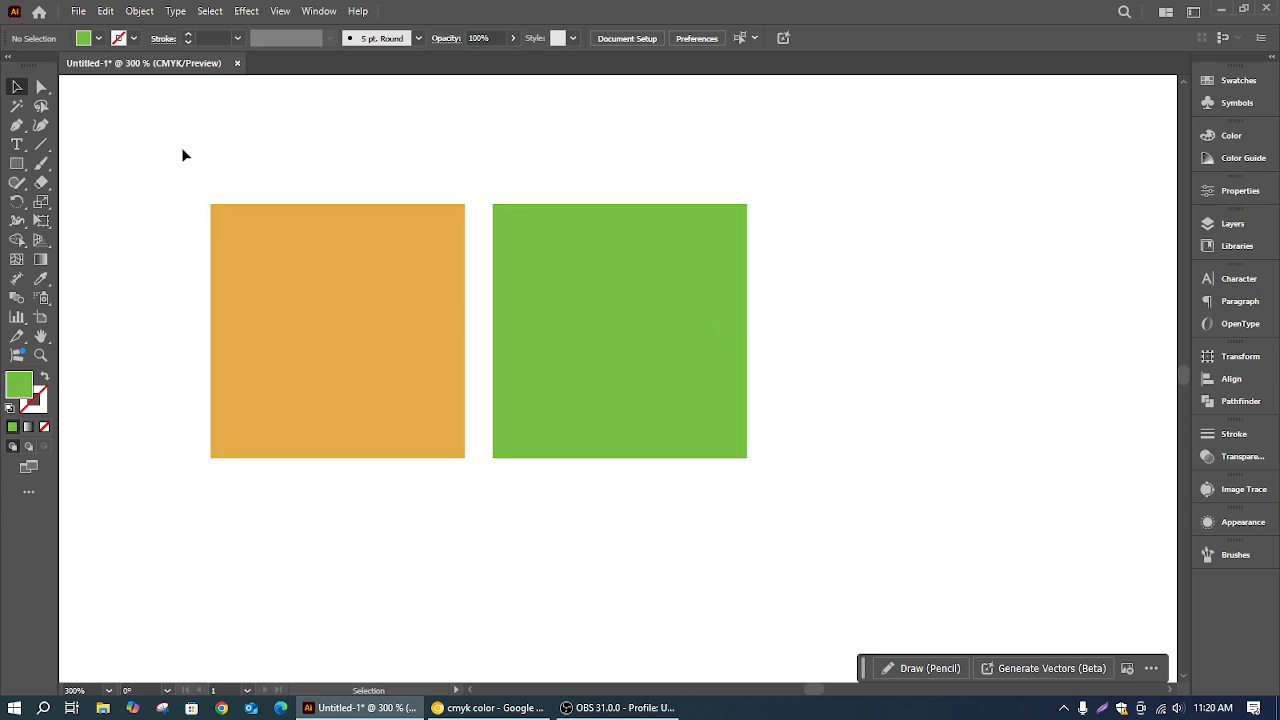
Move the green square to the far right of the canvas and the orange square toward it, leaving a wider gap between them
drag(220, 287, 834, 538)
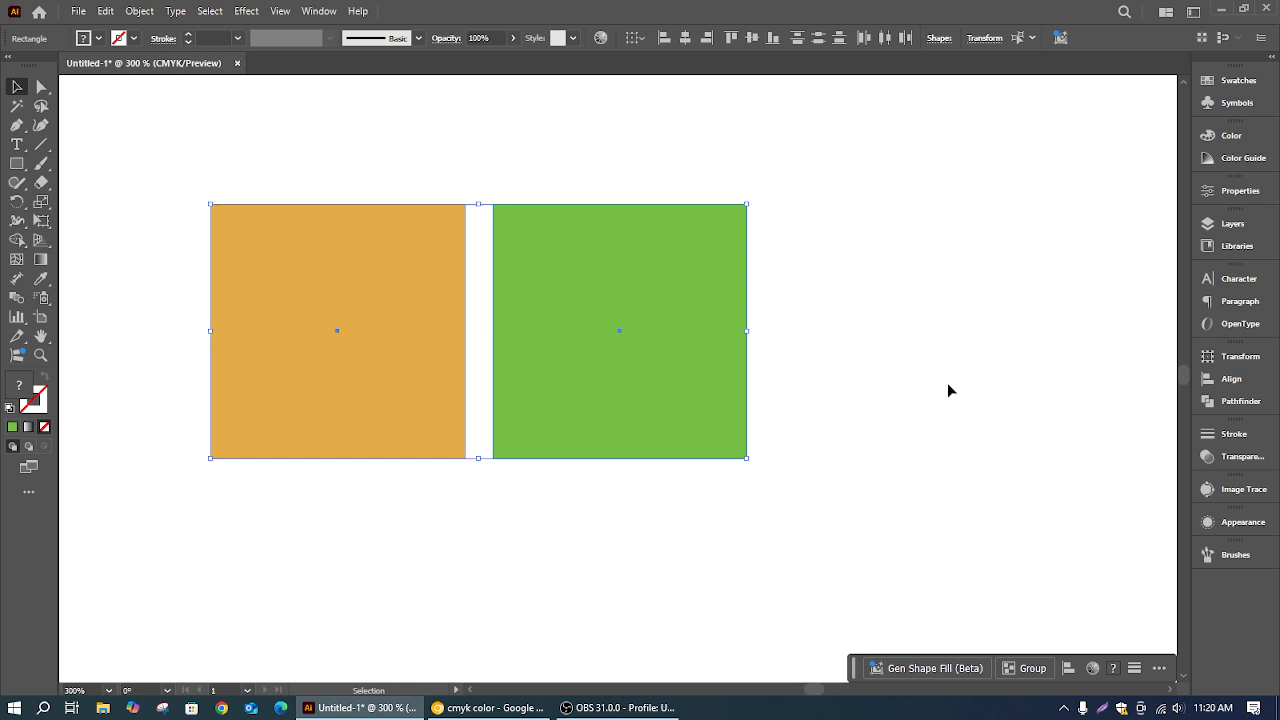
click(948, 389)
drag(669, 417, 1022, 379)
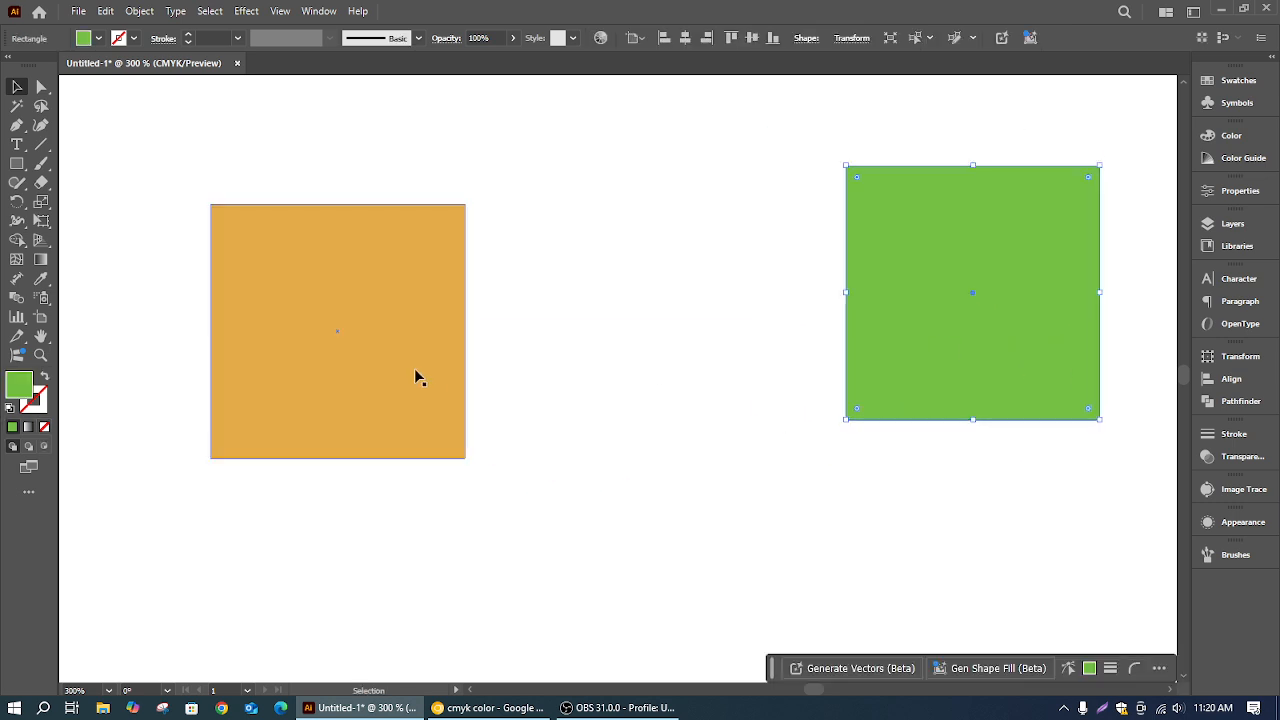
drag(417, 374, 701, 339)
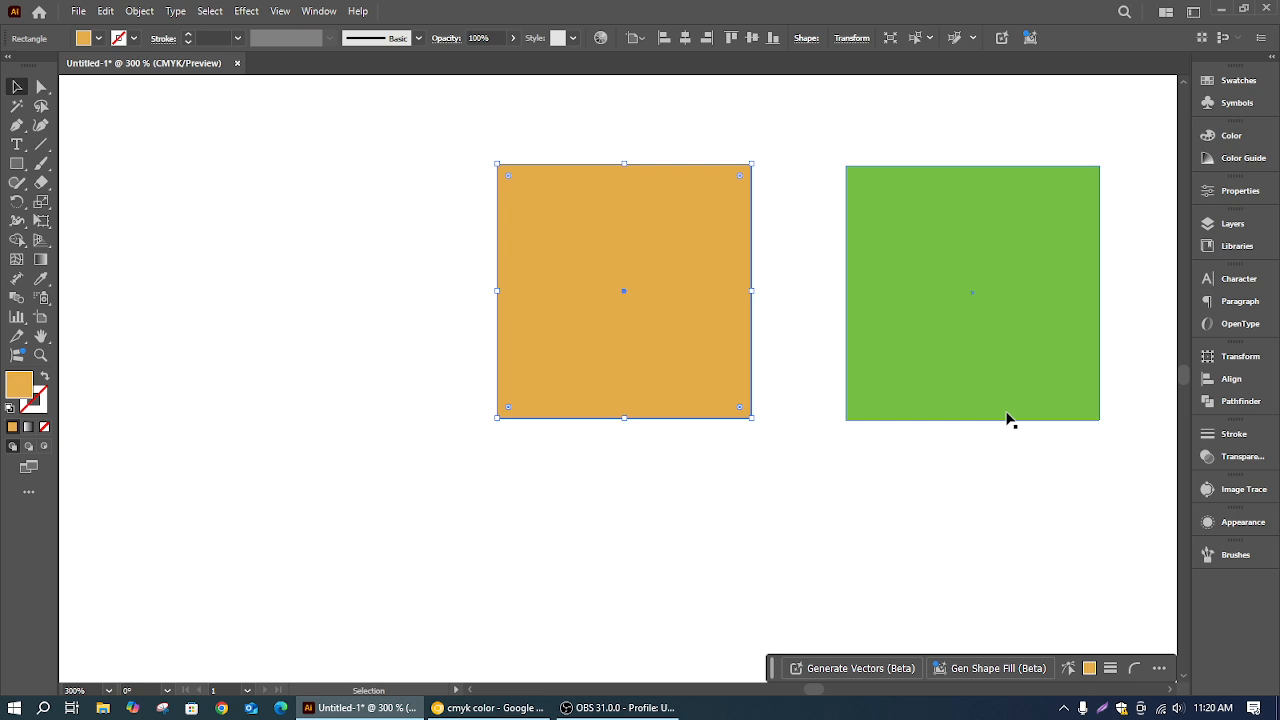
Switch to Chrome and replace the rgb color search with a Google search for "painton color"
click(487, 708)
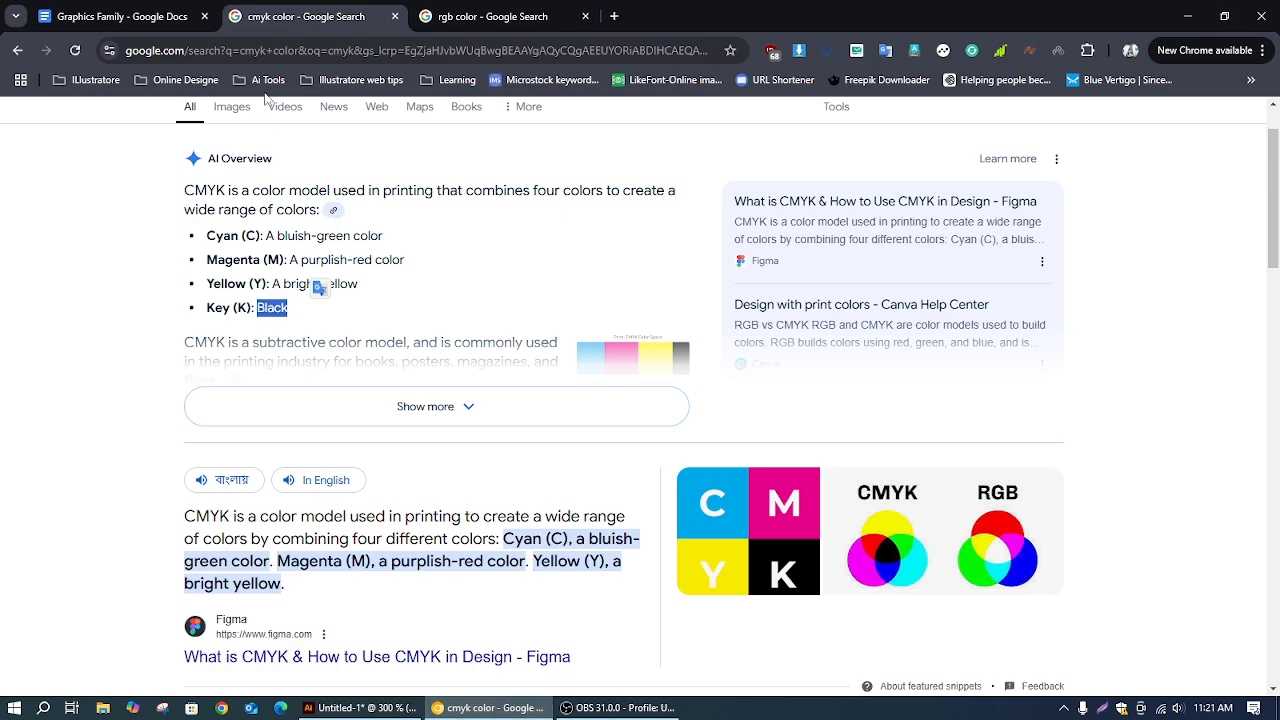
scroll(265, 110, up, 1)
click(490, 16)
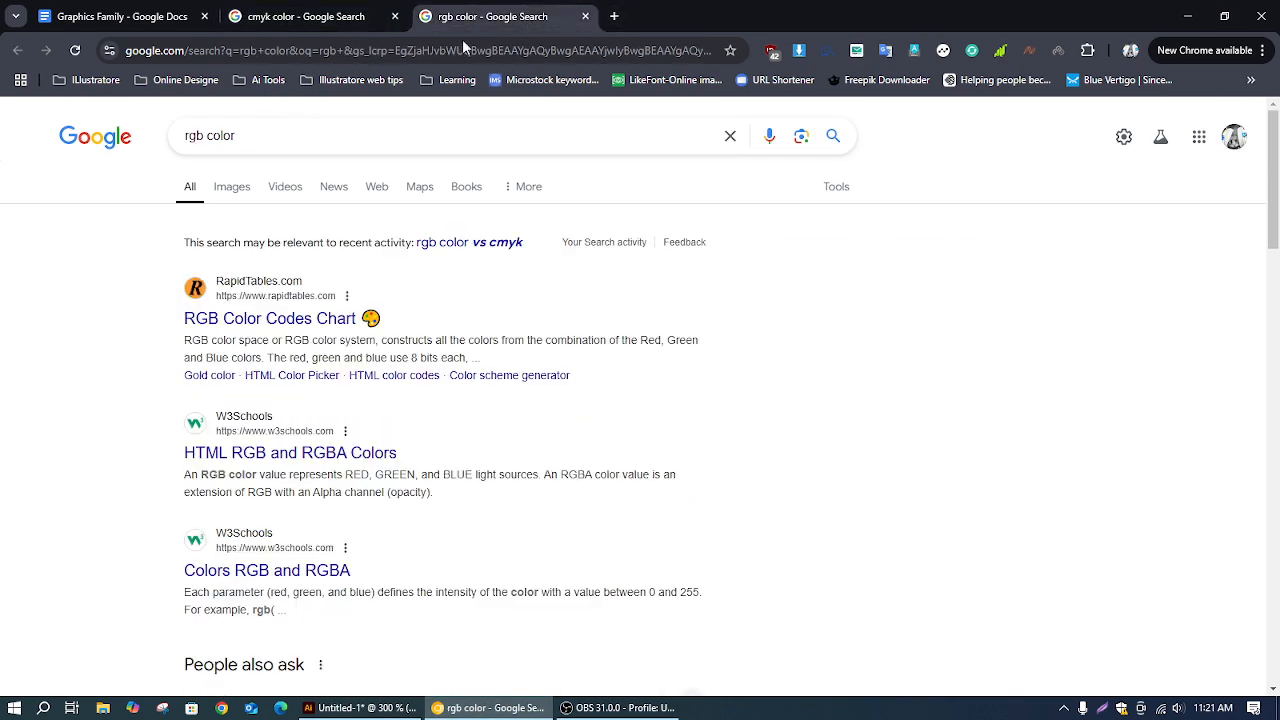
click(400, 52)
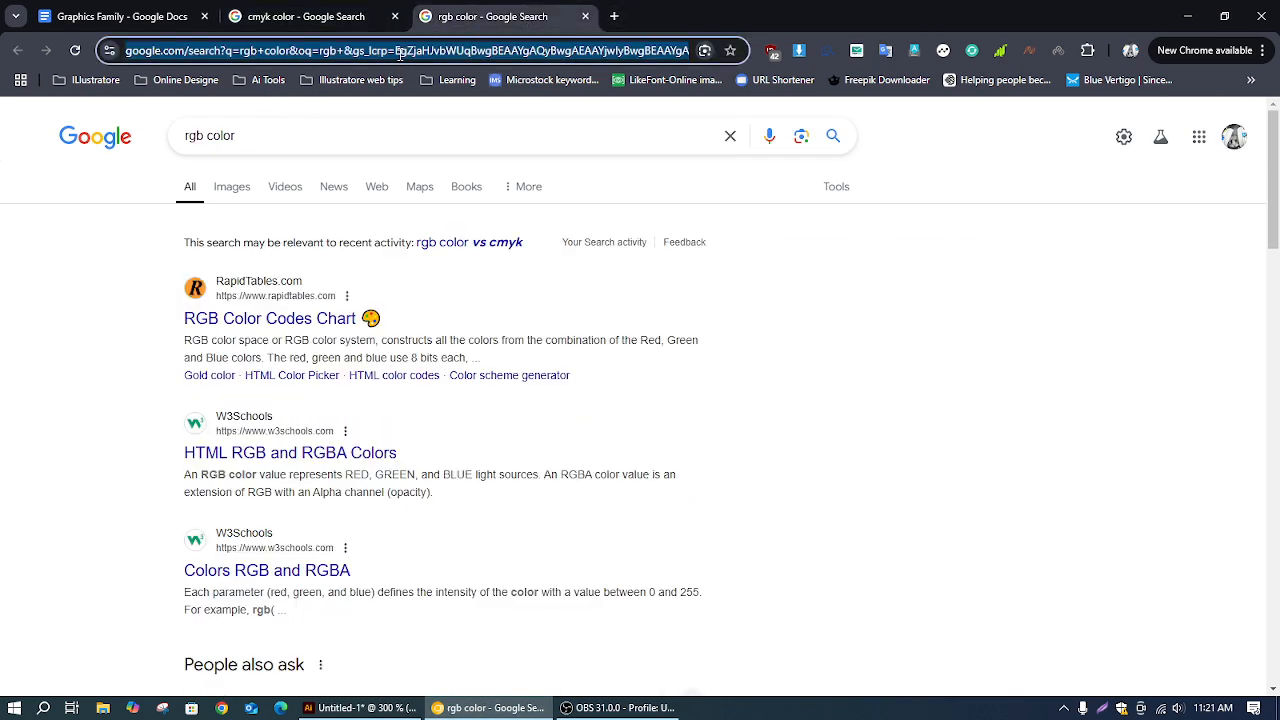
text(pai)
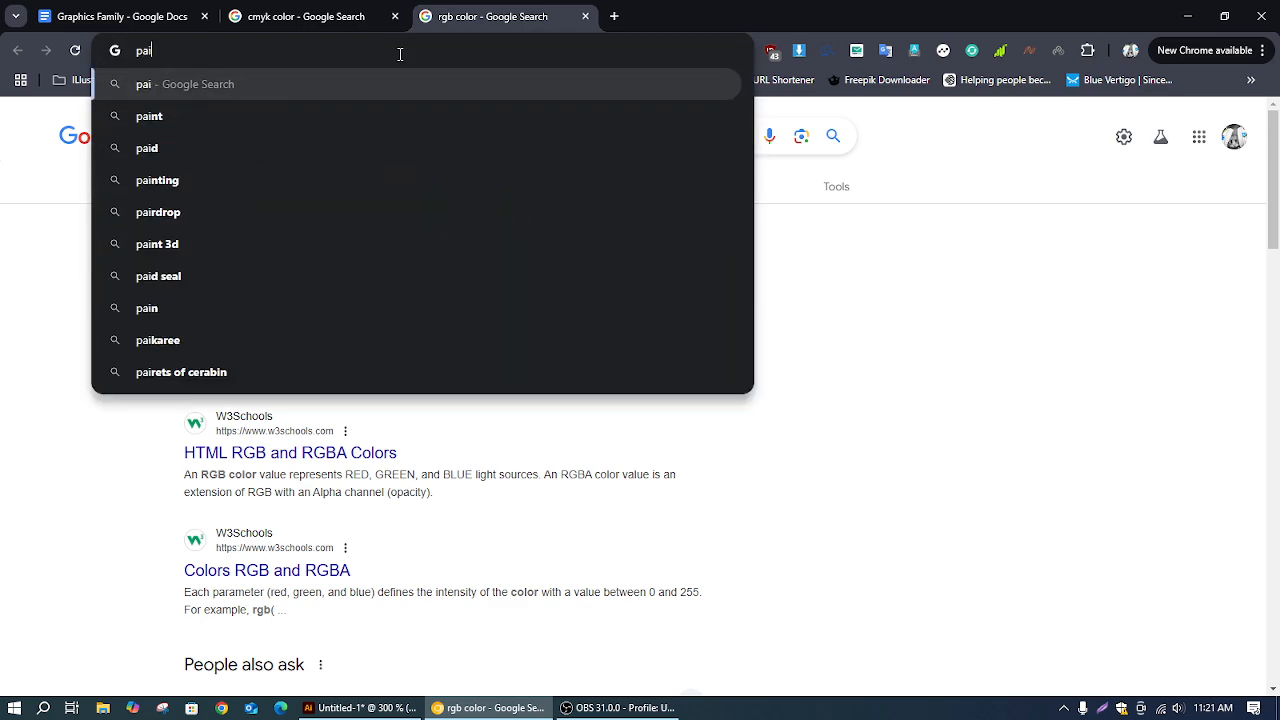
text(n)
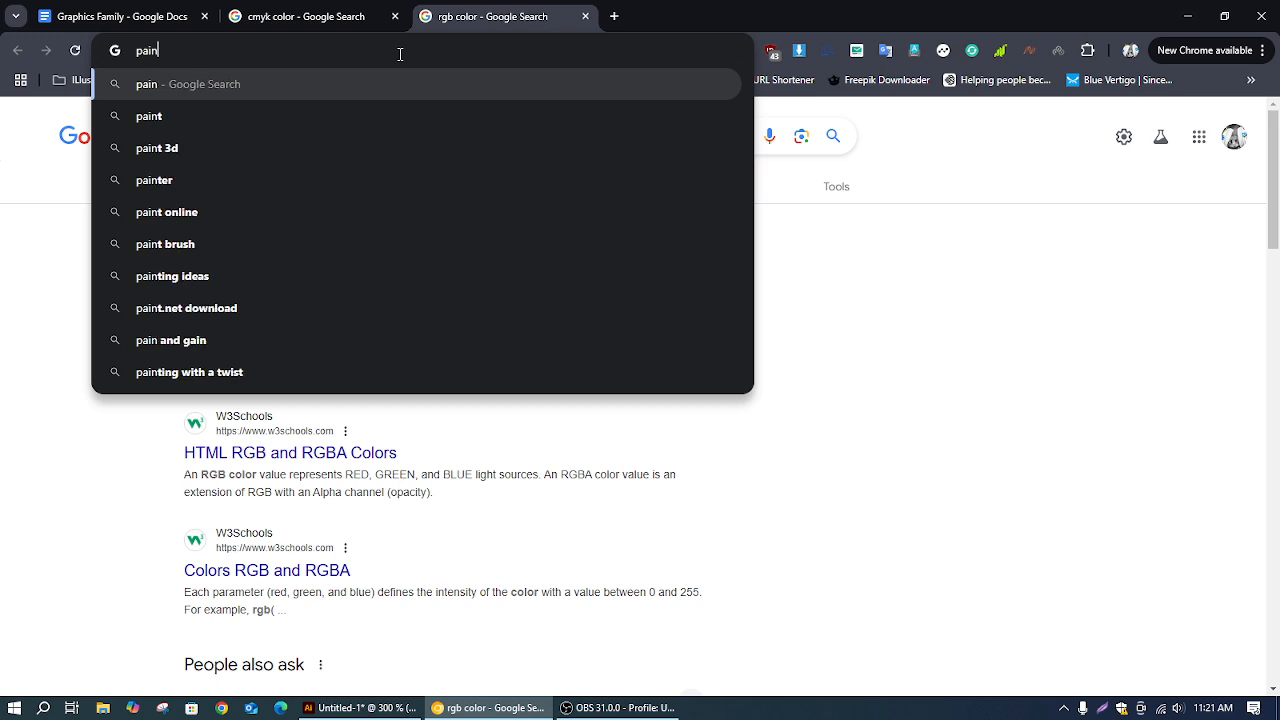
text(ton)
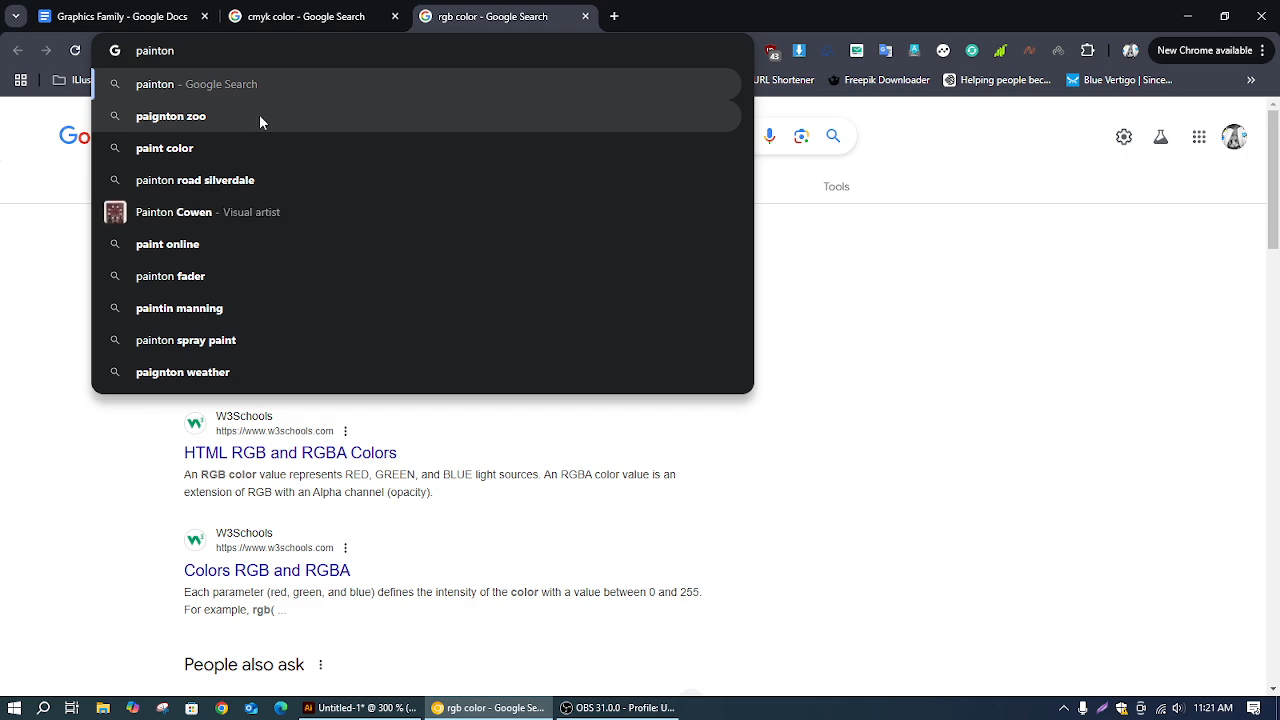
text(colo)
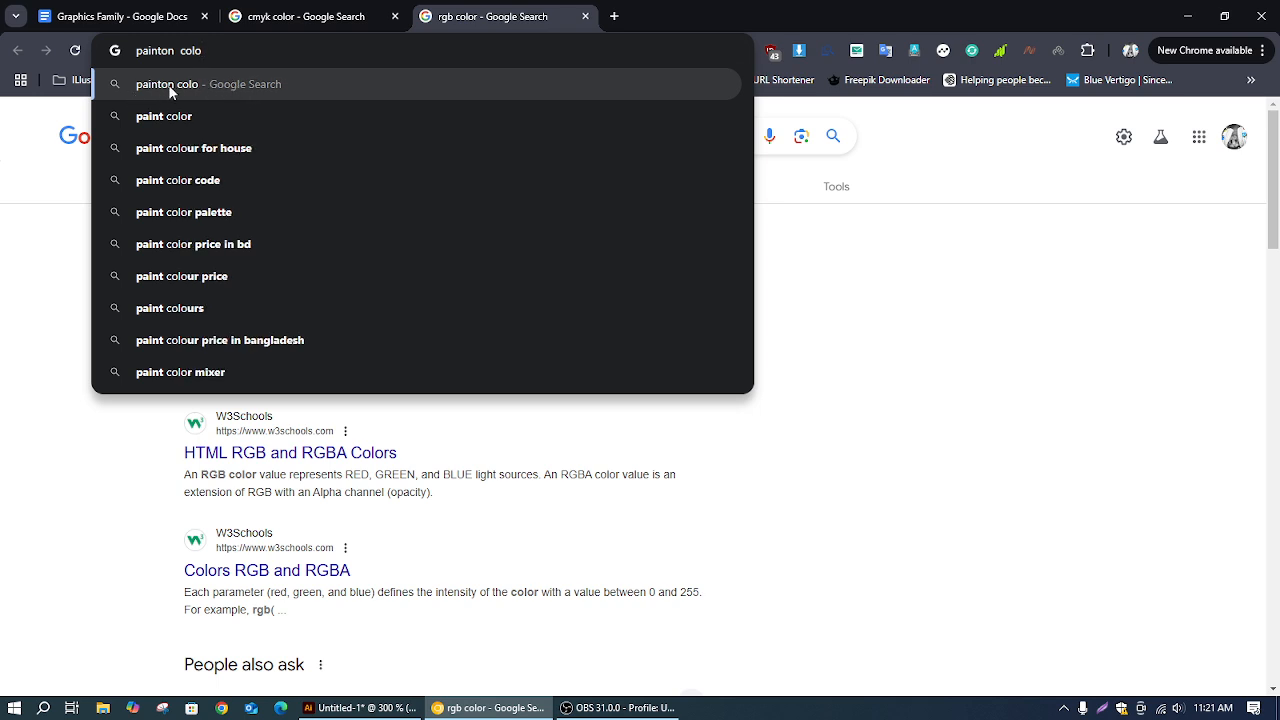
text(r)
key(Return)
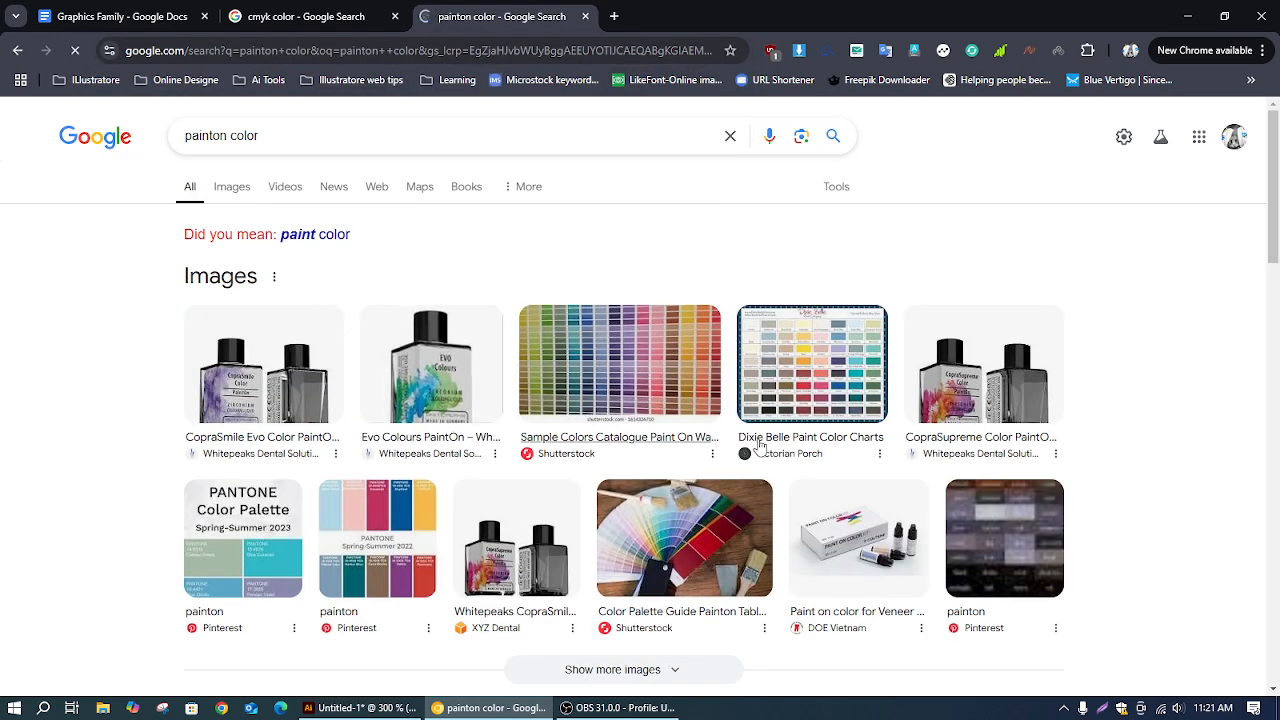
Browse the image results for the color search and preview the Dixie Belle paint color chart
click(226, 188)
scroll(630, 400, down, 5)
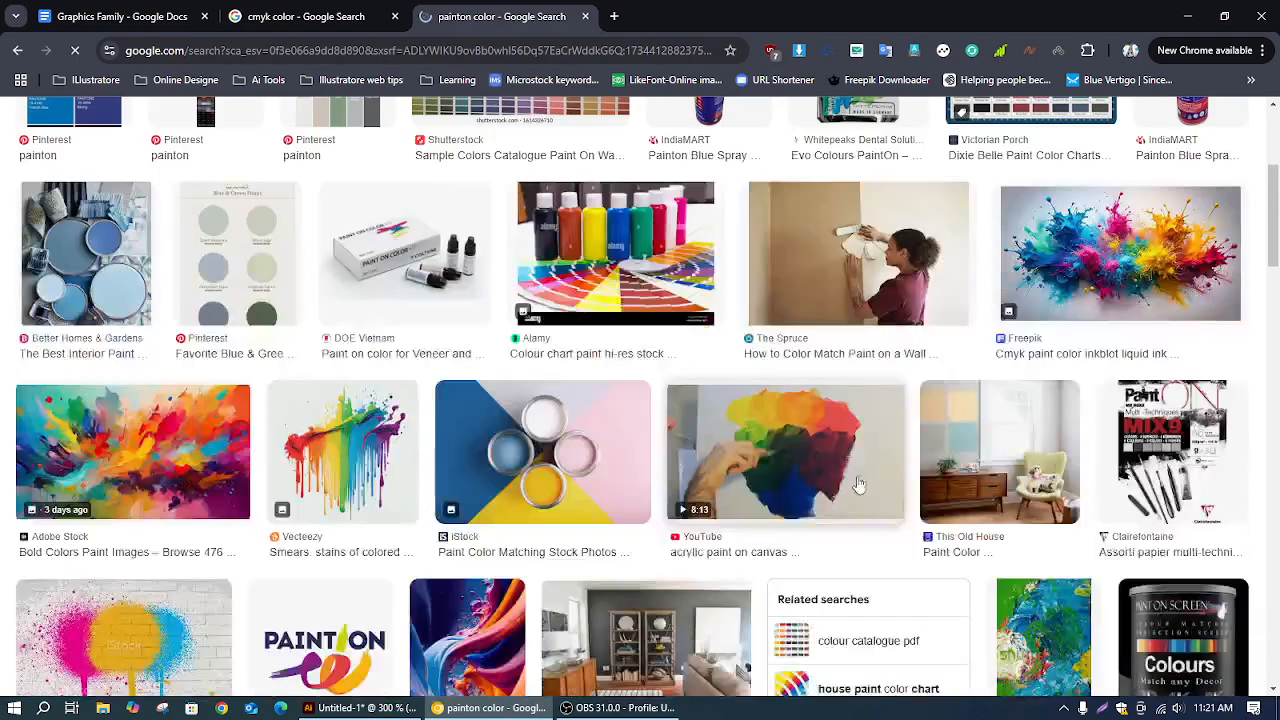
scroll(590, 375, up, 4)
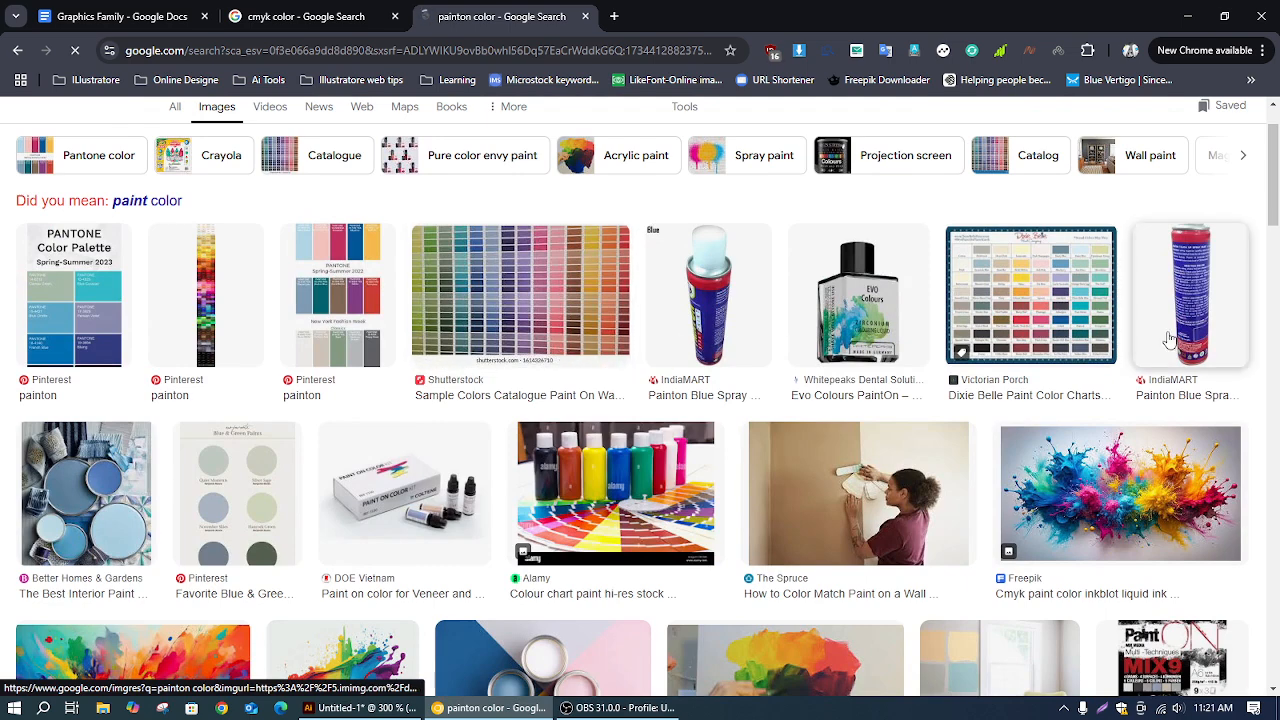
click(1060, 352)
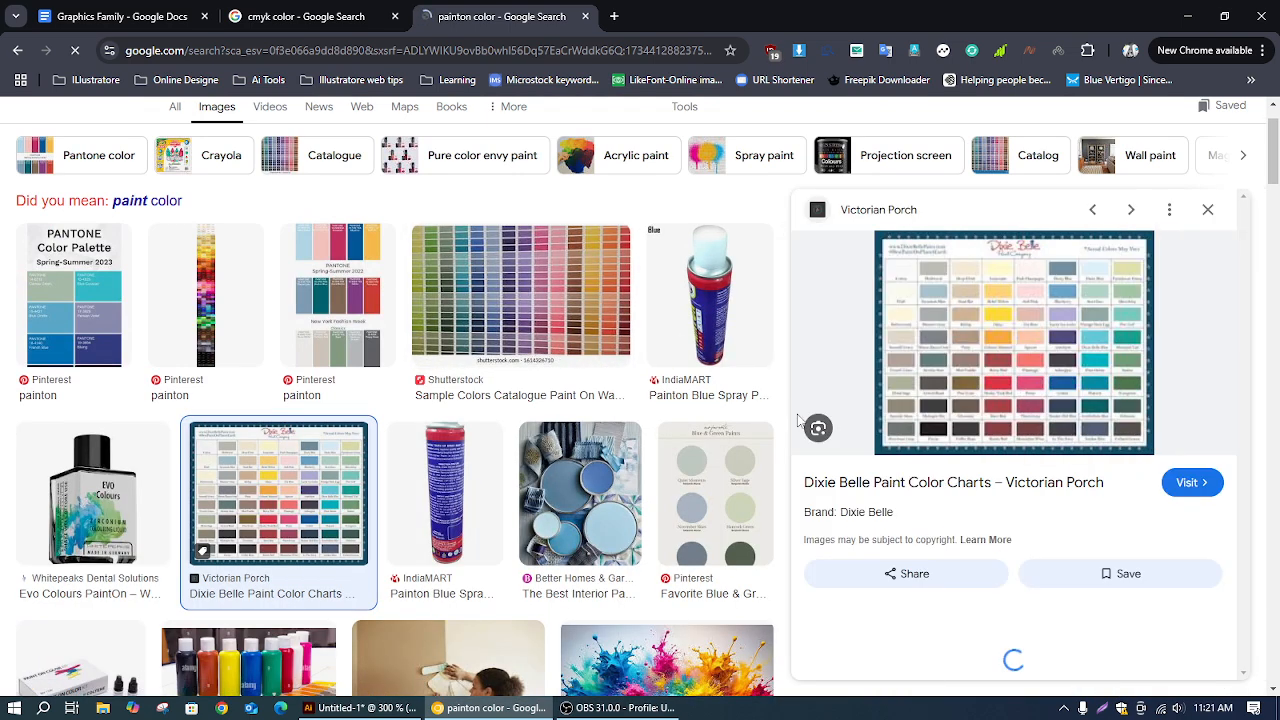
Look through the related color charts, preview the tall narrow swatch chart, and close the preview
scroll(913, 517, down, 8)
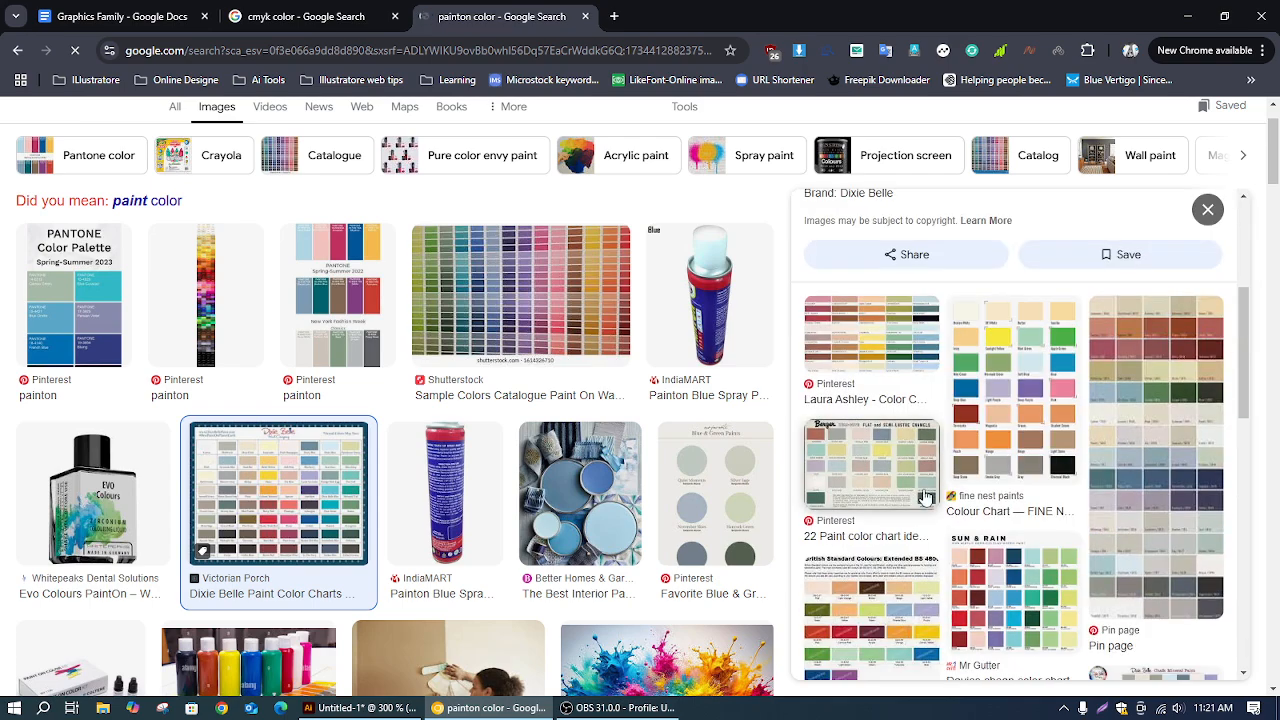
scroll(567, 528, down, 3)
scroll(567, 528, down, 3)
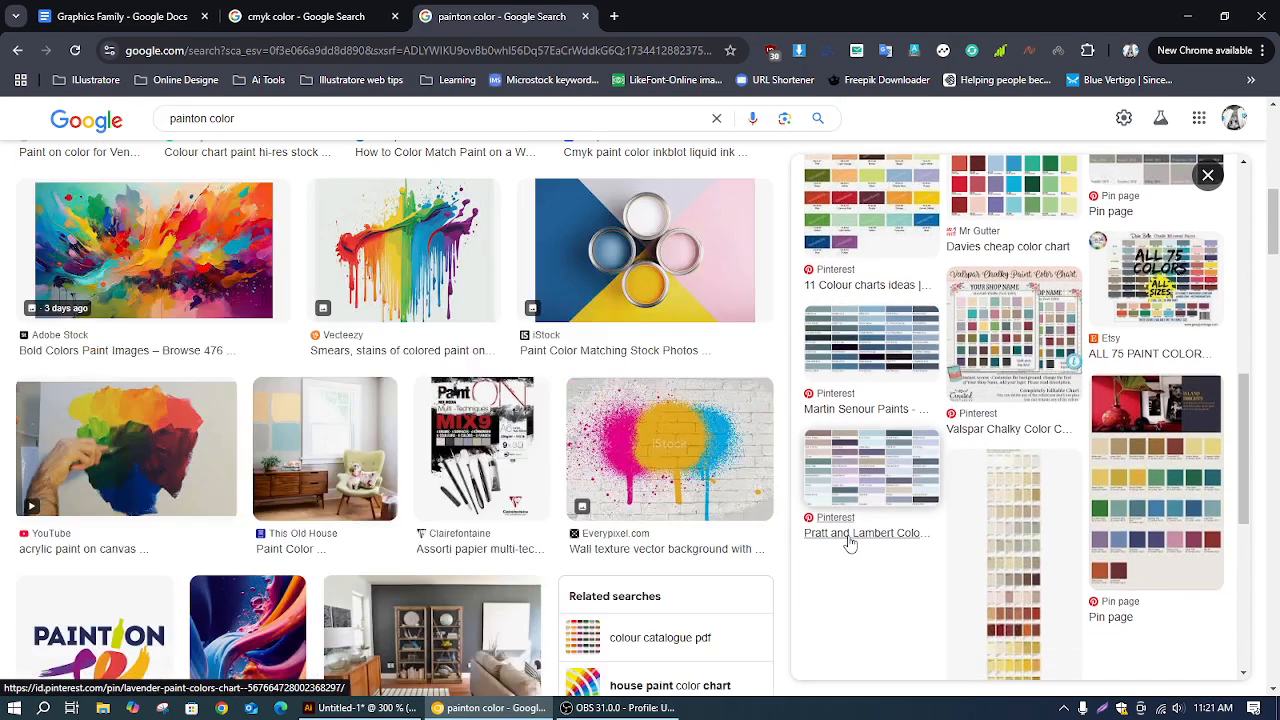
scroll(846, 537, down, 3)
click(1070, 332)
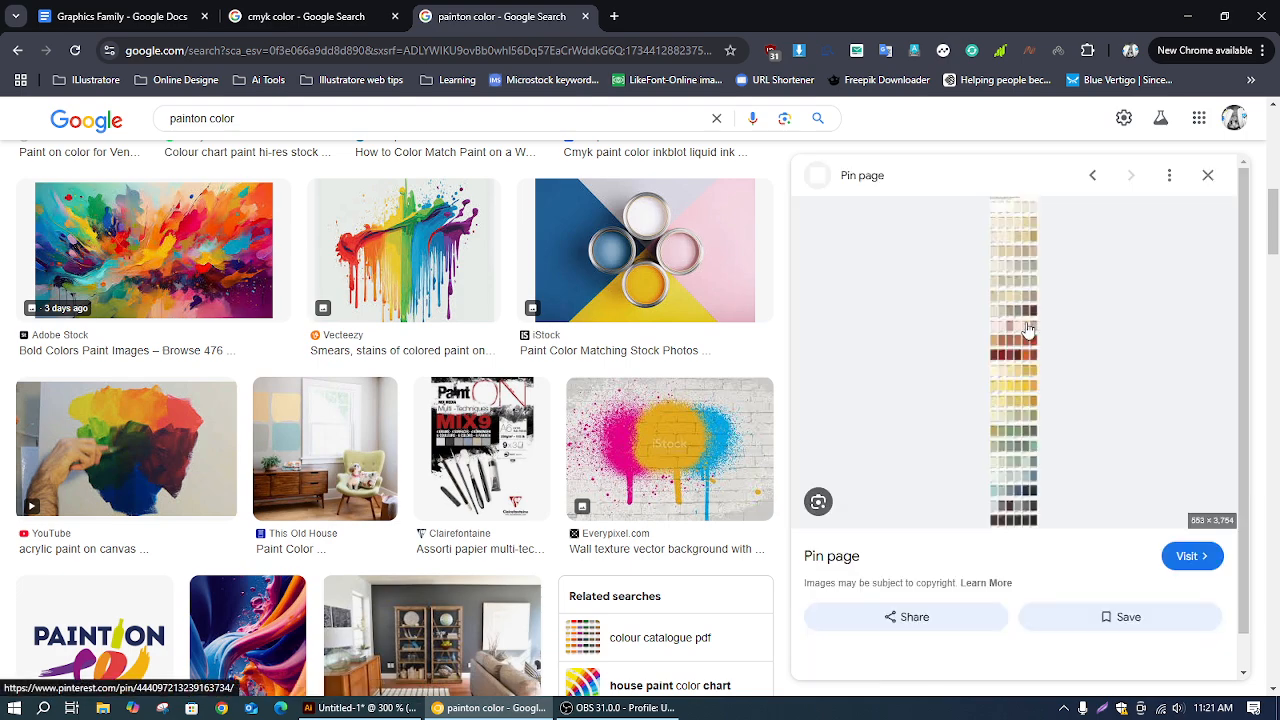
click(1203, 177)
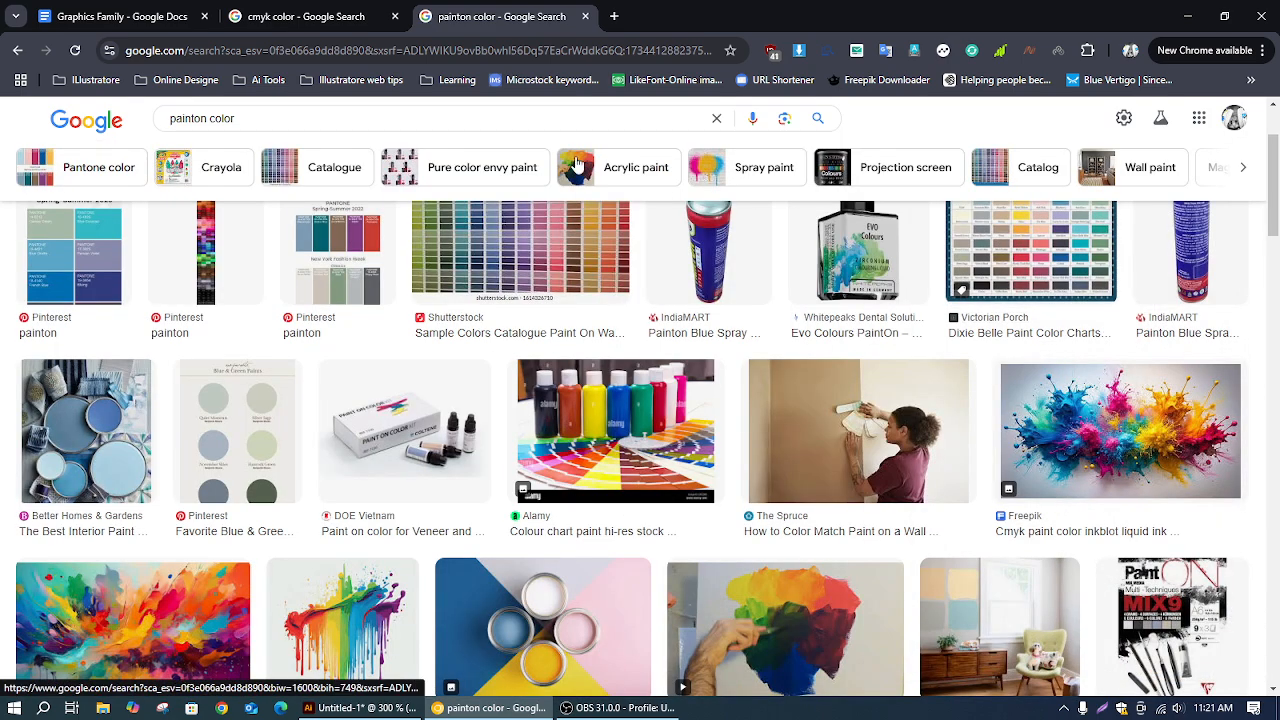
Switch back to Illustrator and move the orange and green squares toward the upper left of the canvas, keeping a gap between them
click(300, 16)
click(178, 21)
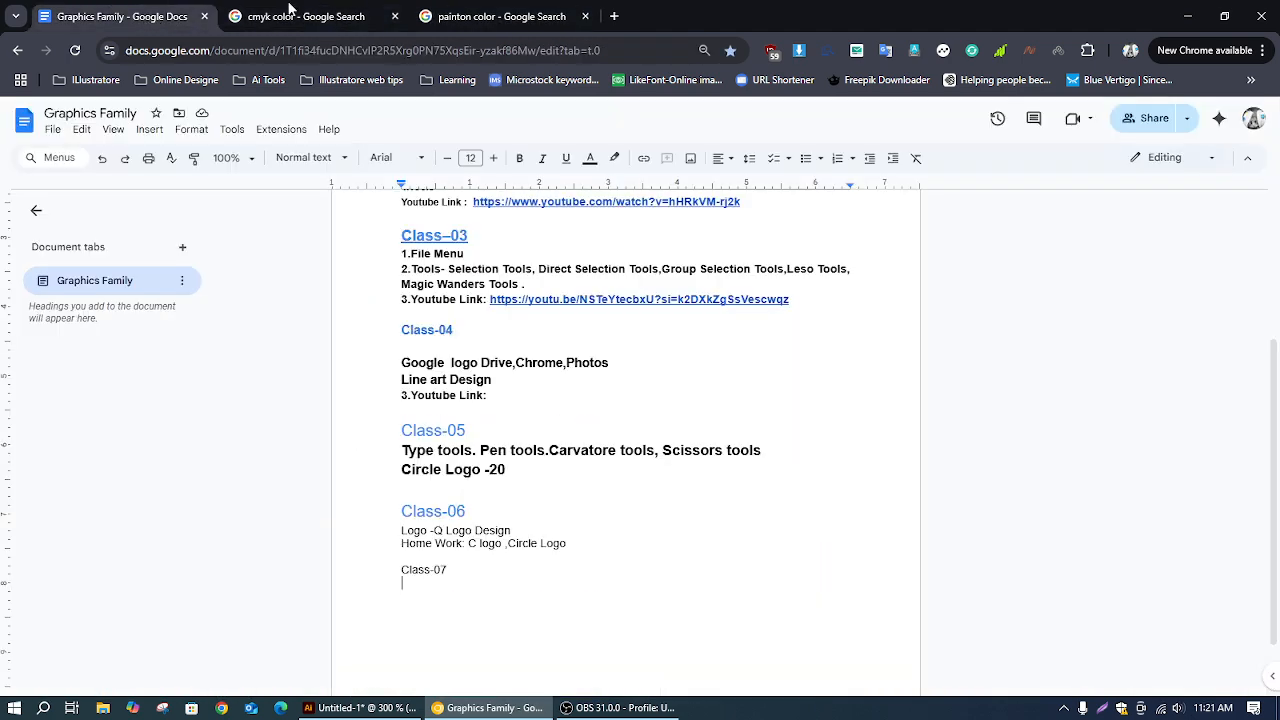
click(1180, 16)
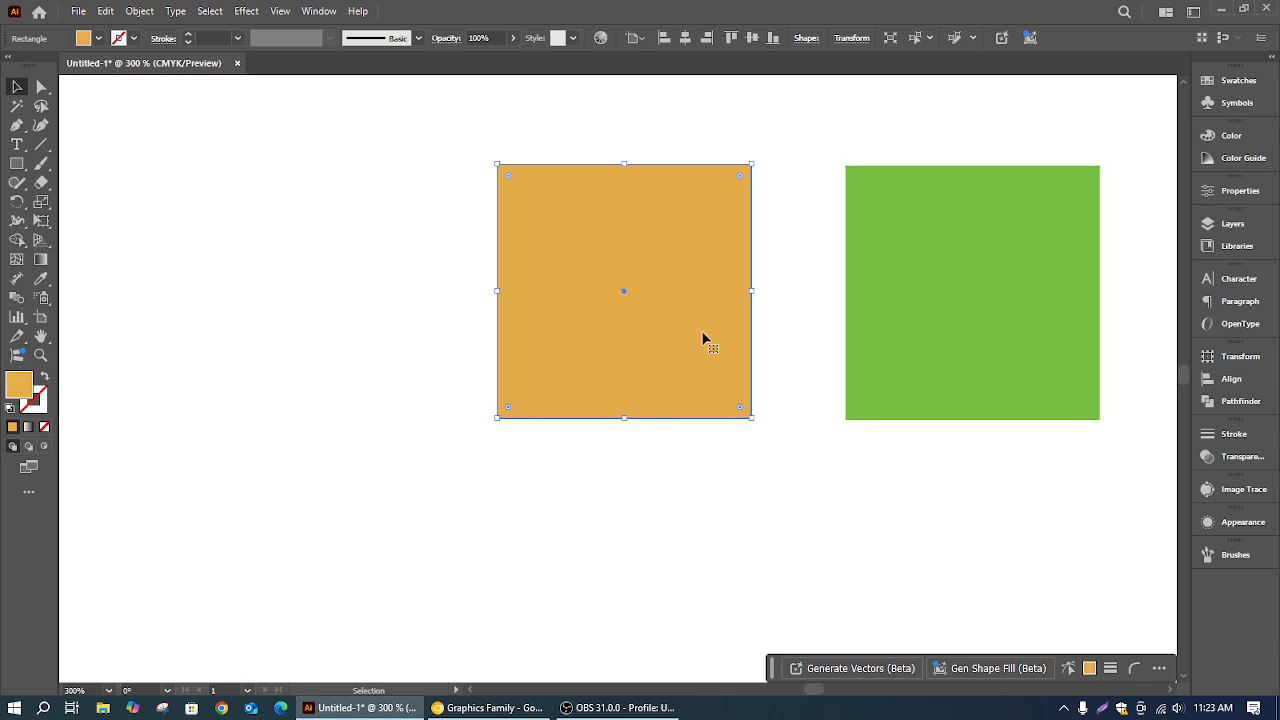
drag(701, 339, 441, 291)
drag(1026, 355, 771, 288)
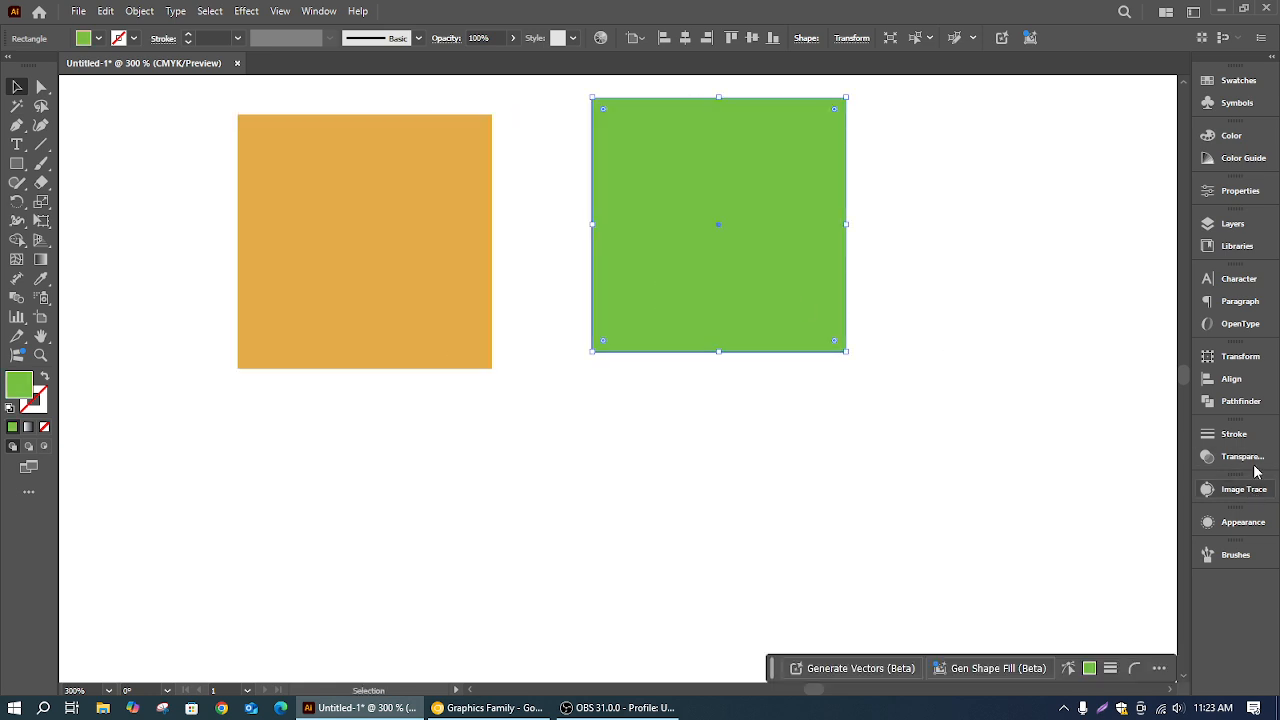
Inspect the green square's appearance attributes and transparency settings without changing them
click(1240, 522)
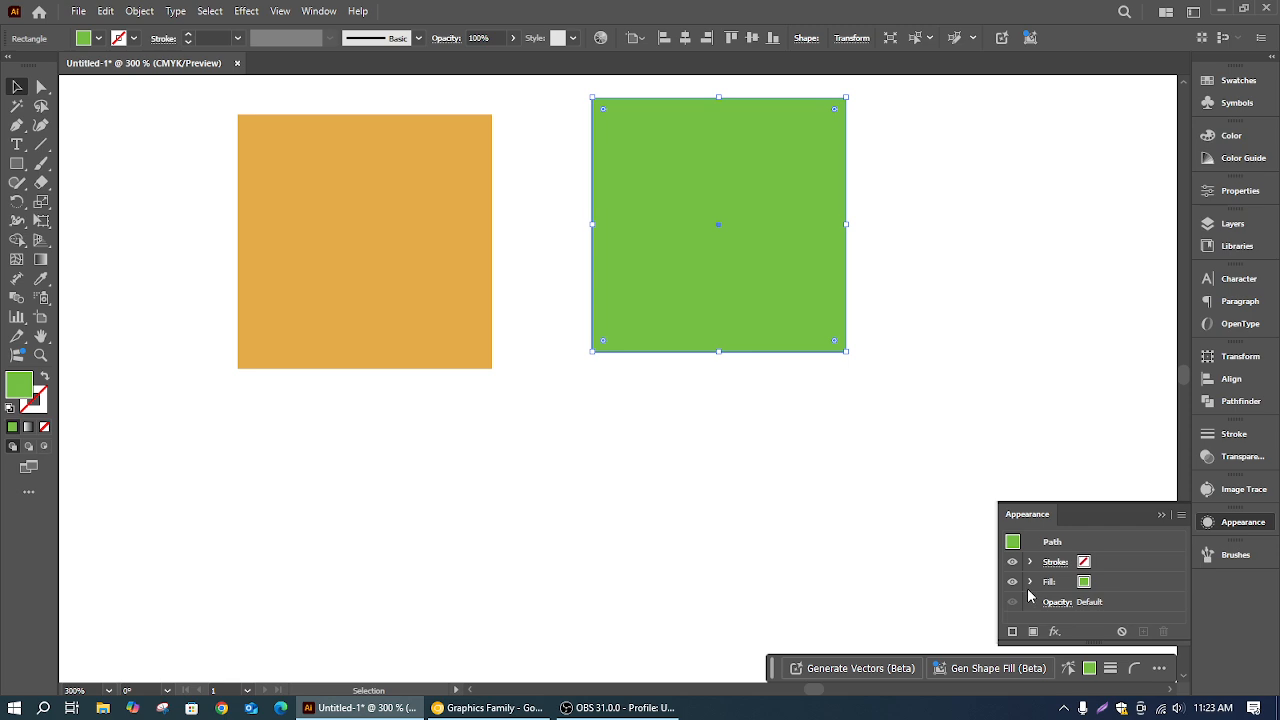
click(1017, 547)
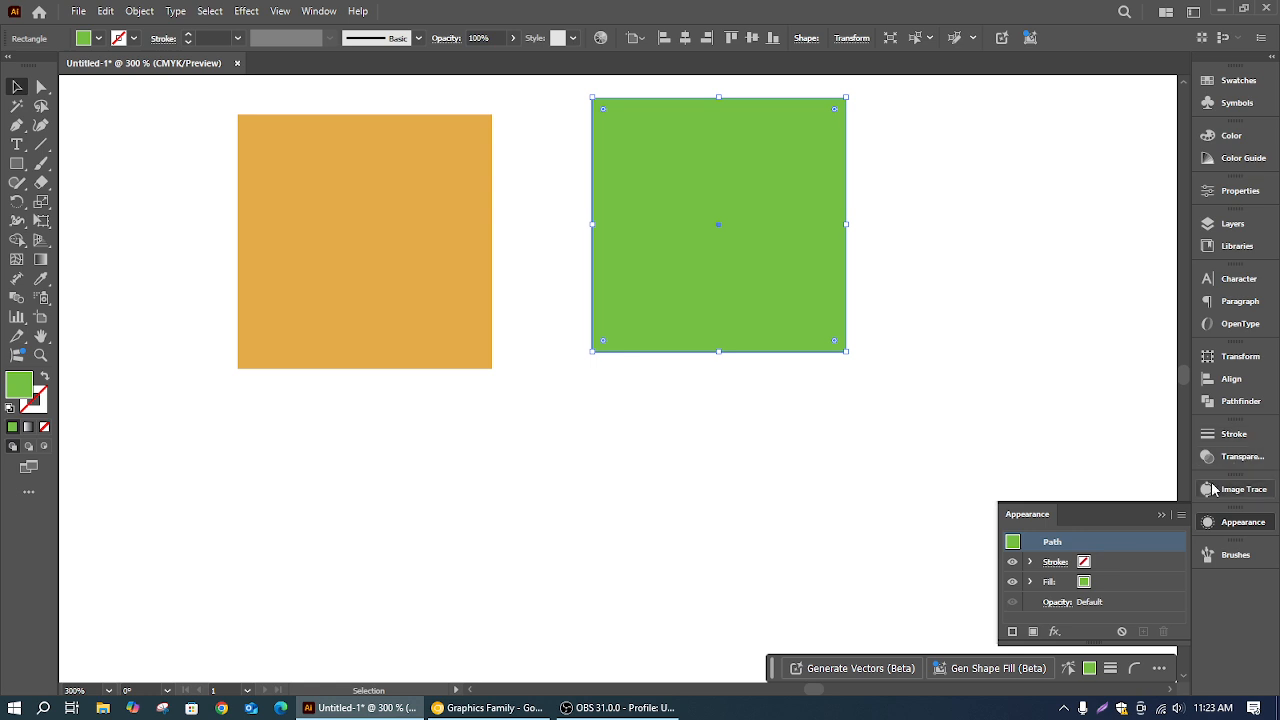
click(1213, 360)
click(1210, 359)
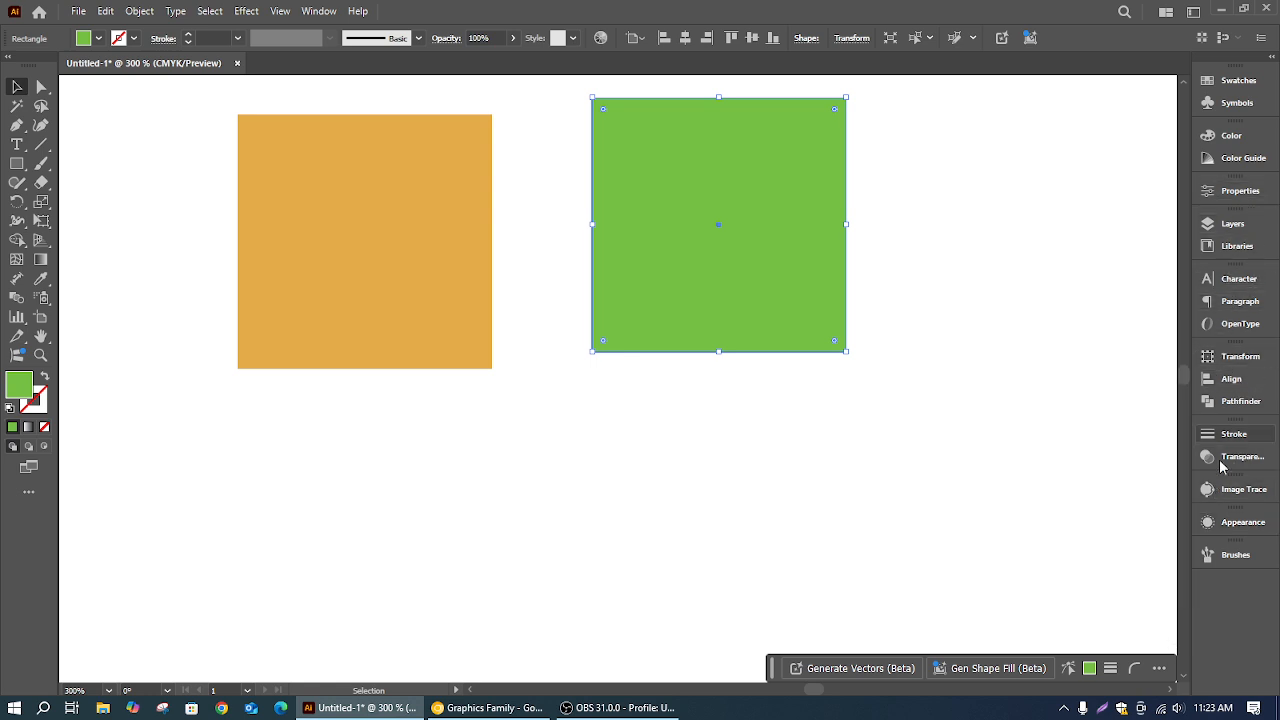
click(1243, 462)
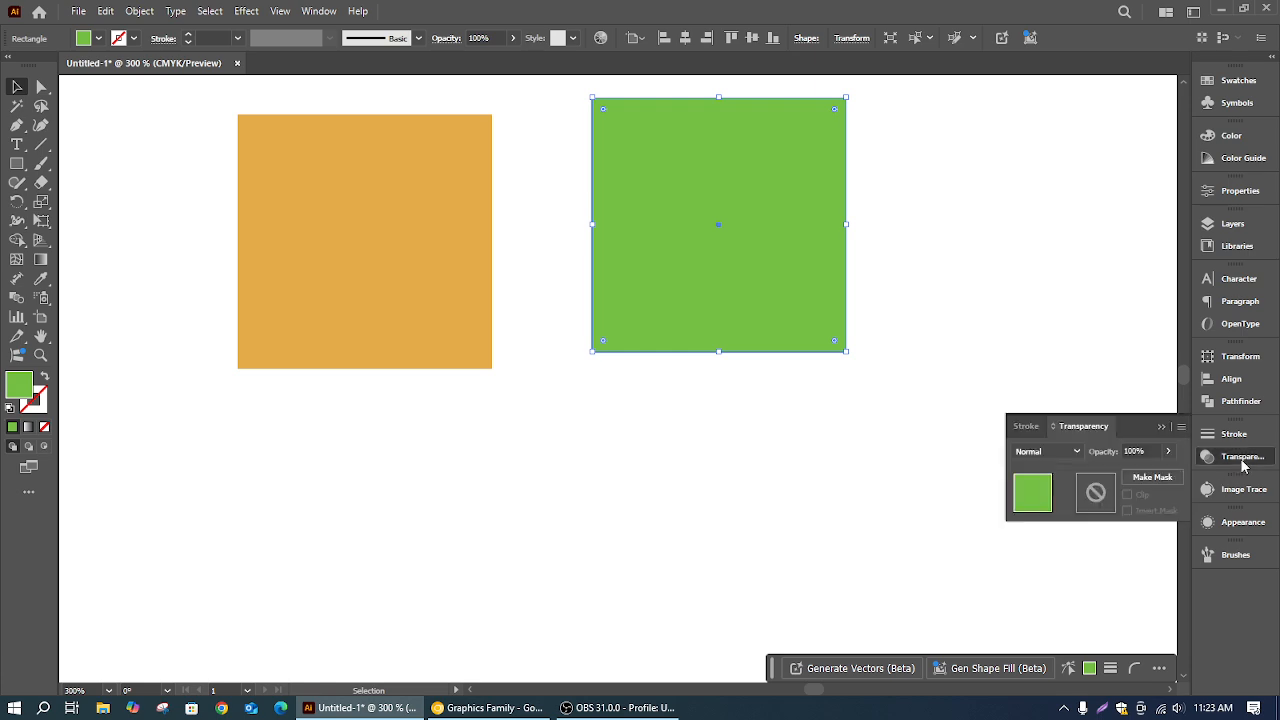
click(1240, 455)
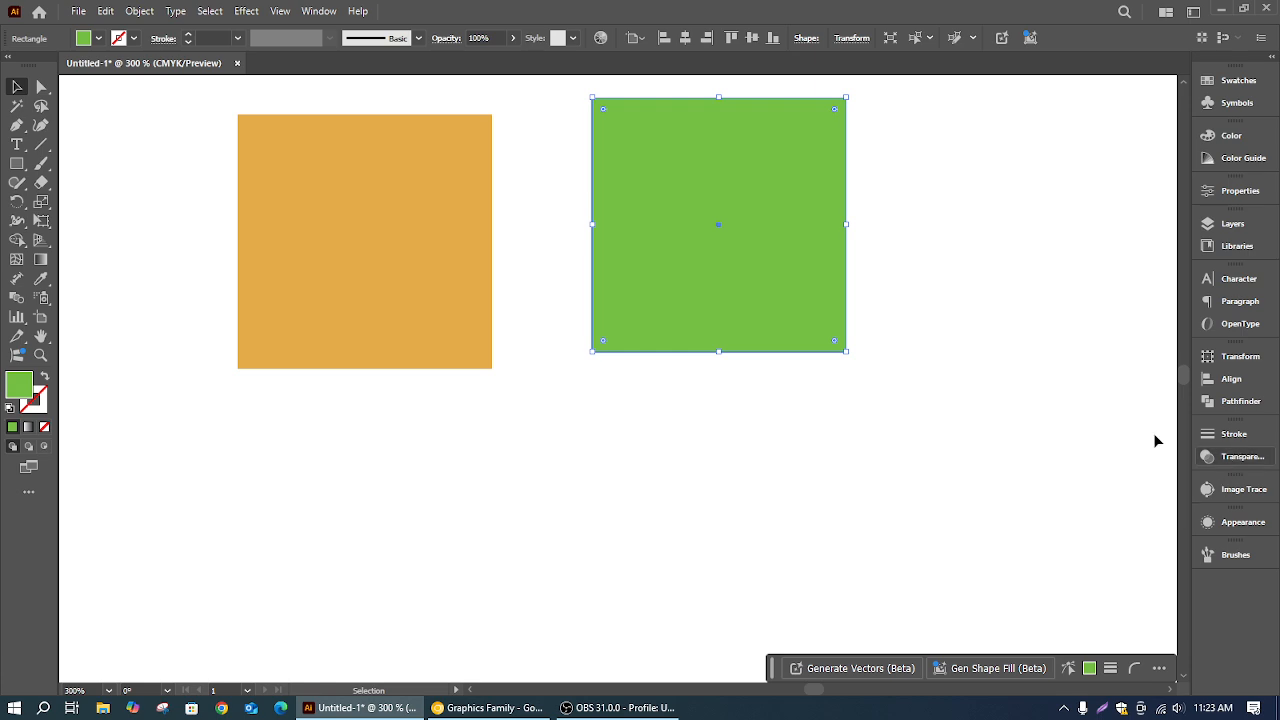
click(1232, 522)
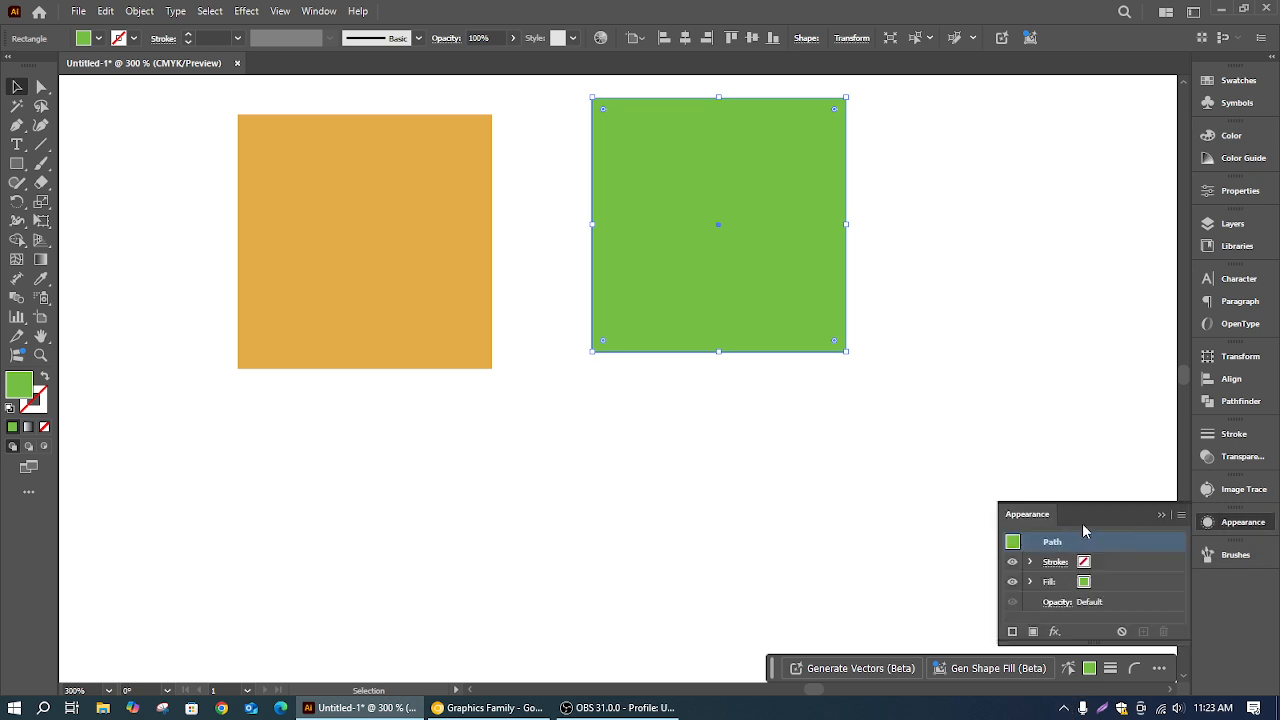
click(1160, 515)
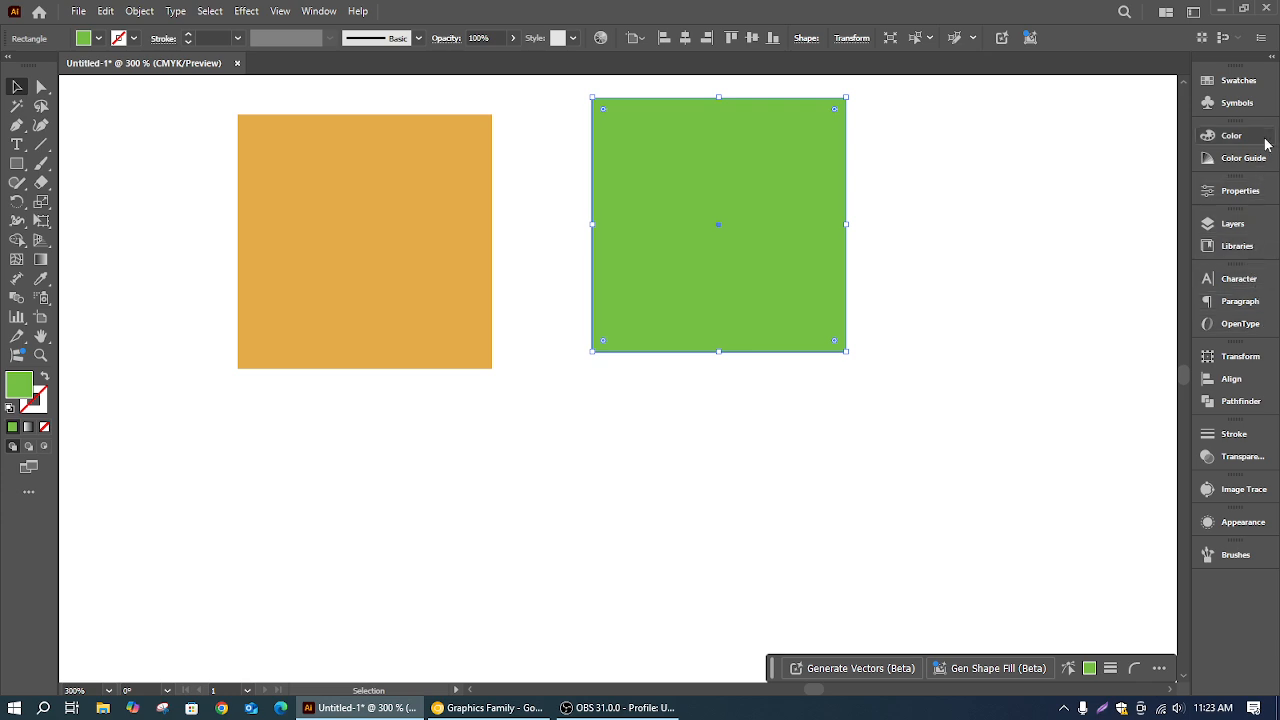
Display the document swatches enlarged, open the Fruit swatch library, and enlarge it to show all its color groups
click(1231, 85)
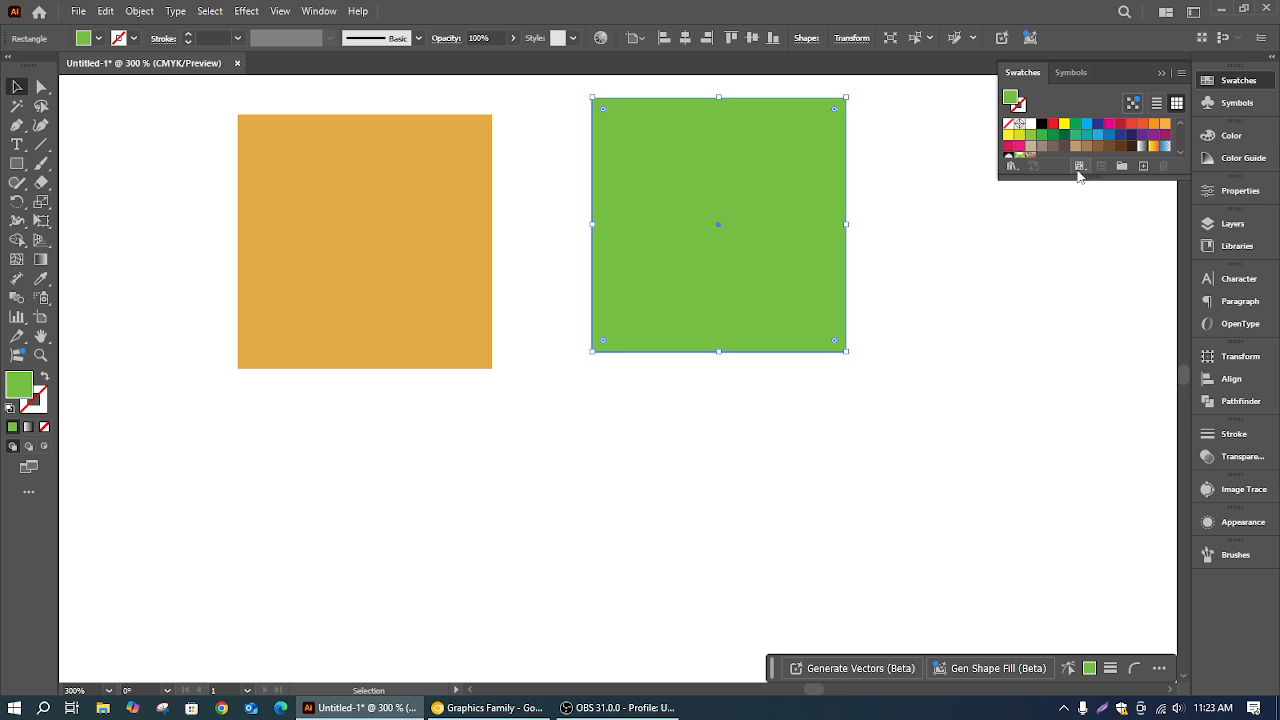
drag(1076, 179, 704, 588)
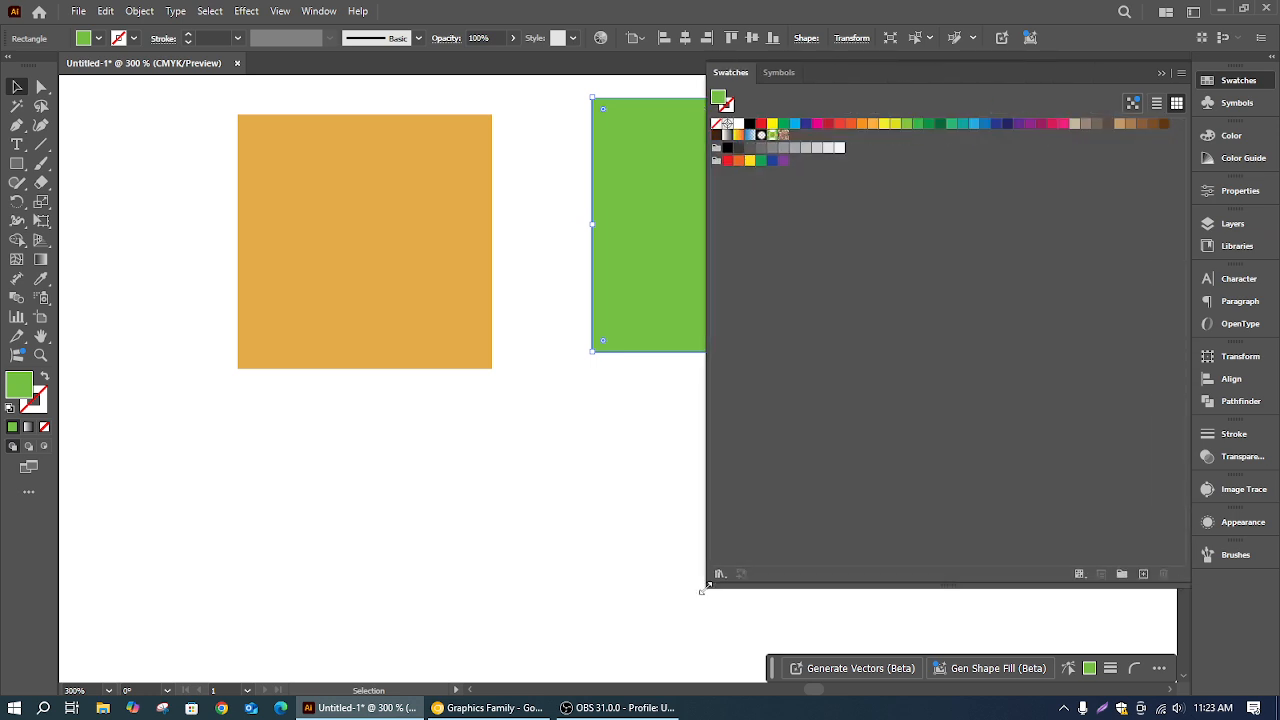
click(720, 574)
mouse_move(845, 285)
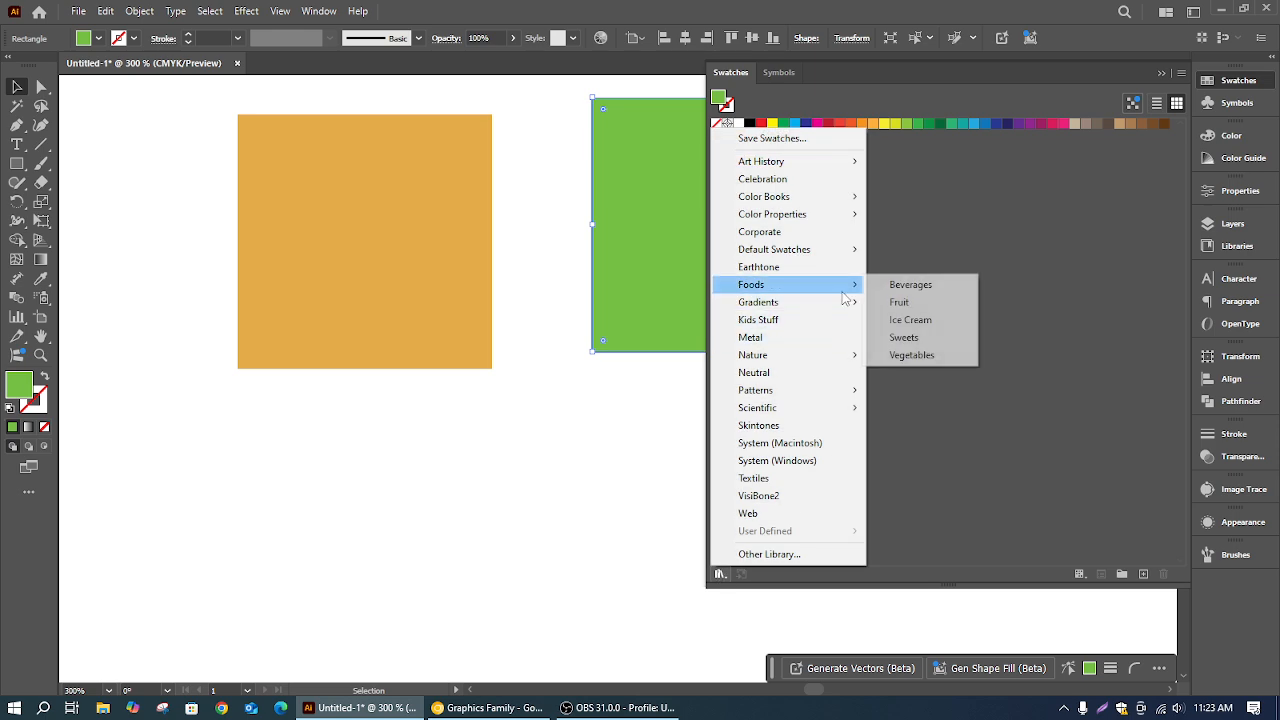
click(932, 304)
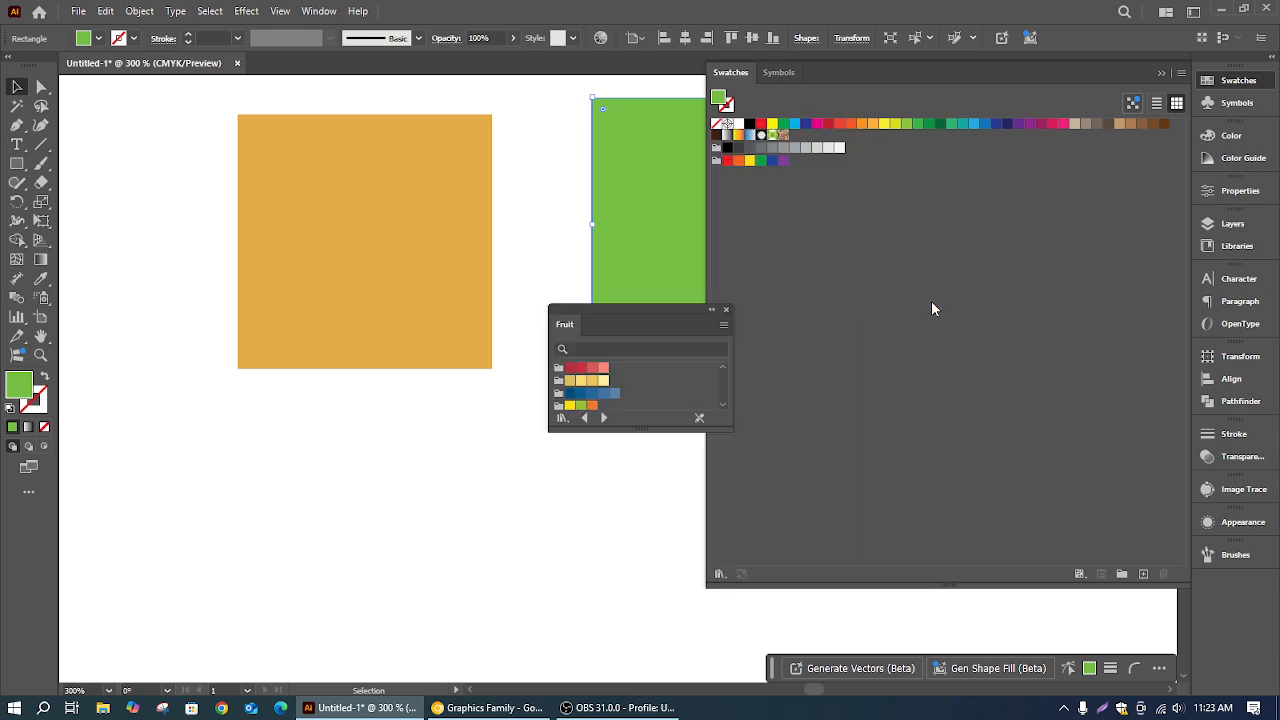
drag(731, 424, 1177, 643)
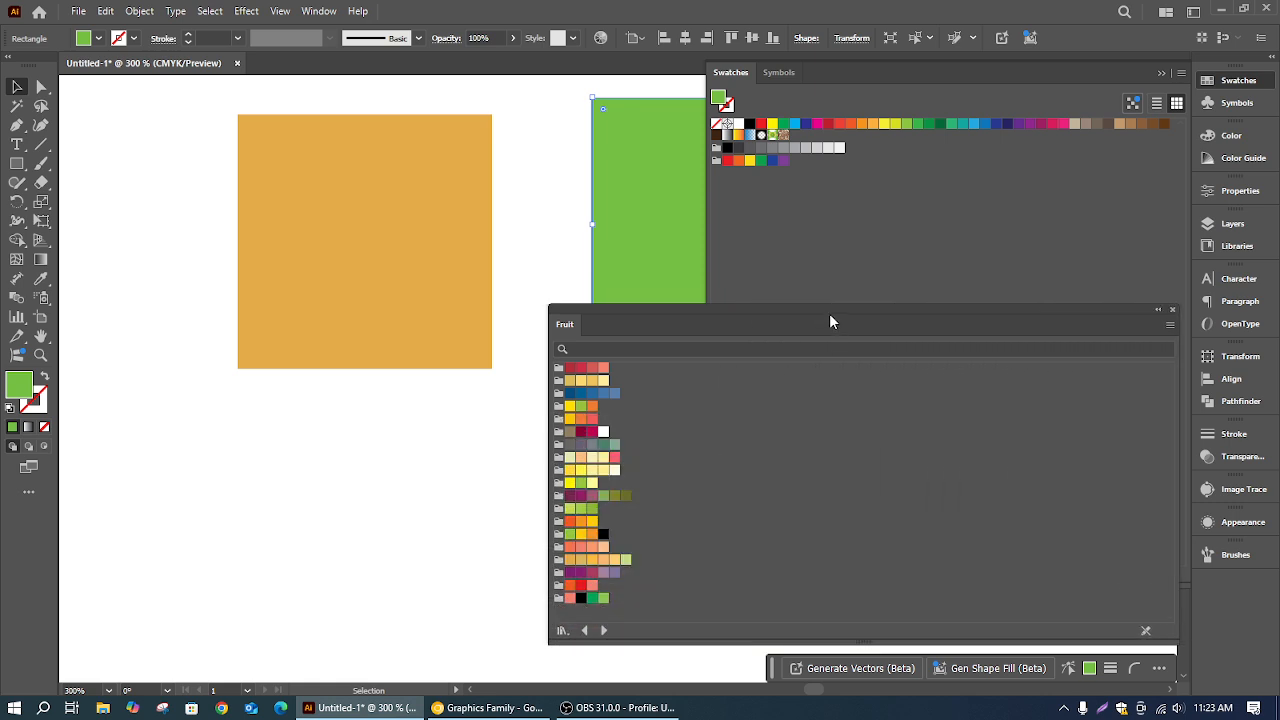
drag(829, 313, 770, 180)
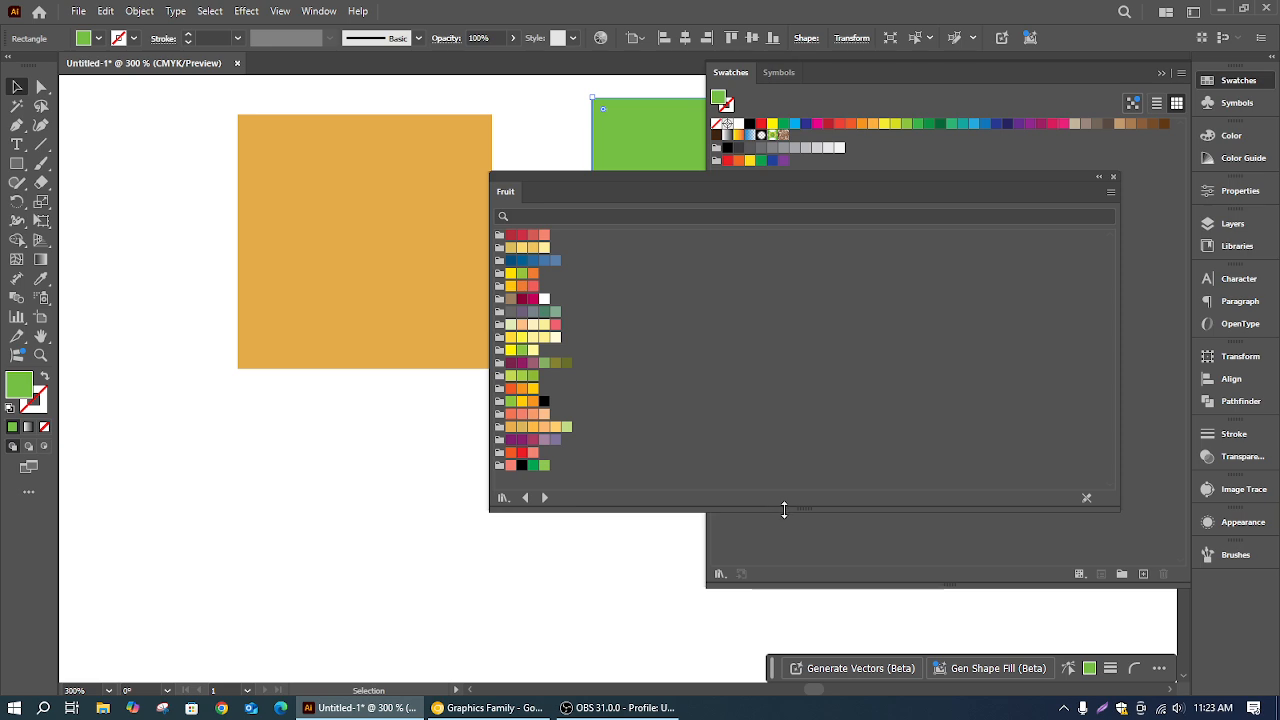
drag(784, 510, 786, 537)
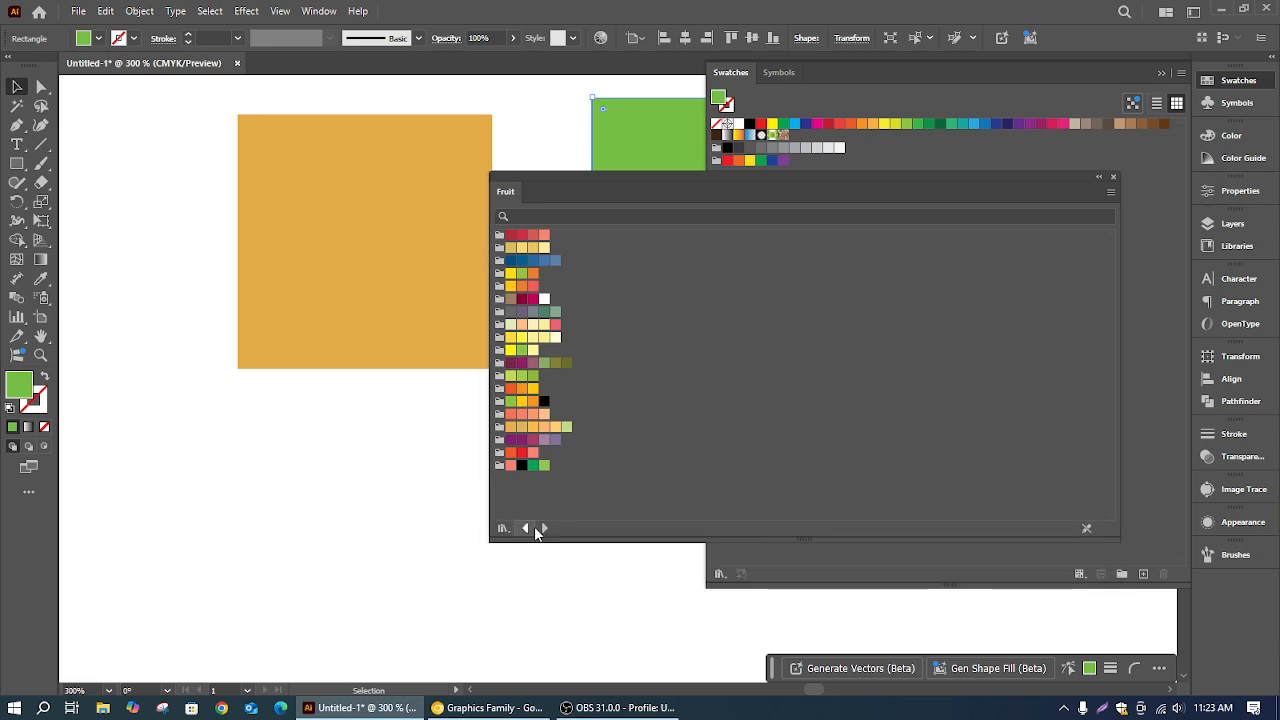
Browse backward from Fruit through other swatch libraries, including Video and Film, Mobile, Art & Illustration, Corporate and Warm, and close the library
click(527, 528)
click(527, 528)
click(527, 528)
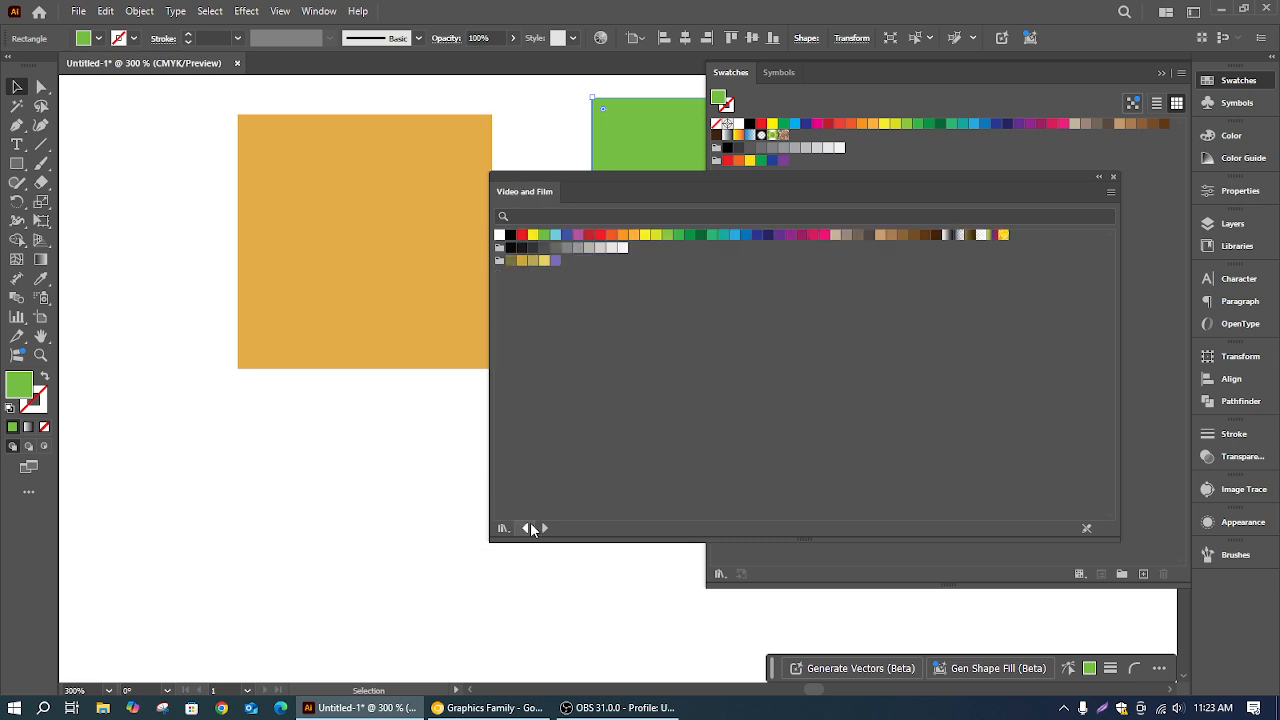
click(526, 528)
click(526, 528)
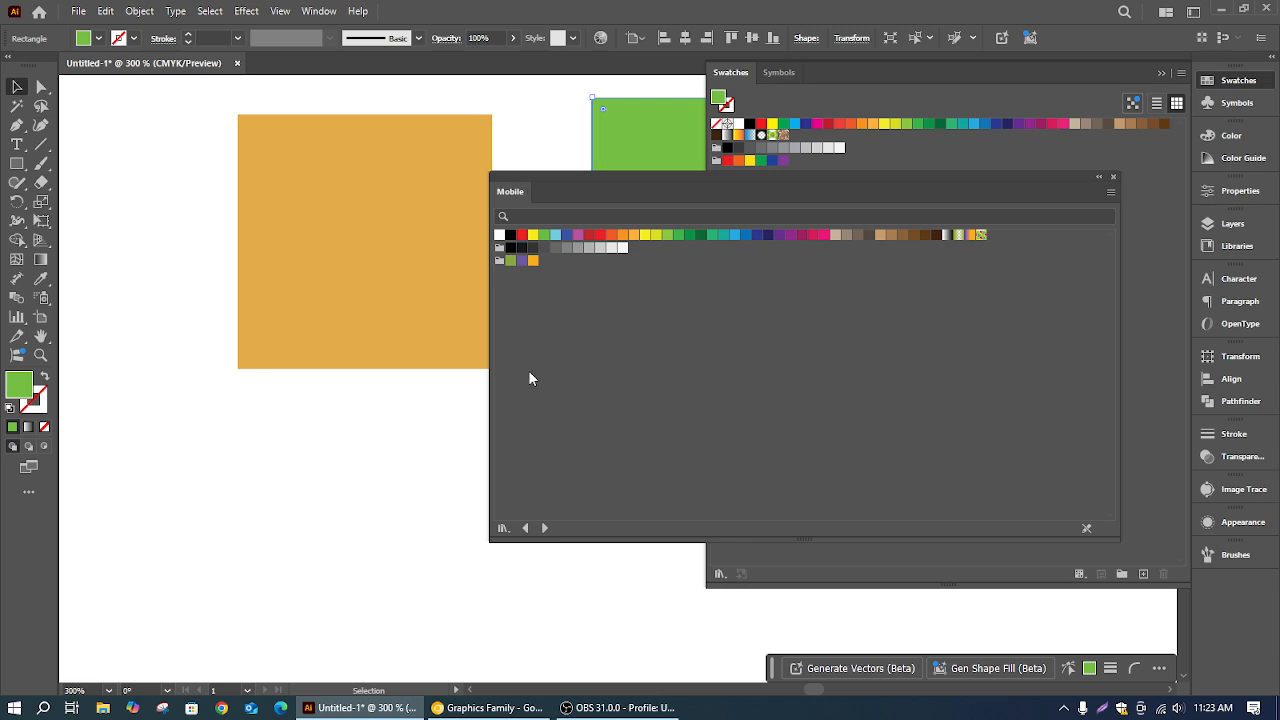
click(527, 528)
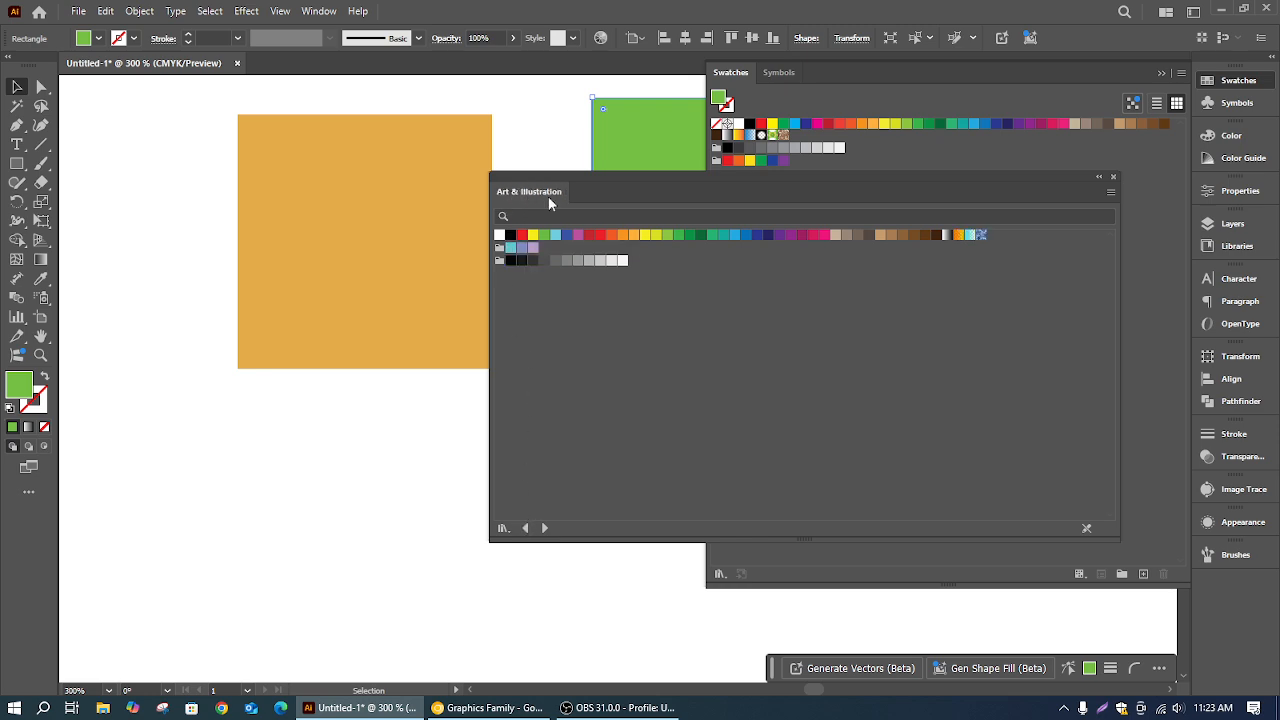
click(525, 528)
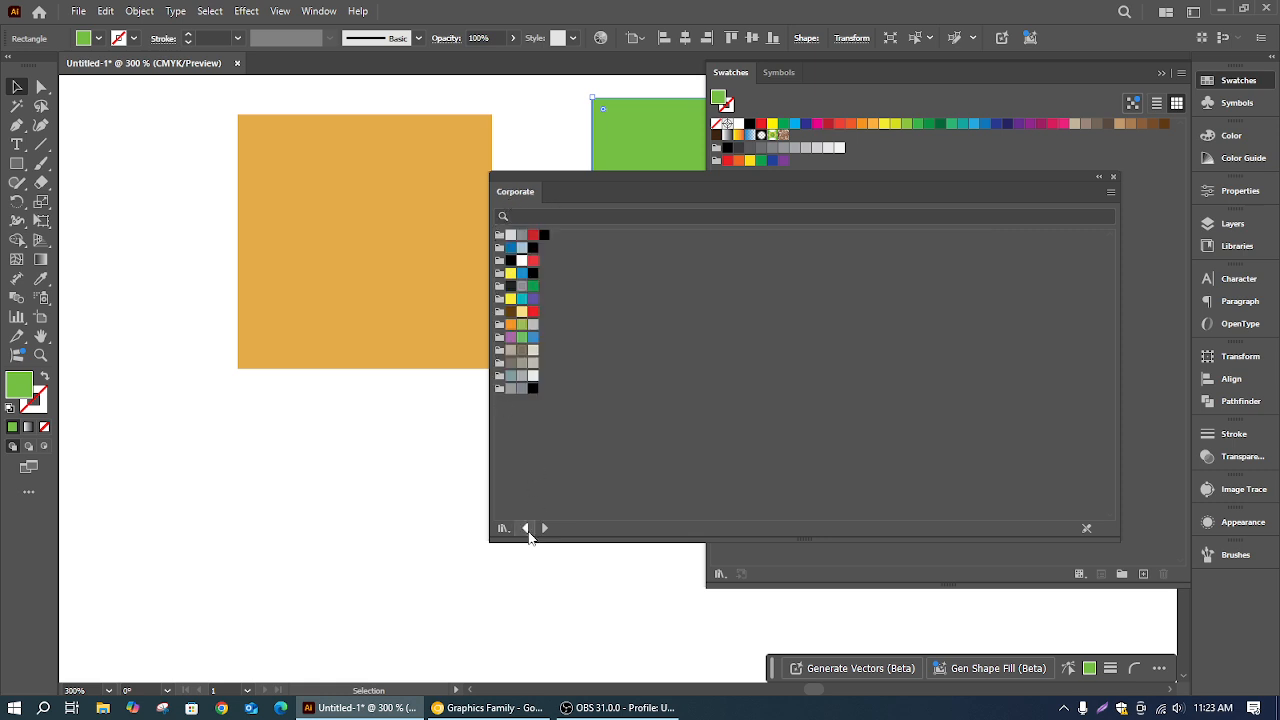
click(526, 529)
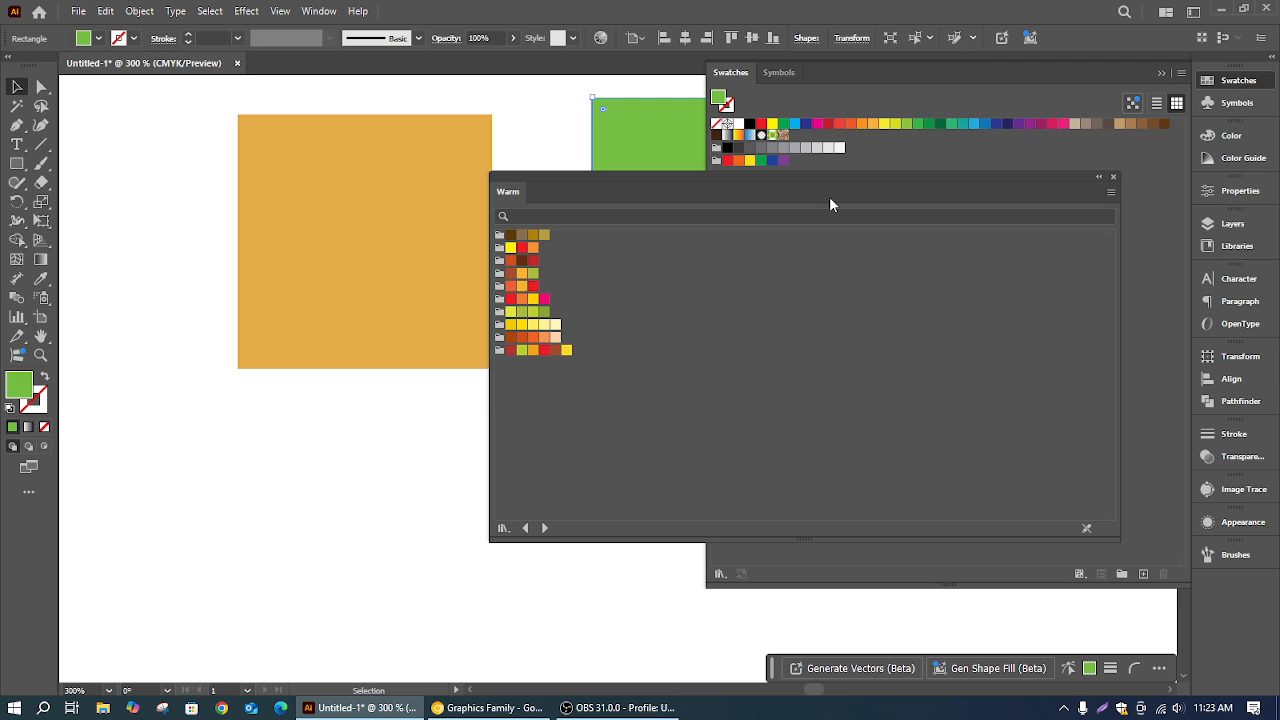
click(1114, 177)
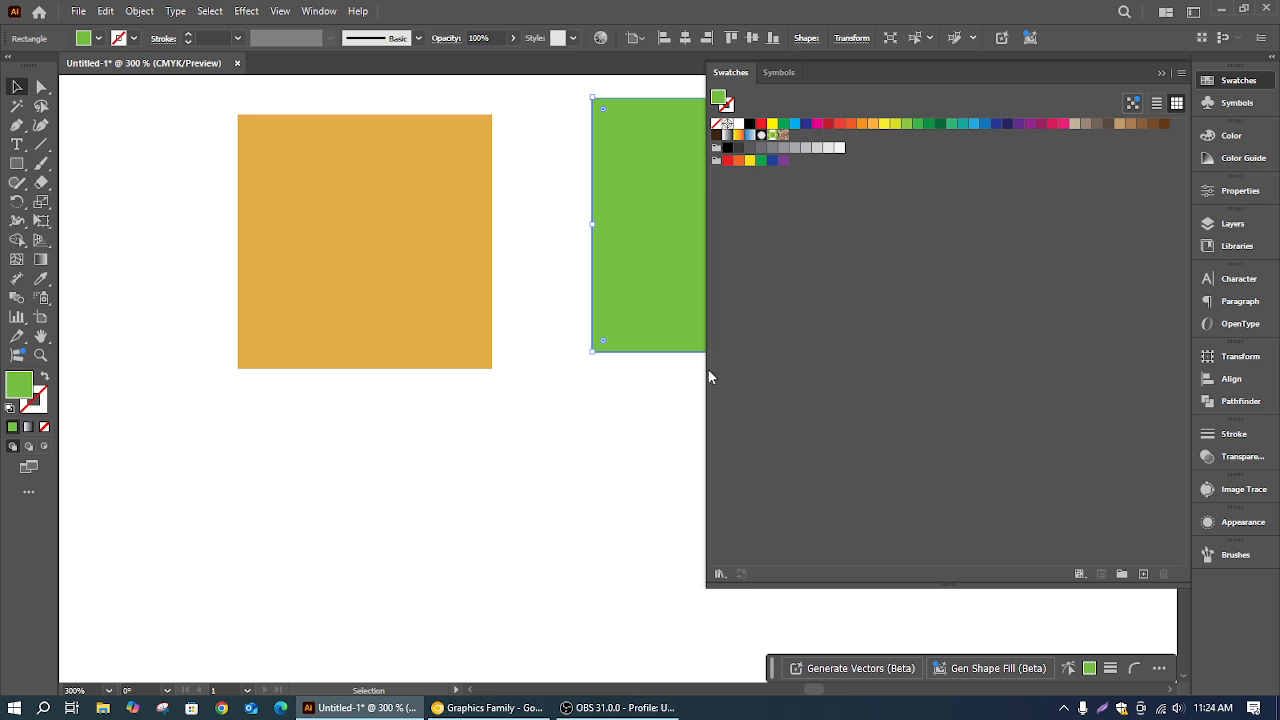
Open the TOYO 94 COLOR FINDER color book, enlarge it to show all its colors, and reposition it below the document swatches
click(719, 574)
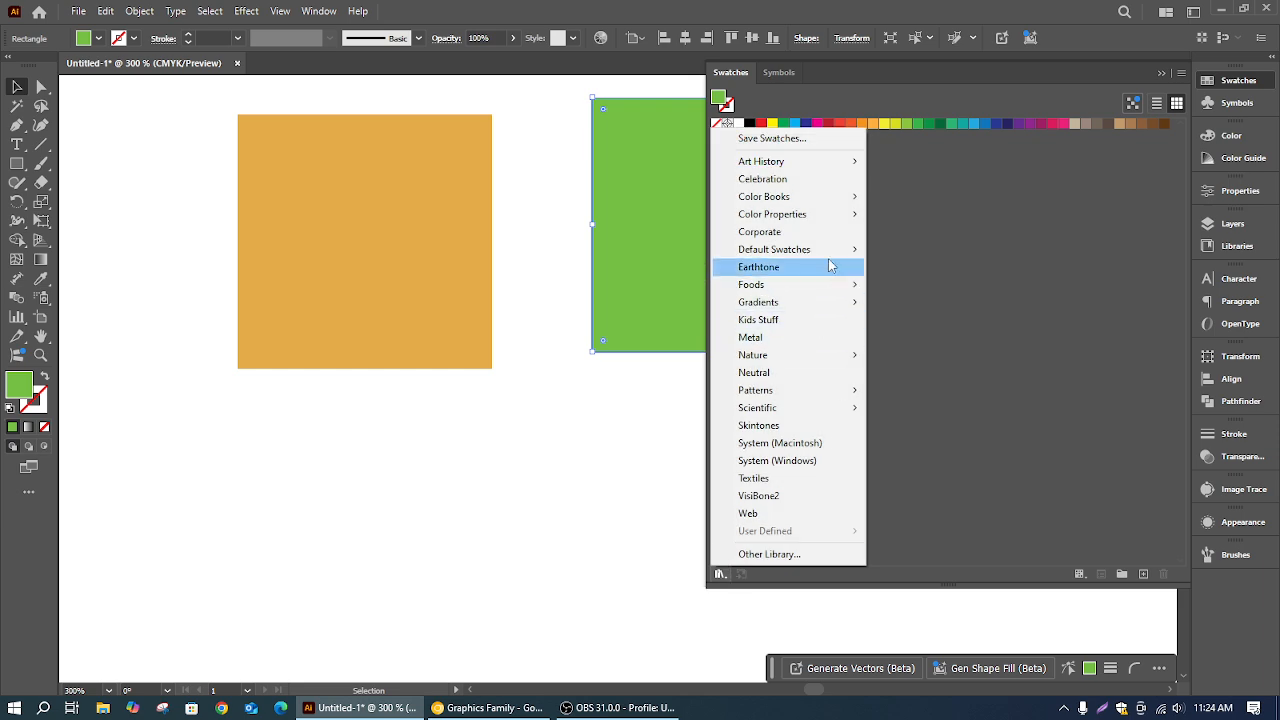
mouse_move(841, 200)
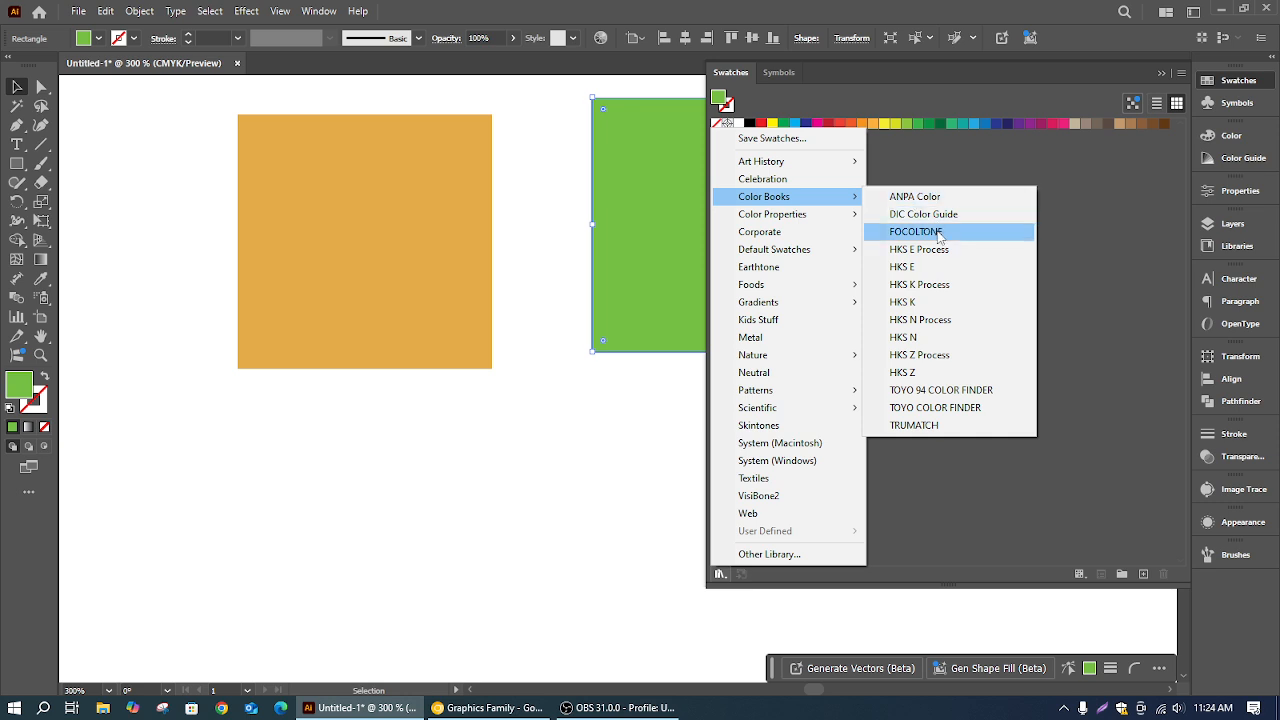
click(958, 390)
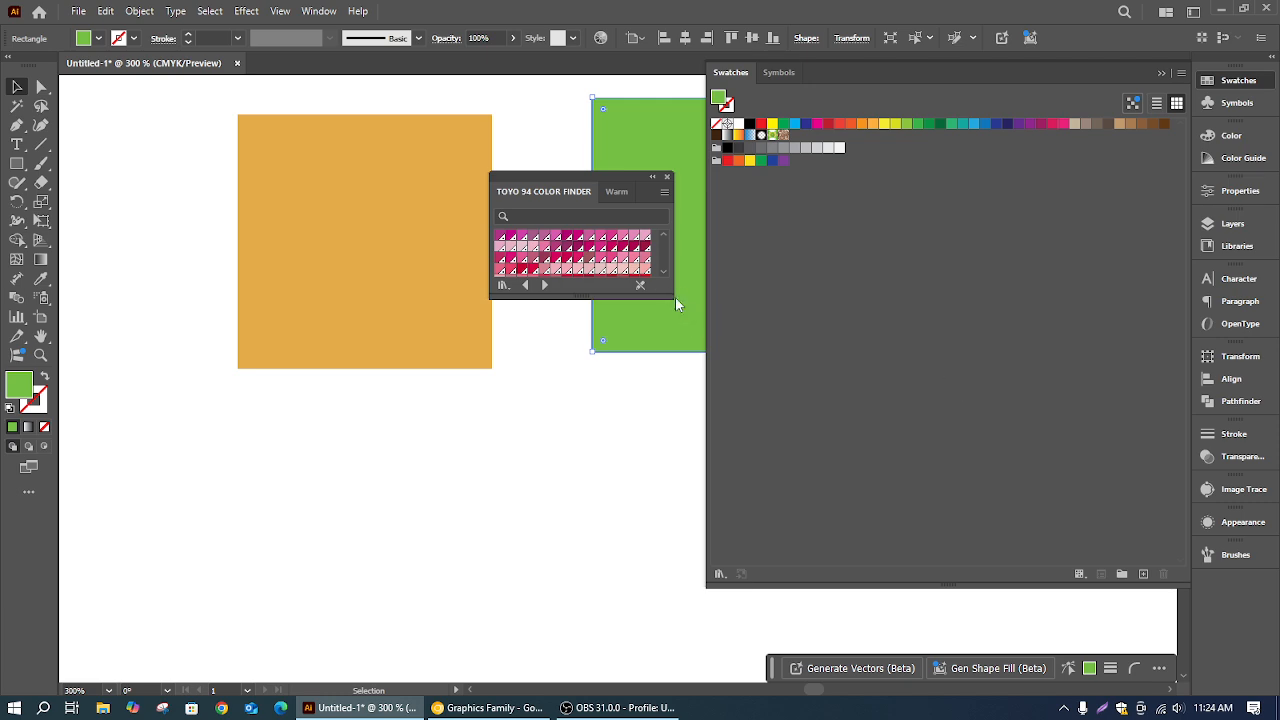
drag(675, 297, 1000, 550)
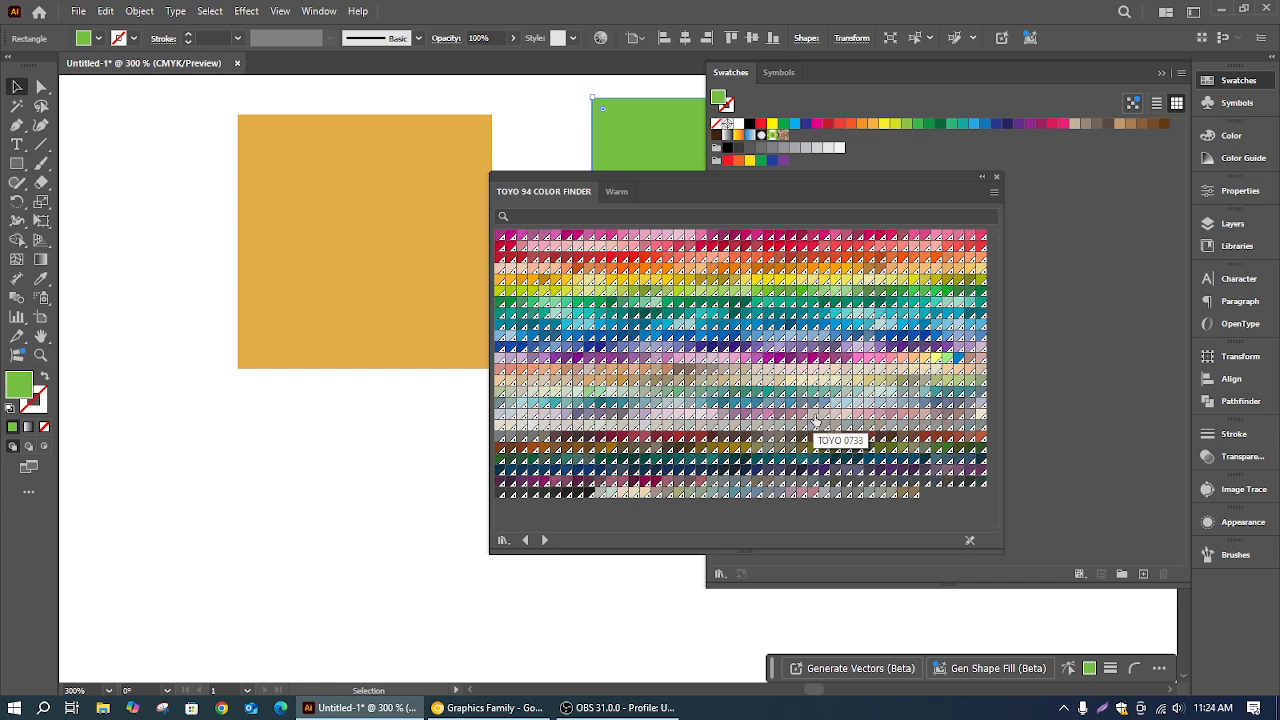
drag(751, 553, 750, 589)
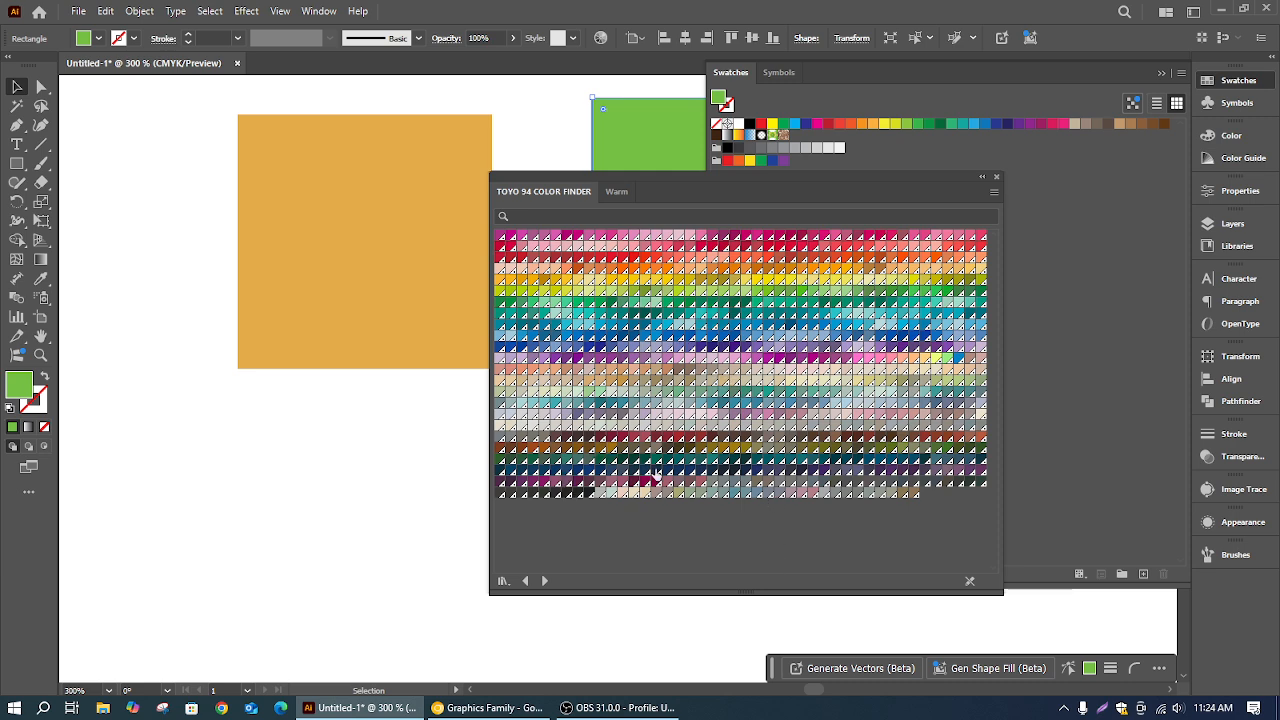
drag(801, 175, 911, 193)
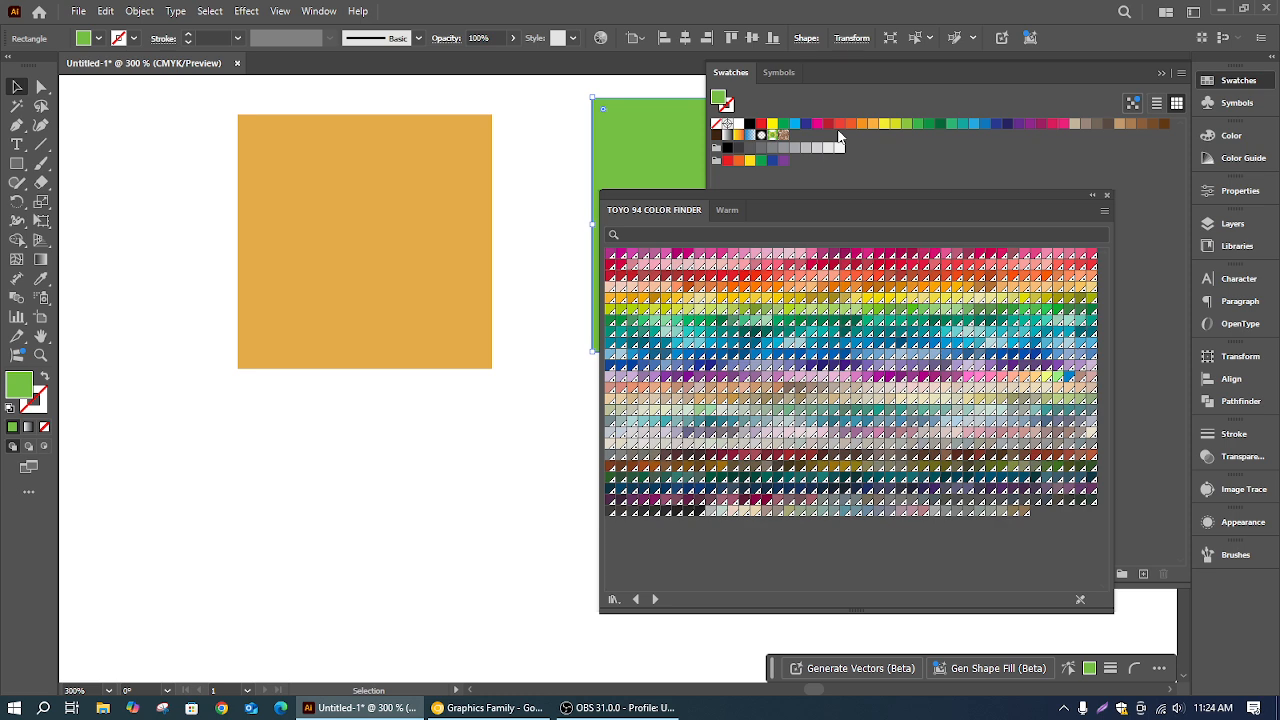
Try several TOYO 94 colors as the green square's fill, settle on a deep green one, and close the color book
click(778, 441)
click(812, 418)
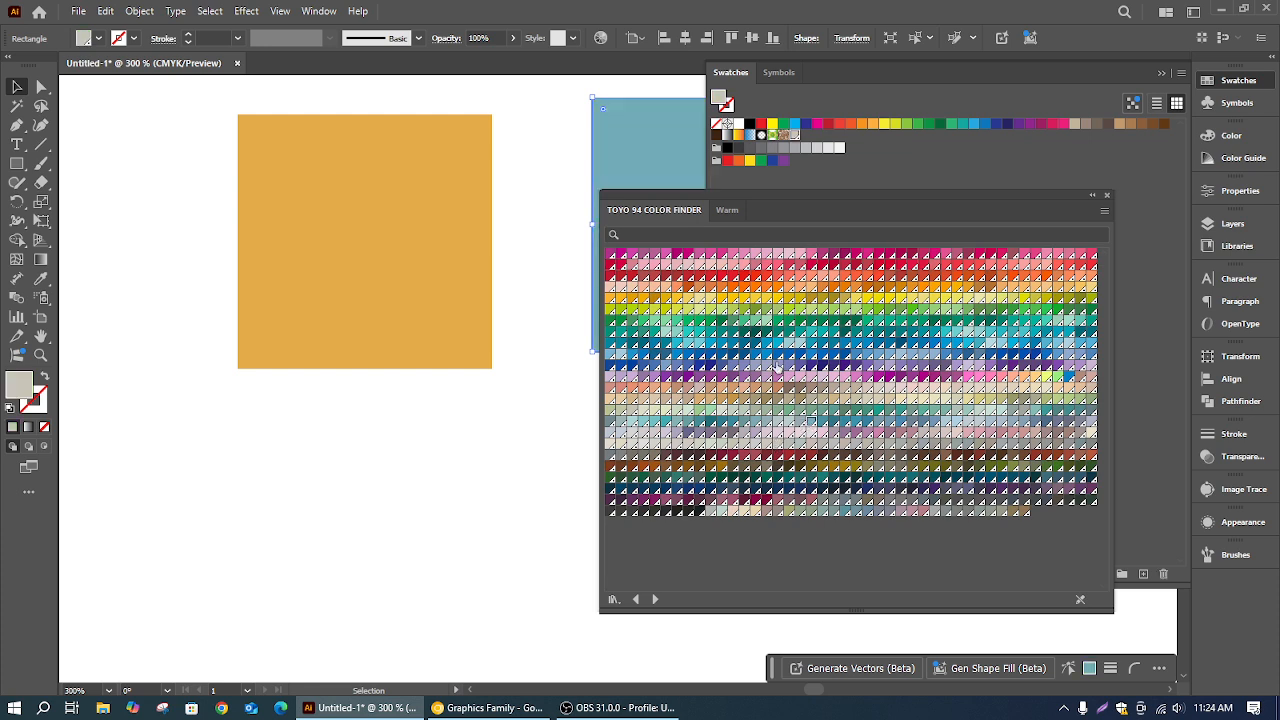
click(832, 320)
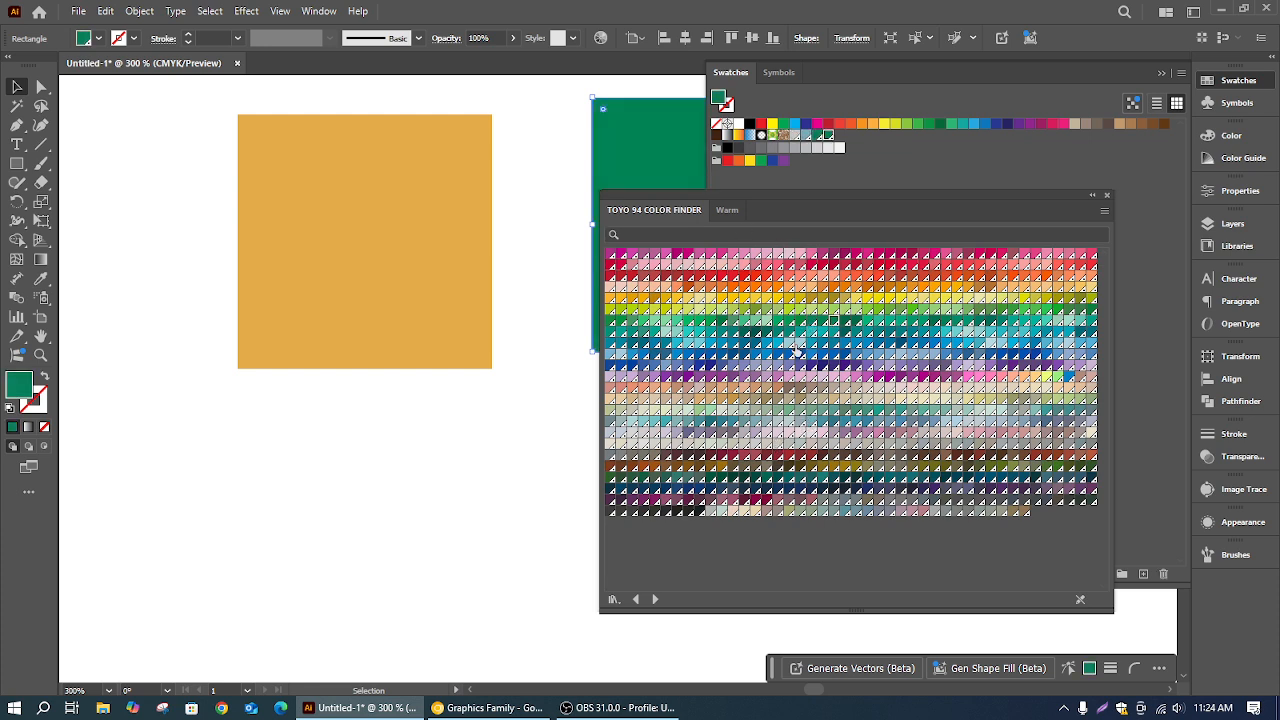
click(846, 320)
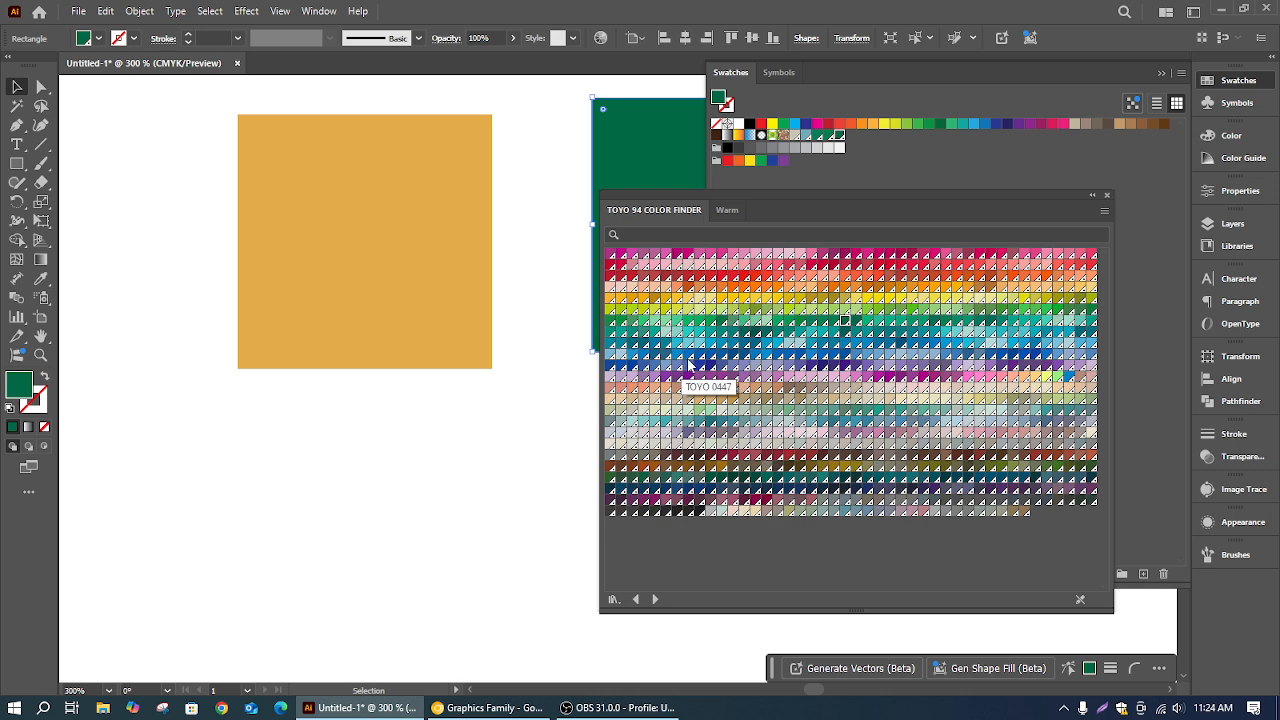
click(822, 320)
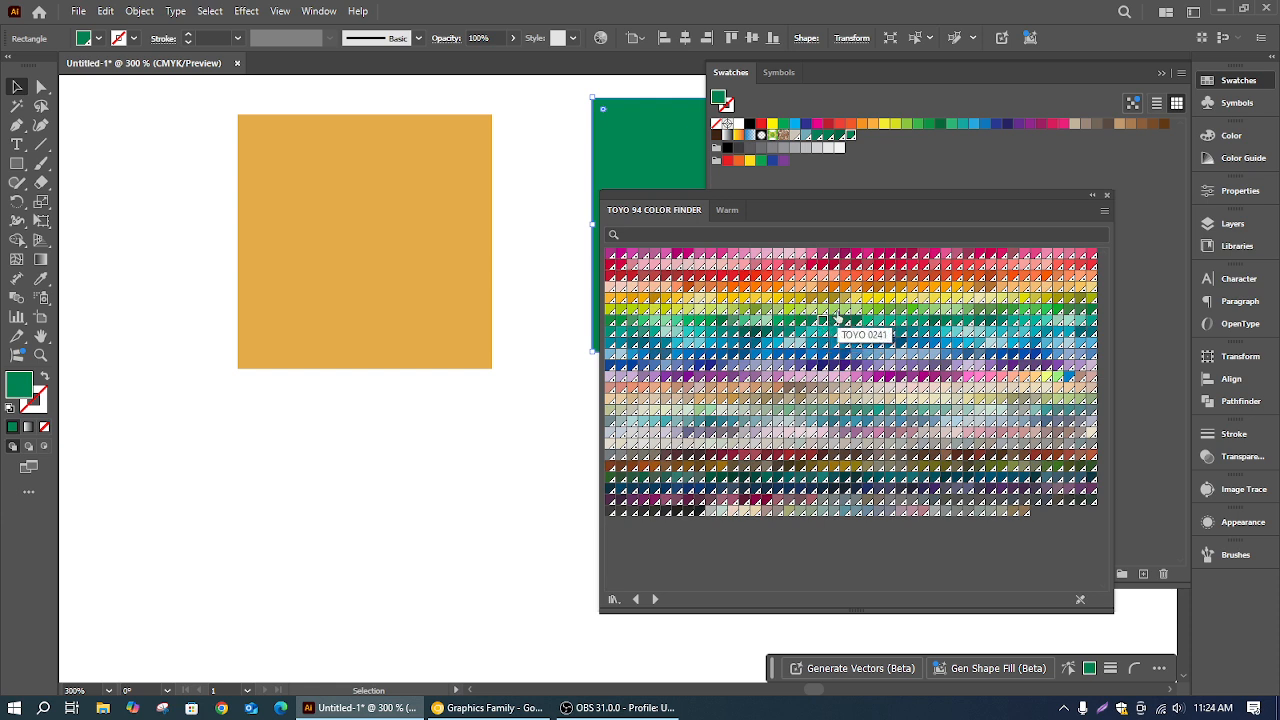
click(1106, 195)
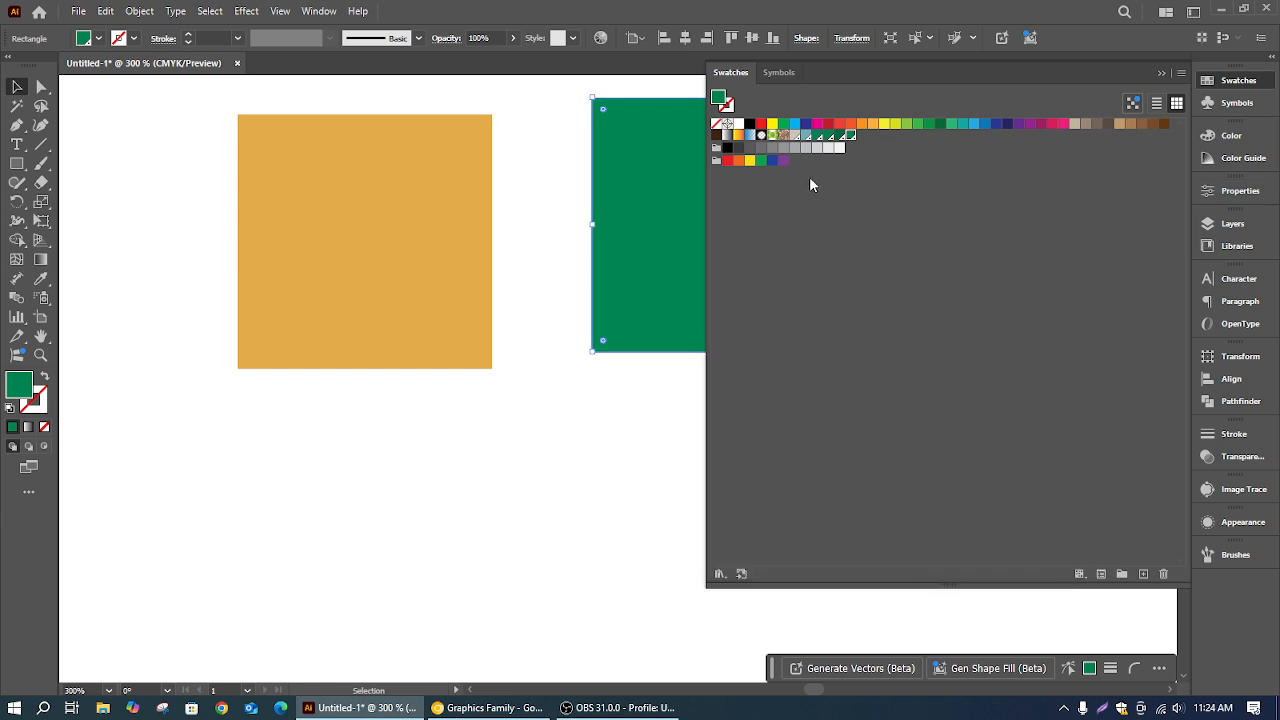
Inspect the swatch options of the last TOYO spot color swatch, including its color mode, and close them without changes
double_click(850, 135)
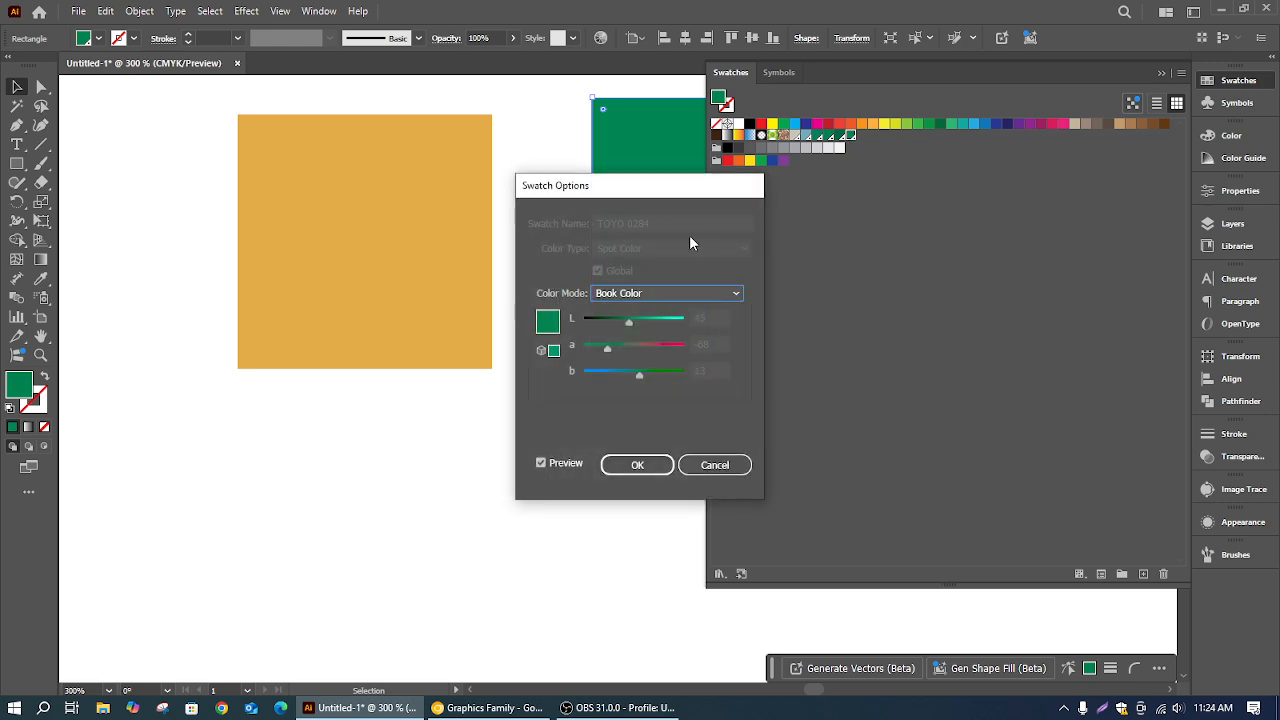
drag(632, 188, 785, 240)
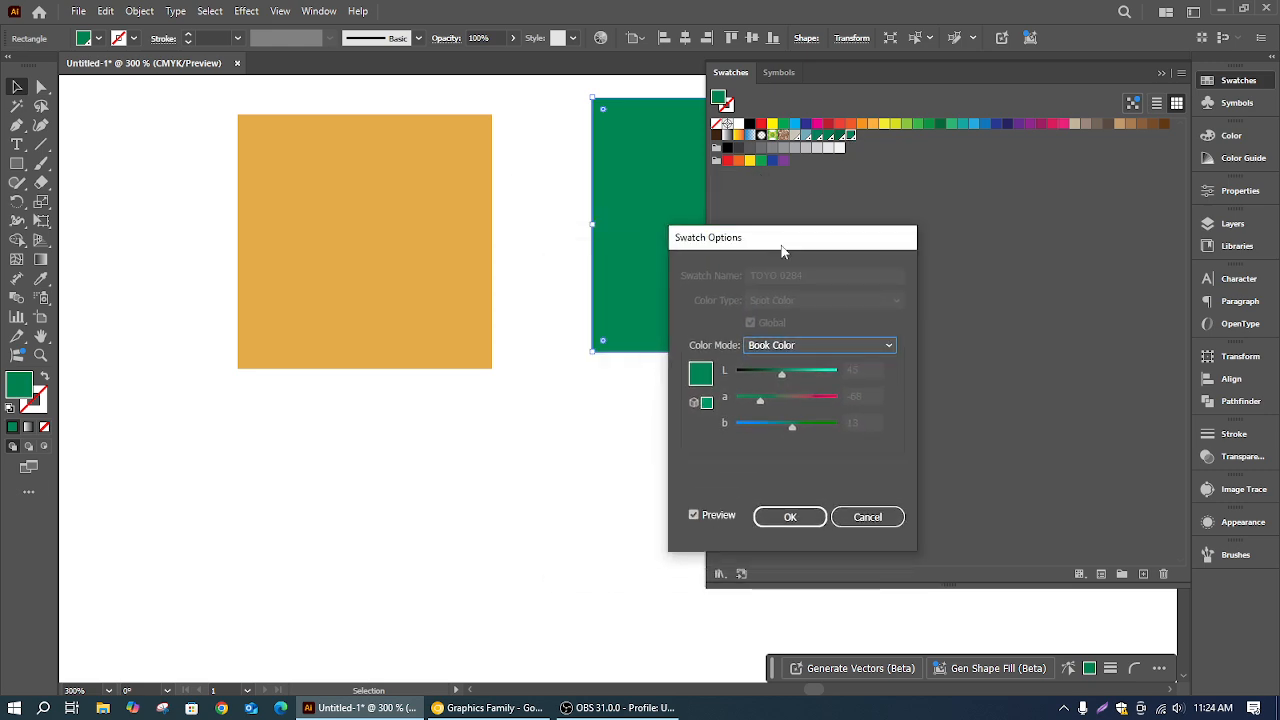
click(809, 345)
click(817, 345)
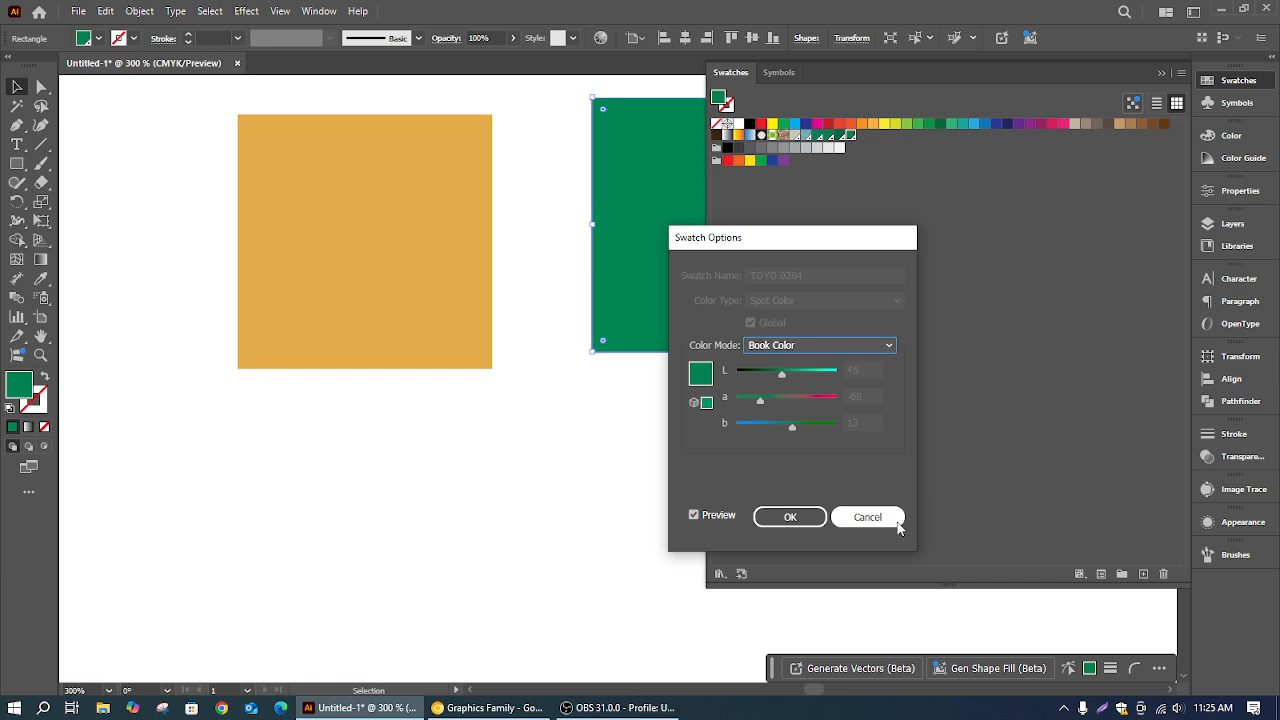
click(867, 516)
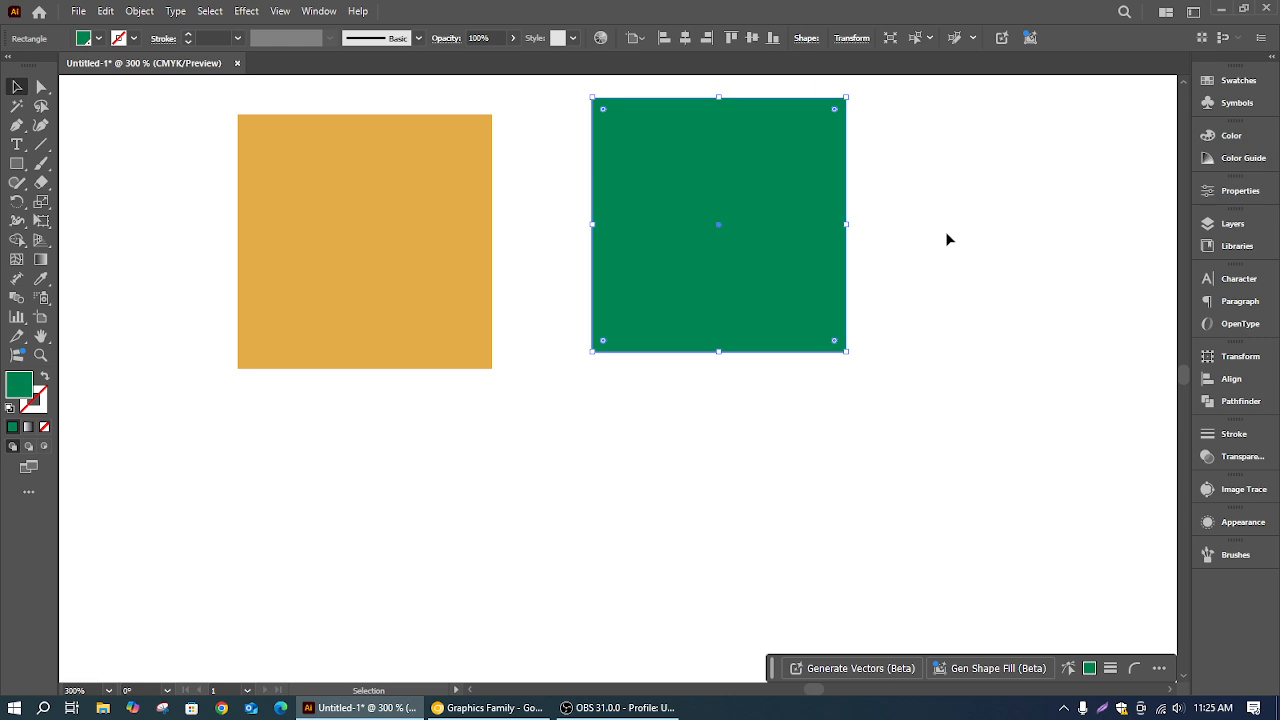
Move the green square directly below the orange square, slightly offset to the right
scroll(976, 217, down, 1)
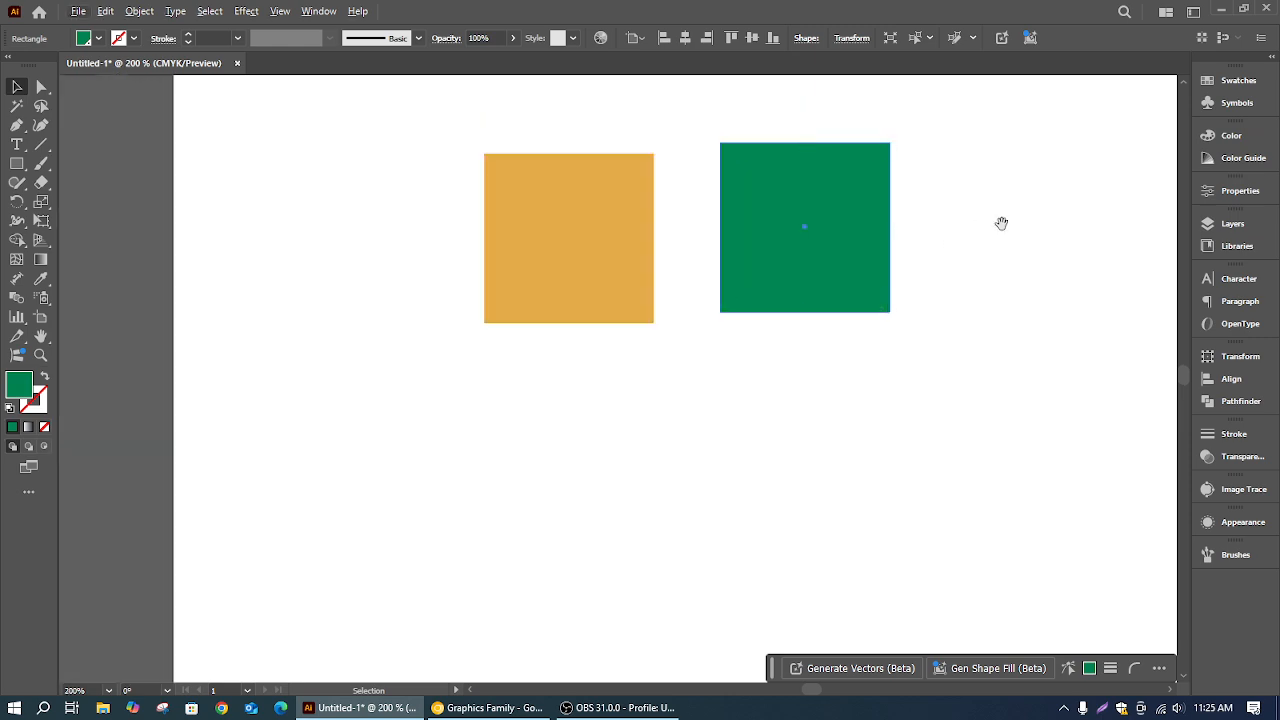
drag(987, 234, 740, 220)
scroll(846, 286, down, 1)
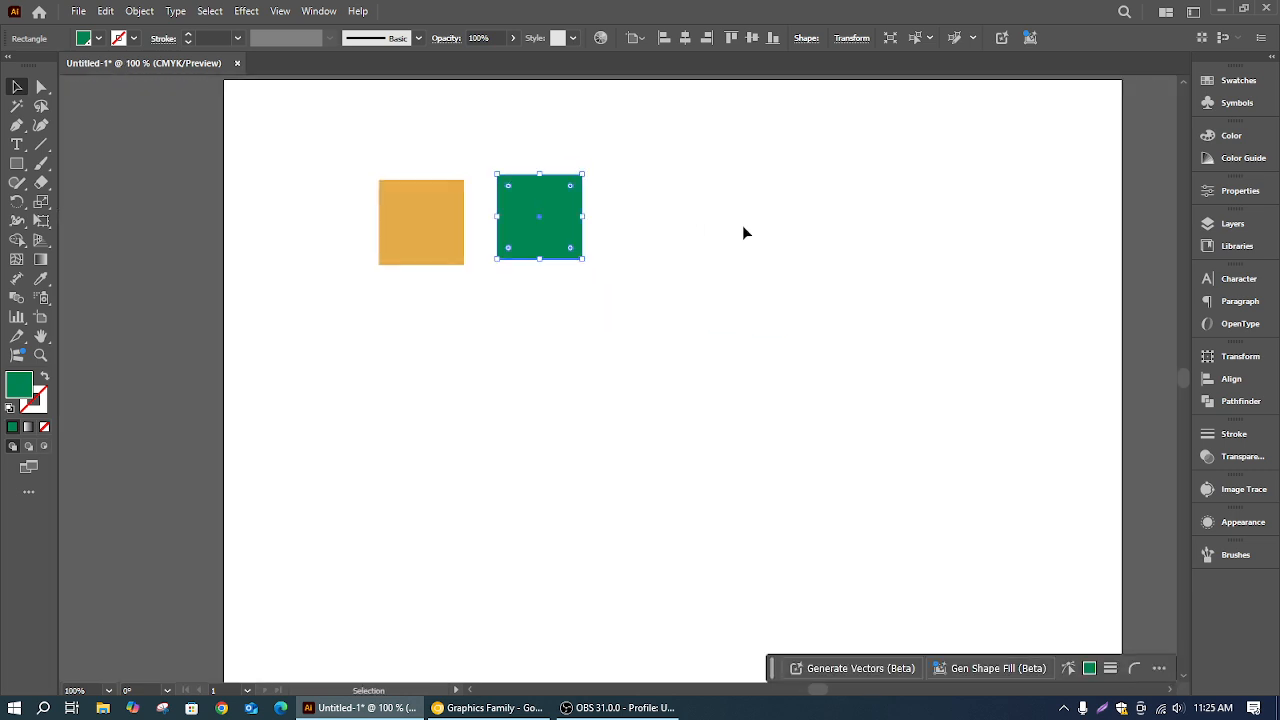
drag(543, 252, 421, 344)
click(649, 400)
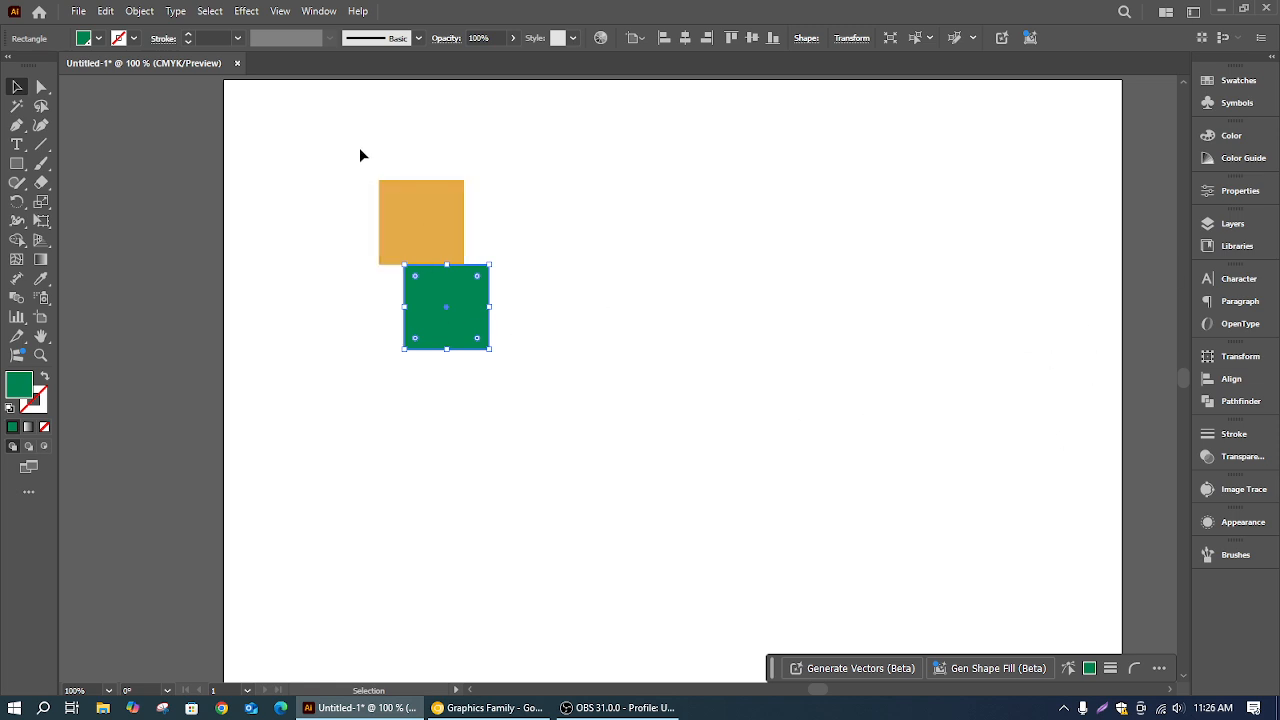
Select the orange and green squares together and delete them from the artboard
drag(338, 157, 560, 372)
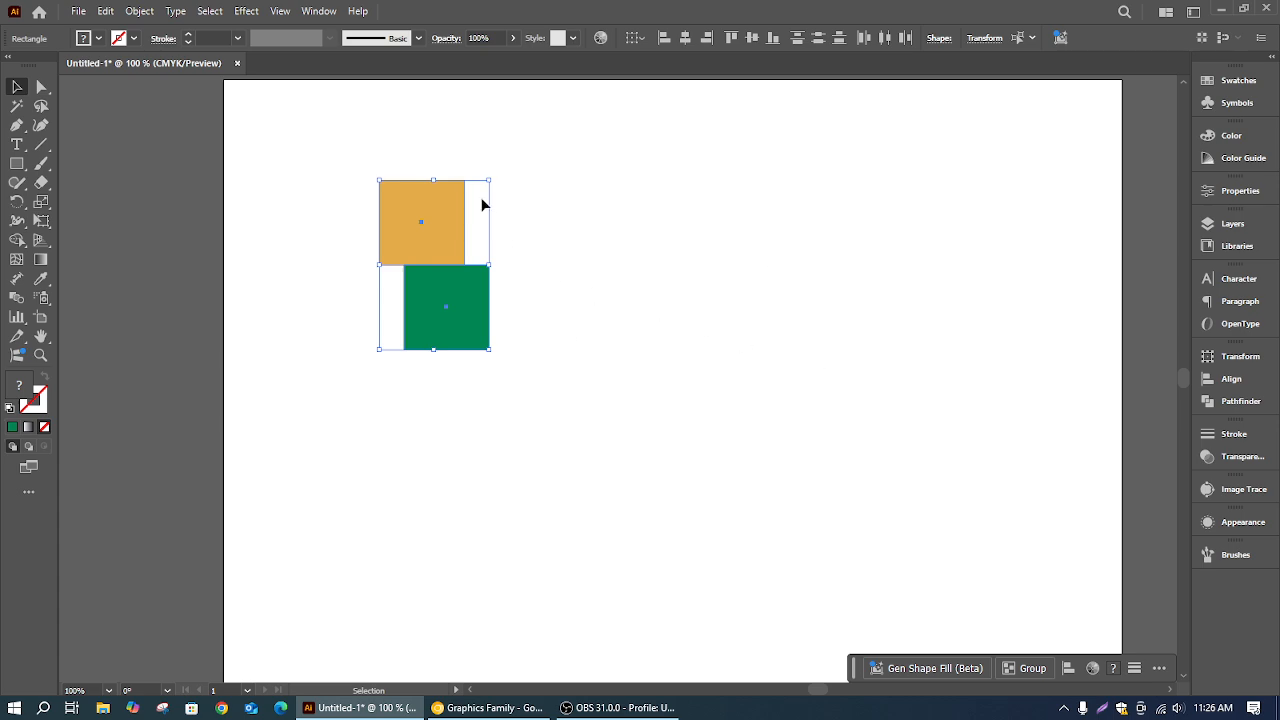
click(331, 151)
drag(331, 151, 689, 430)
key(Delete)
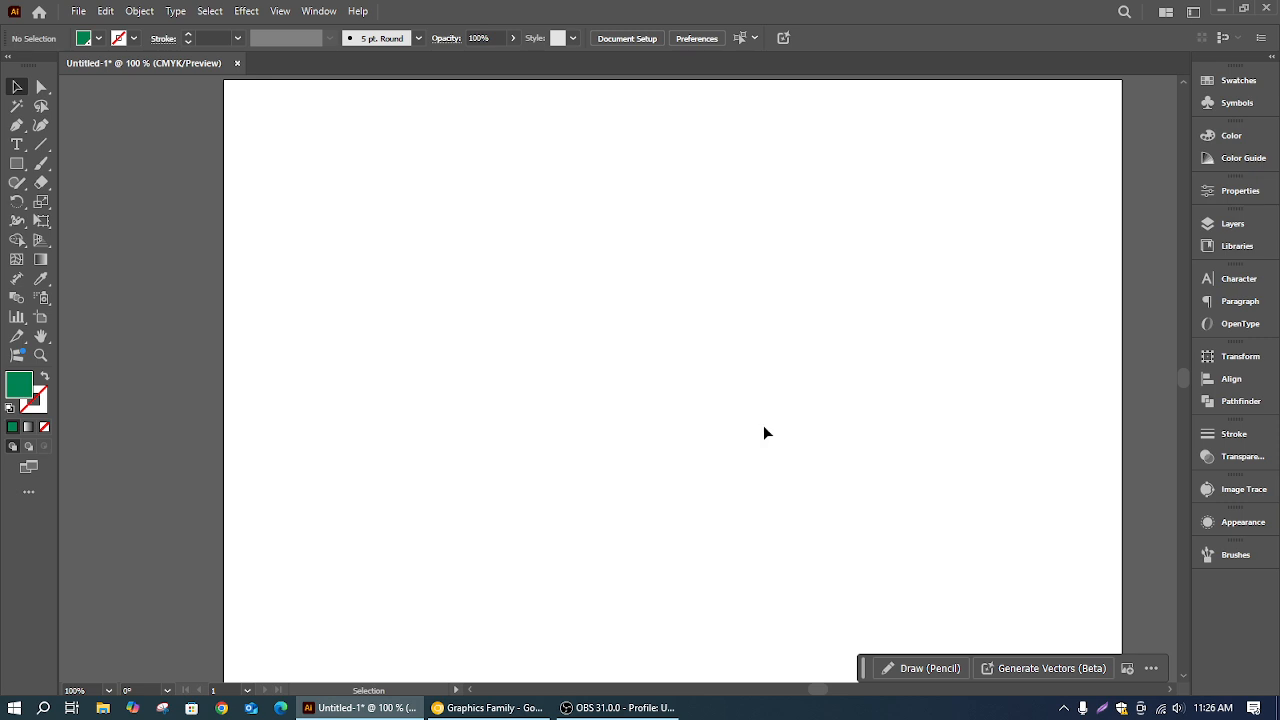
Switch to Chrome, search for uigradients in a new tab, and open the uiGradients website to view a gradient's hex codes
click(487, 707)
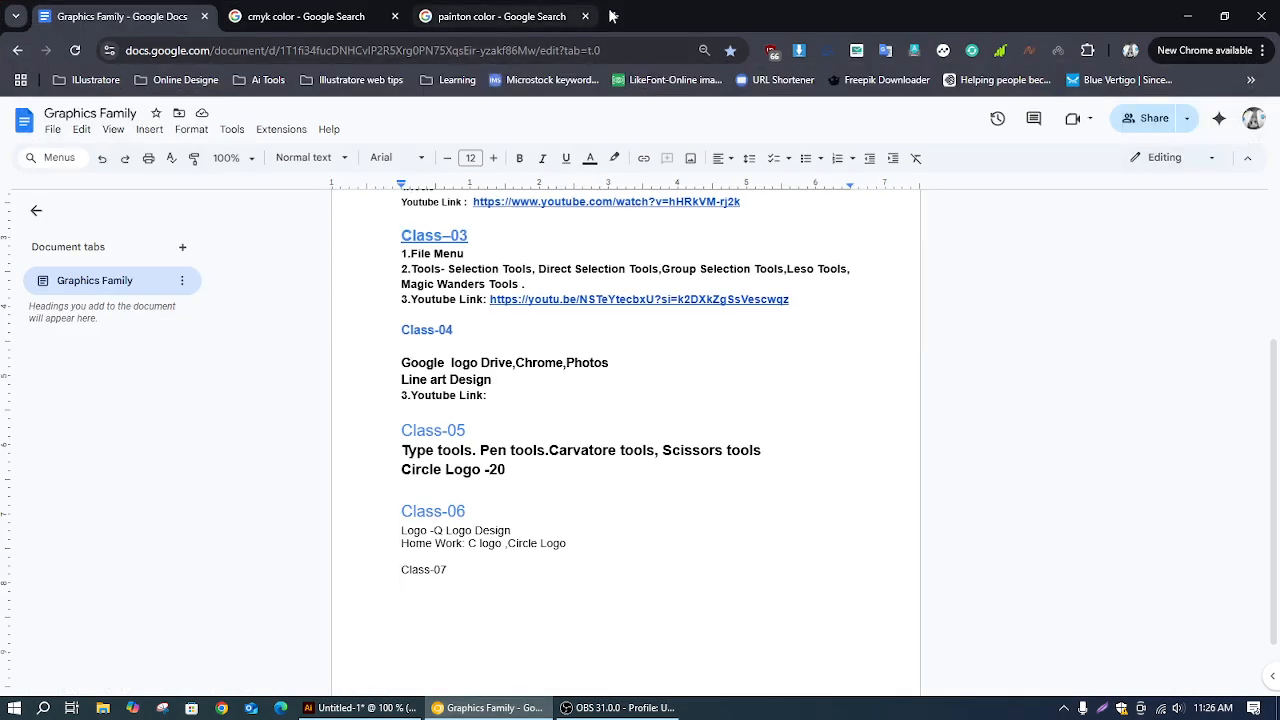
click(613, 16)
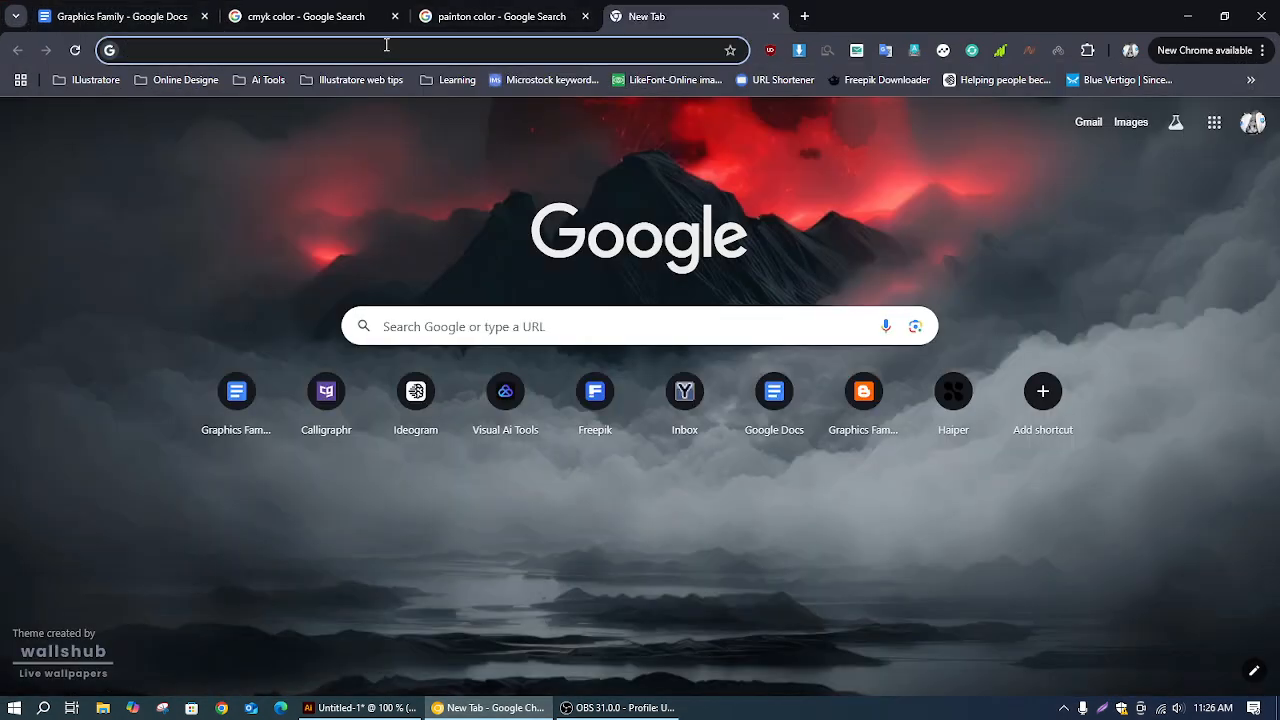
text(ui)
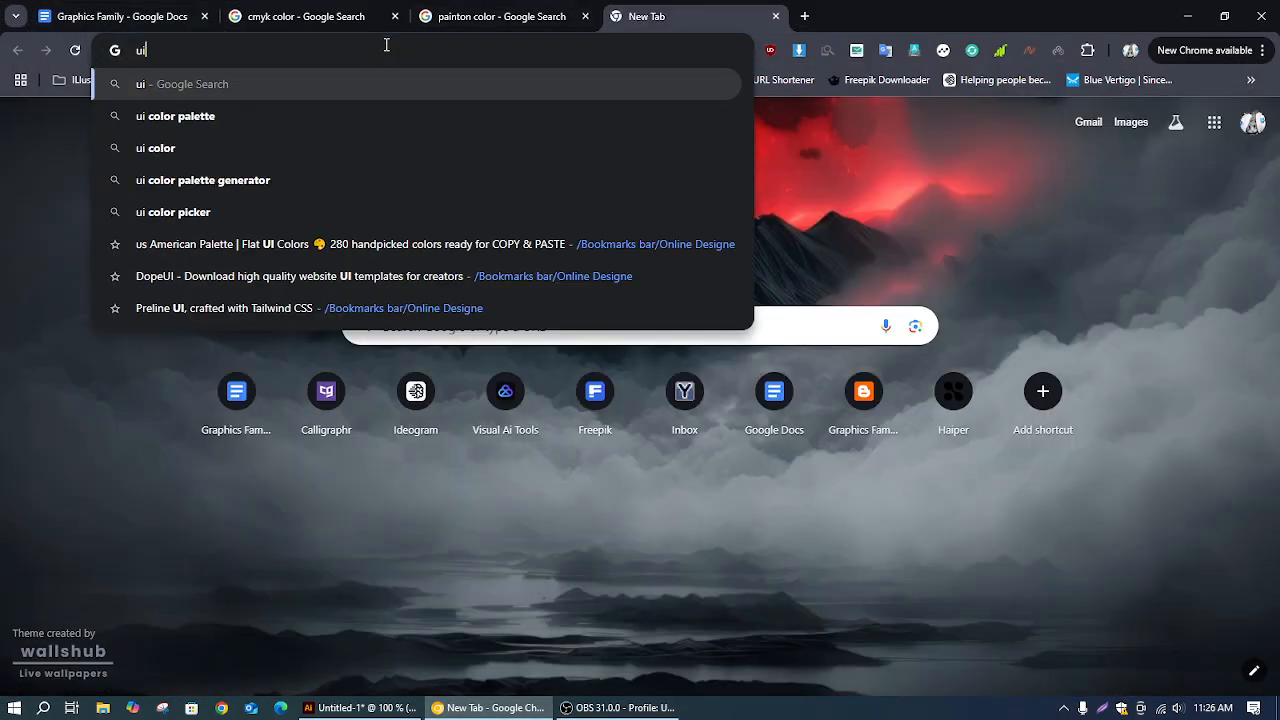
text(gra)
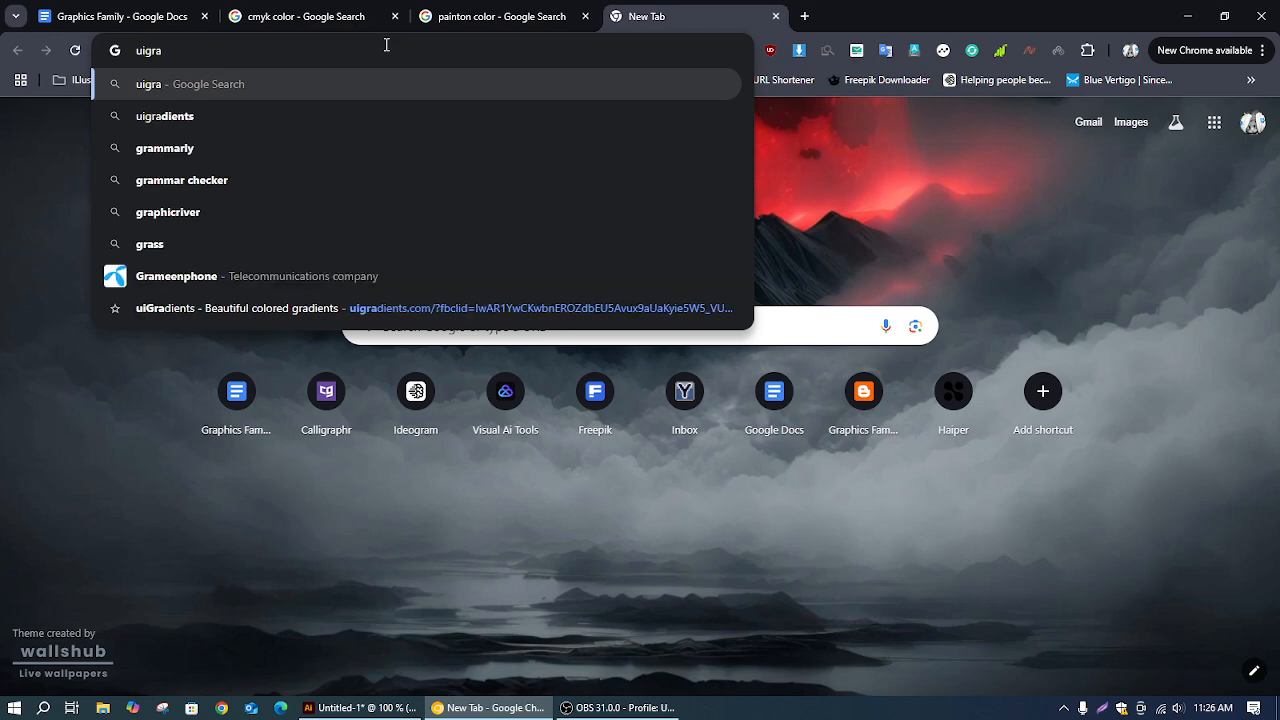
click(233, 115)
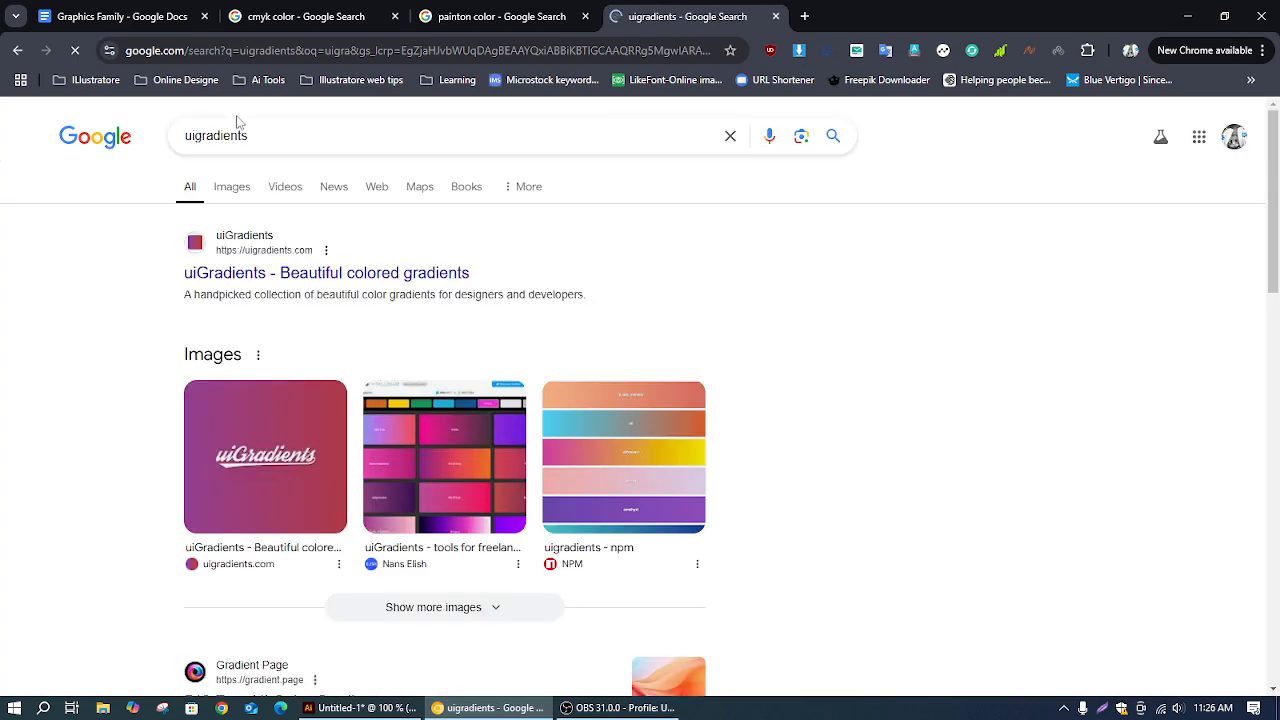
click(268, 270)
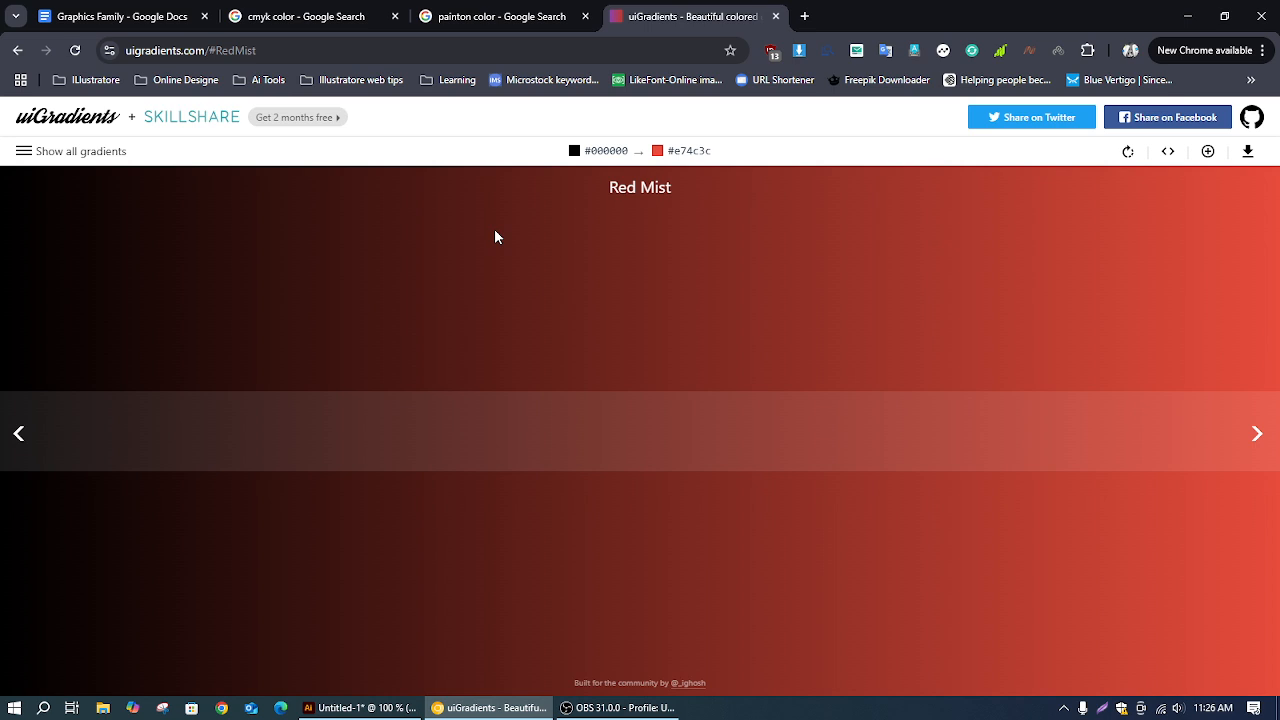
click(679, 158)
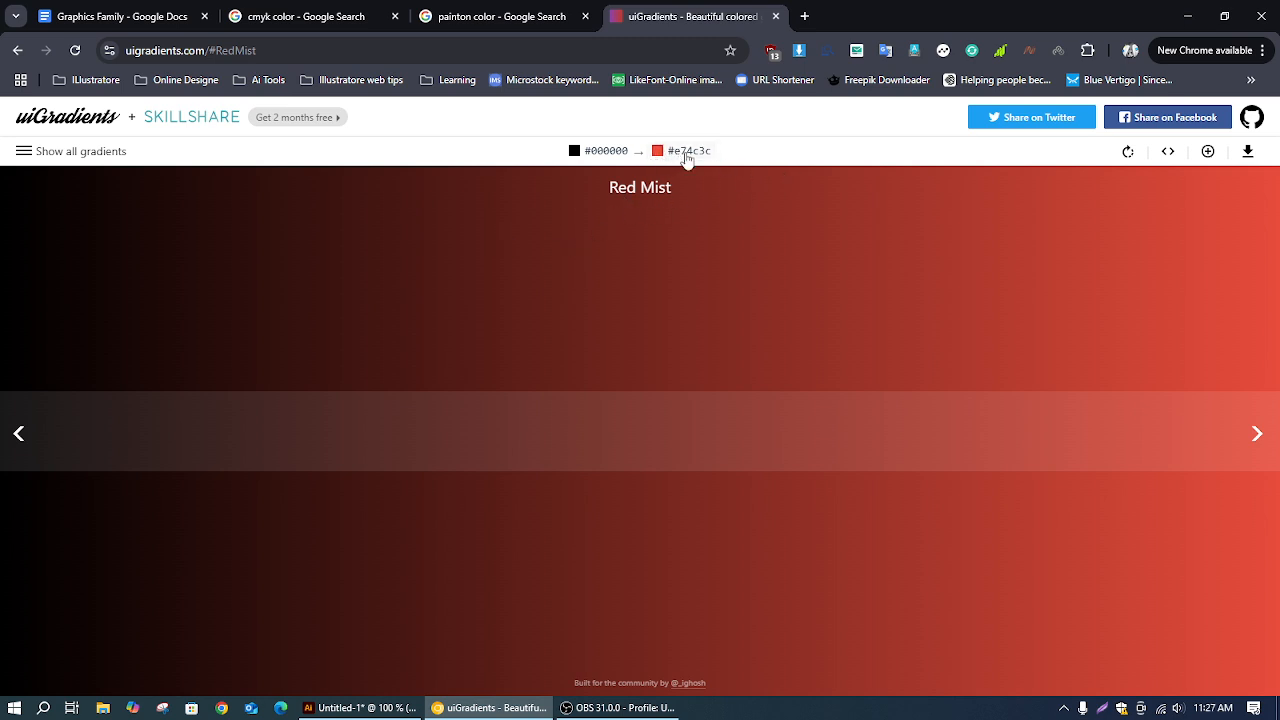
Return to Illustrator, draw a square in the upper middle of the artboard, and fill it with hex color 000000
click(1188, 16)
click(16, 163)
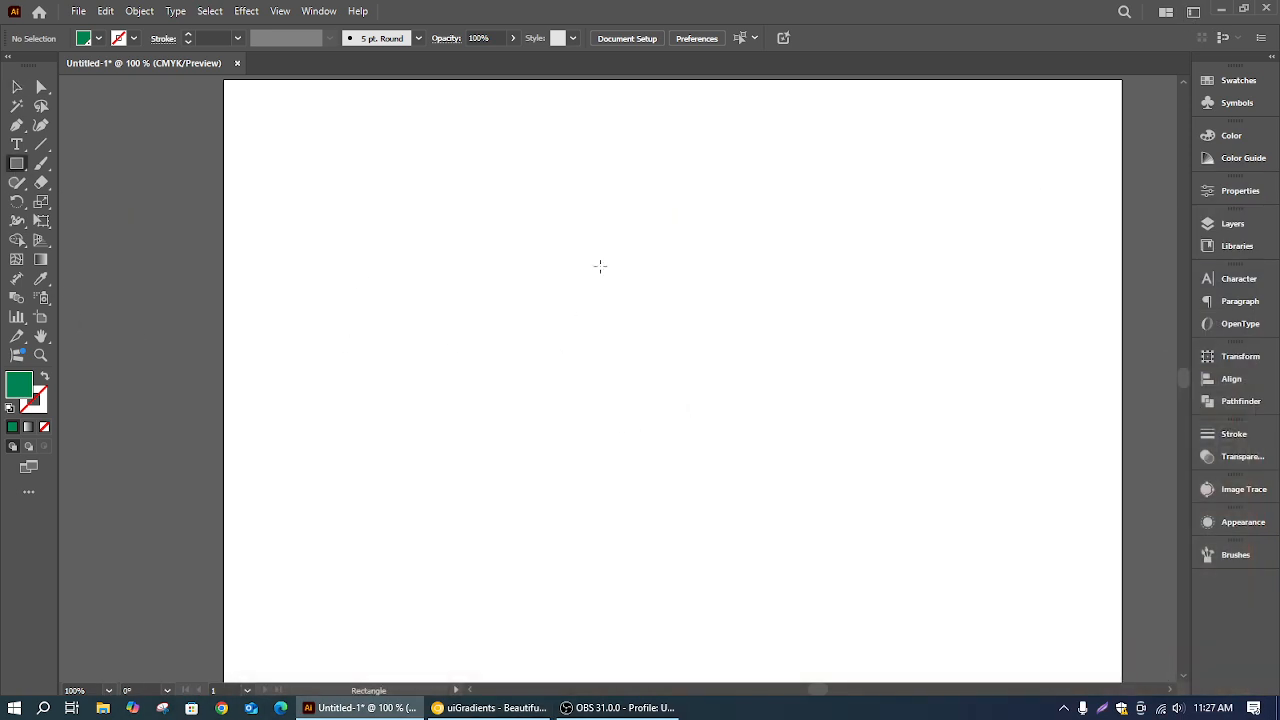
drag(546, 287, 637, 341)
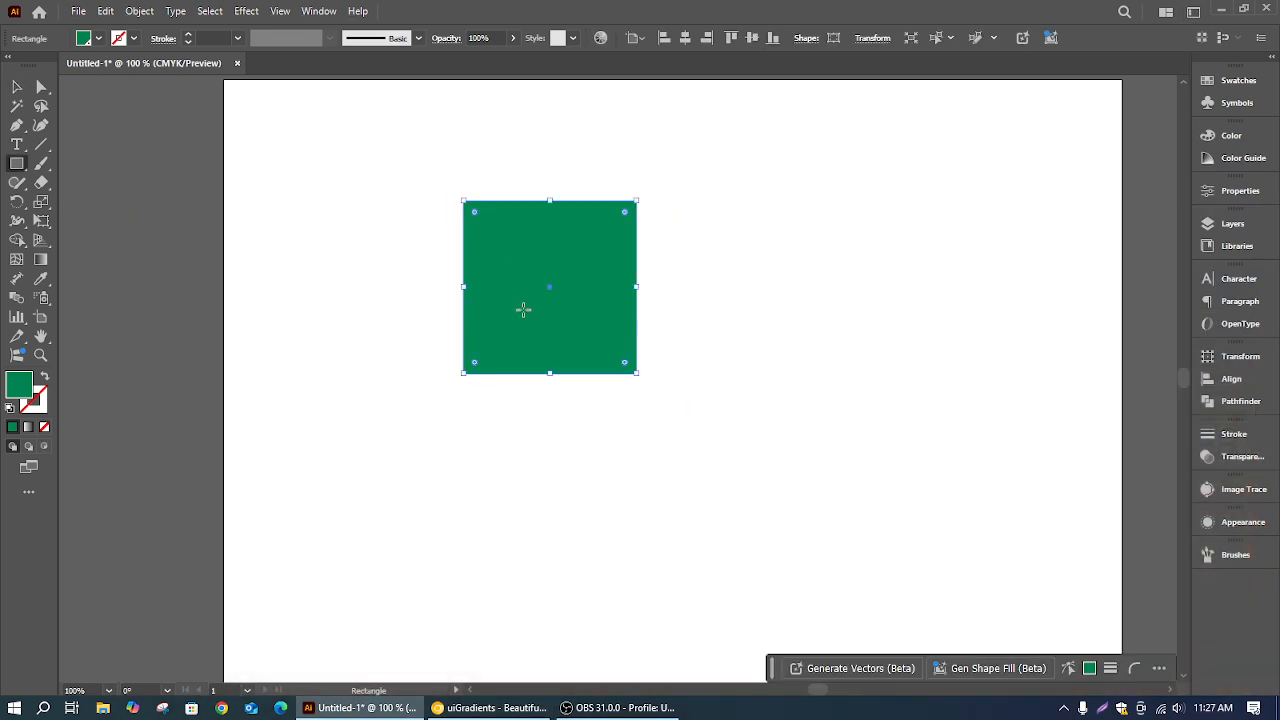
double_click(20, 386)
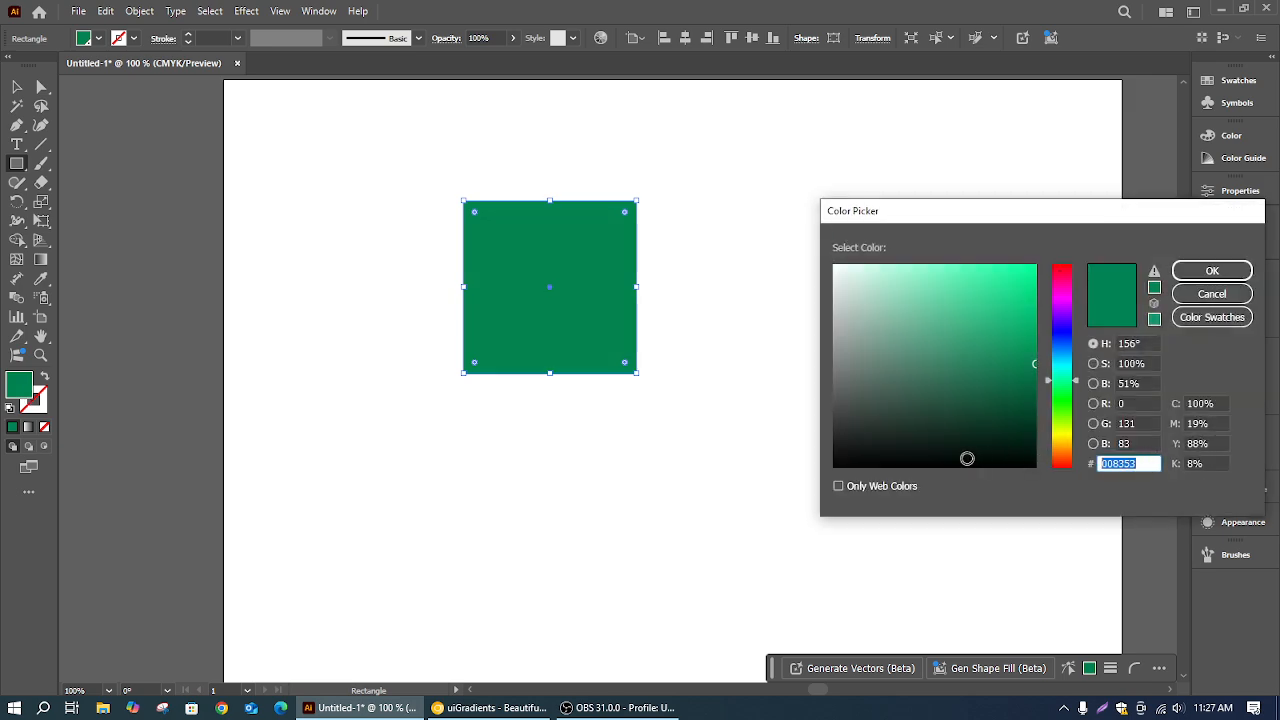
text(000000)
key(Return)
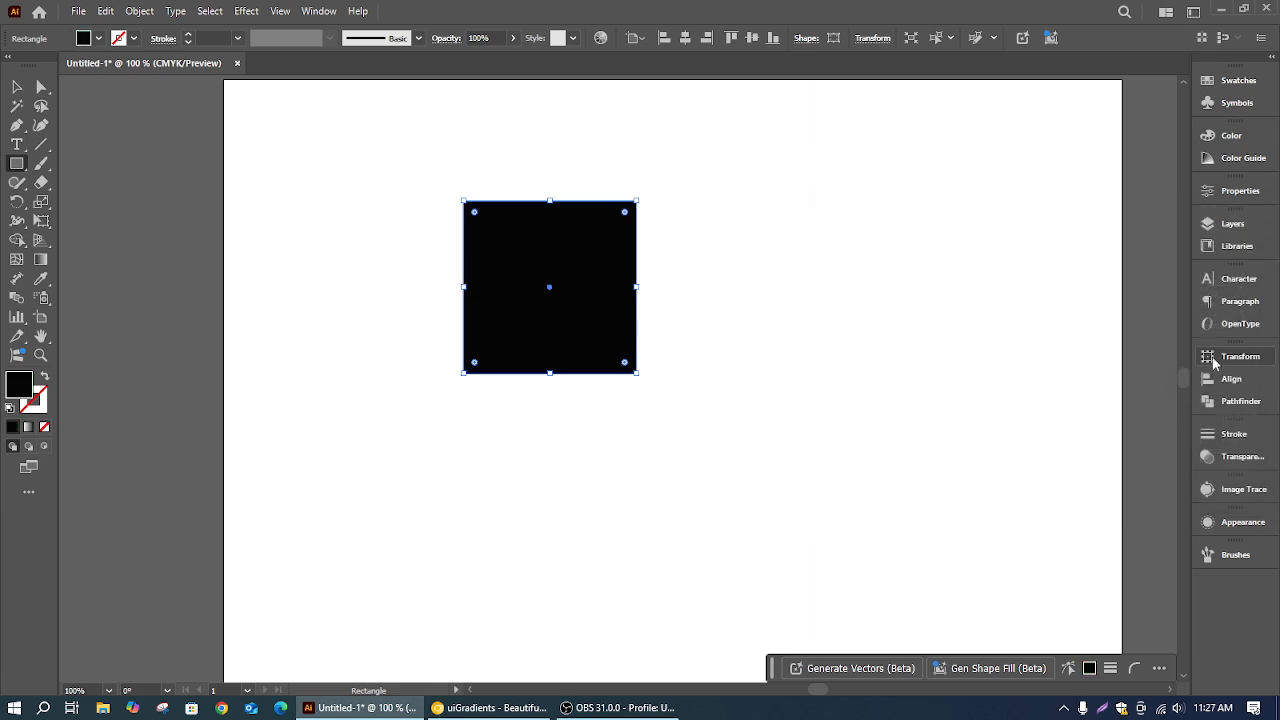
Duplicate the black square to its lower right and fill the copy with hex color FFFFFF
key(v)
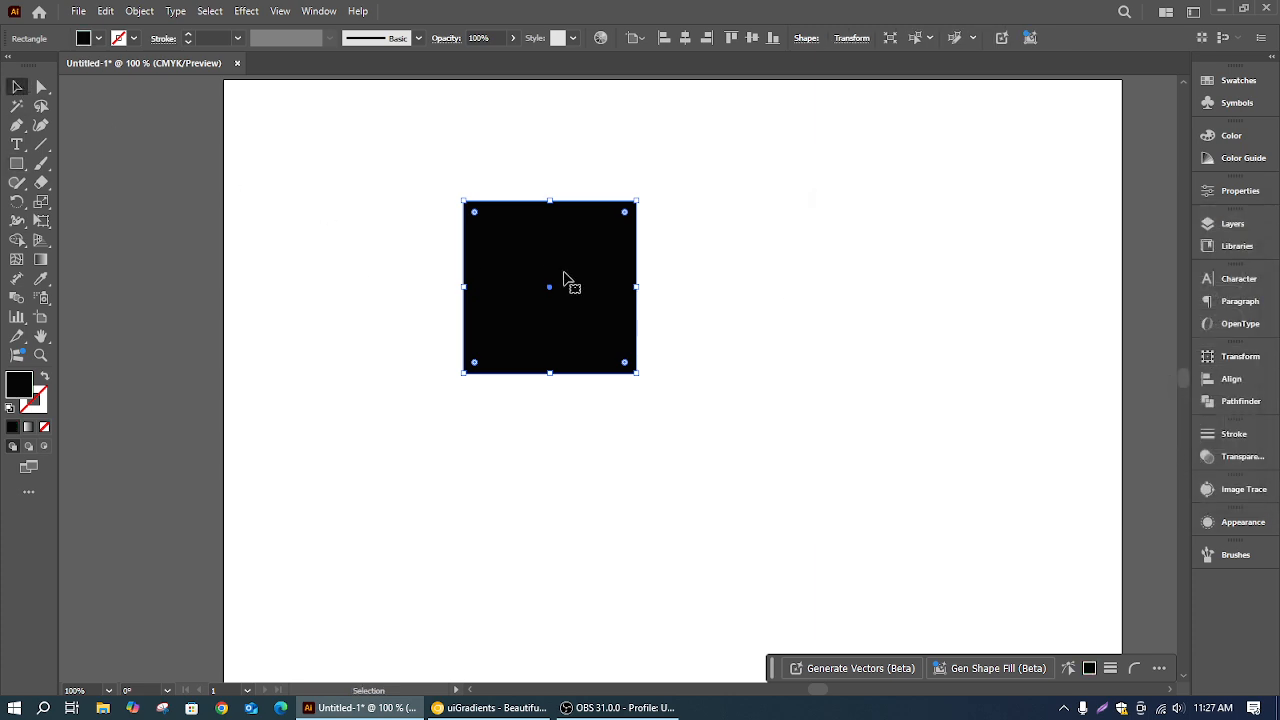
drag(851, 357, 851, 358)
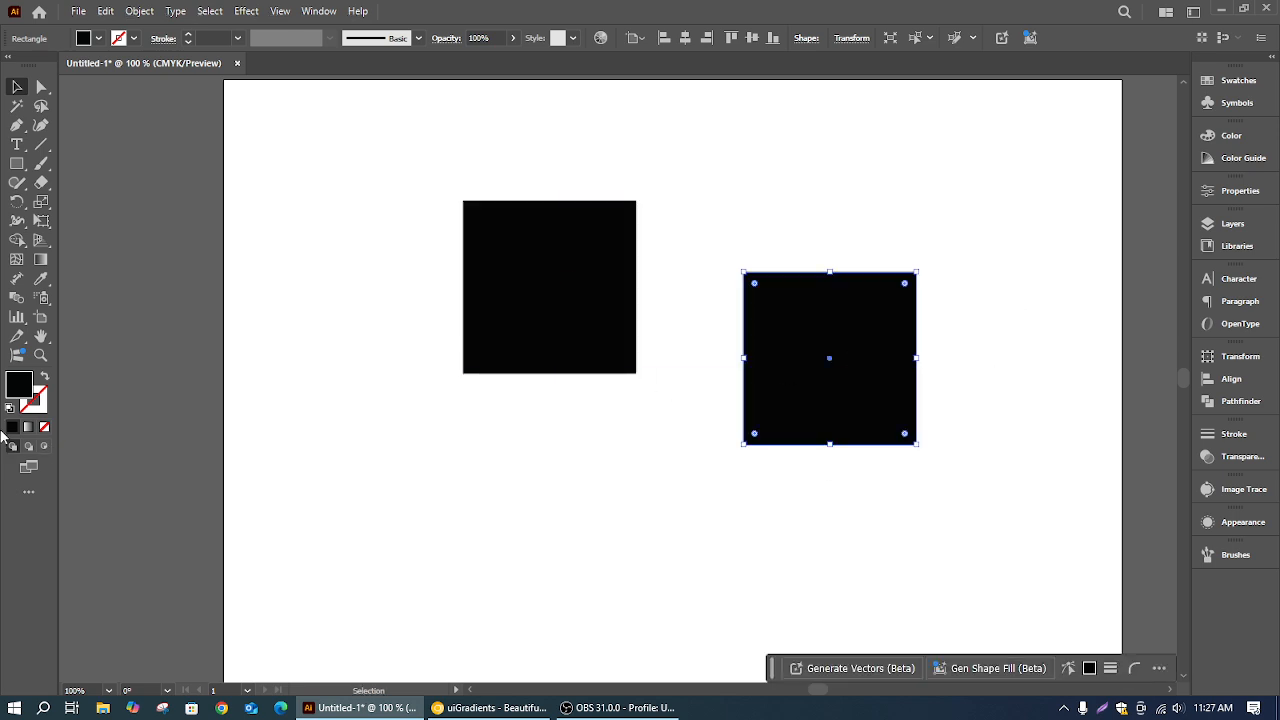
double_click(20, 389)
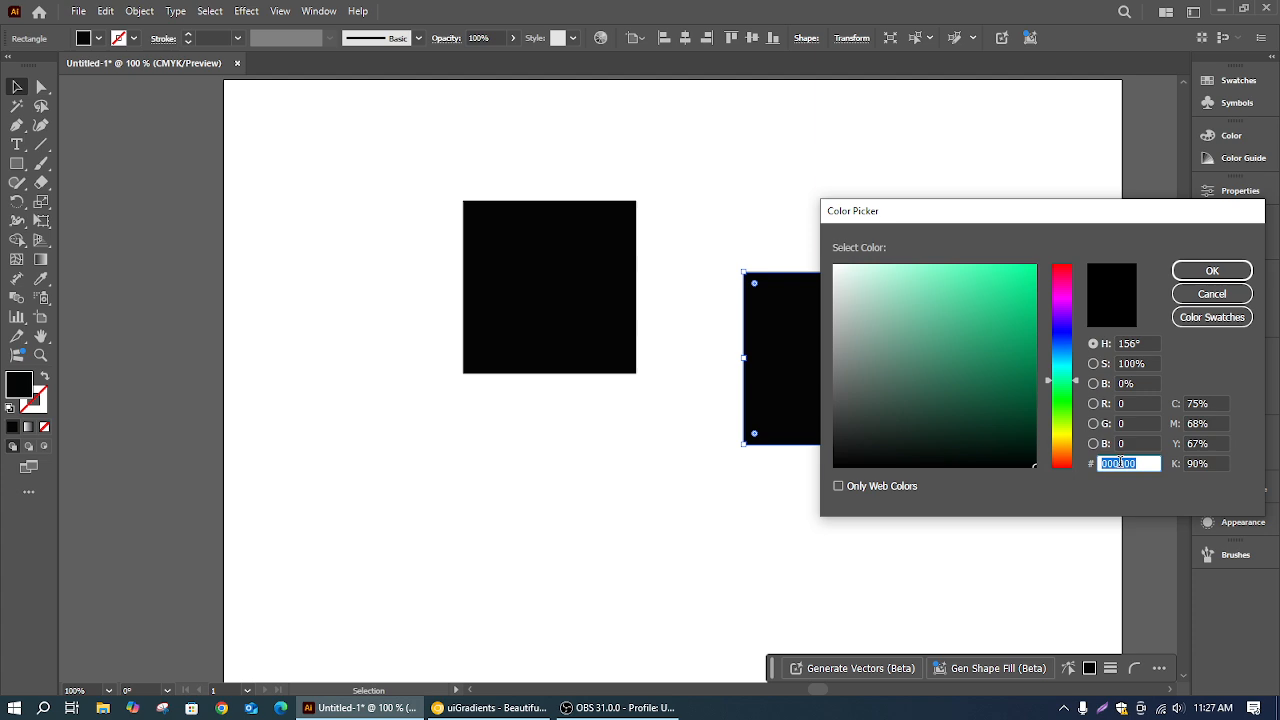
text(FFFFFF)
click(1211, 271)
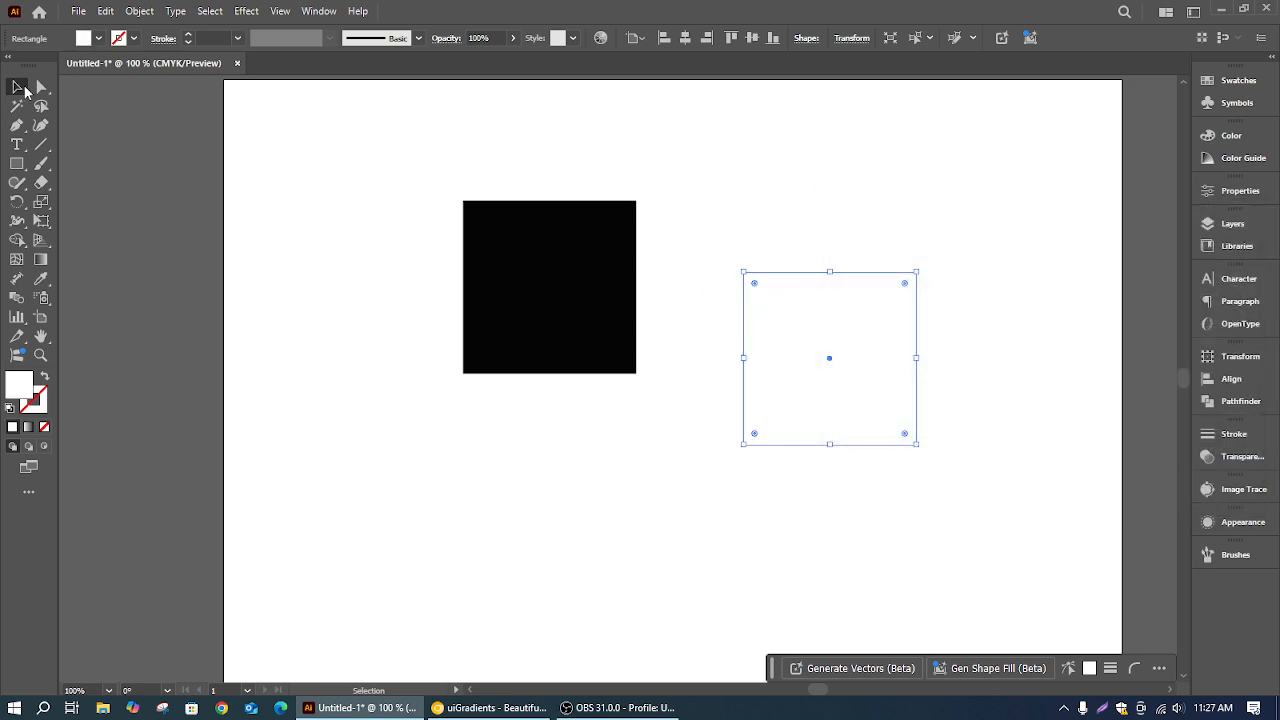
Move the white square across the artboard's left edge and the black square off the artboard below it
drag(846, 334, 189, 214)
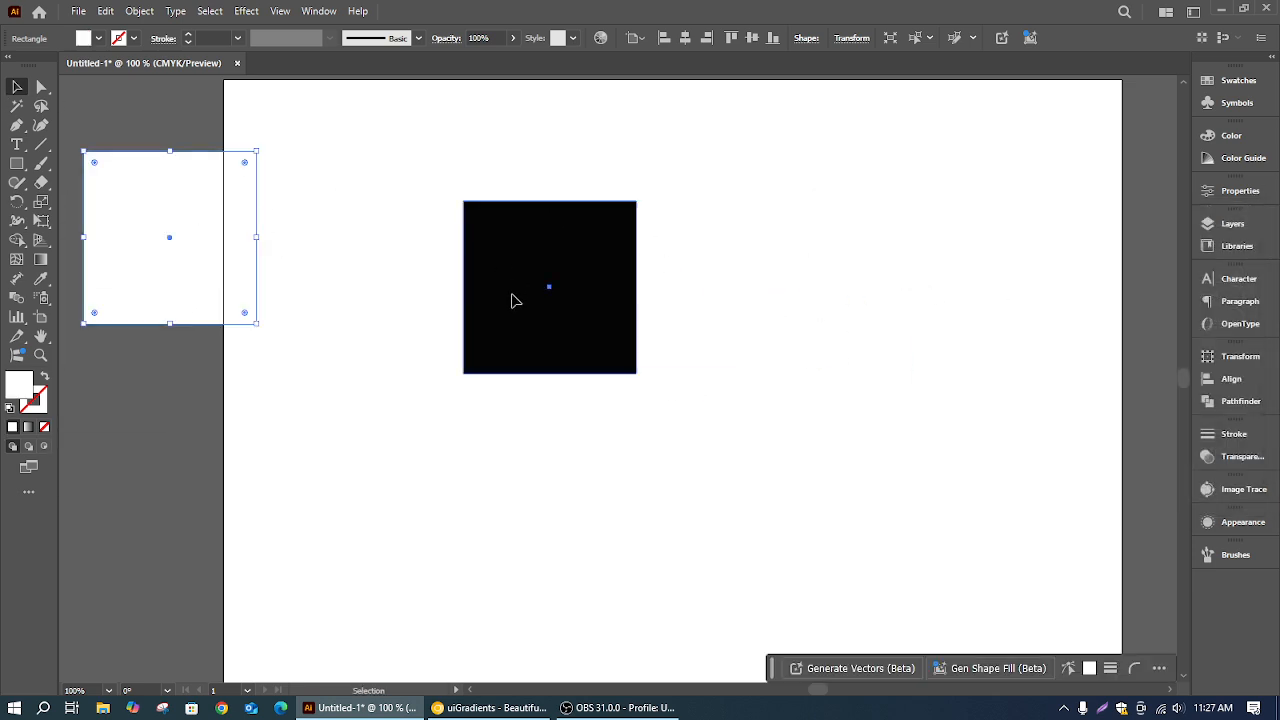
drag(511, 300, 95, 444)
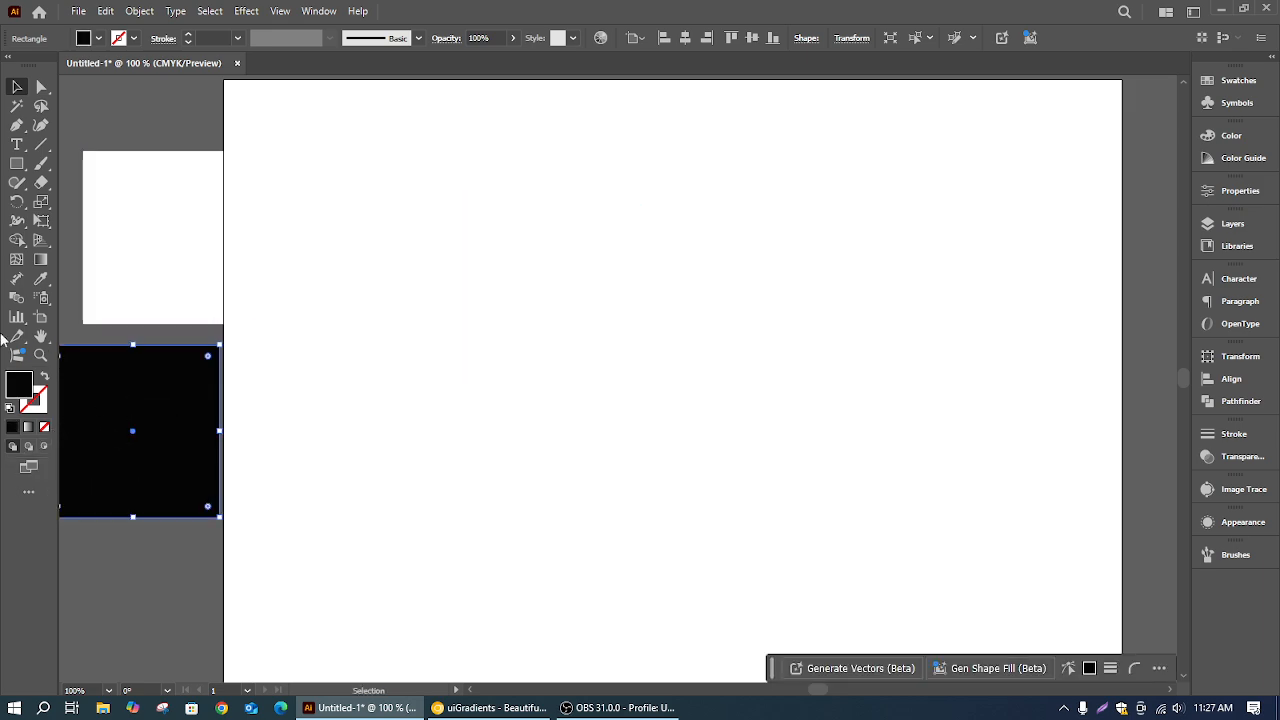
Set the black square's fill to hex color 00000F and move the square back onto the artboard
double_click(20, 386)
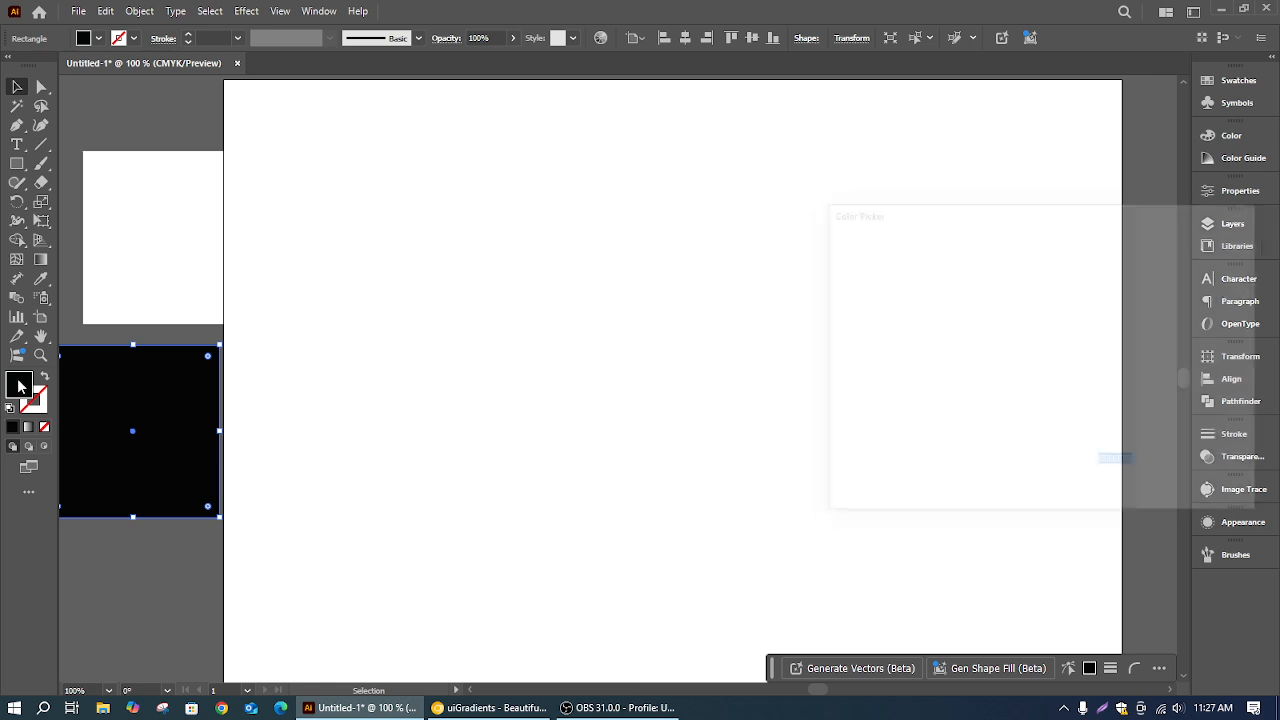
drag(1144, 459, 1128, 465)
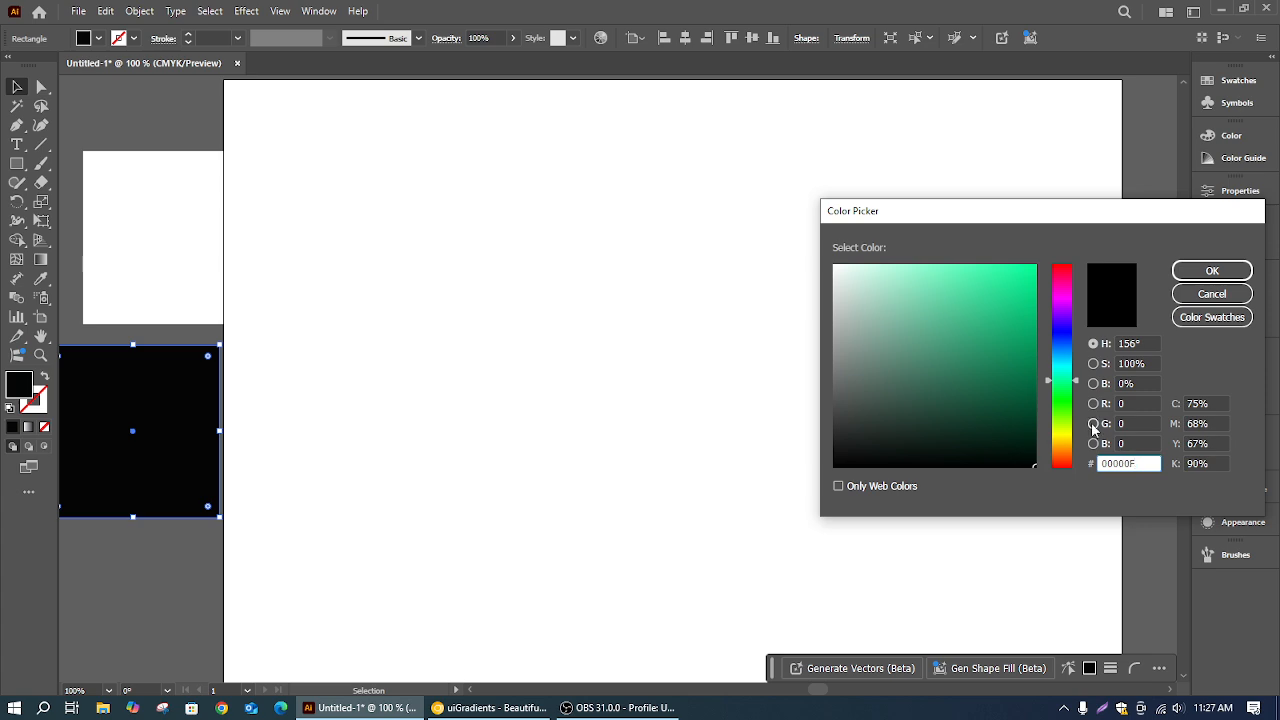
click(1212, 271)
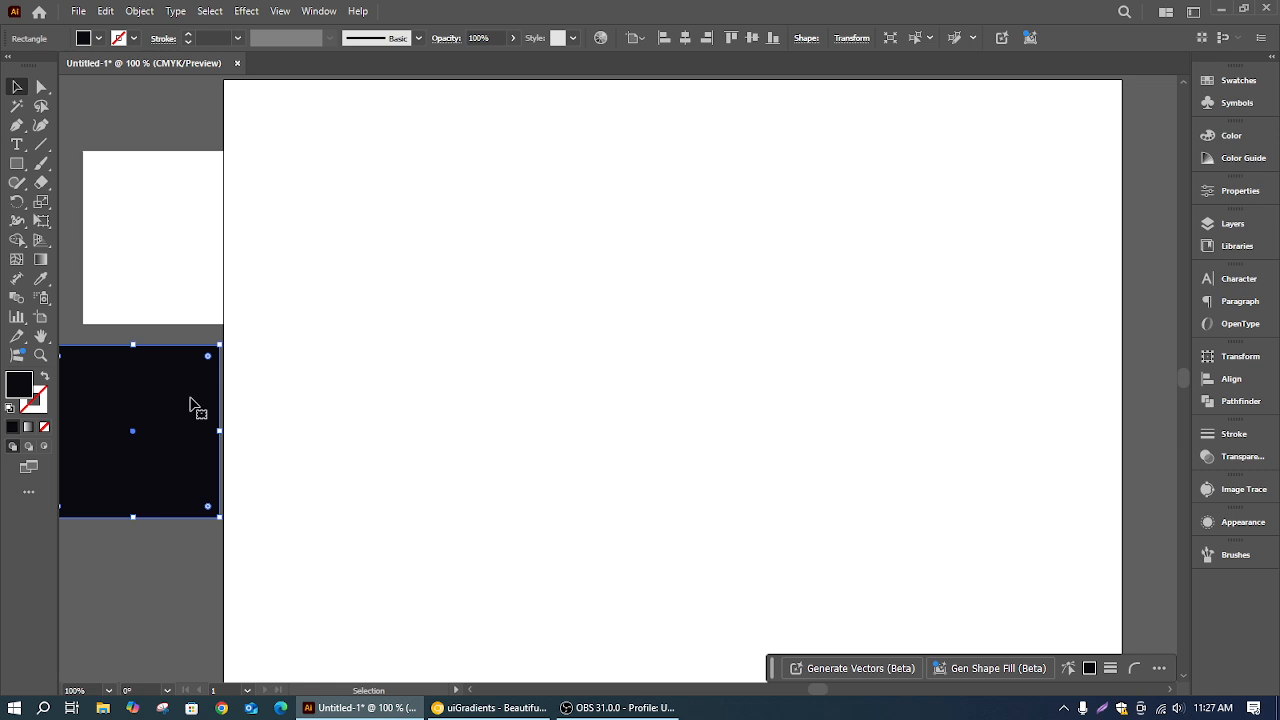
drag(190, 404, 590, 380)
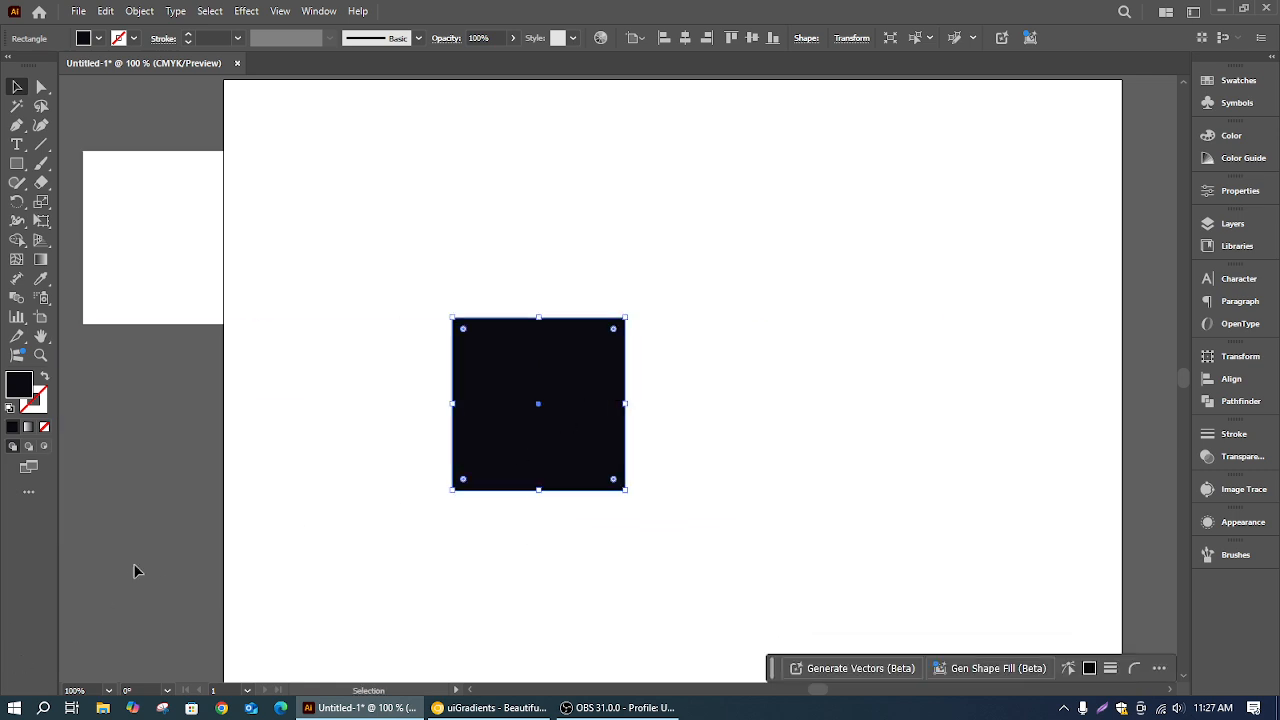
Remove the final F from the dark square's fill hex code to make it pure black
double_click(19, 386)
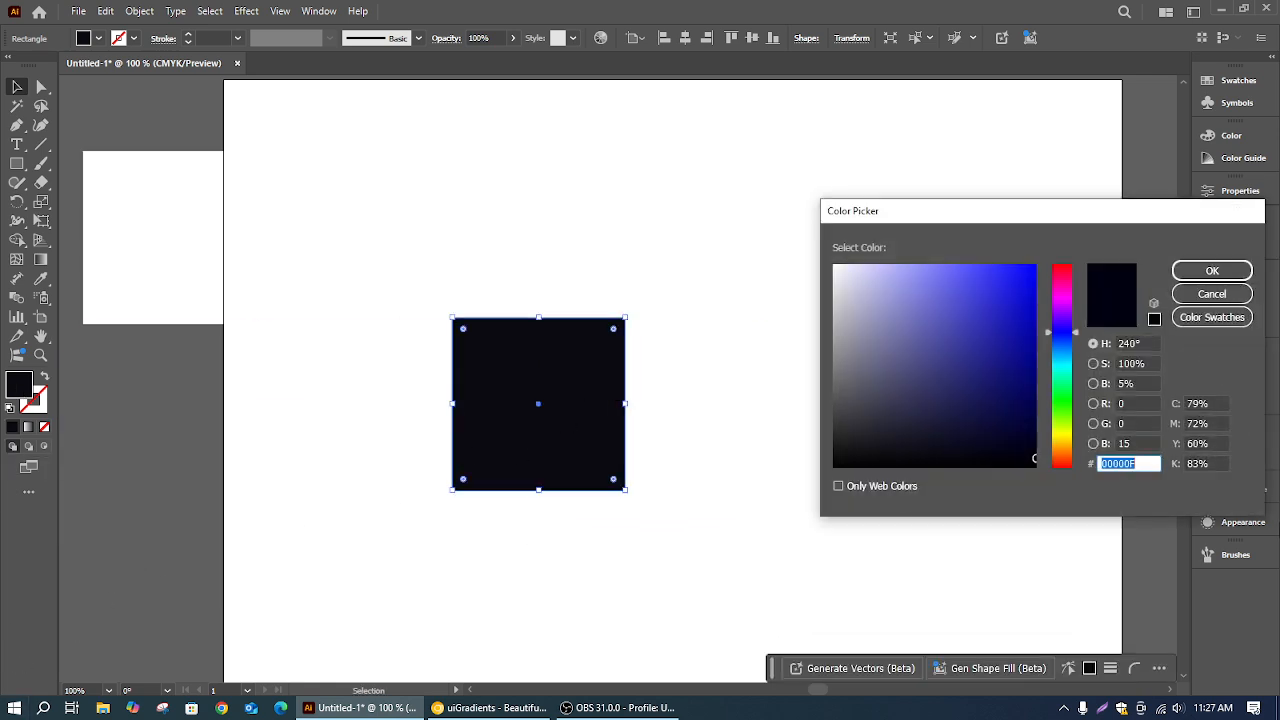
click(1139, 464)
key(BackSpace)
click(1212, 271)
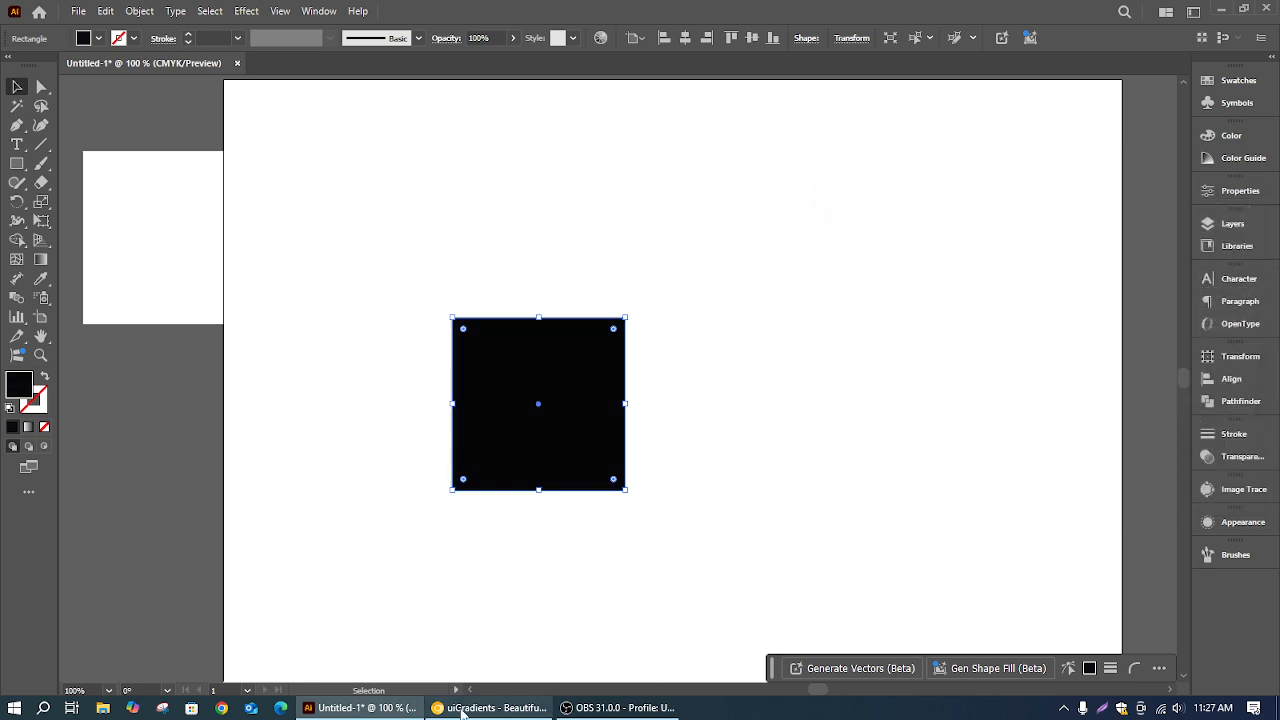
Switch to uiGradients in Chrome and browse forward from Red Mist through Parklife to the Ash gradient
click(471, 707)
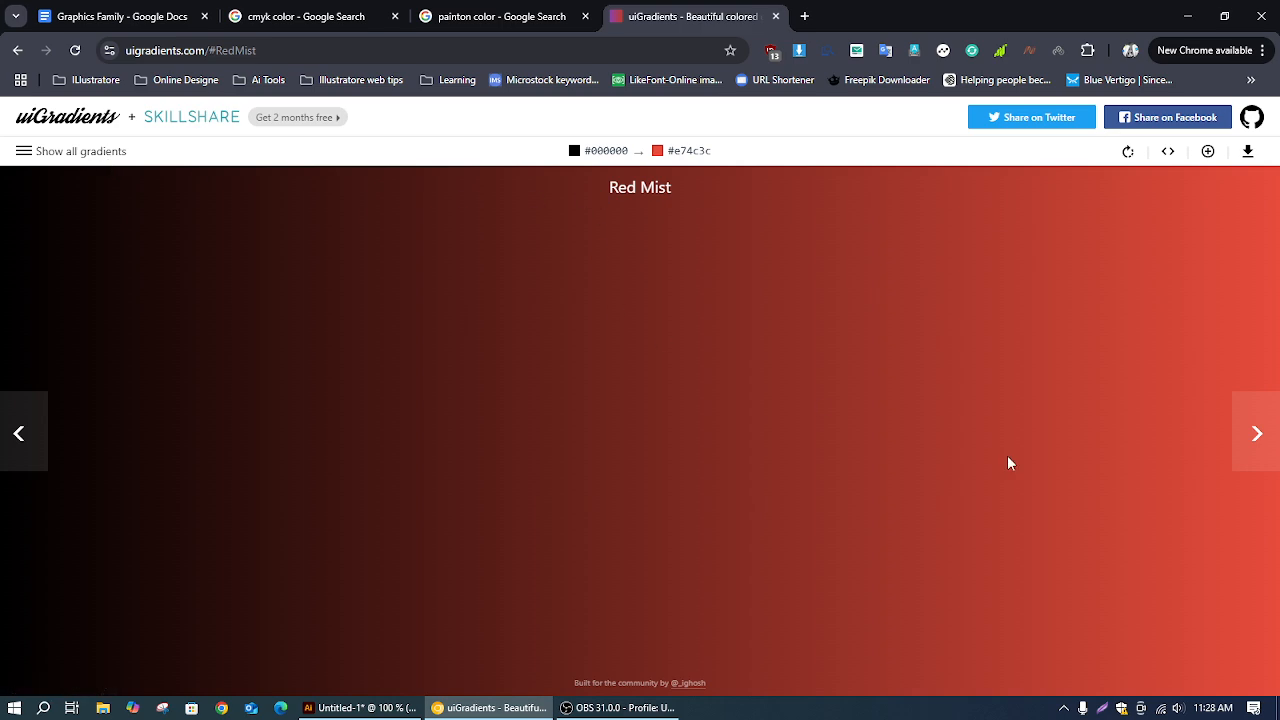
click(1273, 433)
click(1273, 433)
click(1273, 434)
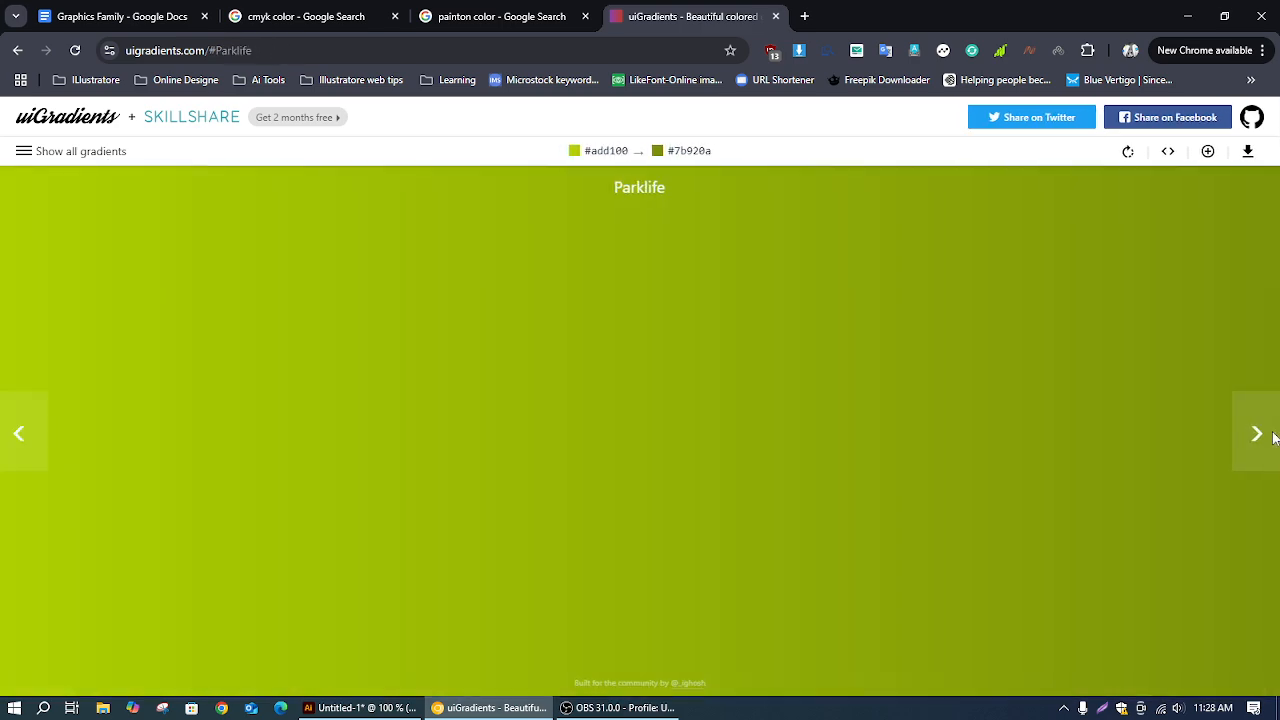
click(1257, 432)
click(1257, 434)
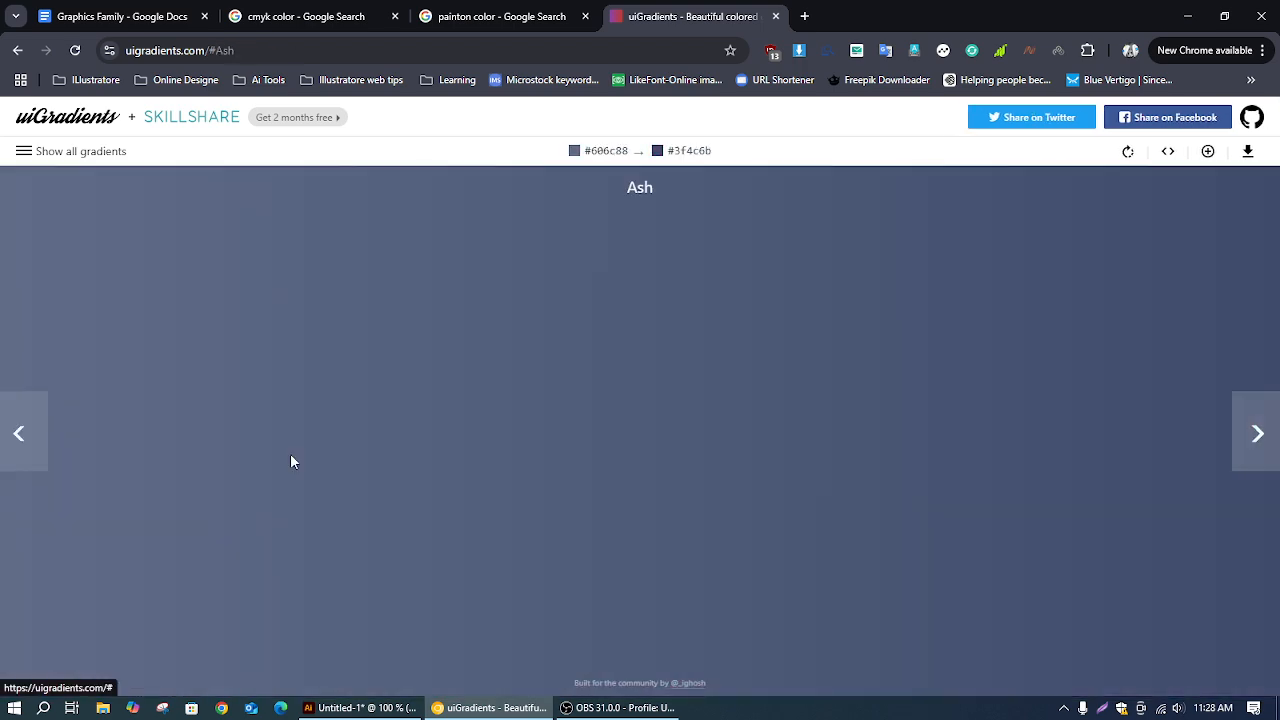
Go back to the Cherryblossoms gradient, copy its first color code #fbd3e9, and switch to Illustrator
click(17, 446)
click(592, 158)
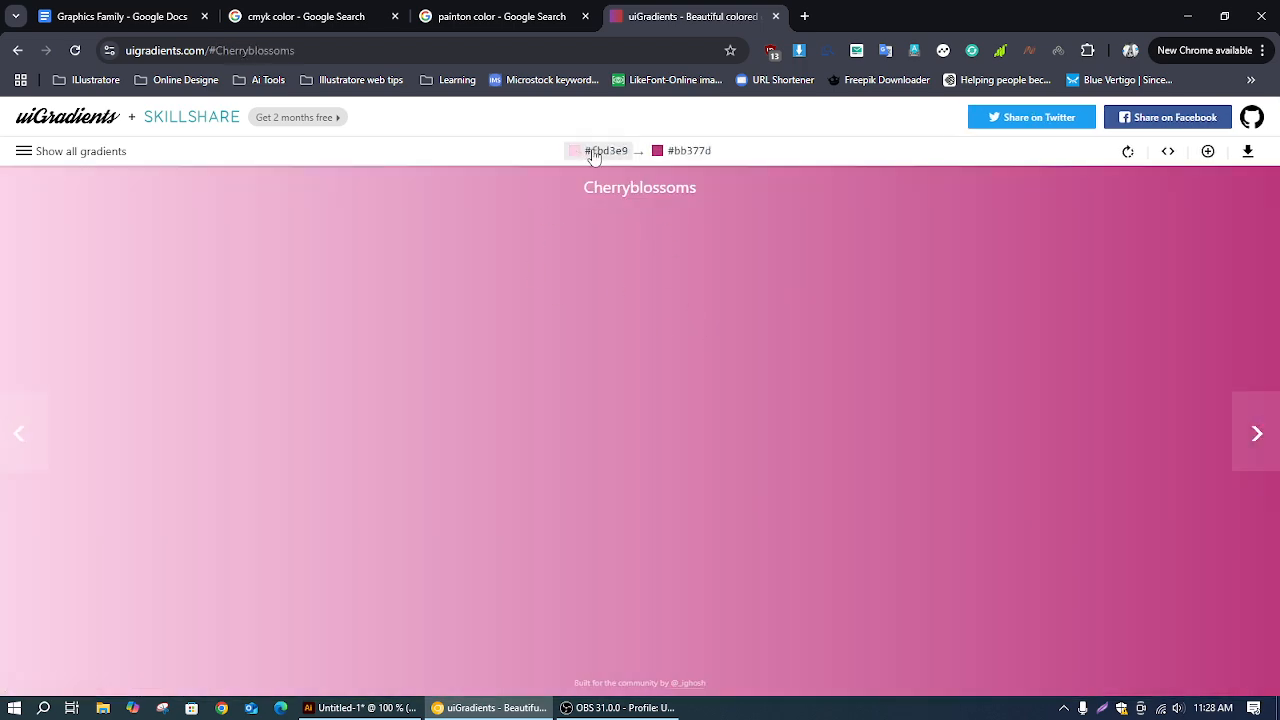
click(618, 707)
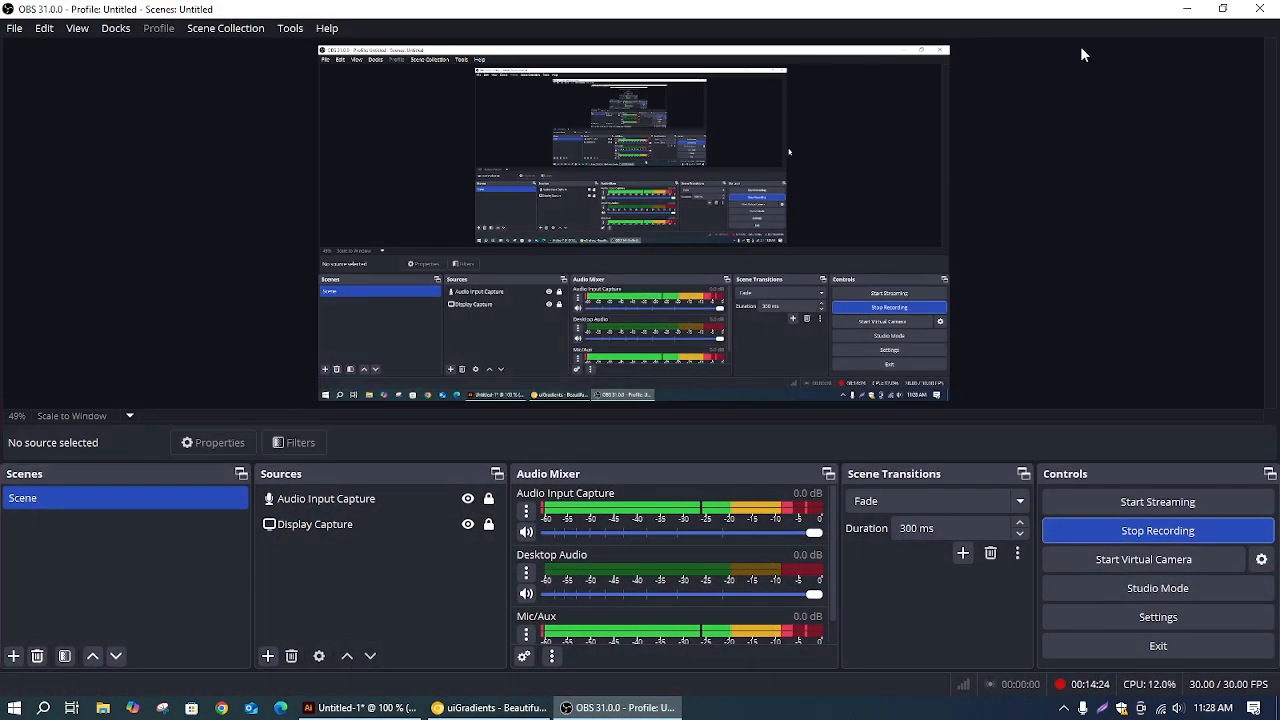
click(1186, 10)
click(380, 708)
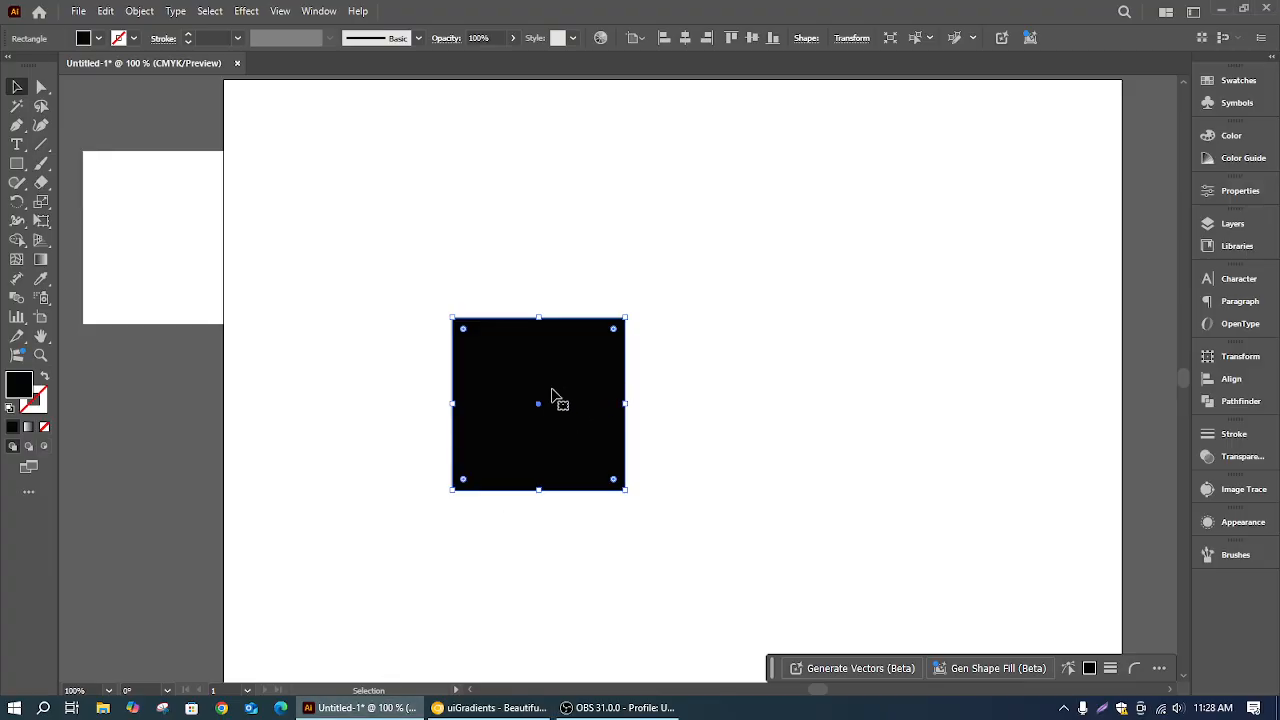
Widen the black square into a rectangle and fill it with the white-to-black linear gradient
drag(629, 404, 744, 404)
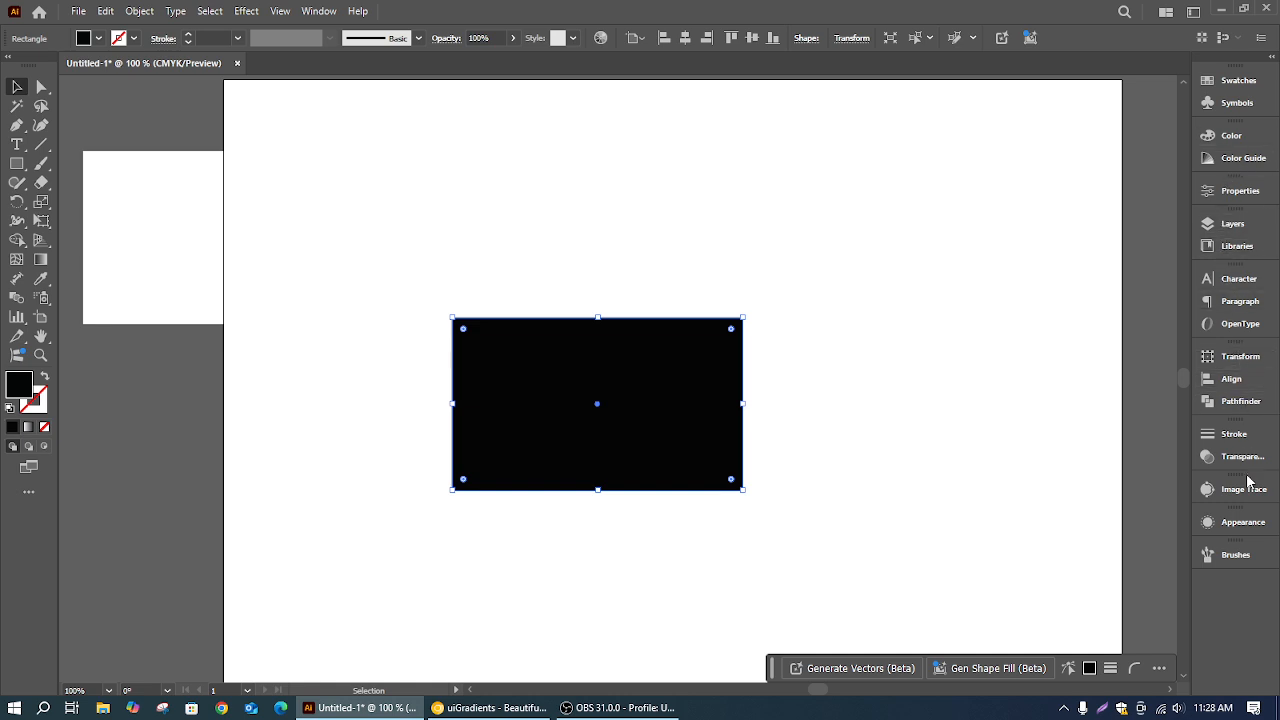
click(318, 11)
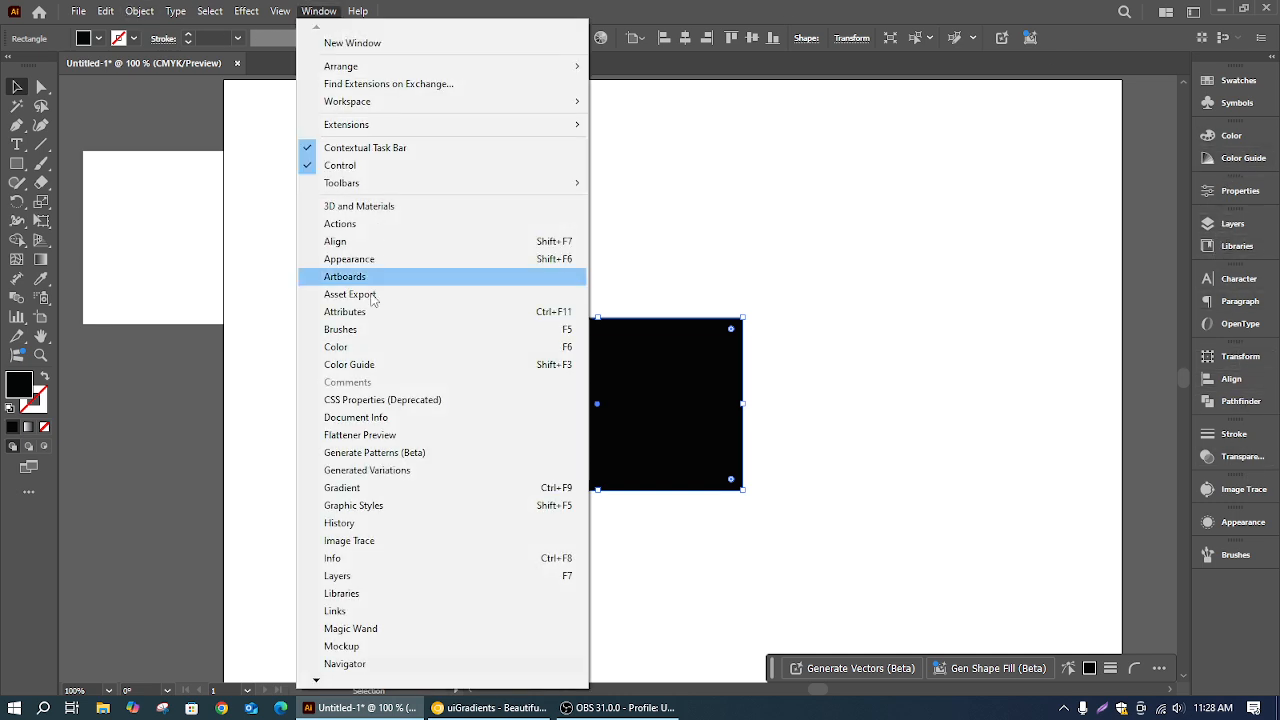
click(369, 490)
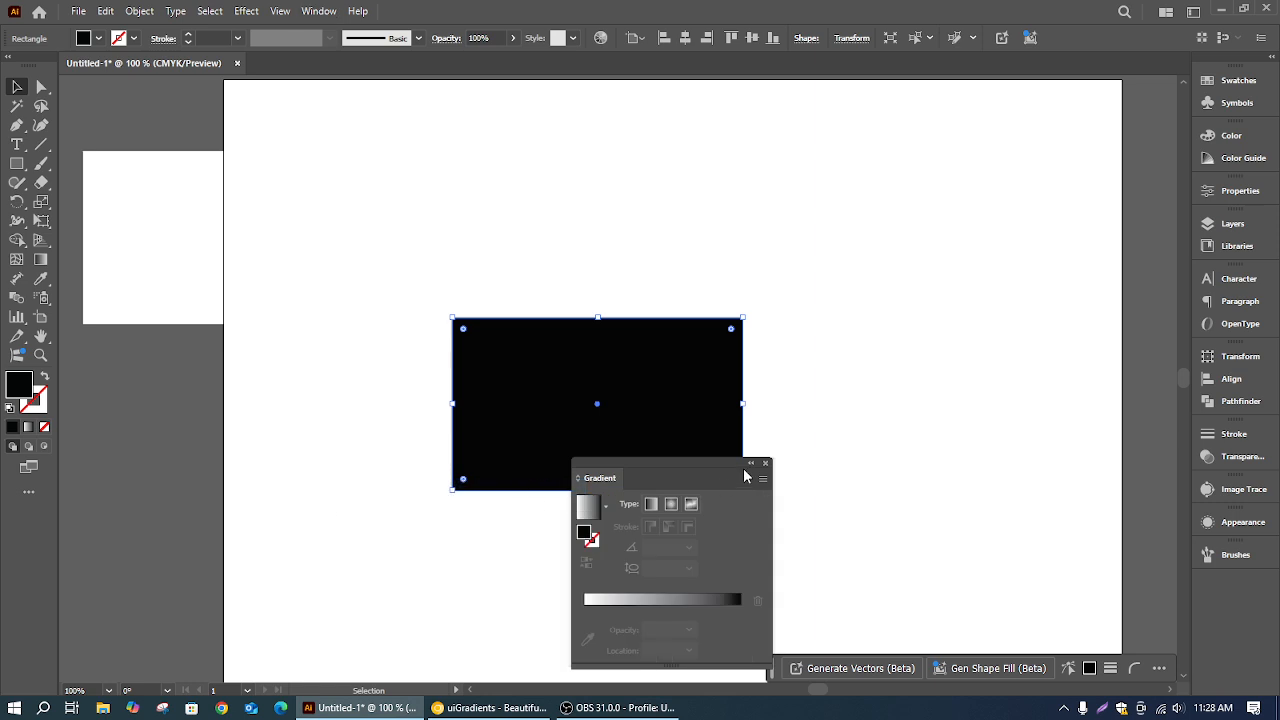
drag(745, 476, 1054, 302)
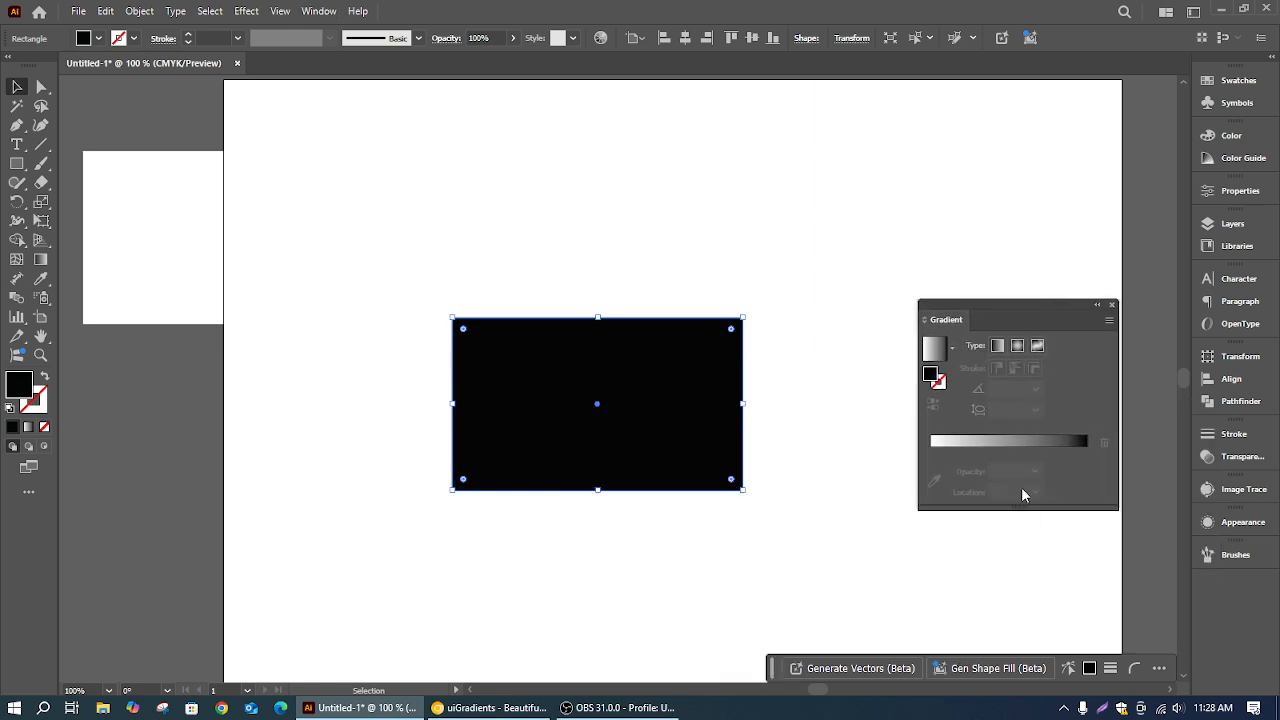
drag(1016, 509, 1022, 558)
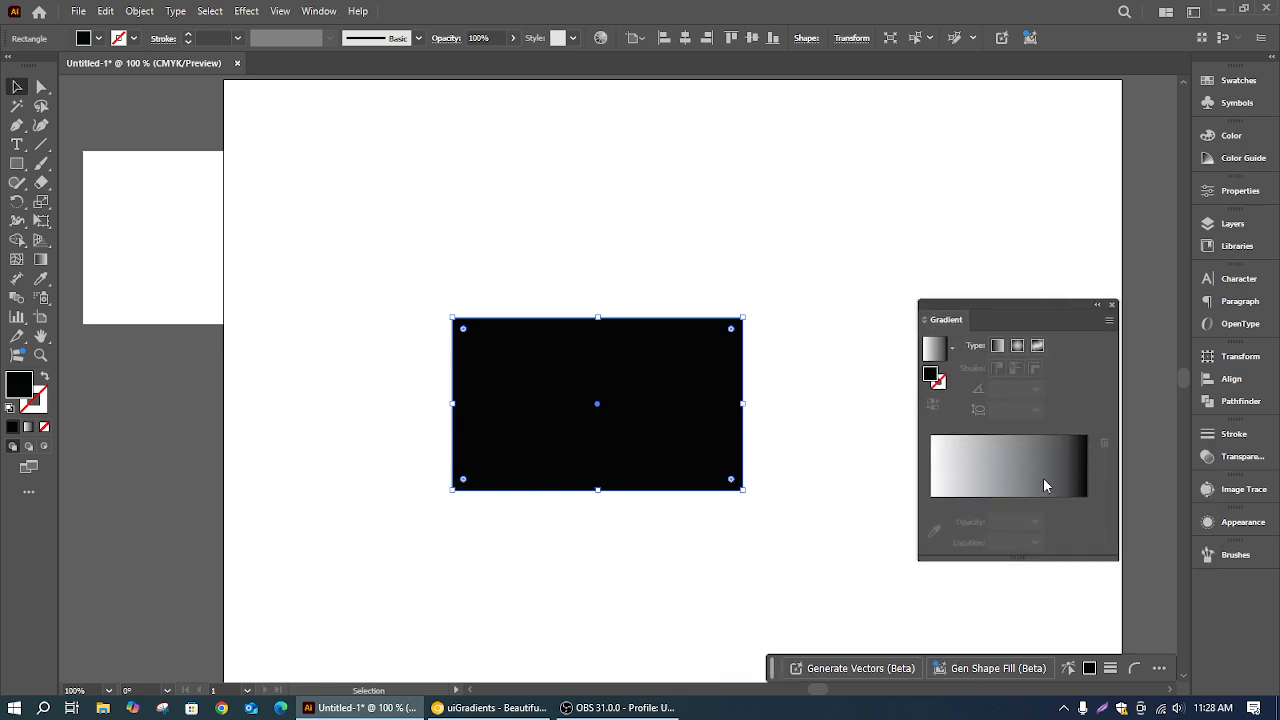
click(1022, 486)
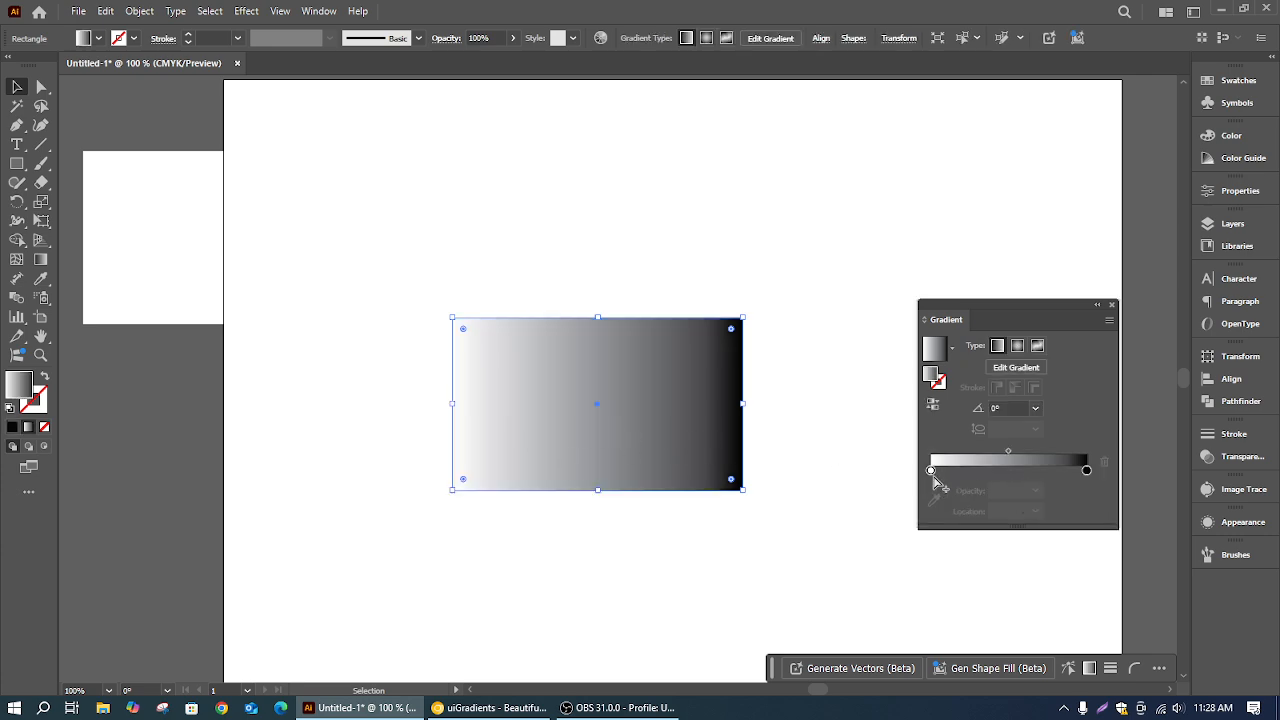
Set the gradient's white starting color stop to hex FBD3E9
double_click(931, 470)
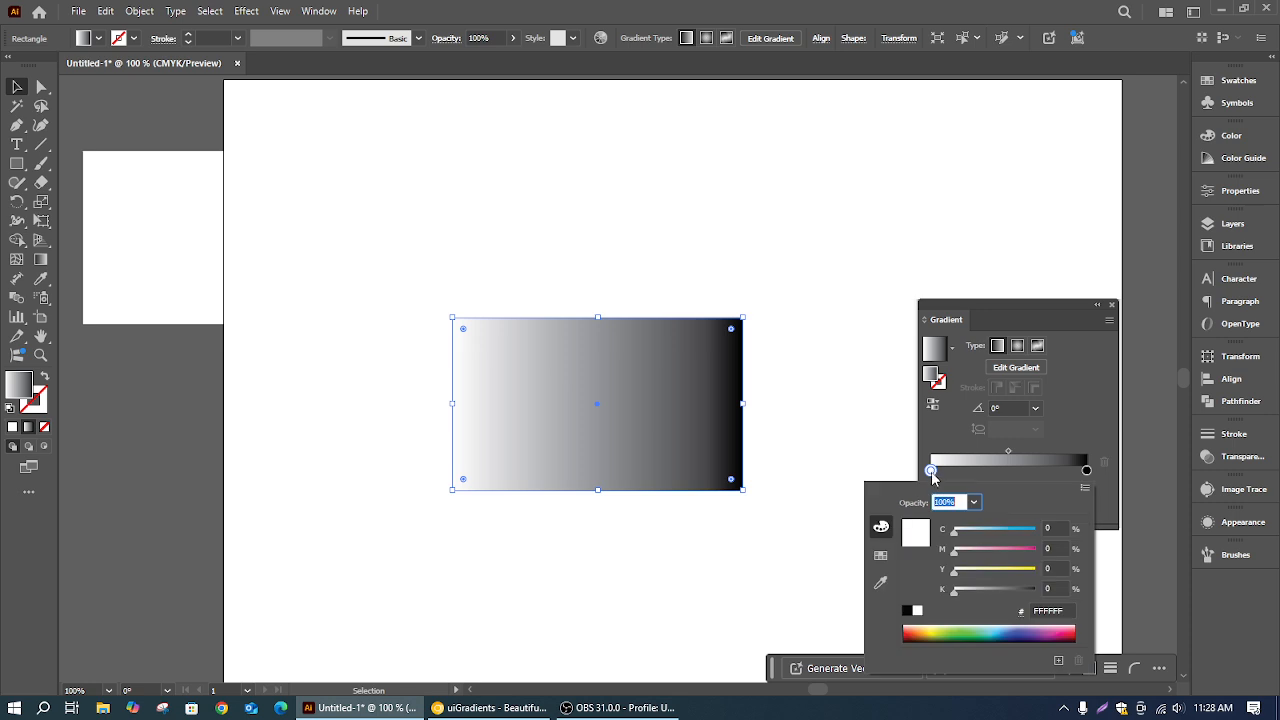
click(1050, 610)
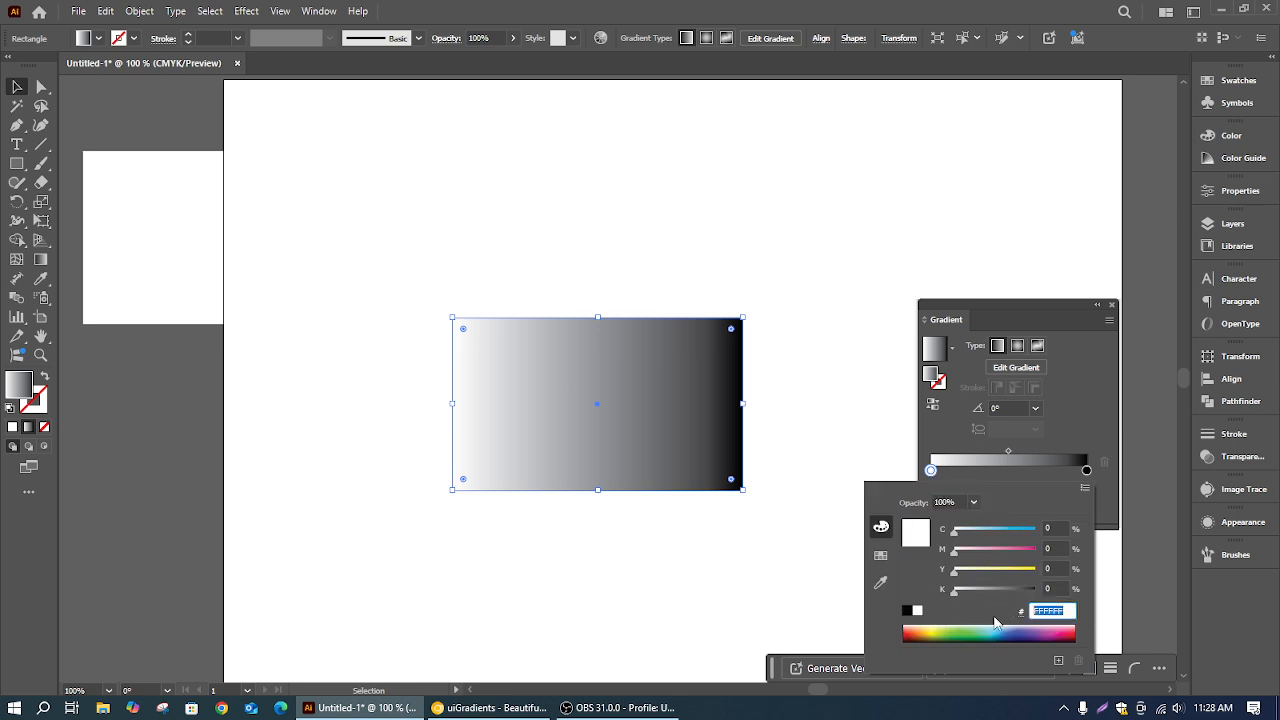
key(ctrl+v)
click(880, 556)
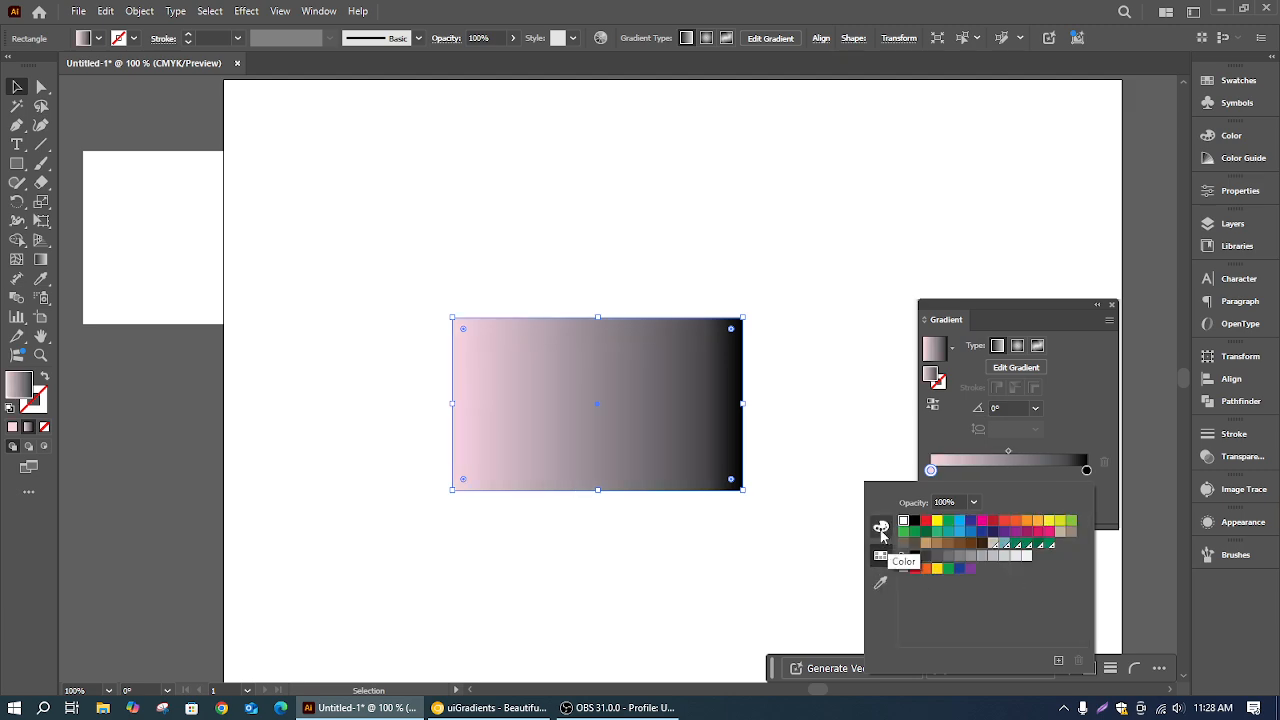
click(884, 530)
drag(1069, 611, 1016, 611)
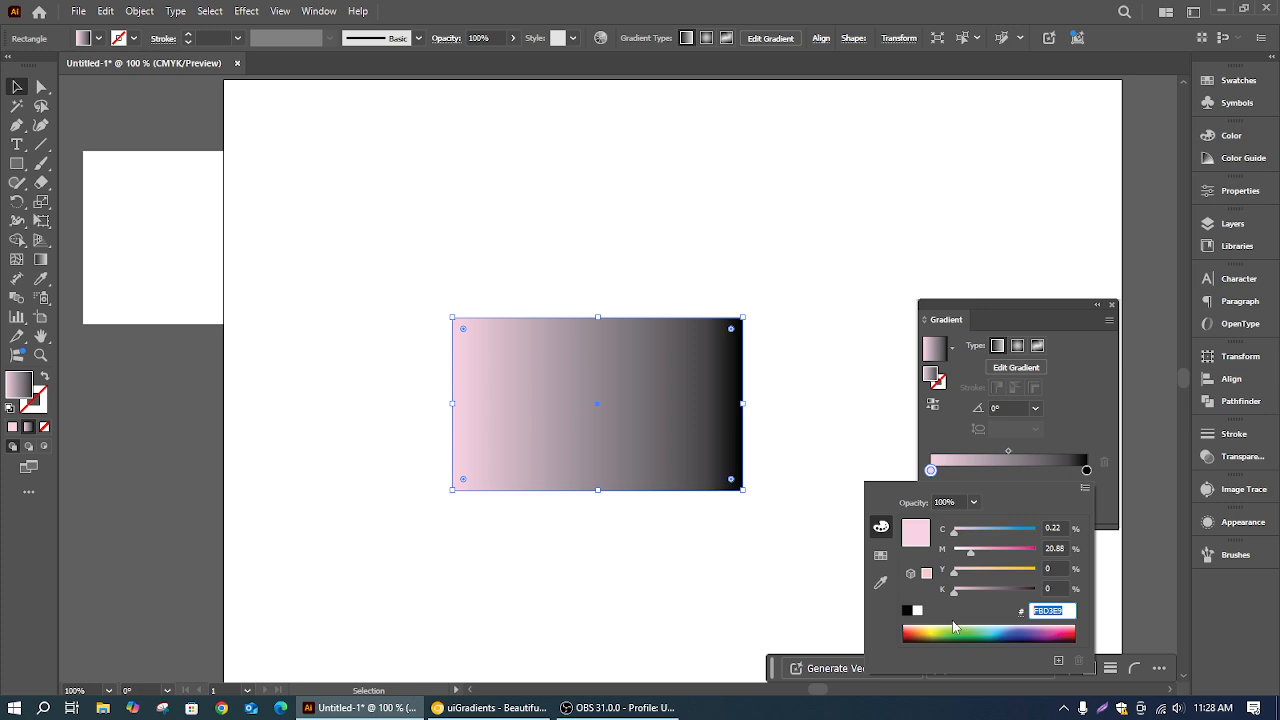
key(ctrl+v)
click(1100, 422)
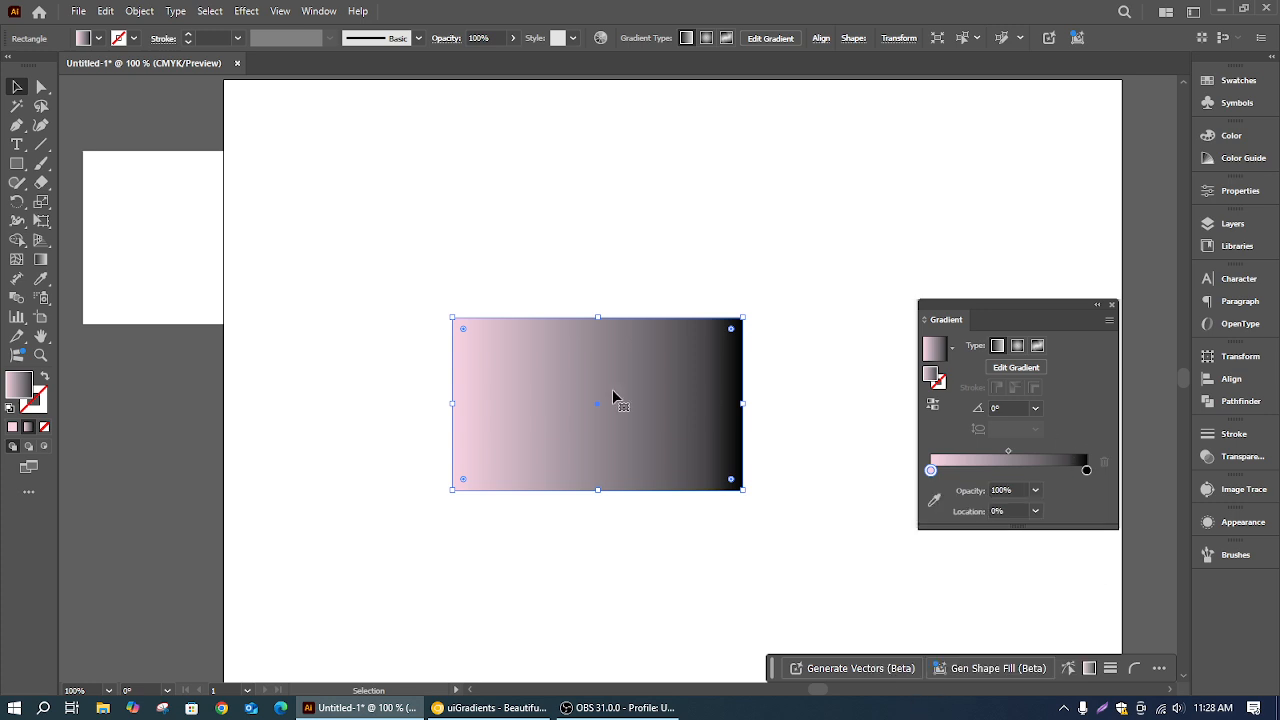
Copy the second Cherryblossoms color #bb377d from uiGradients in Chrome and apply it to the gradient's black end stop in Illustrator
click(550, 707)
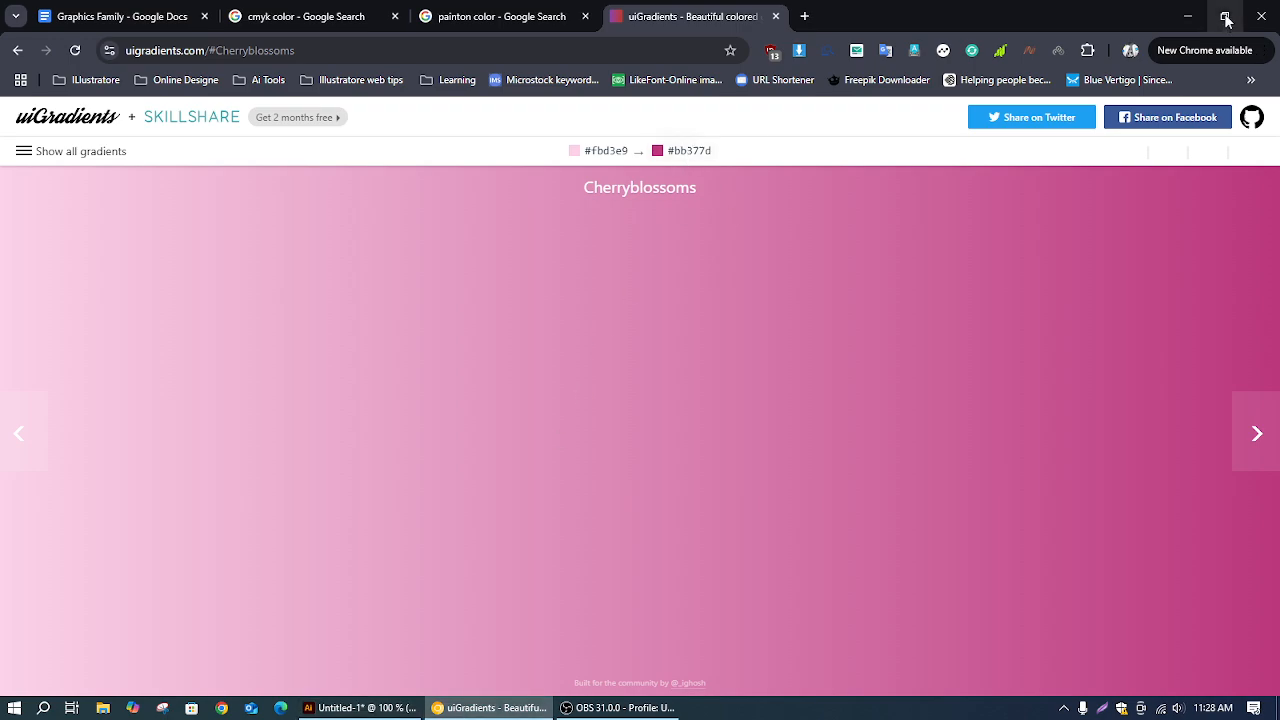
click(1188, 16)
double_click(1087, 471)
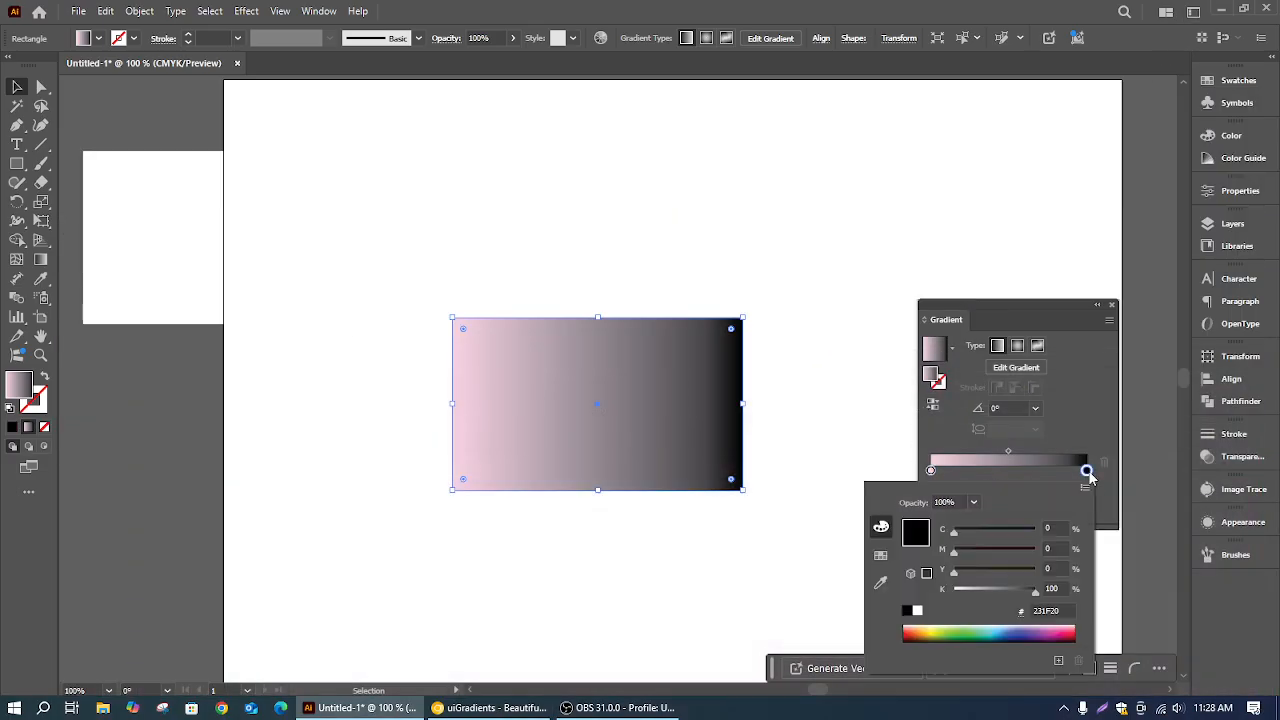
click(1065, 609)
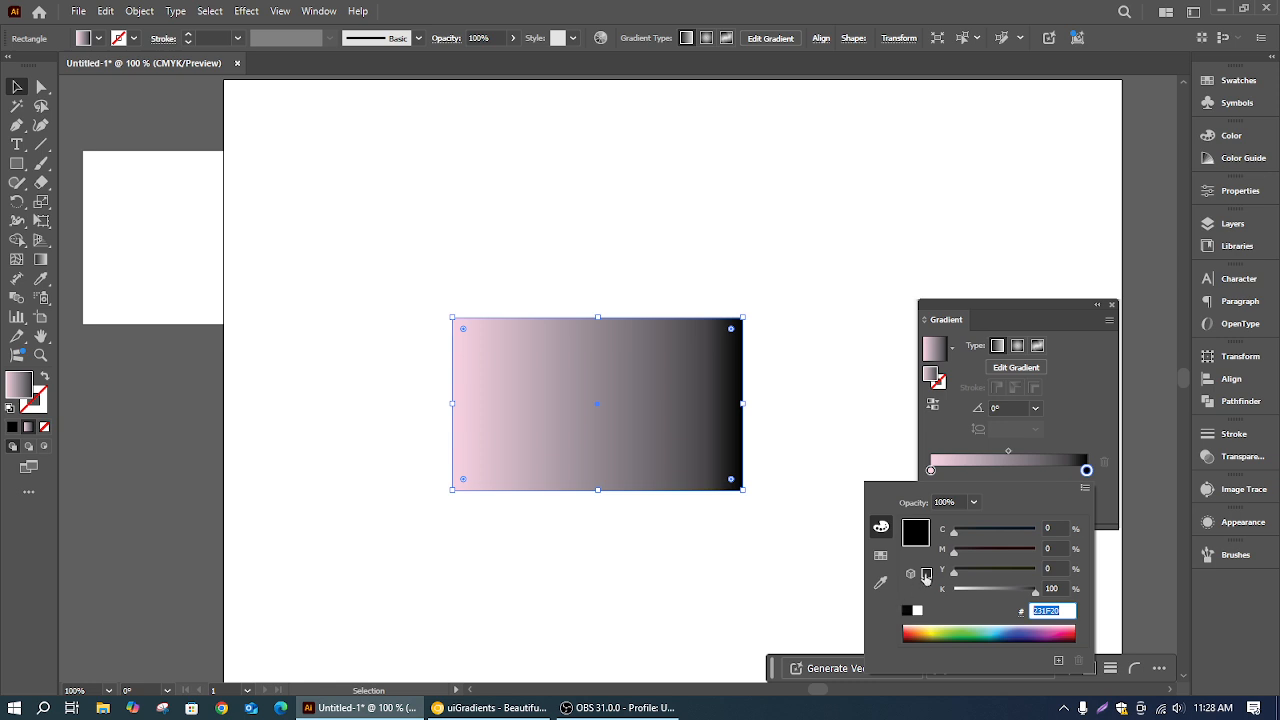
key(ctrl+v)
key(Return)
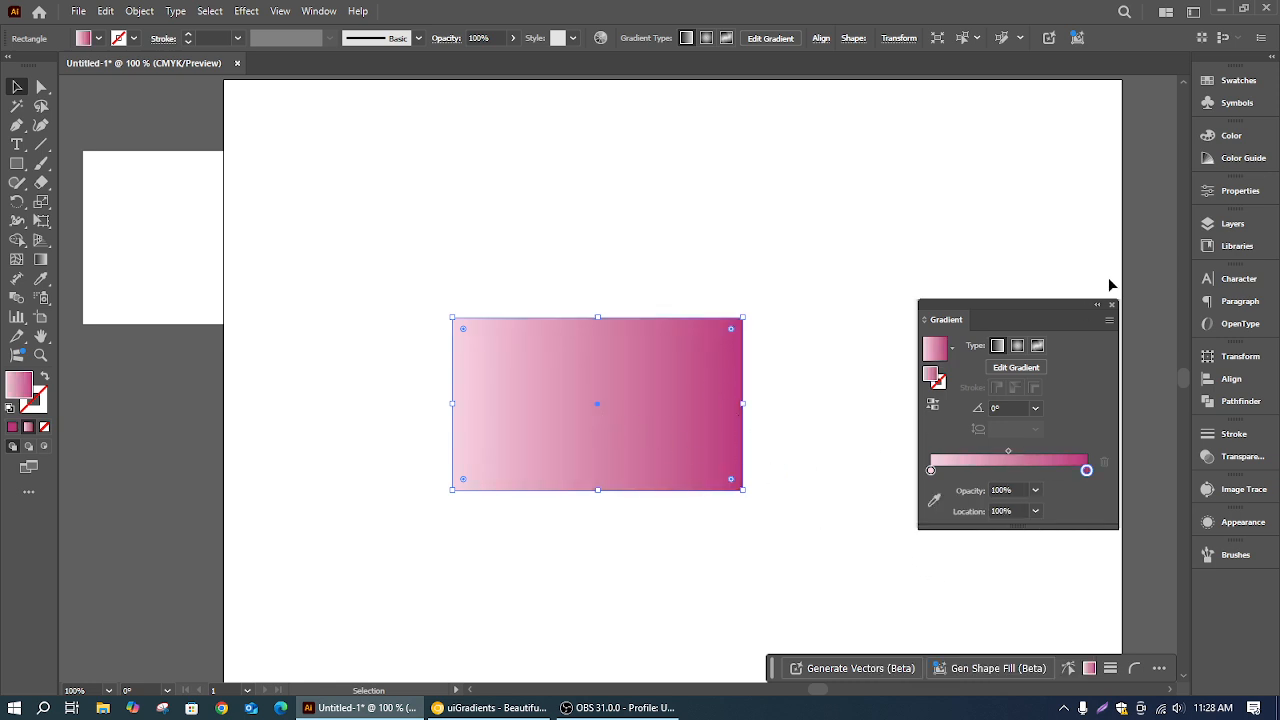
Dock the floating Gradient panel below Brushes and move the pink gradient rectangle toward the upper middle of the artboard
drag(1067, 314, 1236, 587)
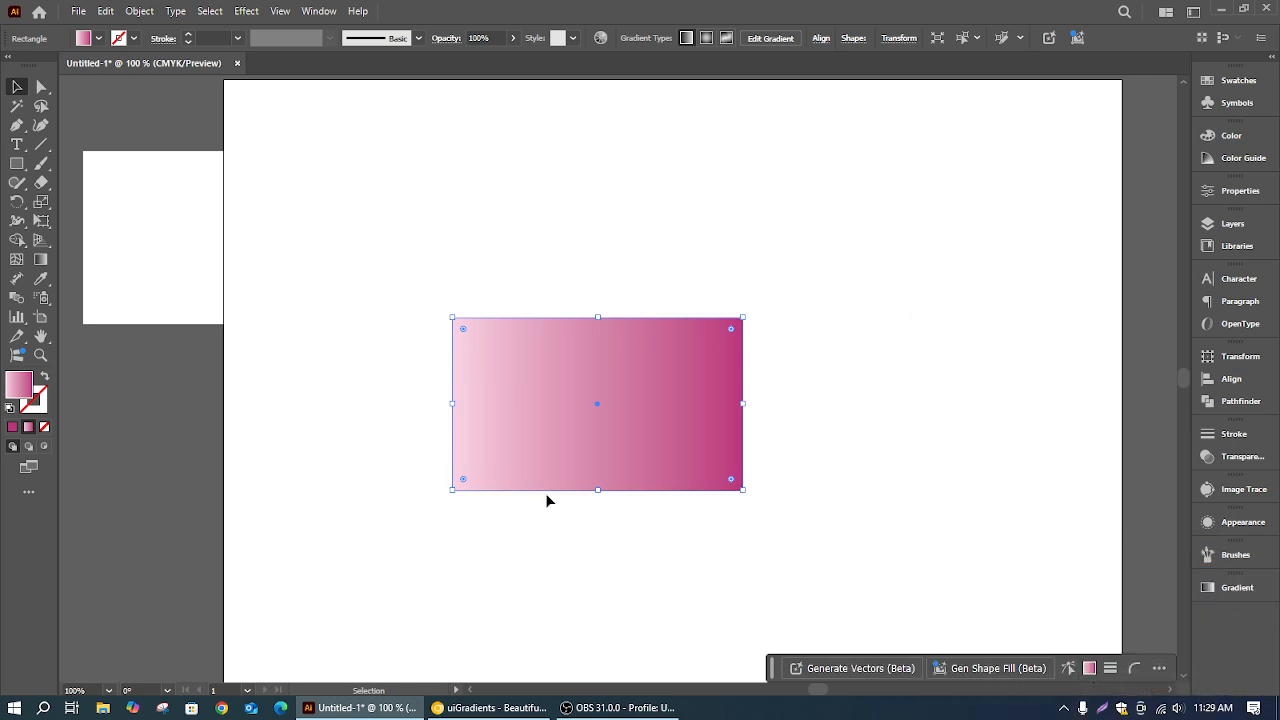
click(451, 238)
drag(737, 515, 739, 513)
drag(654, 432, 743, 316)
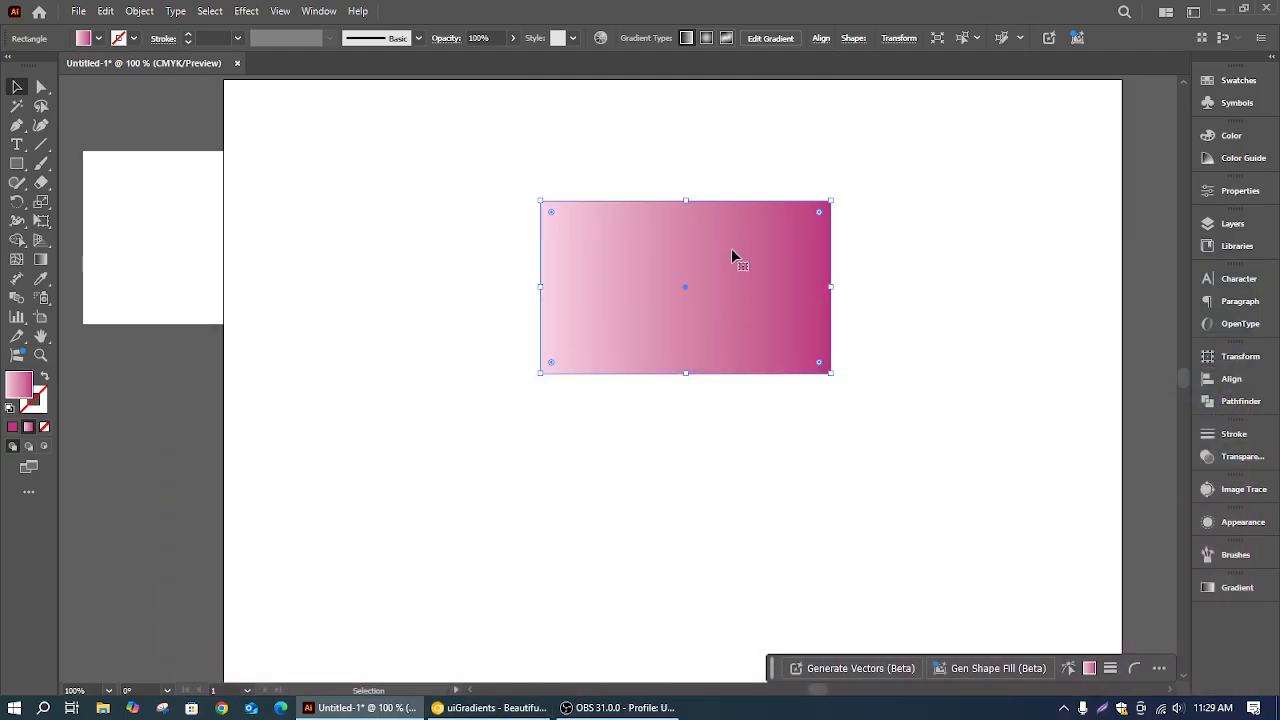
drag(731, 252, 677, 281)
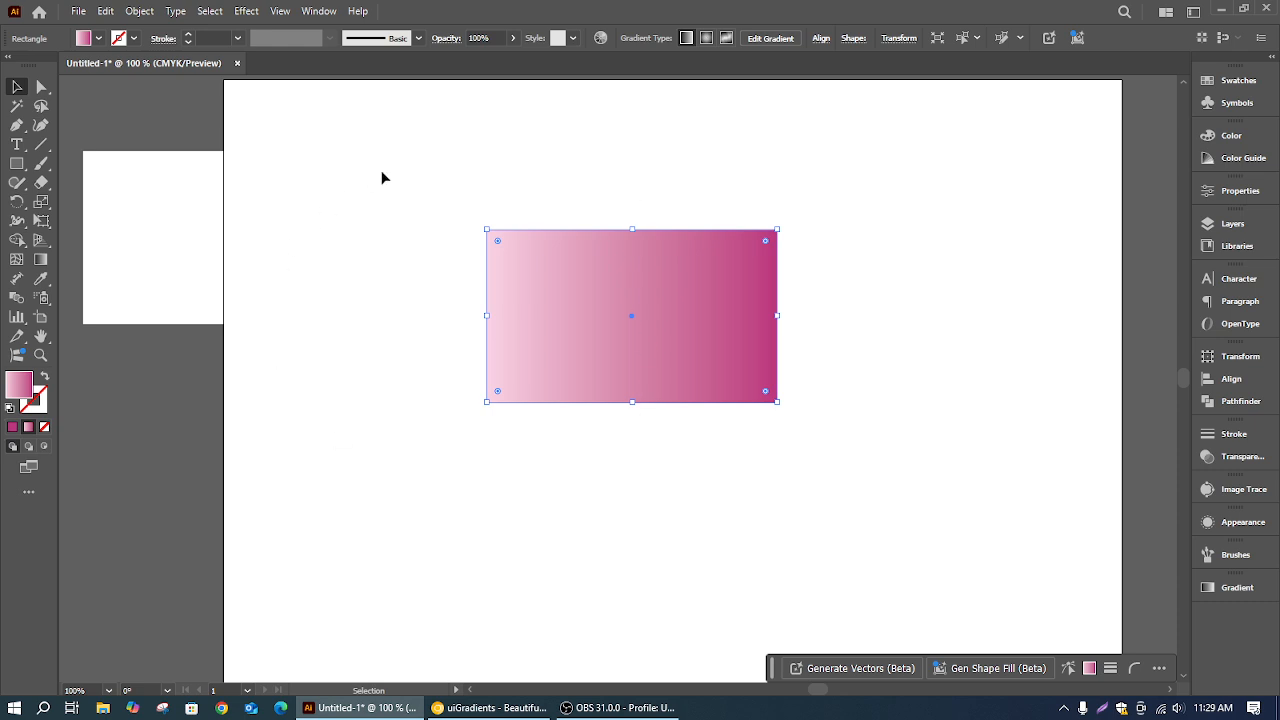
Try the radial gradient type on the rectangle, return to linear, and reverse the gradient's colors back and forth
click(1240, 590)
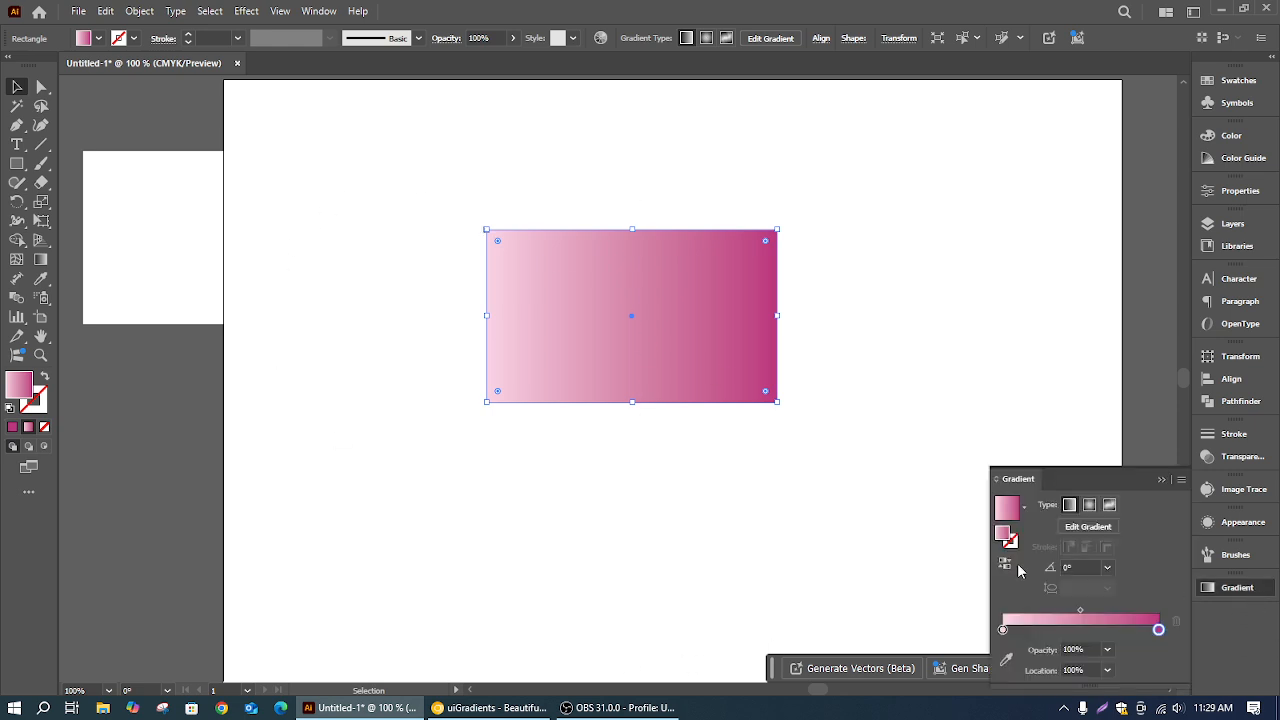
click(1088, 508)
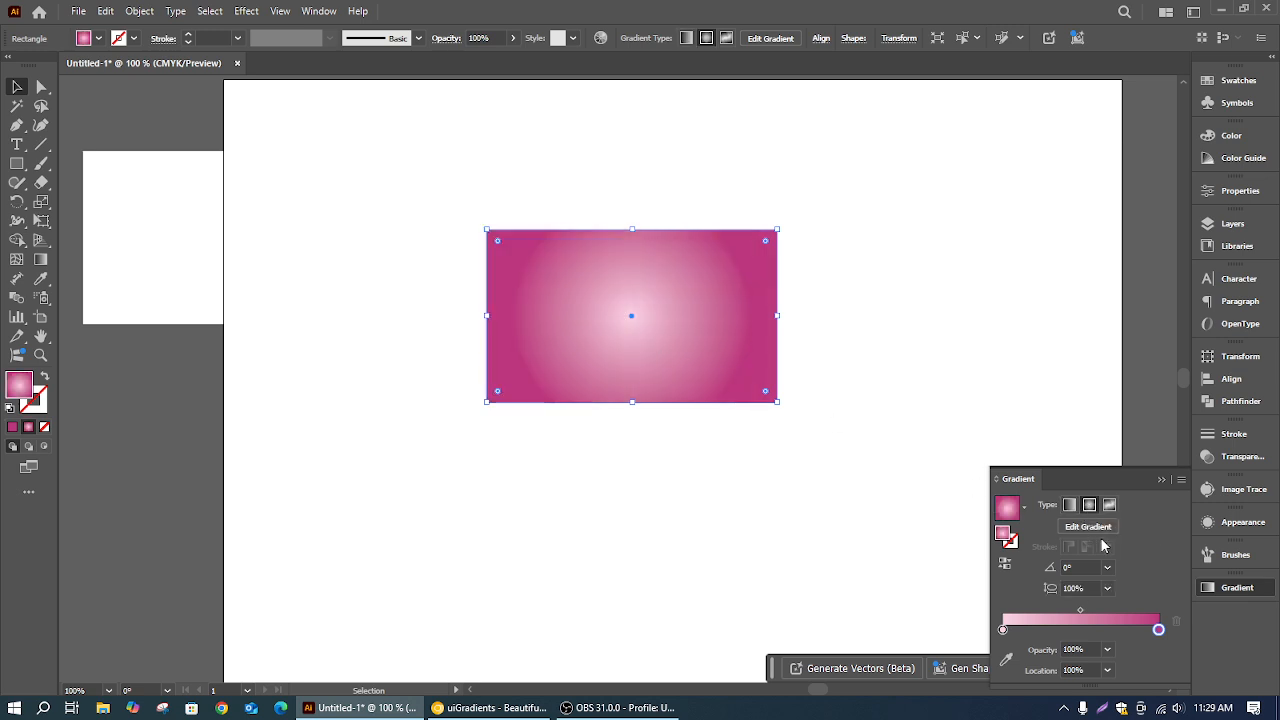
click(1070, 505)
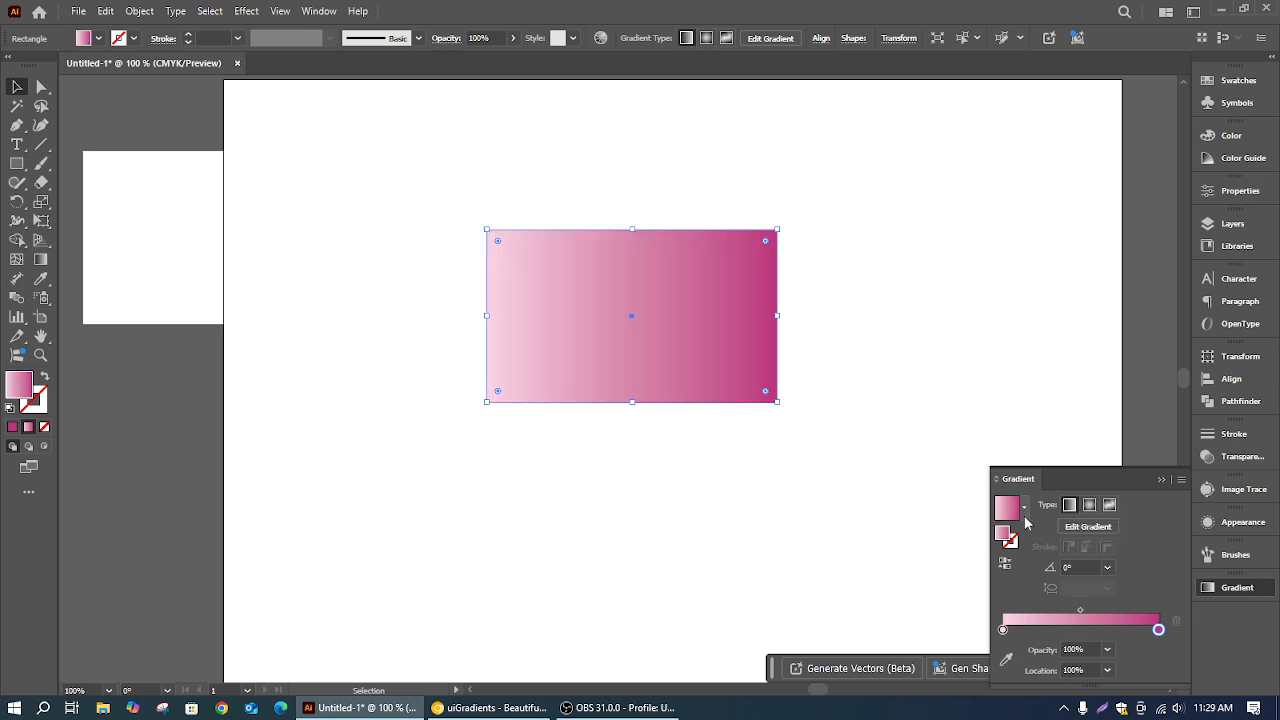
click(1005, 566)
click(1005, 566)
click(1005, 566)
click(1005, 566)
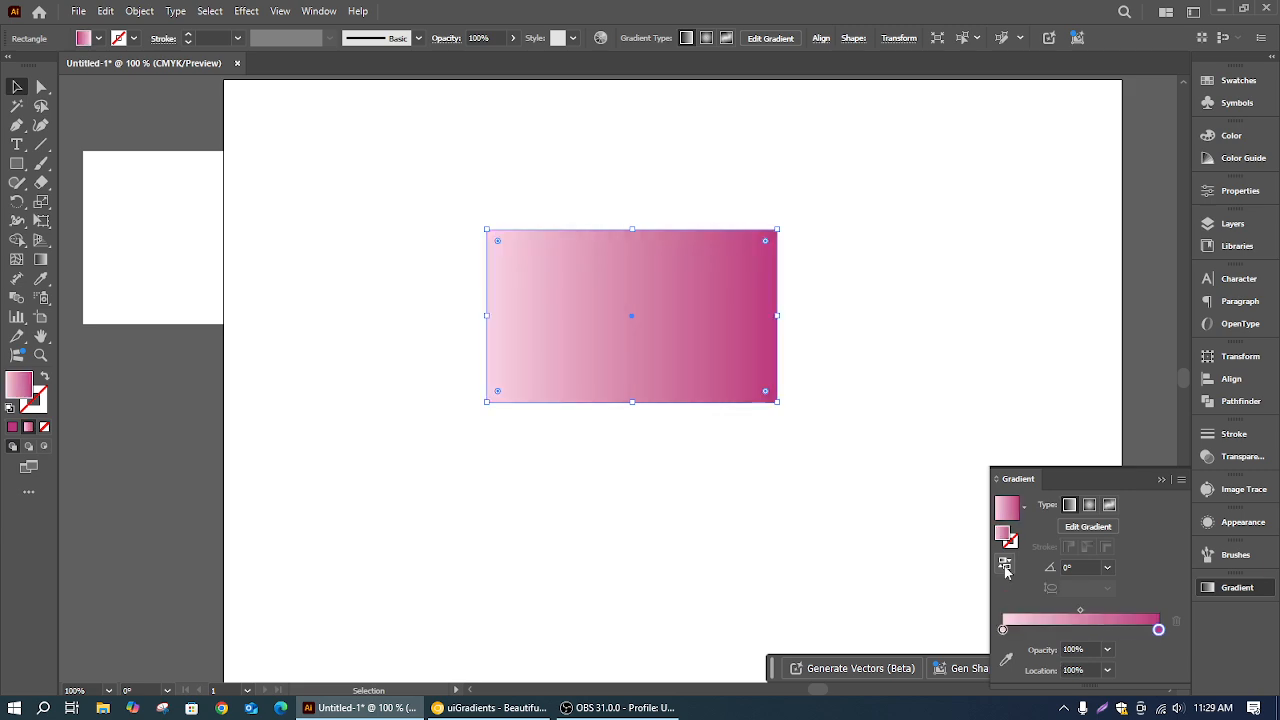
Try linear gradient angles of 180° and 60° on the rectangle
click(1107, 567)
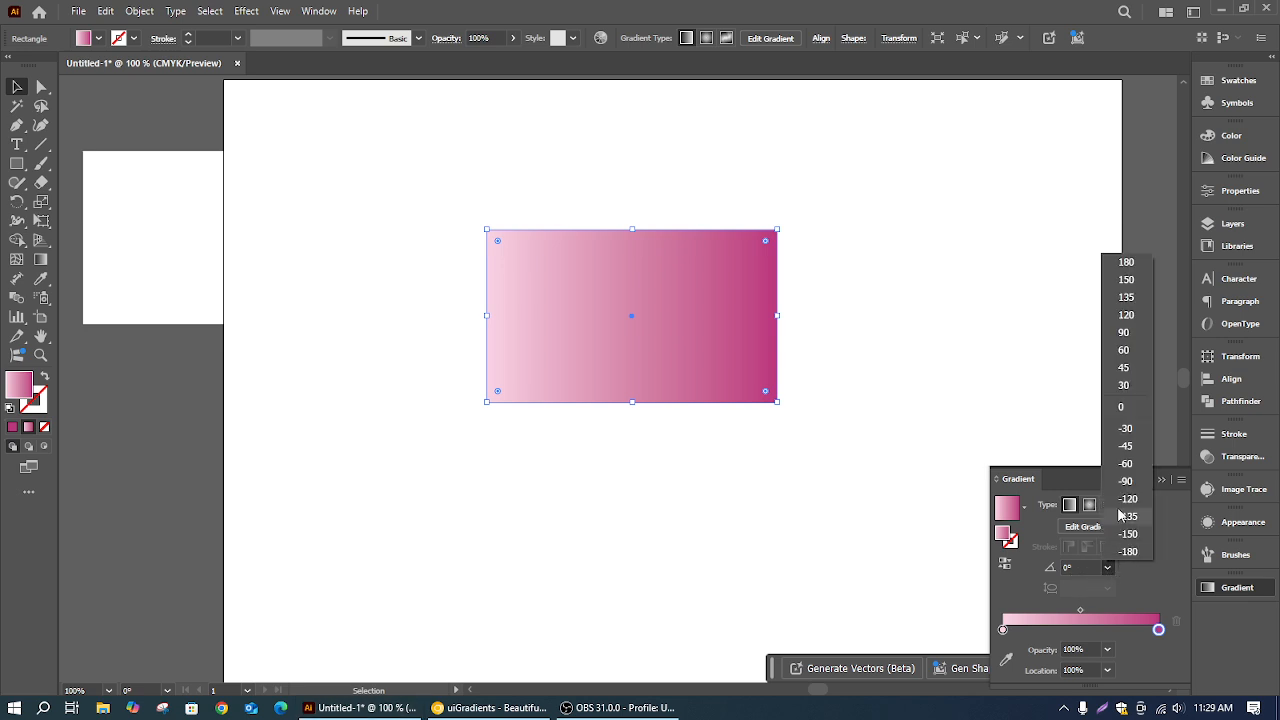
click(1126, 263)
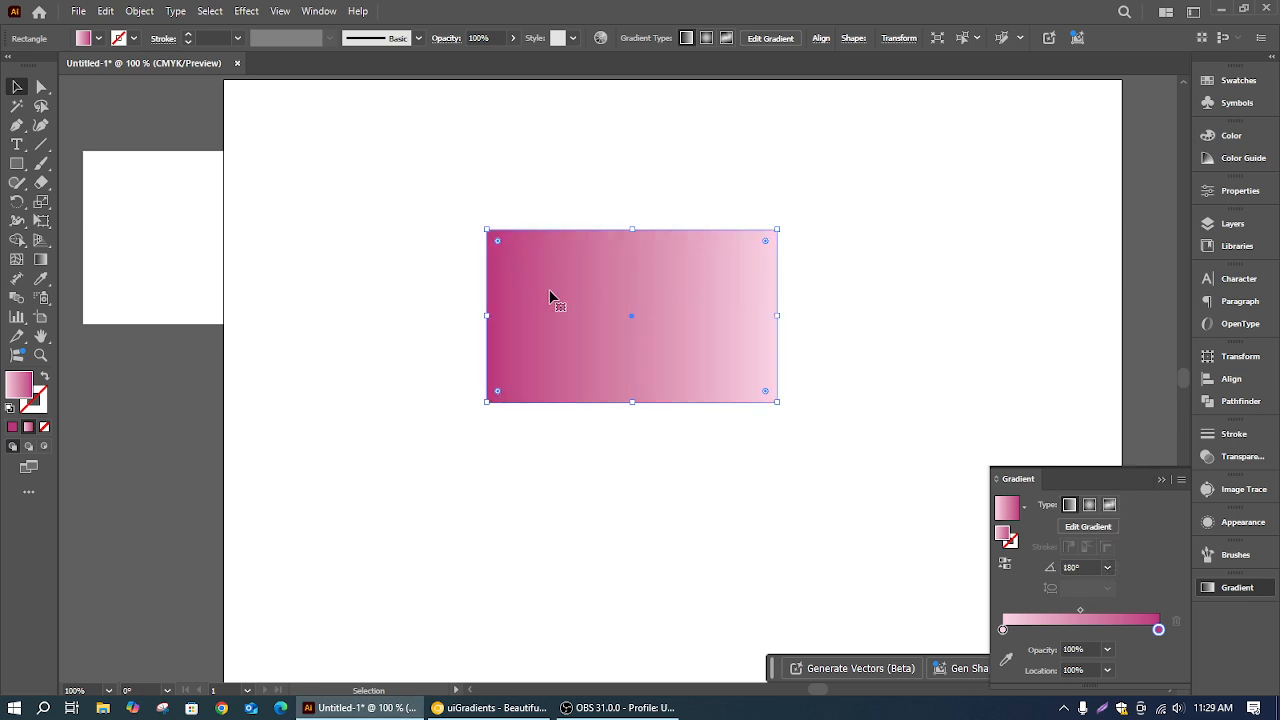
click(1107, 567)
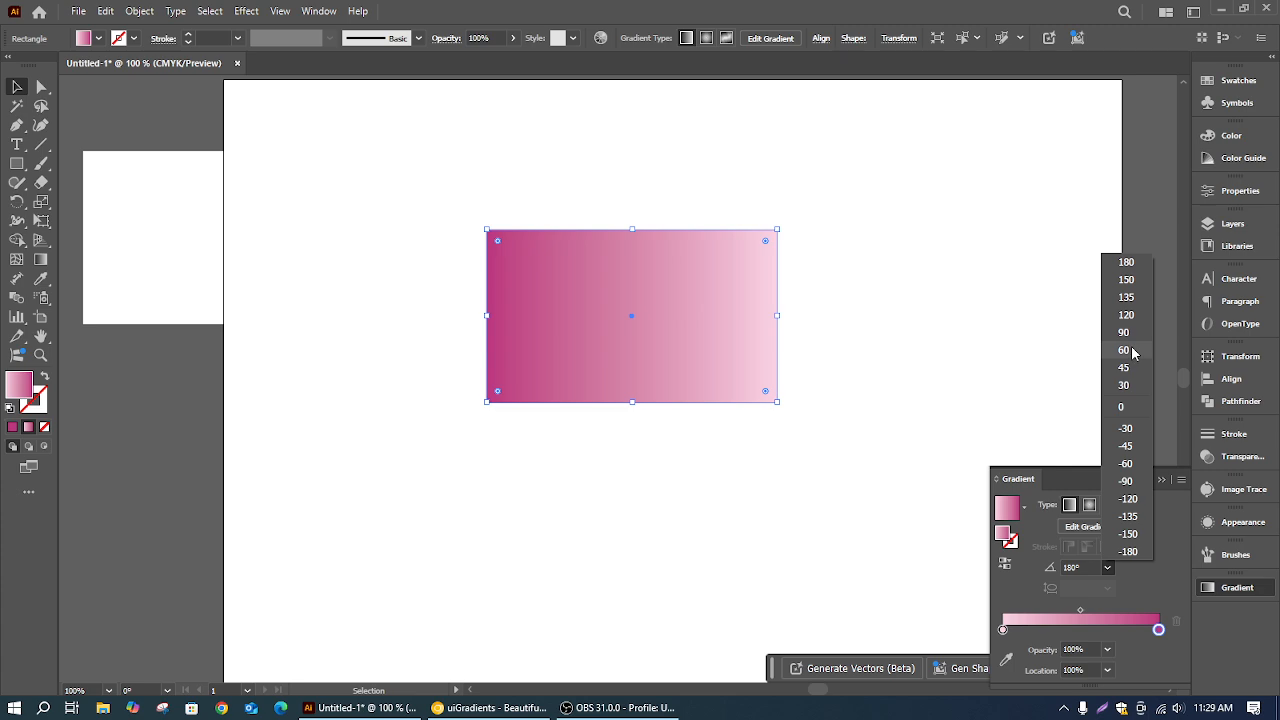
click(1124, 350)
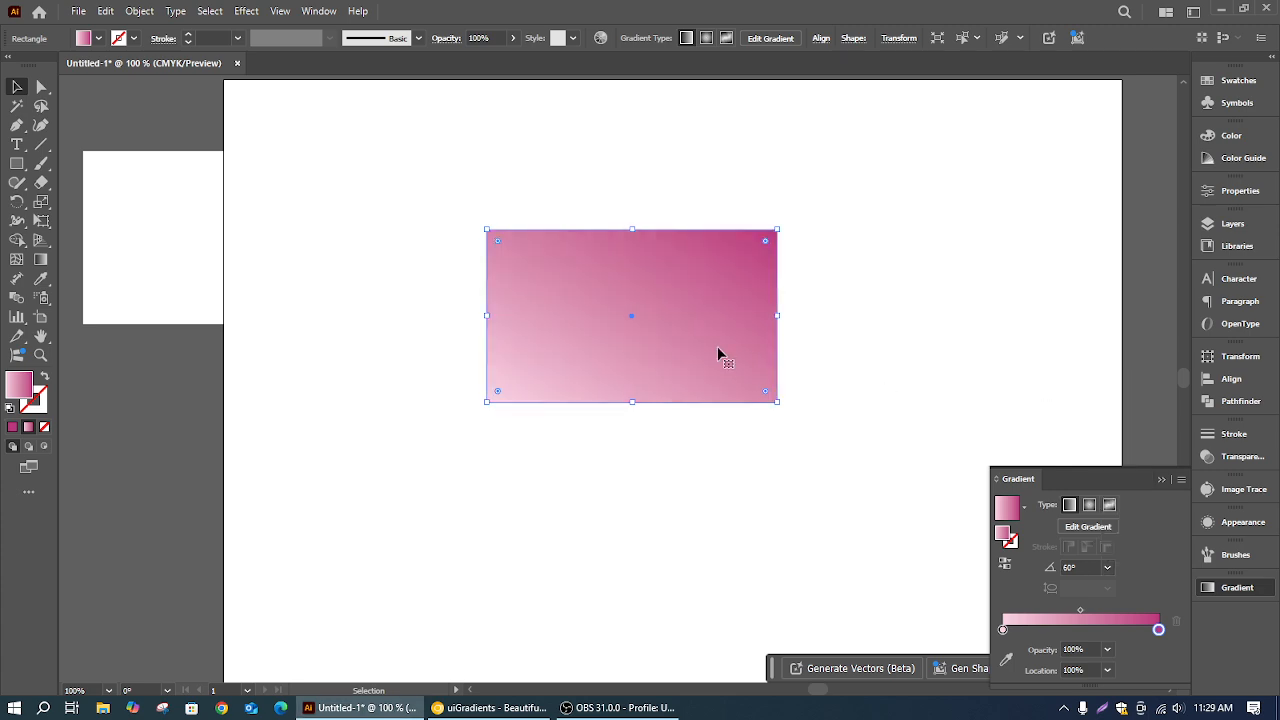
Redraw the rectangle's gradient with the Gradient tool, ending with a nearly vertical upward direction of about 87°
click(40, 262)
mouse_move(599, 181)
mouse_down()
mouse_move(668, 300)
mouse_move(674, 366)
mouse_move(654, 371)
mouse_up()
mouse_move(670, 201)
mouse_down()
mouse_move(632, 276)
mouse_move(649, 281)
mouse_up()
drag(481, 213, 667, 350)
drag(599, 474, 634, 241)
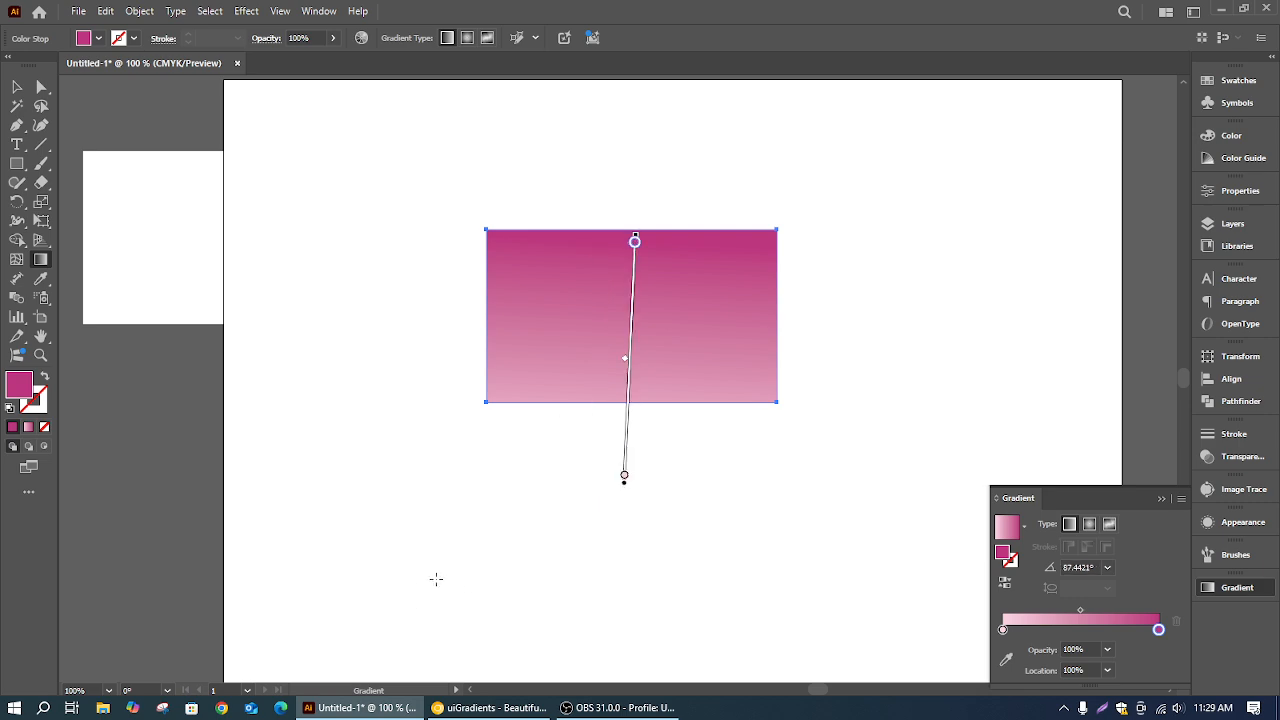
Move the dark pink color stop to about 86% along the gradient and shift the midpoint toward it
mouse_move(636, 246)
mouse_down()
mouse_move(620, 338)
mouse_move(633, 275)
mouse_up()
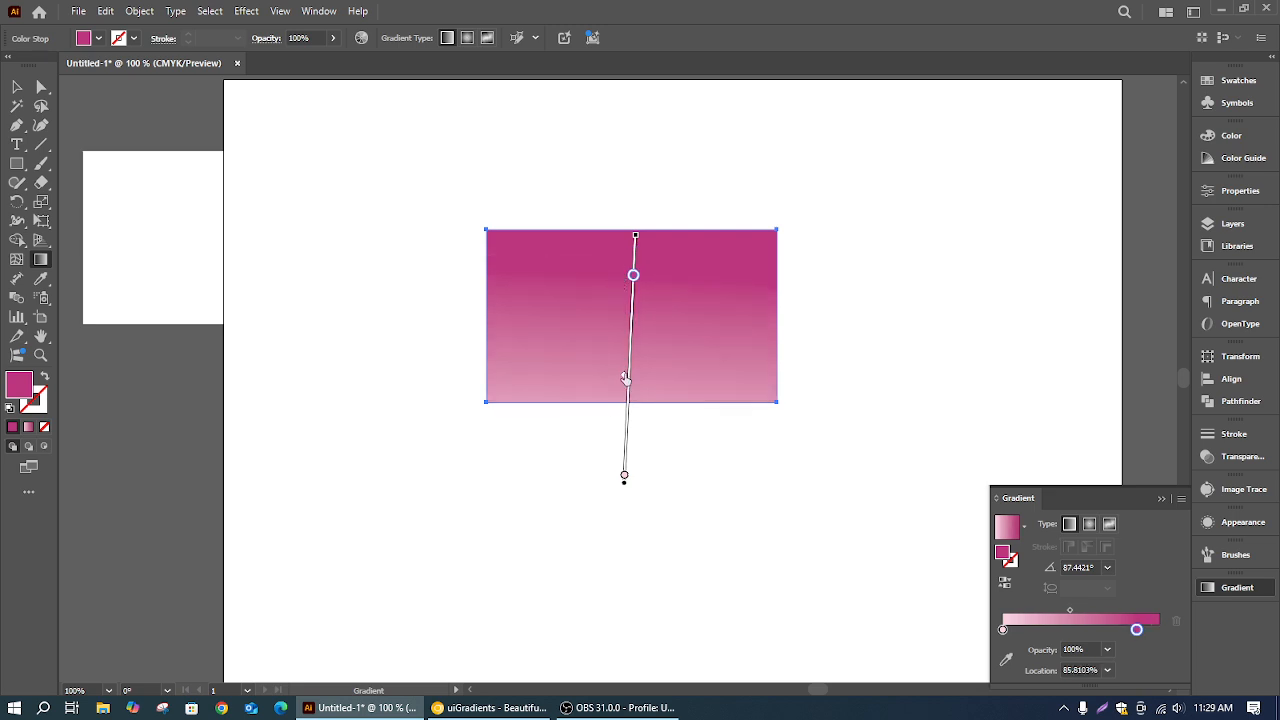
mouse_move(624, 378)
mouse_down()
mouse_move(626, 329)
mouse_move(625, 345)
mouse_up()
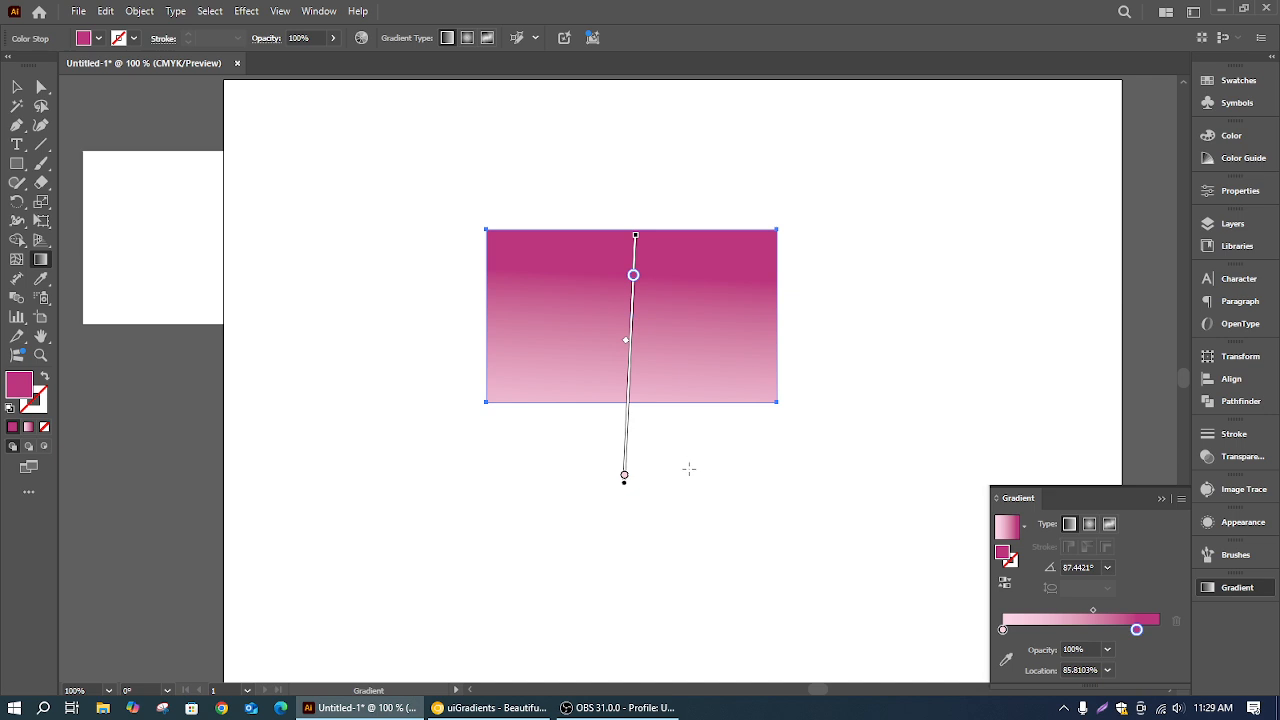
click(16, 87)
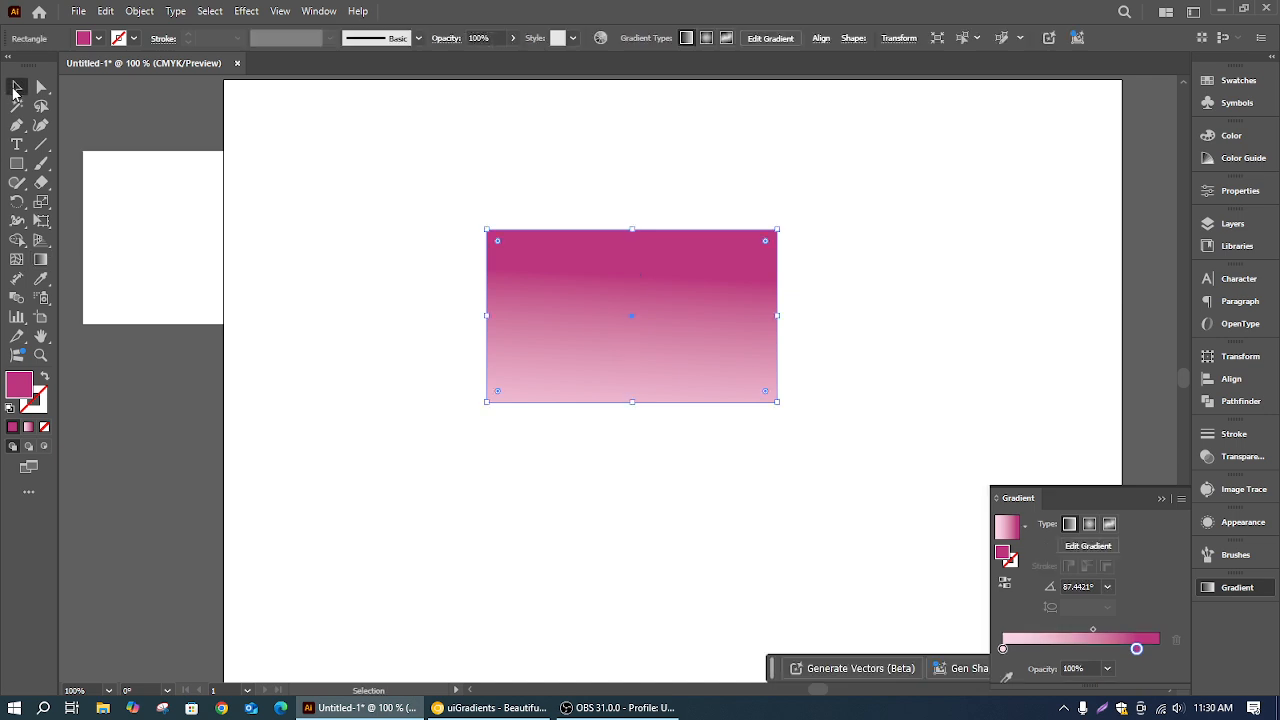
Switch to uiGradients in Chrome and copy the Cherryblossoms page address
click(490, 707)
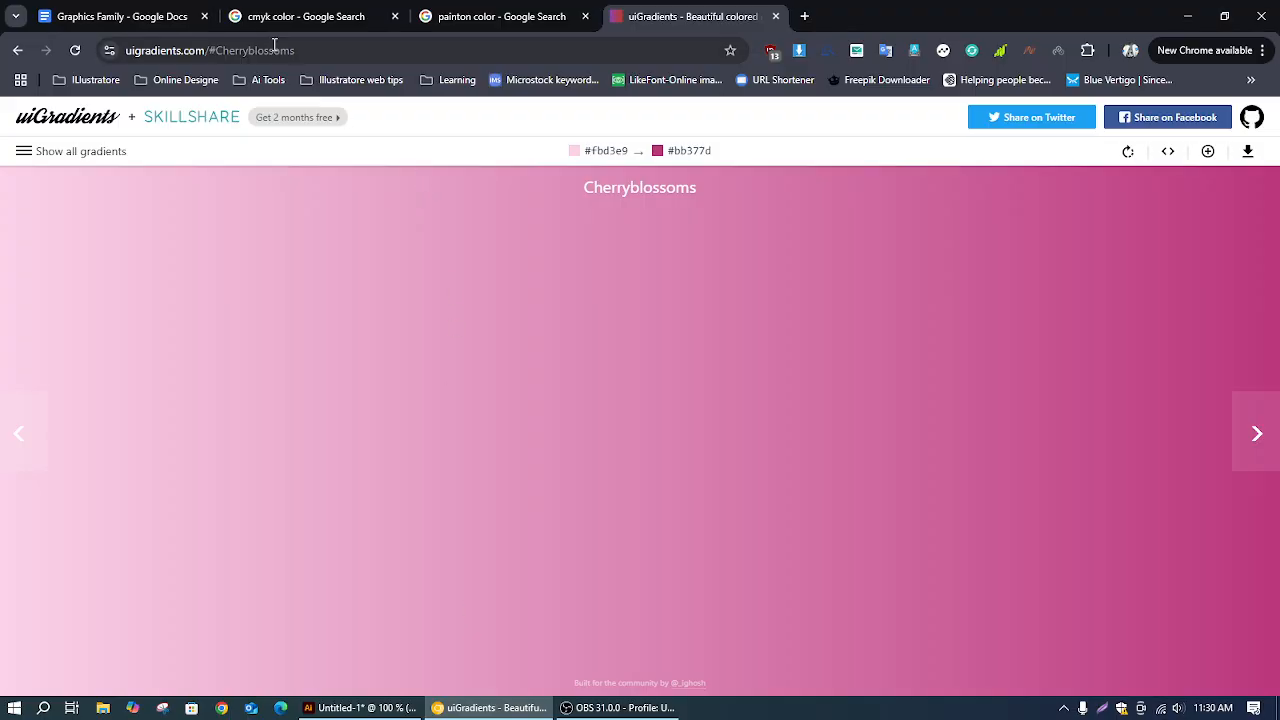
click(311, 45)
click(88, 114)
click(315, 46)
key(ctrl+c)
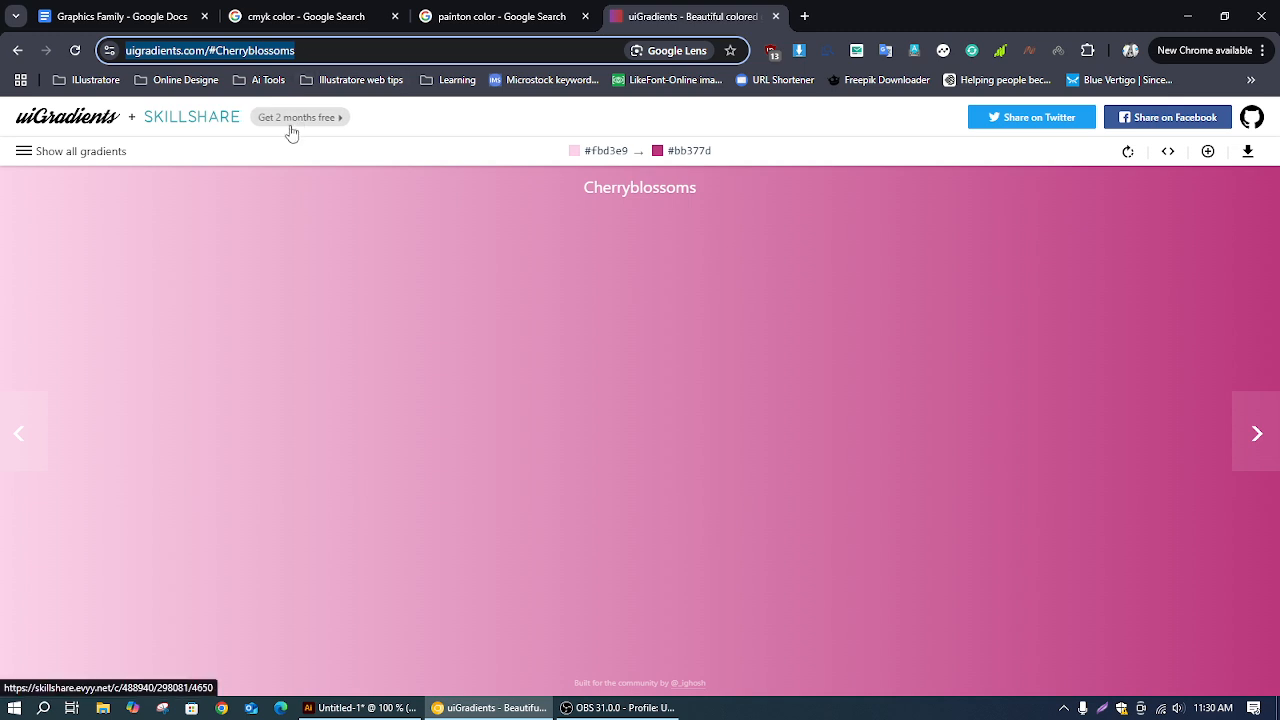
Paste the uiGradients Cherryblossoms address under Class-07 in the Graphics Family document and return to the uiGradients page
click(110, 16)
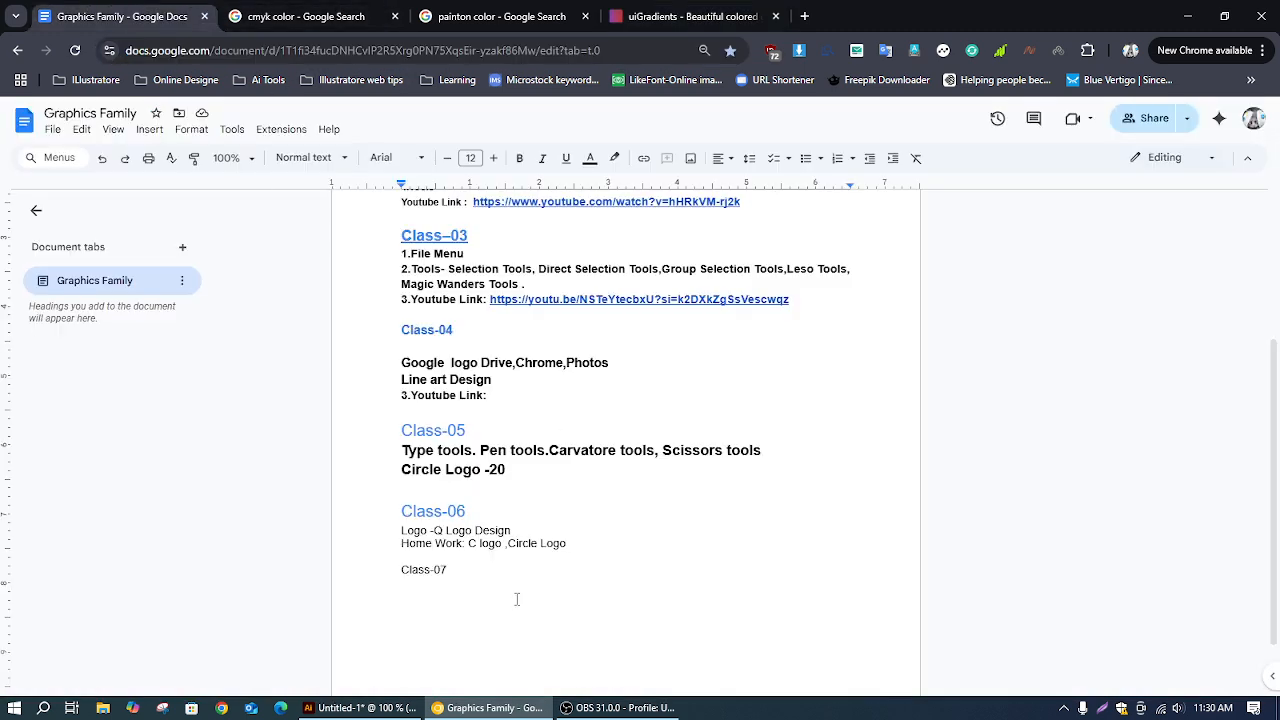
key(ctrl+v)
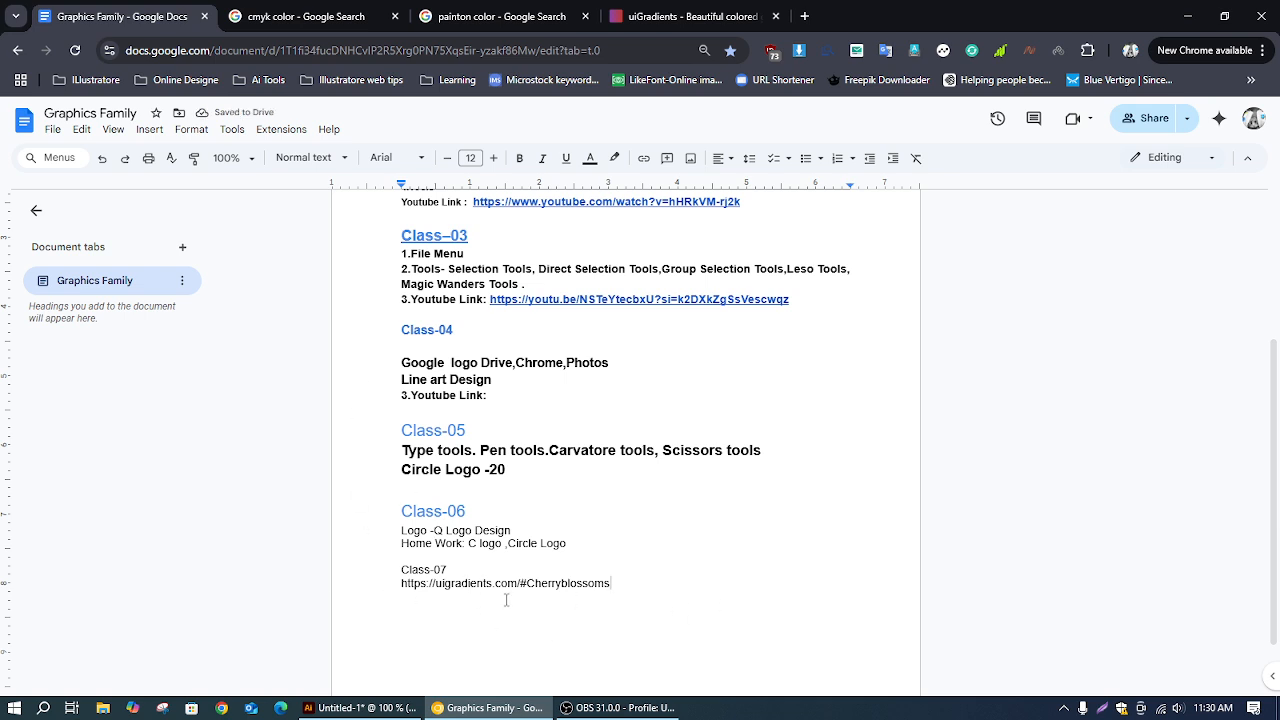
click(323, 8)
key(ctrl+Tab)
key(ctrl+Tab)
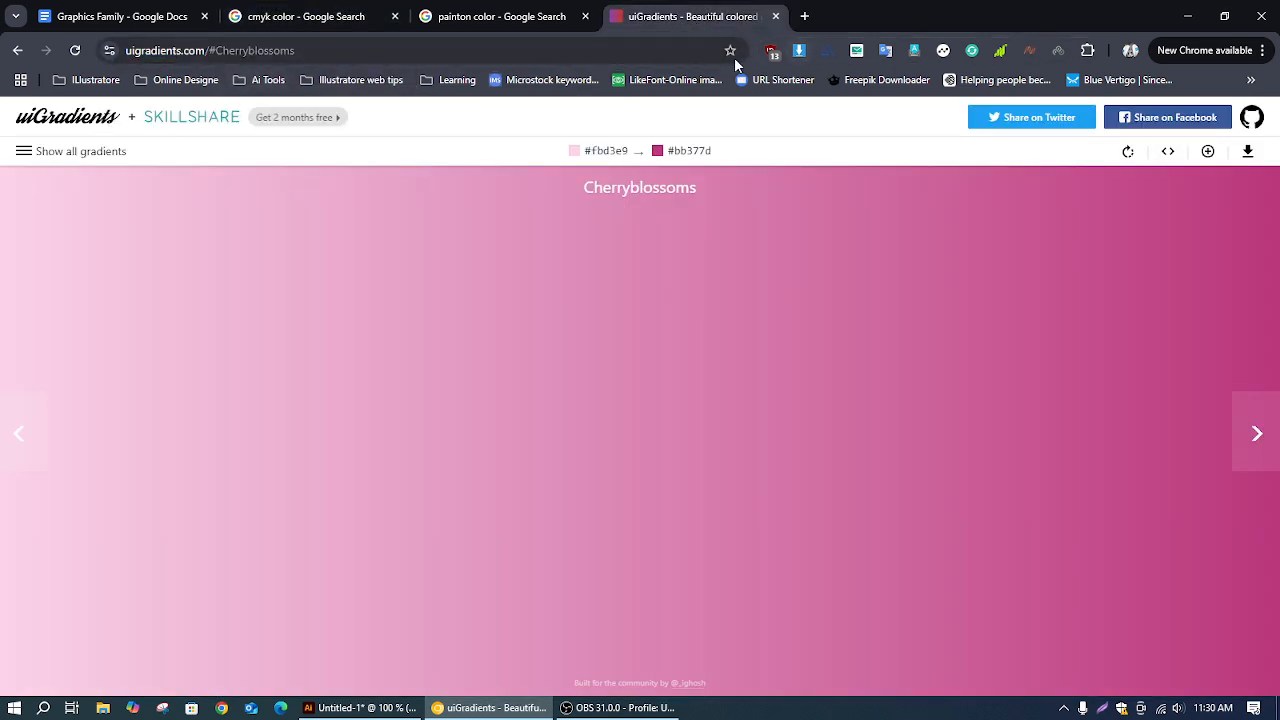
Look through the bookmark folders and open the bookmarked Adobe Color wheel page
click(30, 51)
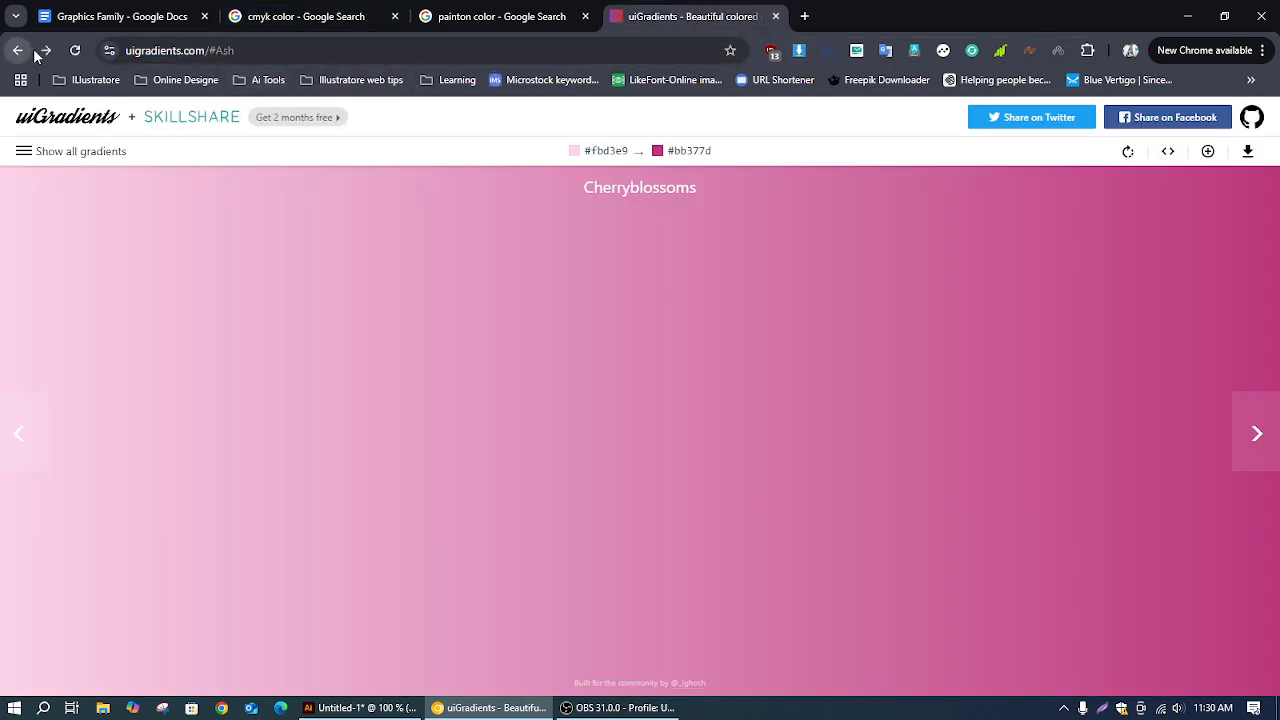
click(350, 80)
mouse_move(237, 82)
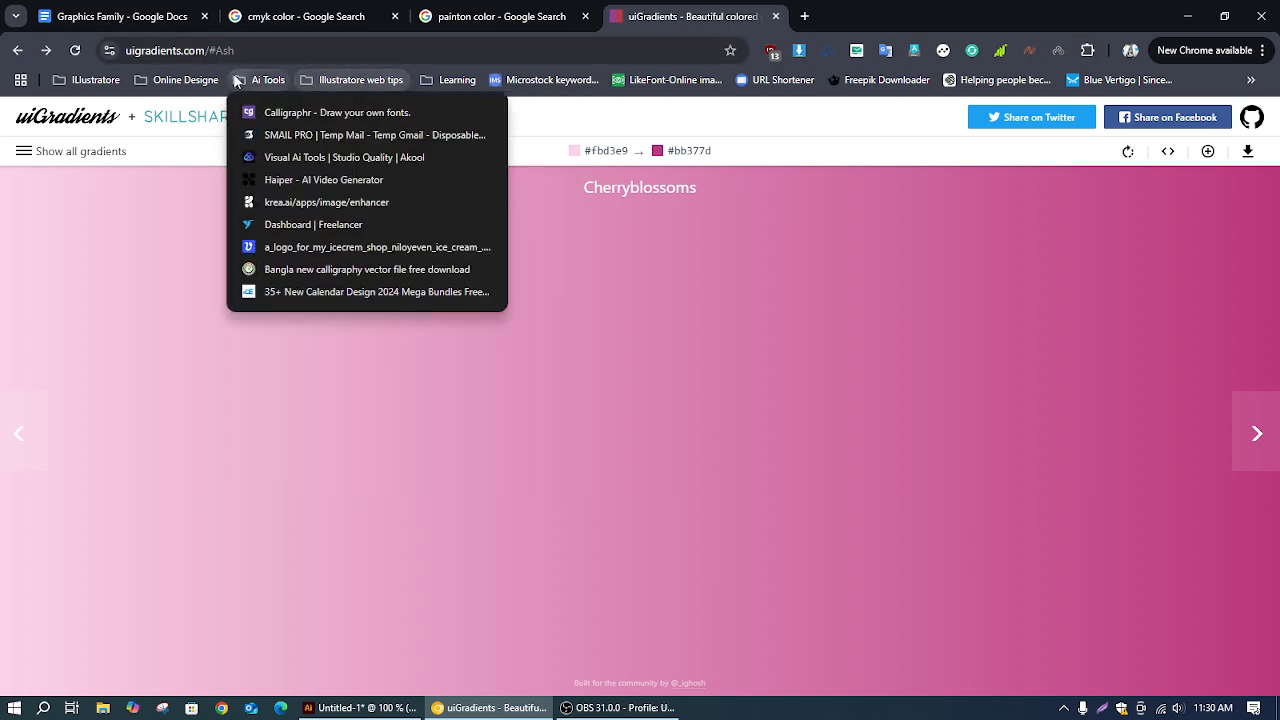
mouse_move(194, 88)
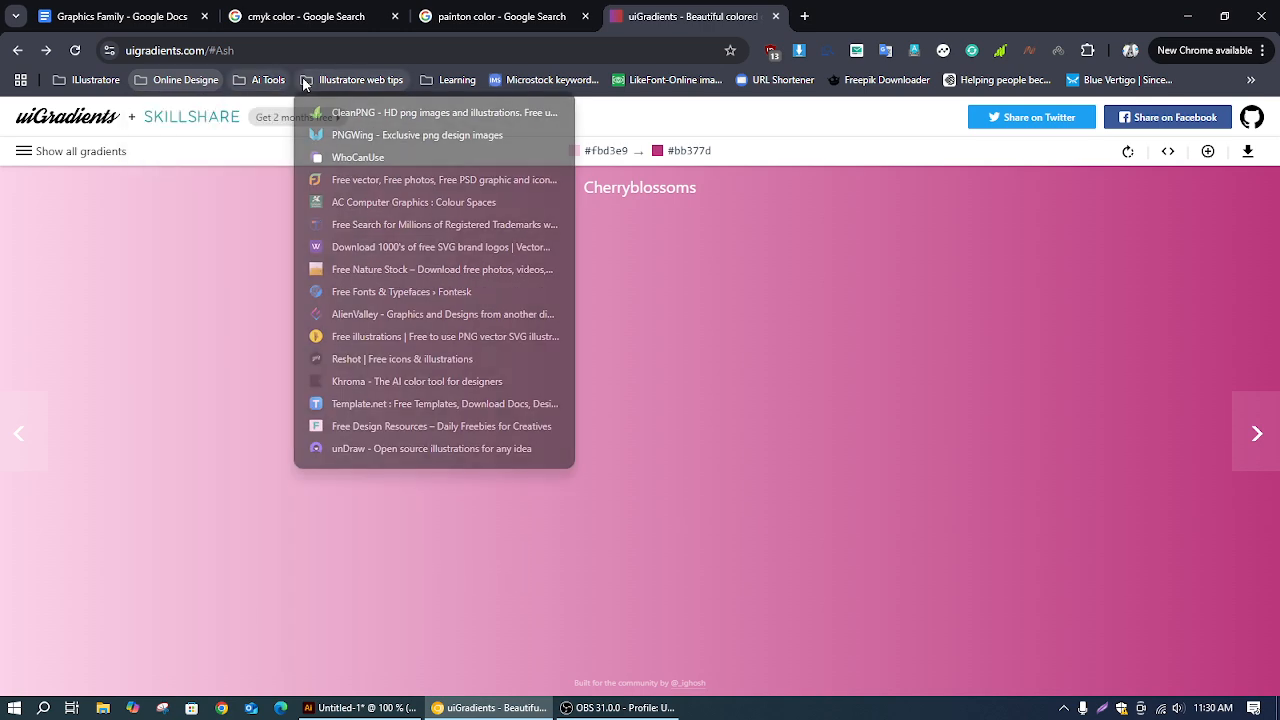
mouse_move(334, 80)
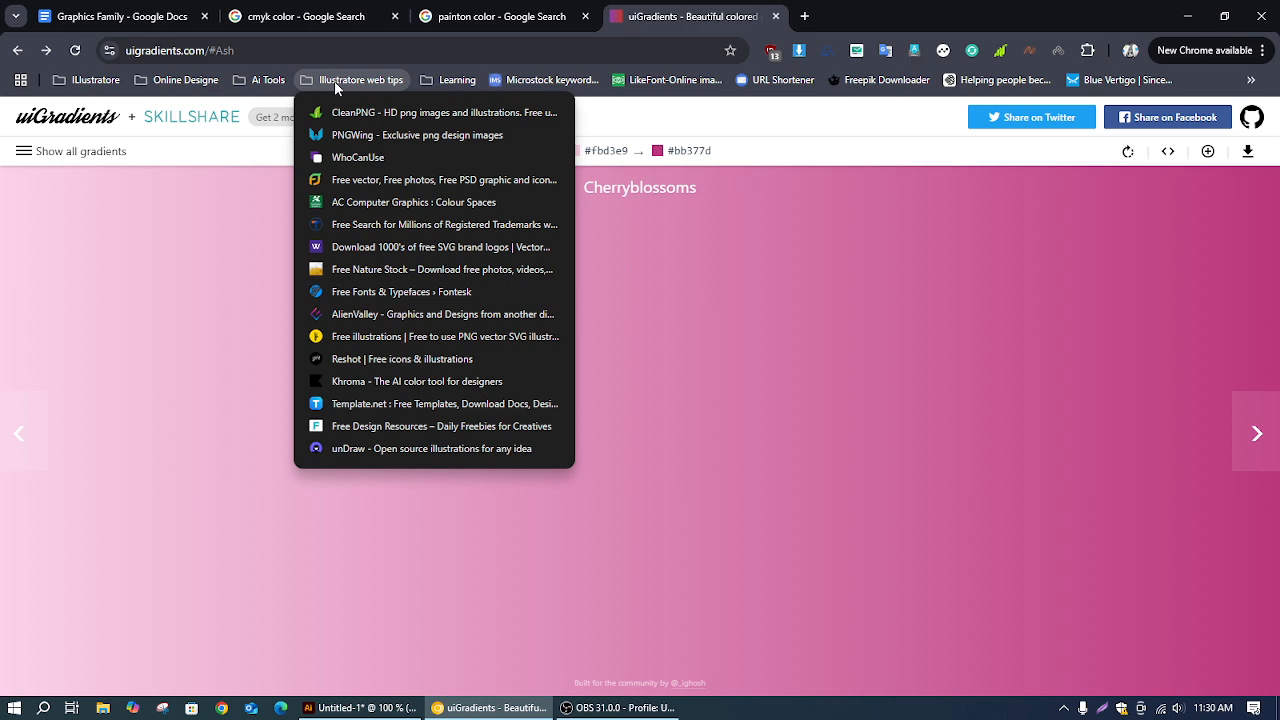
mouse_move(90, 80)
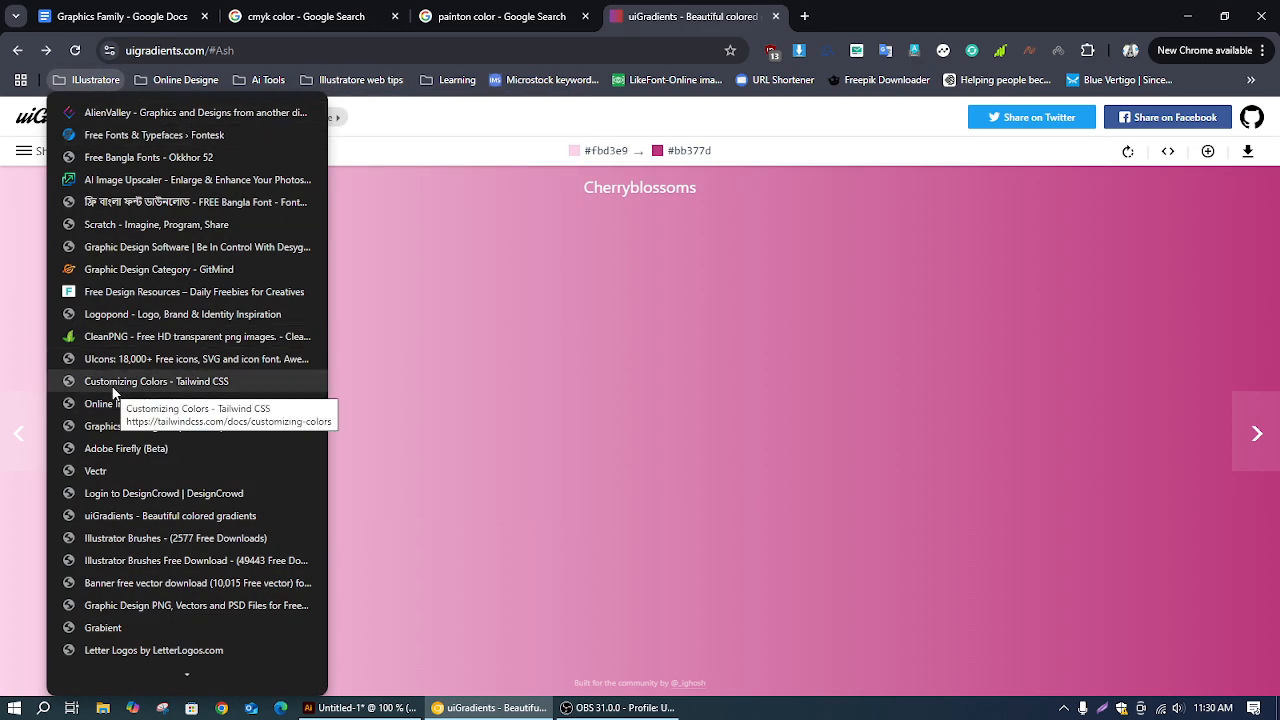
scroll(111, 432, down, 5)
scroll(97, 633, down, 2)
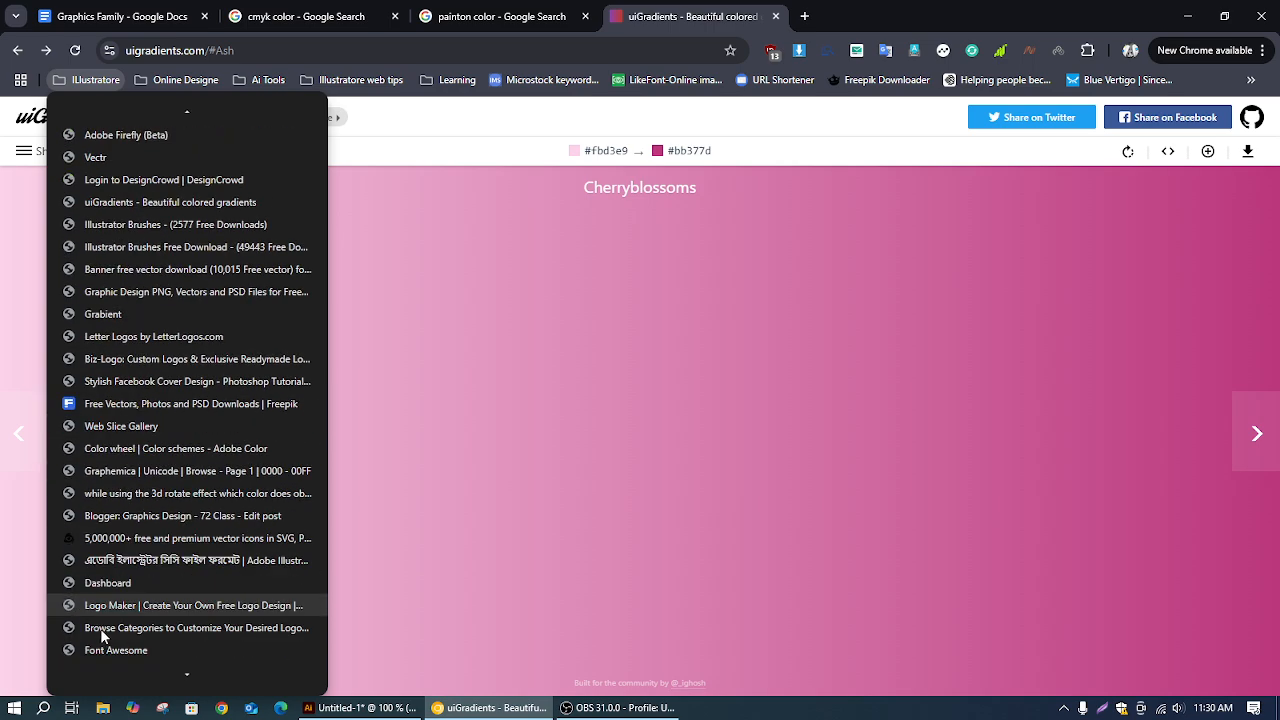
click(178, 449)
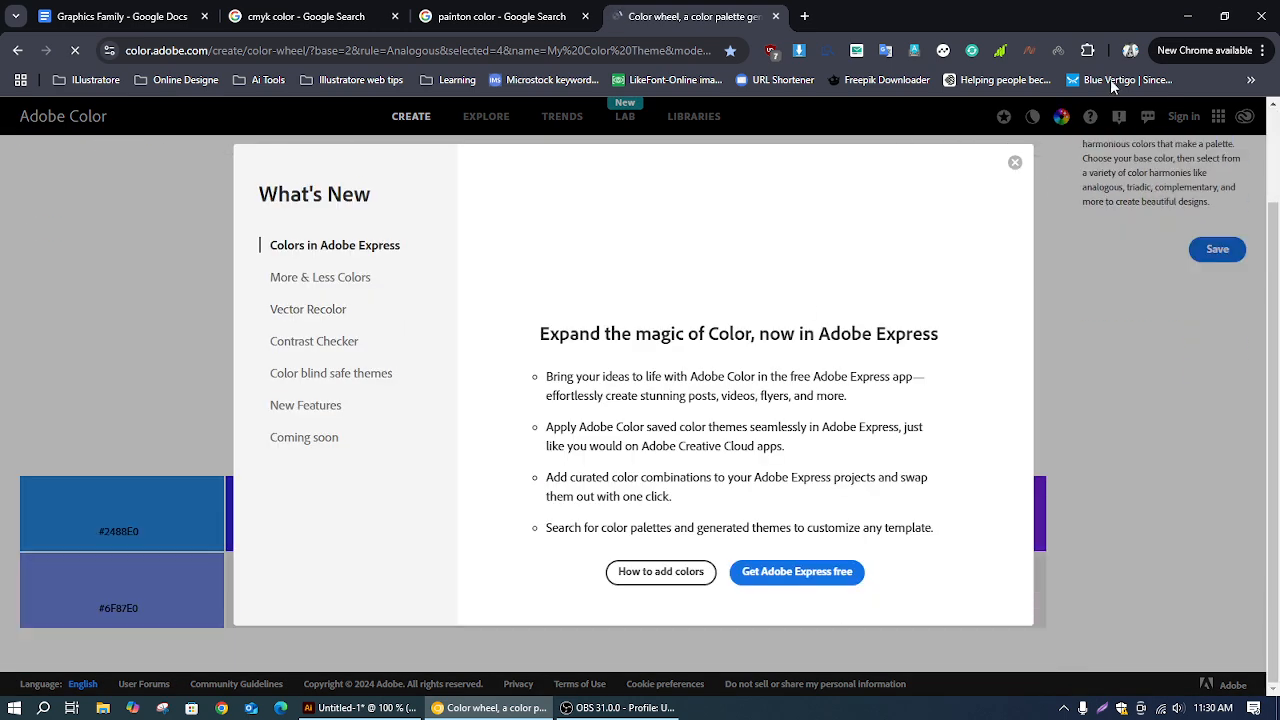
Dismiss the What's New and sign-in pop-ups, and examine Adobe Color's color mode and color harmony options
click(1014, 163)
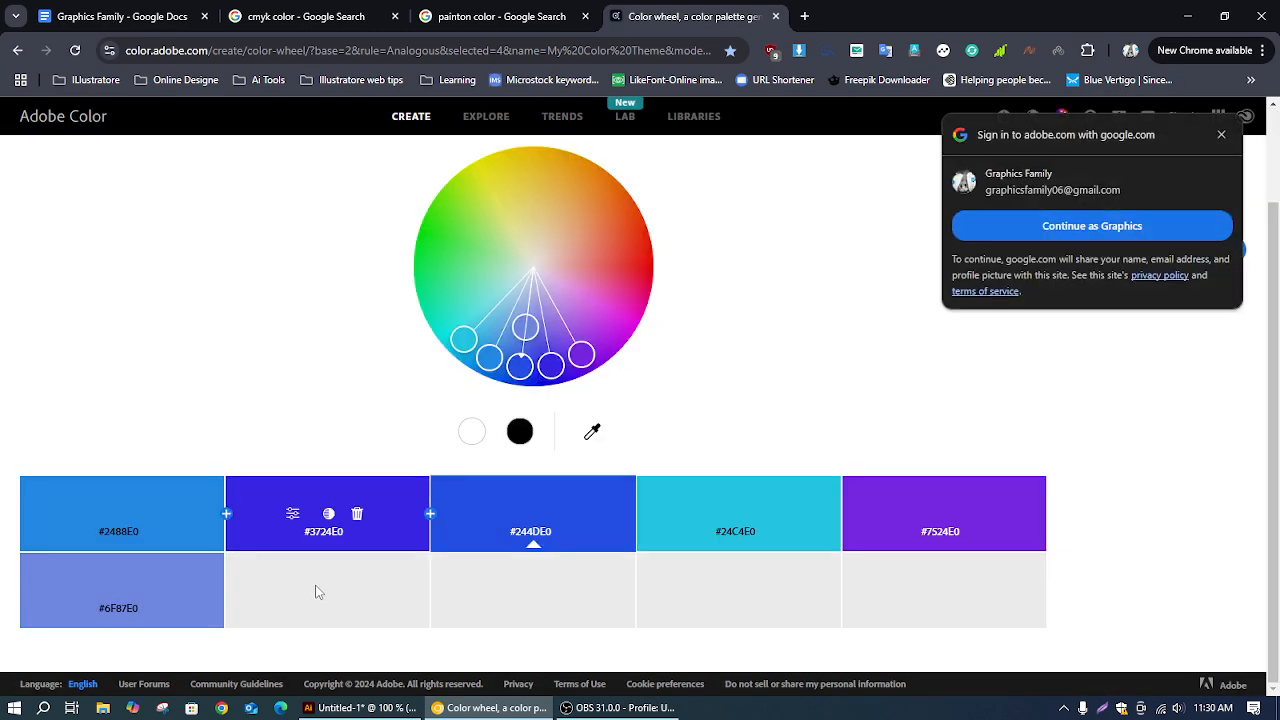
scroll(597, 435, up, 1)
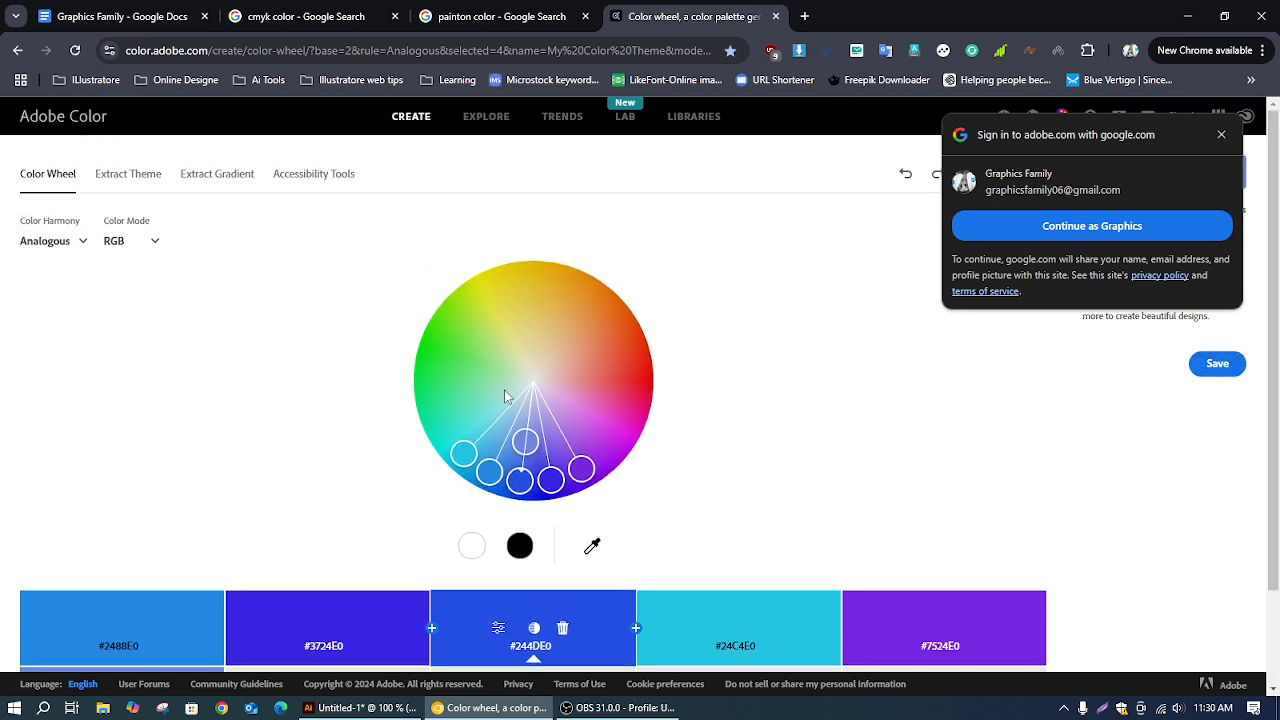
click(1221, 134)
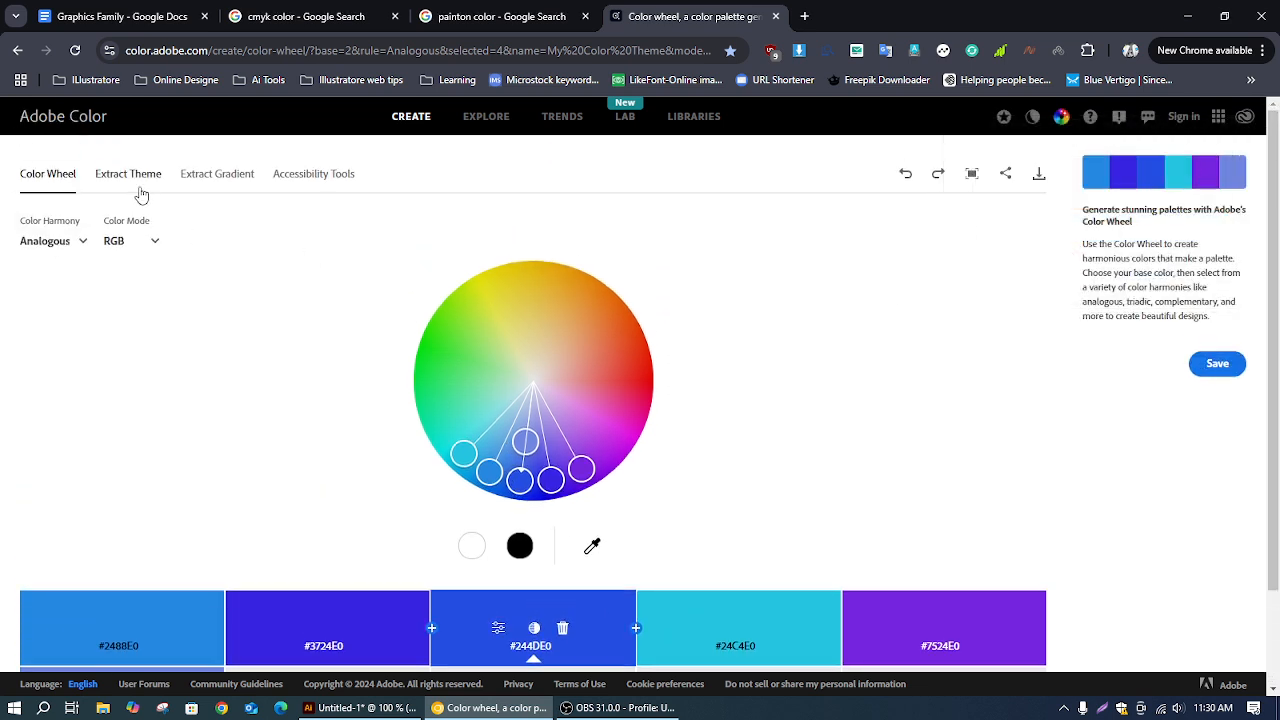
click(155, 248)
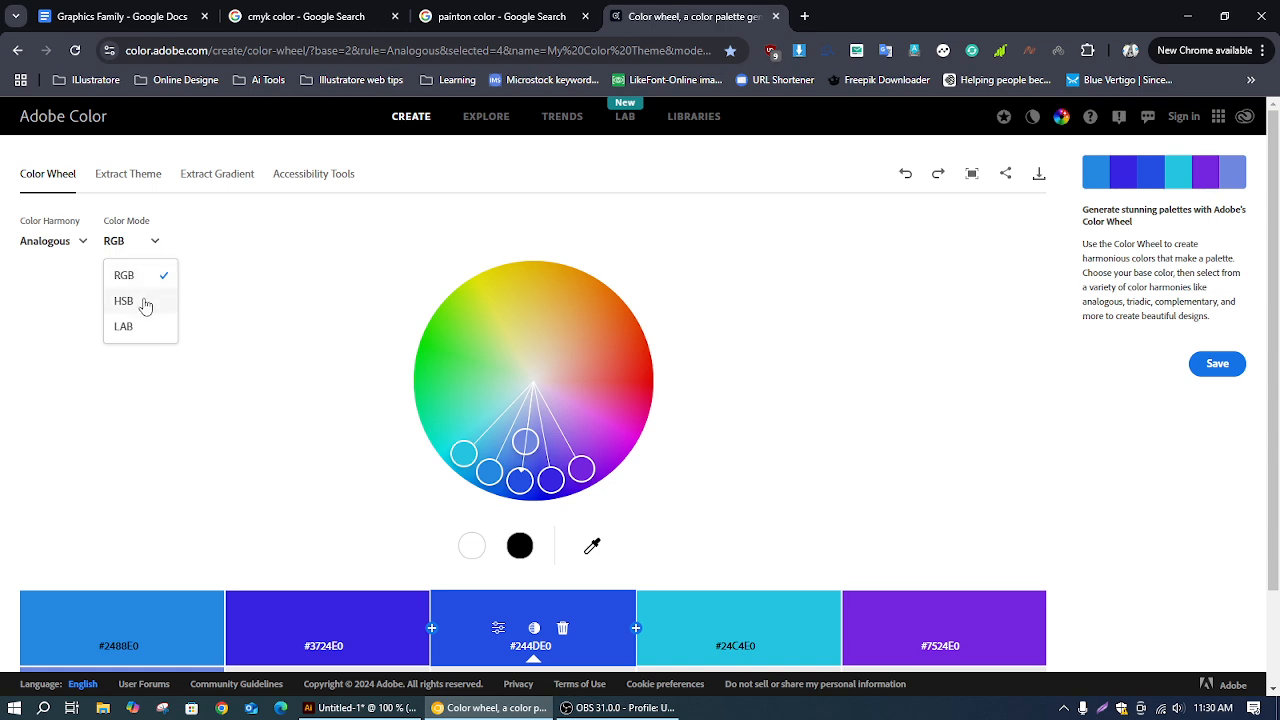
click(84, 242)
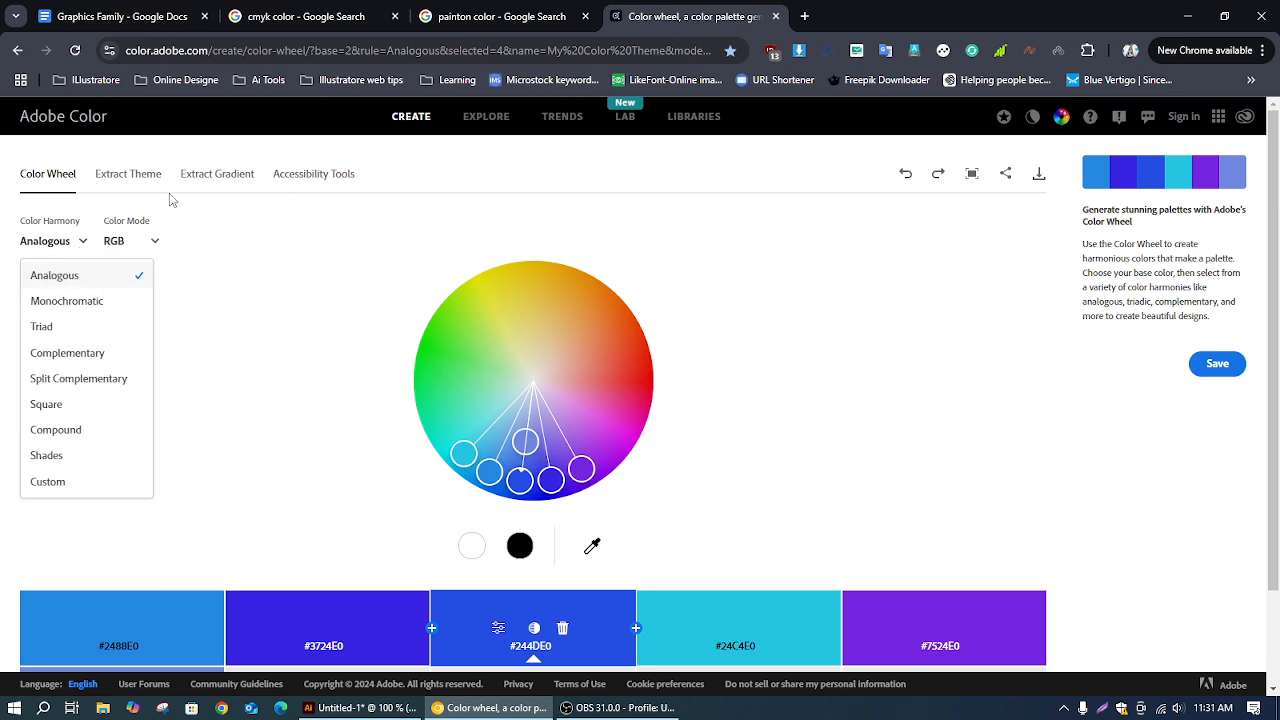
click(666, 240)
scroll(668, 260, down, 1)
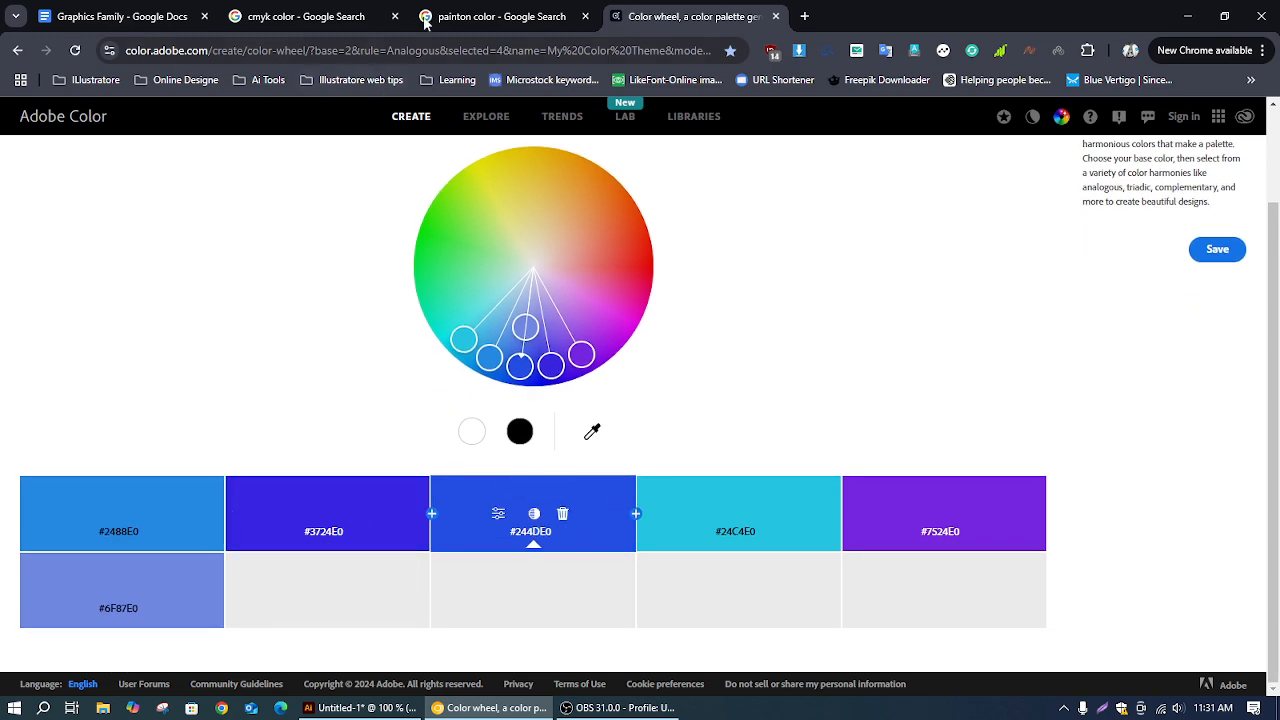
Switch back to Illustrator, collapse the gradient settings, and move the pink gradient rectangle to the artboard's upper-right corner
click(470, 16)
click(626, 12)
click(1187, 16)
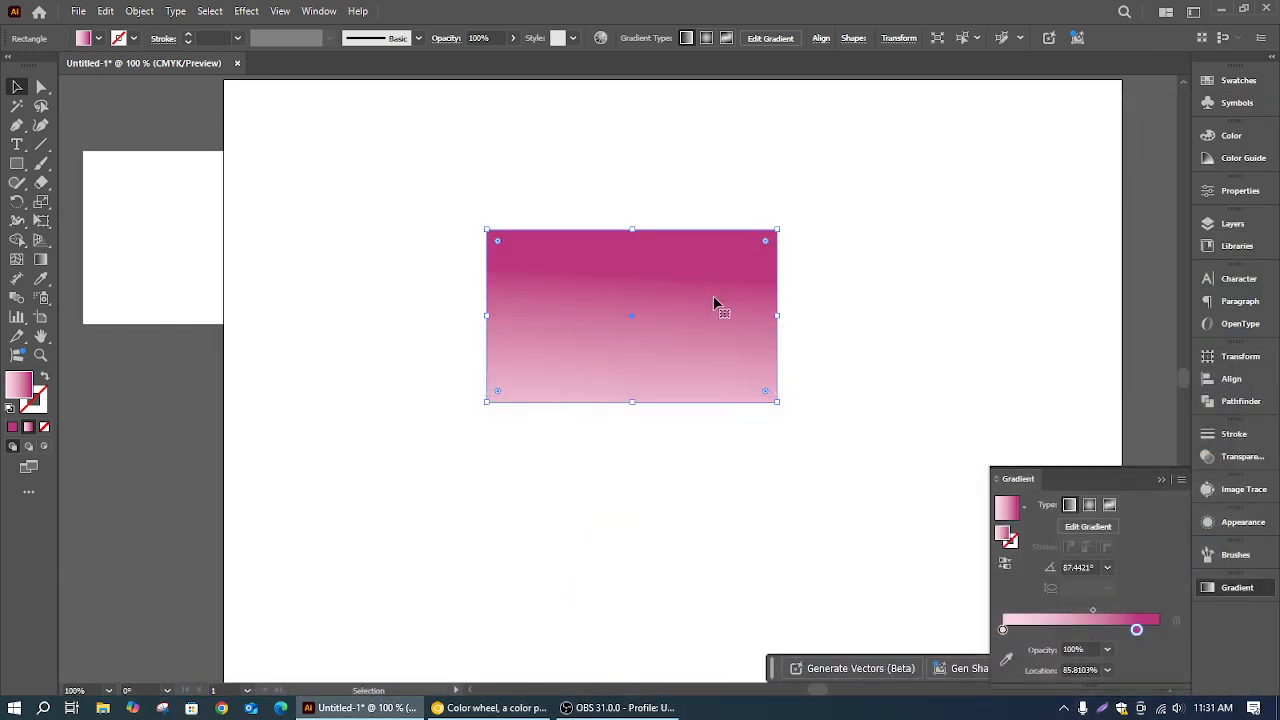
drag(713, 297, 713, 337)
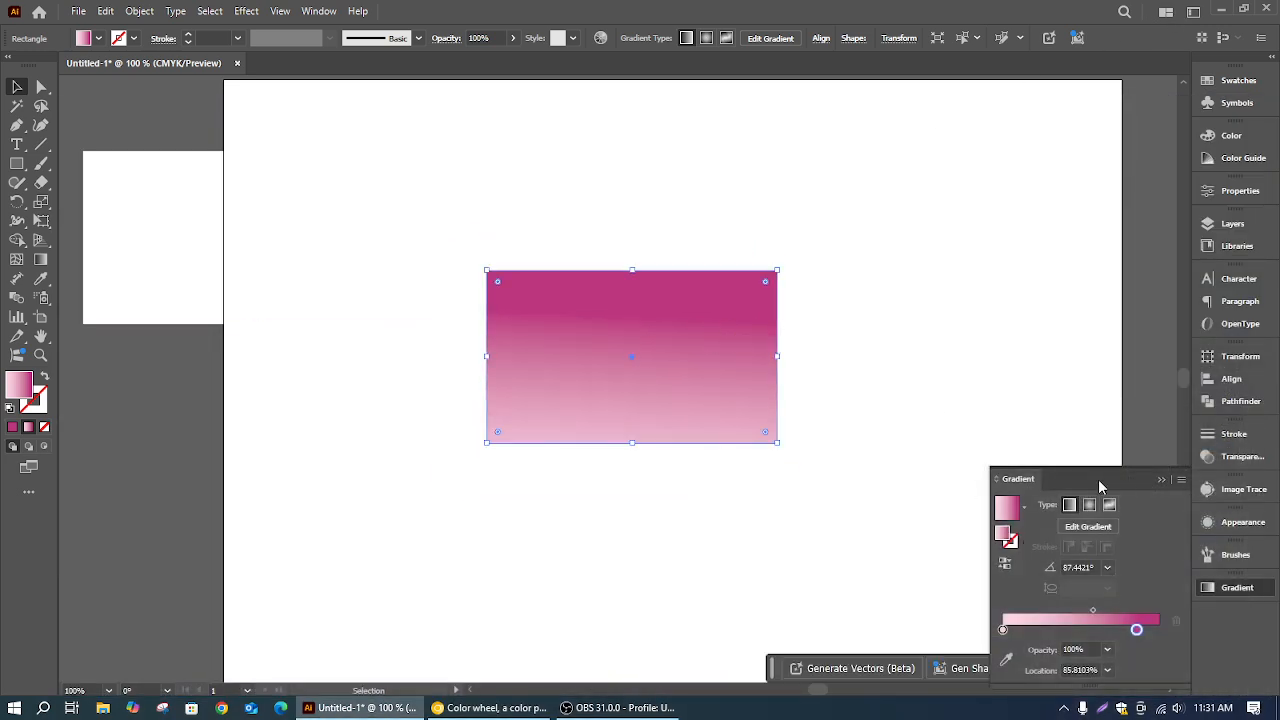
click(1161, 480)
click(524, 226)
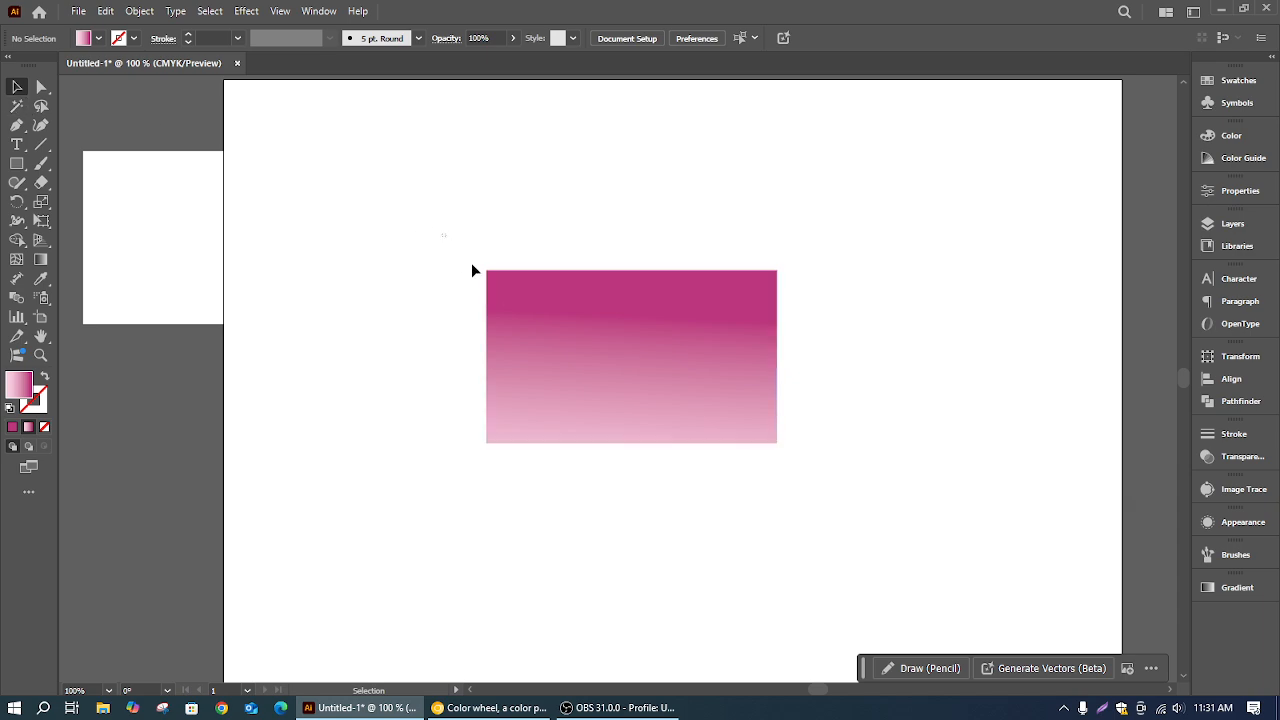
drag(443, 234, 762, 490)
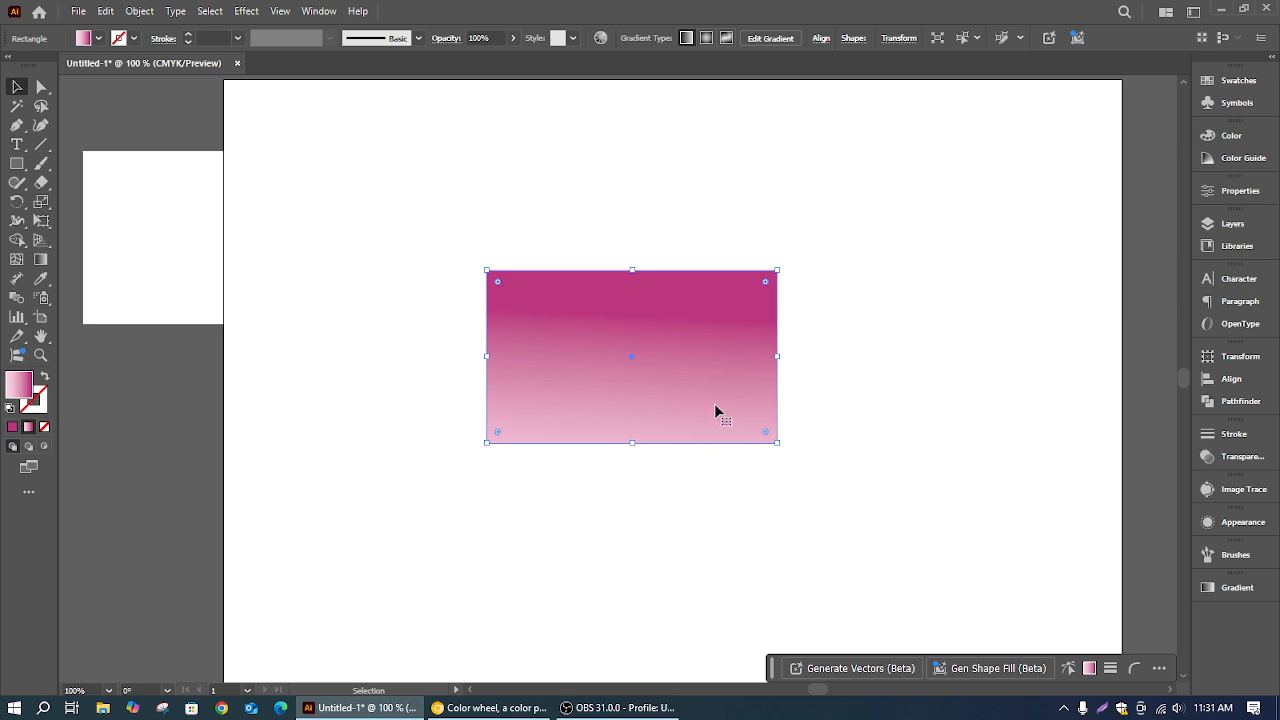
drag(714, 403, 1065, 219)
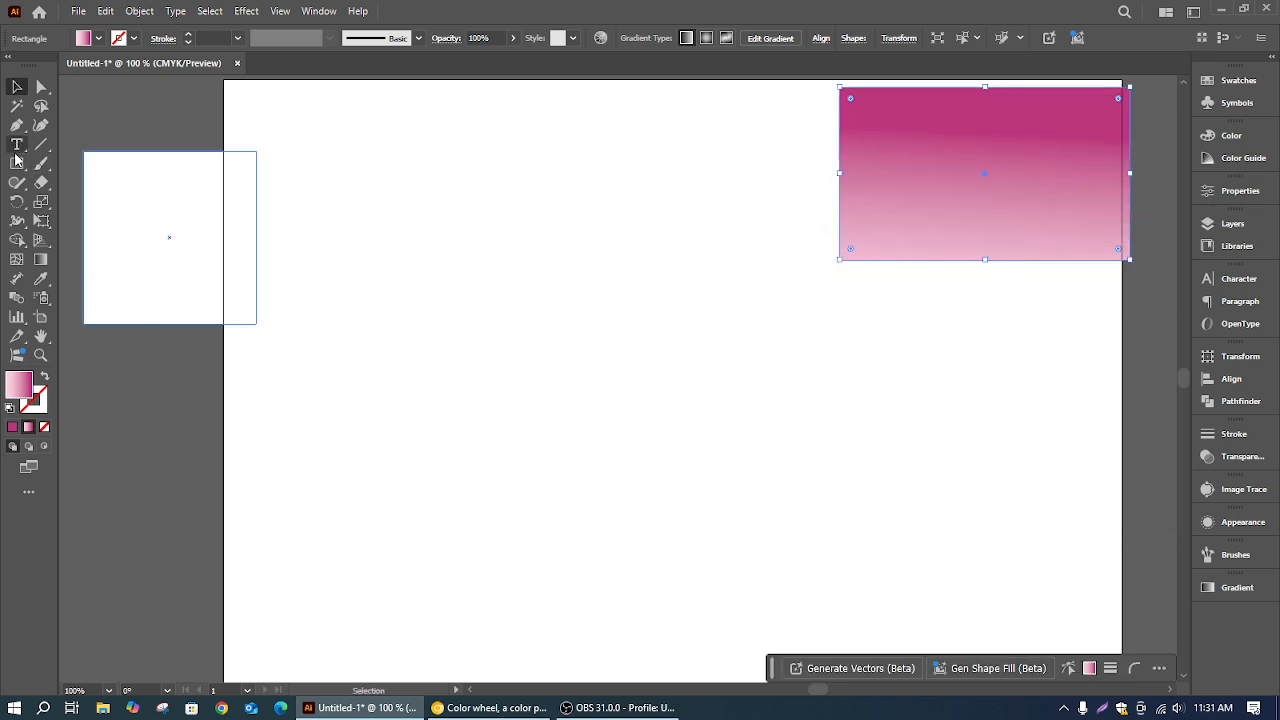
Draw a circle about 1.85 in across near the artboard's middle and swap its fill and stroke
drag(16, 163, 64, 201)
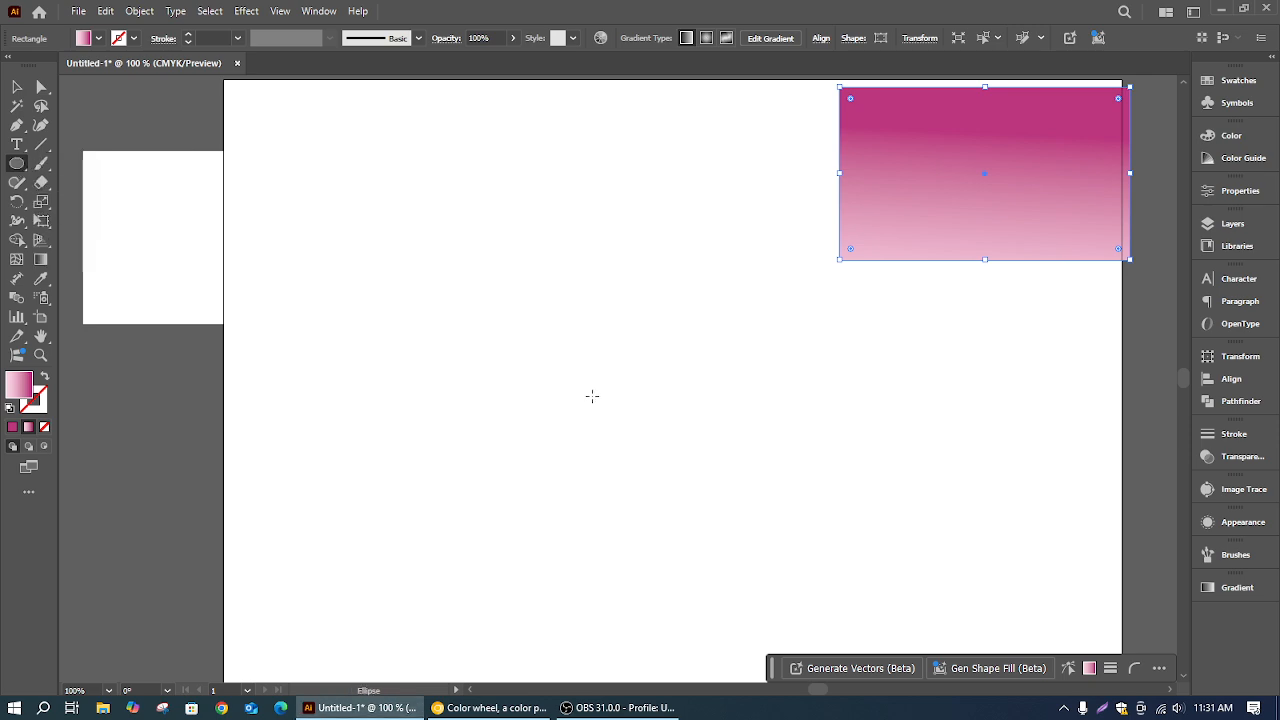
drag(576, 385, 648, 456)
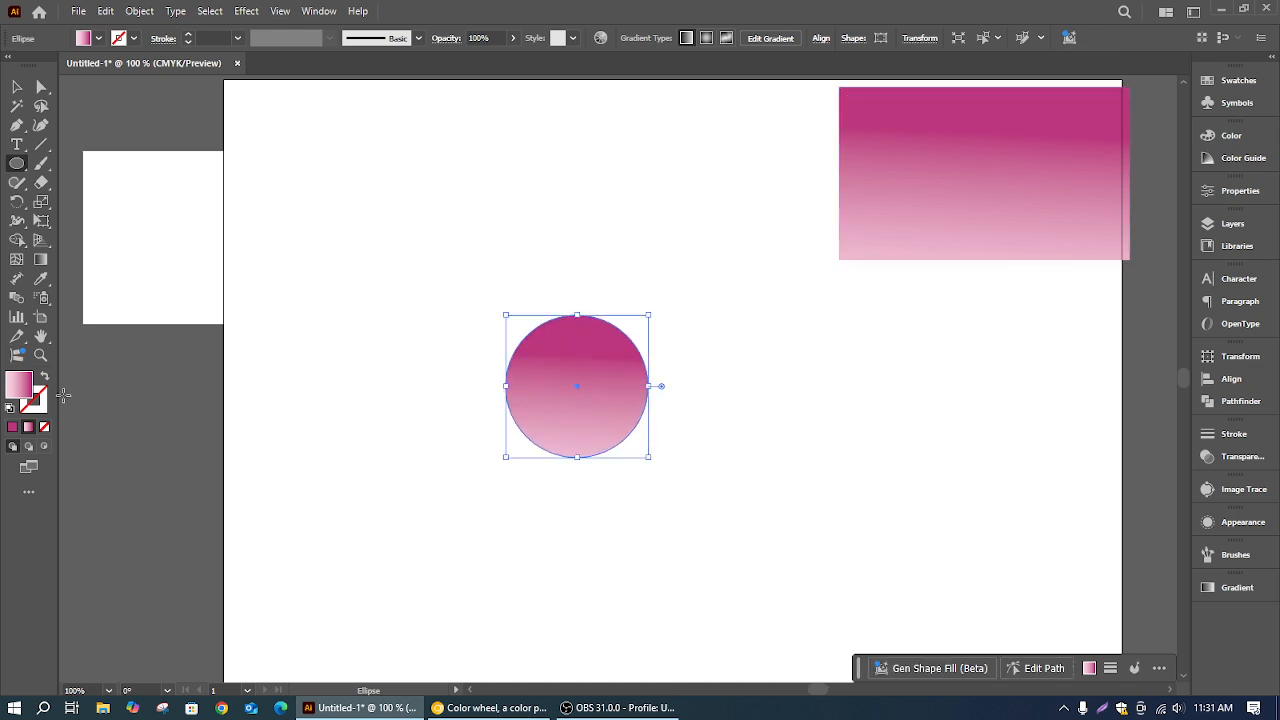
click(44, 376)
click(16, 87)
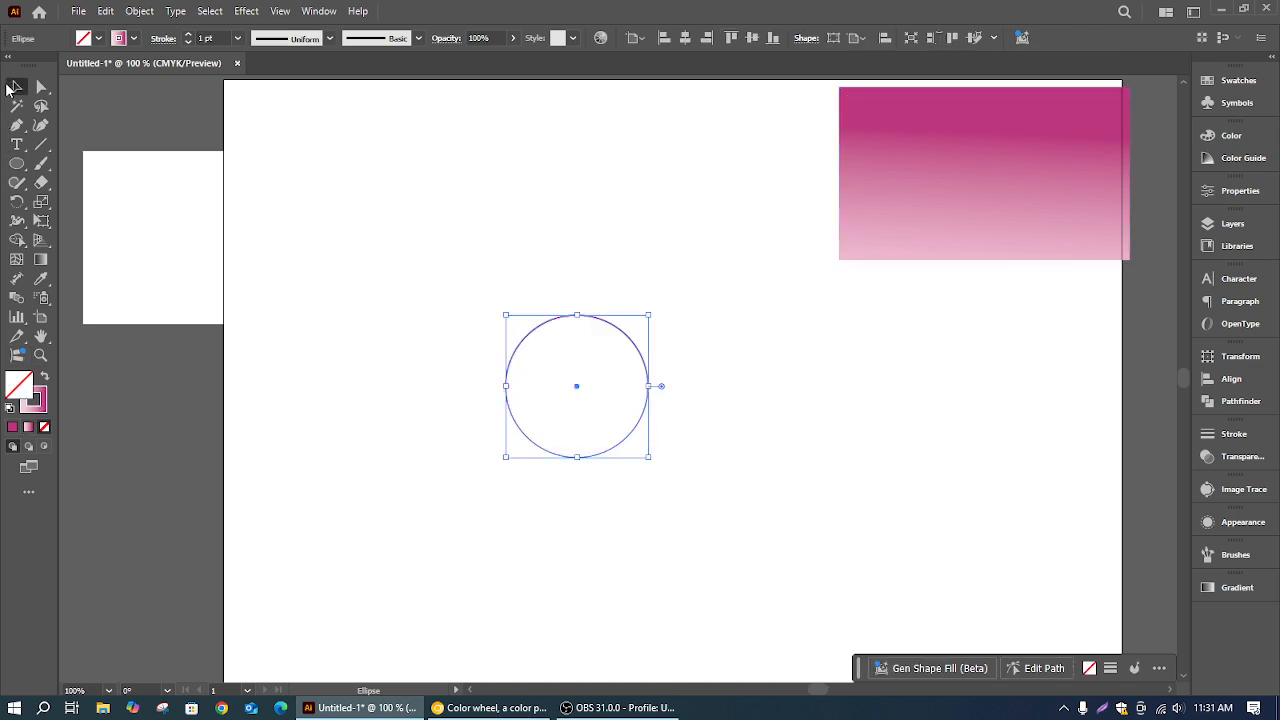
click(585, 212)
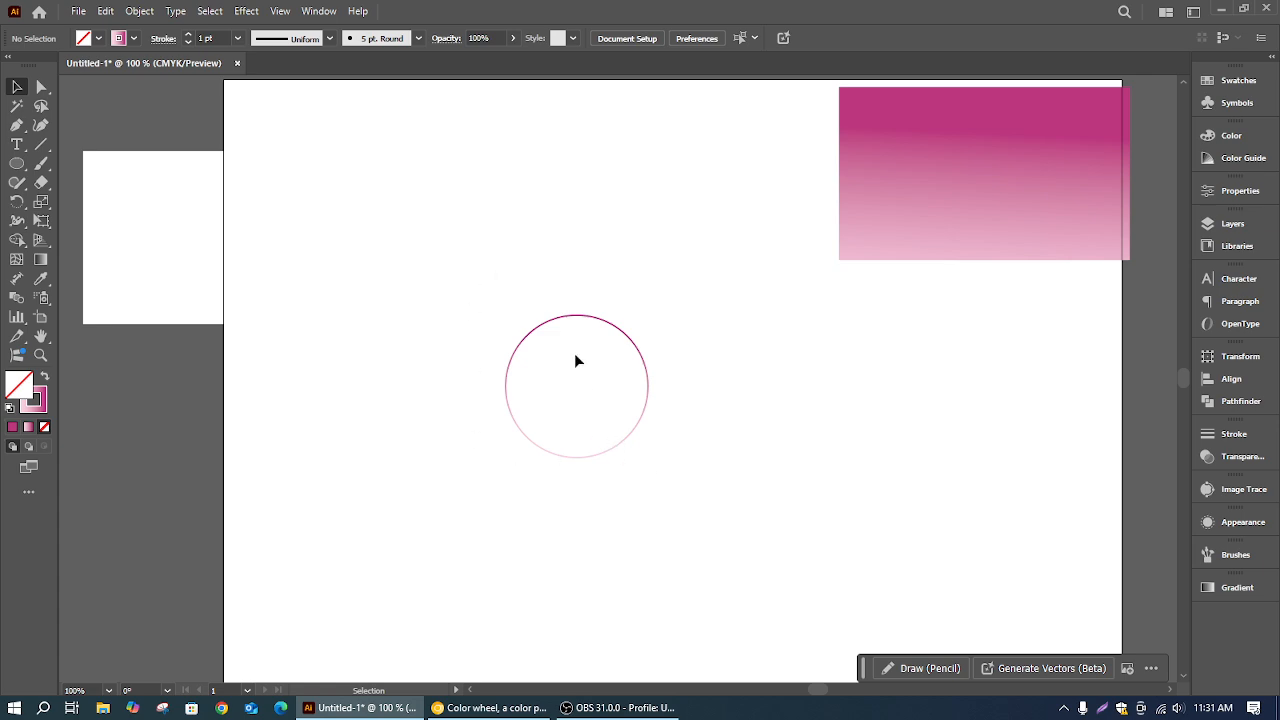
Set the circle's stroke color to black
drag(551, 272, 690, 442)
click(133, 38)
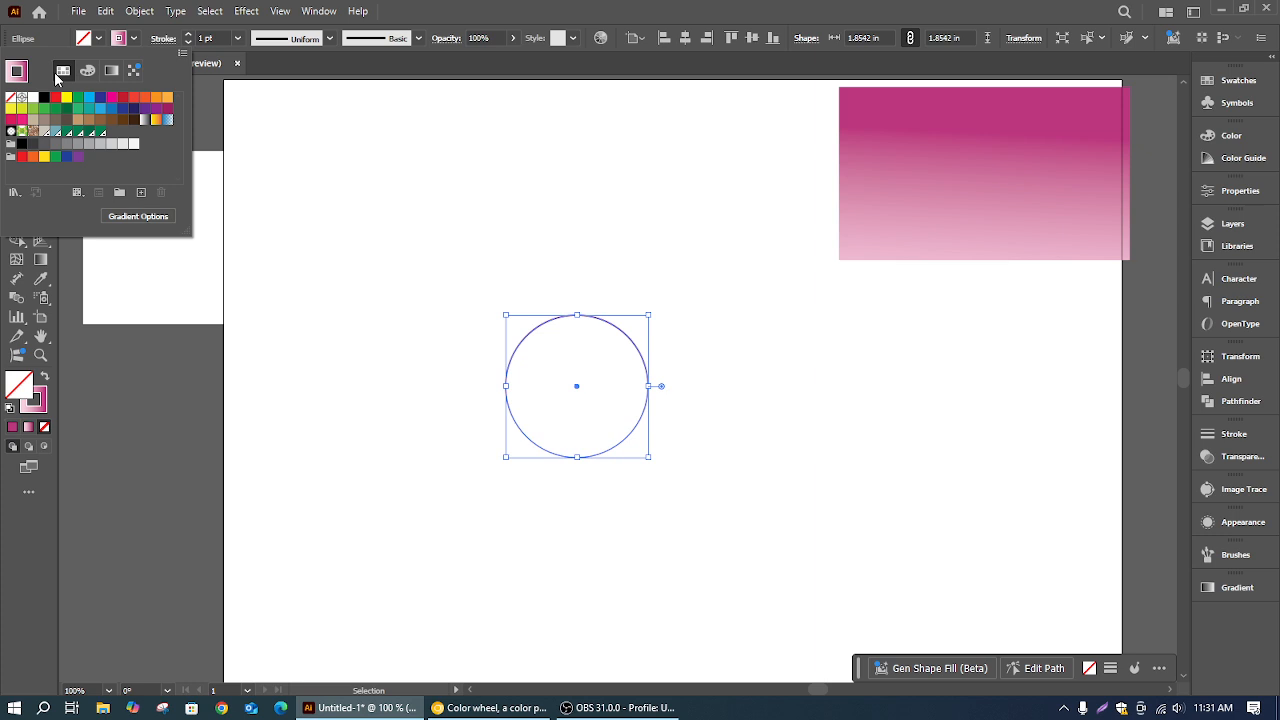
click(44, 97)
click(628, 227)
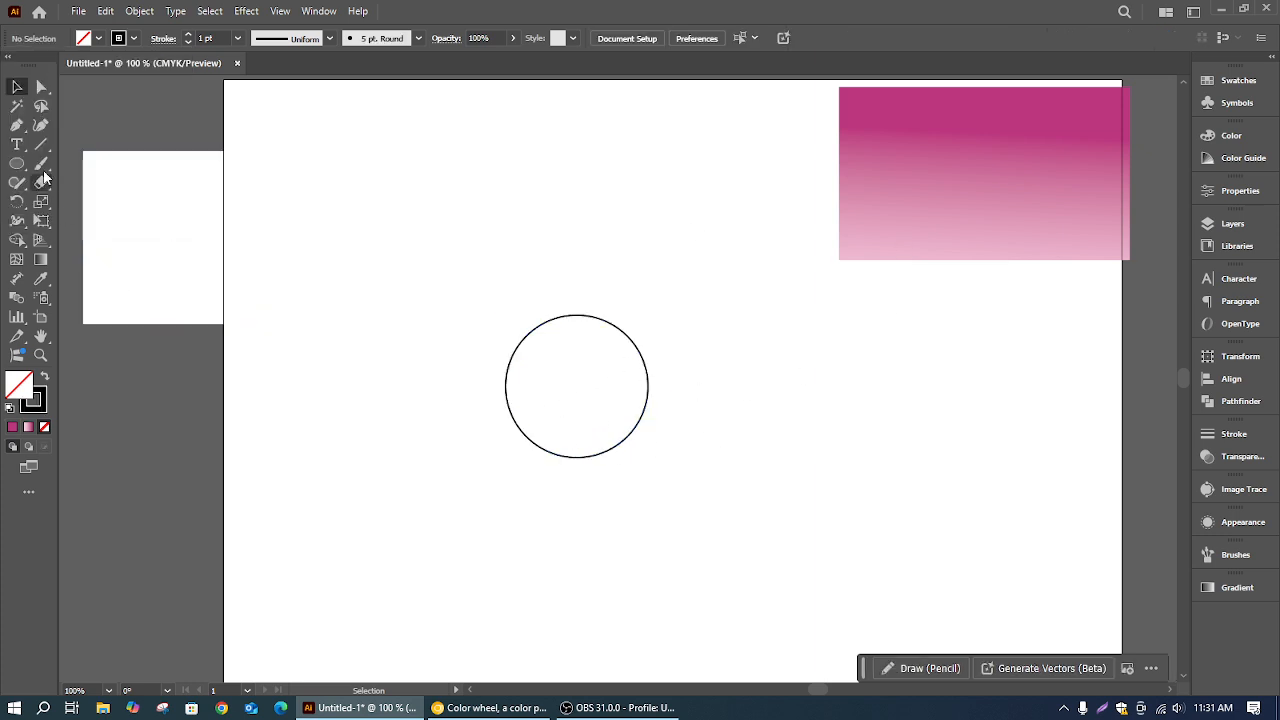
Draw a square from the circle's center to the upper-left corner of its bounds, and select the circle
drag(11, 170, 100, 164)
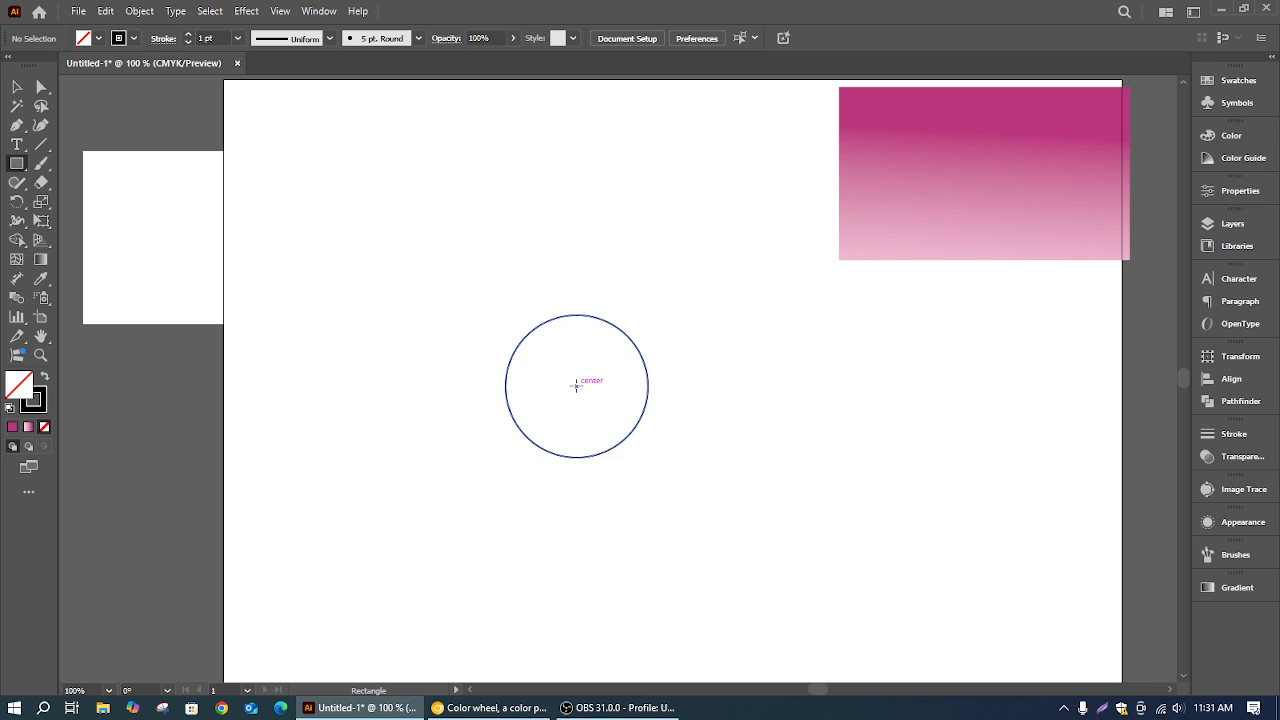
mouse_move(576, 386)
mouse_down()
mouse_move(508, 337)
mouse_move(547, 362)
mouse_move(506, 313)
mouse_up()
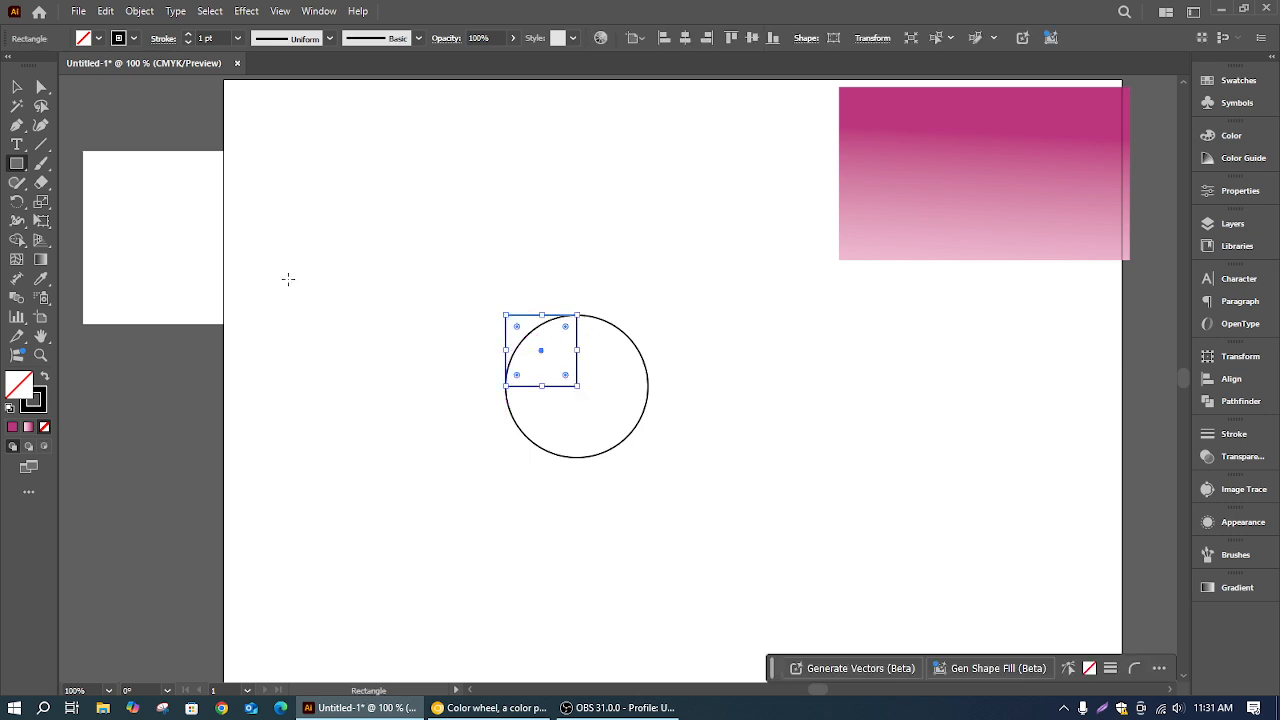
key(v)
click(474, 271)
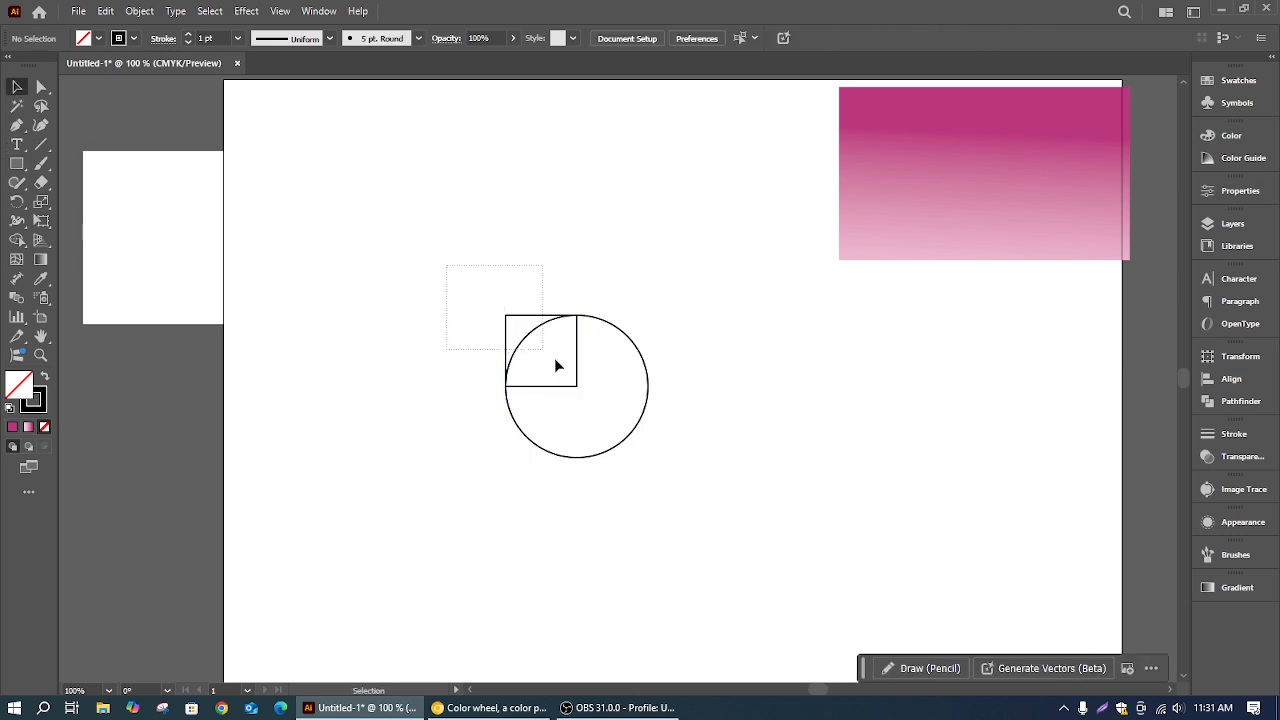
drag(558, 366, 640, 436)
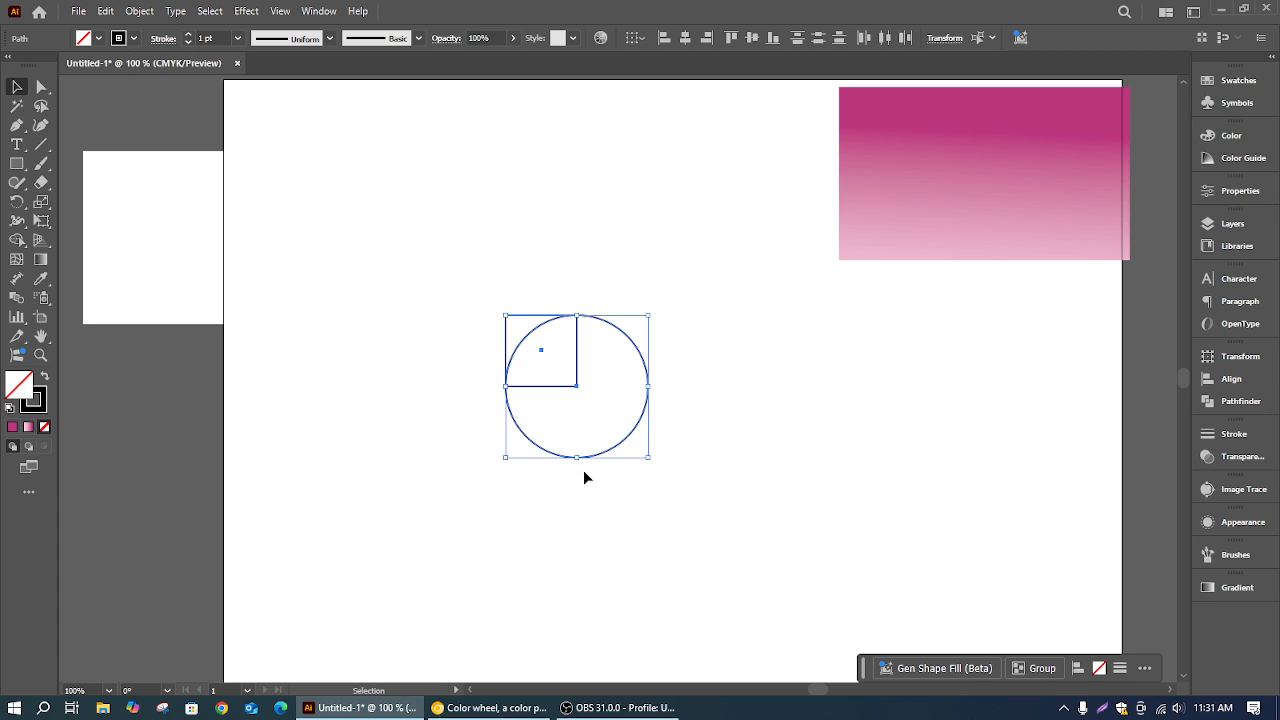
click(640, 467)
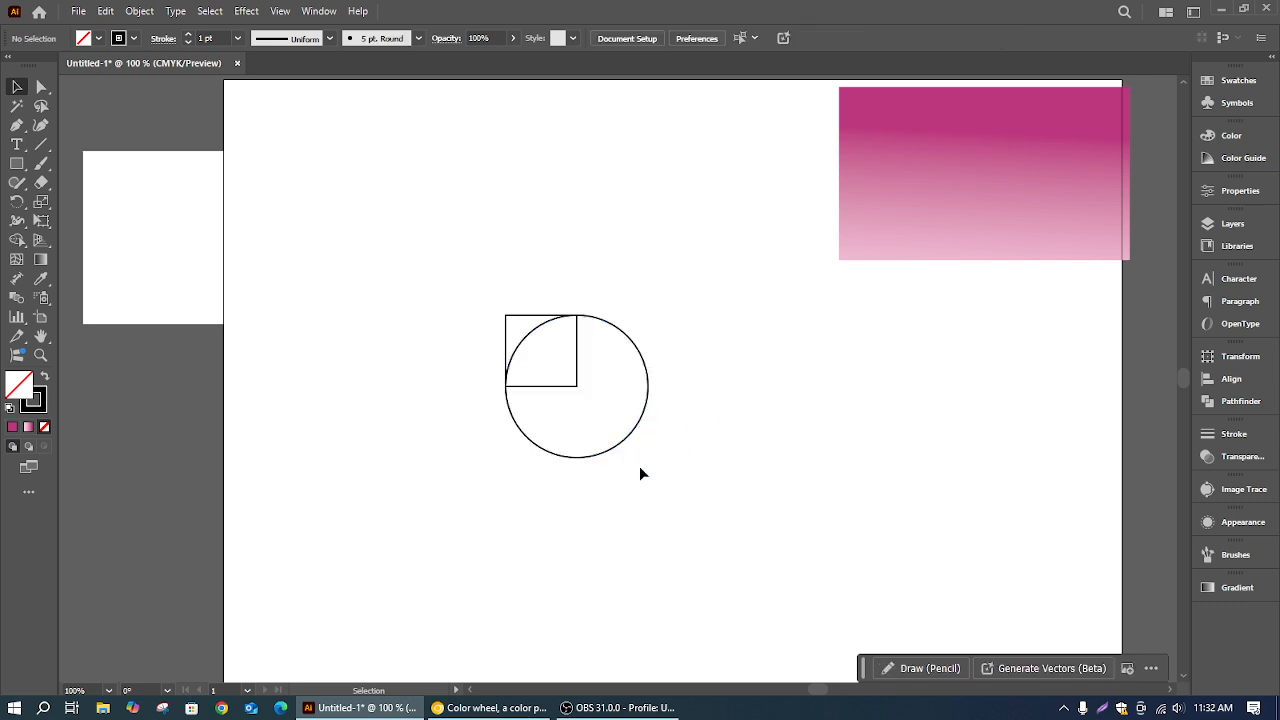
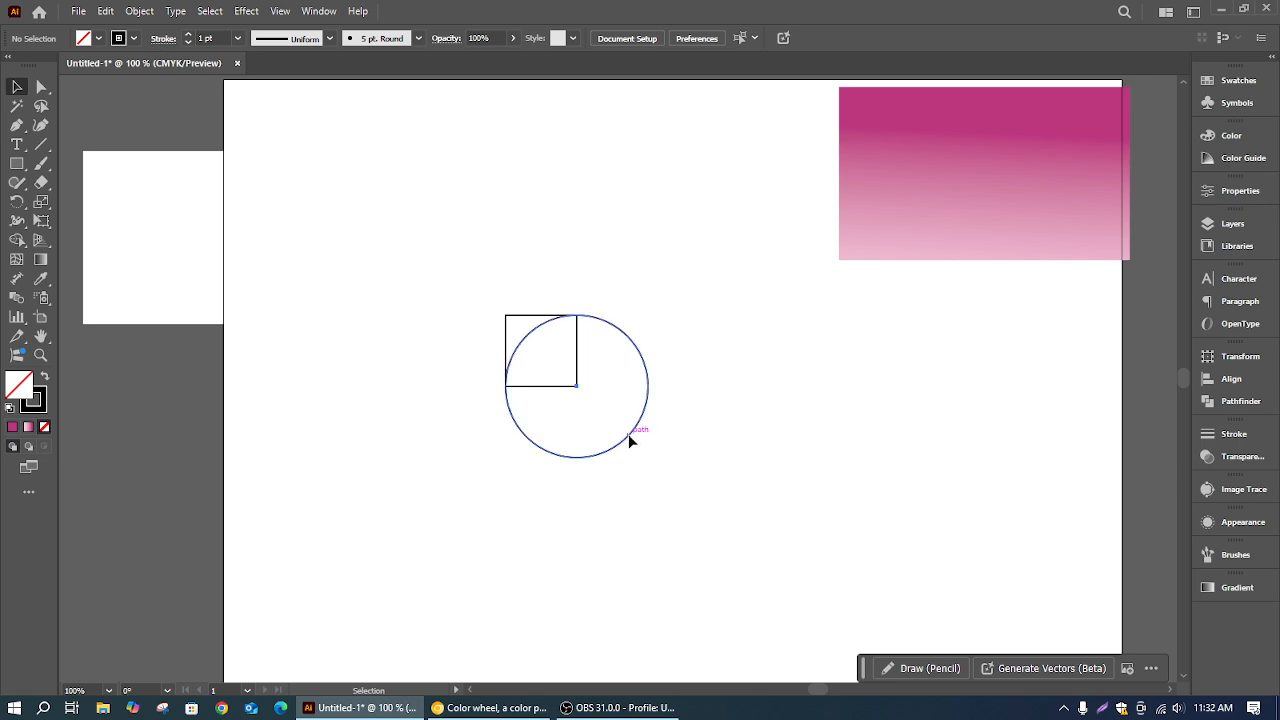
click(631, 440)
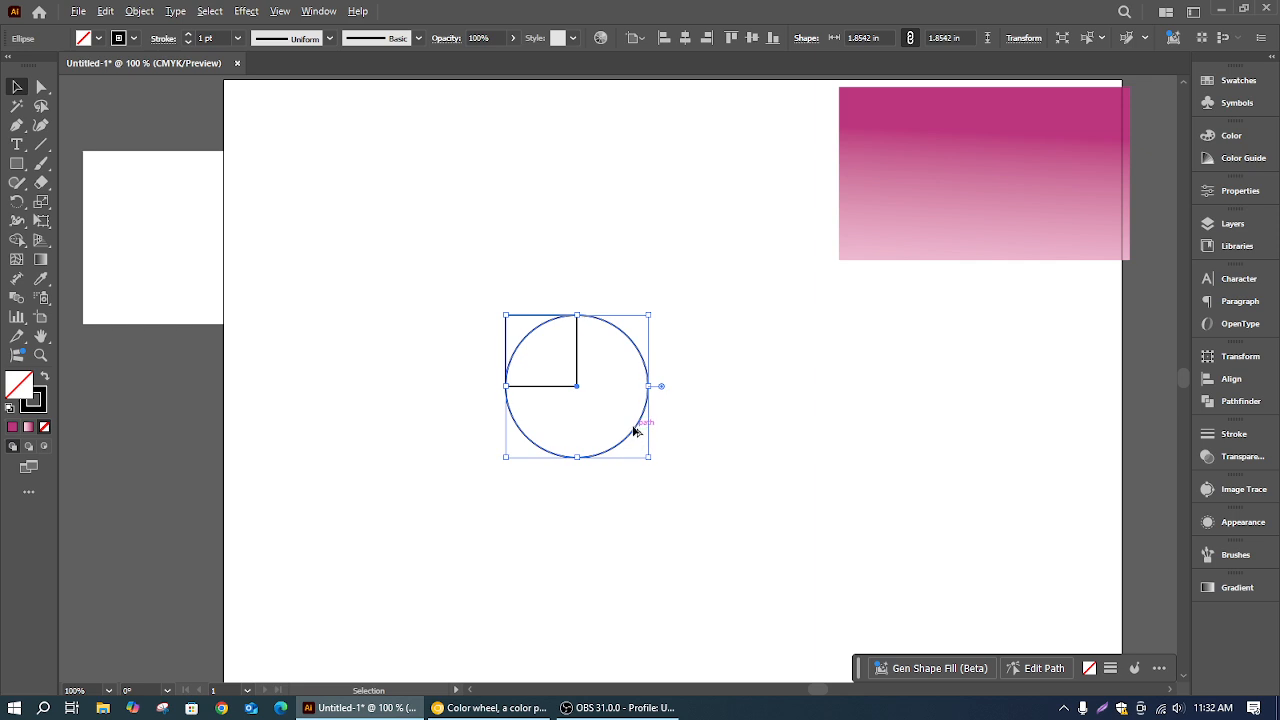
drag(640, 432, 763, 424)
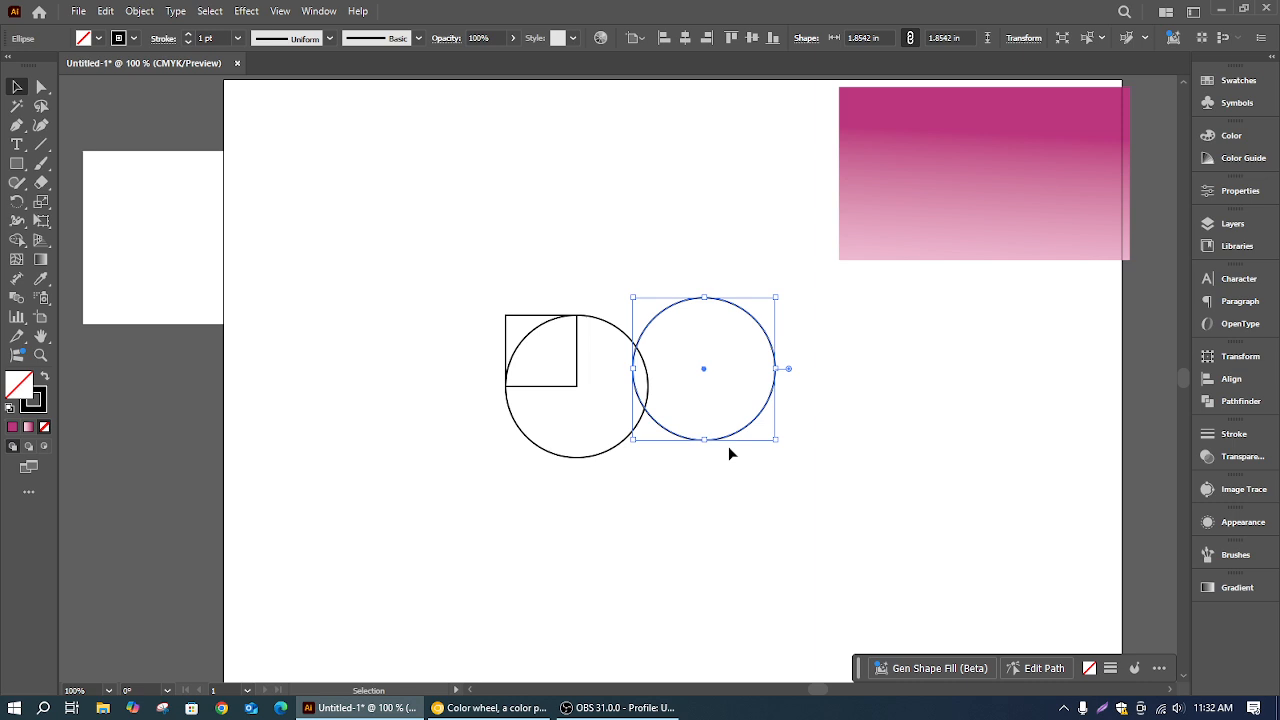
key(Delete)
drag(488, 236, 677, 523)
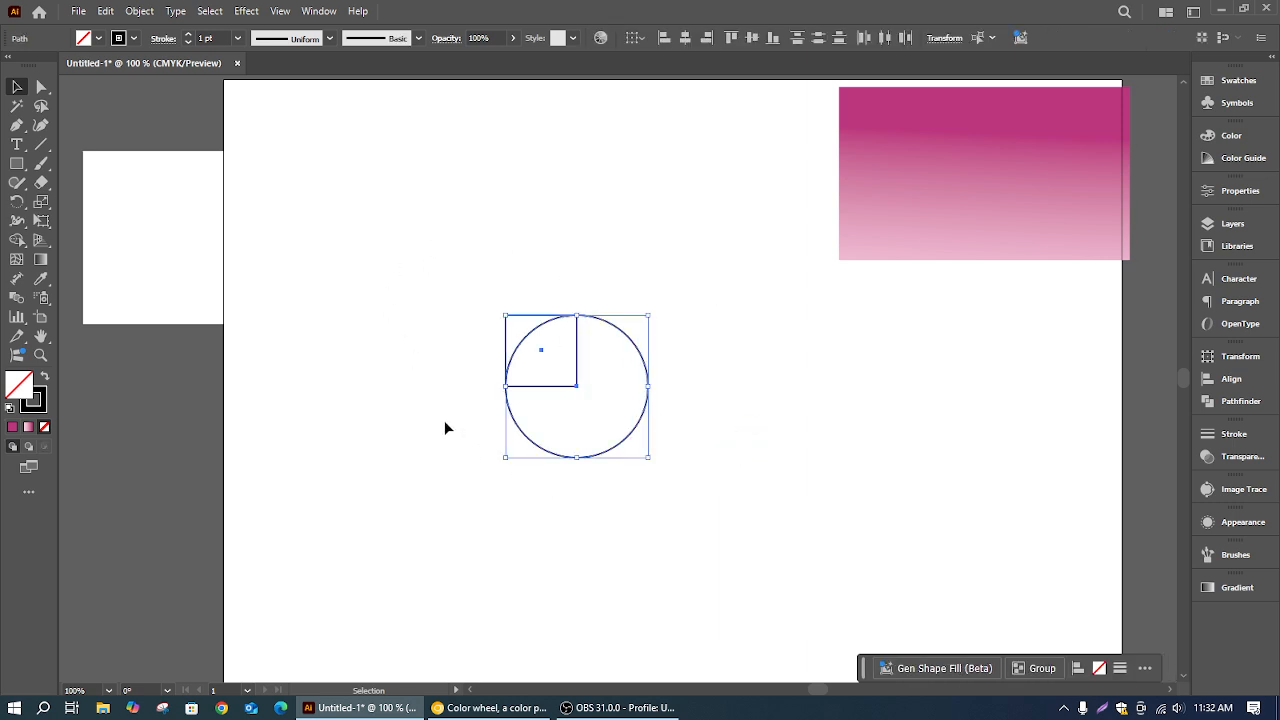
click(724, 414)
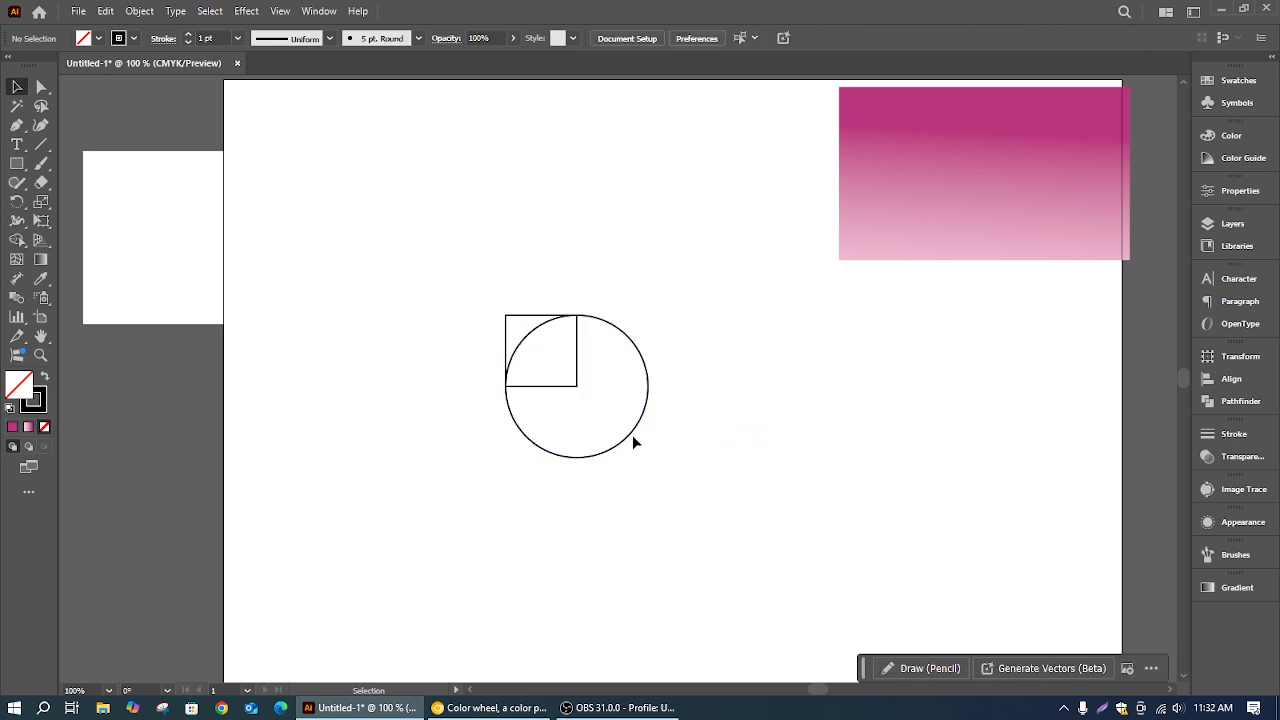
Place a spare copy of the circle to its lower left, and merge the original circle and square into a teardrop with Shape Builder
drag(633, 435, 388, 516)
drag(423, 277, 606, 477)
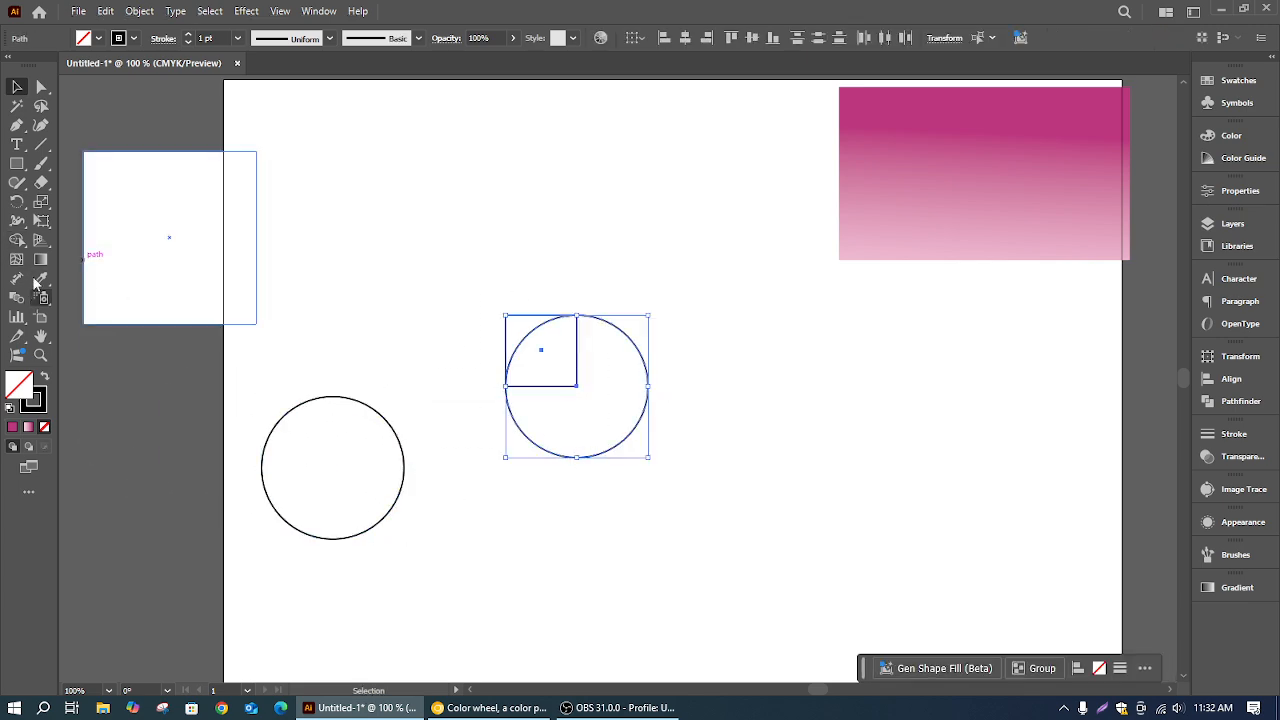
click(17, 240)
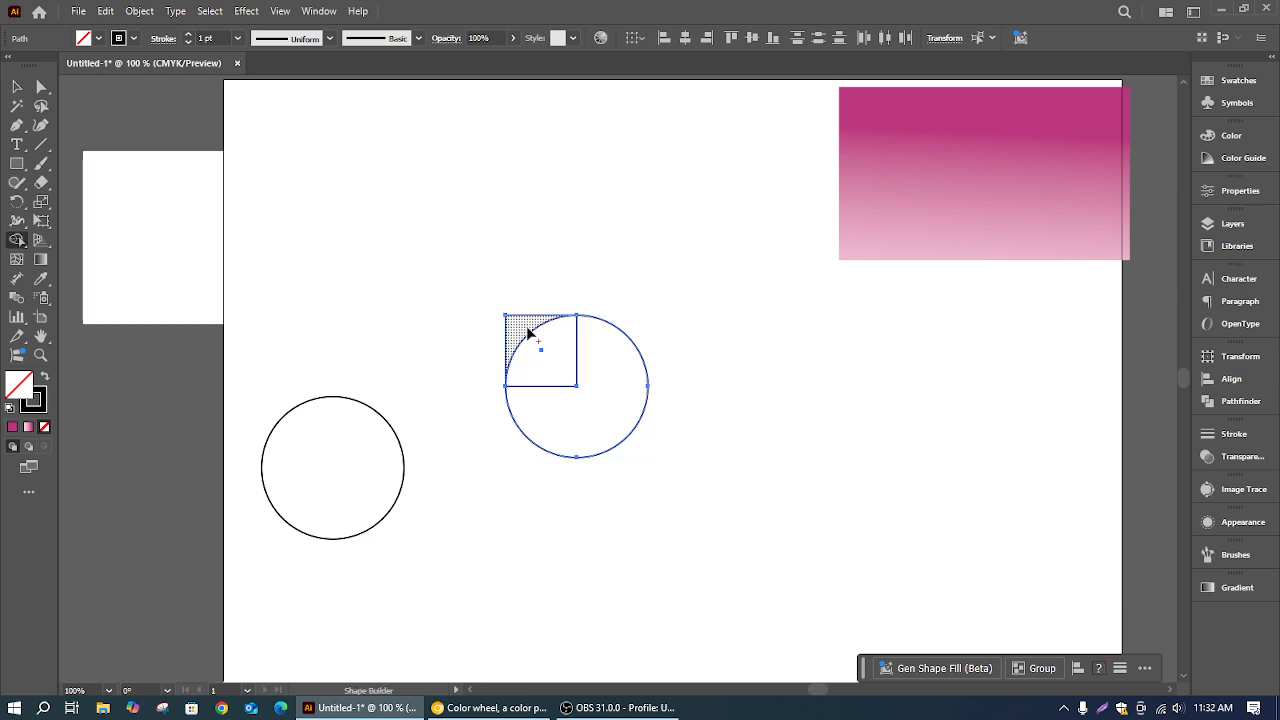
drag(528, 330, 576, 410)
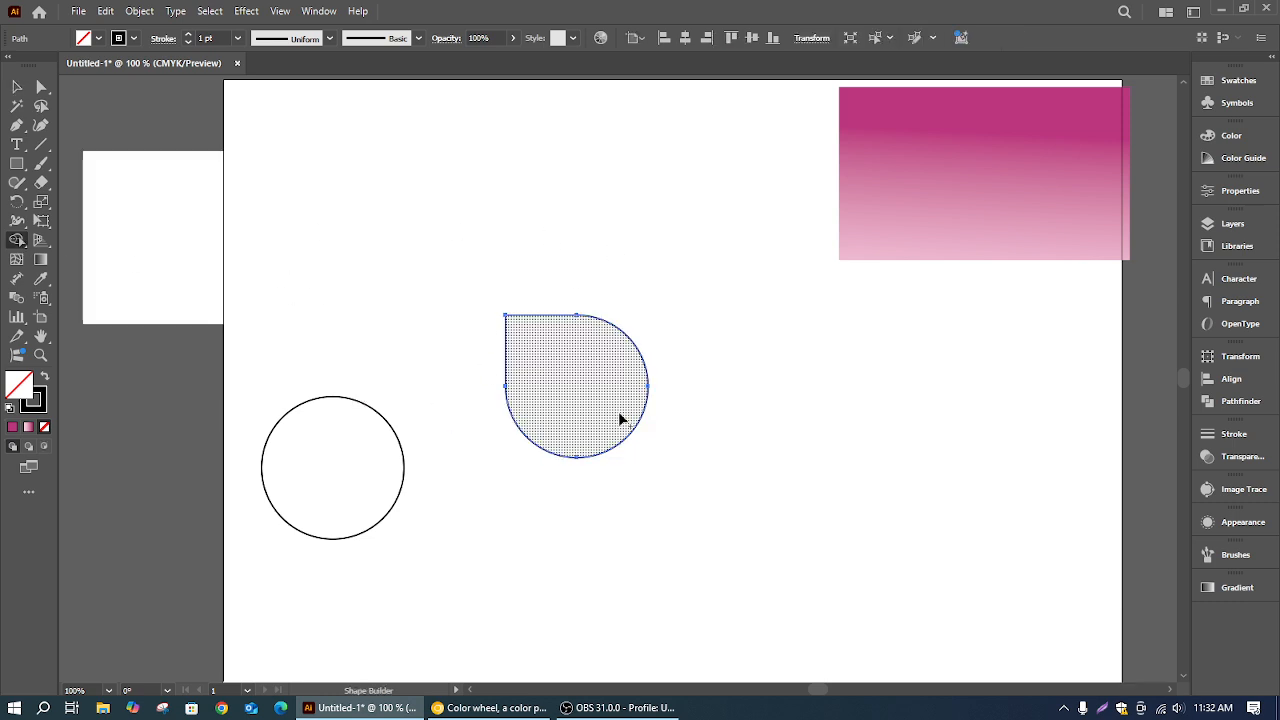
click(17, 87)
click(528, 212)
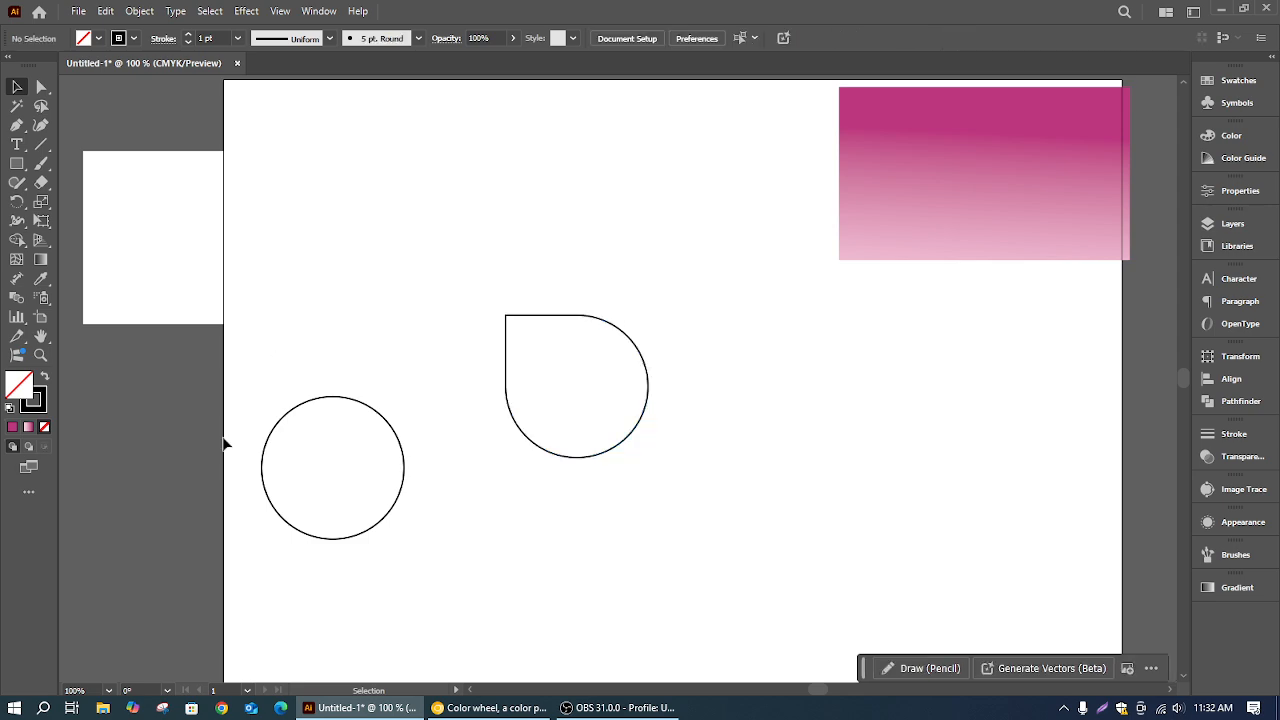
Overlap the spare circle on the teardrop's right side and cut its whole area away with Shape Builder, leaving a crescent with one square corner
drag(405, 491, 706, 405)
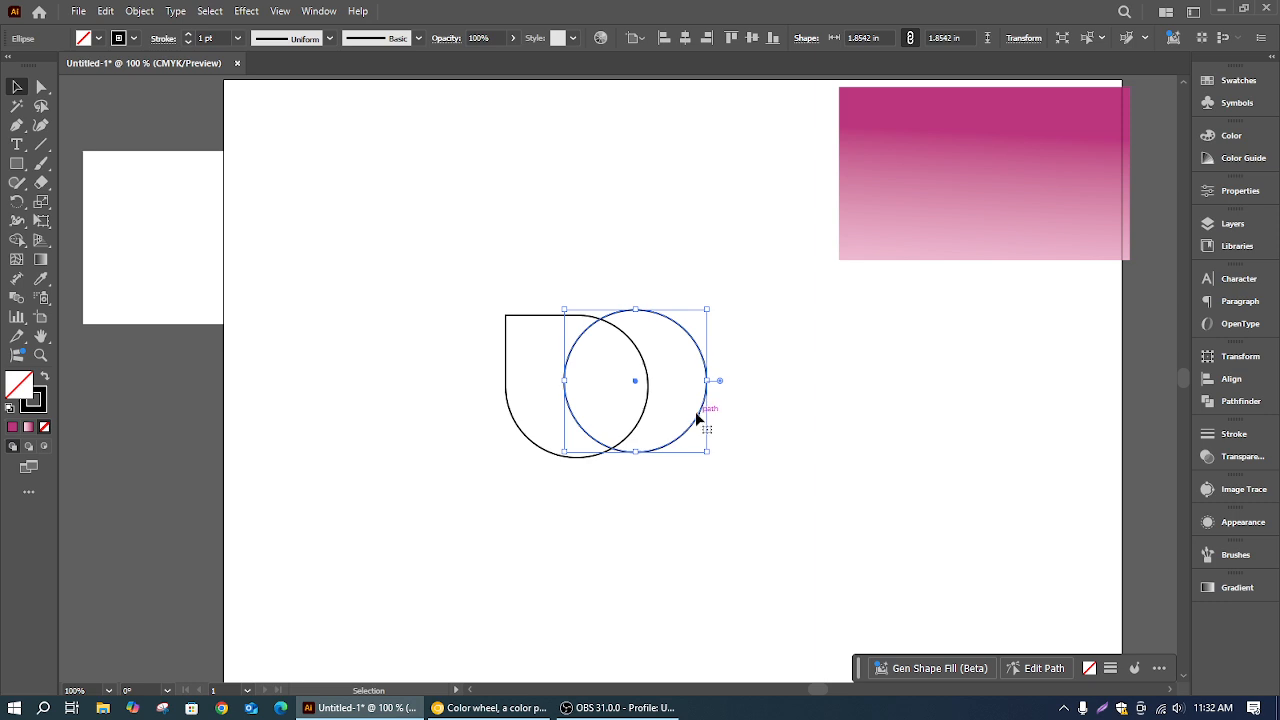
mouse_move(700, 421)
mouse_down()
mouse_move(679, 425)
mouse_move(690, 423)
mouse_up()
drag(543, 287, 655, 405)
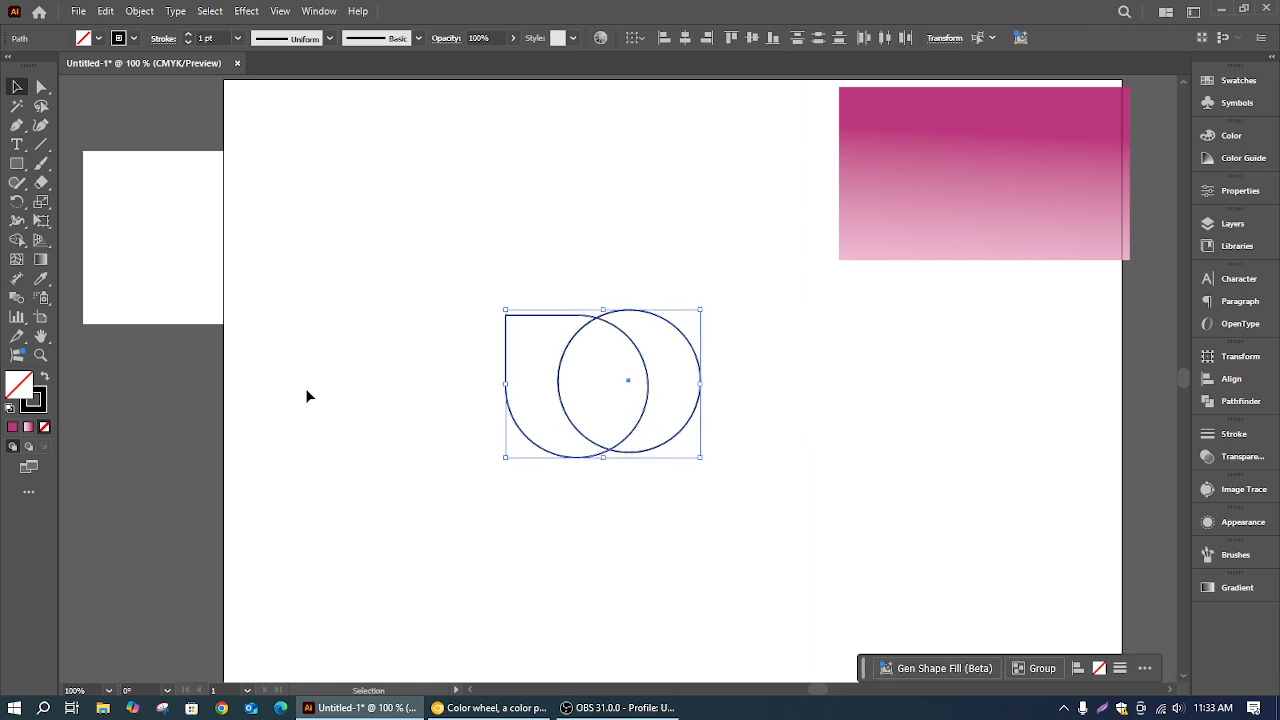
click(16, 241)
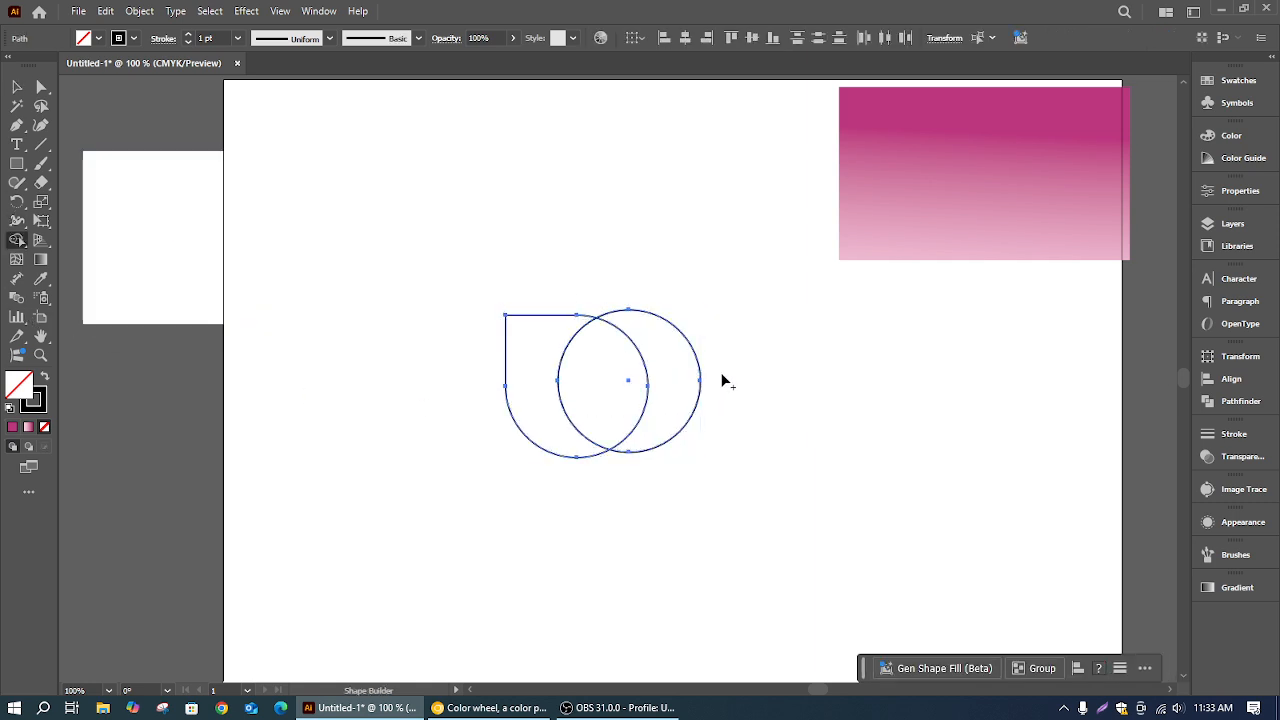
drag(690, 378, 617, 386)
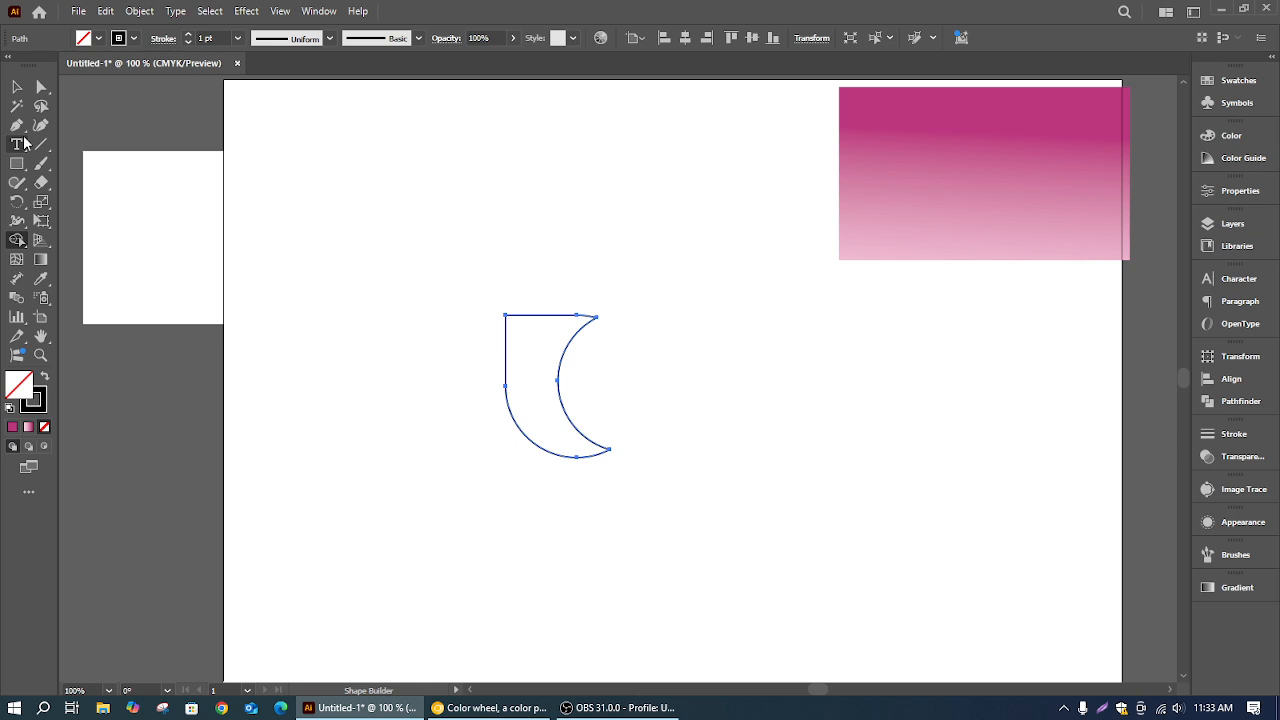
key(v)
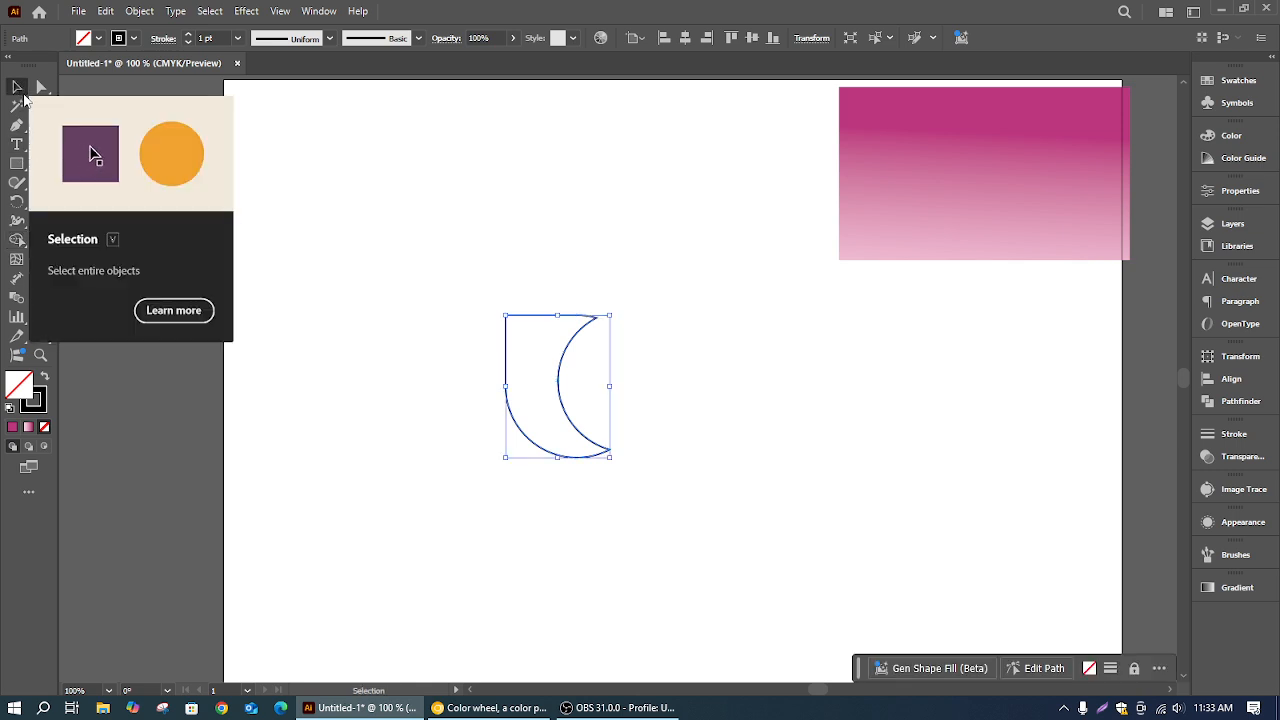
Duplicate the crescent piece, rotate the copy 90° clockwise, and fit its outer curve against the first piece's inner curve
drag(592, 443, 699, 380)
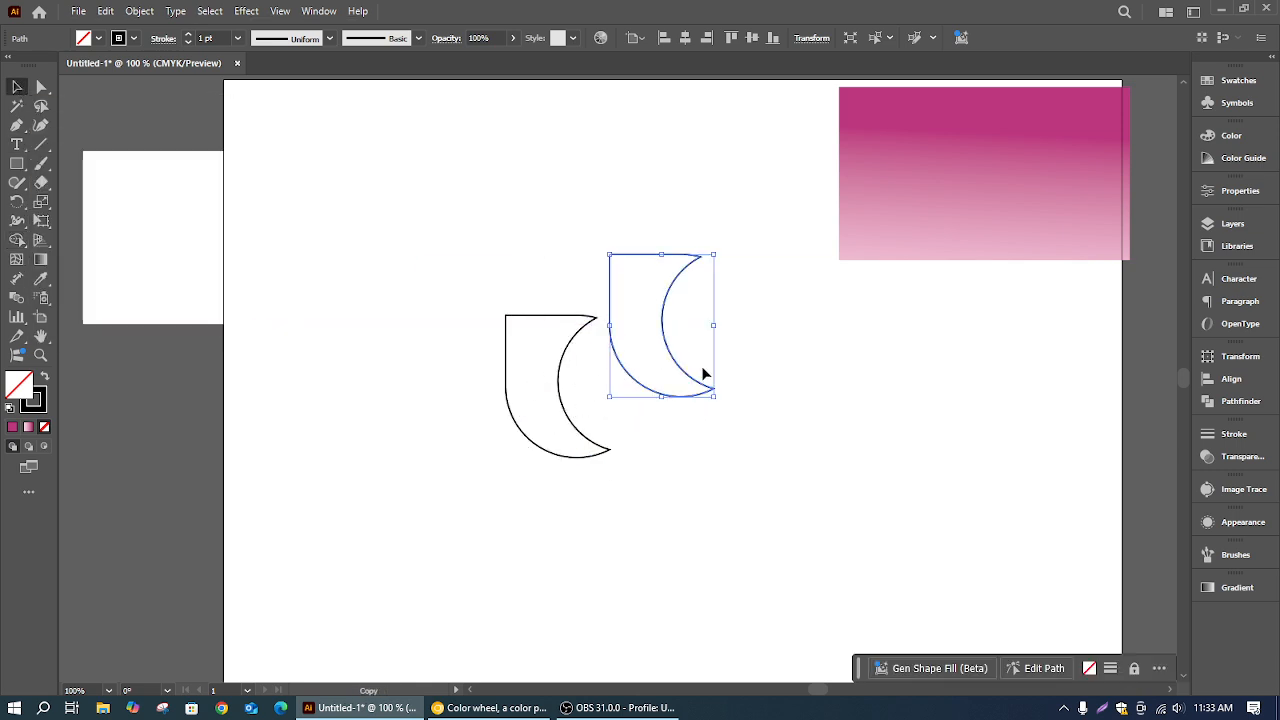
drag(721, 250, 784, 375)
drag(683, 334, 647, 362)
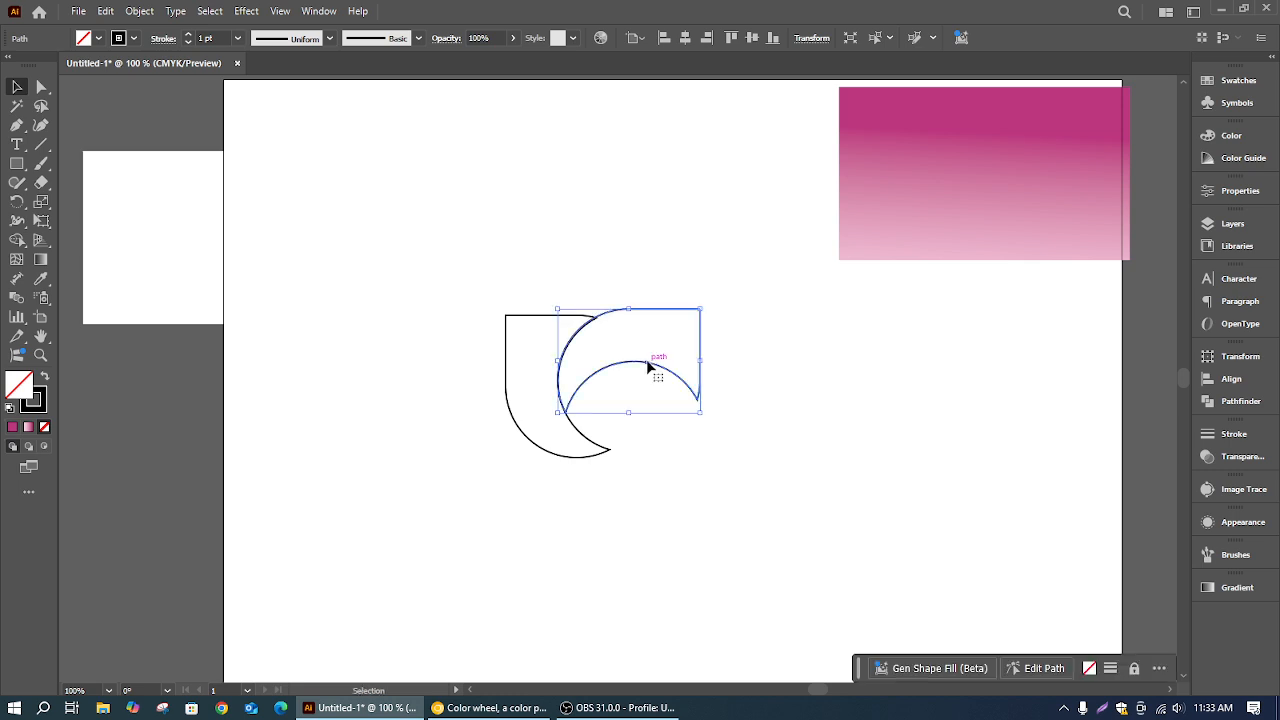
scroll(779, 380, up, 2)
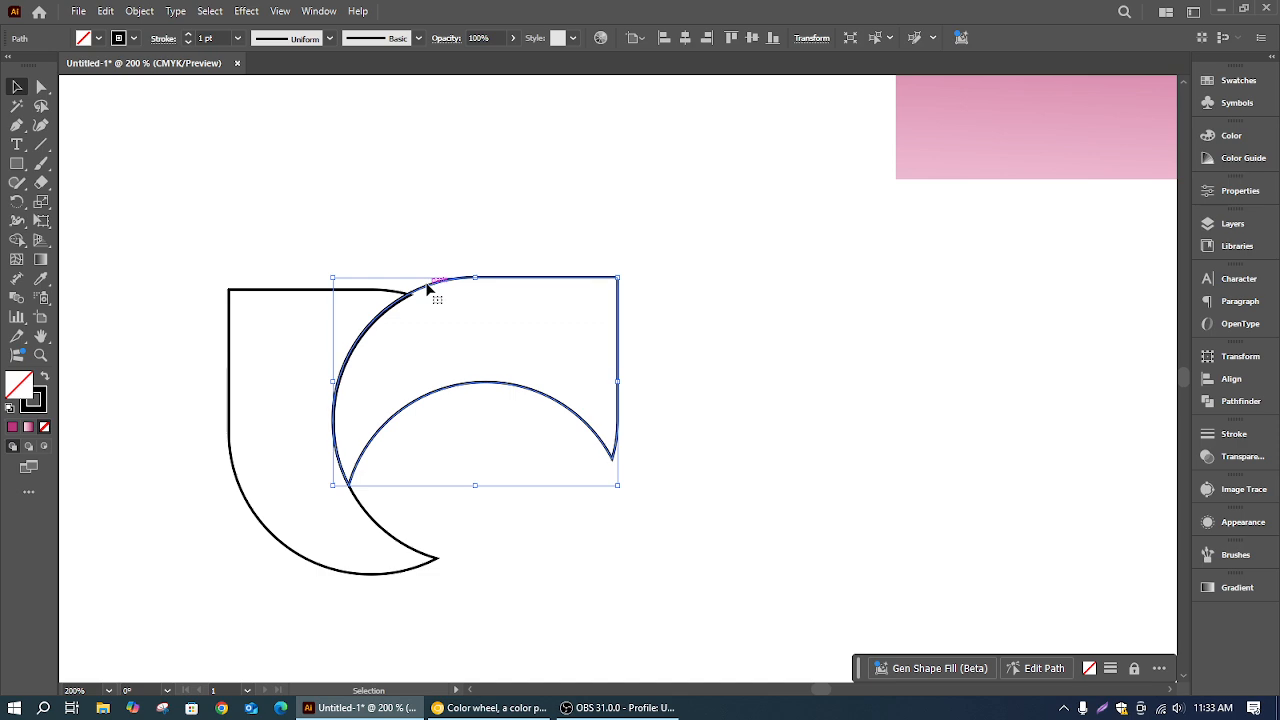
drag(431, 294, 433, 296)
key(Right)
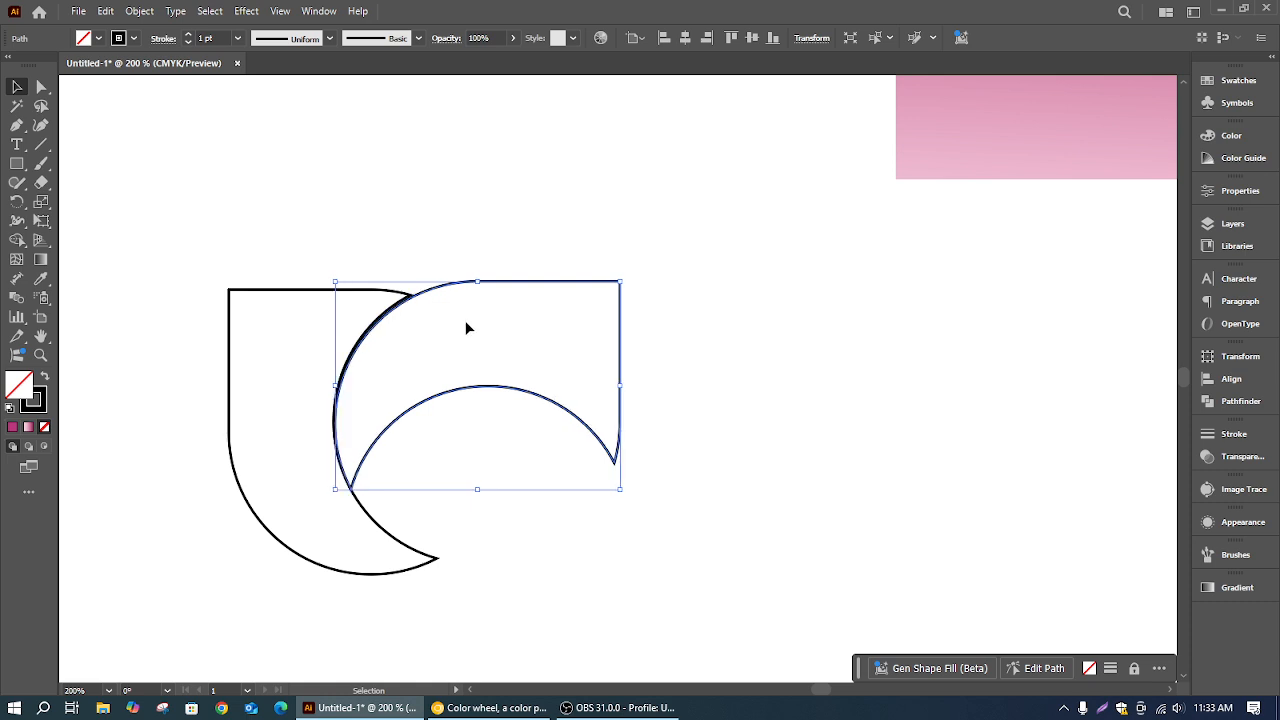
click(484, 231)
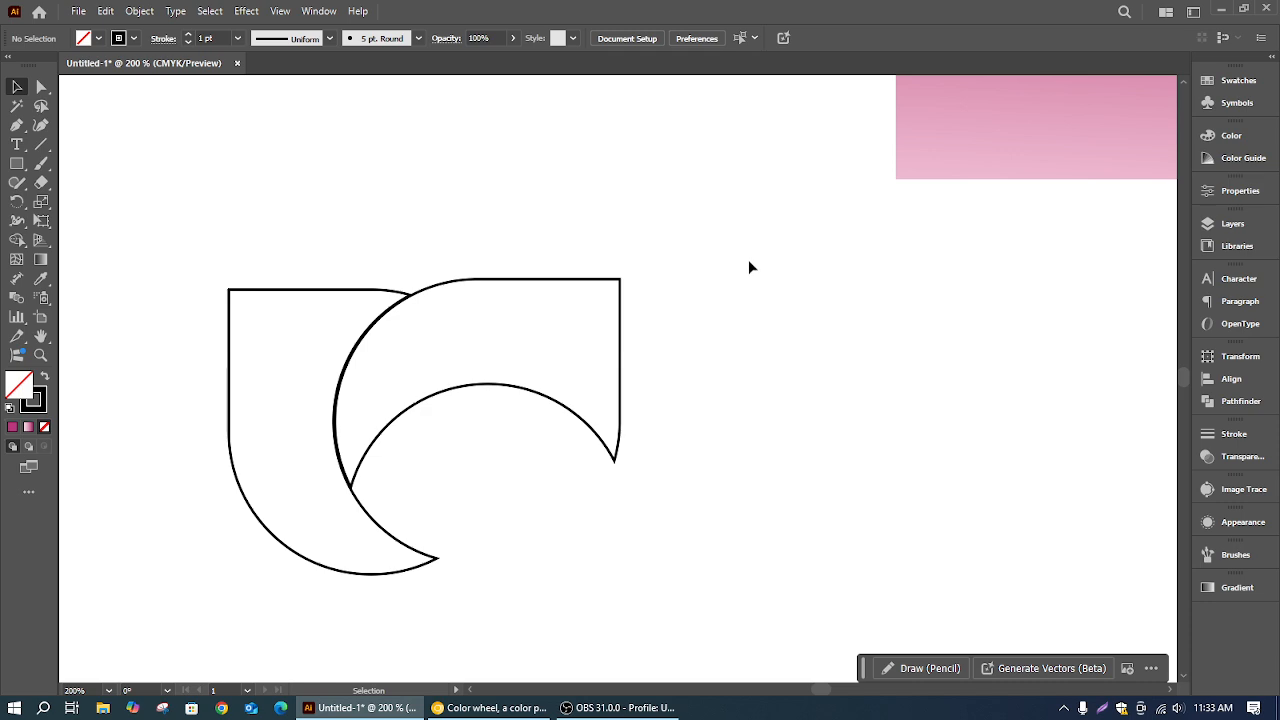
Duplicate the two crescent pieces, rotate the copy 180°, and interlock it with the originals to form a four-piece emblem
scroll(748, 266, down, 2)
mouse_move(496, 254)
mouse_down()
mouse_move(652, 371)
mouse_move(647, 354)
mouse_move(884, 432)
mouse_up()
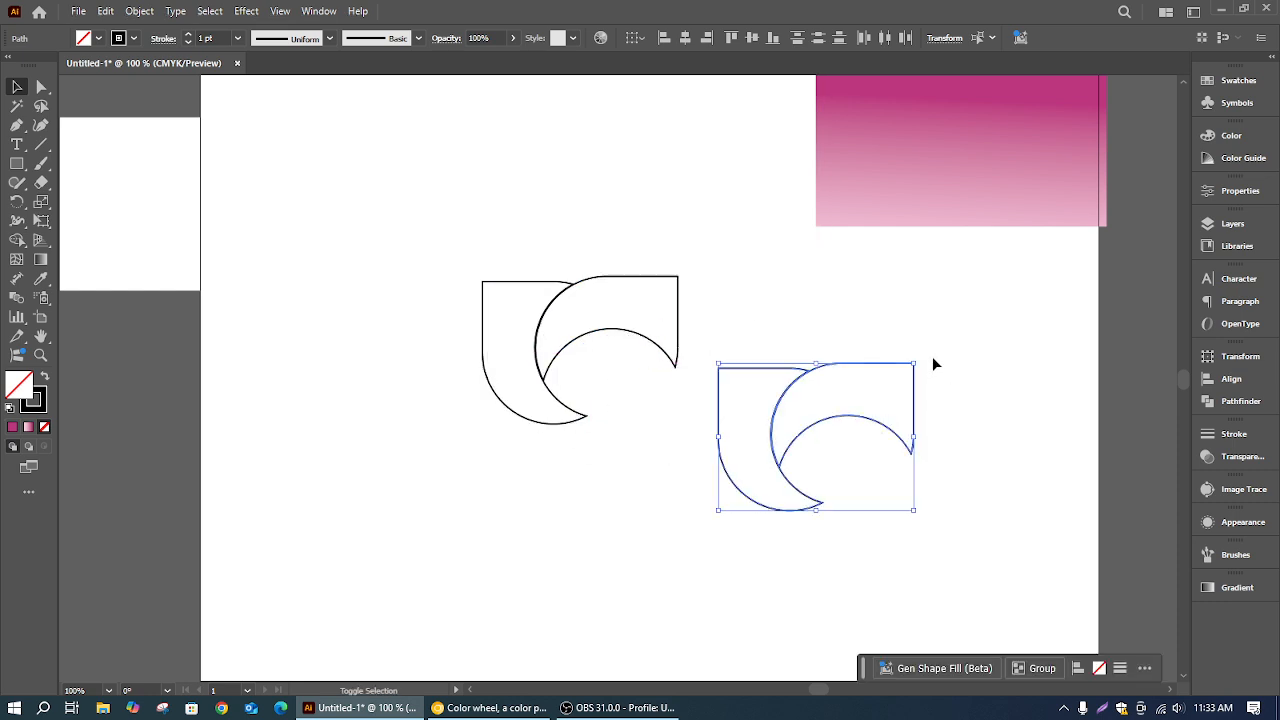
drag(921, 355, 693, 566)
drag(858, 452, 631, 420)
click(801, 358)
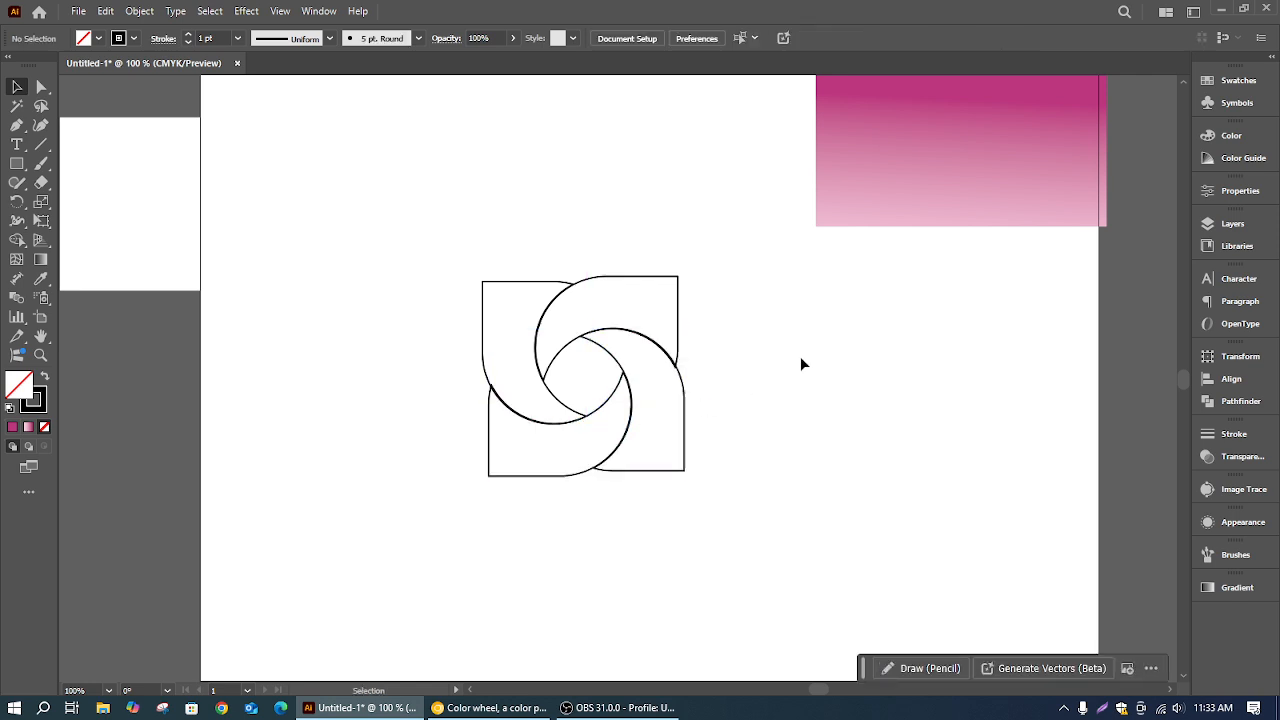
Fill each of the four emblem pieces with the Orange, Yellow linear gradient
click(499, 290)
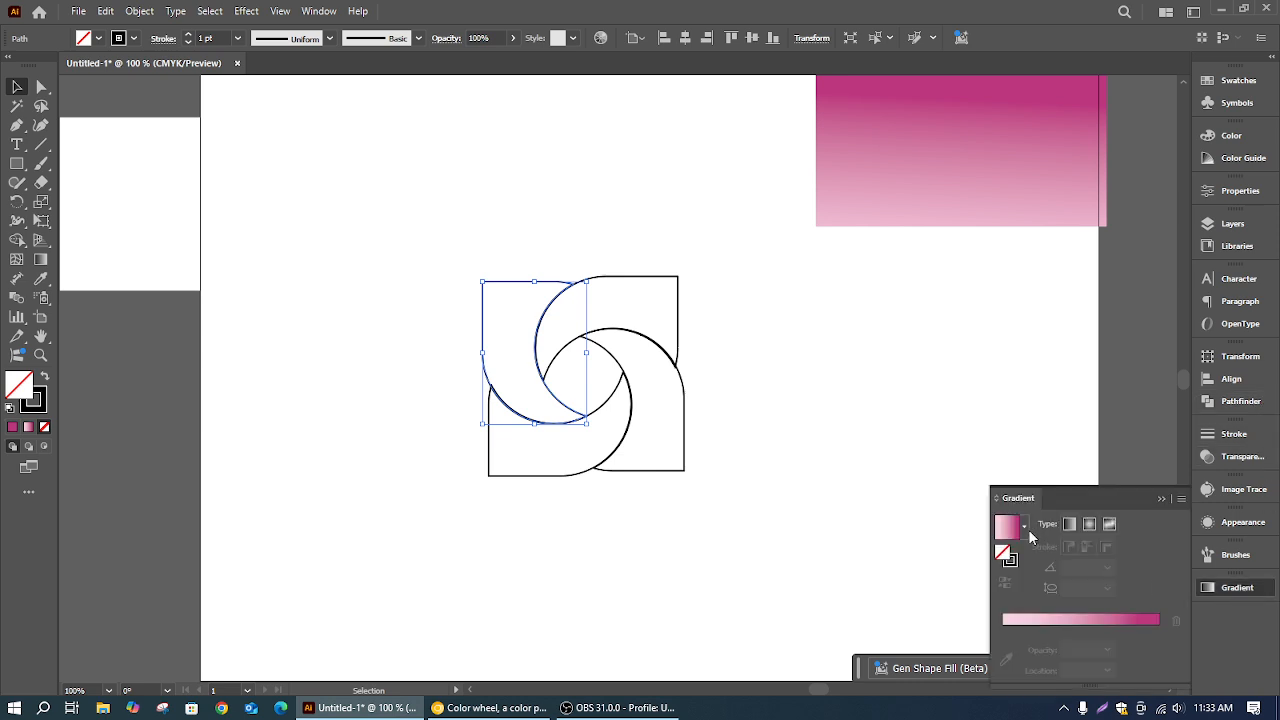
click(1025, 527)
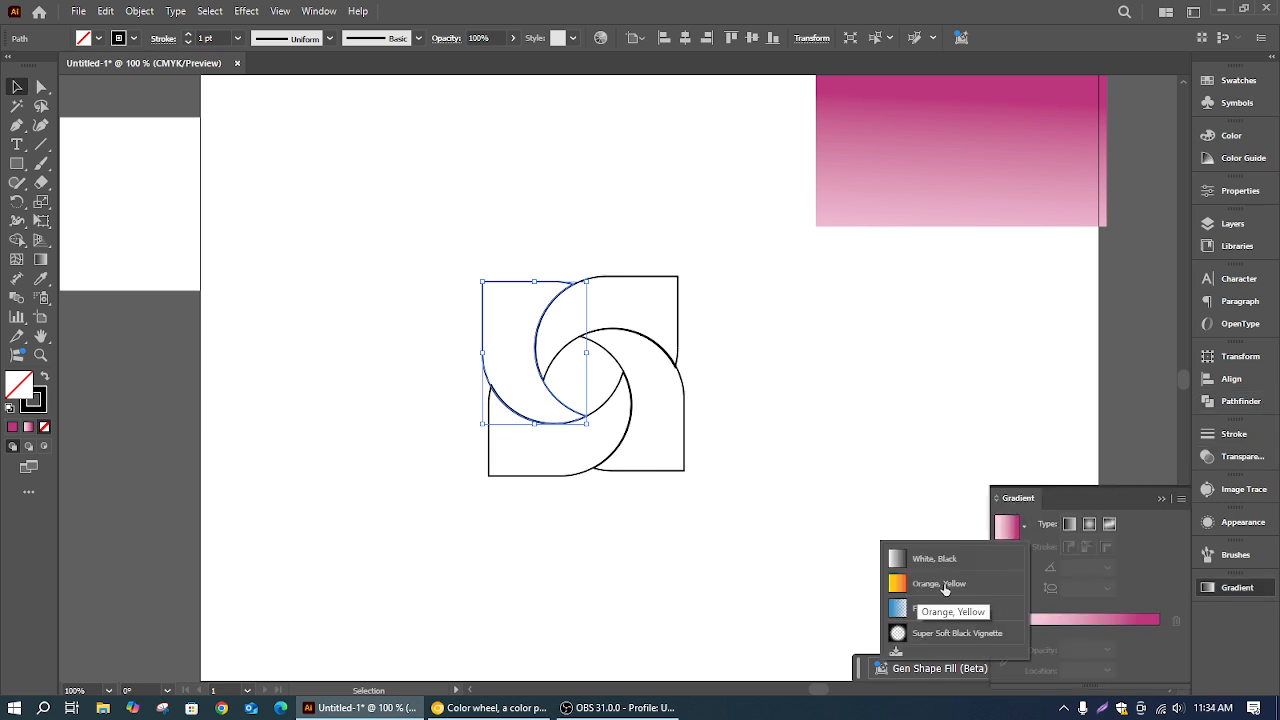
click(940, 584)
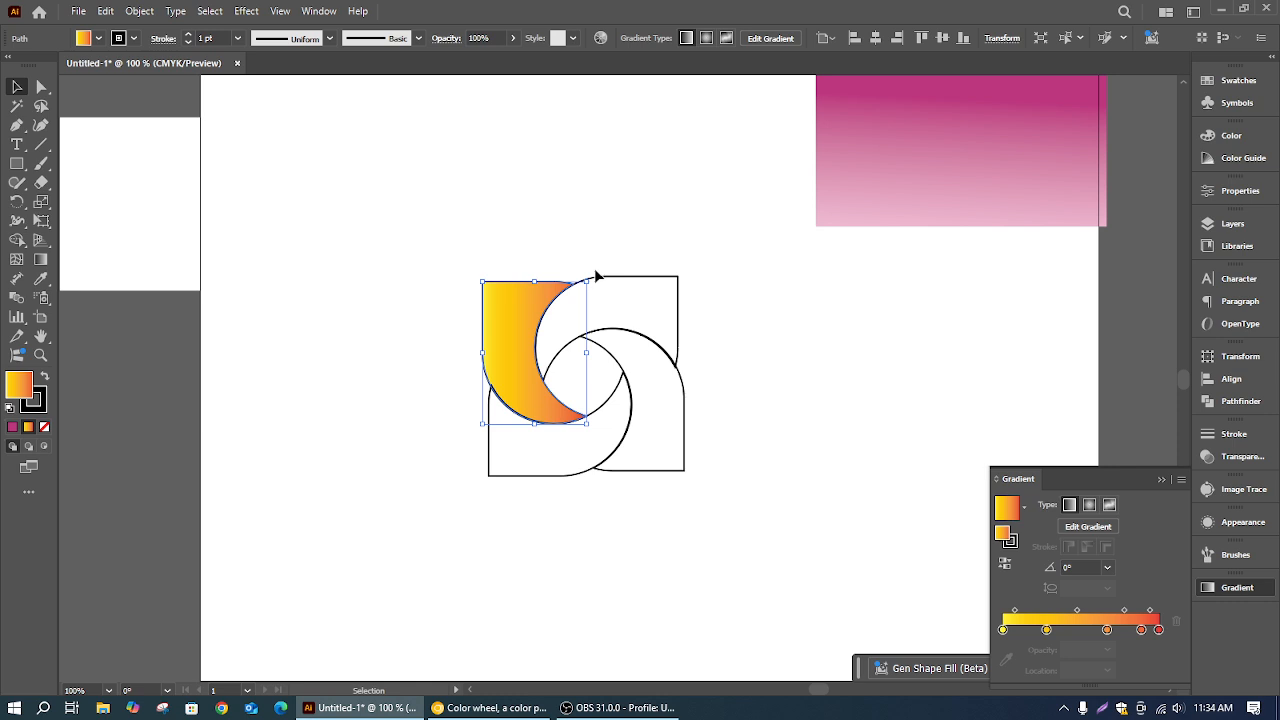
click(650, 287)
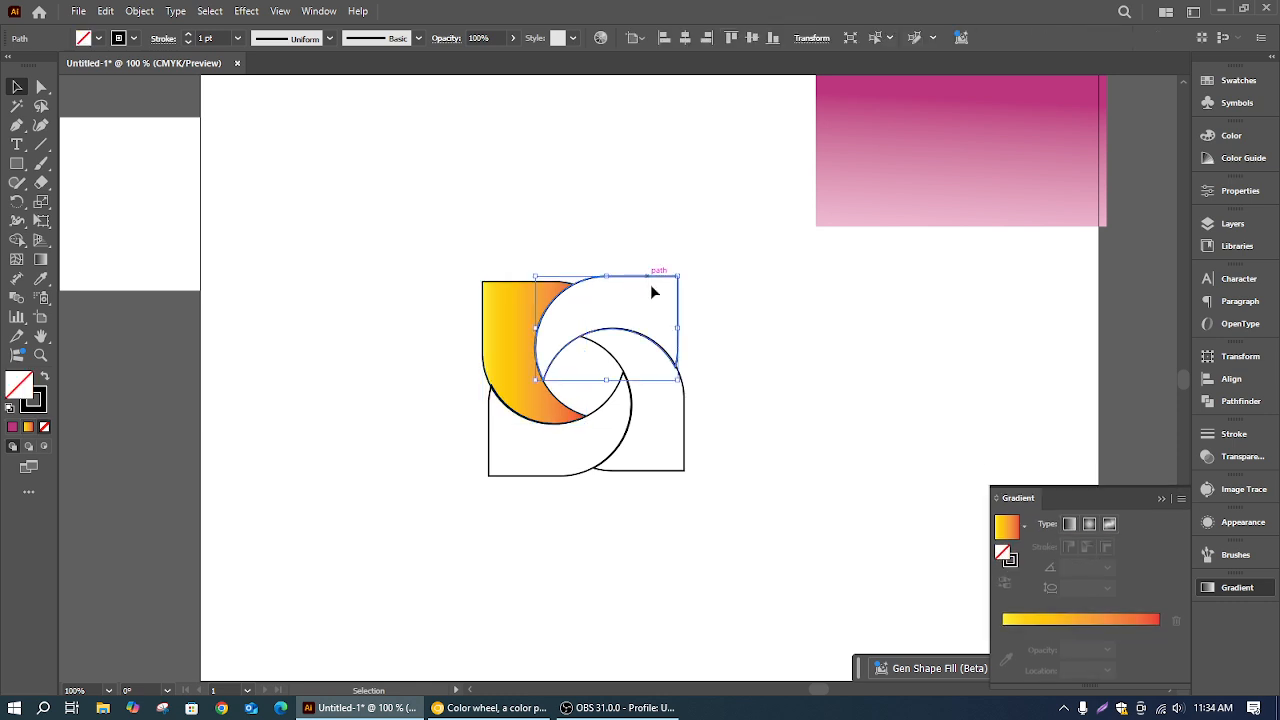
click(1046, 621)
click(685, 410)
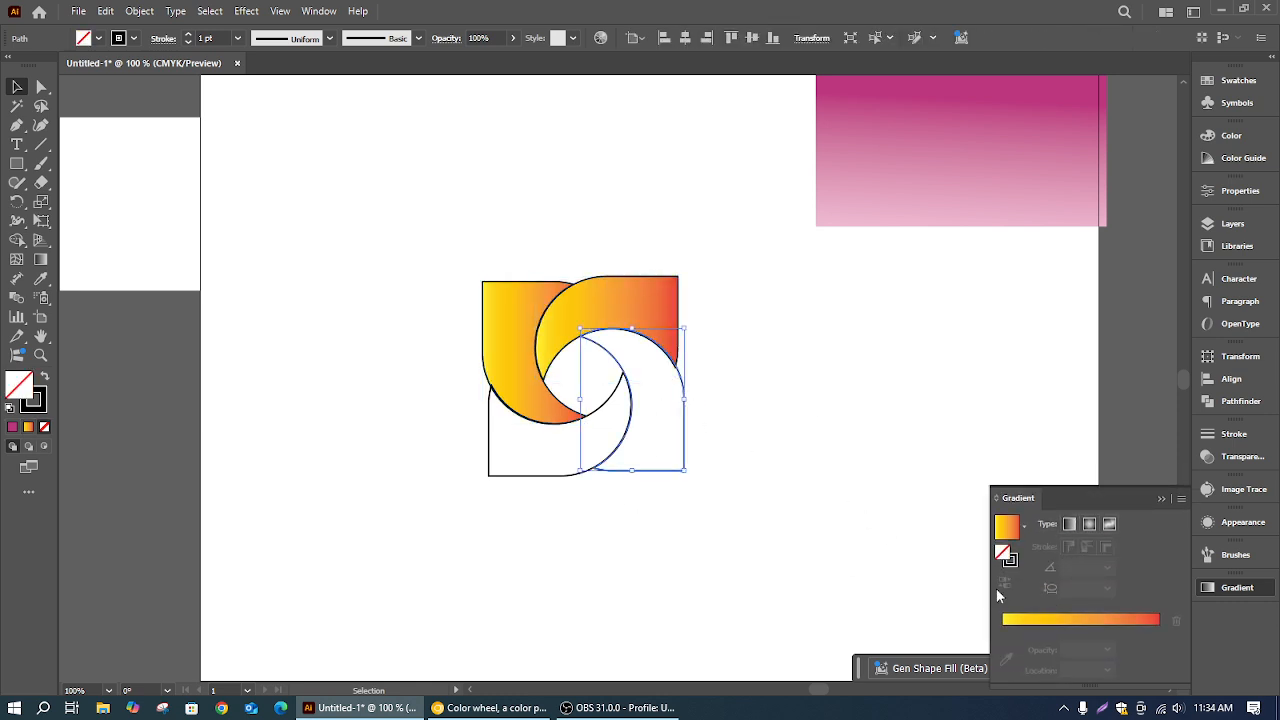
click(1046, 621)
click(548, 471)
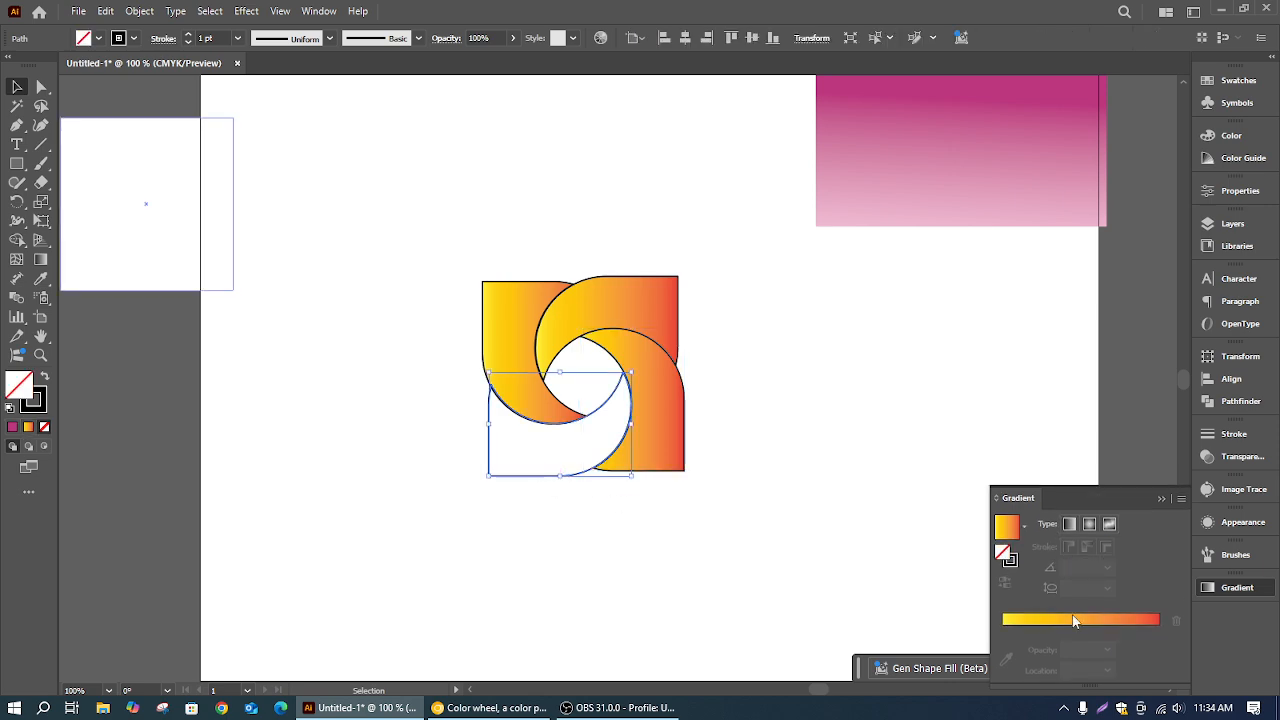
click(1075, 620)
Remove the stroke from all four pieces and scale the whole emblem up proportionally to nearly twice its size
drag(400, 206, 712, 472)
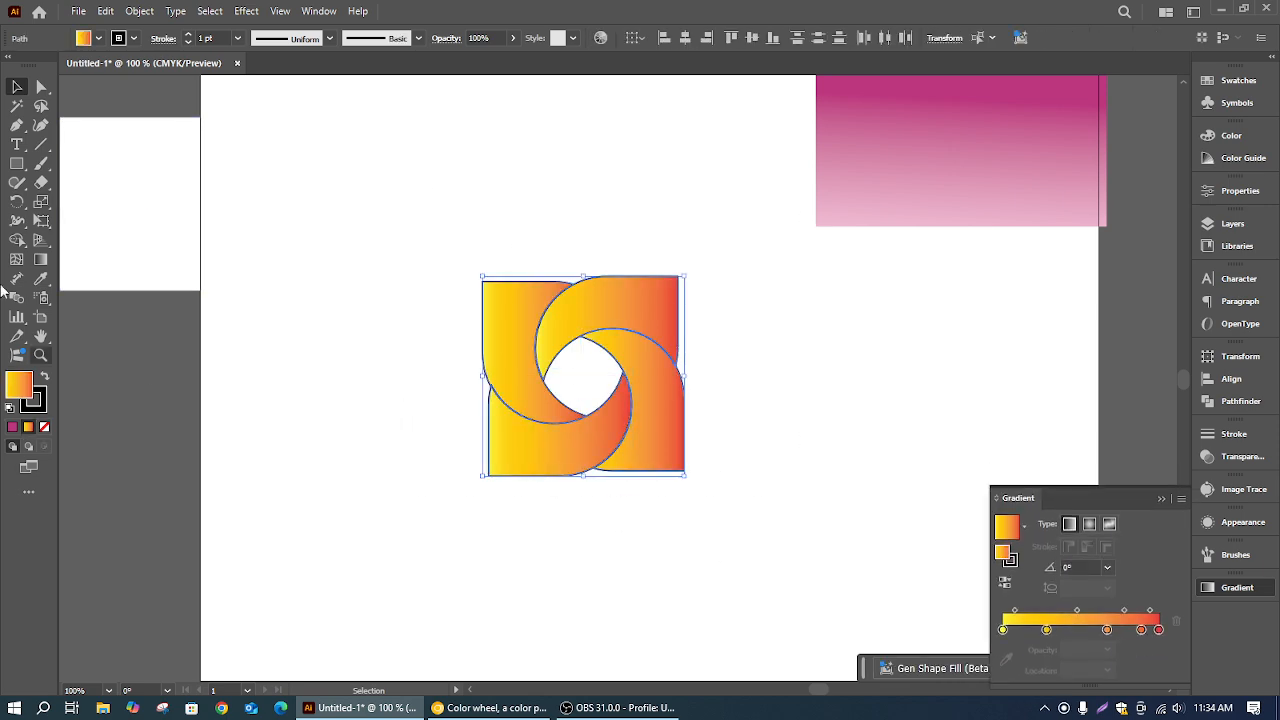
click(45, 424)
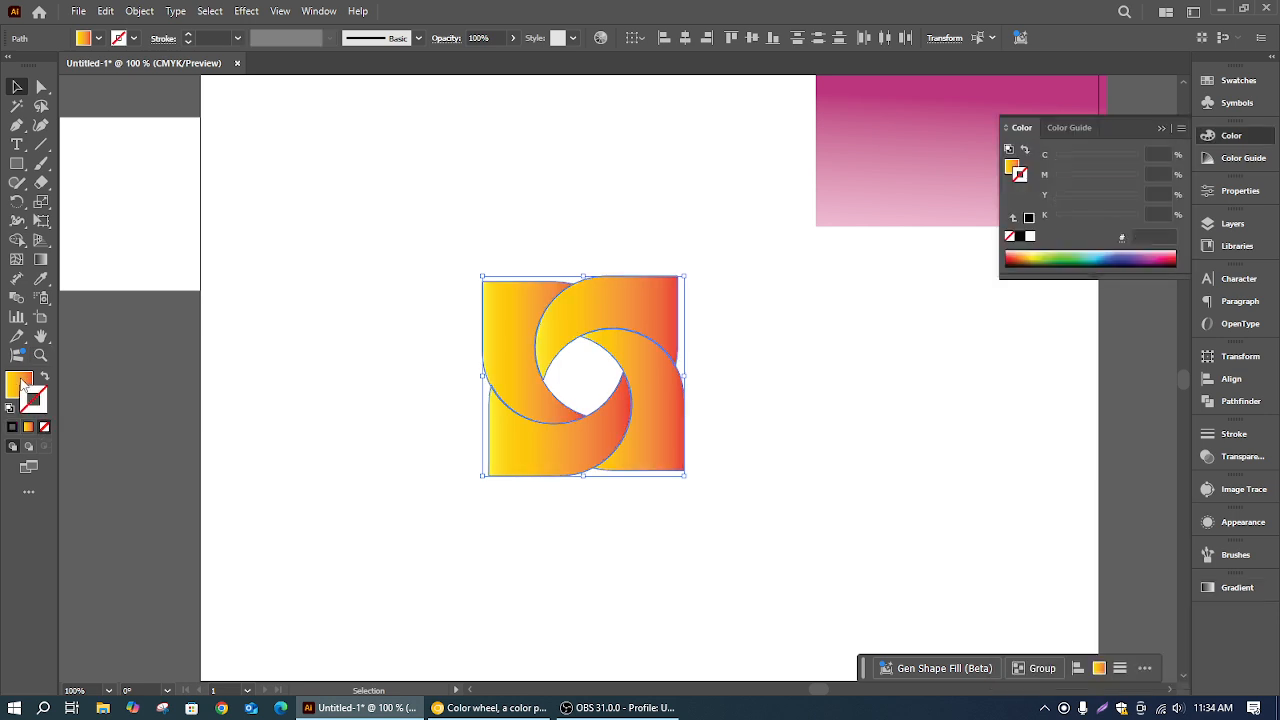
click(454, 156)
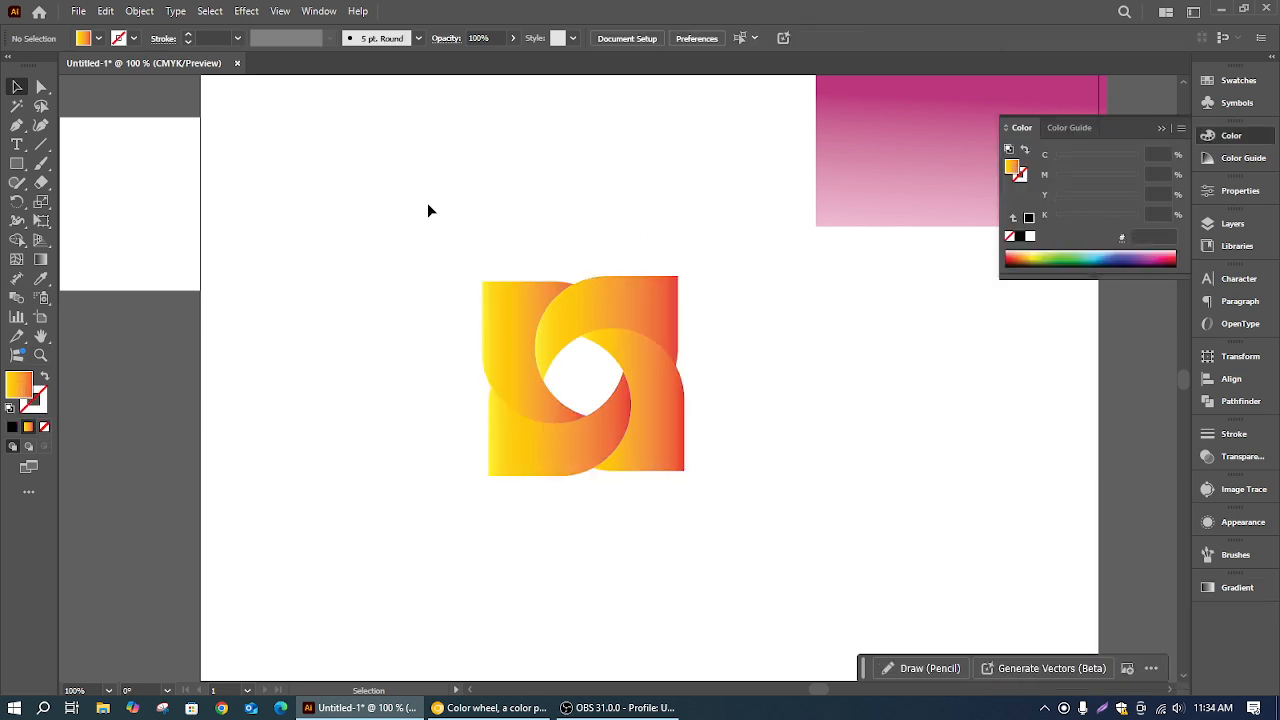
drag(745, 485, 820, 517)
click(806, 448)
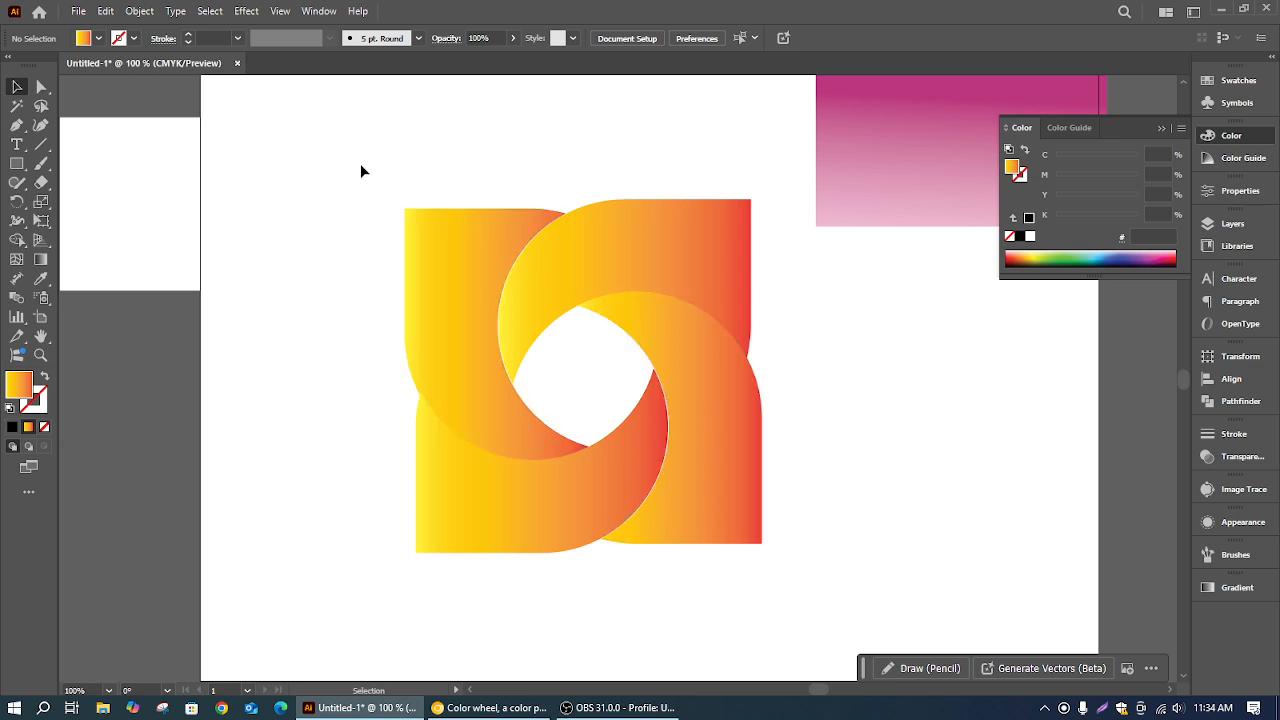
drag(360, 166, 758, 545)
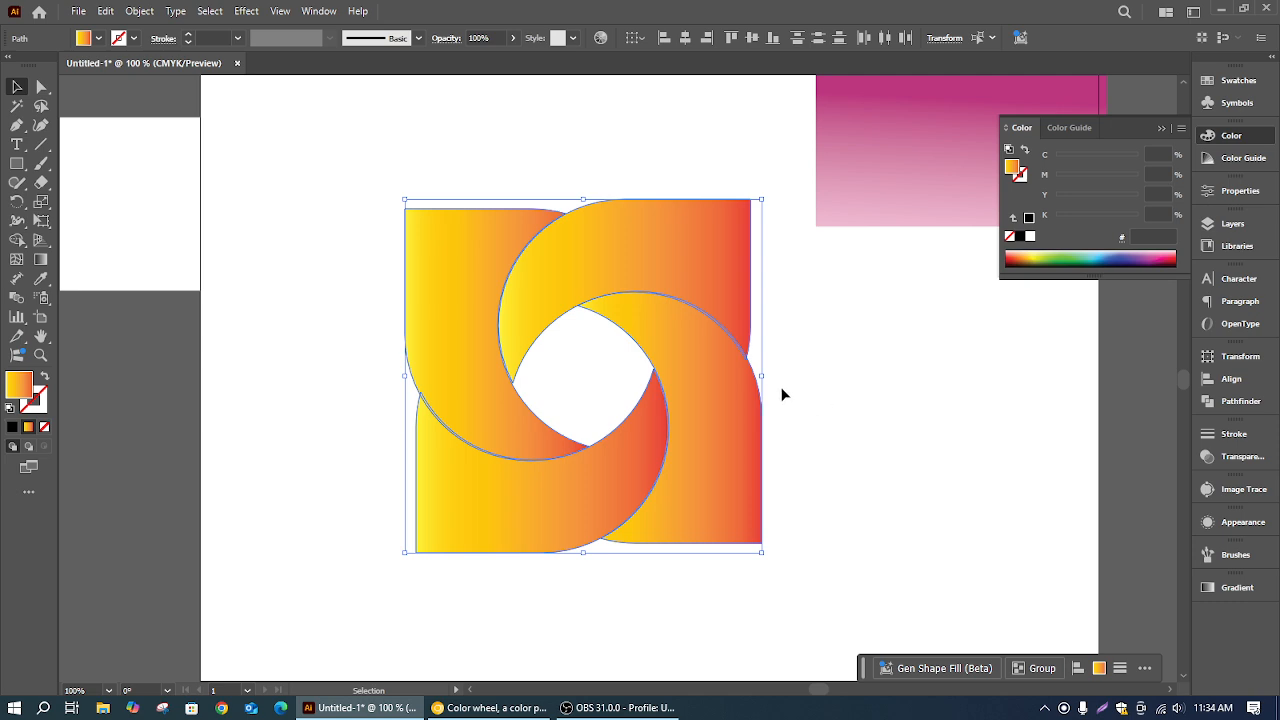
click(961, 320)
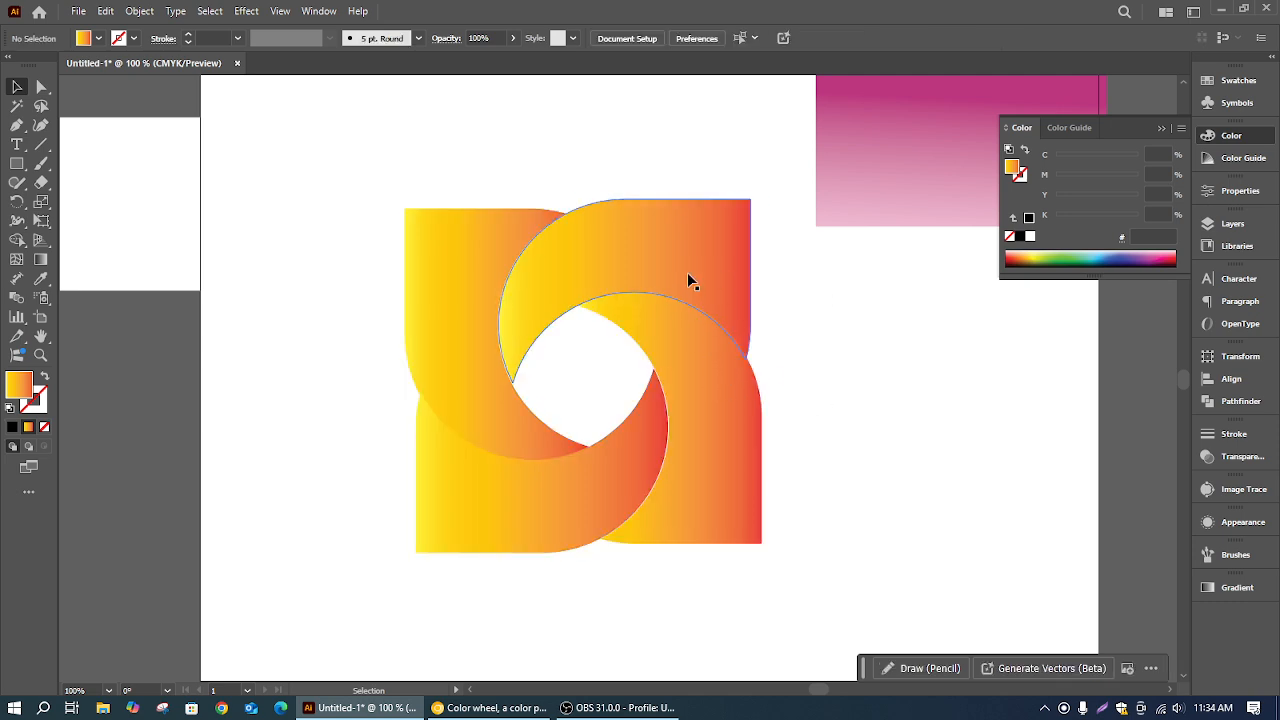
click(688, 276)
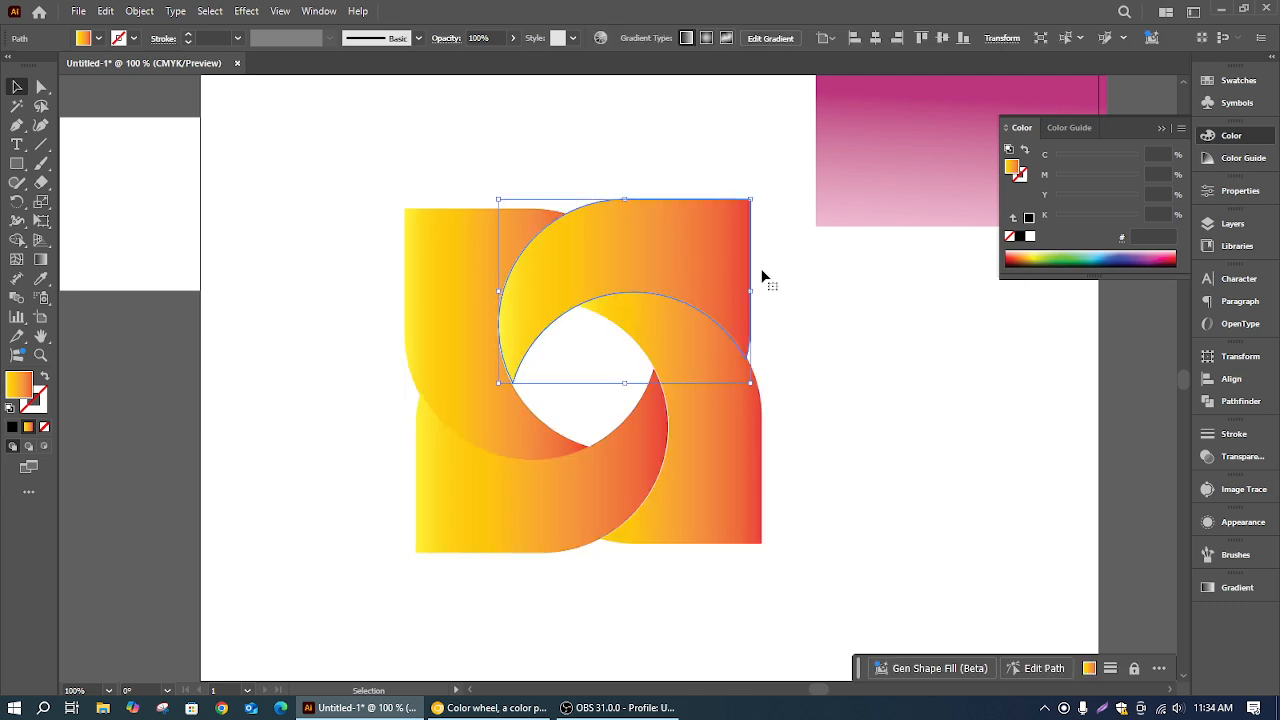
click(1249, 594)
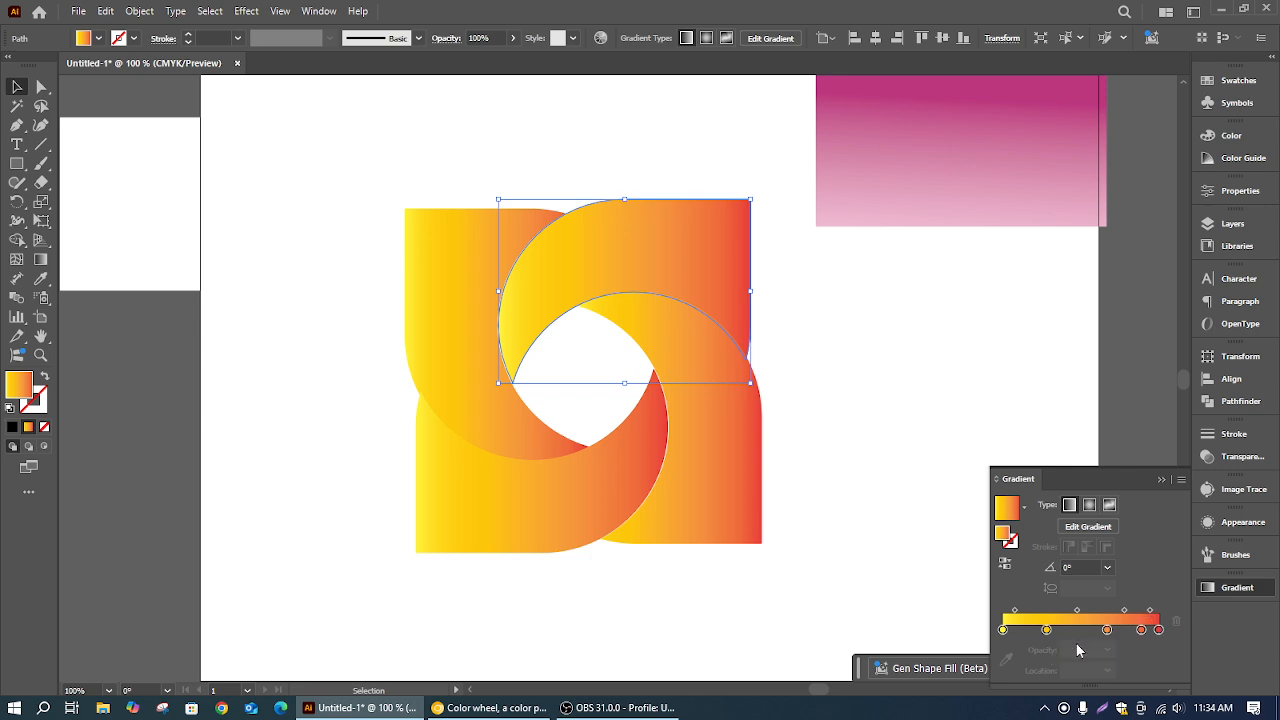
click(903, 400)
scroll(930, 398, down, 1)
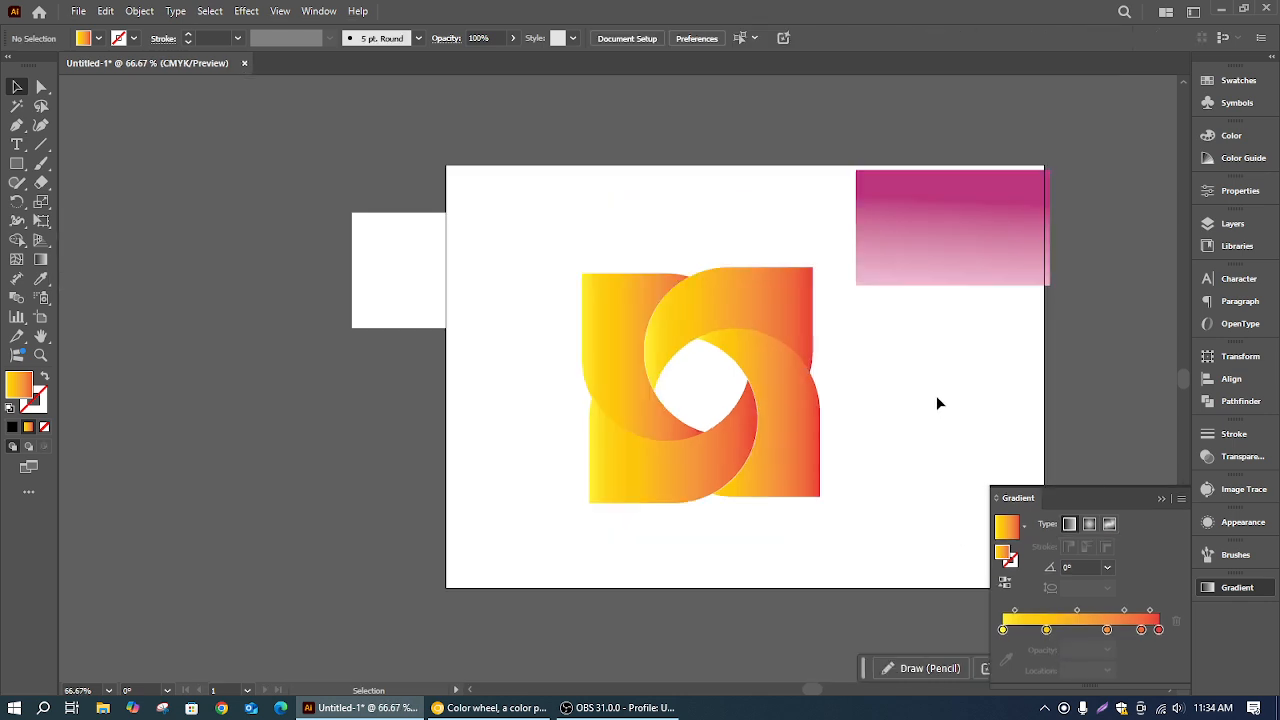
drag(900, 366, 783, 374)
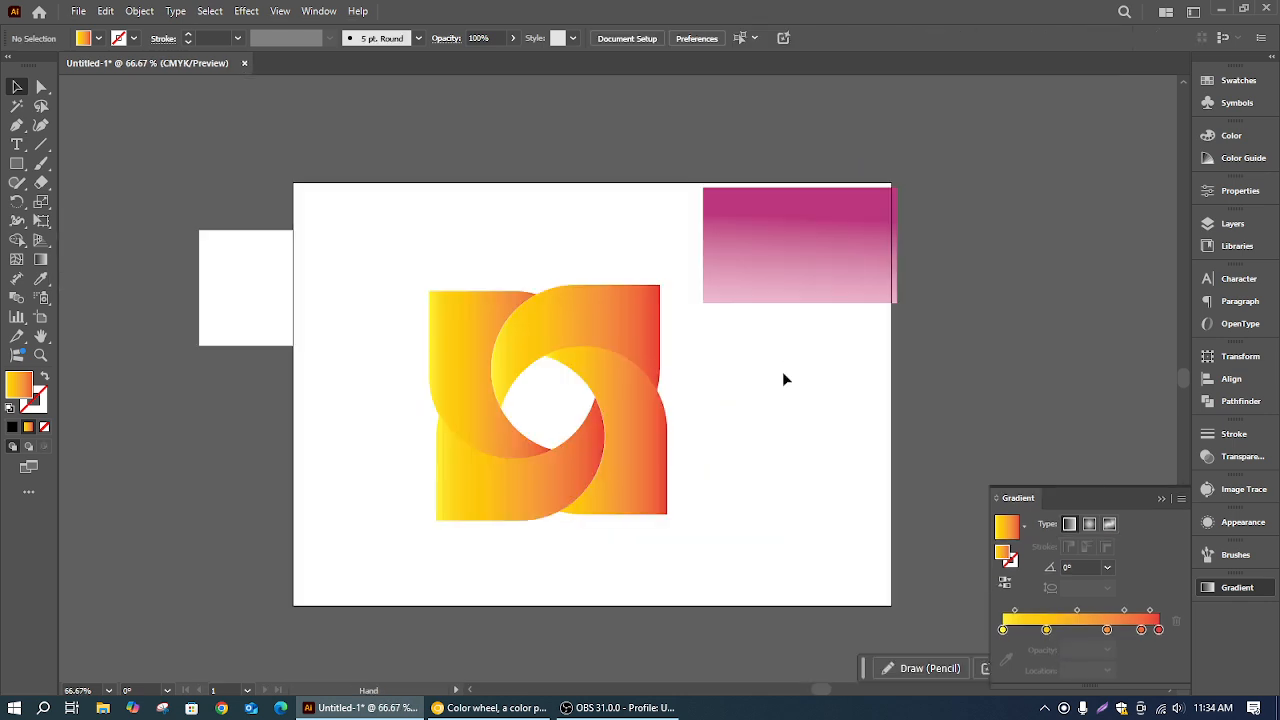
Switch to the browser, go back to the uiGradients site and browse through its full gradient list
click(511, 710)
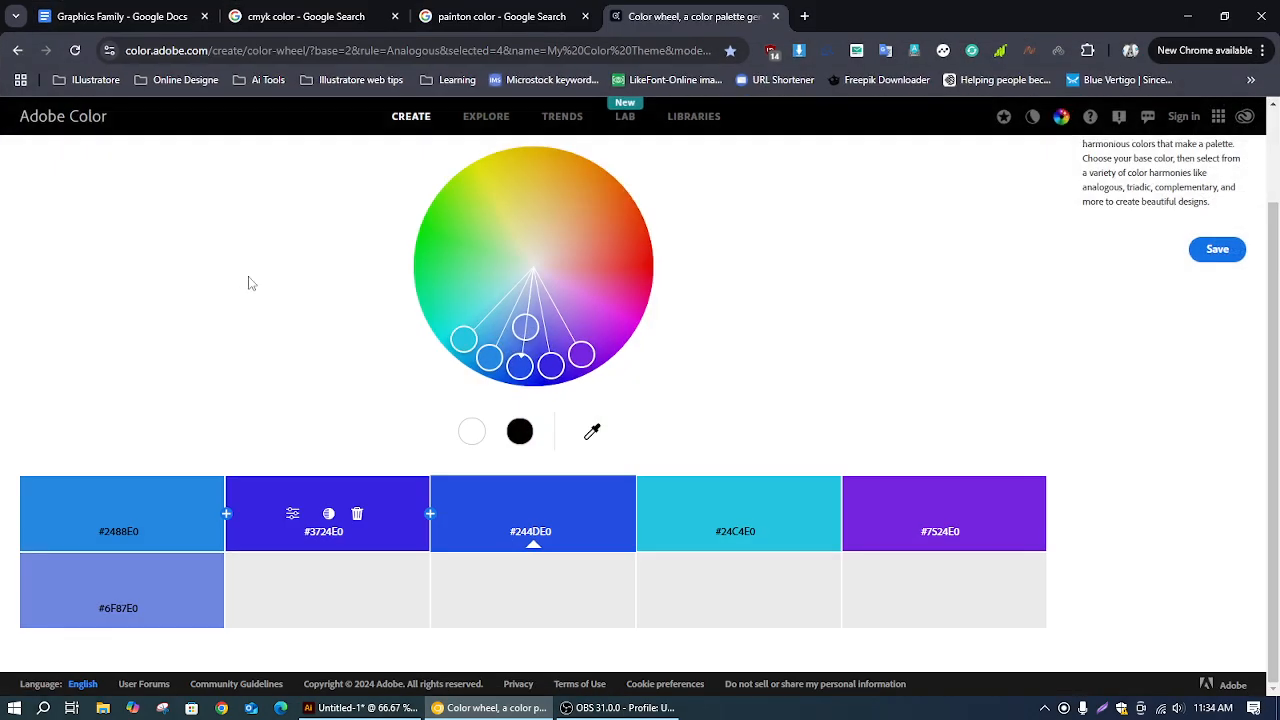
click(14, 55)
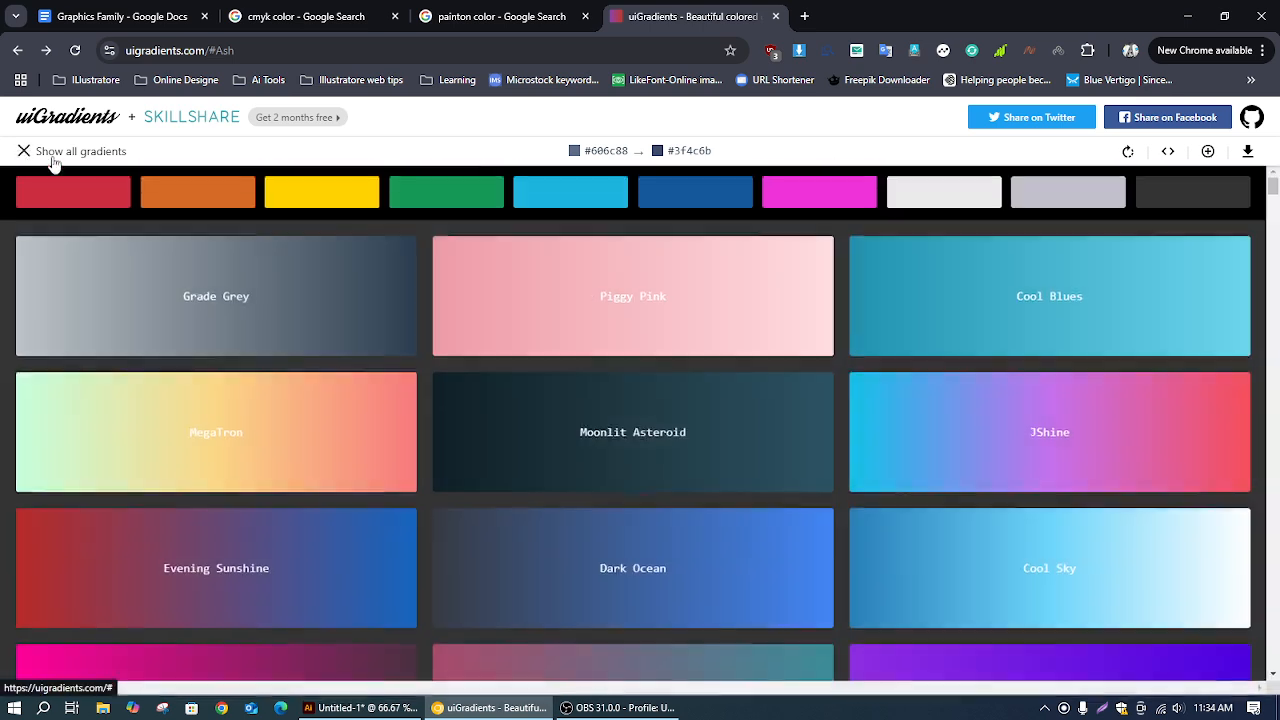
click(25, 155)
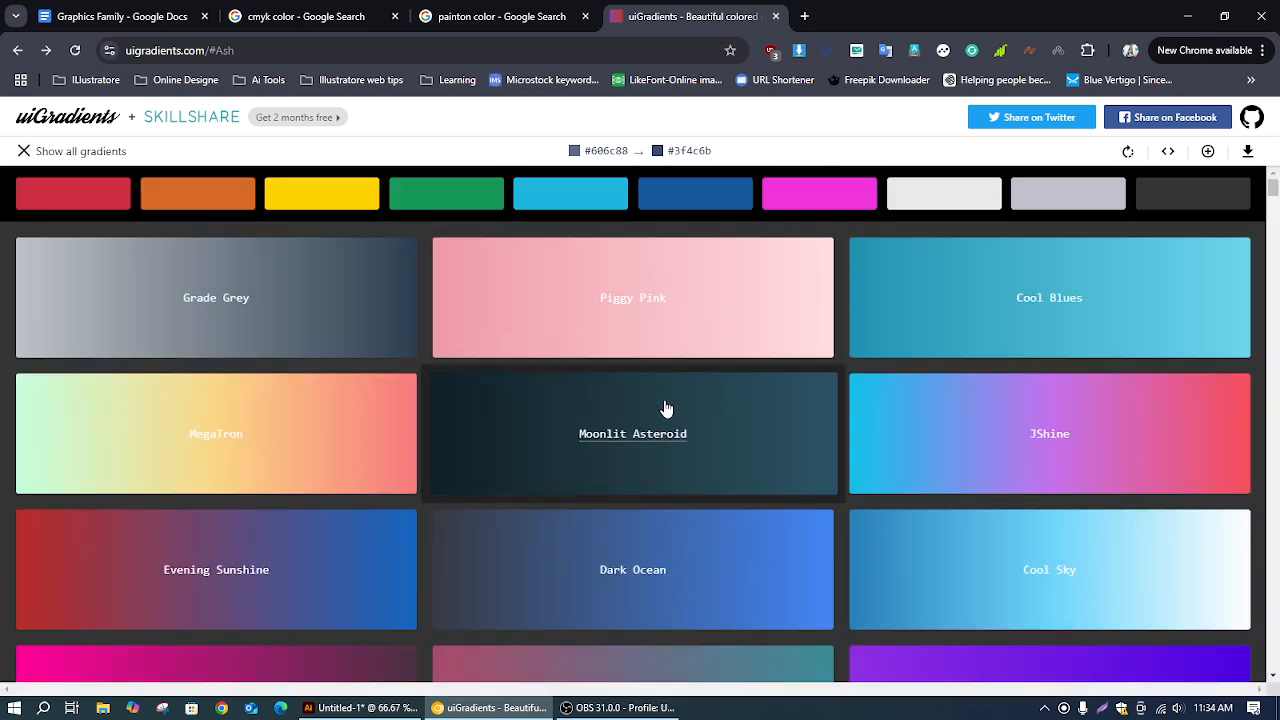
scroll(1029, 449, down, 3)
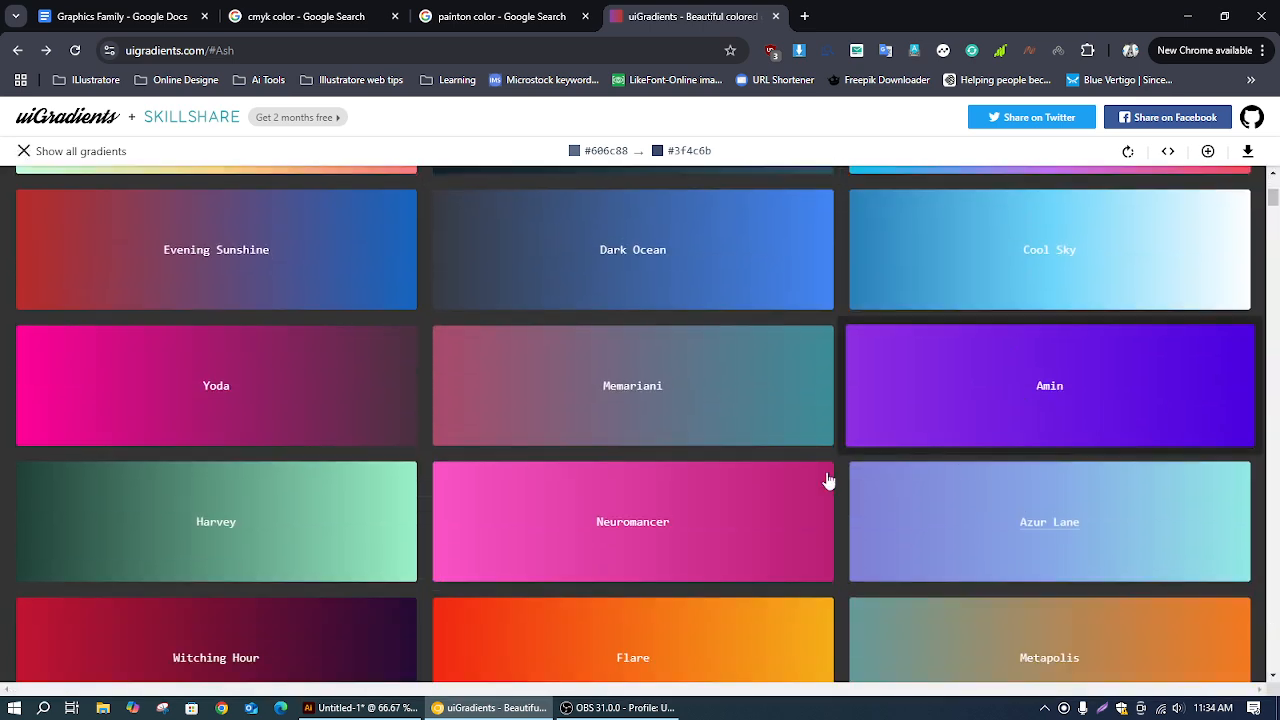
scroll(394, 509, down, 2)
scroll(335, 532, down, 2)
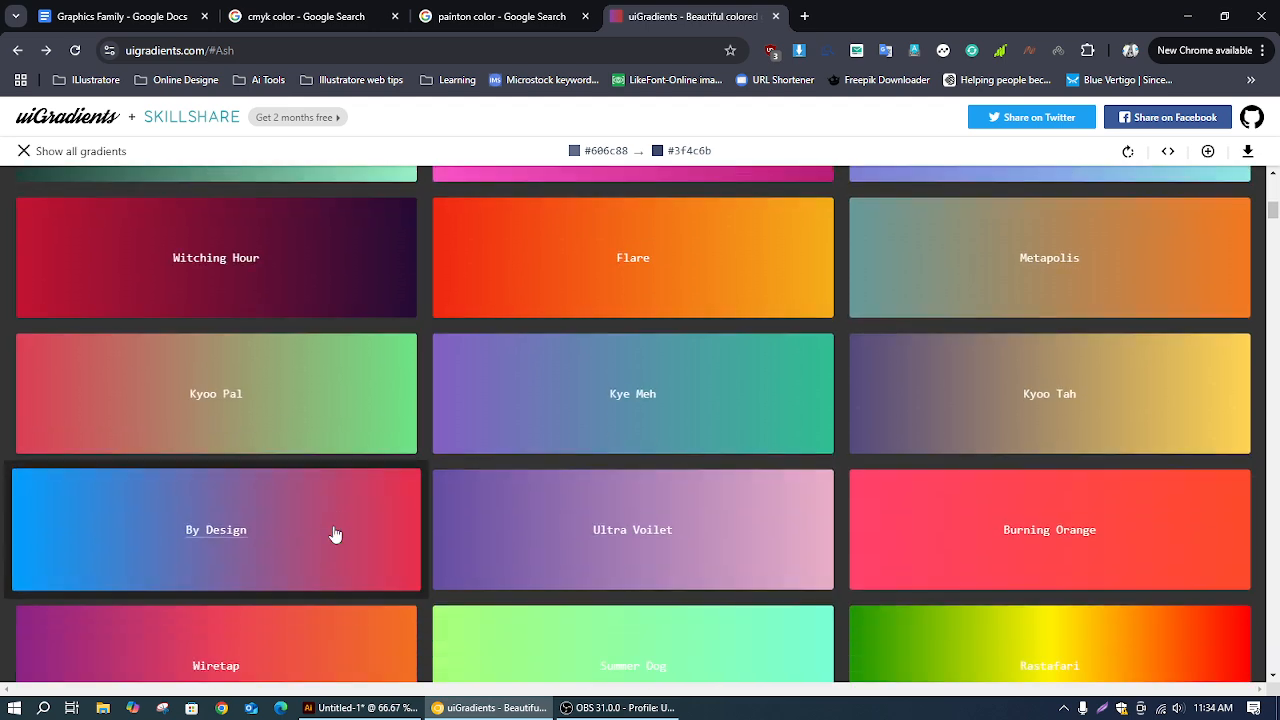
click(26, 155)
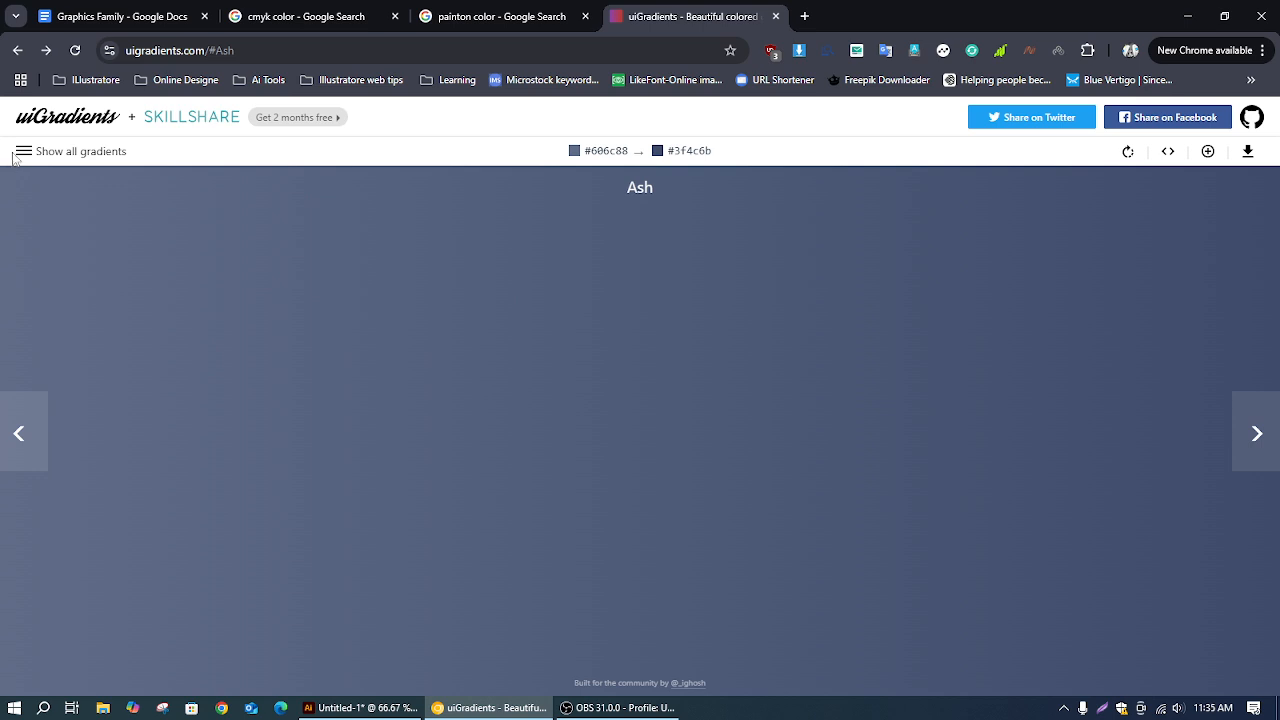
click(23, 152)
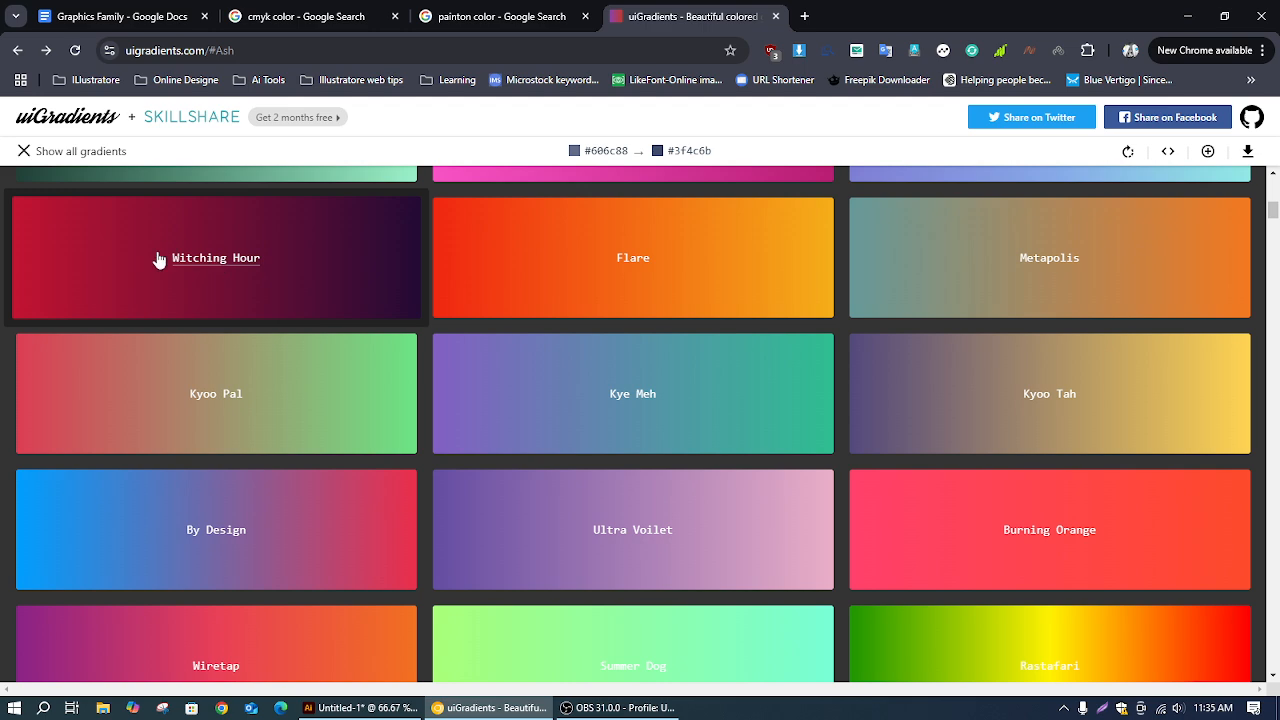
Preview the Witching Hour, Rastafari and Magic gradients one after another and examine their colour codes
click(245, 258)
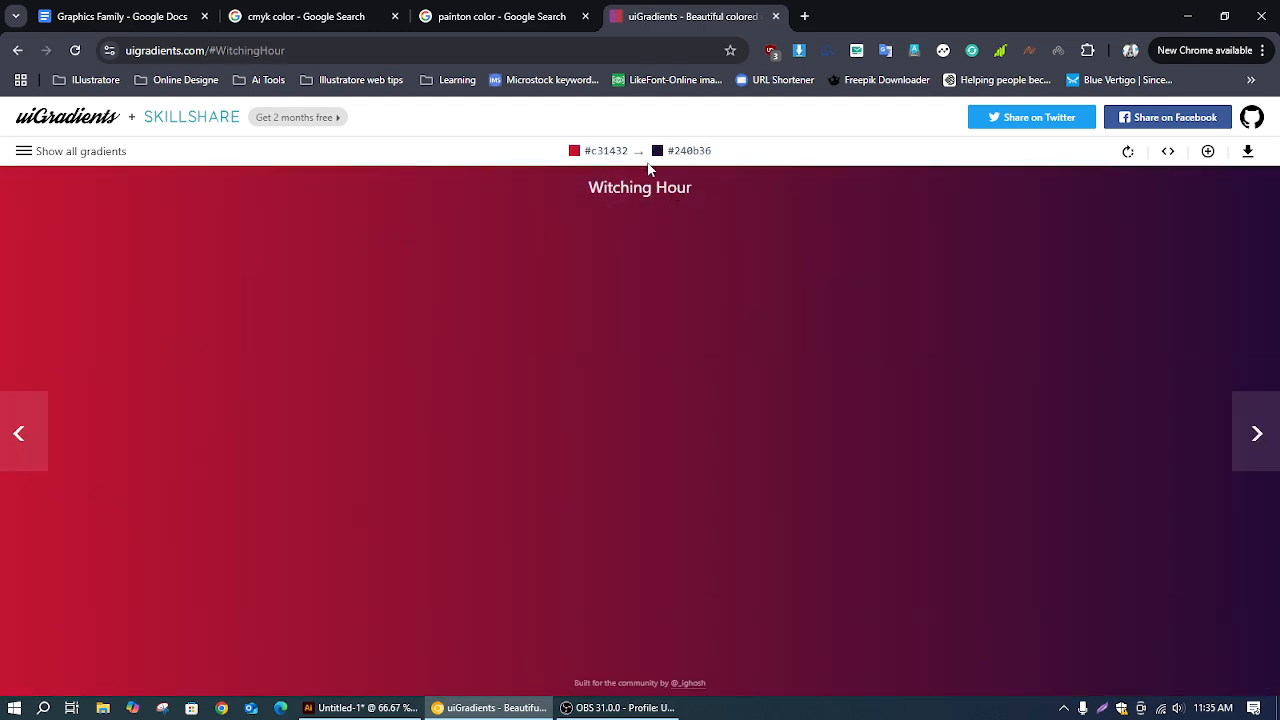
click(26, 153)
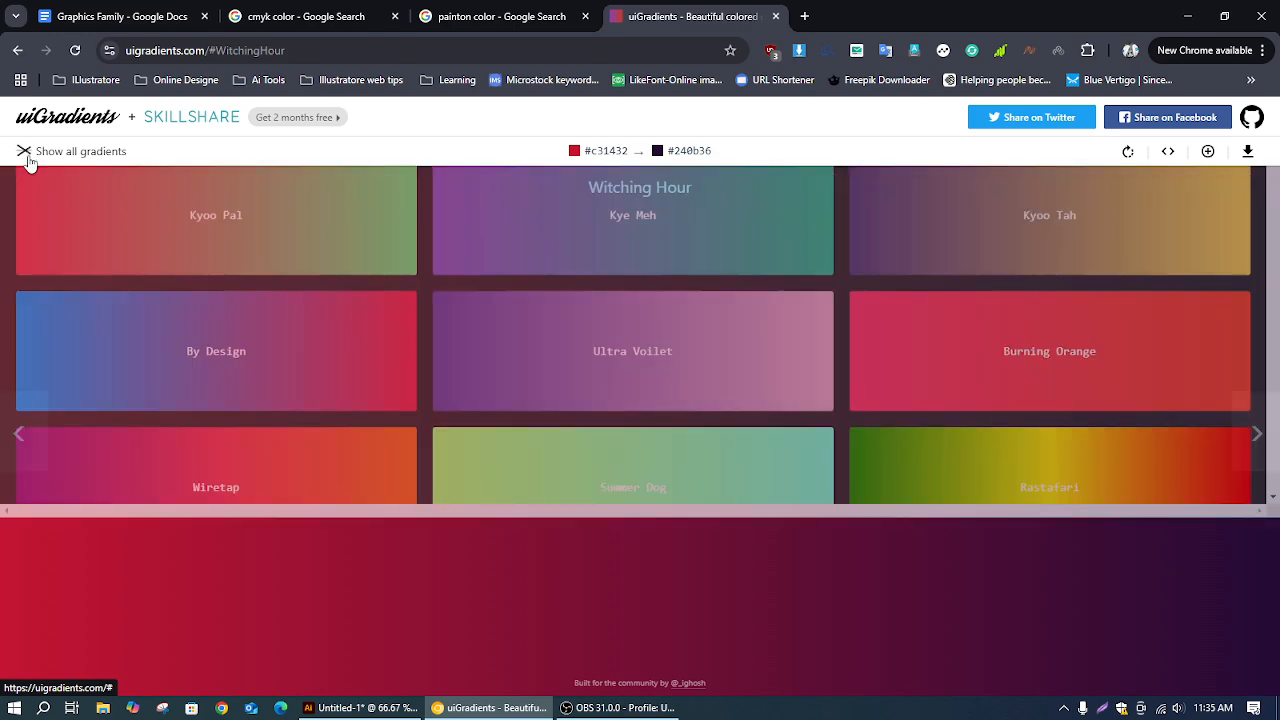
scroll(1057, 431, down, 2)
scroll(1060, 483, down, 2)
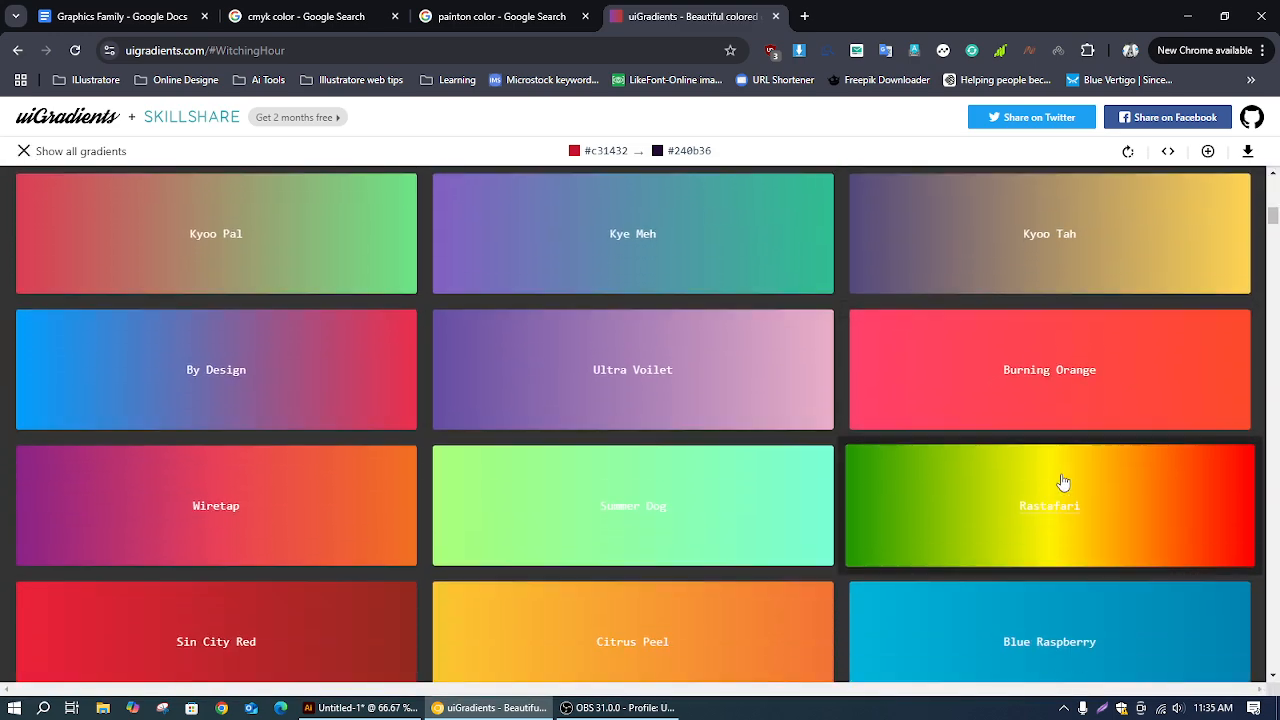
click(1063, 483)
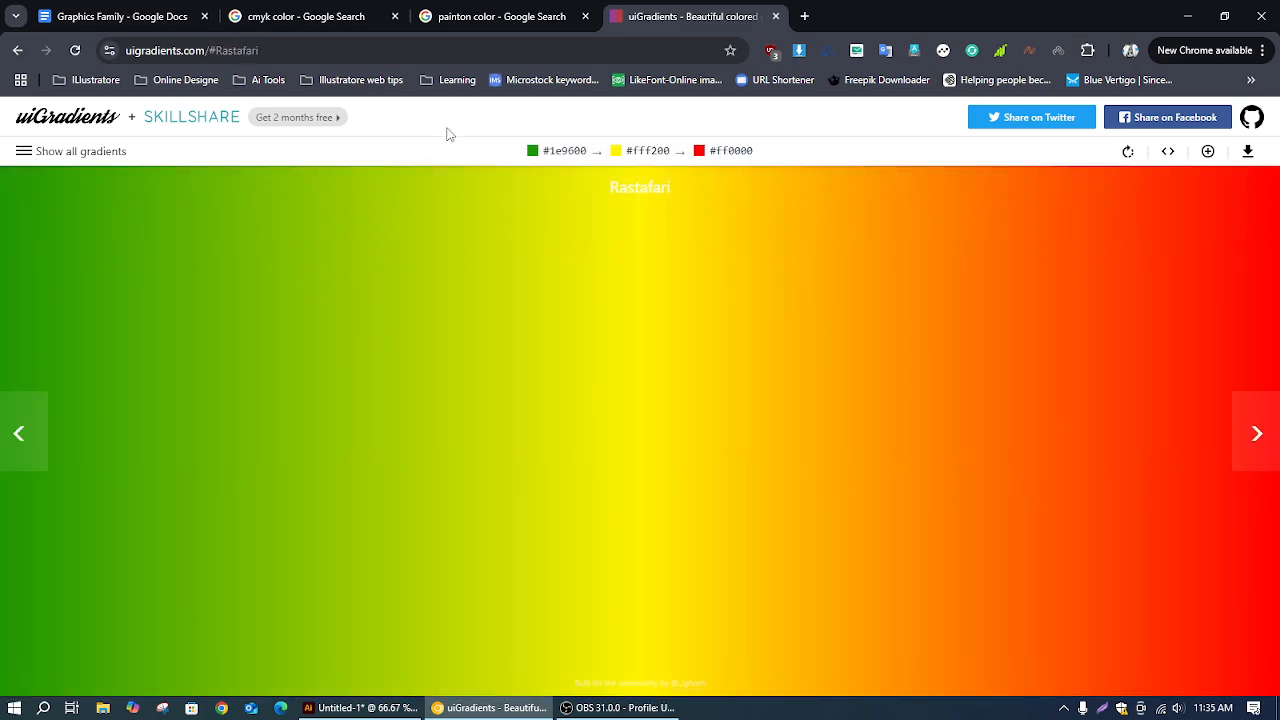
click(24, 151)
scroll(663, 387, down, 3)
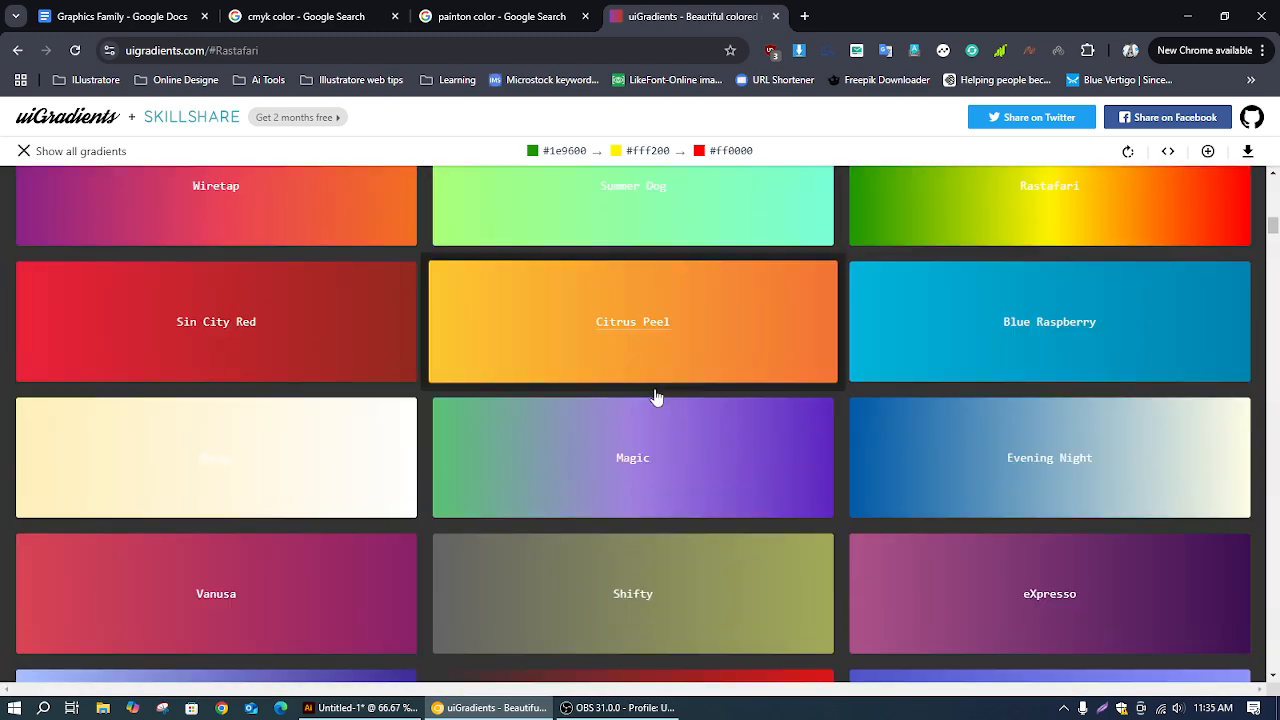
click(594, 449)
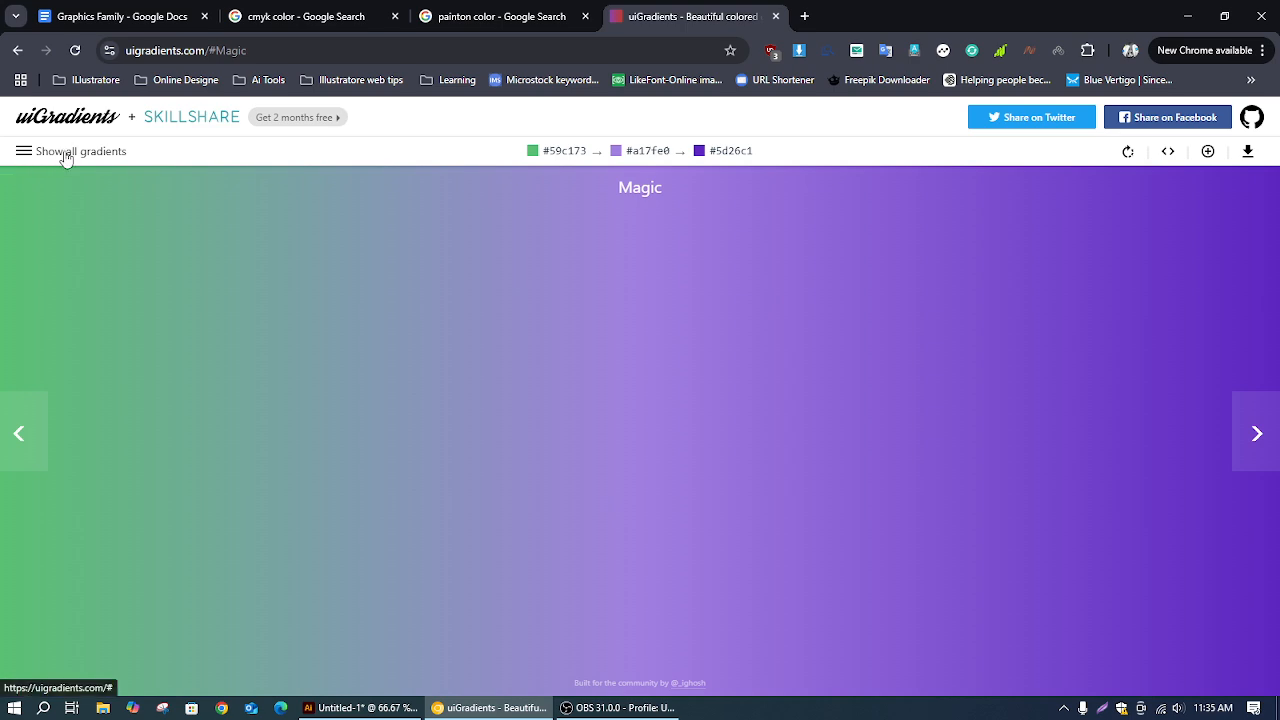
Preview the Pure Lust gradient and open Wedding Day Blues from the uiGradients list to examine its colour codes
click(24, 151)
scroll(405, 431, down, 4)
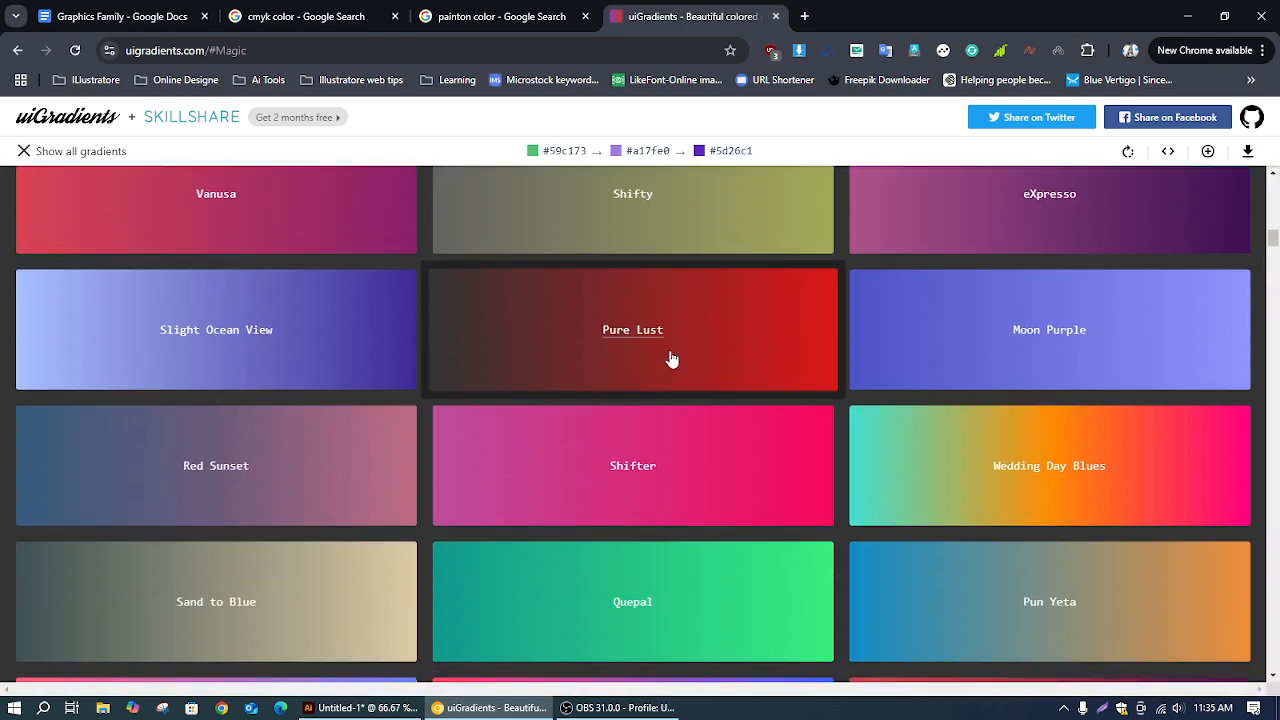
click(671, 357)
click(44, 155)
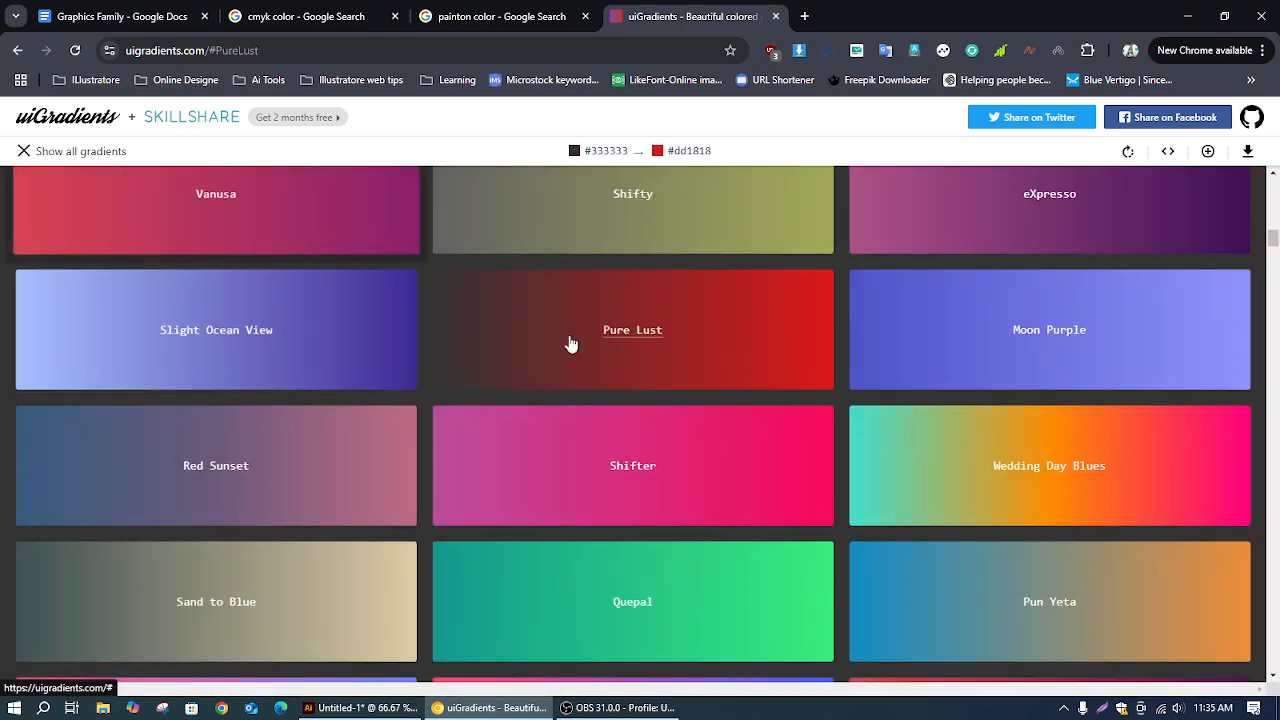
click(1088, 476)
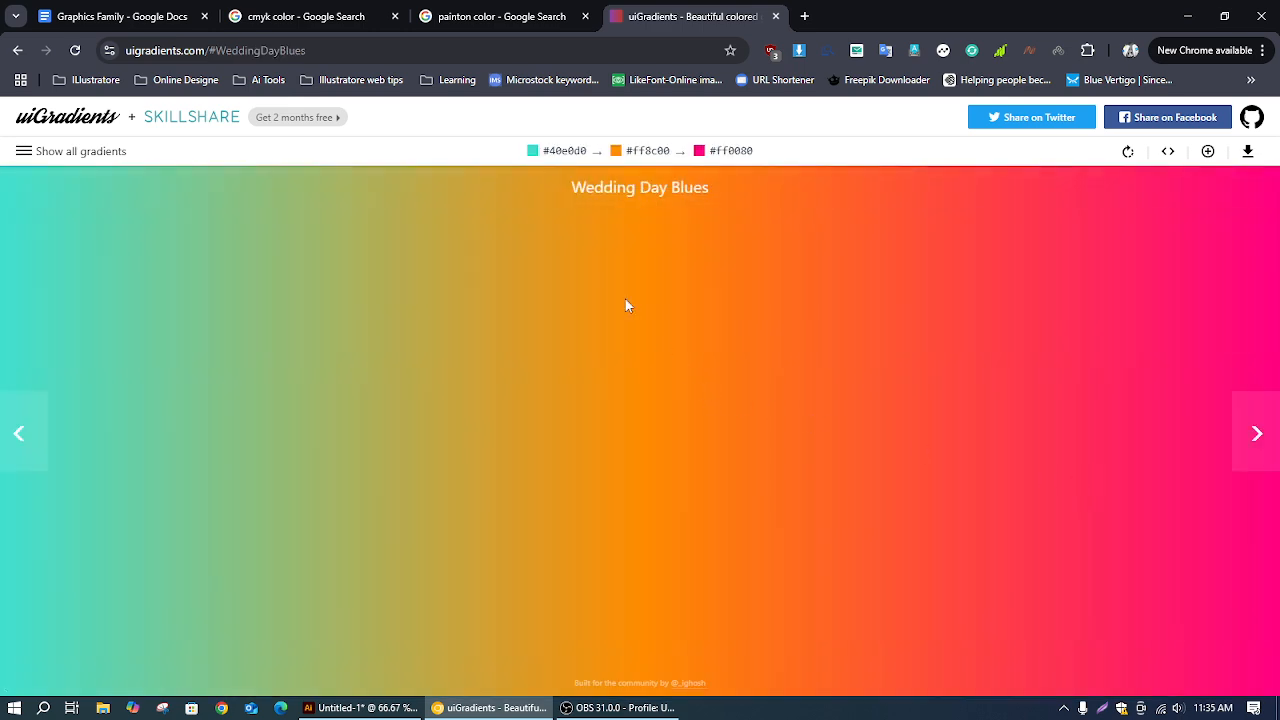
Switch to Illustrator, widen the pink gradient rectangle beyond the artboard edge and set its dark pink stop to 100%
click(360, 707)
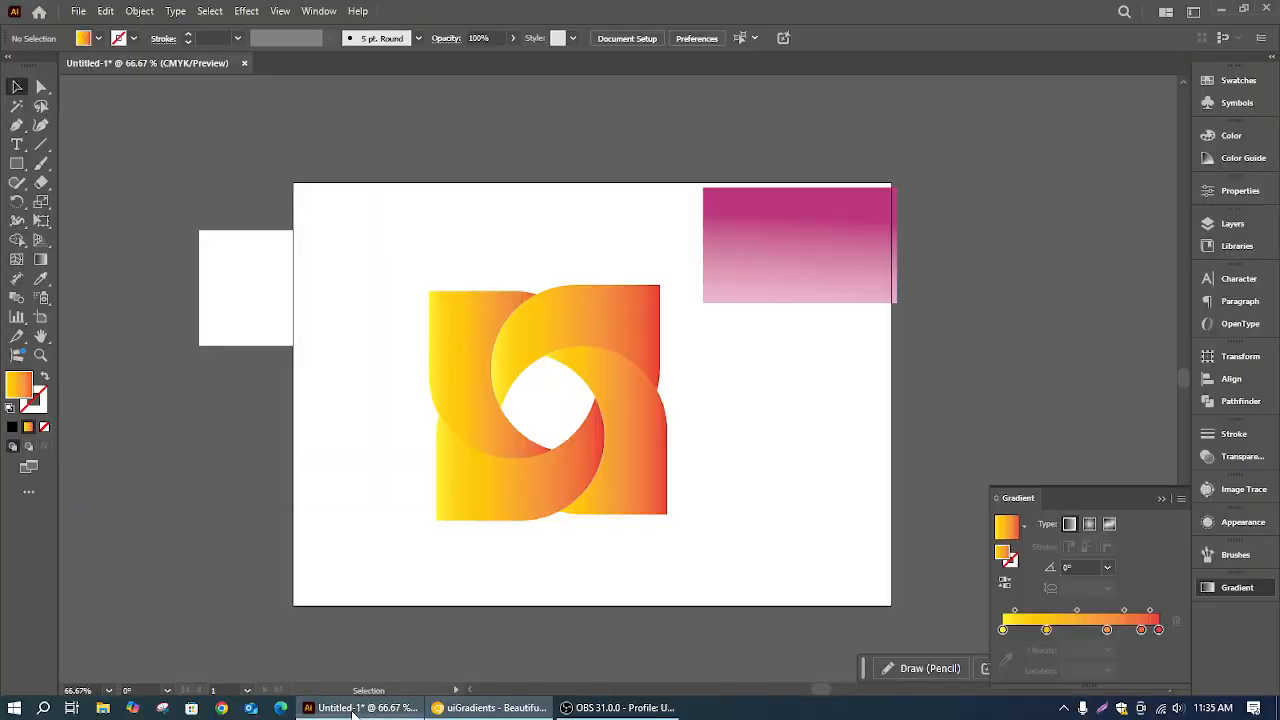
click(803, 290)
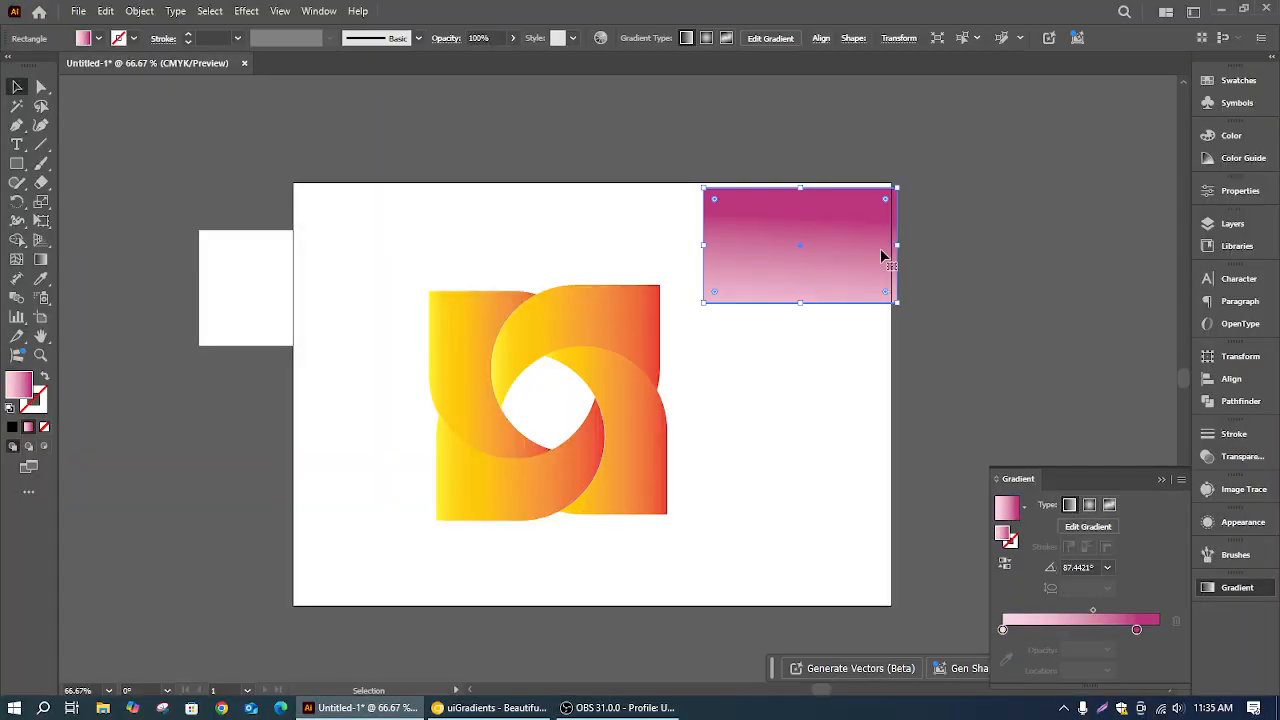
drag(899, 249, 968, 250)
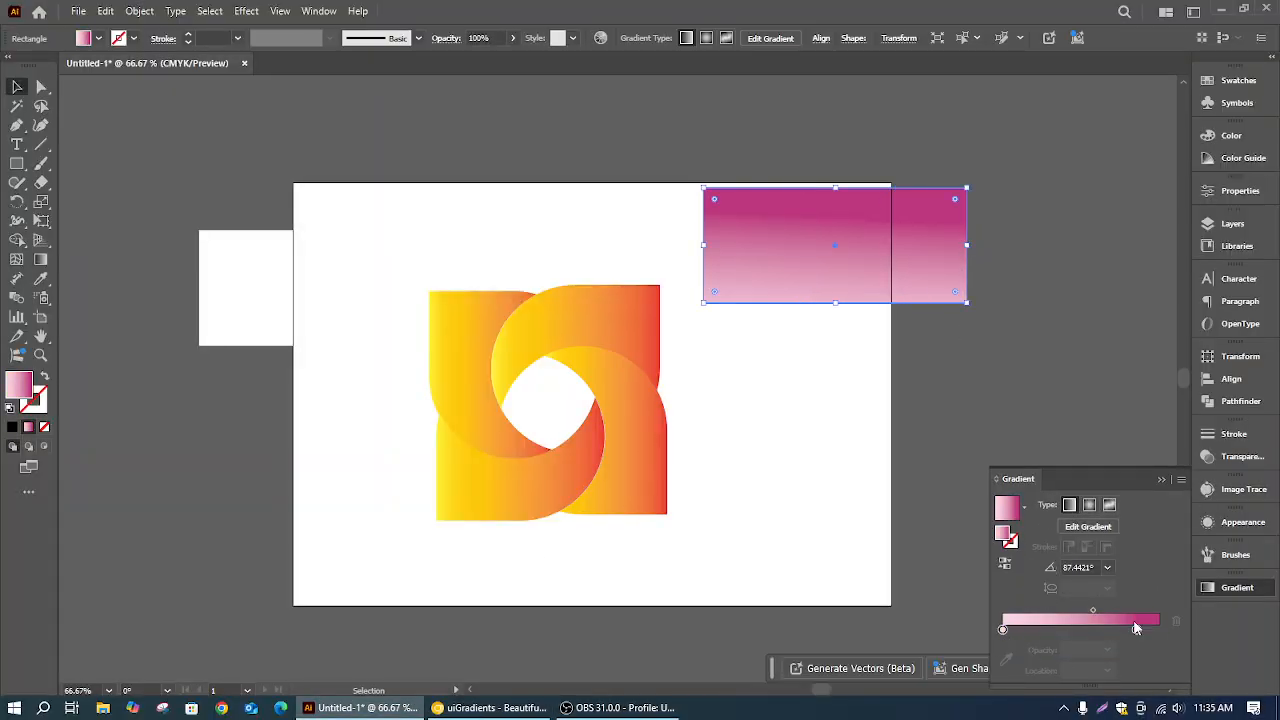
drag(1137, 630, 1158, 630)
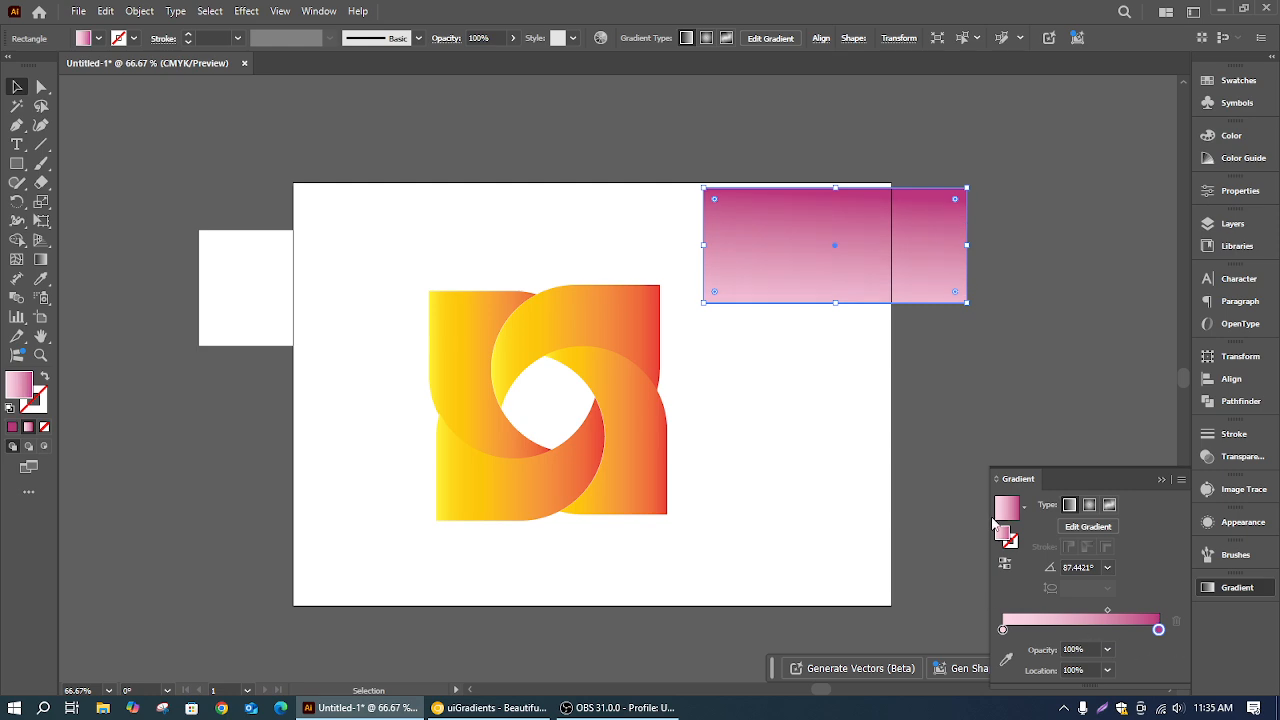
Check the Wedding Day Blues colour codes in the browser and add a FF8C00 stop at about 53% to the rectangle's gradient
click(492, 710)
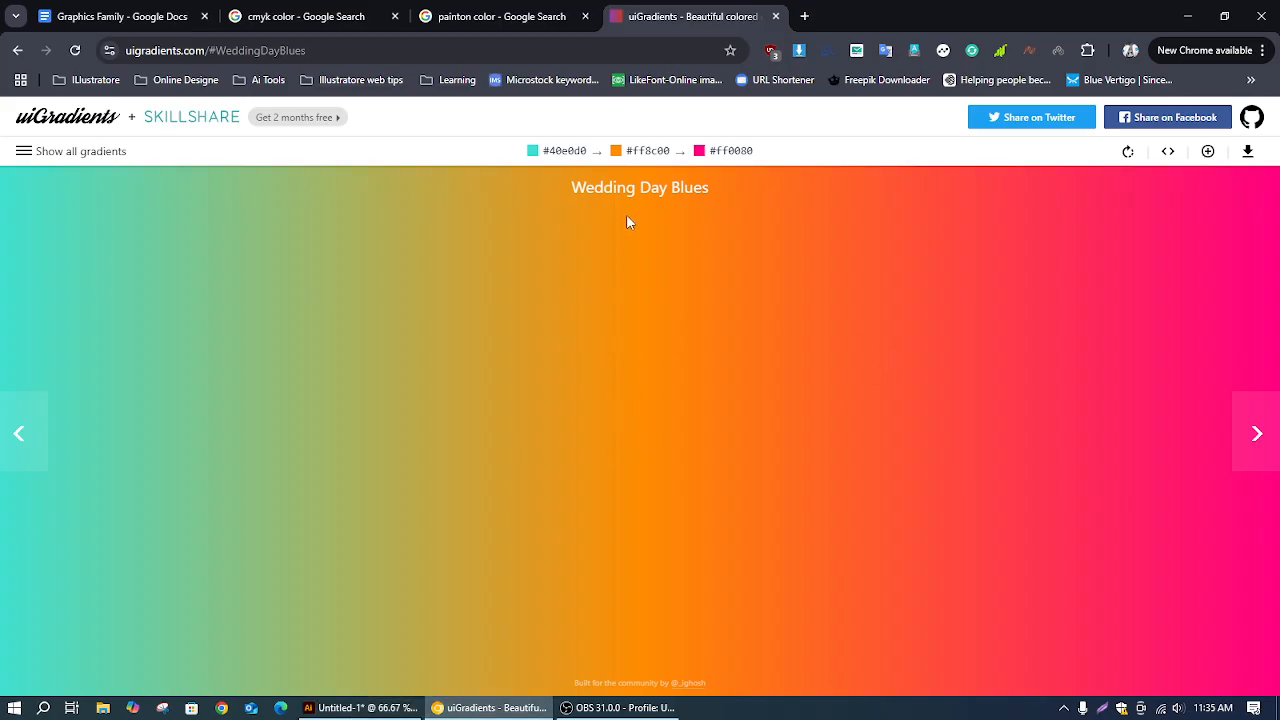
click(1187, 16)
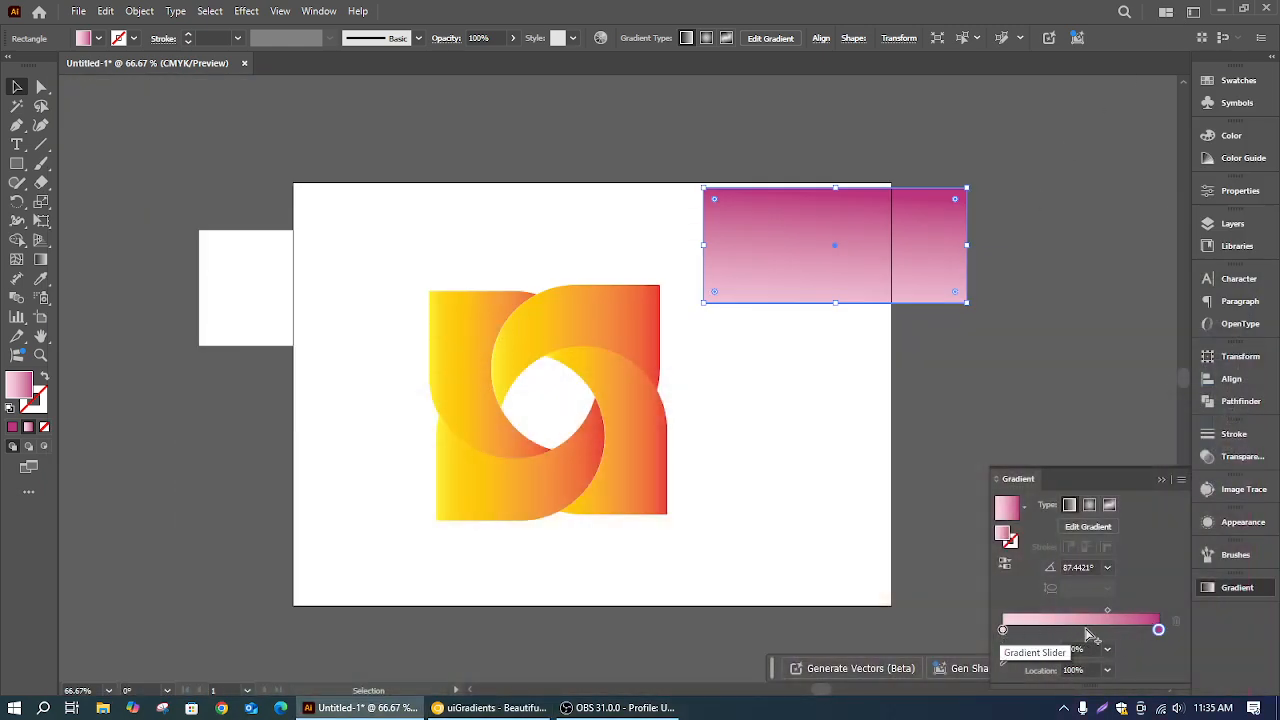
click(1086, 630)
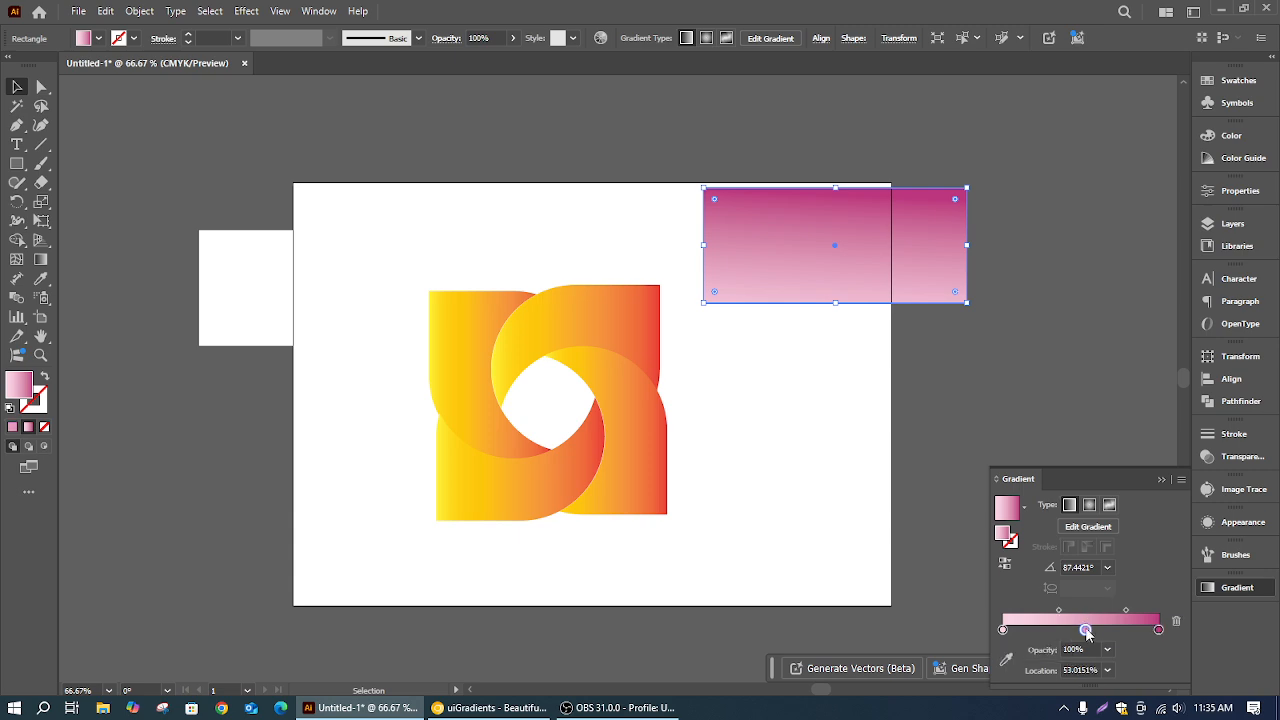
double_click(1086, 630)
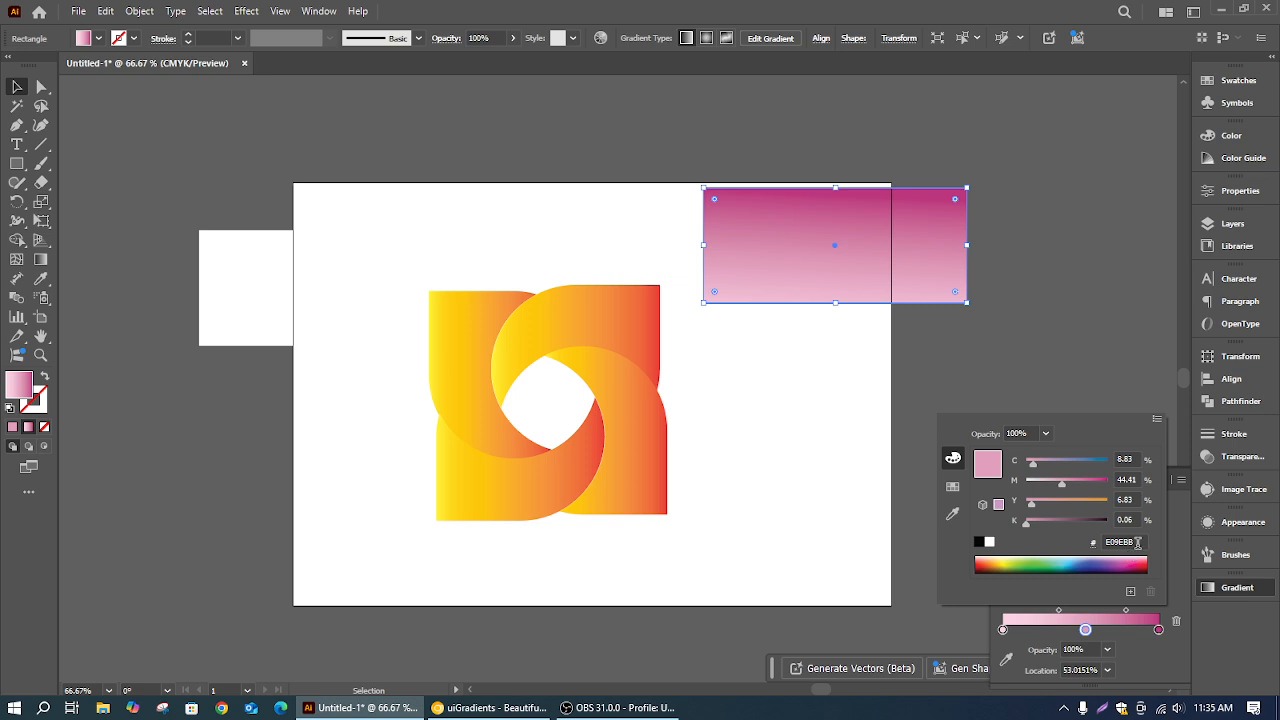
click(1137, 542)
text(#FF8C00)
key(Return)
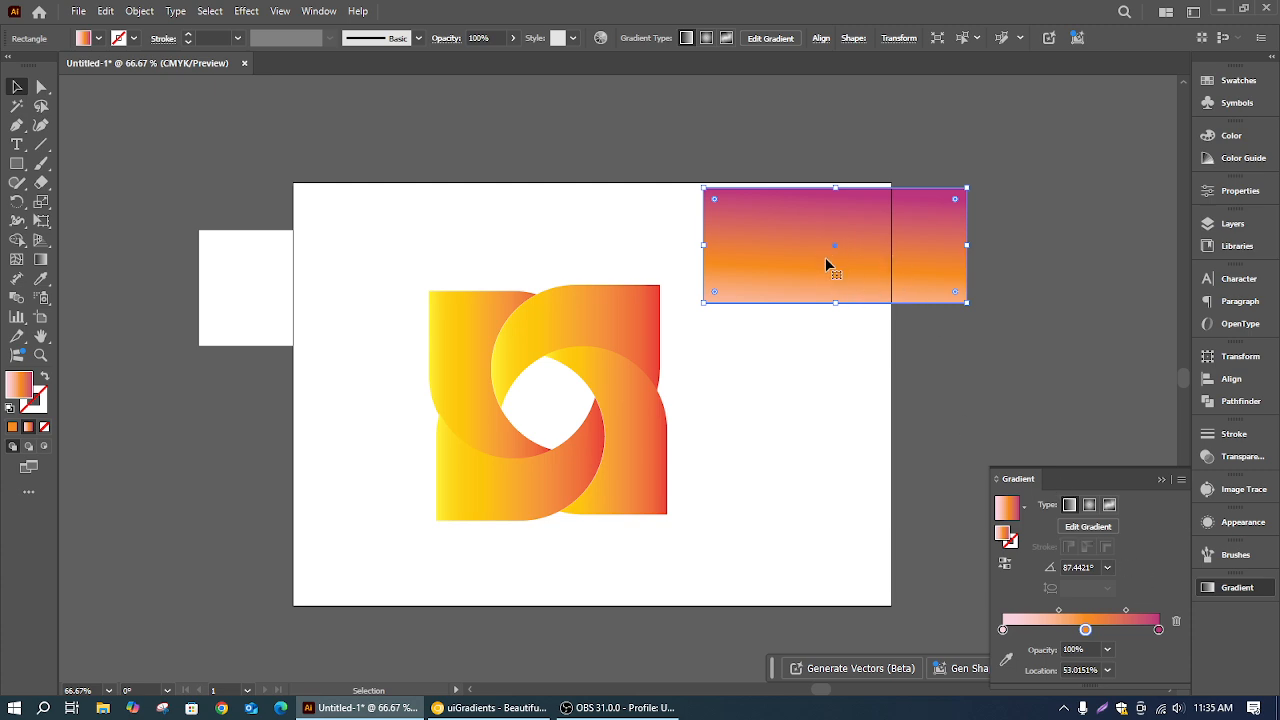
Redirect the rectangle's gradient horizontally across its full width, set the orange stop to about 41%, and deselect the rectangle
click(40, 259)
drag(664, 225, 990, 229)
drag(829, 227, 797, 245)
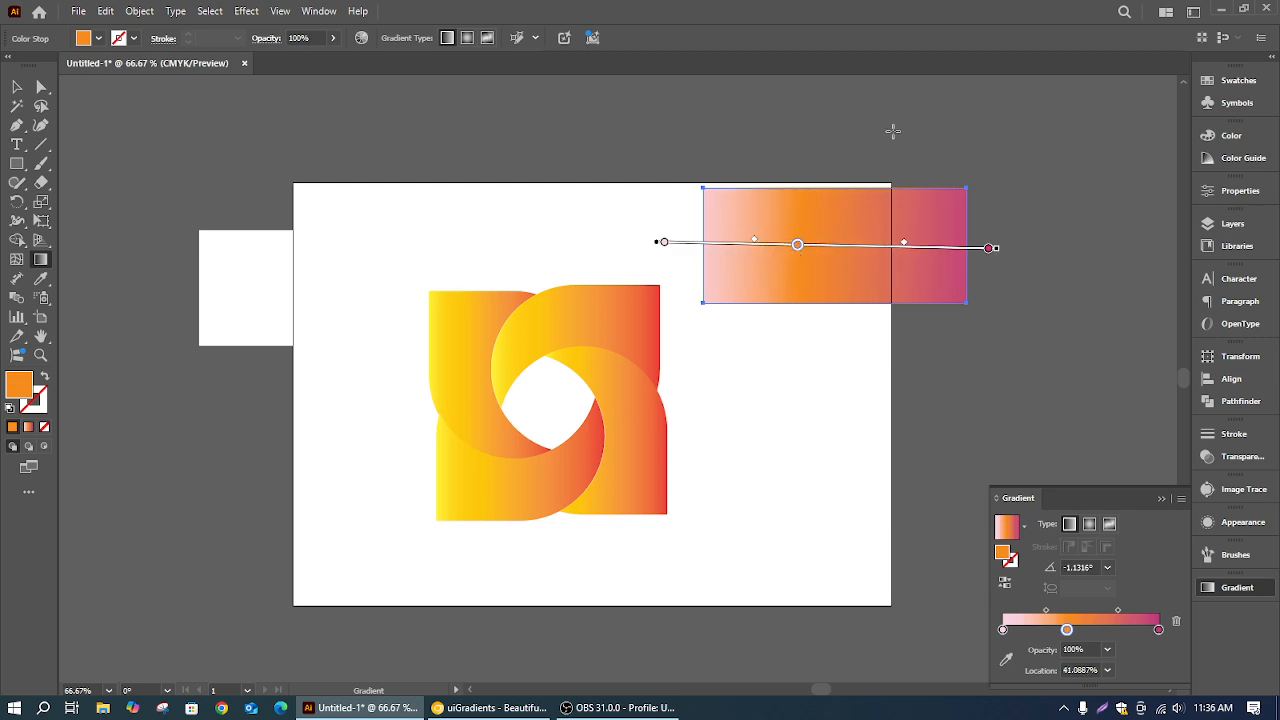
key(v)
click(750, 167)
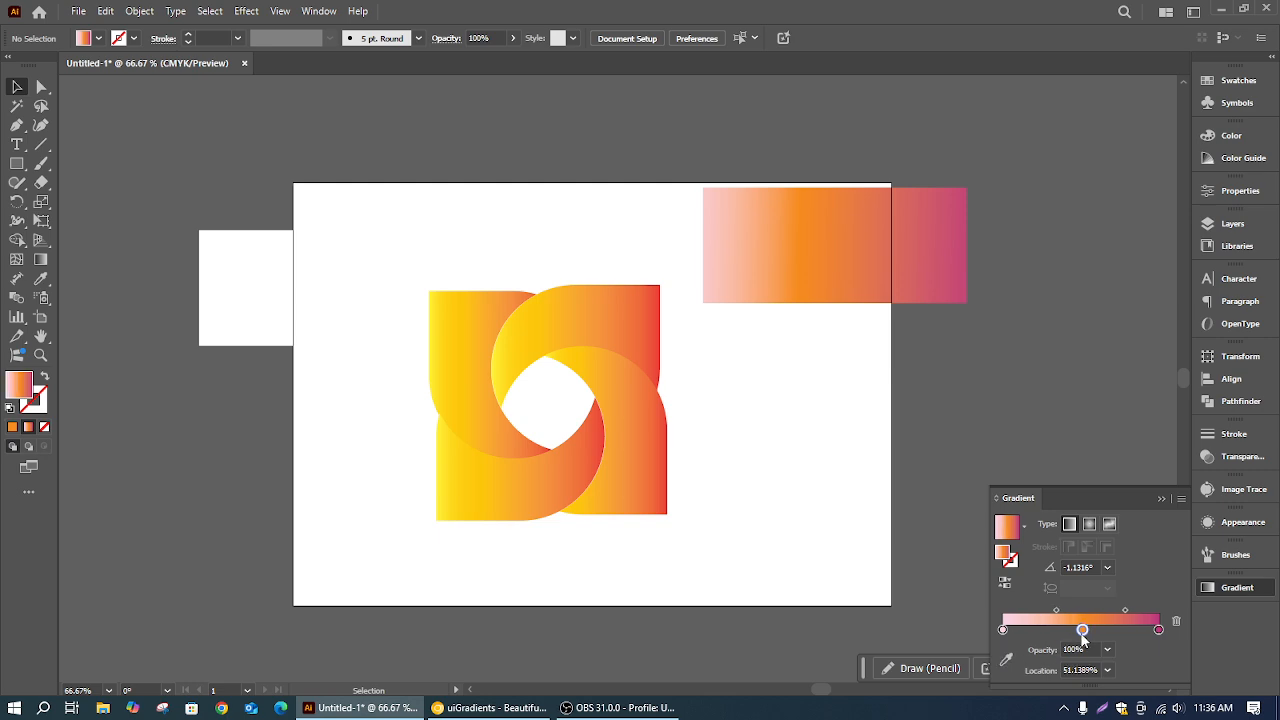
Recolour the current gradient's middle stop by sampling the emblem's left pieces, set its location to about 52.6%, and collapse the gradient settings
double_click(1084, 631)
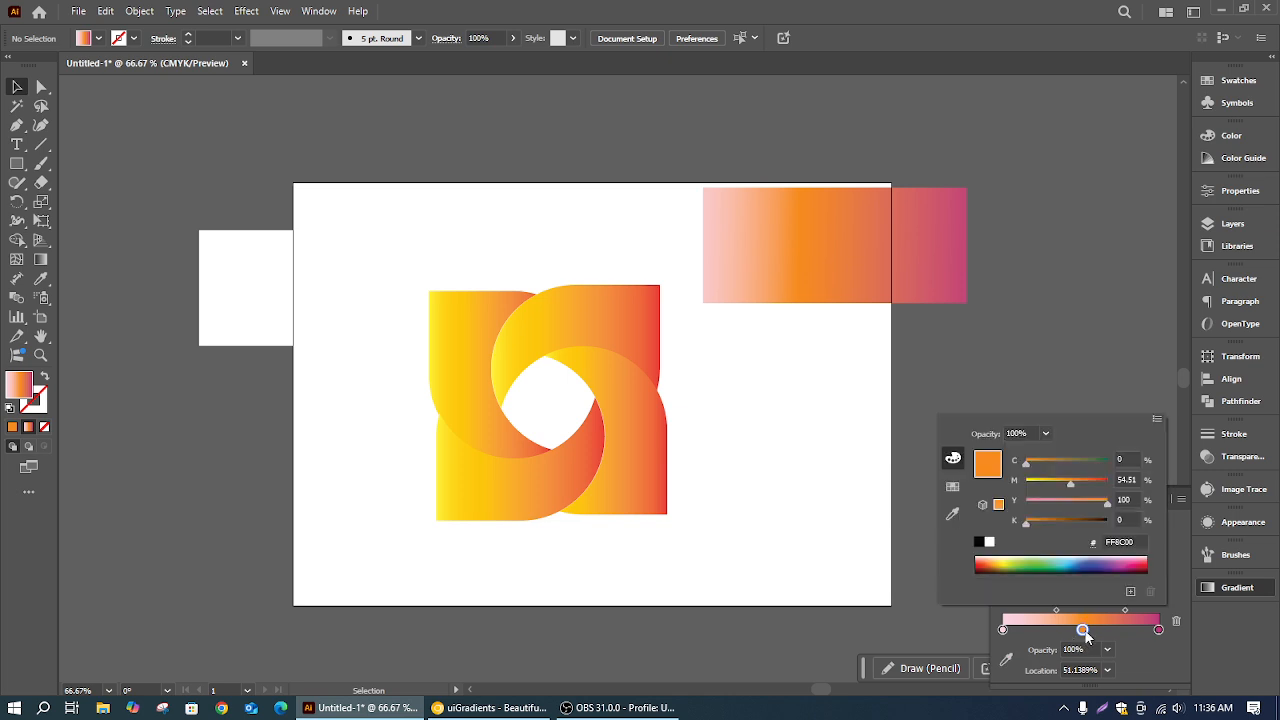
click(956, 514)
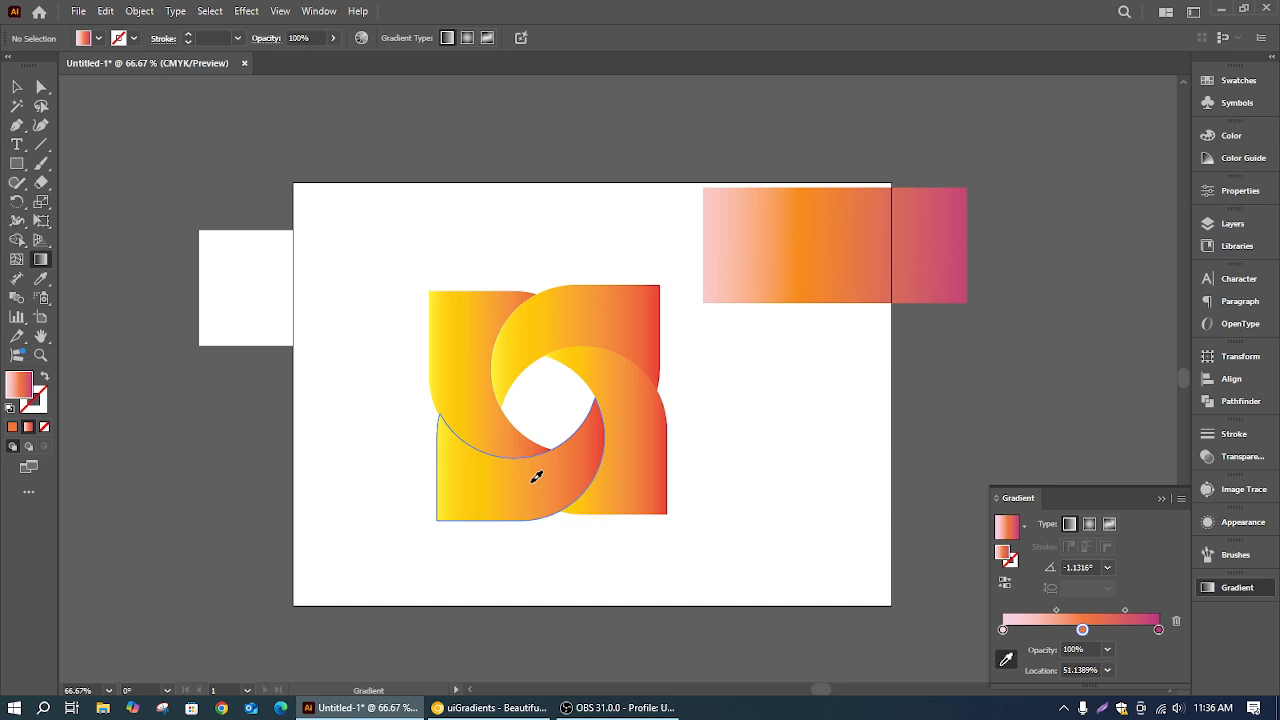
click(485, 466)
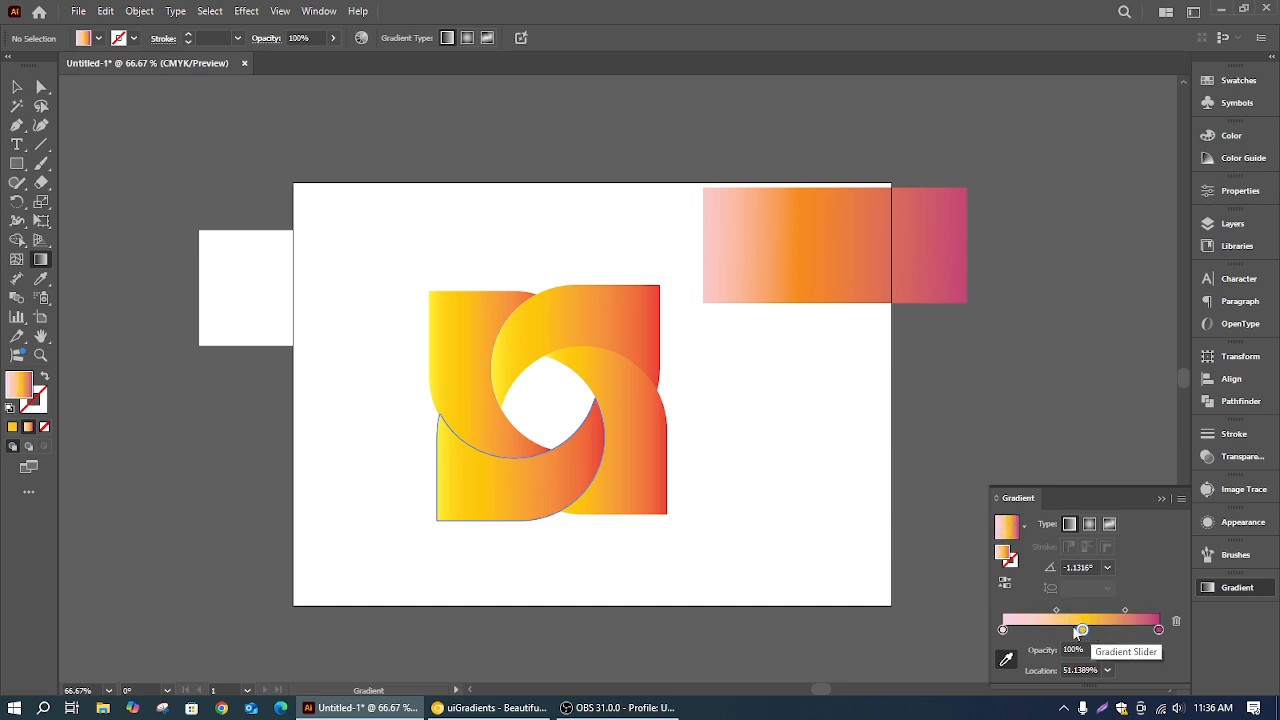
click(449, 342)
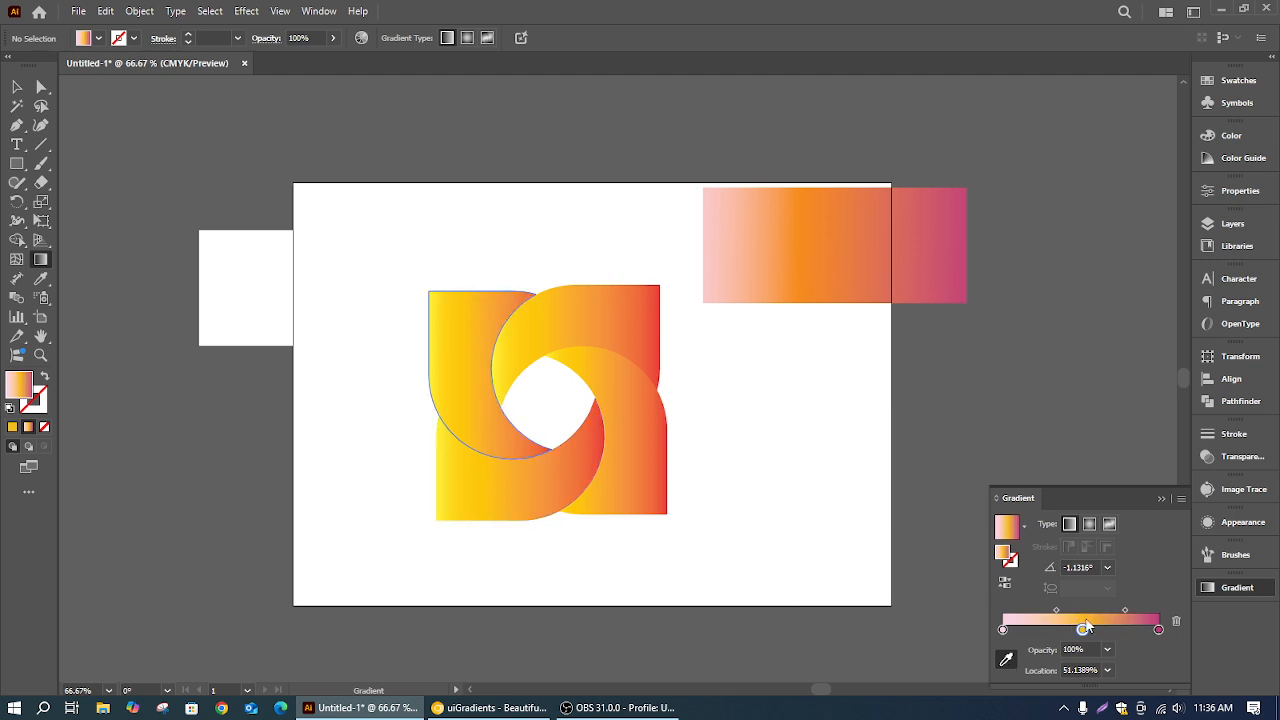
drag(1083, 634, 1086, 636)
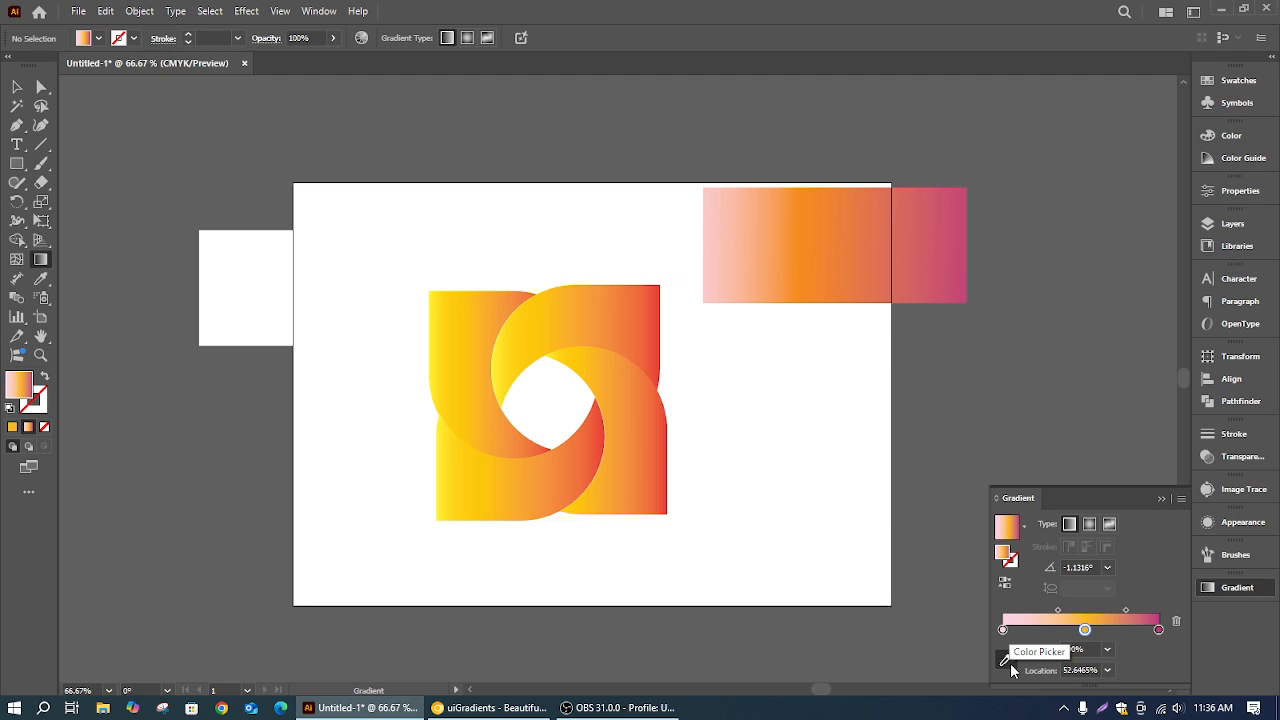
click(1159, 497)
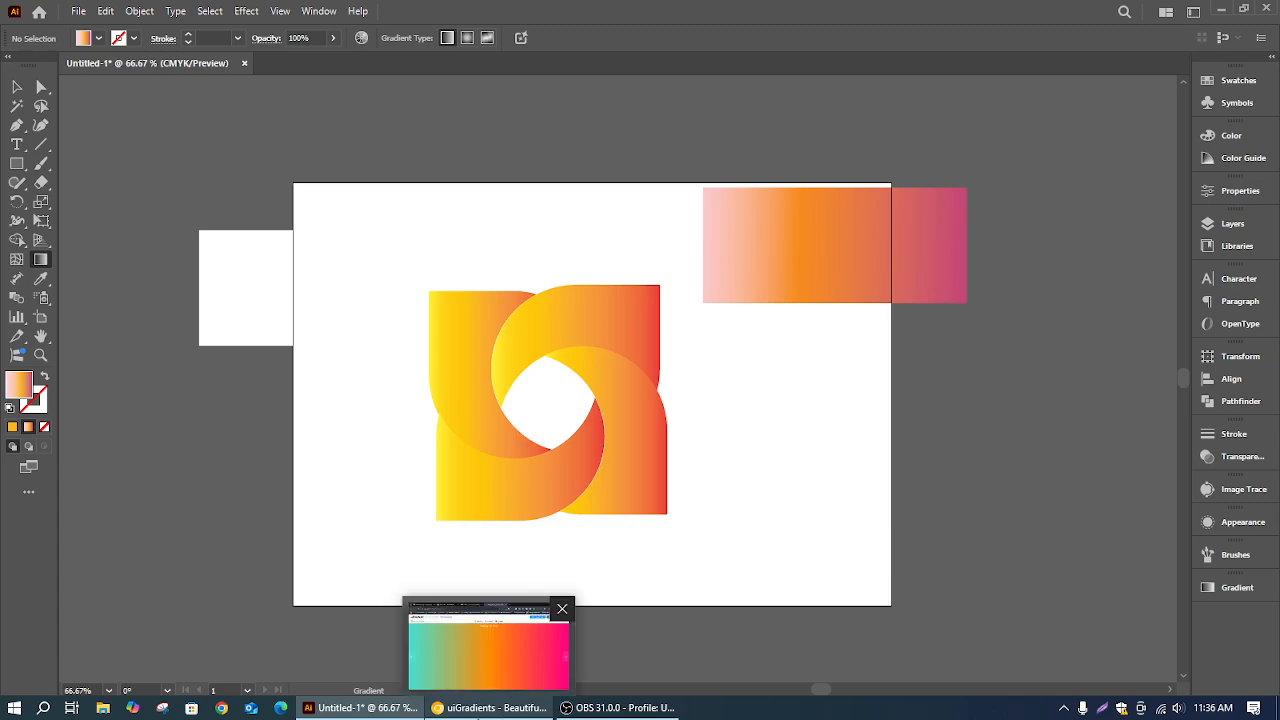
Open a blank tab in the browser, switch back to Illustrator, and restore its window to full size
click(520, 640)
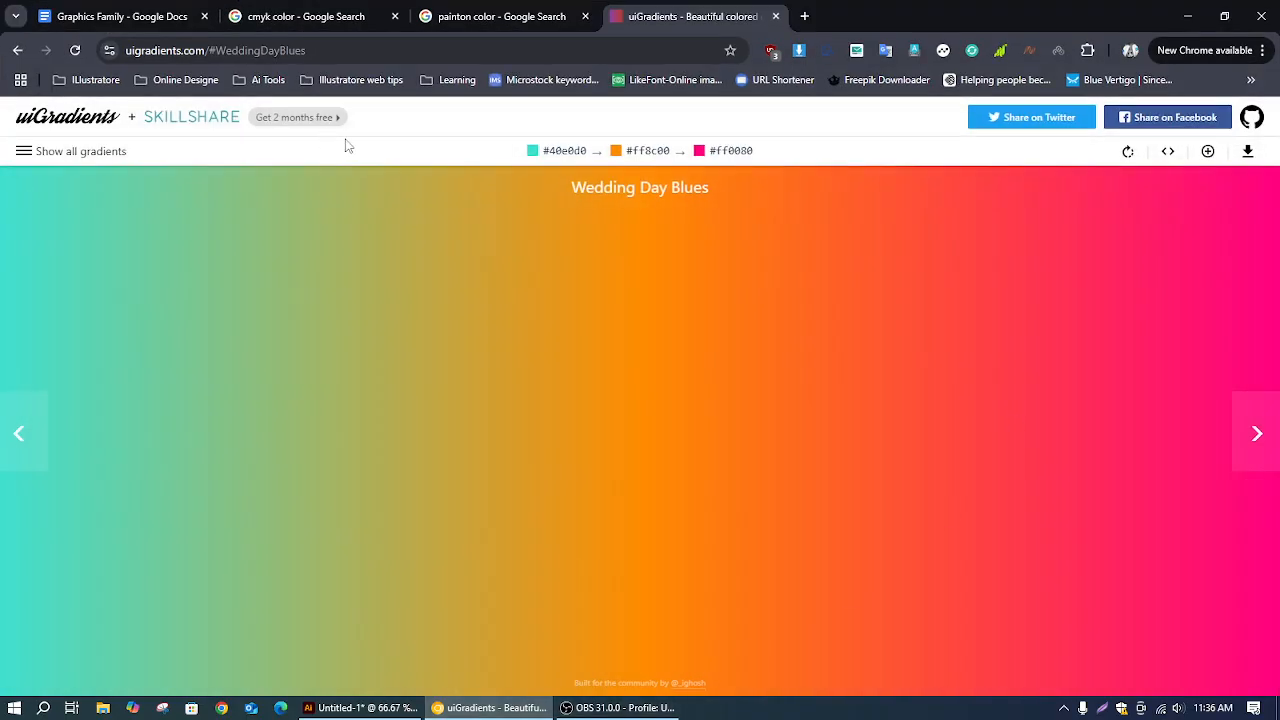
click(804, 16)
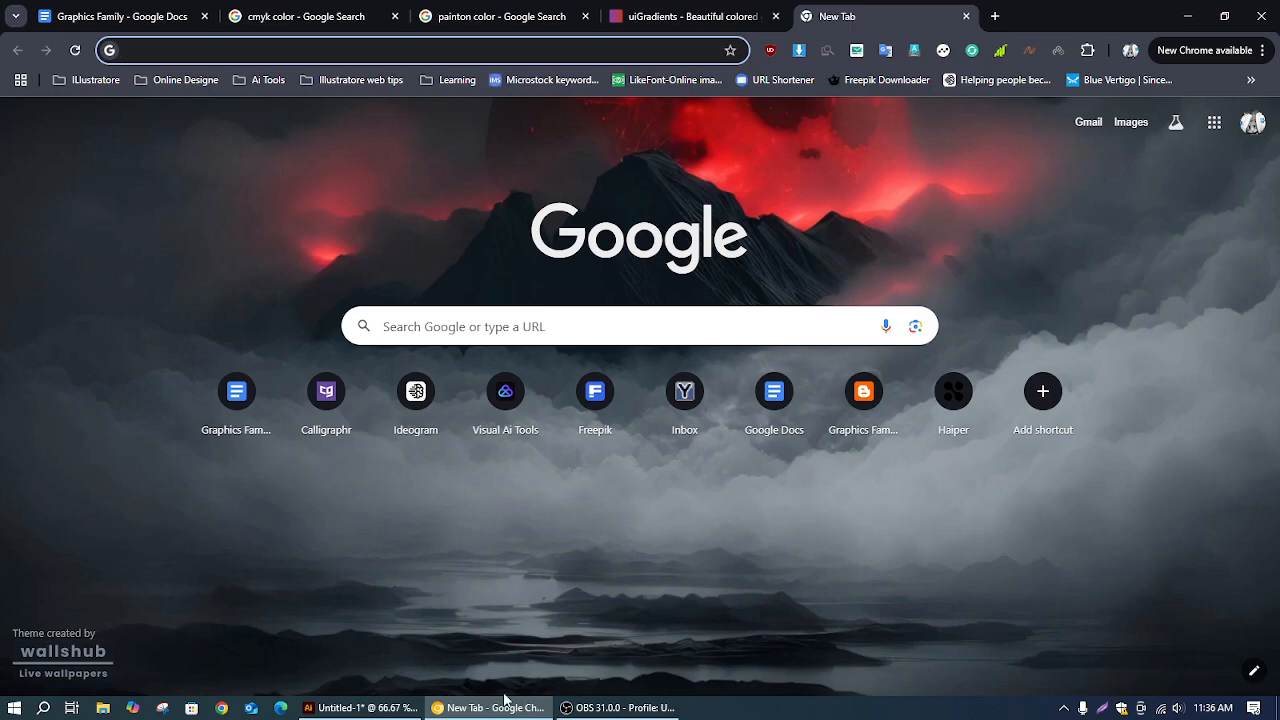
click(362, 707)
drag(945, 217, 947, 288)
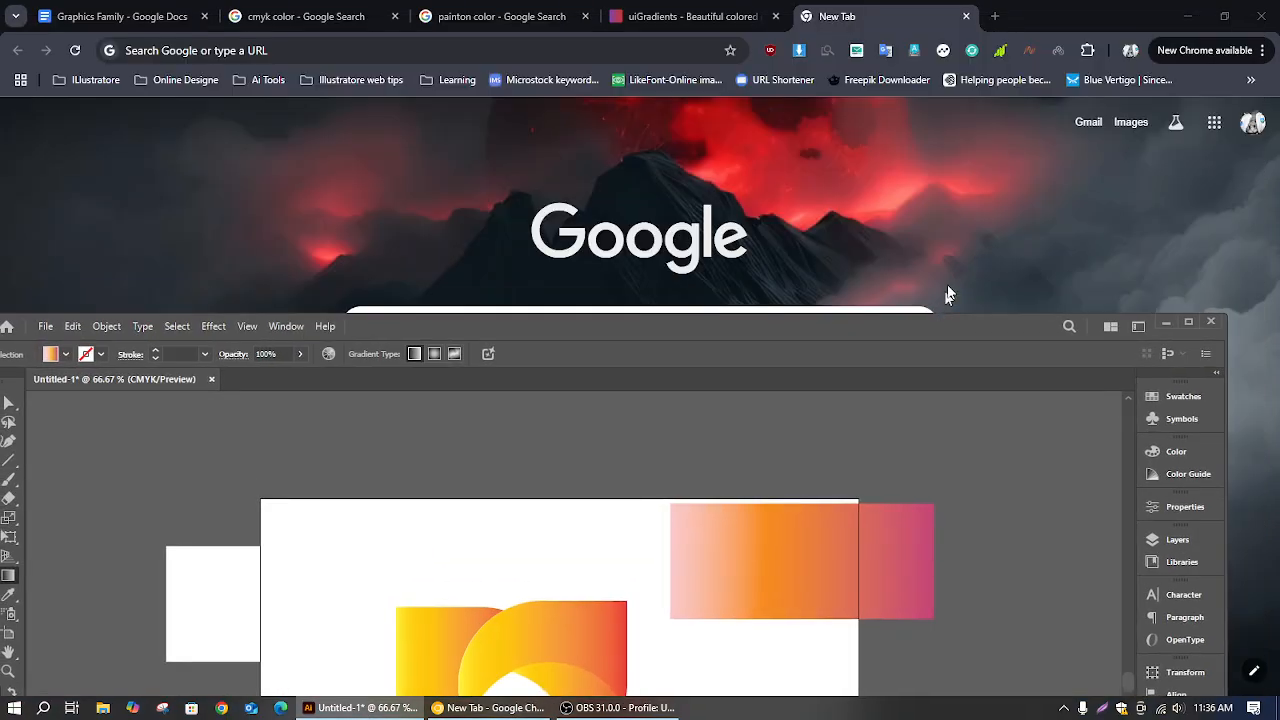
click(18, 562)
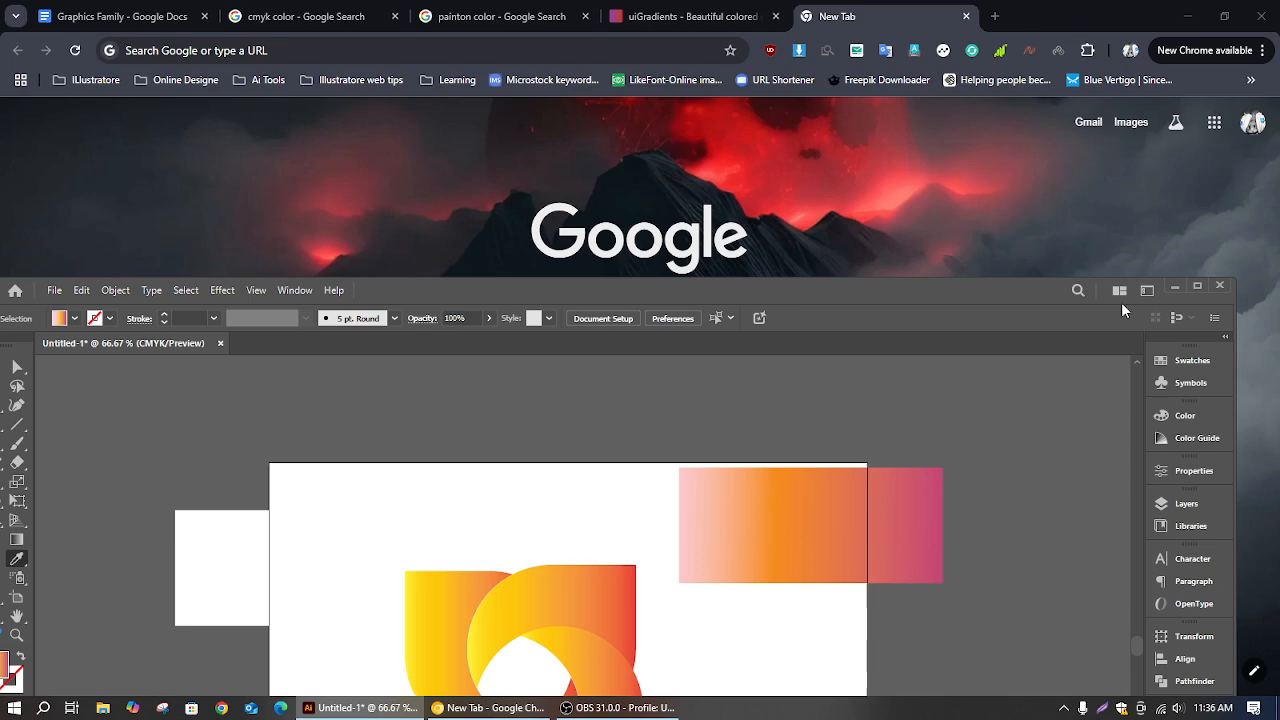
click(1197, 286)
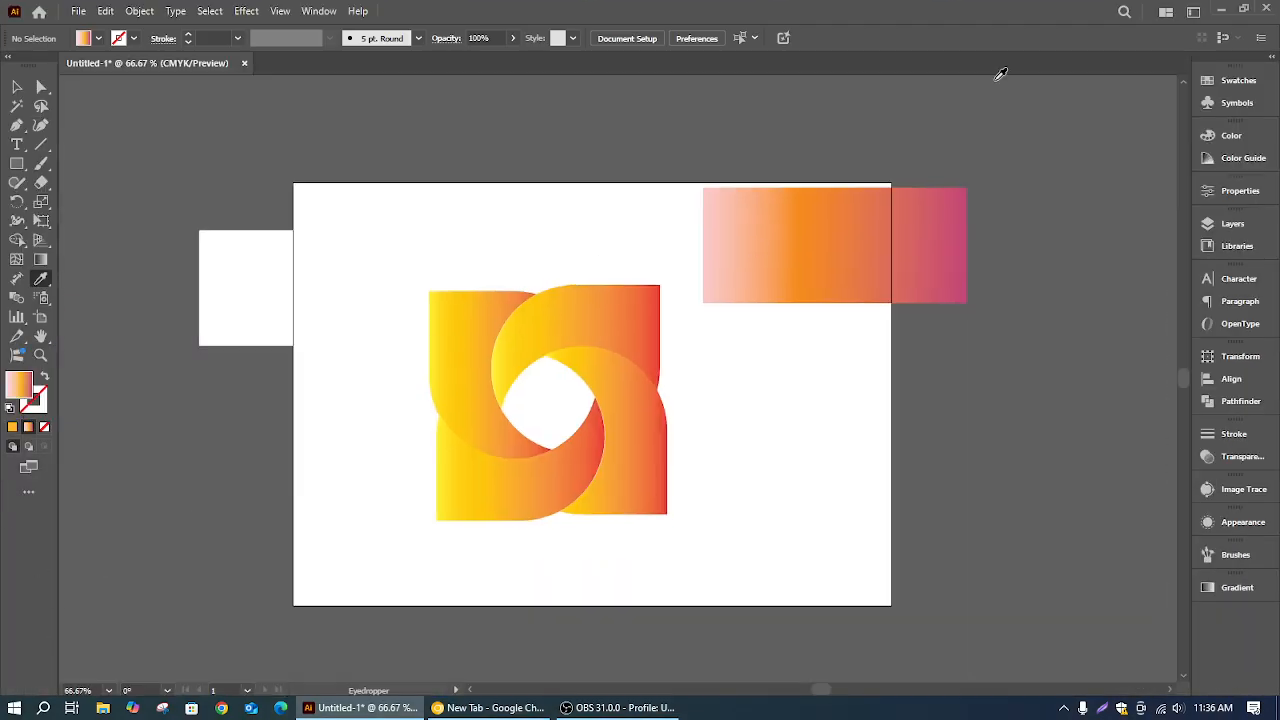
Draw a small gradient-filled square to the right of the emblem and swap the Eyedropper for the Measure tool
click(16, 163)
drag(718, 400, 818, 498)
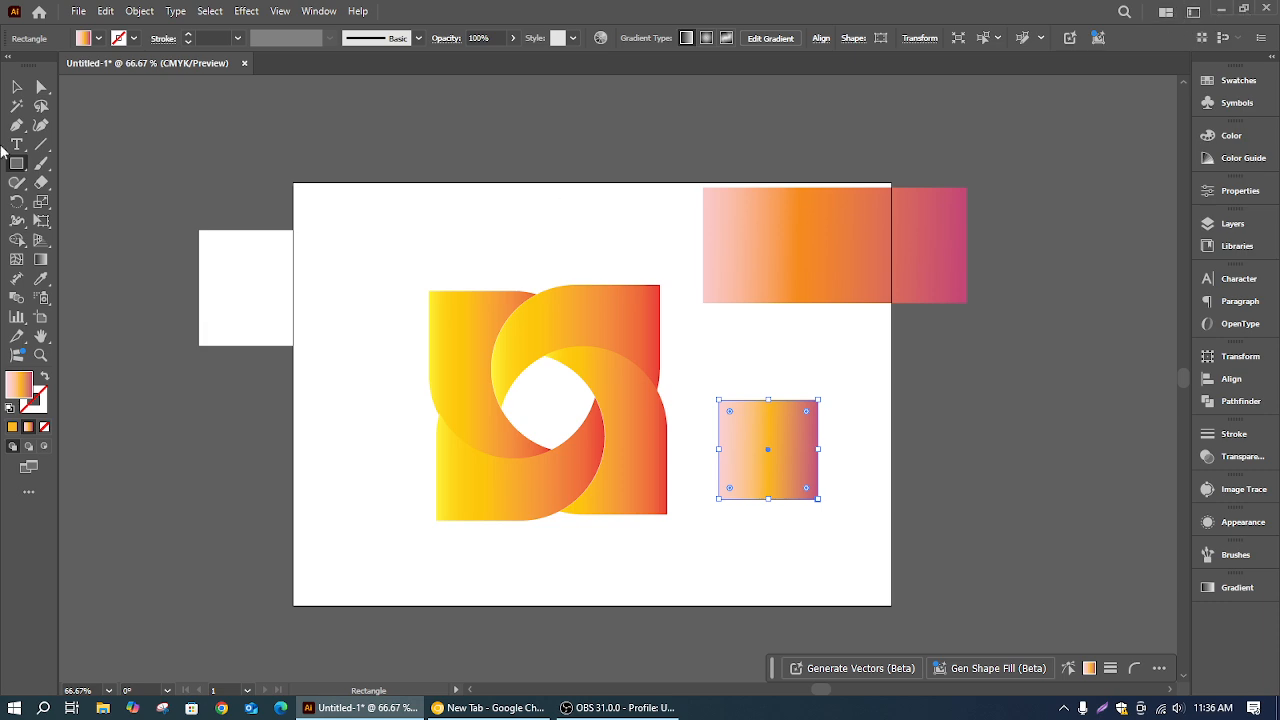
click(40, 278)
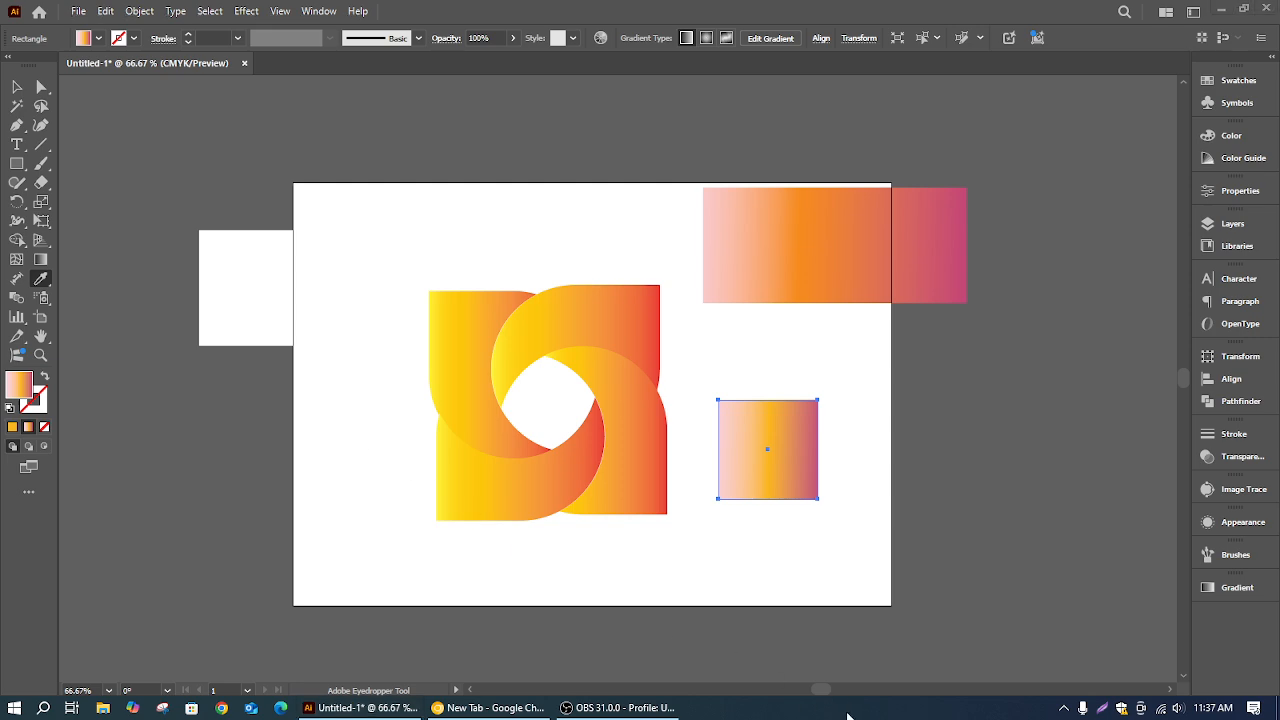
alt+click(41, 279)
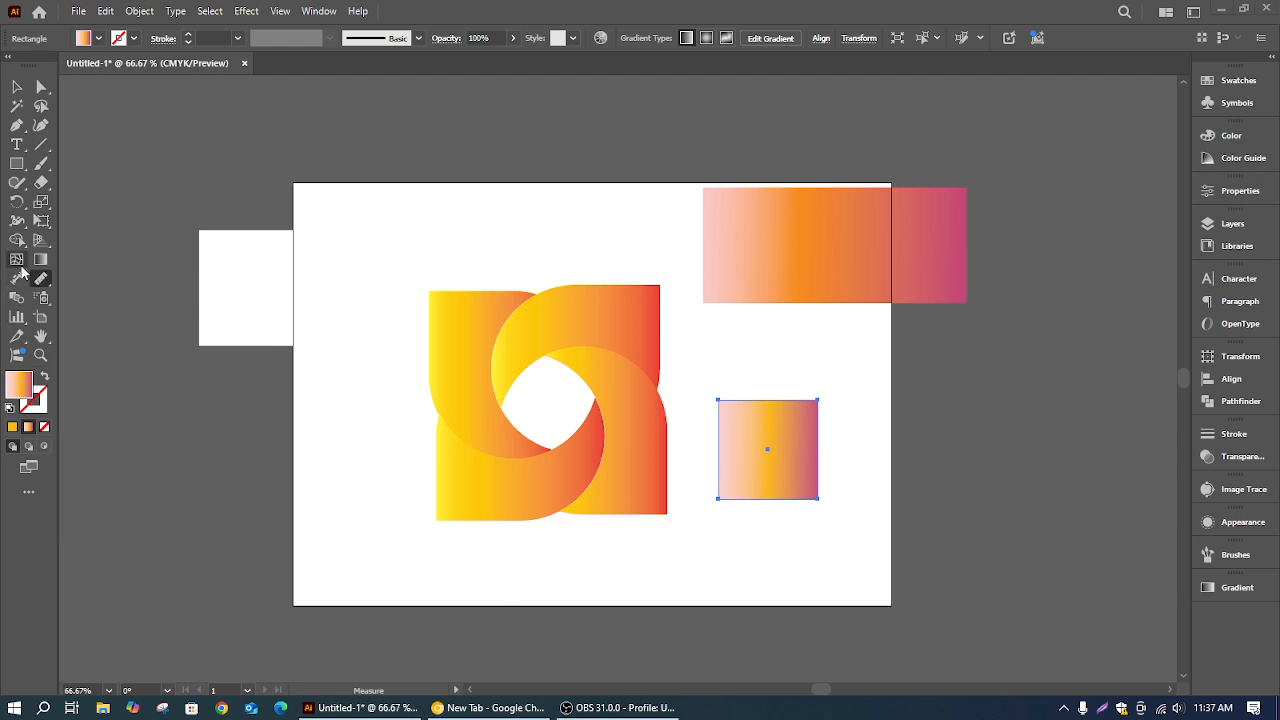
Return to the browser and look through the list of installed extensions for a colour picker
click(1218, 8)
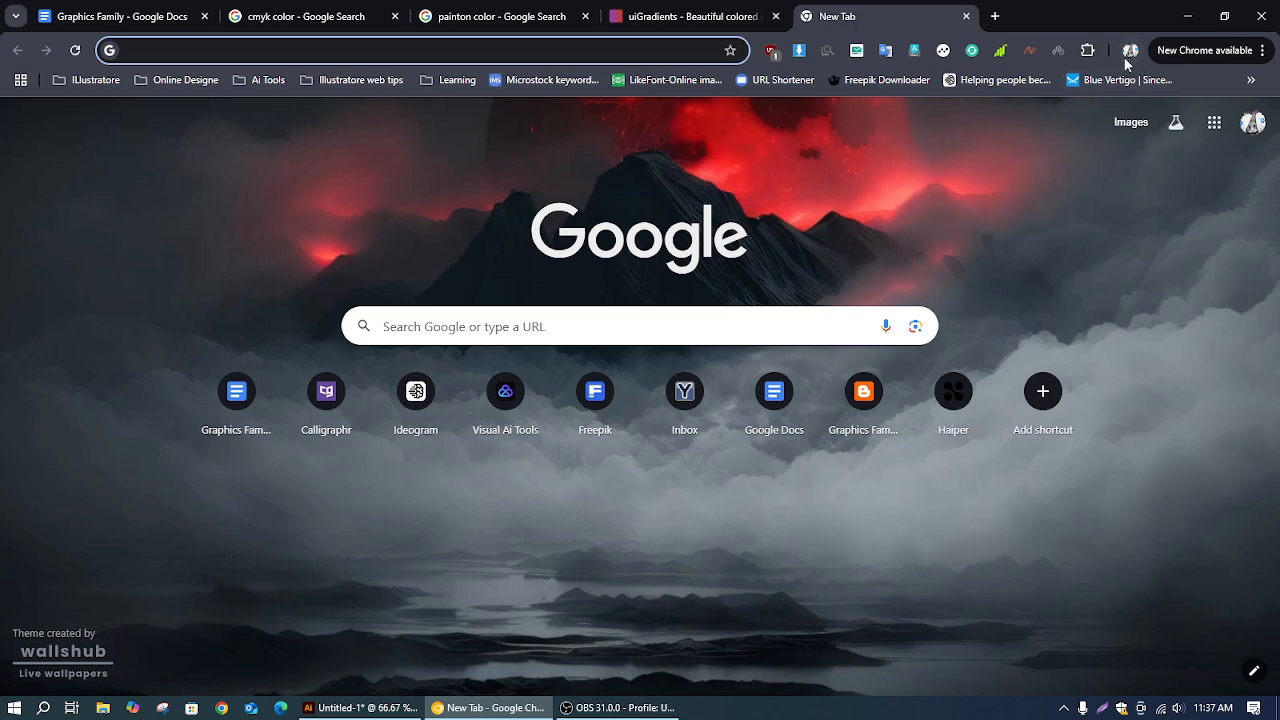
click(1089, 52)
scroll(952, 398, down, 3)
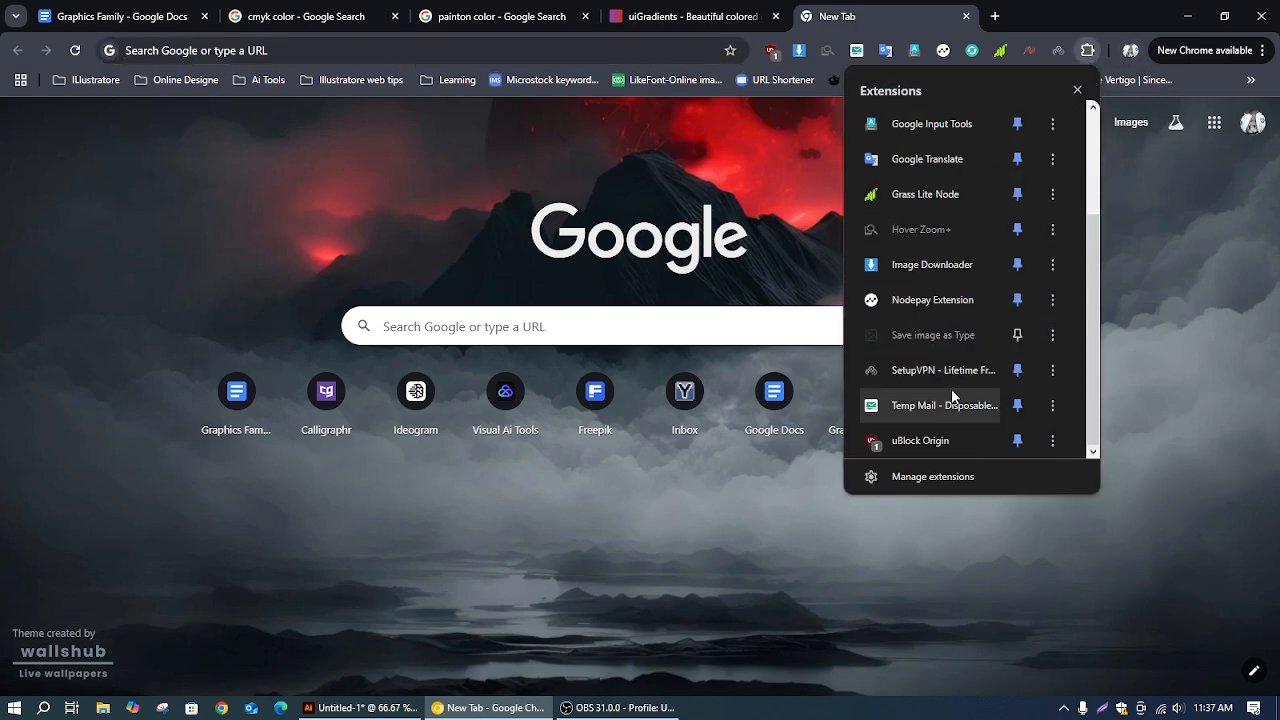
scroll(952, 390, up, 3)
click(468, 147)
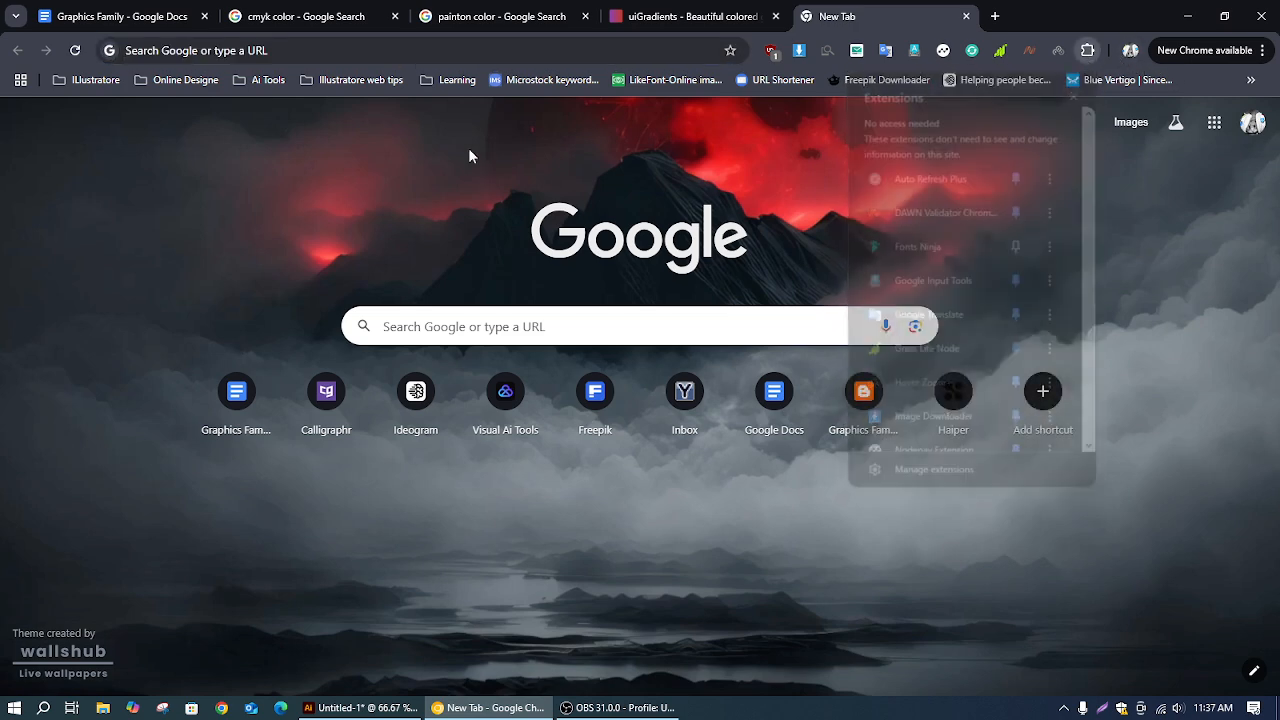
Search the web for color picker extension and open the ColorZilla page in the Chrome Web Store
click(303, 49)
text(COLO)
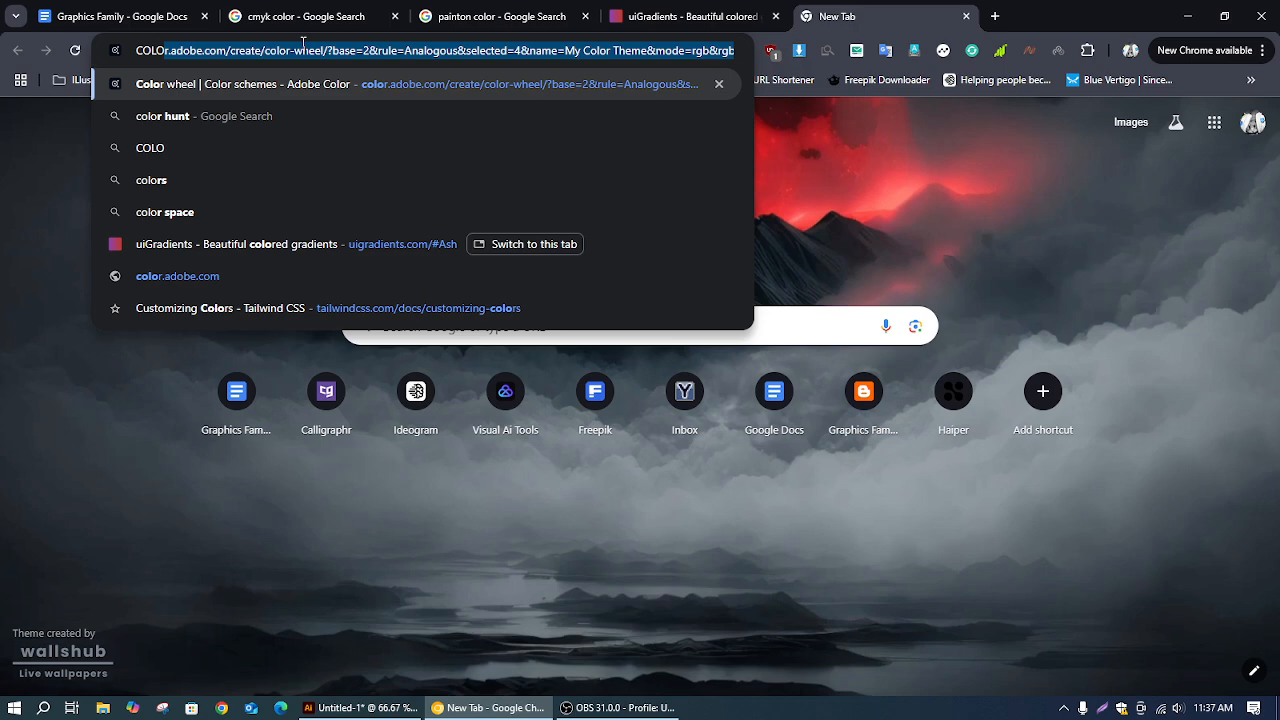
text(R)
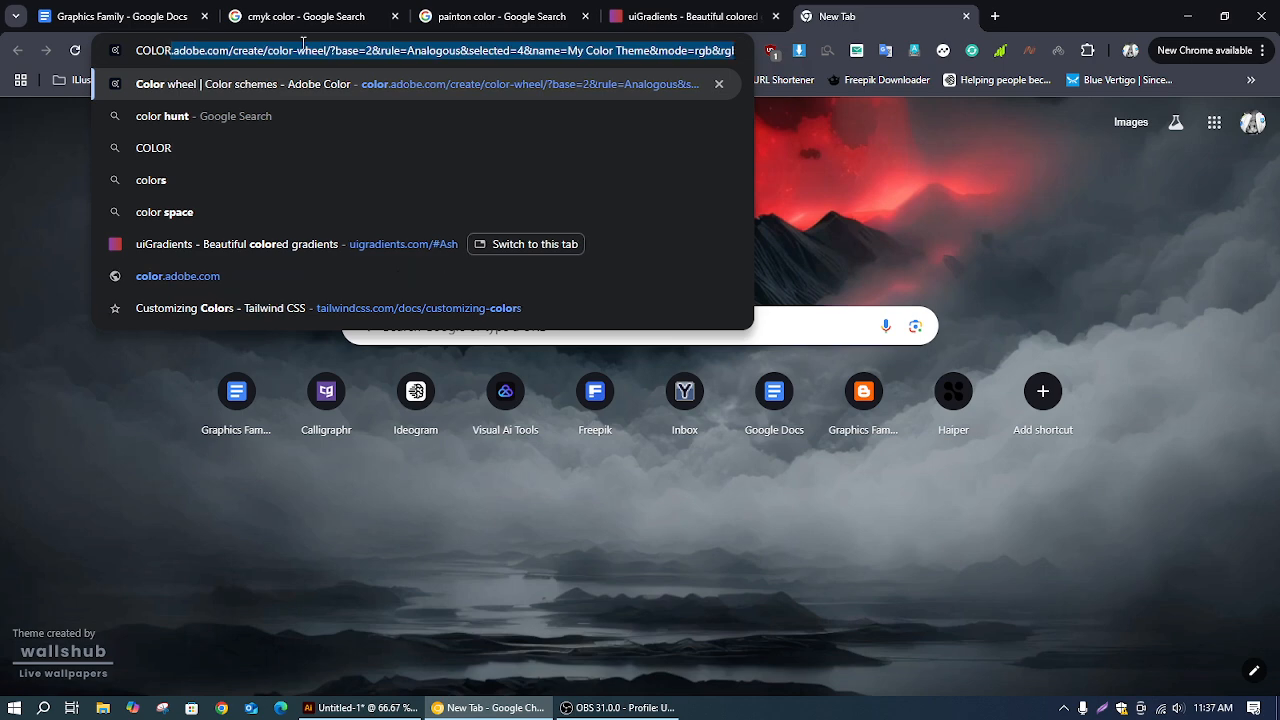
text( PICKE)
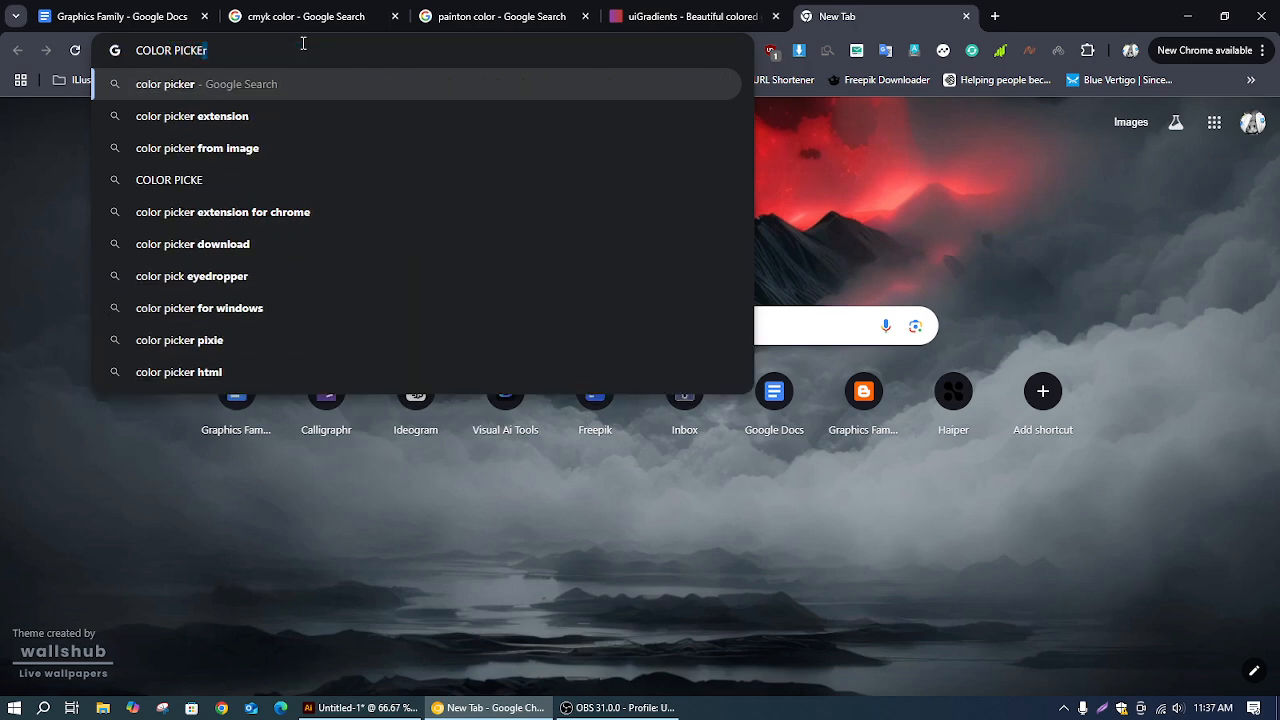
text(R)
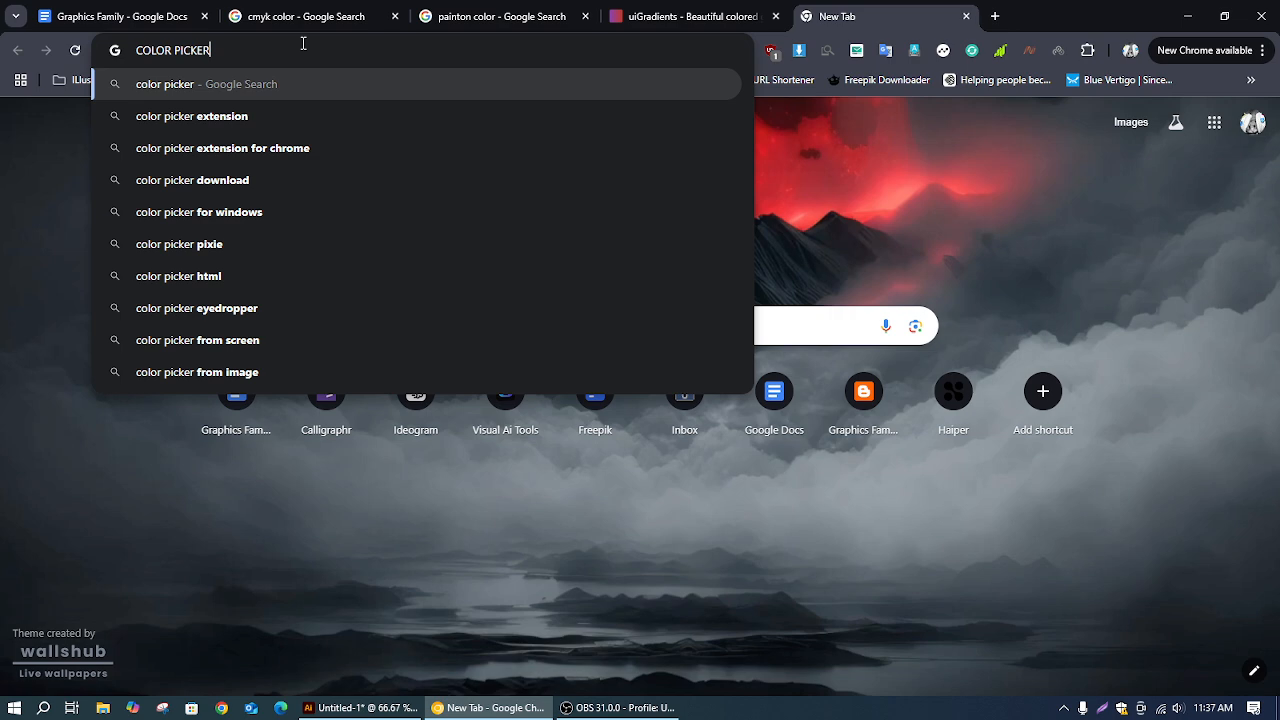
click(256, 119)
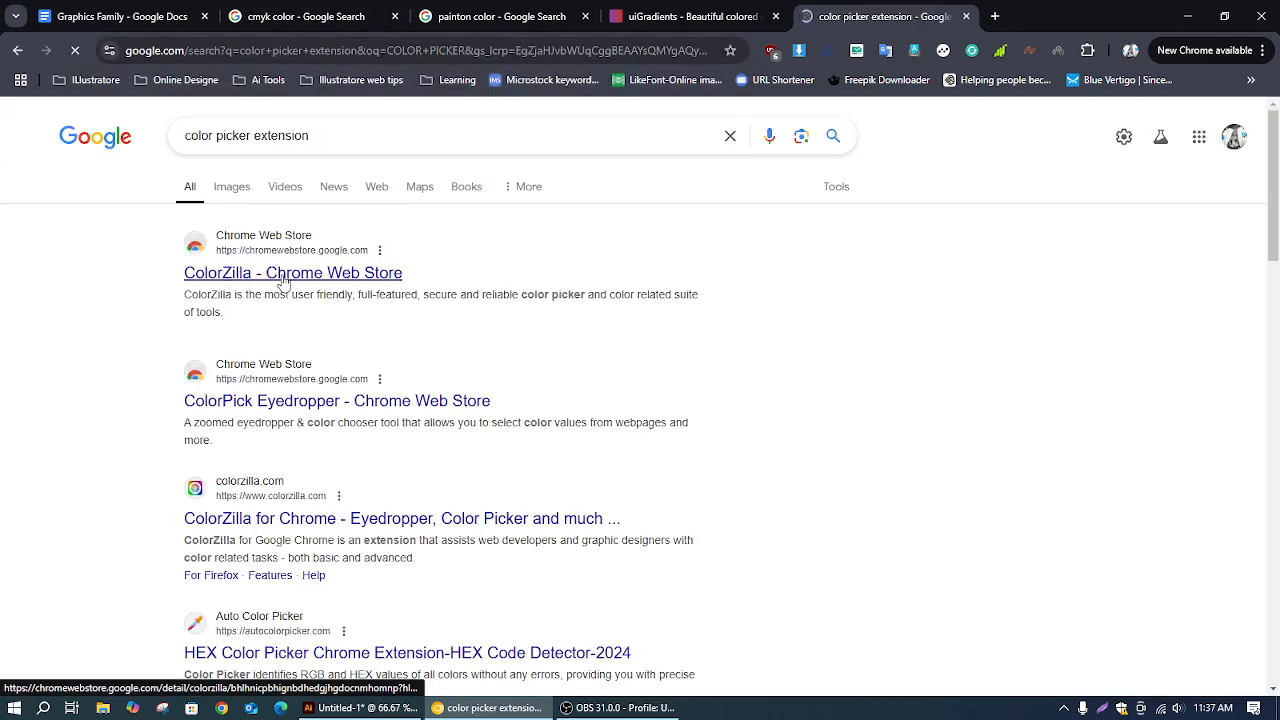
click(288, 280)
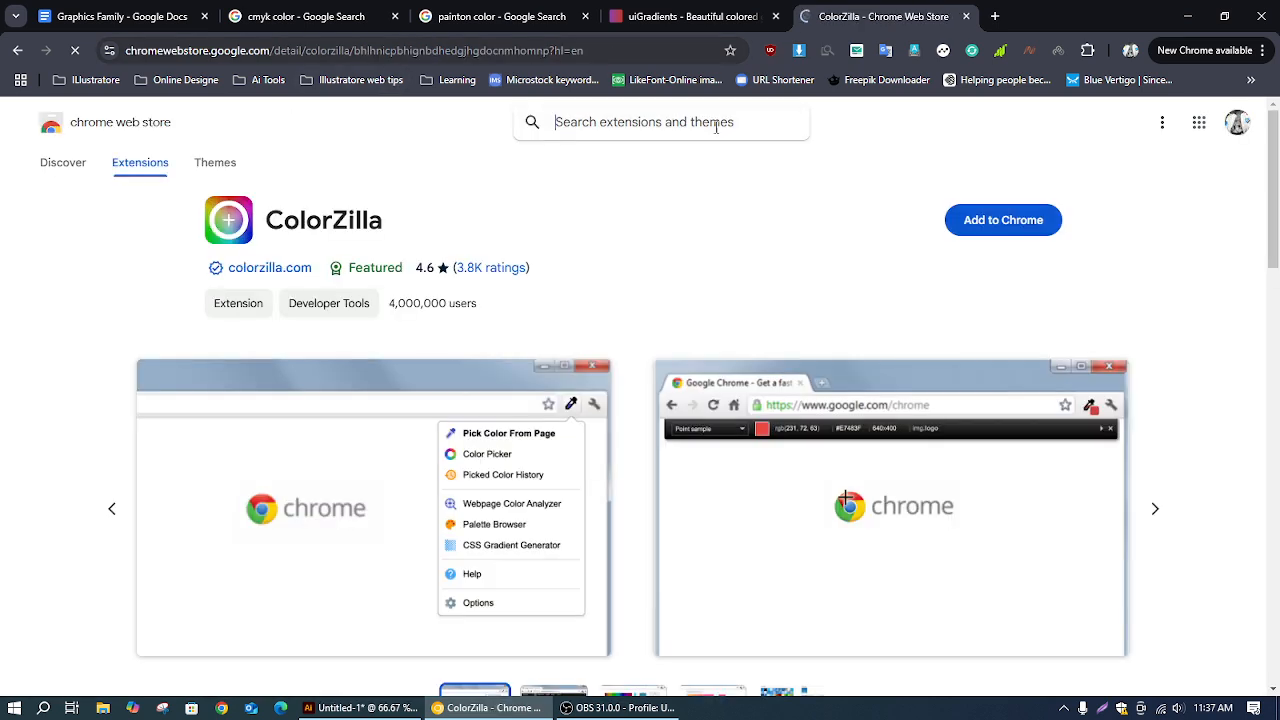
Copy the ColorZilla page's web address and switch to the Graphics Family document
click(575, 48)
key(ctrl+c)
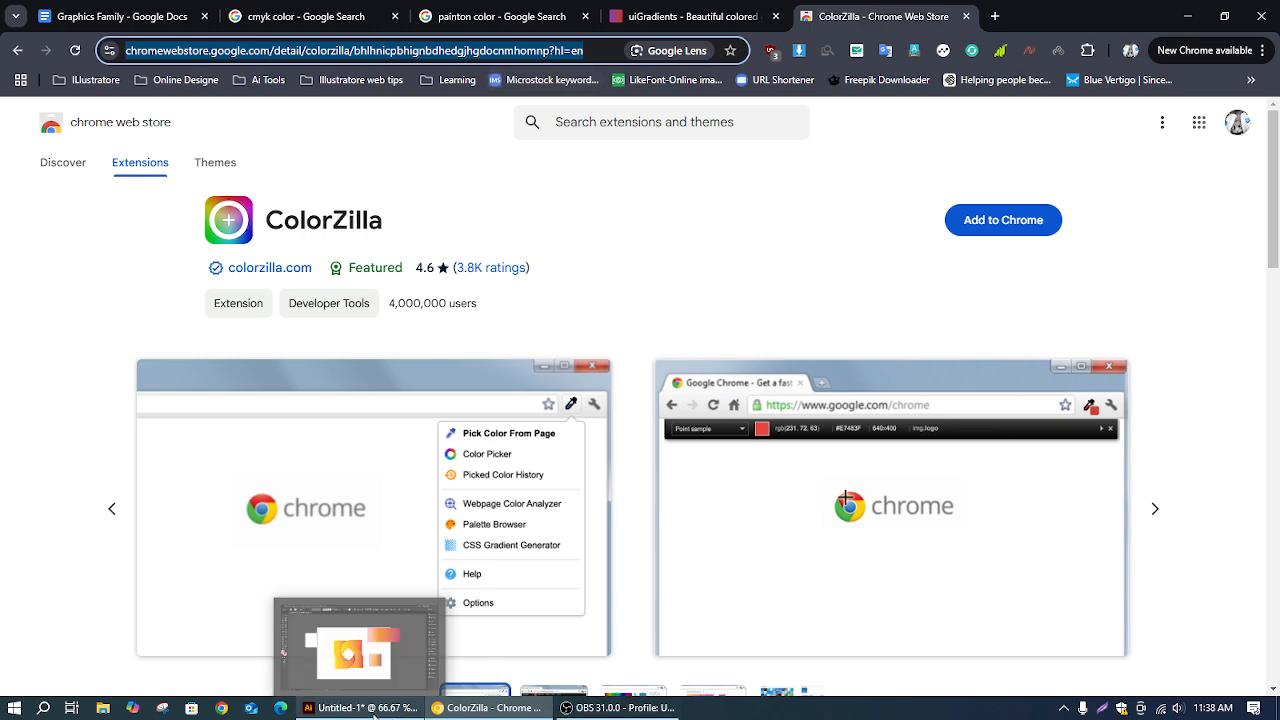
click(590, 708)
click(503, 712)
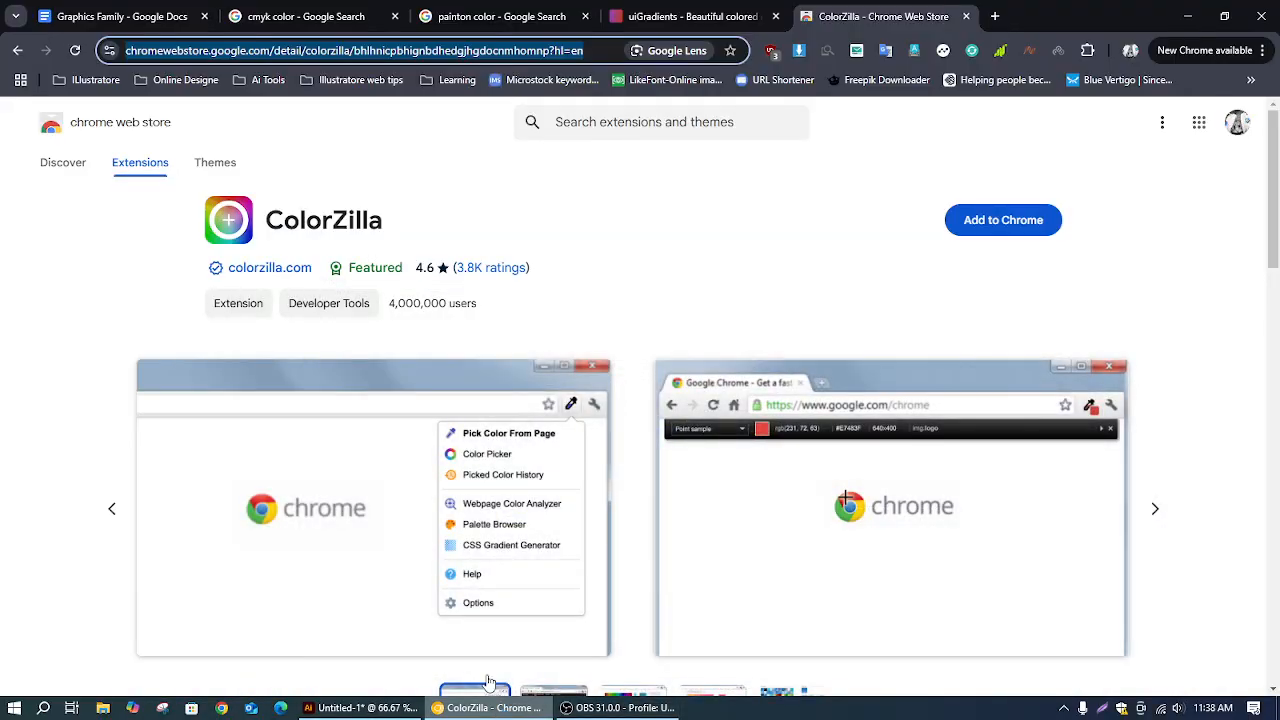
click(122, 10)
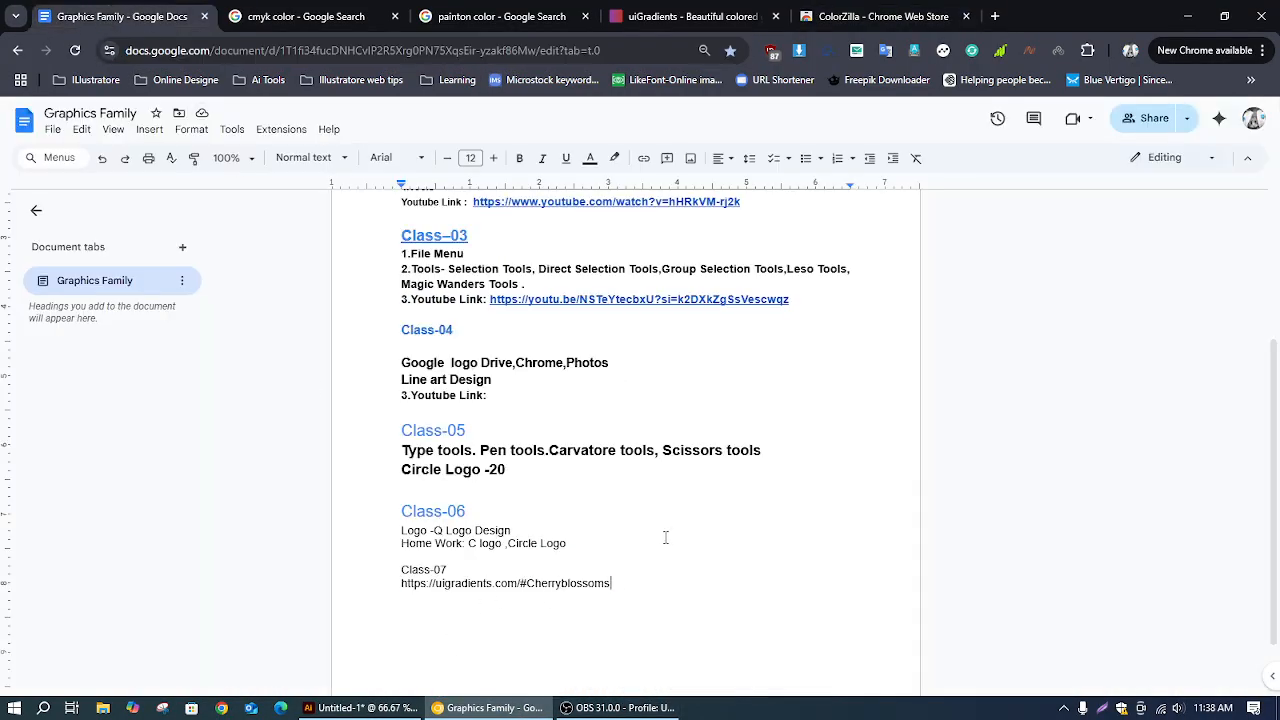
Add the label "Coller Picker :" followed by the copied ColorZilla link below the uiGradients link under Class-07
key(Return)
text(cOLLER)
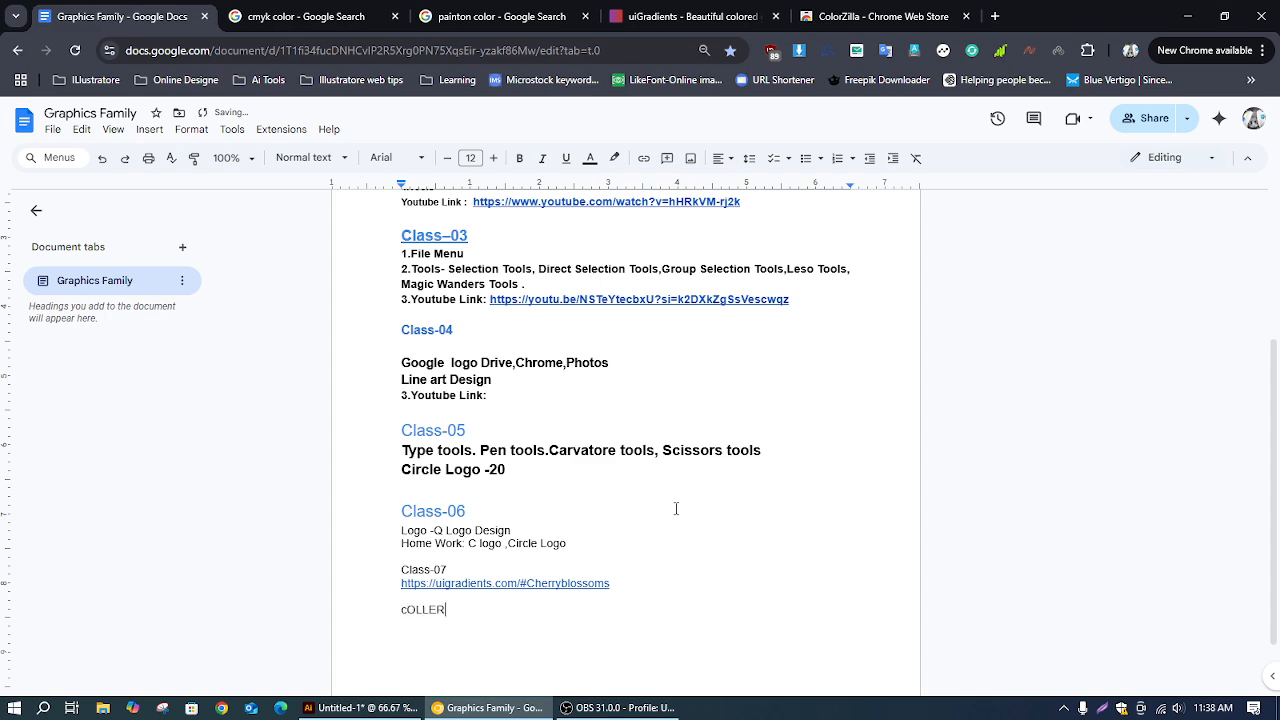
key(BackSpace)
key(BackSpace)
key(BackSpace)
key(BackSpace)
text(Coller Picker :)
key(ctrl+v)
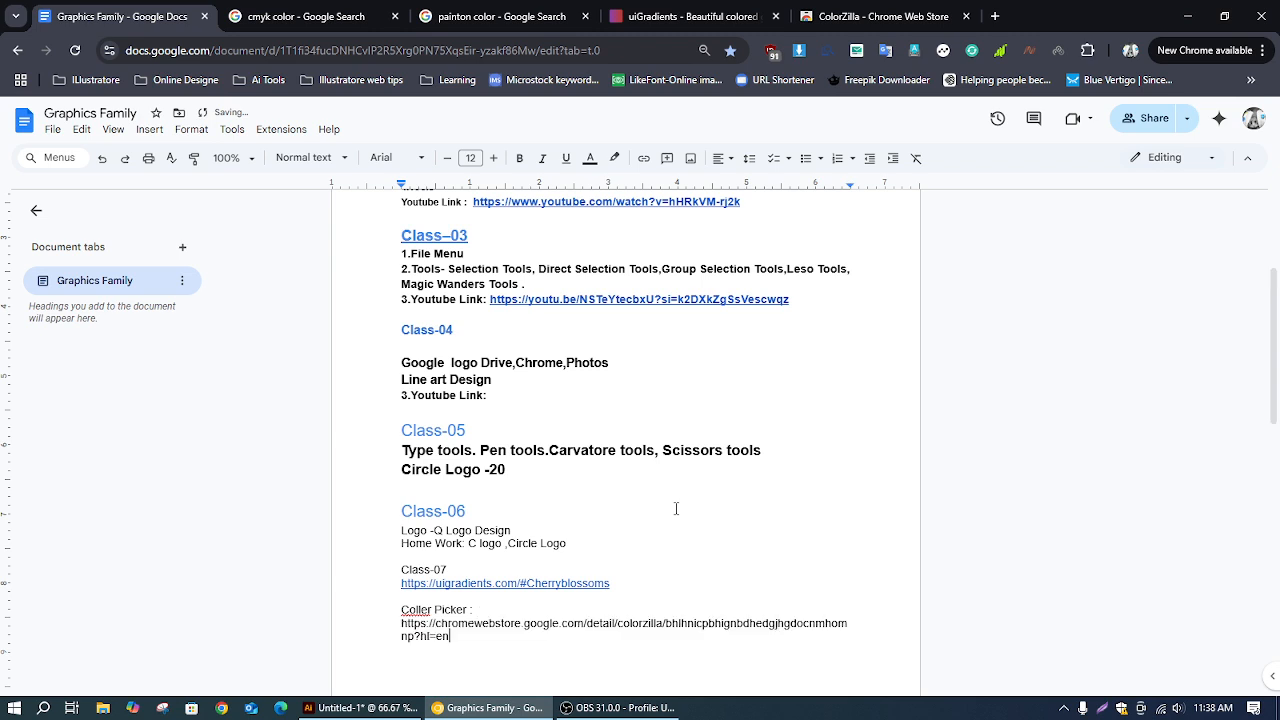
key(Return)
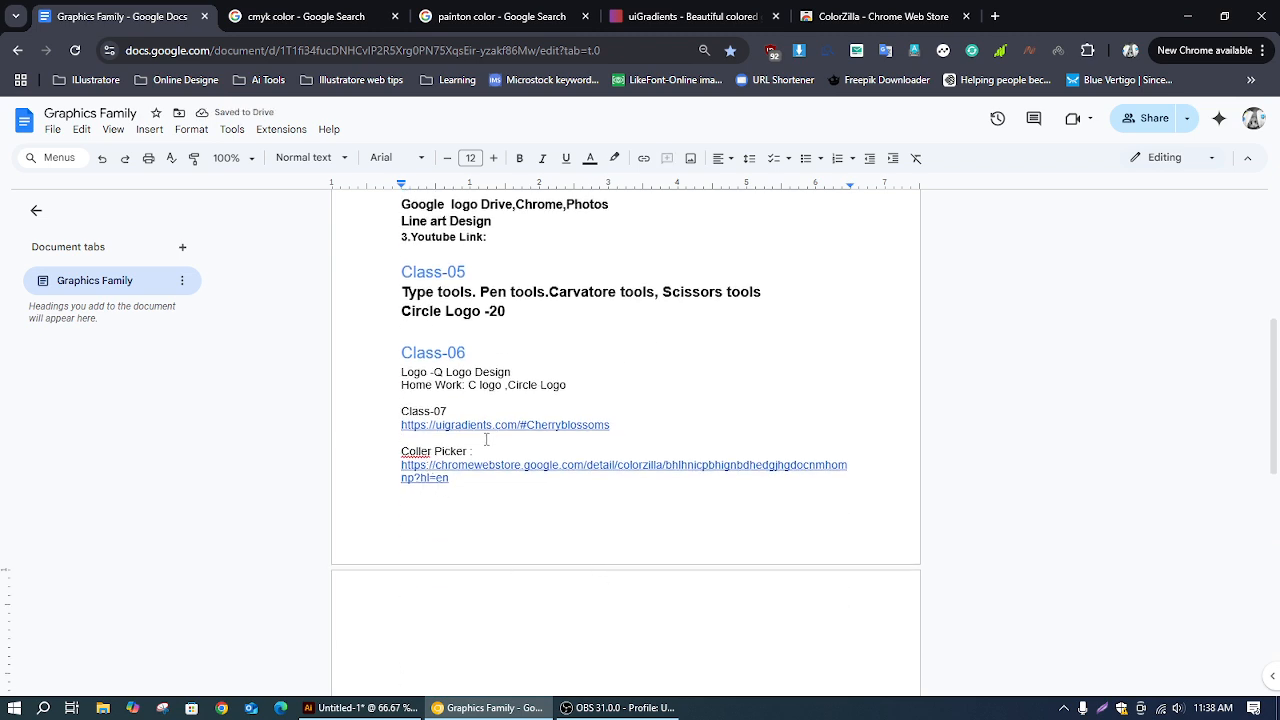
Remove the blank line above the "Coller Picker :" entry in the document
click(400, 458)
click(400, 451)
key(BackSpace)
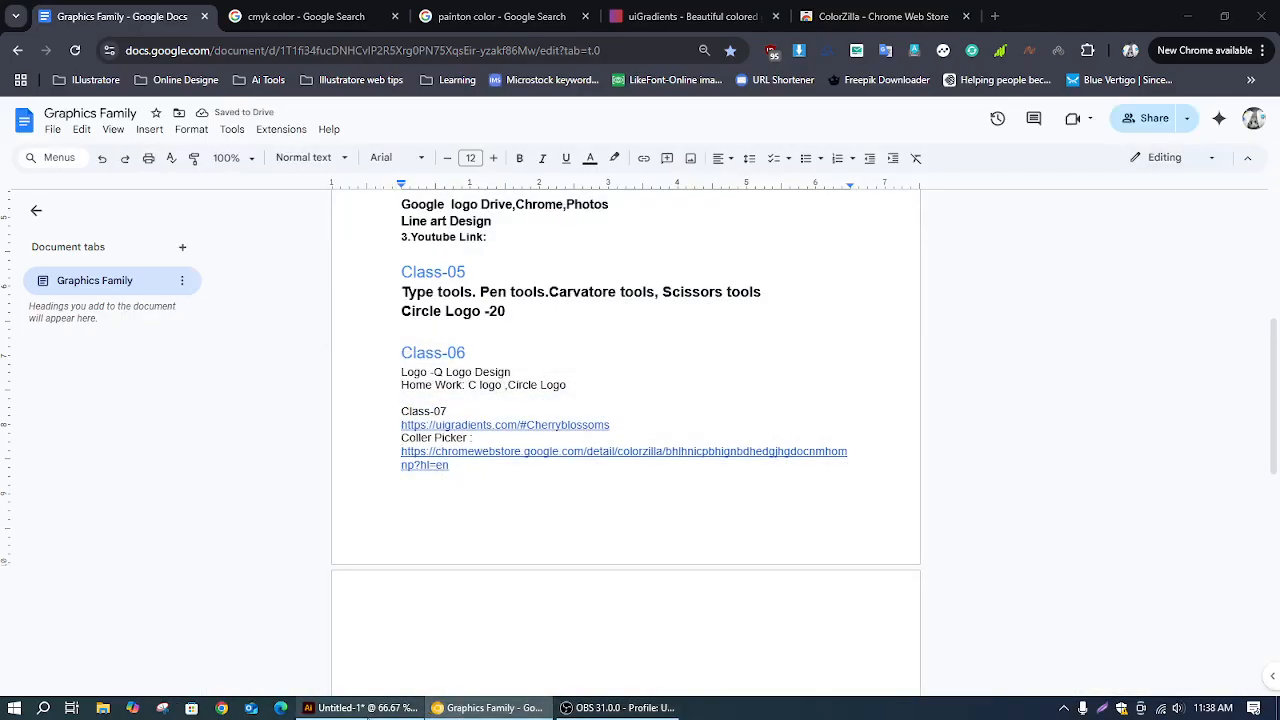
click(362, 708)
click(490, 708)
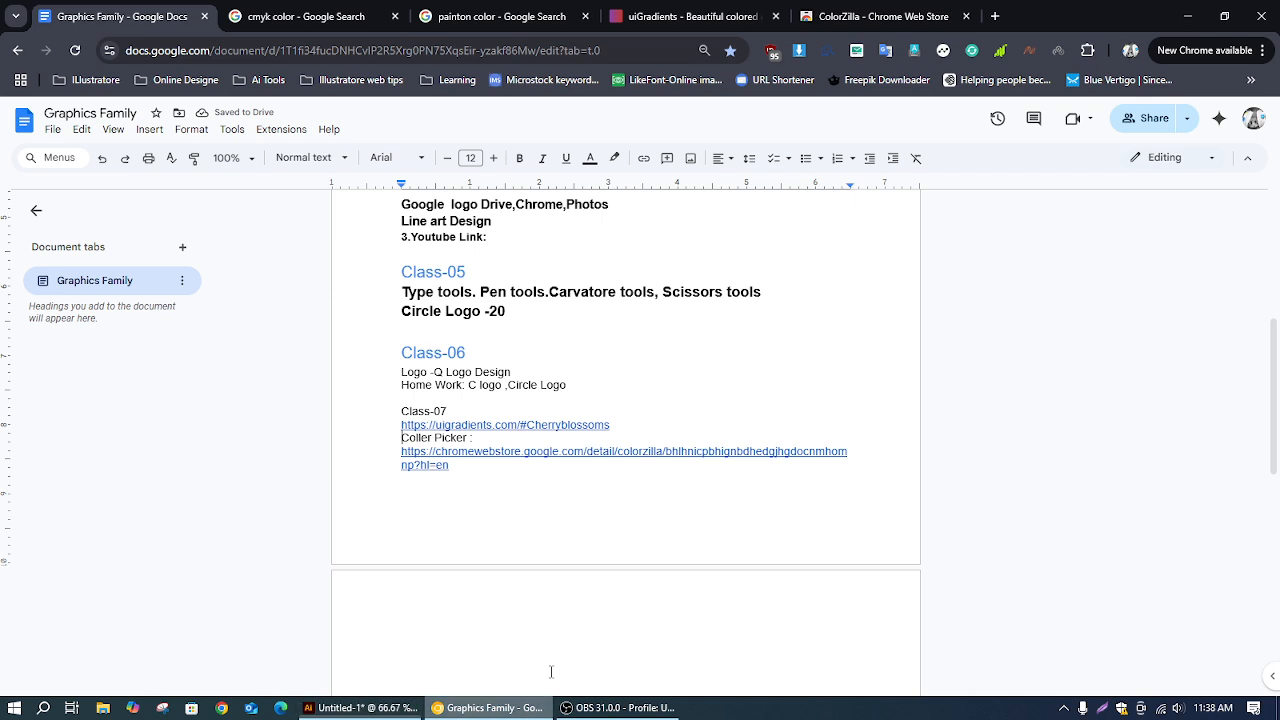
Return to the ColorZilla store page and install the extension in Chrome
click(880, 16)
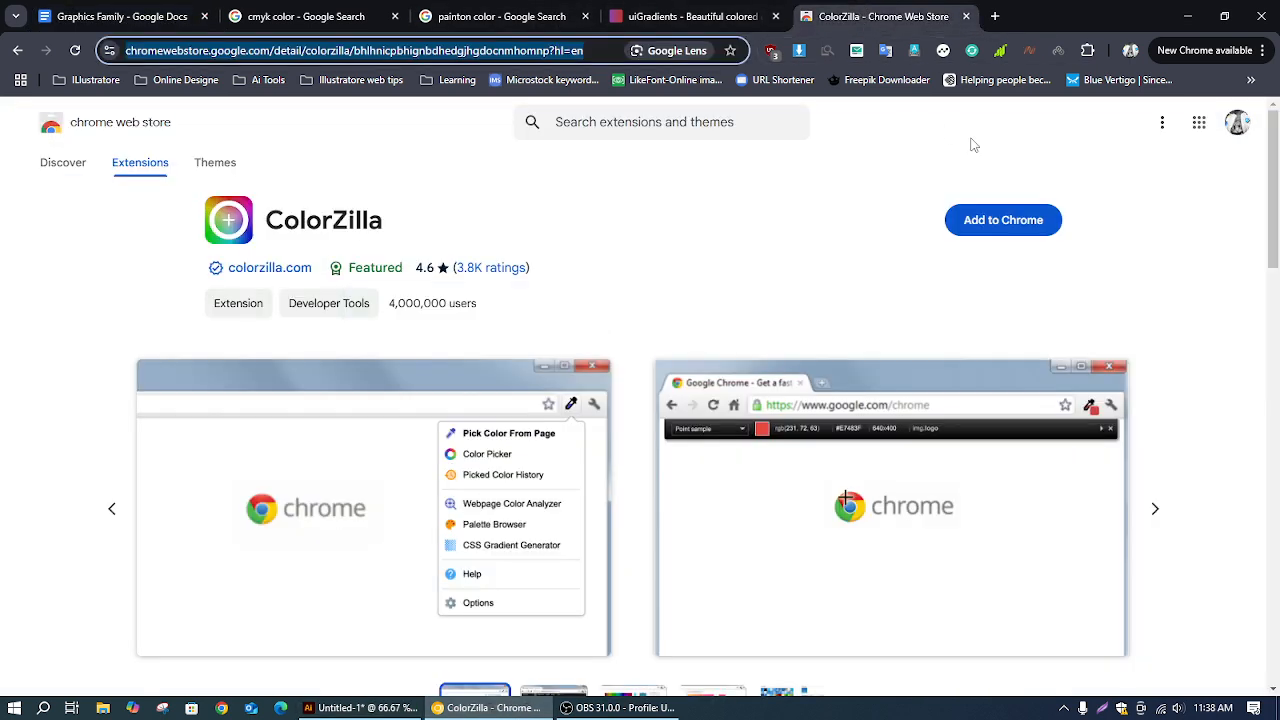
click(1010, 228)
click(693, 193)
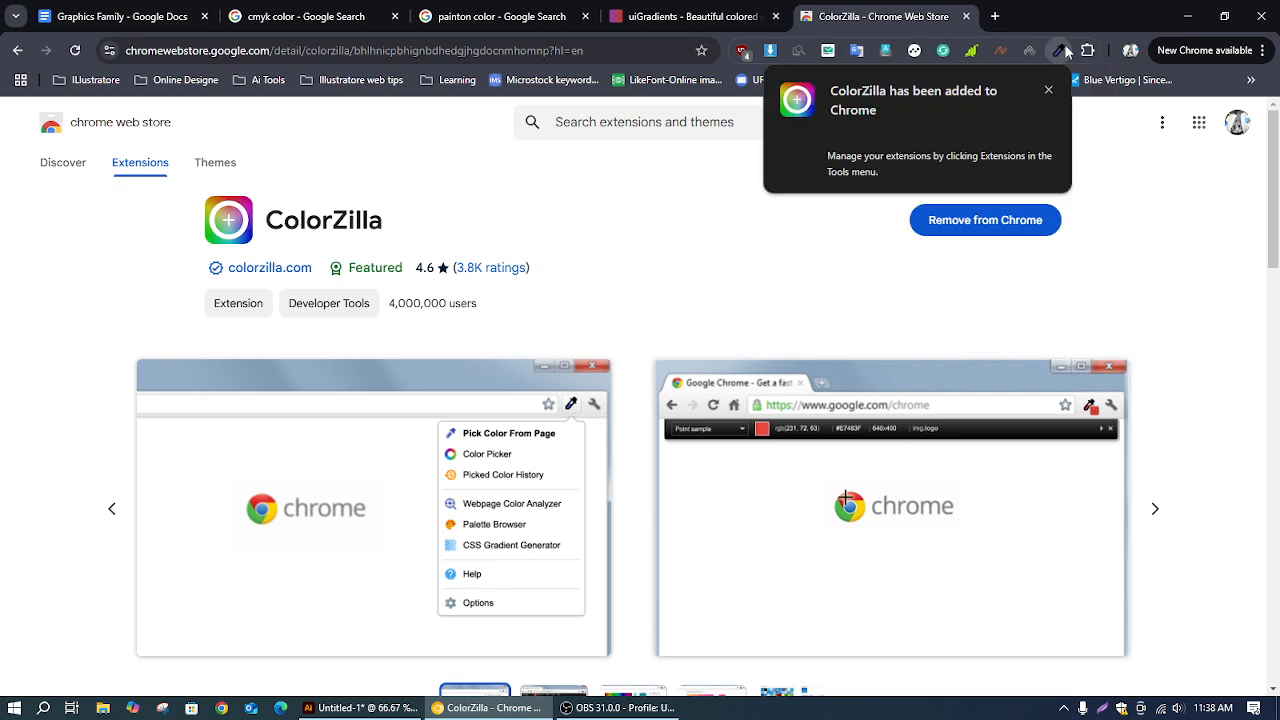
Bring up the uiGradients Wedding Day Blues page and pin the ColorZilla extension
click(672, 20)
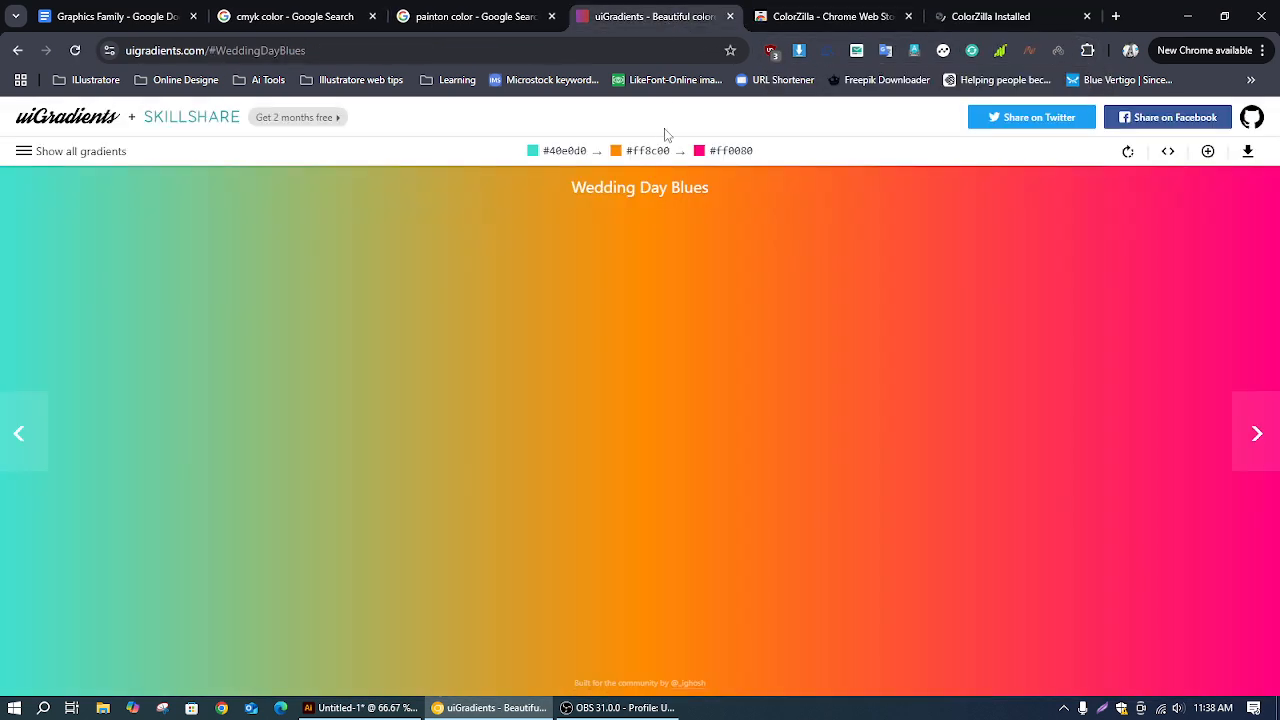
click(1088, 50)
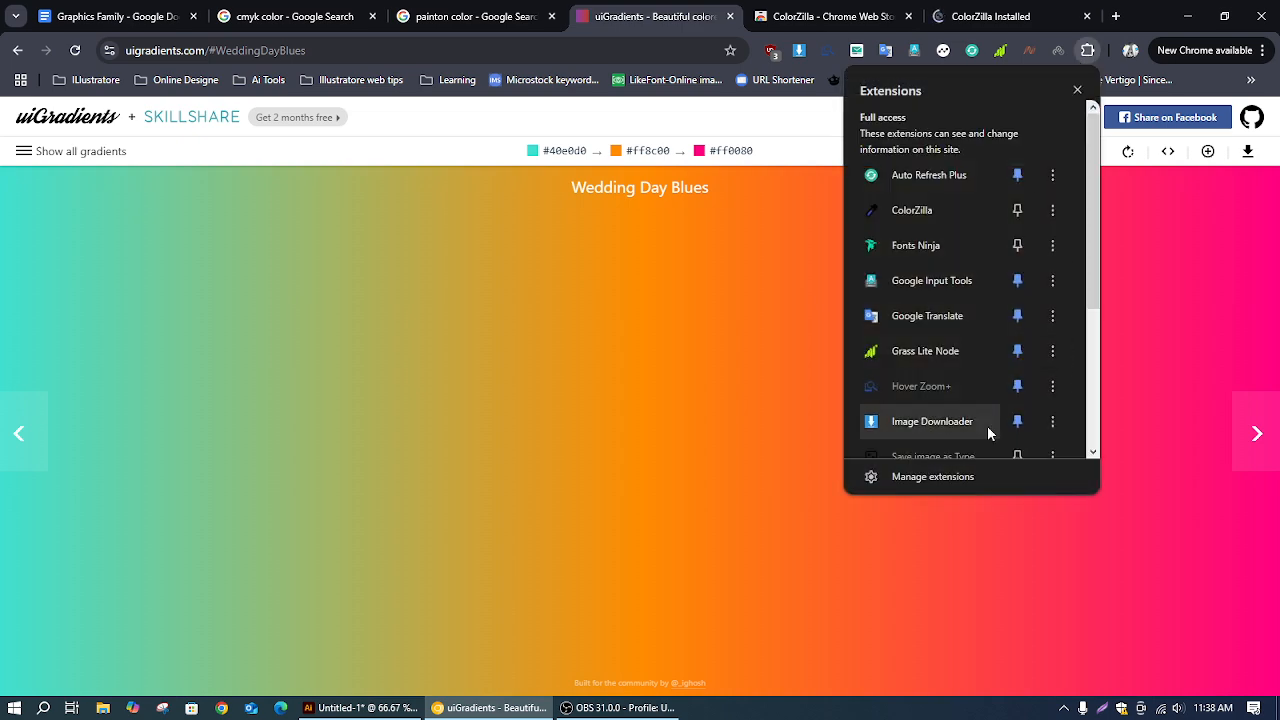
scroll(988, 432, down, 3)
scroll(903, 379, up, 3)
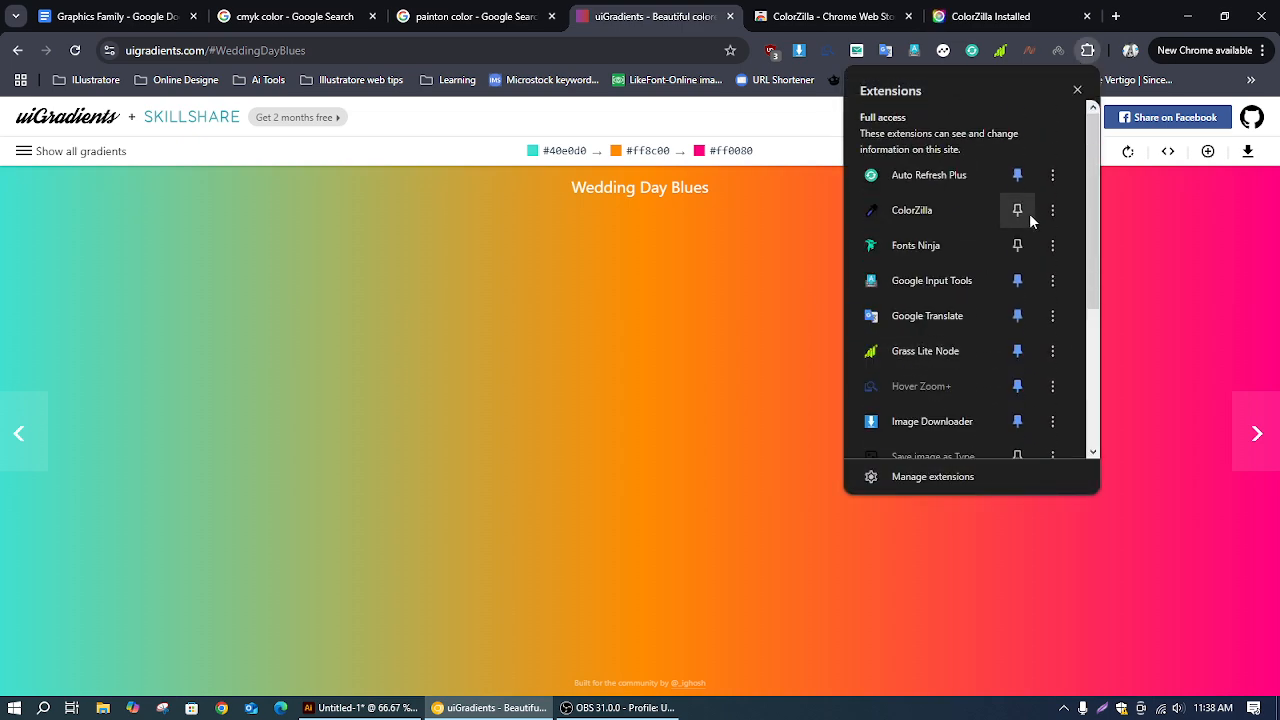
click(1017, 210)
click(1151, 9)
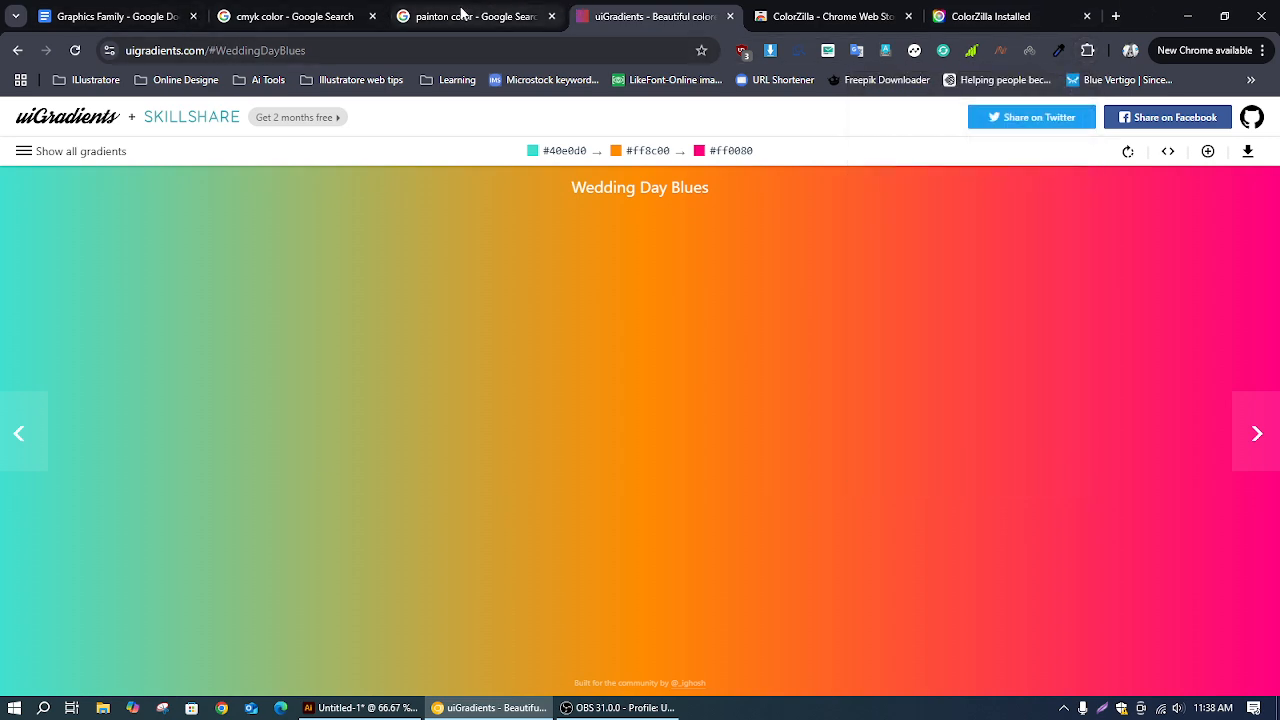
Look through the colour search pages, open a blank browser tab and examine the ColorZilla menu options there
click(462, 12)
click(250, 12)
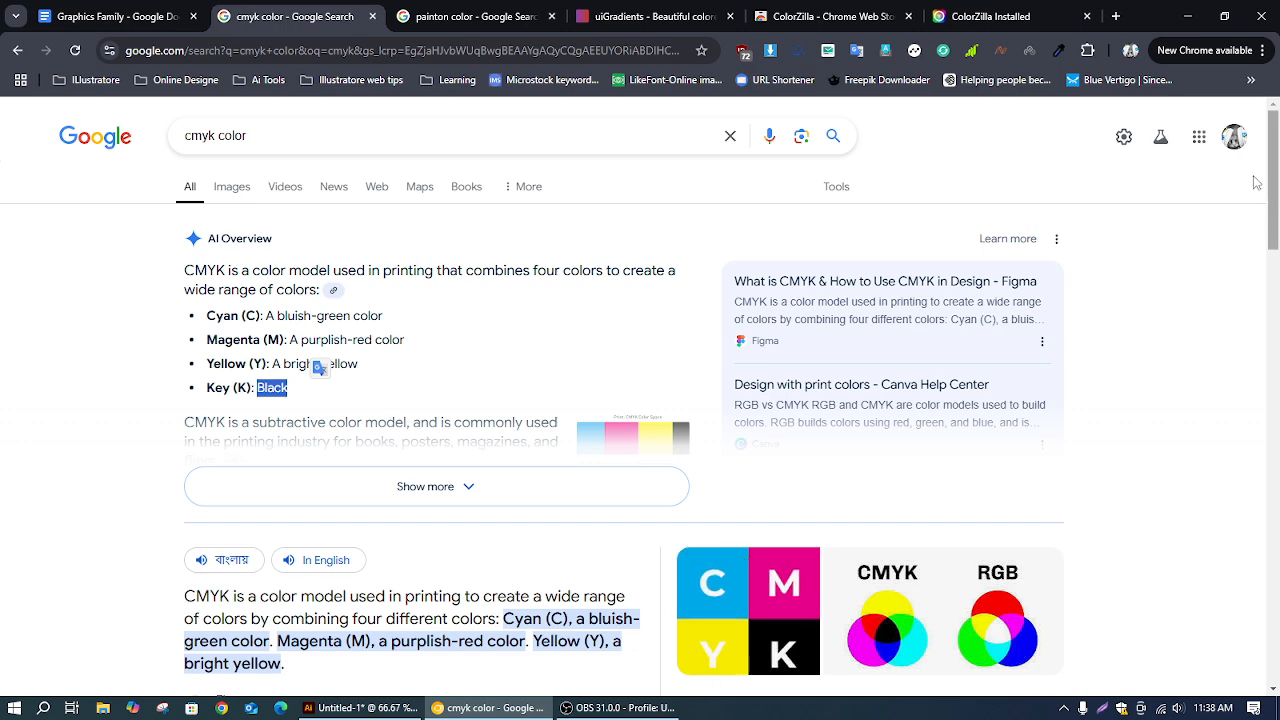
click(1116, 16)
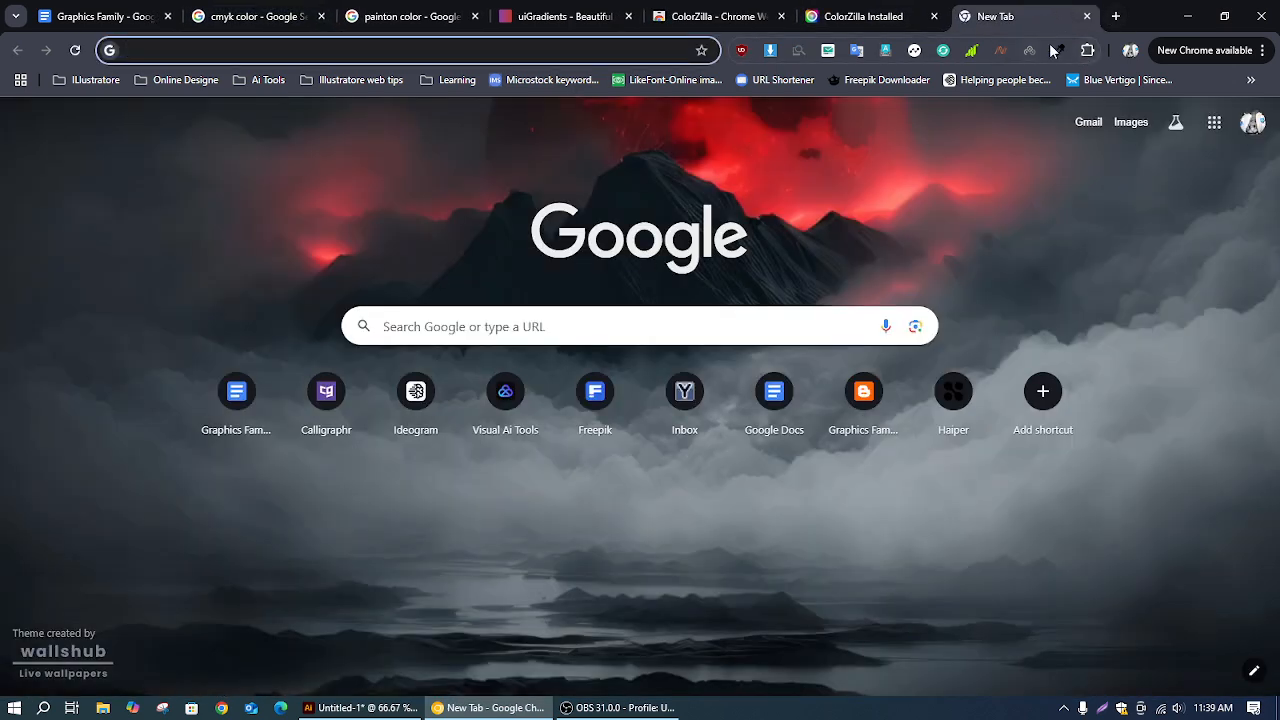
click(1058, 50)
click(732, 131)
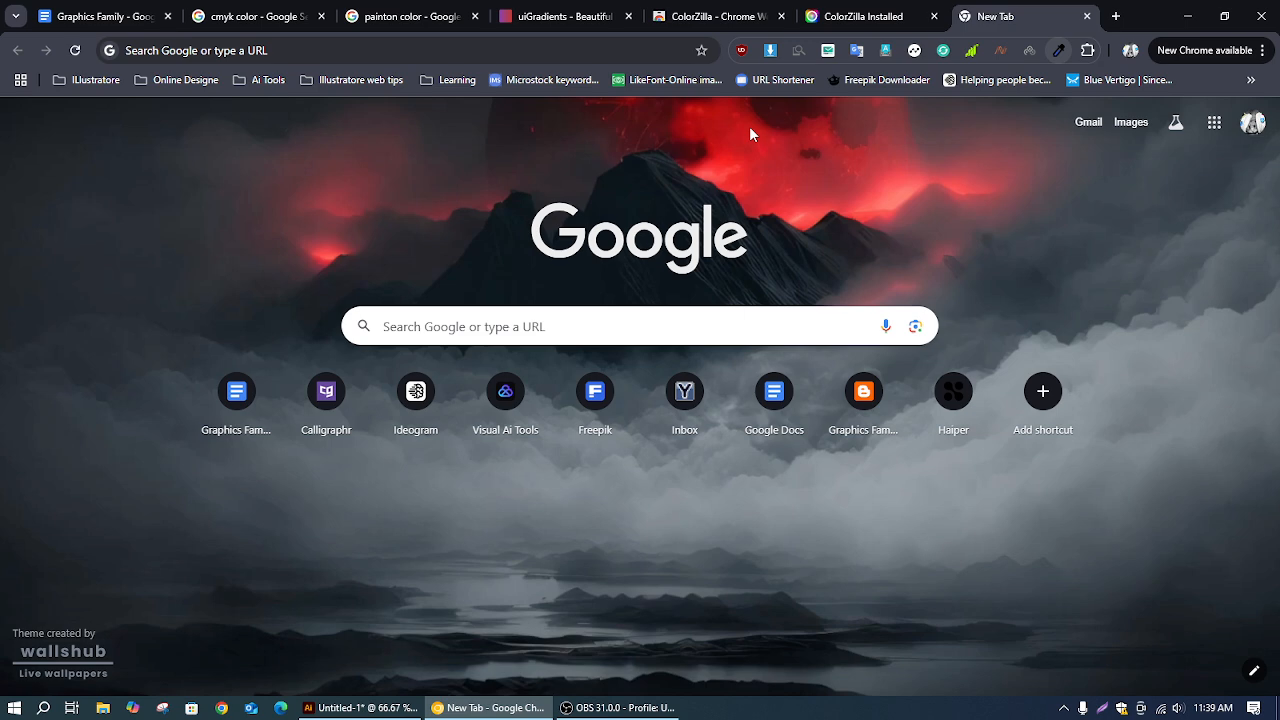
click(1060, 52)
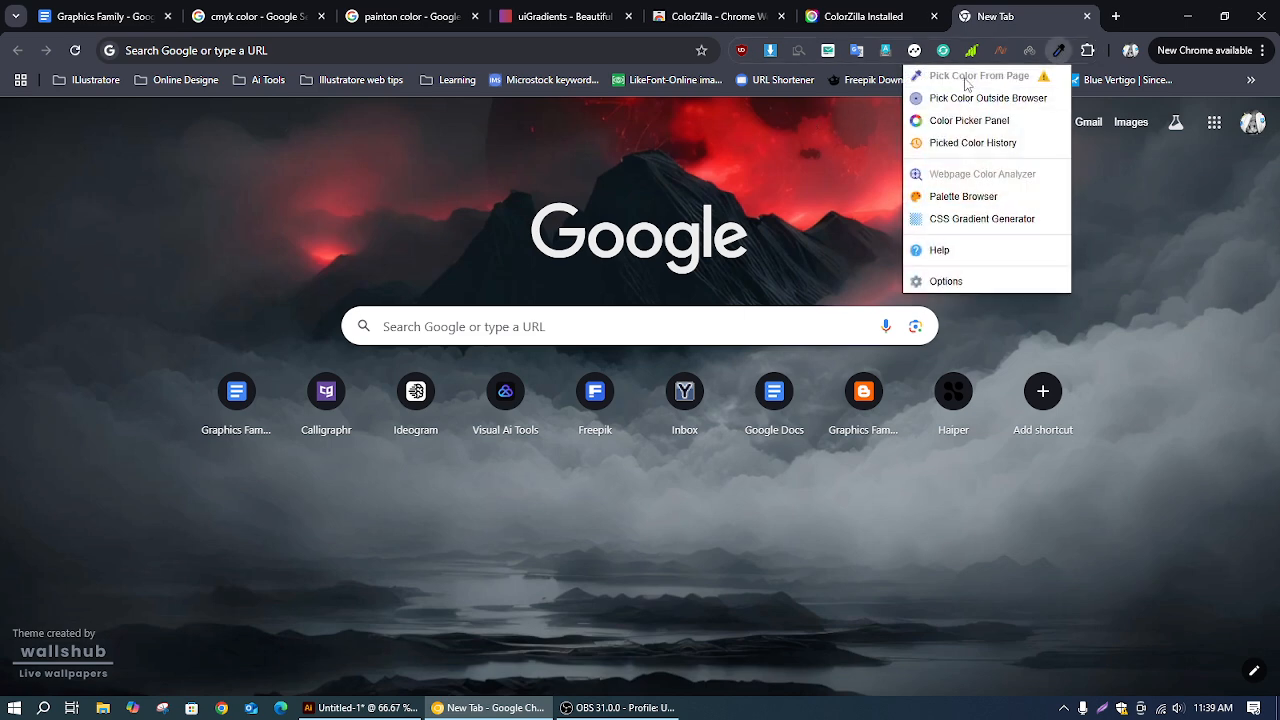
click(742, 137)
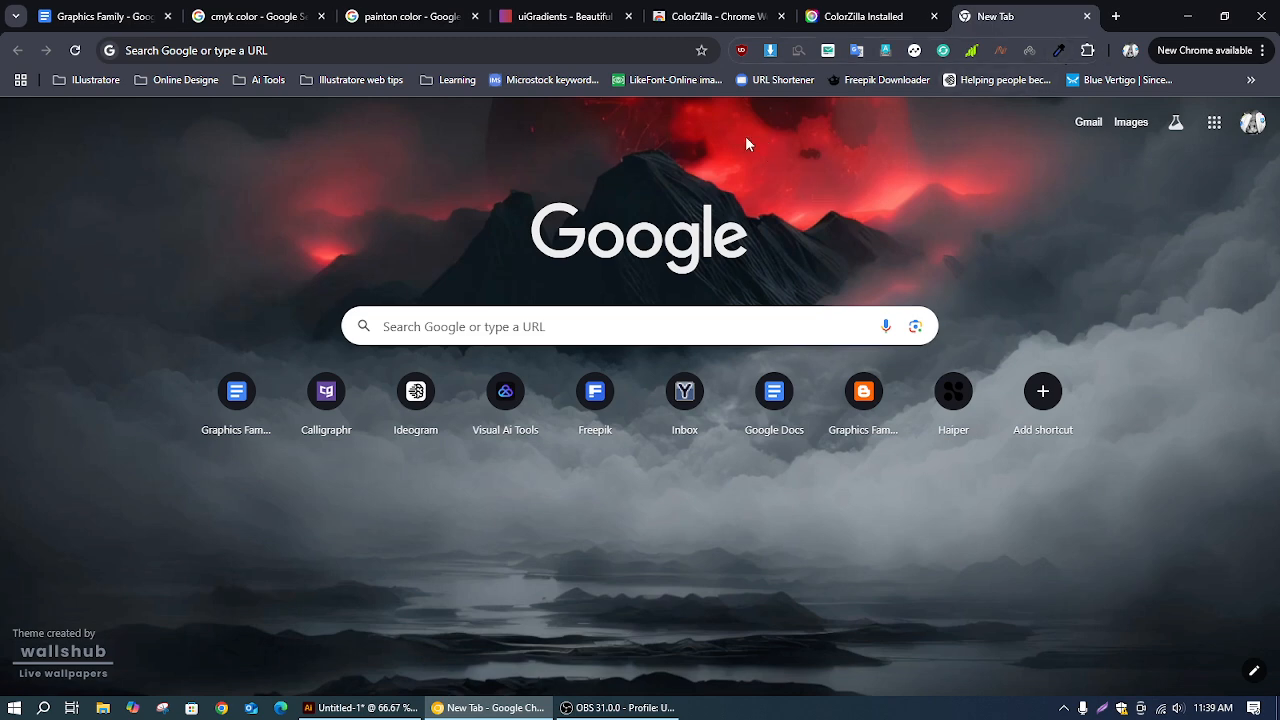
click(1060, 51)
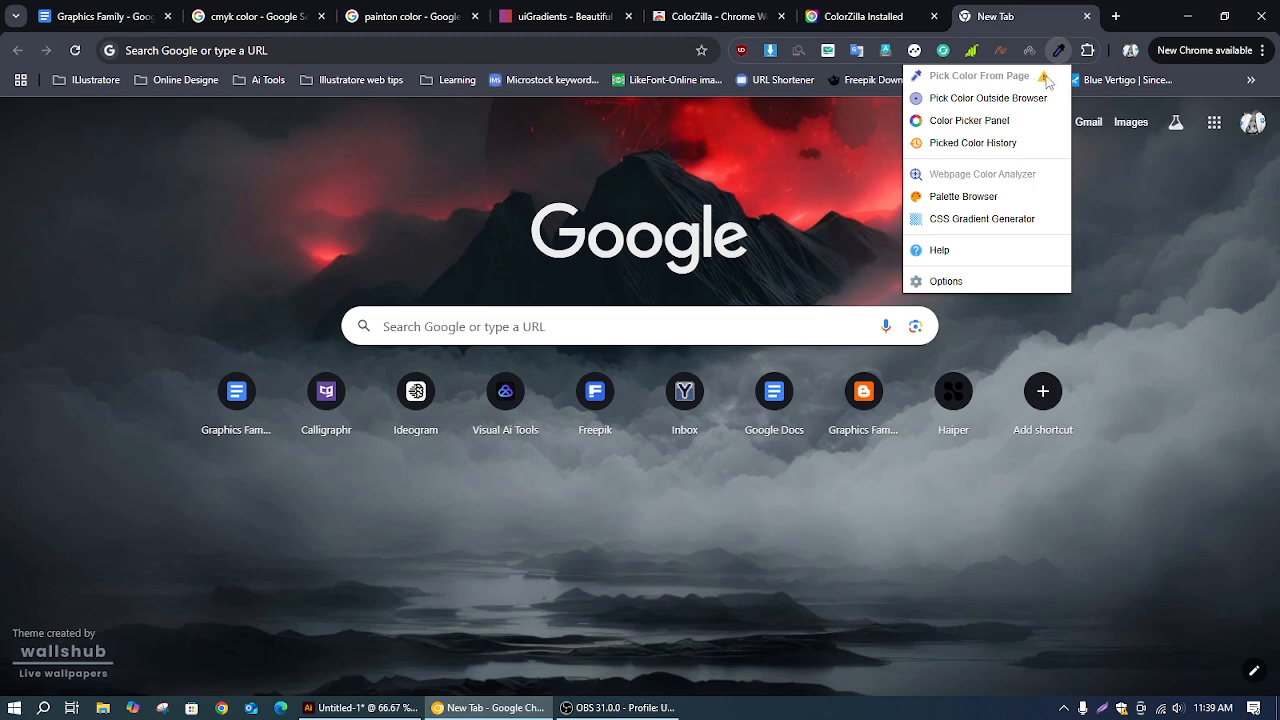
Return to the ColorZilla Installed page and sample the coral red from the colour wheel in the COLORZILLA logo
click(830, 16)
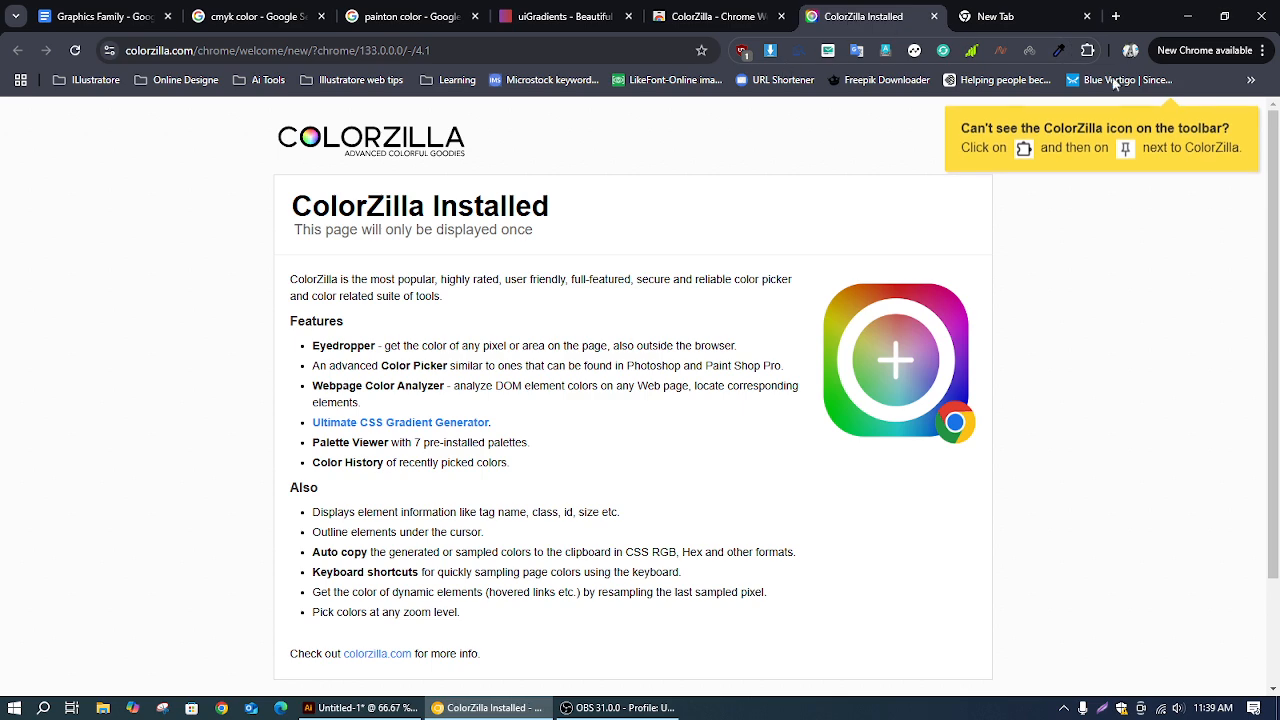
click(1063, 50)
scroll(320, 400, down, 2)
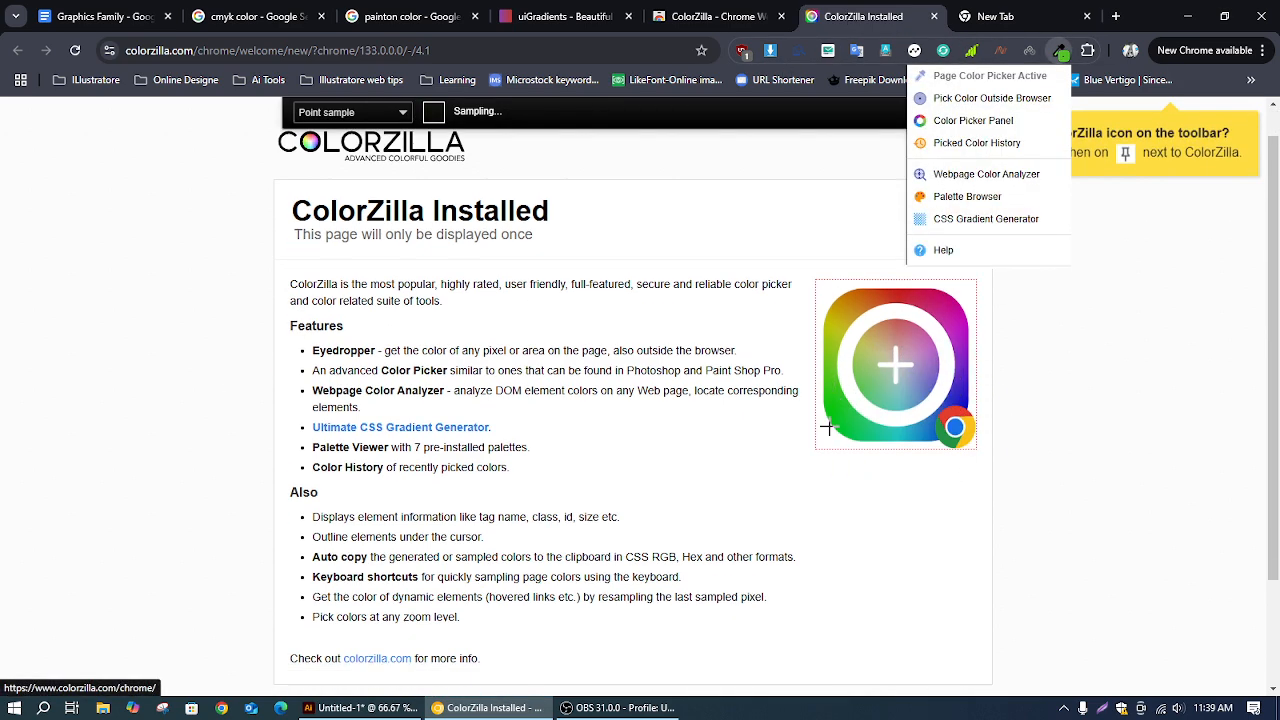
scroll(335, 430, up, 2)
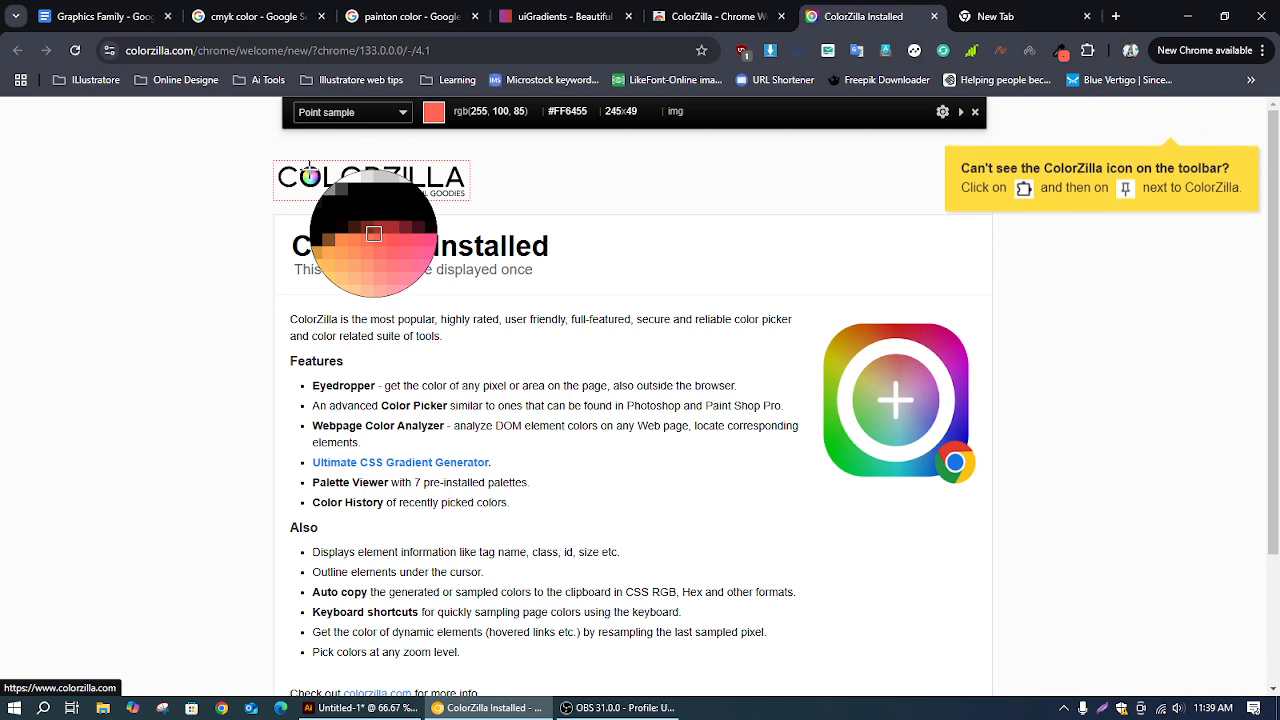
click(308, 170)
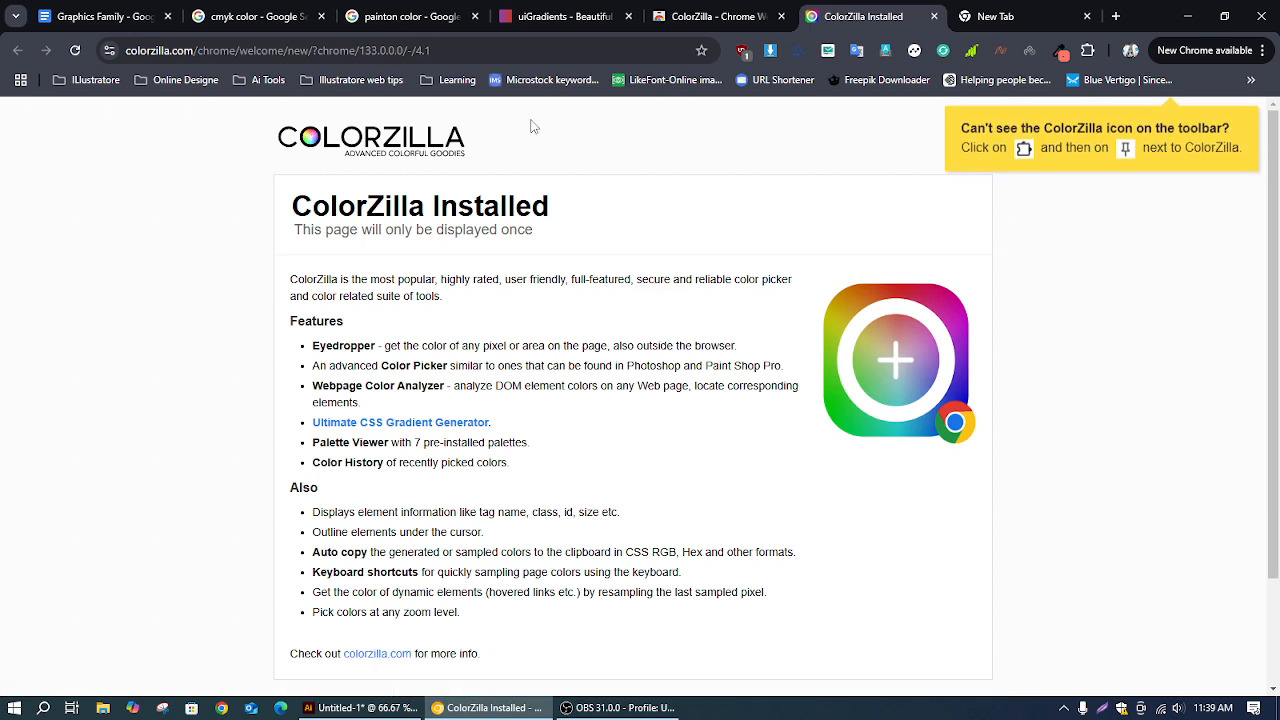
Open ColorZilla's Color Picker Panel and select the sampled colour's hex code ff7566 for copying
click(1062, 55)
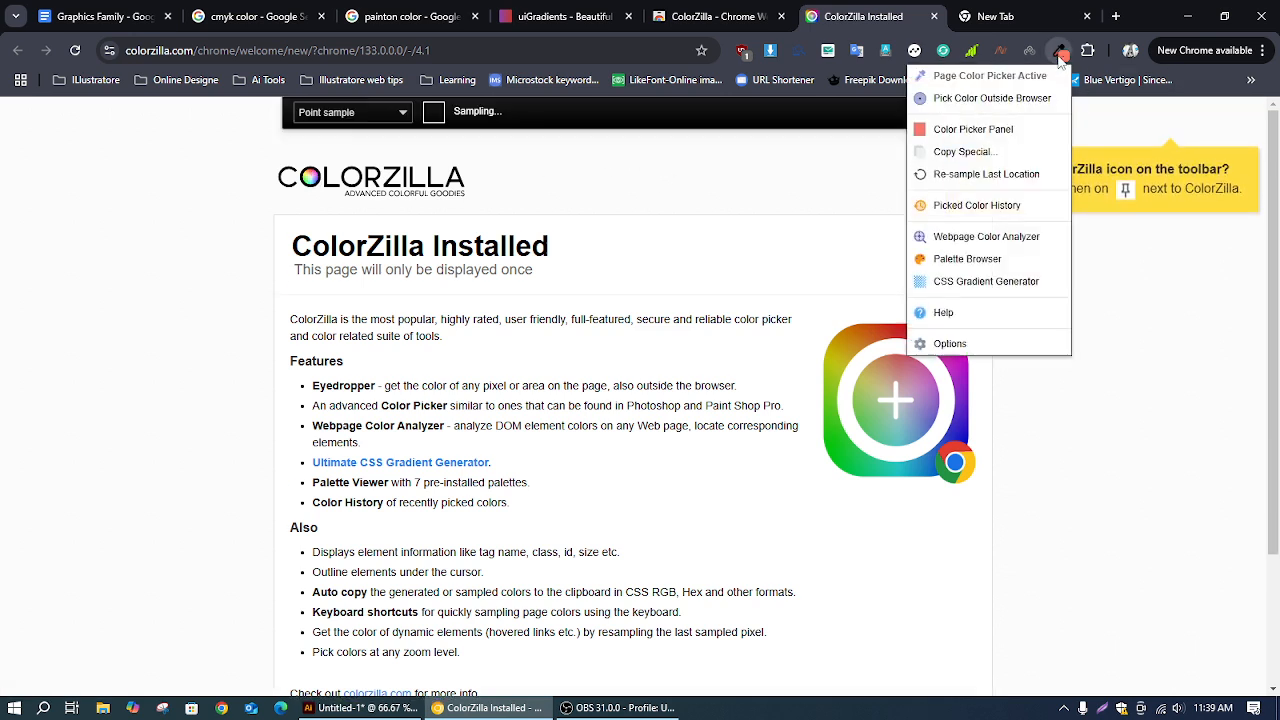
click(975, 131)
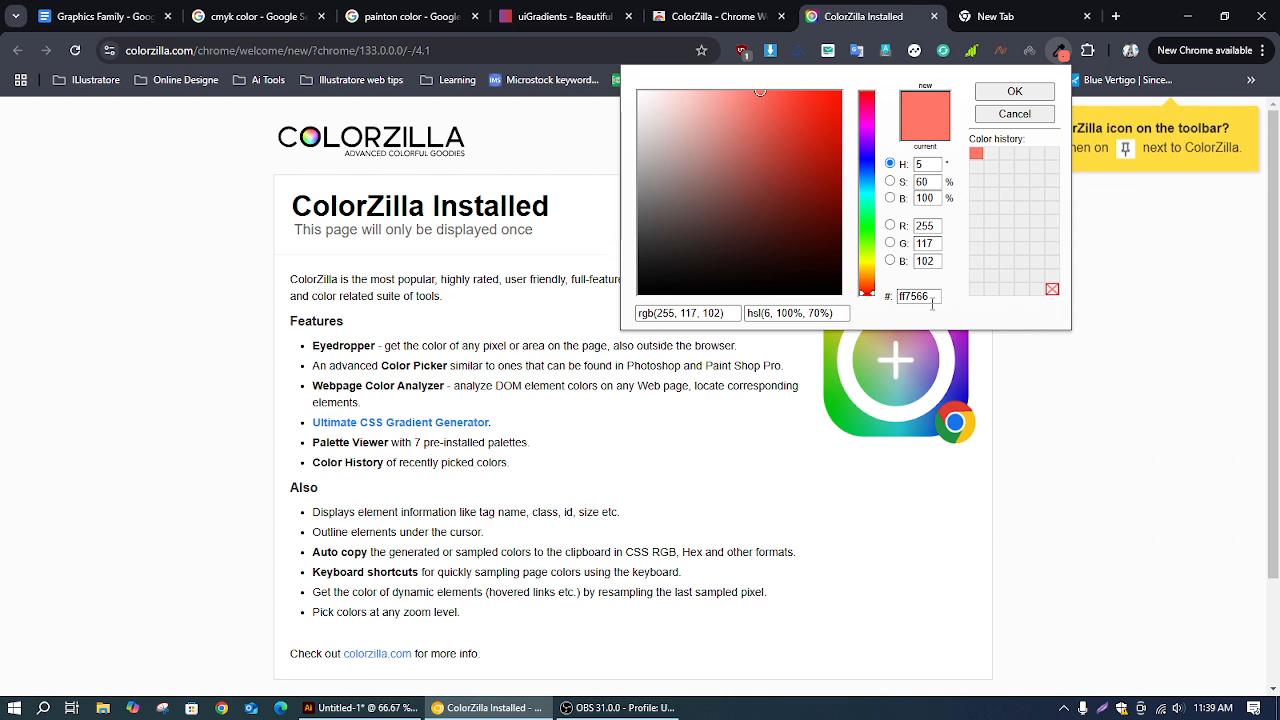
drag(936, 298, 813, 311)
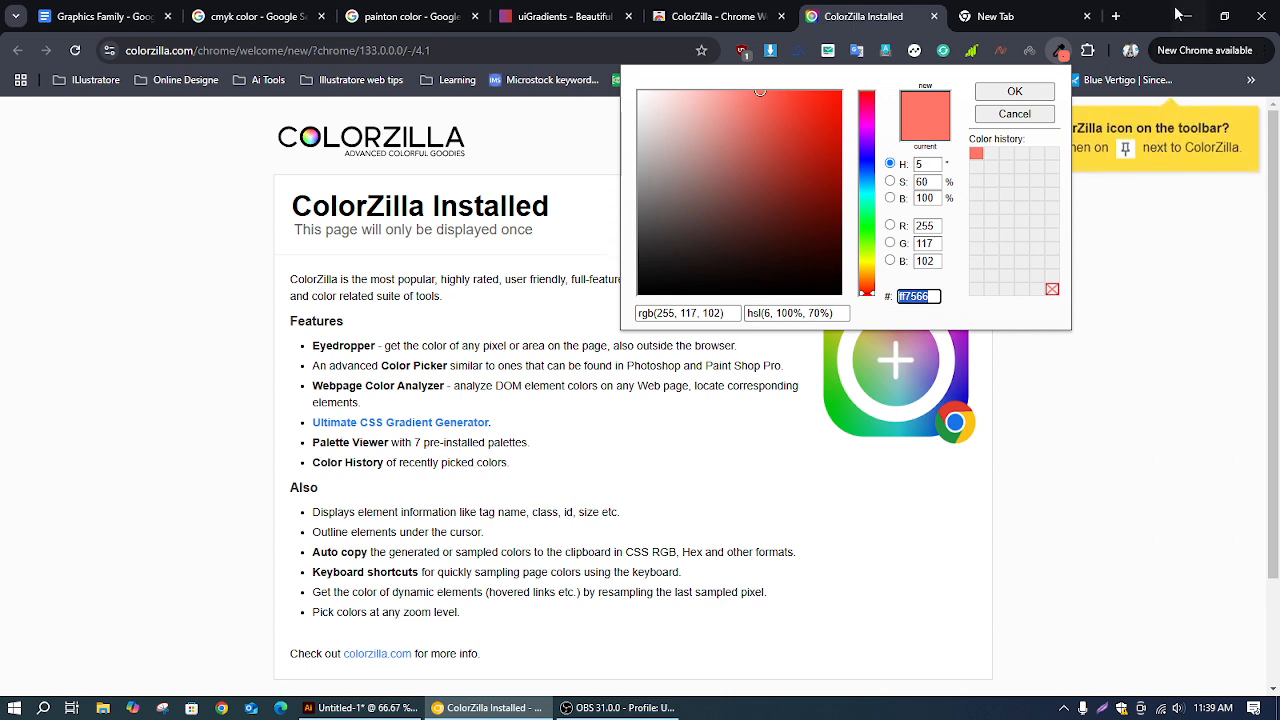
Switch to Illustrator and fill the selected gradient square with the copied solid colour ff7566
key(alt+Tab)
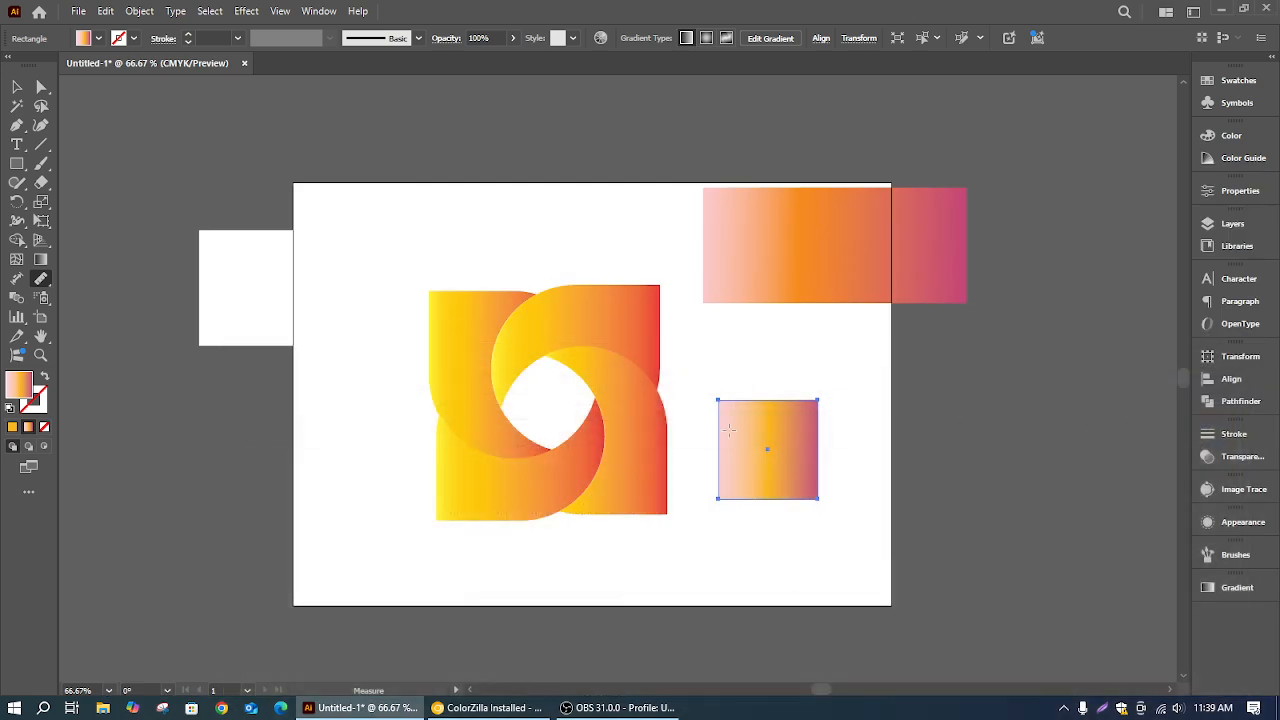
double_click(18, 386)
key(ctrl+v)
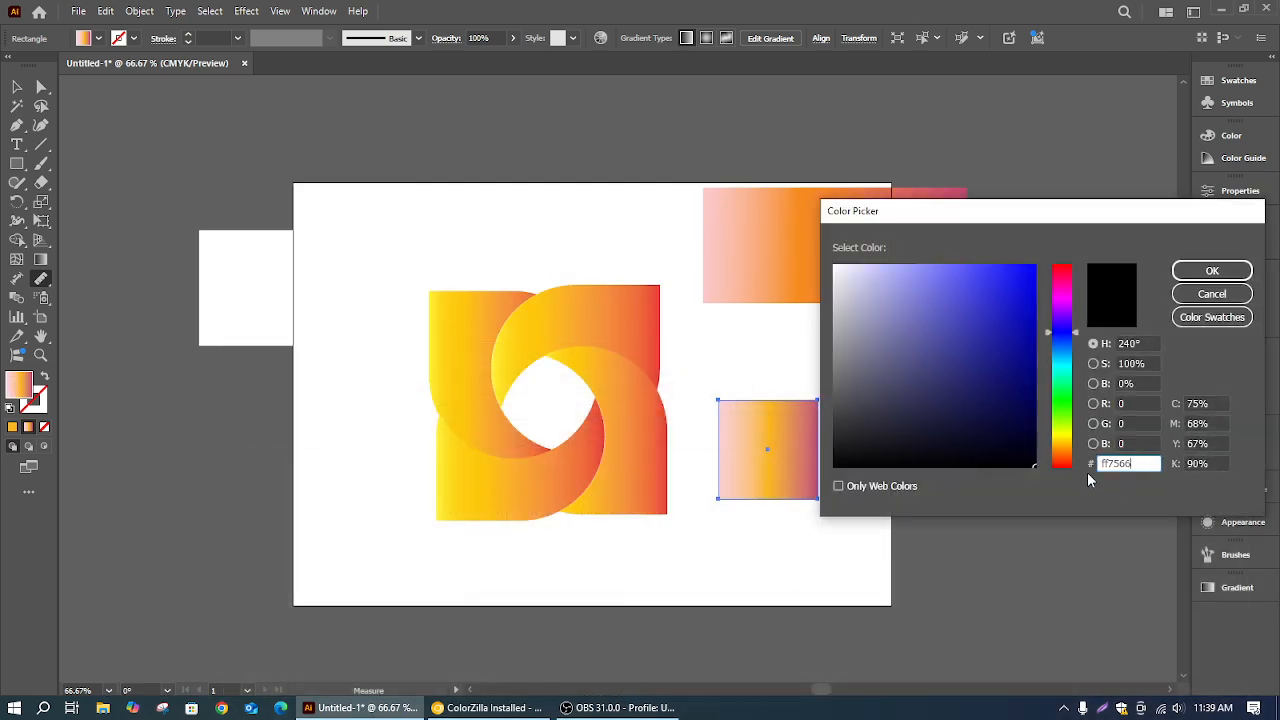
key(Return)
Move the coral square beyond the artboard's right edge and shrink it to a little over half its width
key(v)
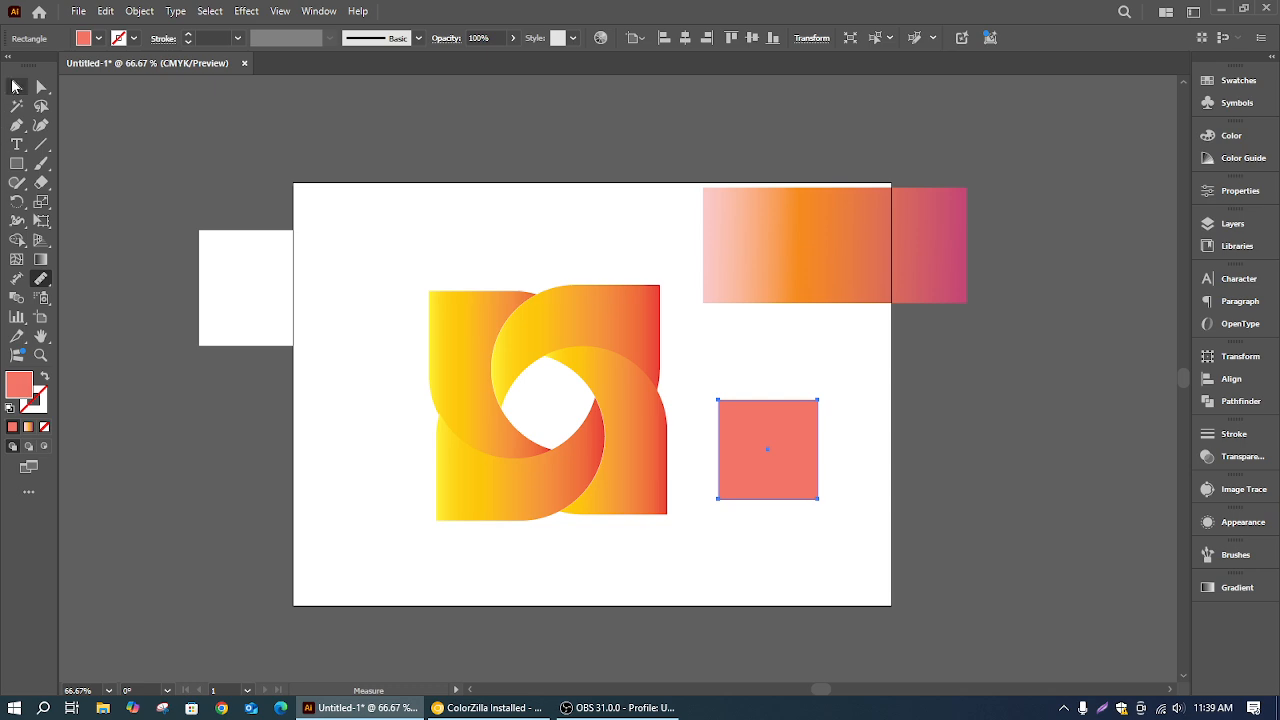
drag(779, 409, 769, 423)
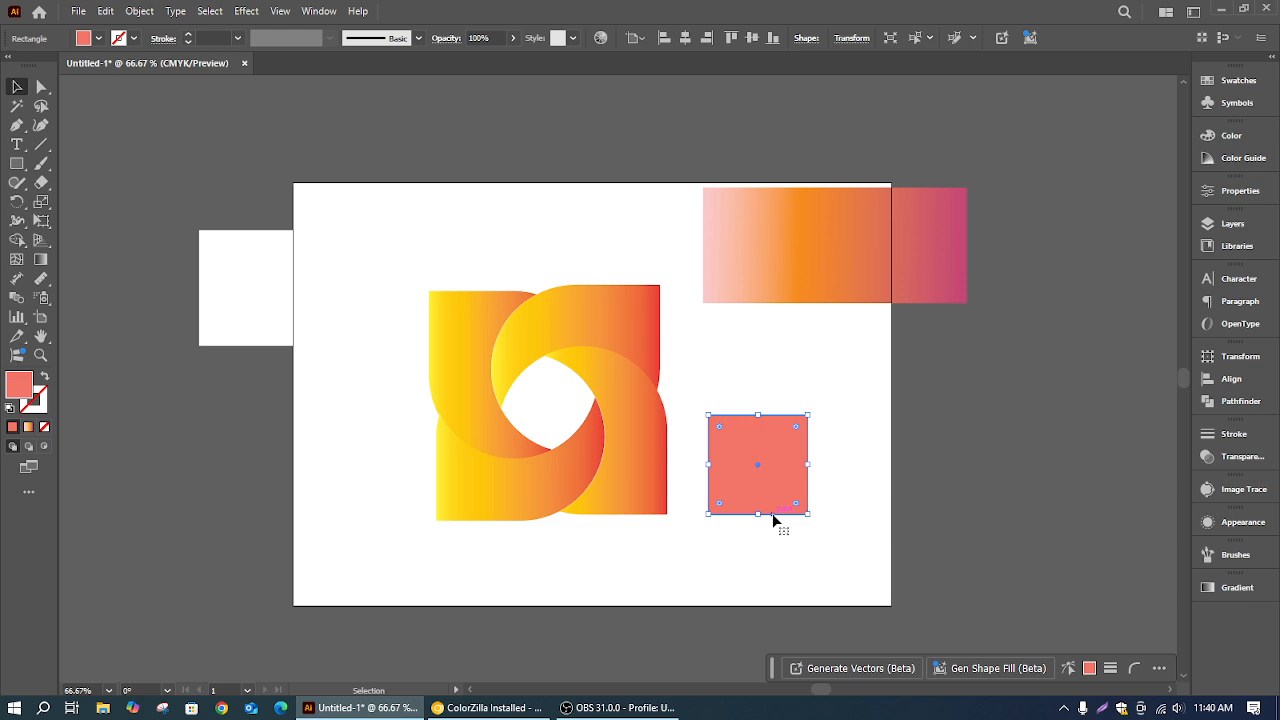
scroll(772, 521, up, 1)
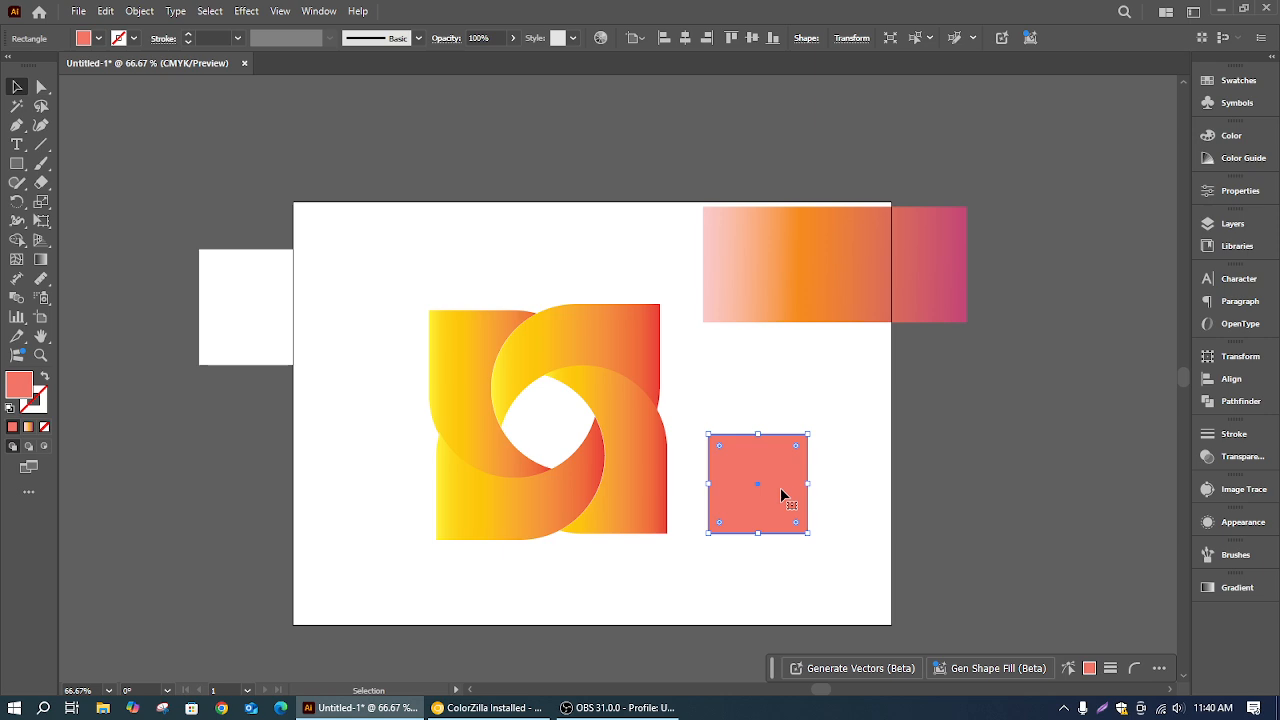
drag(783, 494, 988, 485)
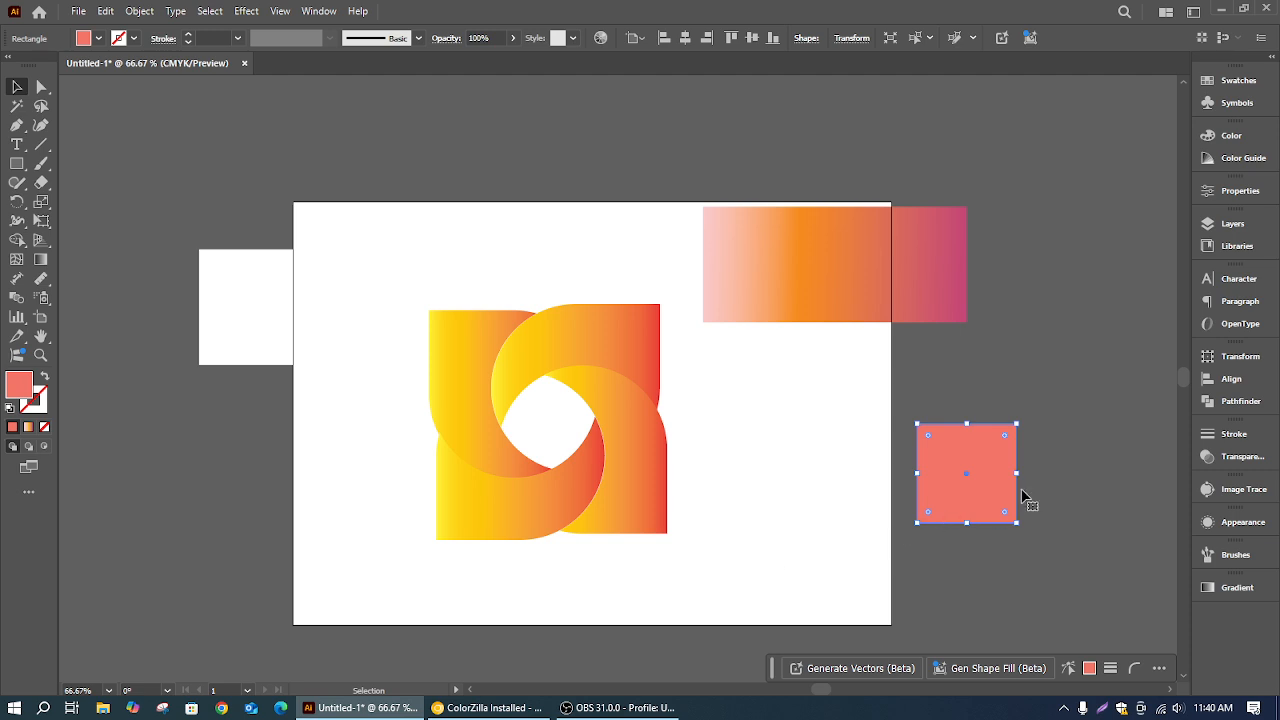
drag(1016, 522, 976, 481)
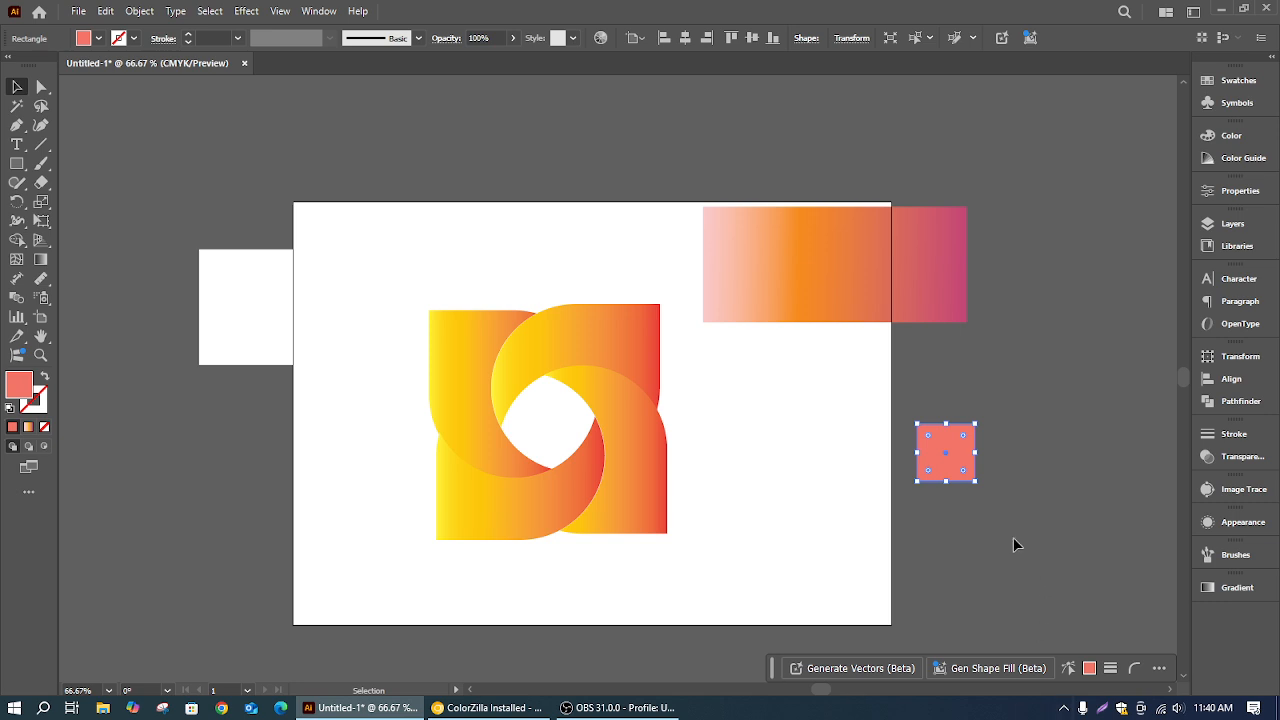
Delete the large pink-orange gradient rectangle together with the small coral square
click(14, 88)
click(758, 172)
drag(731, 325, 995, 510)
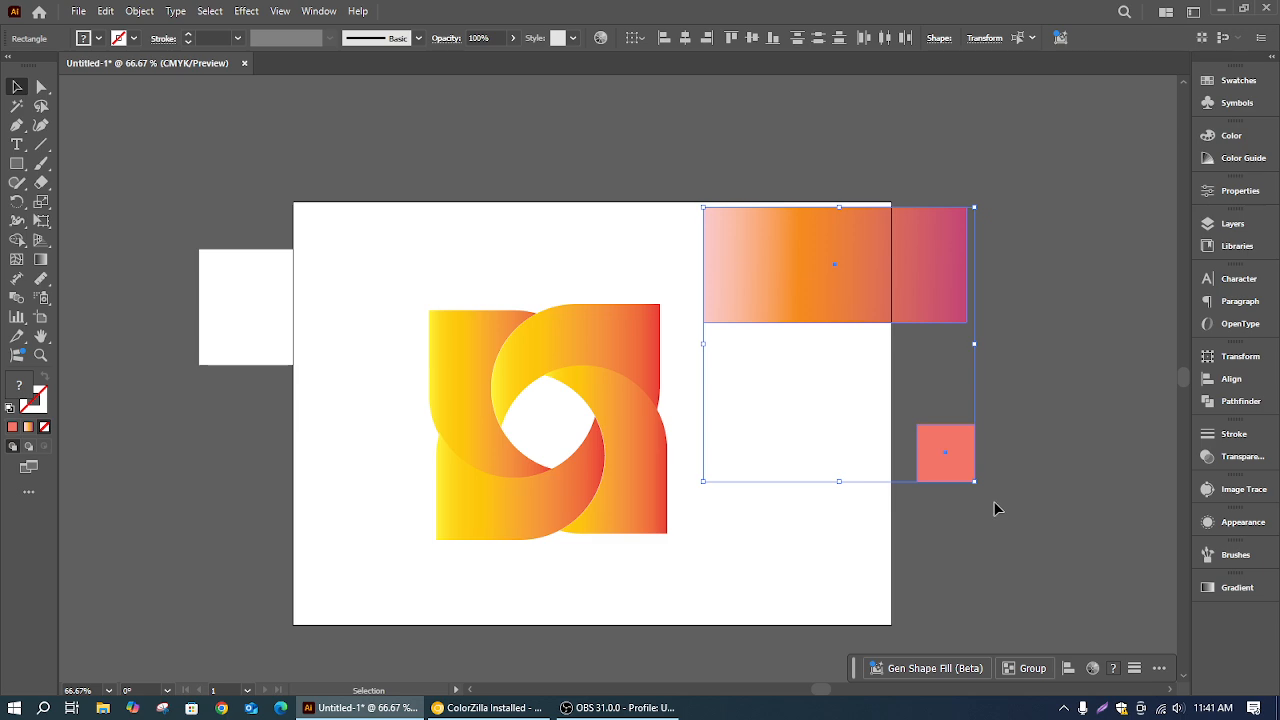
key(Delete)
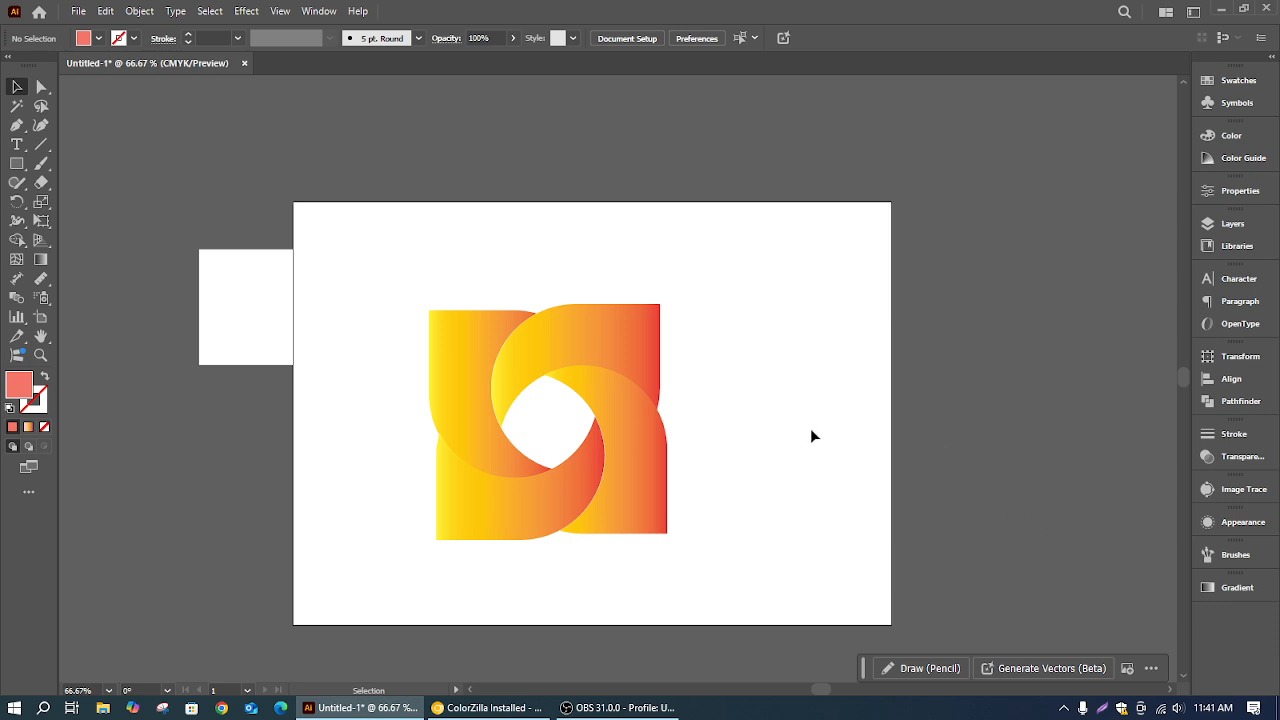
drag(840, 265, 510, 578)
click(674, 425)
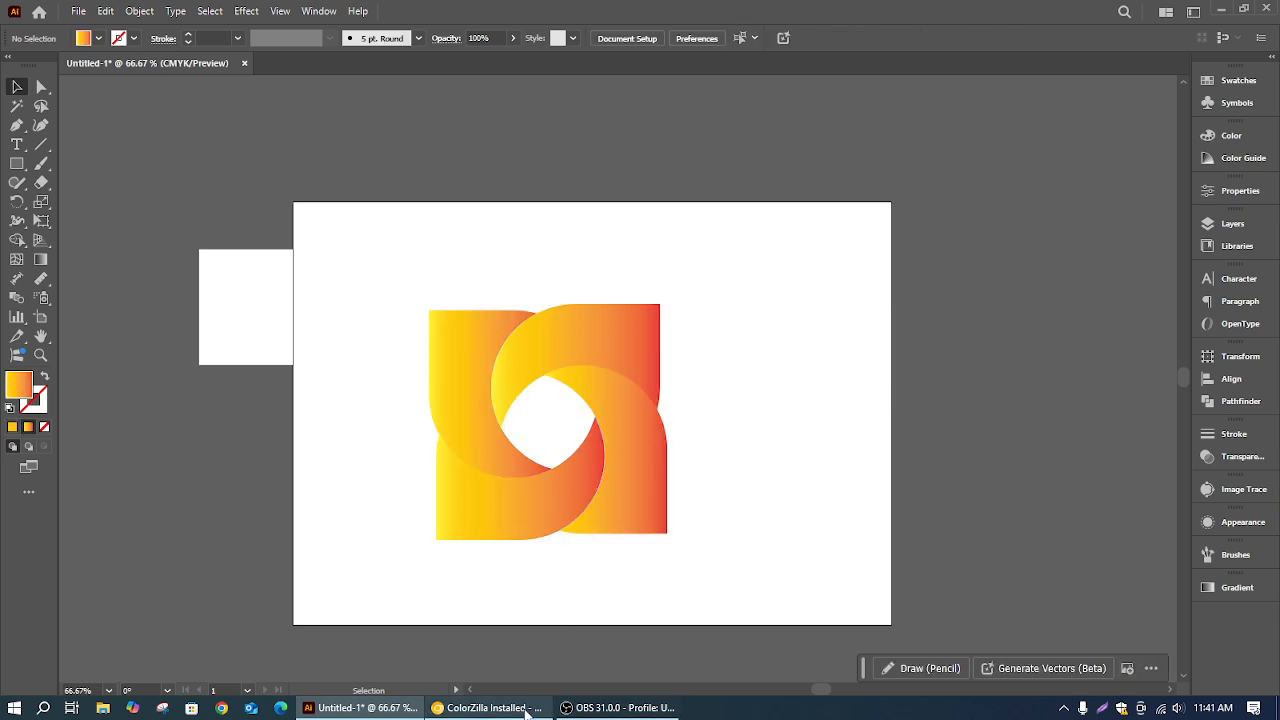
drag(413, 277, 707, 536)
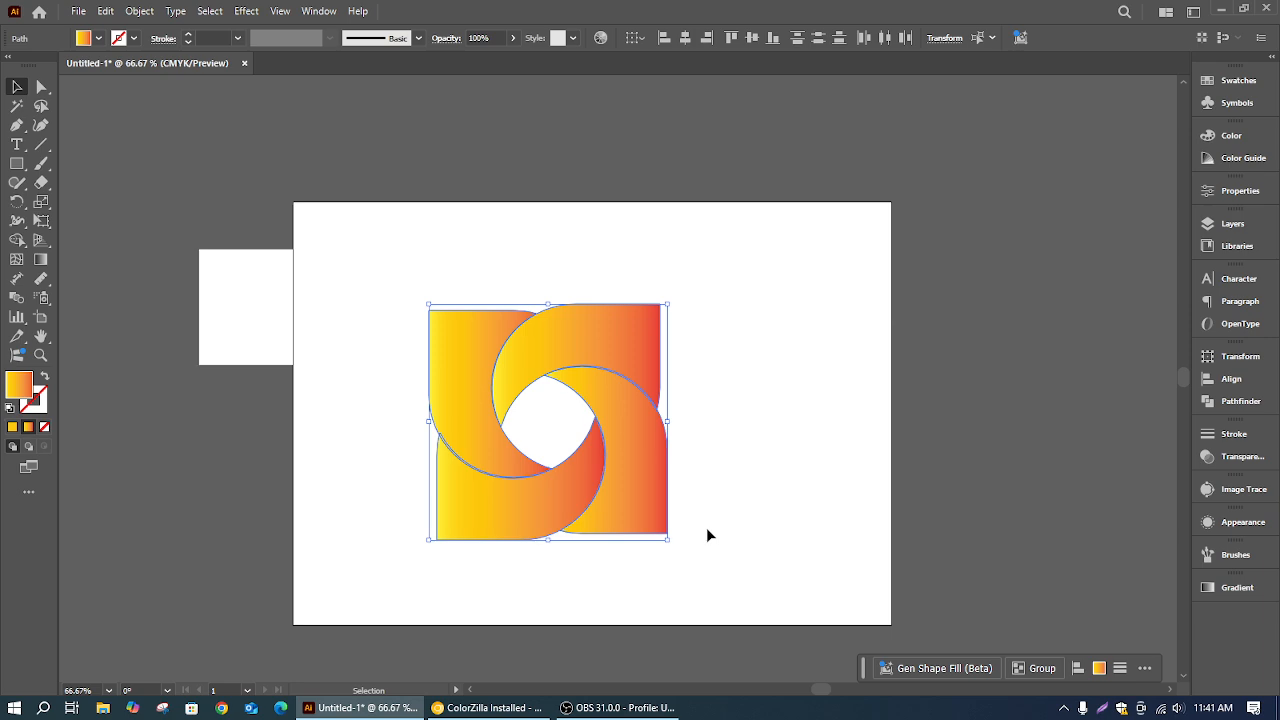
click(809, 443)
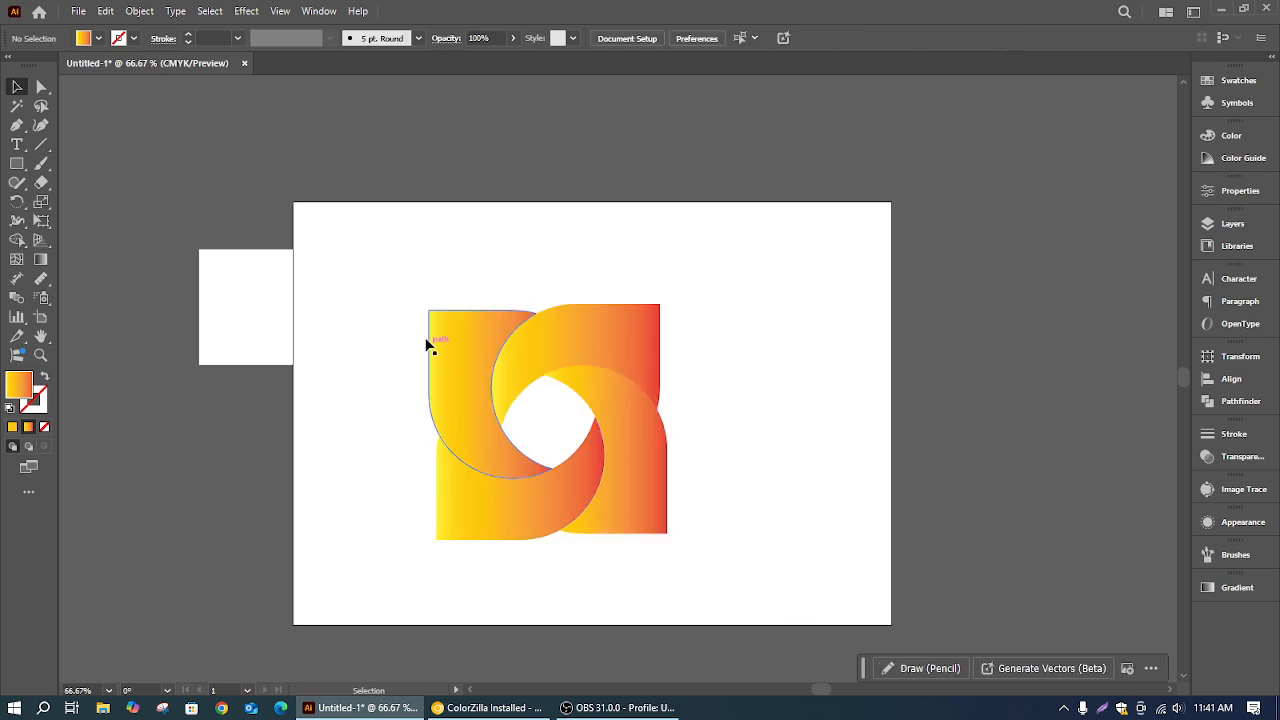
drag(407, 278, 771, 568)
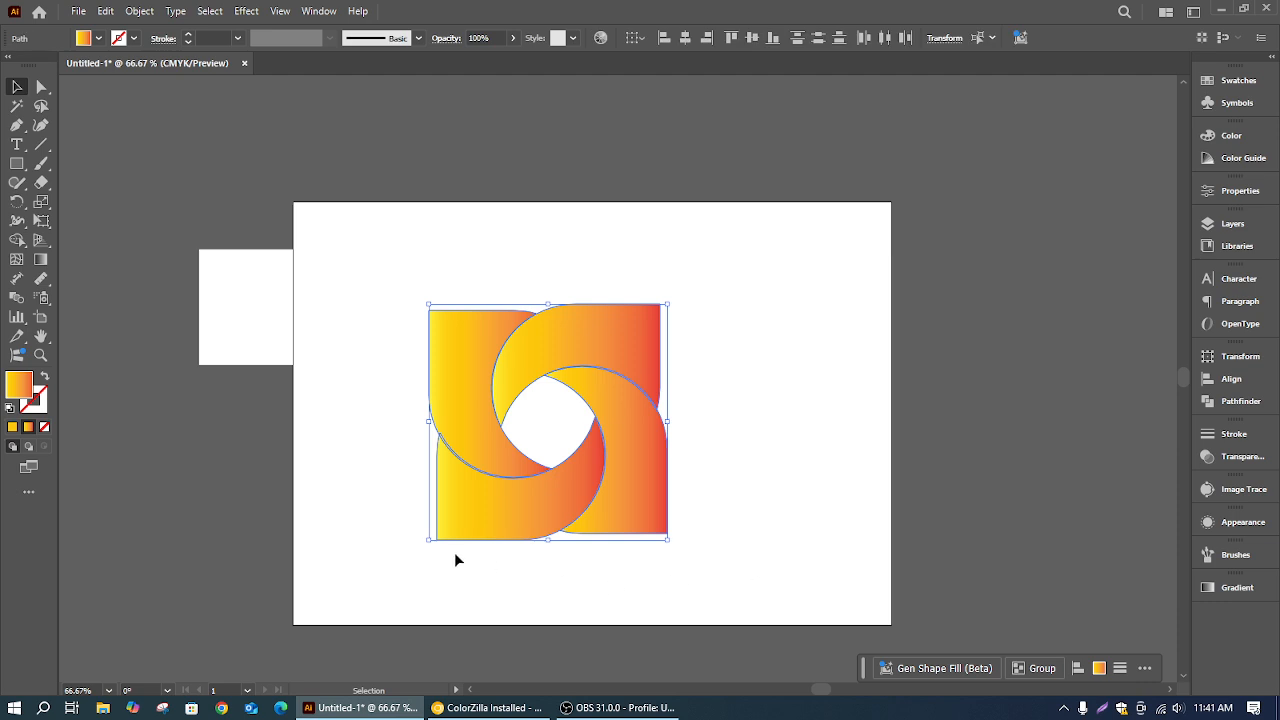
click(803, 351)
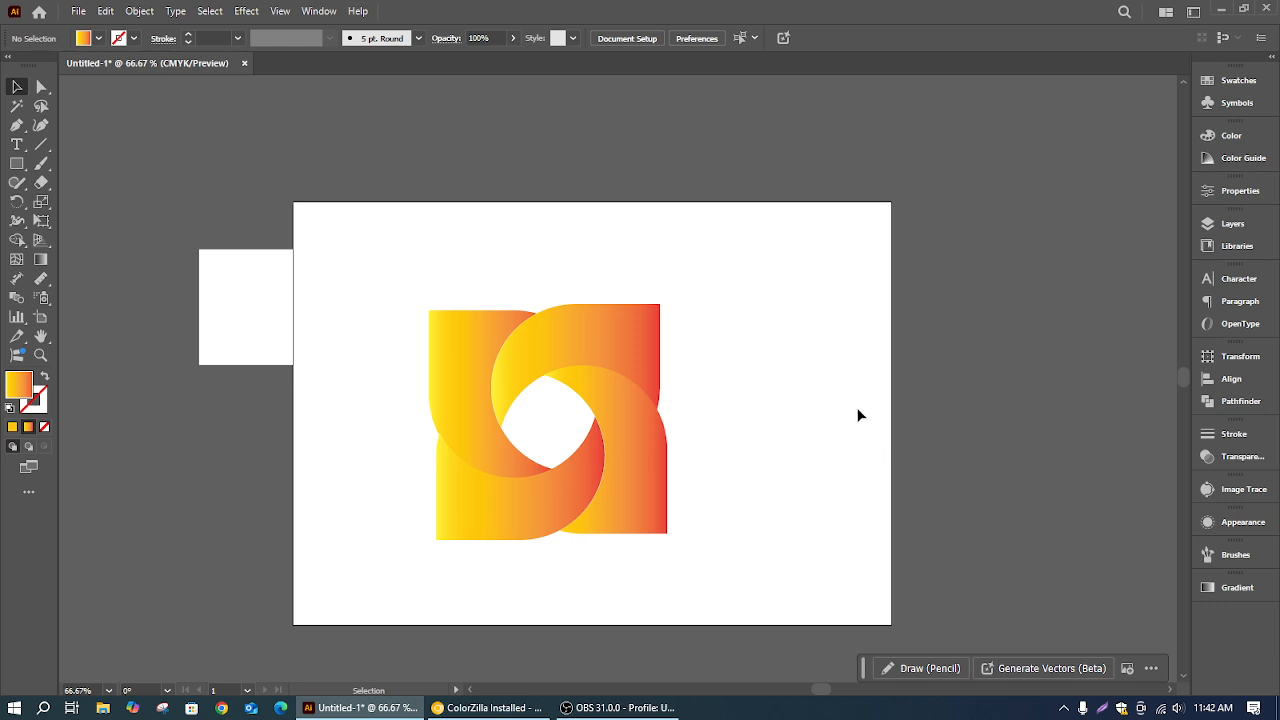
mouse_move(524, 713)
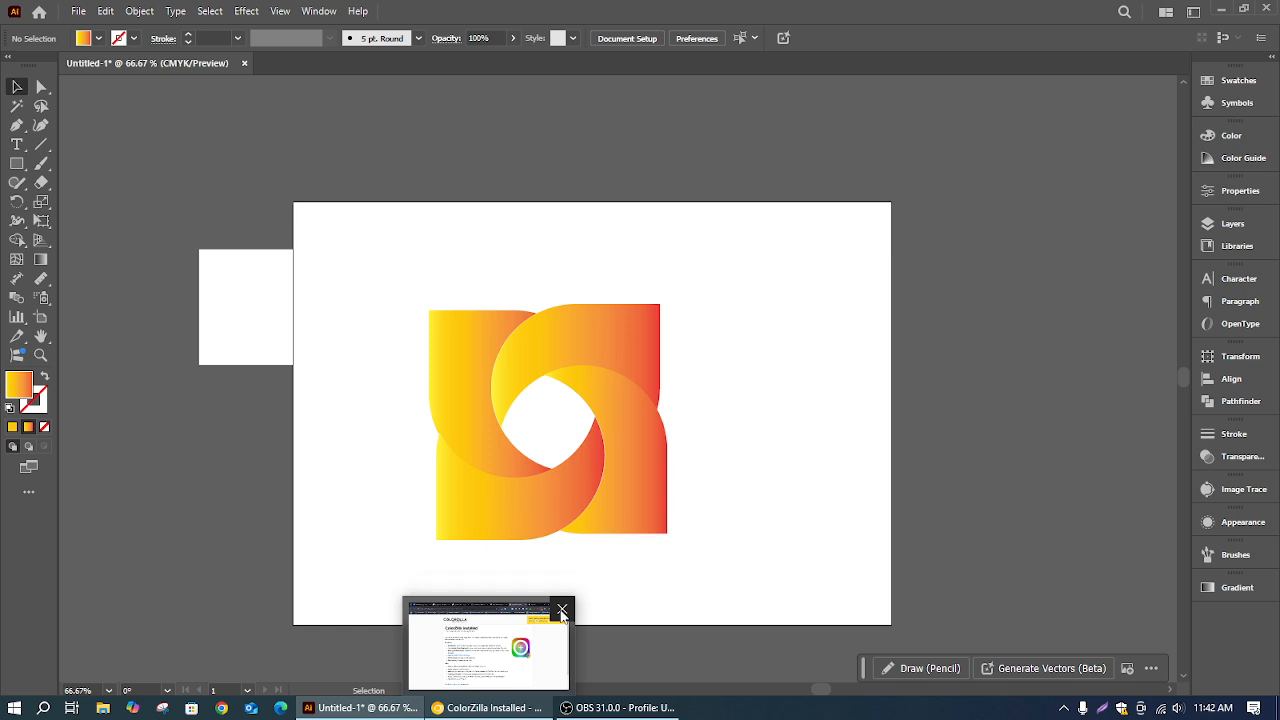
Draw a wide rectangle beside the emblem, extending past the artboard's right edge, and fill it with solid cyan blue
click(16, 163)
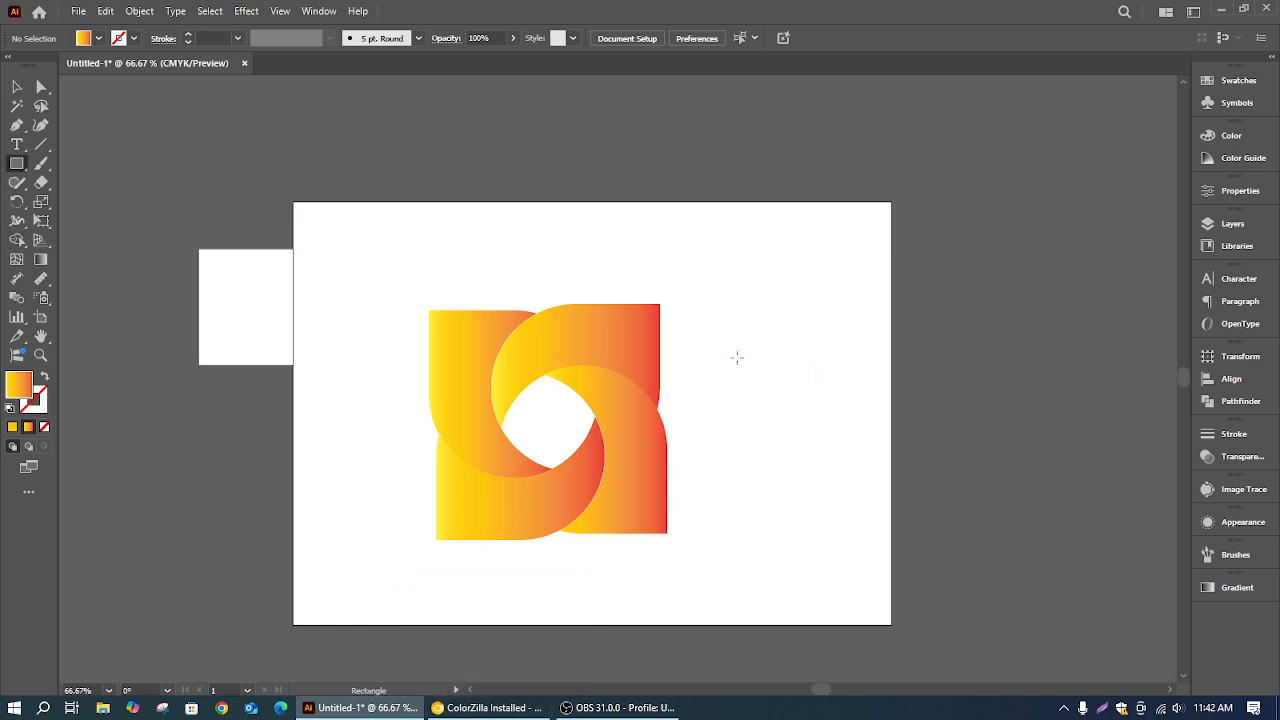
drag(736, 354, 1000, 428)
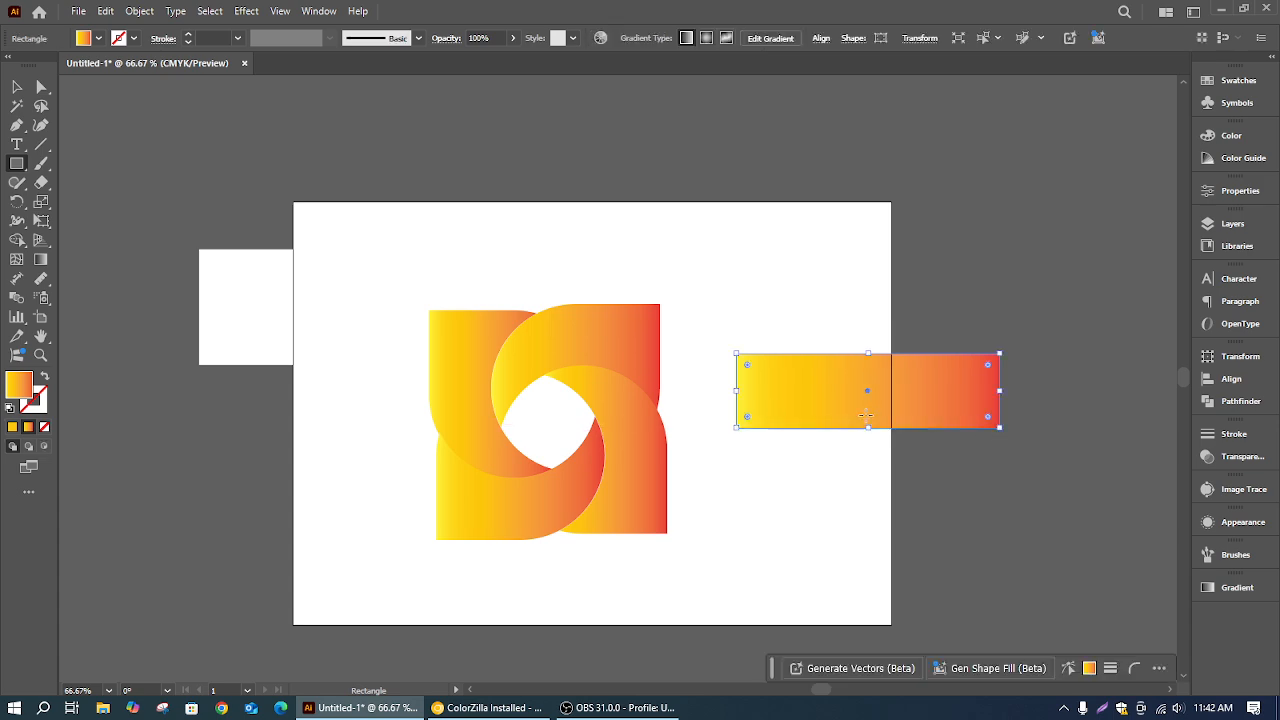
click(98, 38)
click(88, 96)
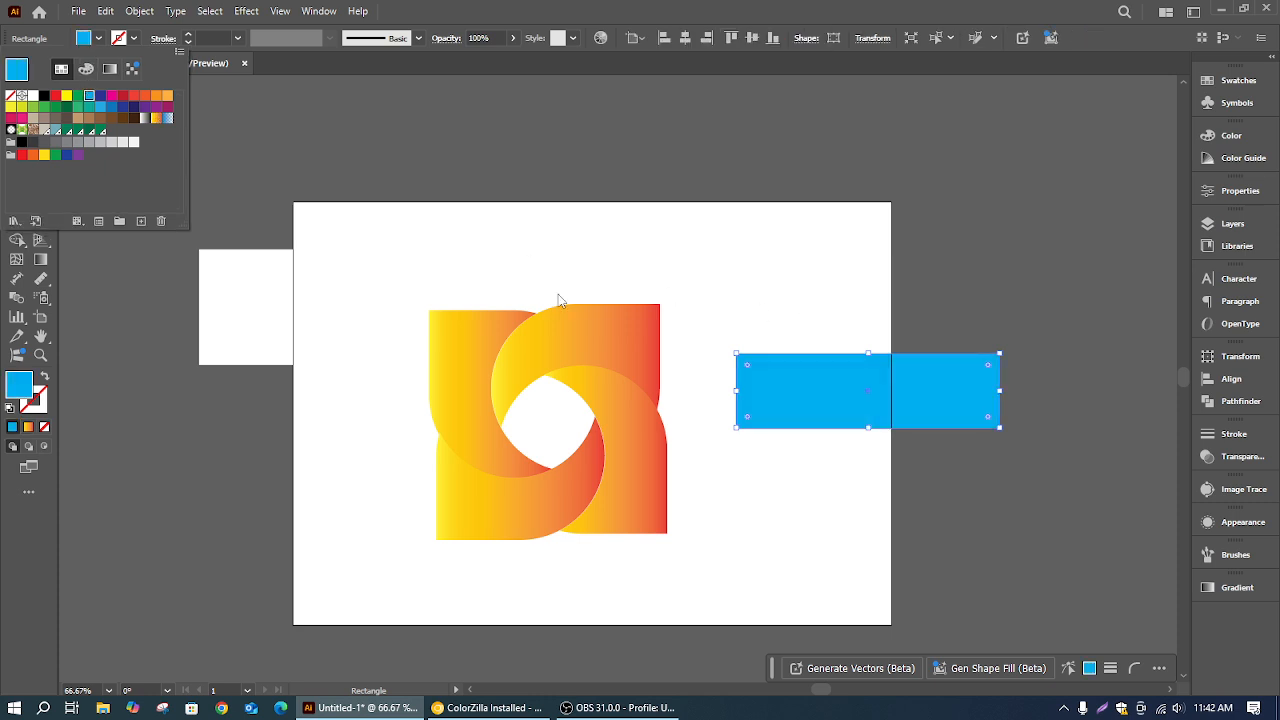
click(549, 244)
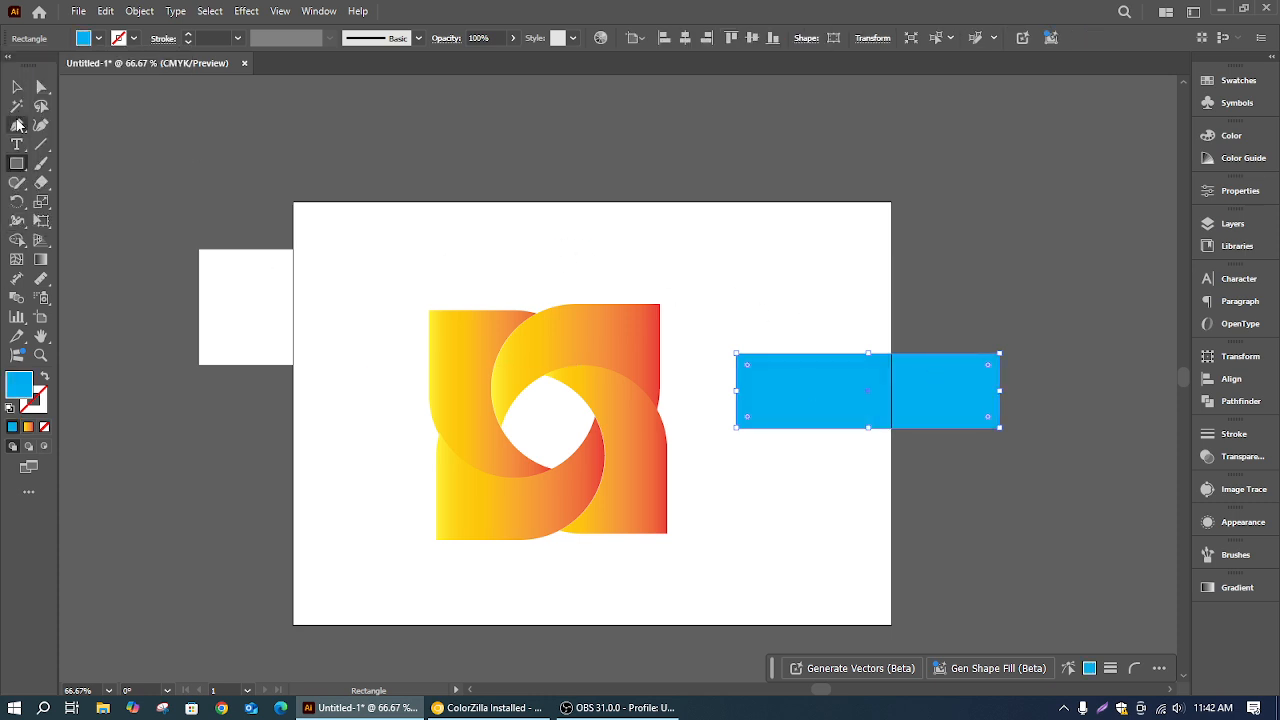
Fill the cyan rectangle with the yellow-to-red gradient and delete the rectangle
key(v)
click(1236, 587)
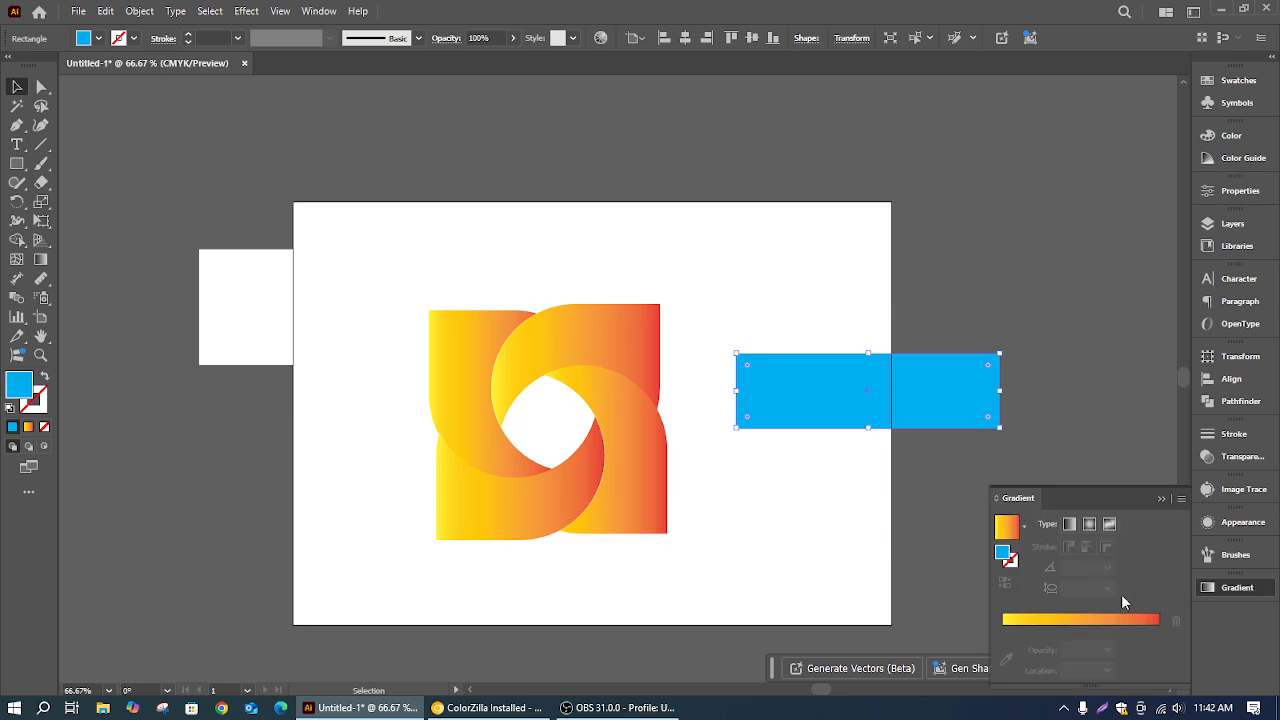
click(1048, 621)
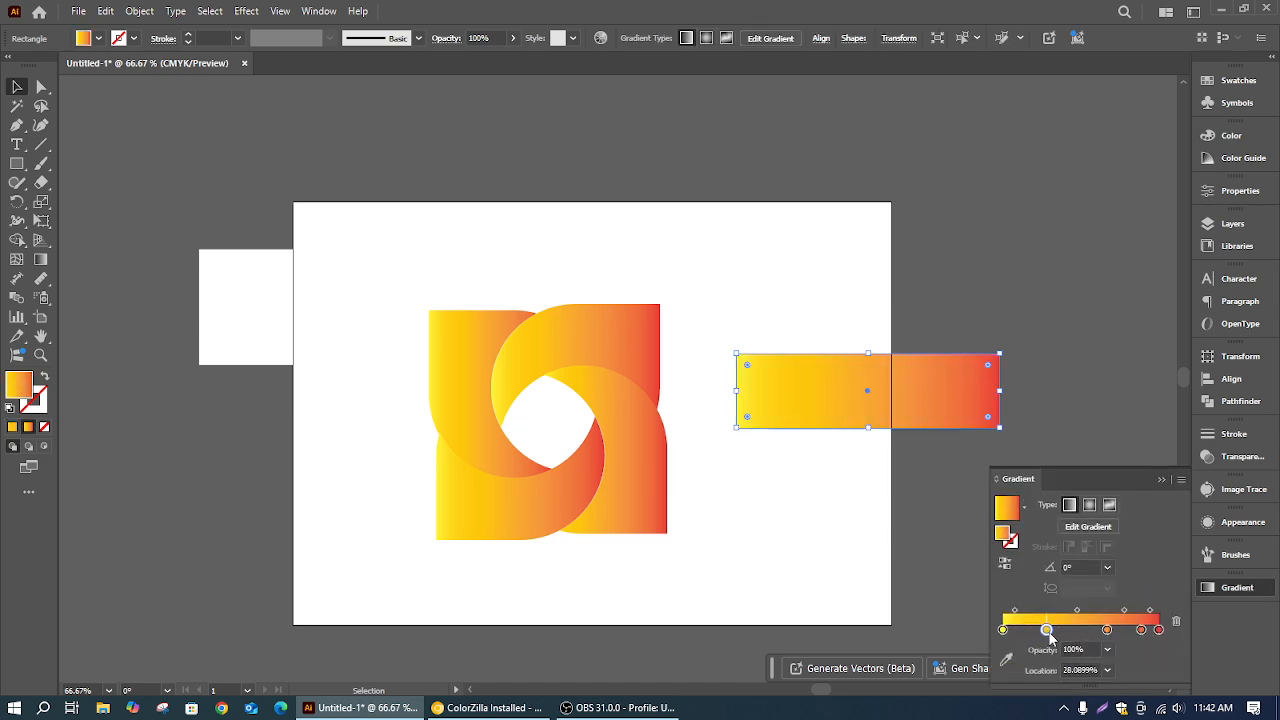
key(Delete)
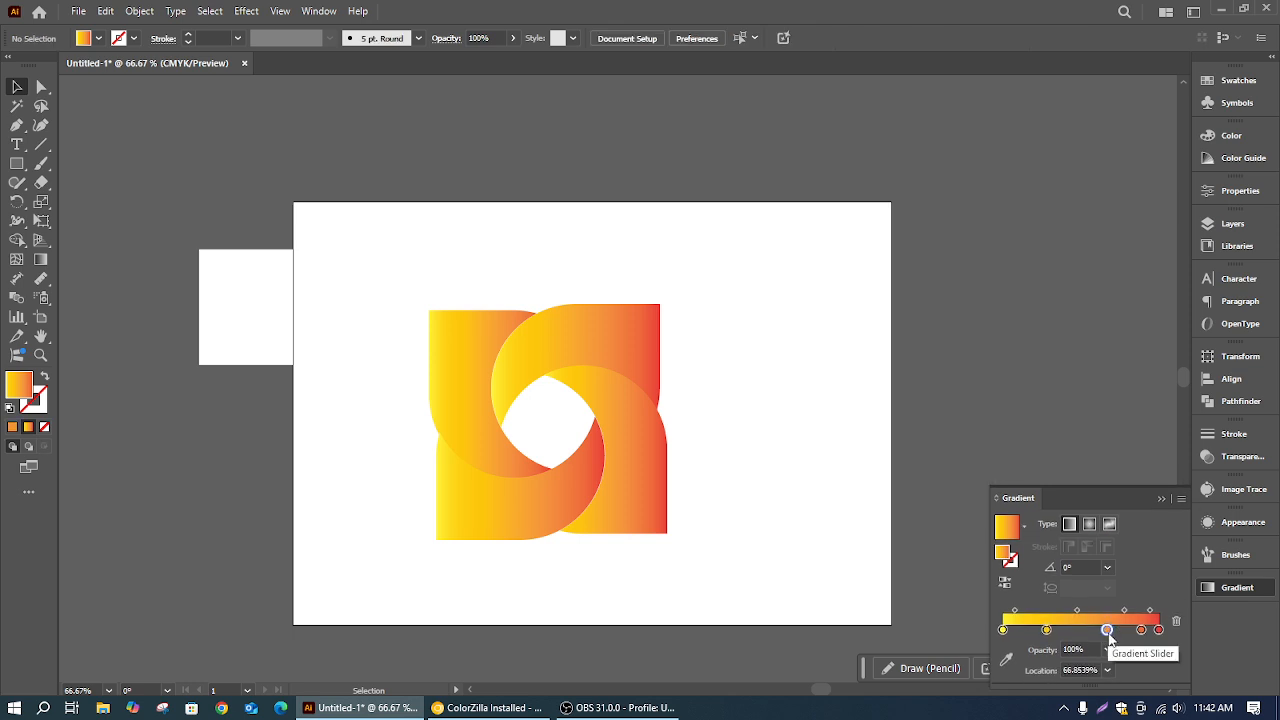
Remove the three intermediate colour stops from the gradient, keeping only the yellow start and red end stops
click(1046, 629)
click(1176, 621)
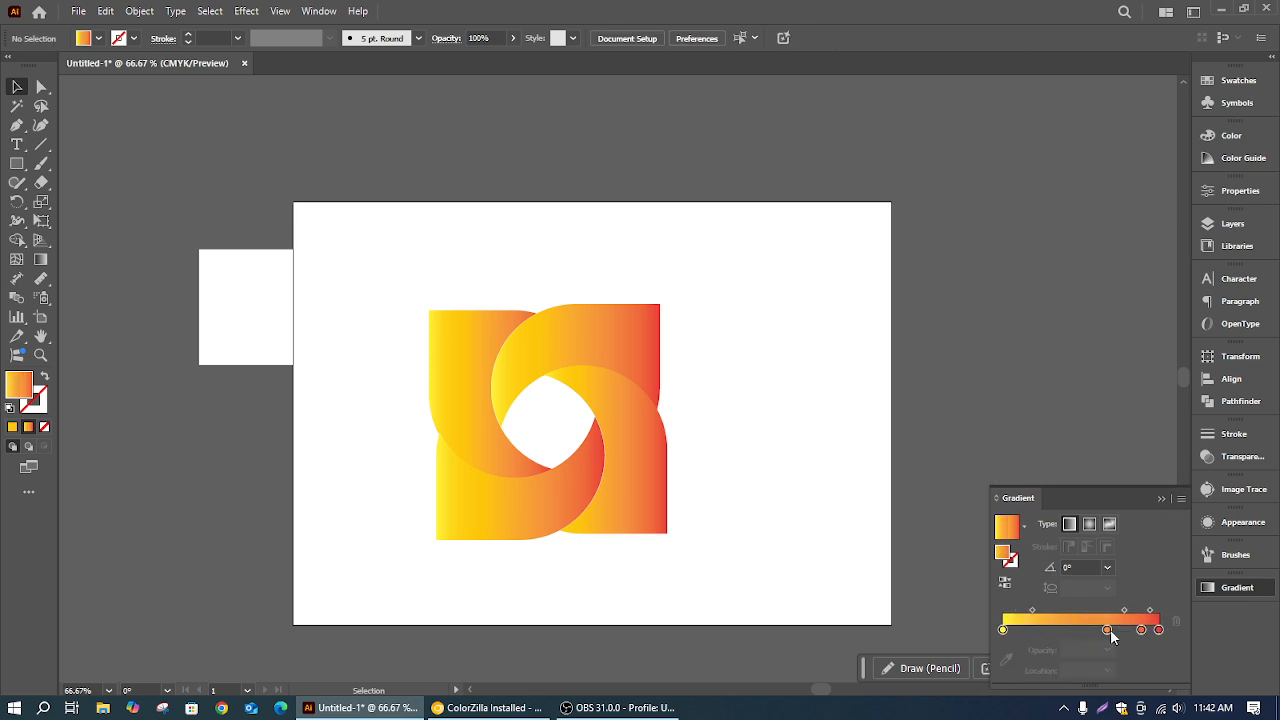
click(1176, 621)
click(1141, 629)
click(1176, 621)
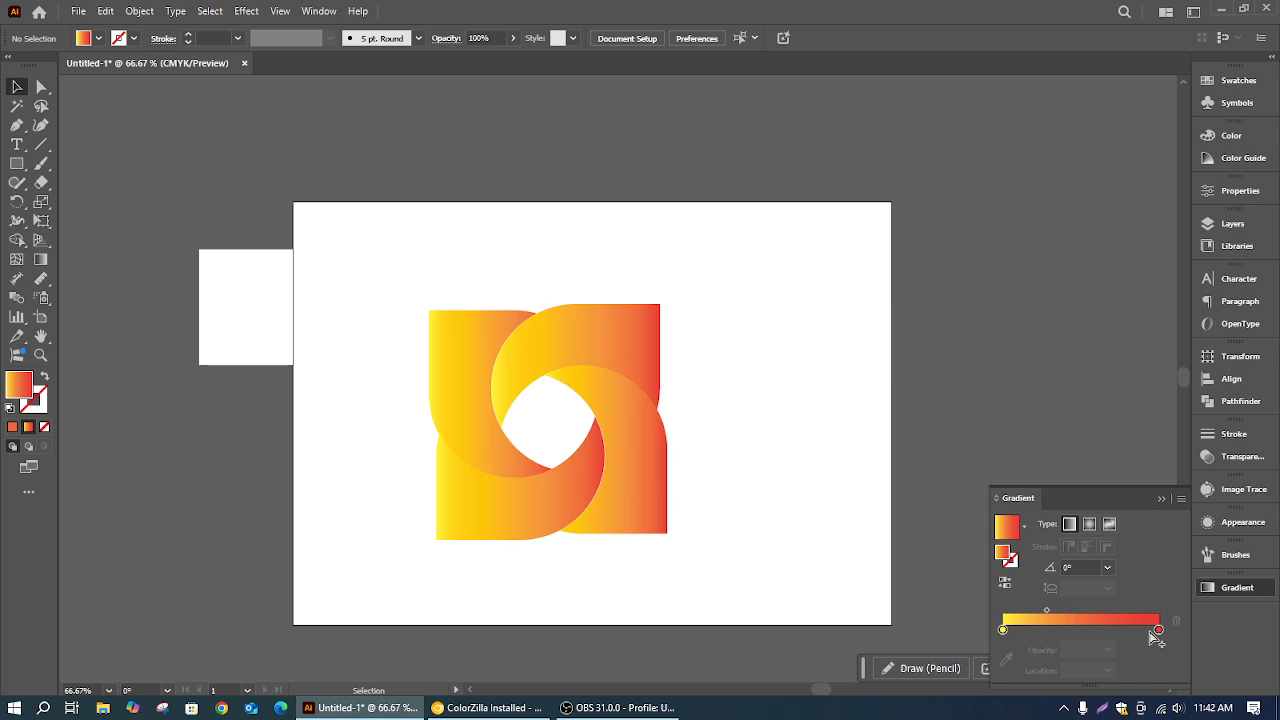
Change the gradient's start stop to cyan blue and its end stop to green using the colour swatches
double_click(1003, 629)
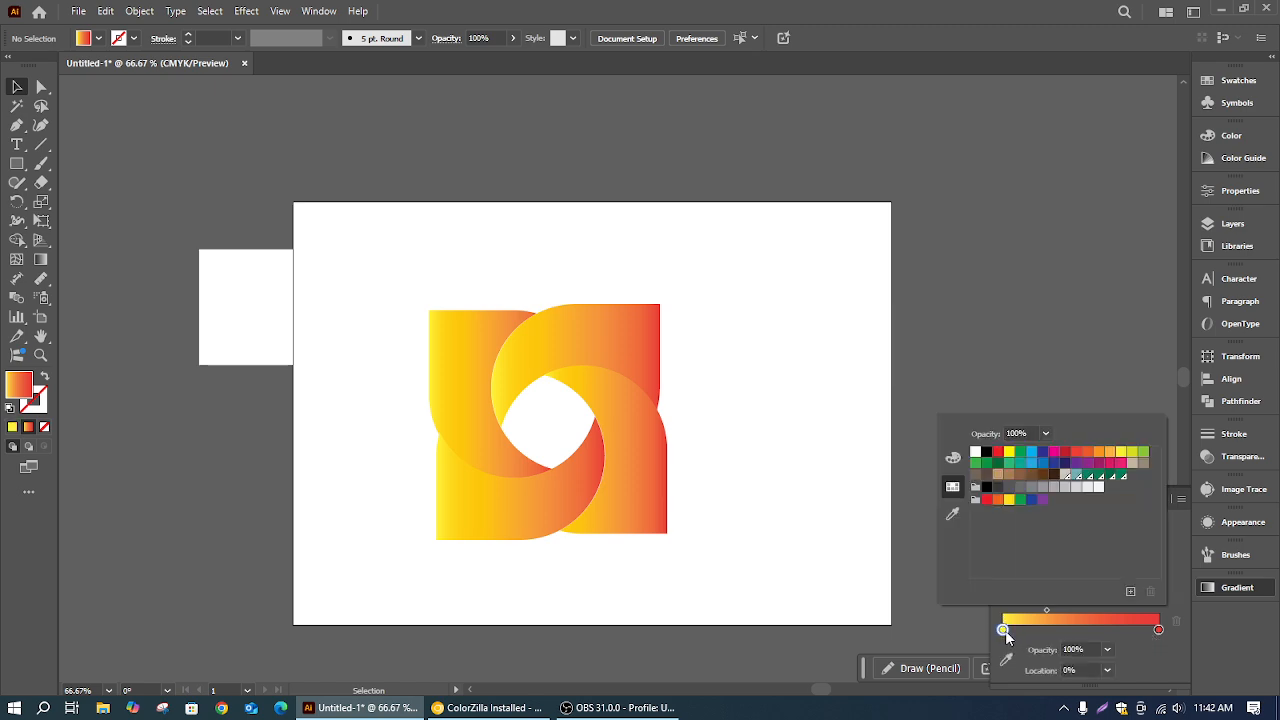
click(1031, 452)
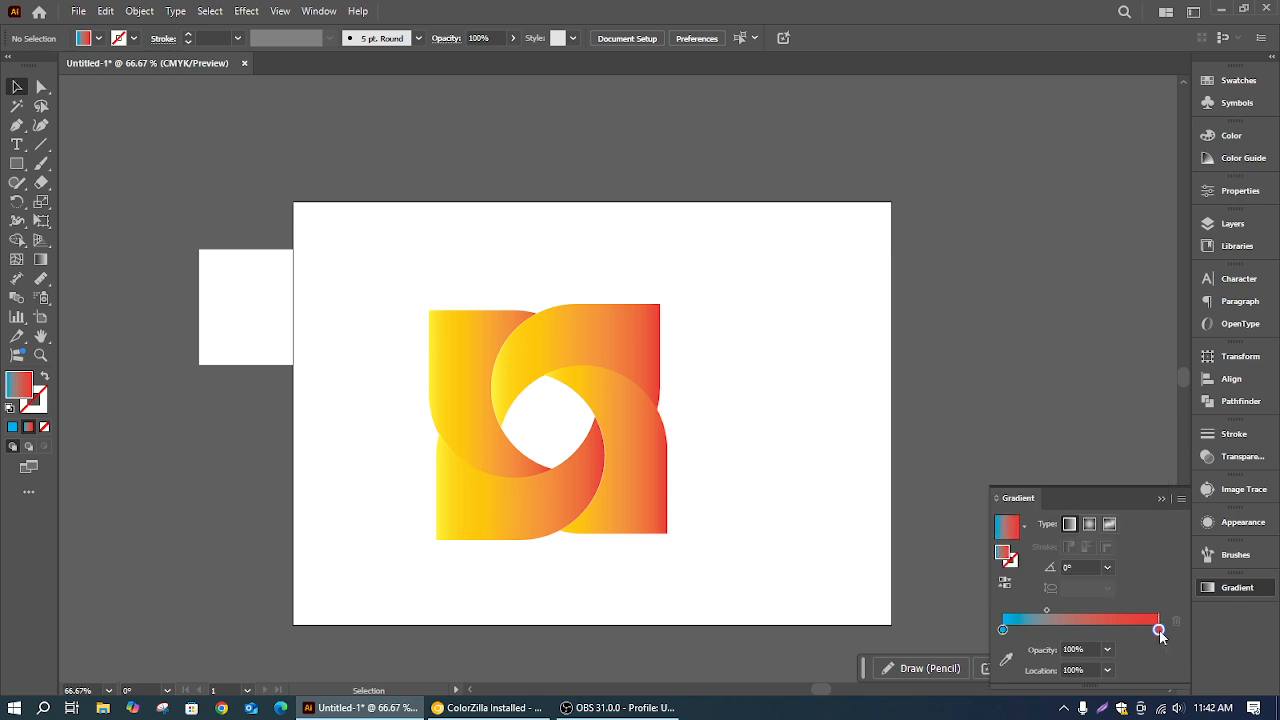
double_click(1158, 629)
click(1019, 452)
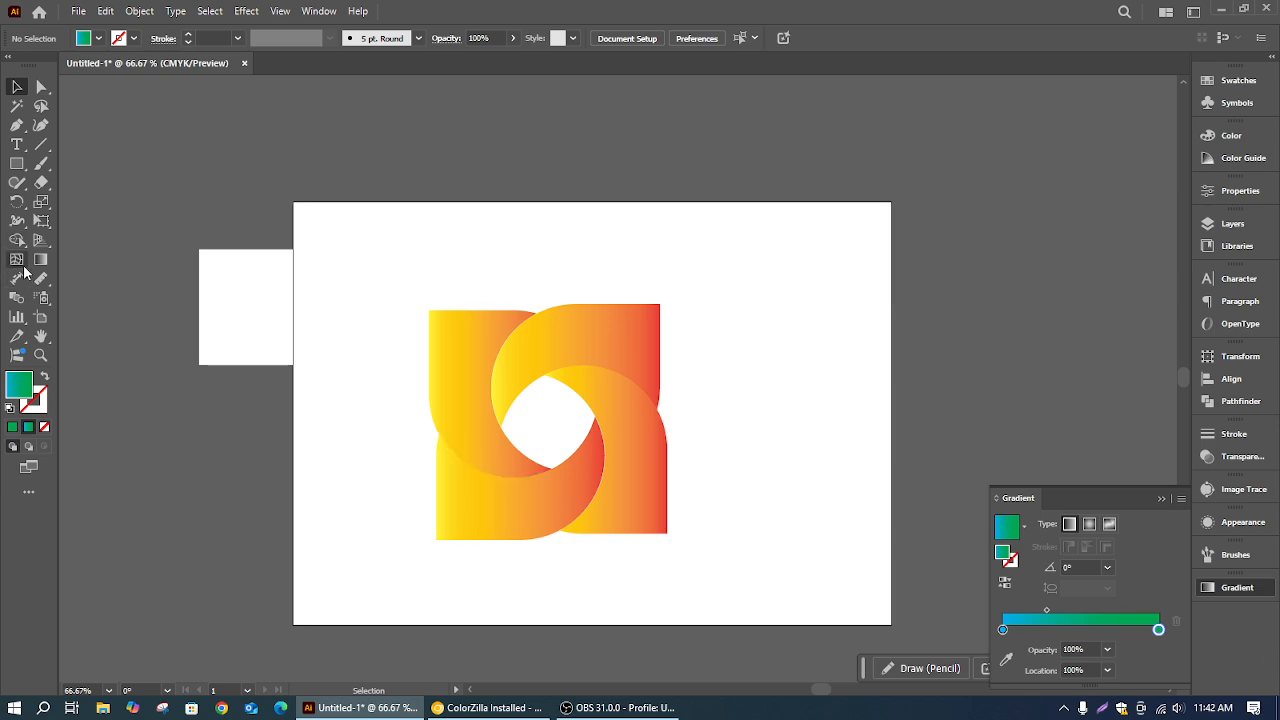
Draw a square with the blue-to-green gradient fill and move it just beyond the artboard's right edge
click(16, 163)
mouse_move(773, 344)
mouse_down()
mouse_move(827, 396)
mouse_move(883, 417)
mouse_move(871, 443)
mouse_up()
key(v)
drag(837, 383, 1044, 281)
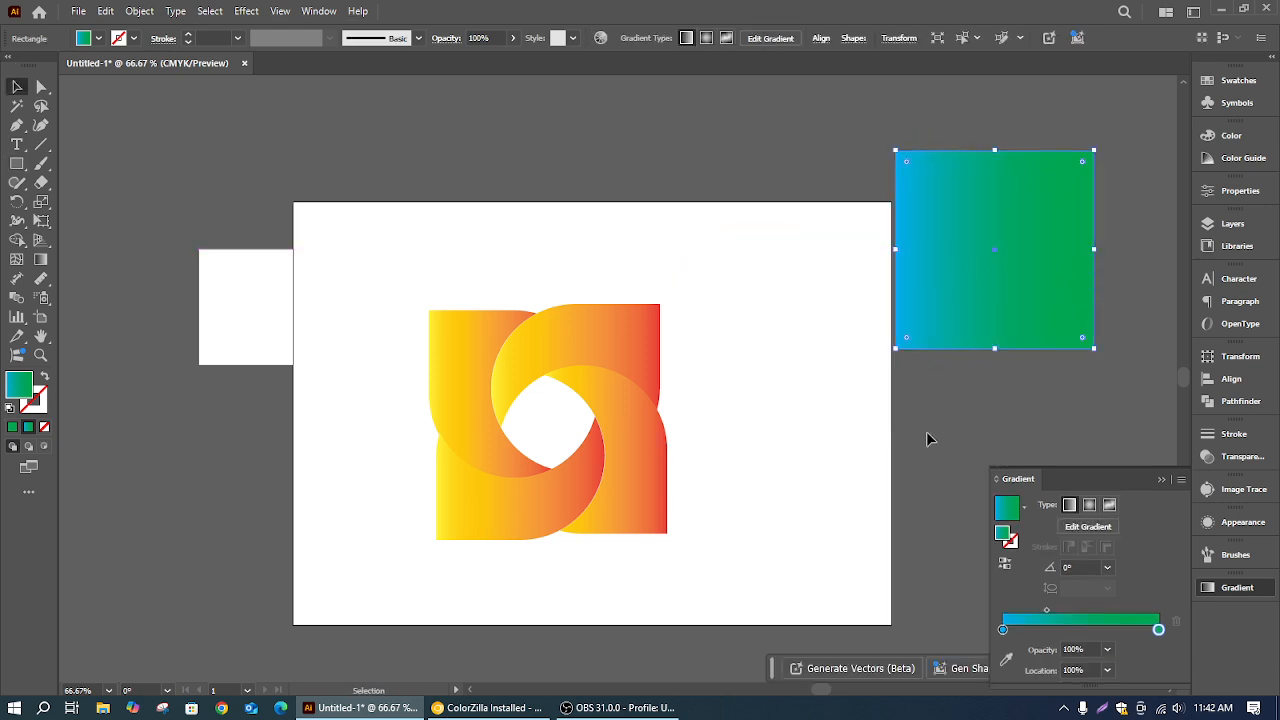
Move the gradient's midpoint to 43.0754% and lower the square until its top edge lines up with the artboard's top edge
click(1047, 611)
mouse_move(1067, 615)
mouse_down()
mouse_move(1092, 615)
mouse_move(1069, 617)
mouse_up()
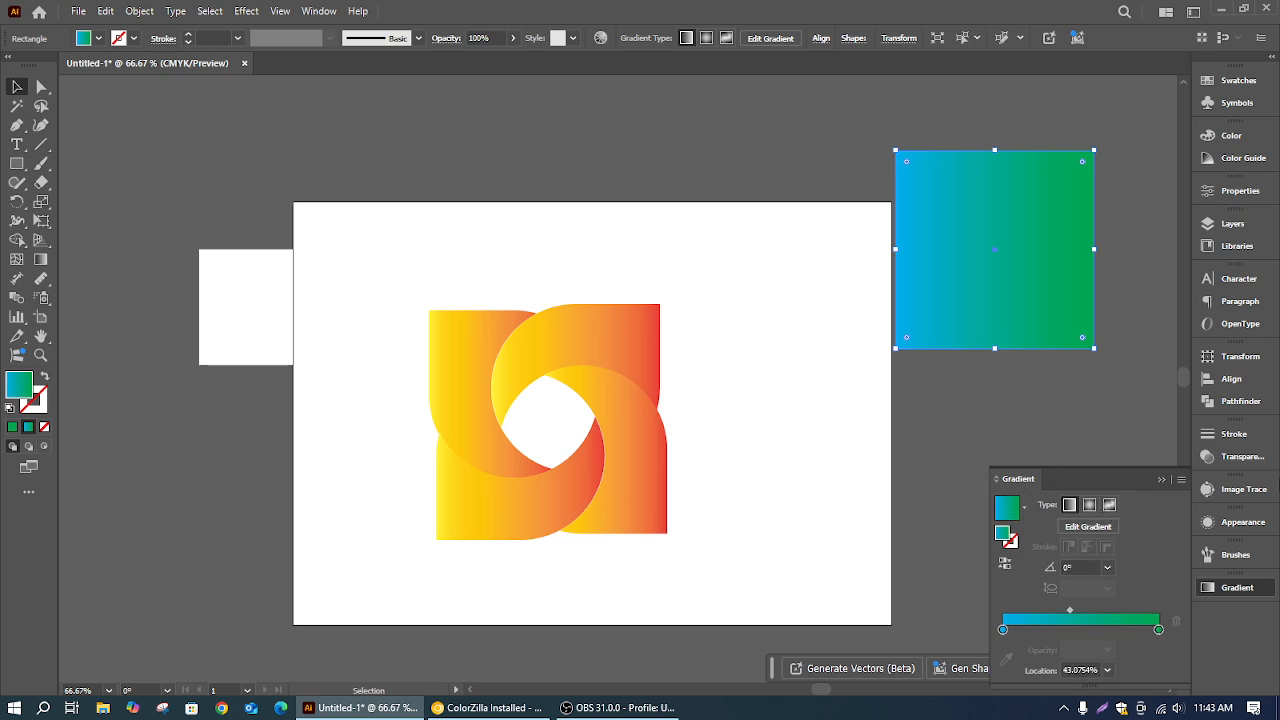
click(1161, 479)
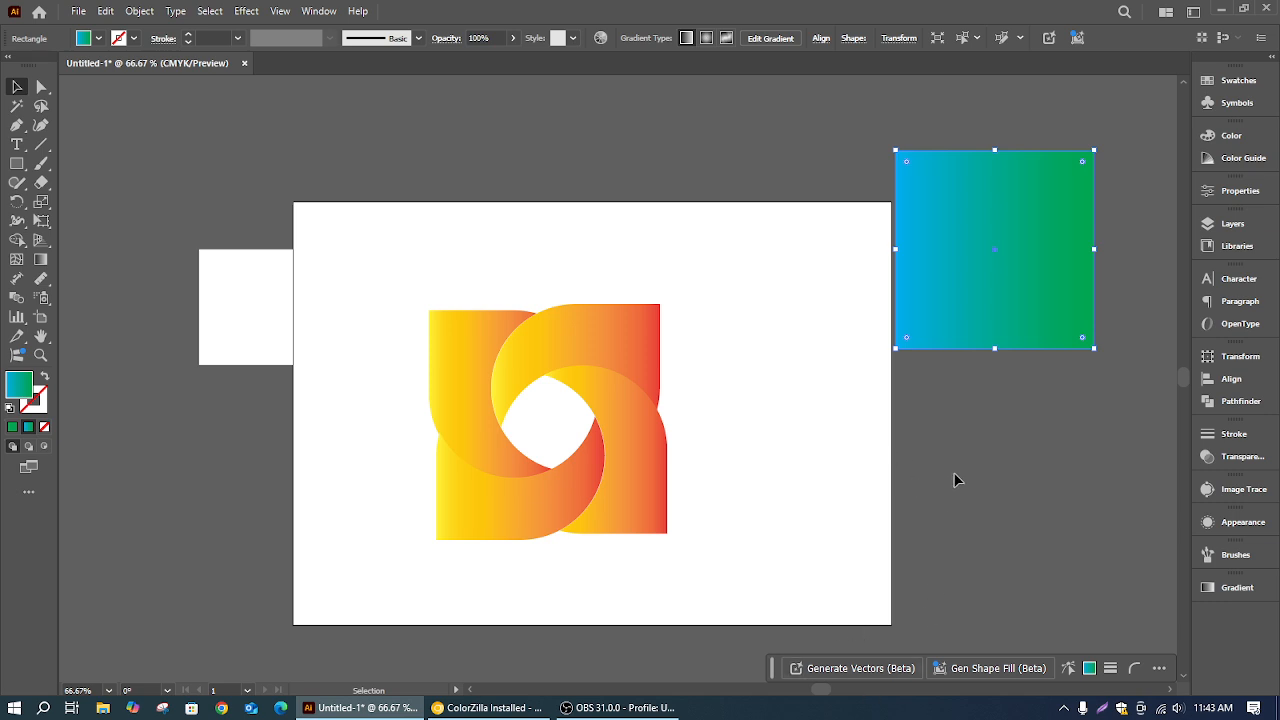
drag(1003, 323, 1009, 342)
click(1013, 448)
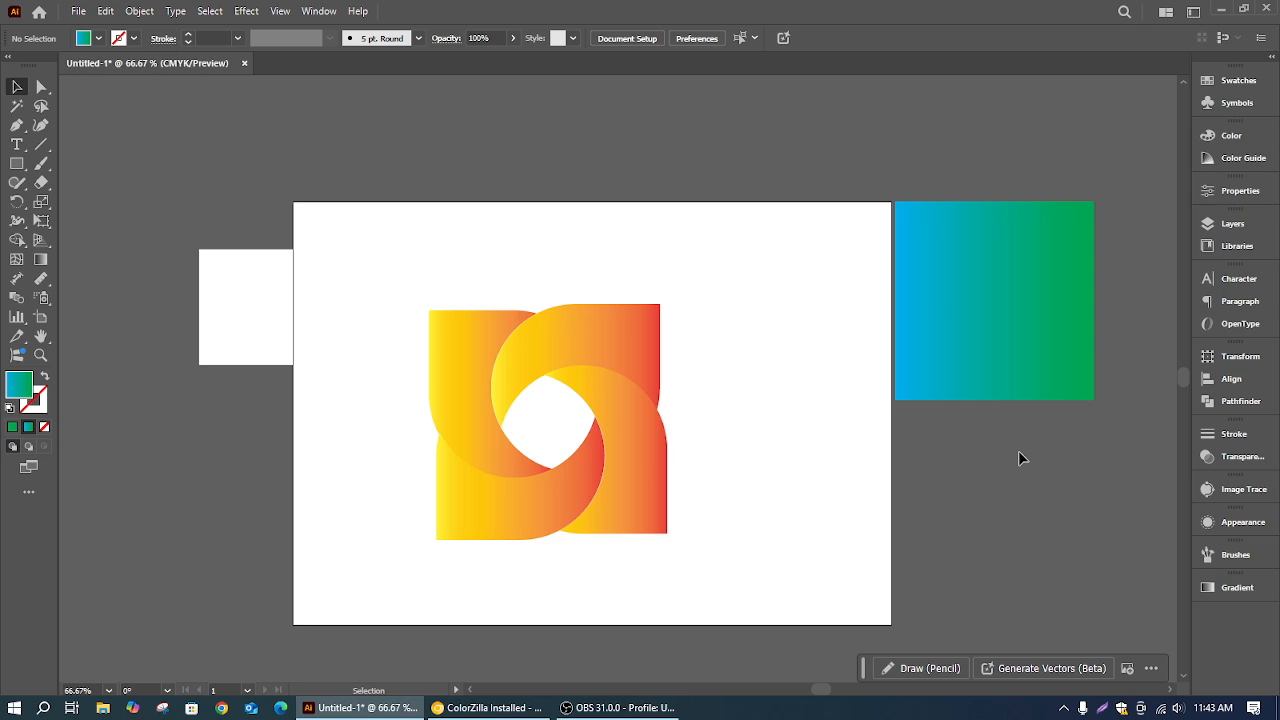
Switch to Chrome and run a Google image search for "logo" in a new tab
click(488, 707)
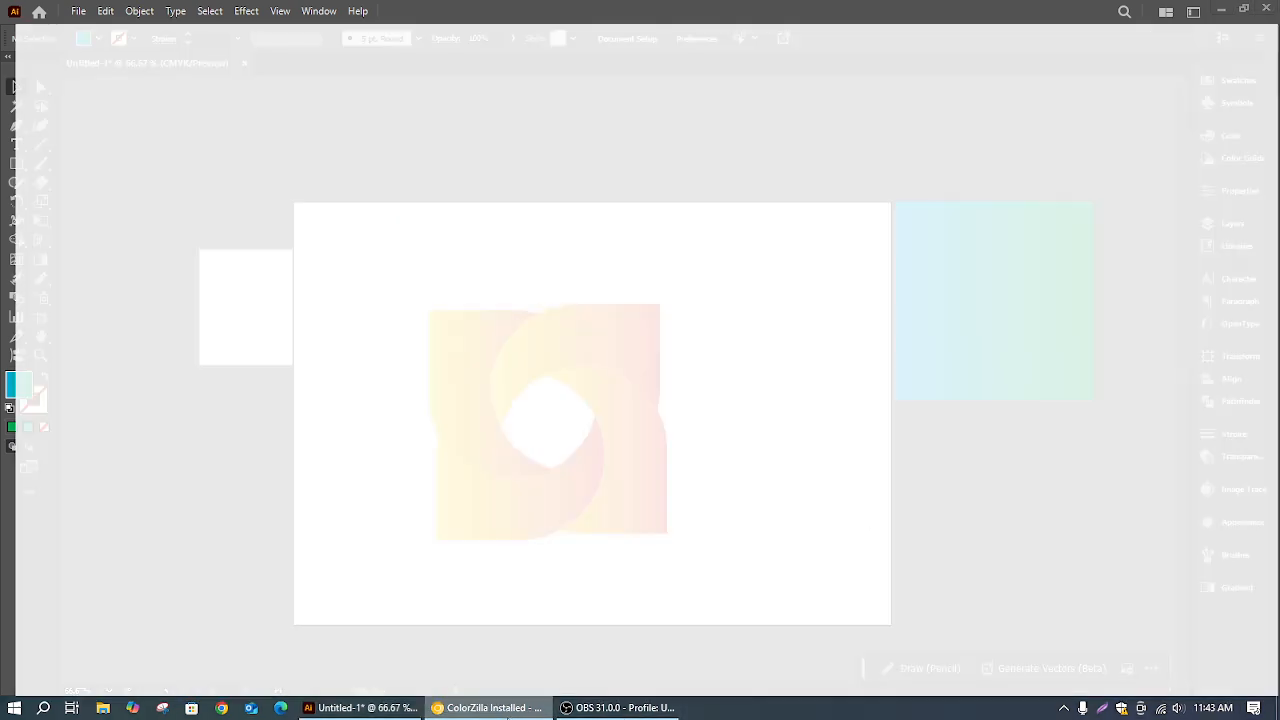
click(1005, 18)
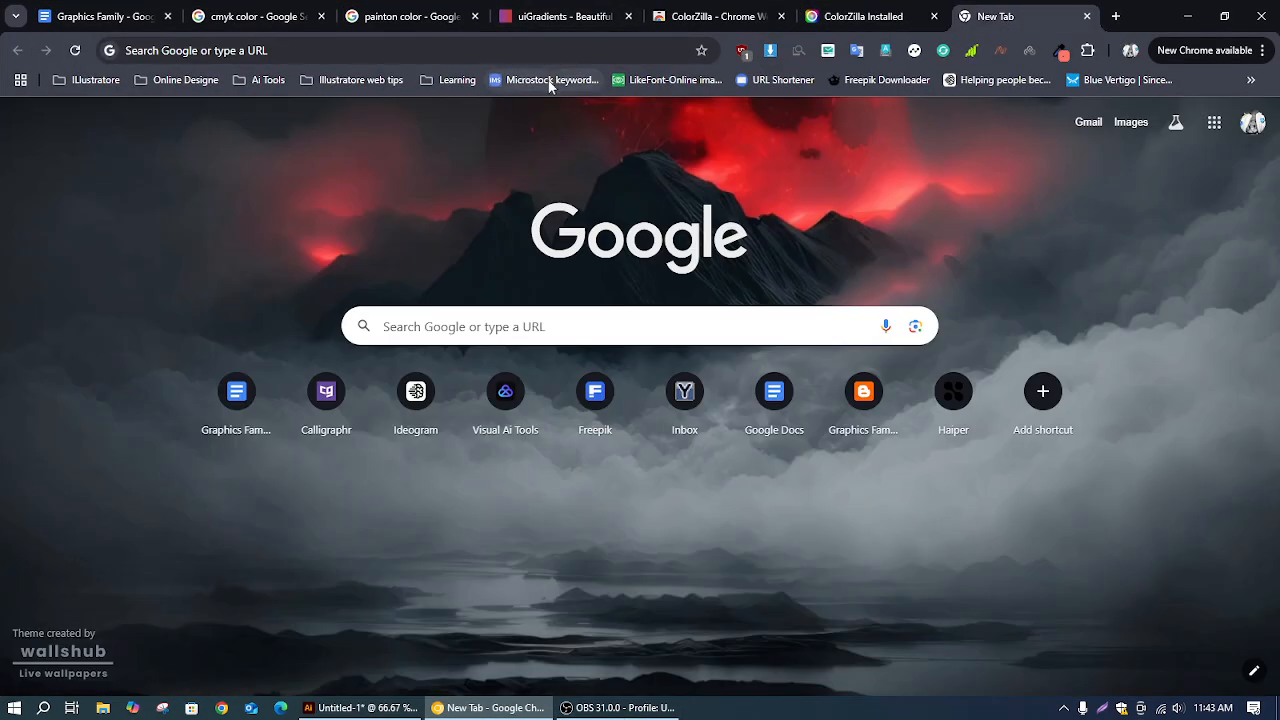
click(513, 52)
text(lo)
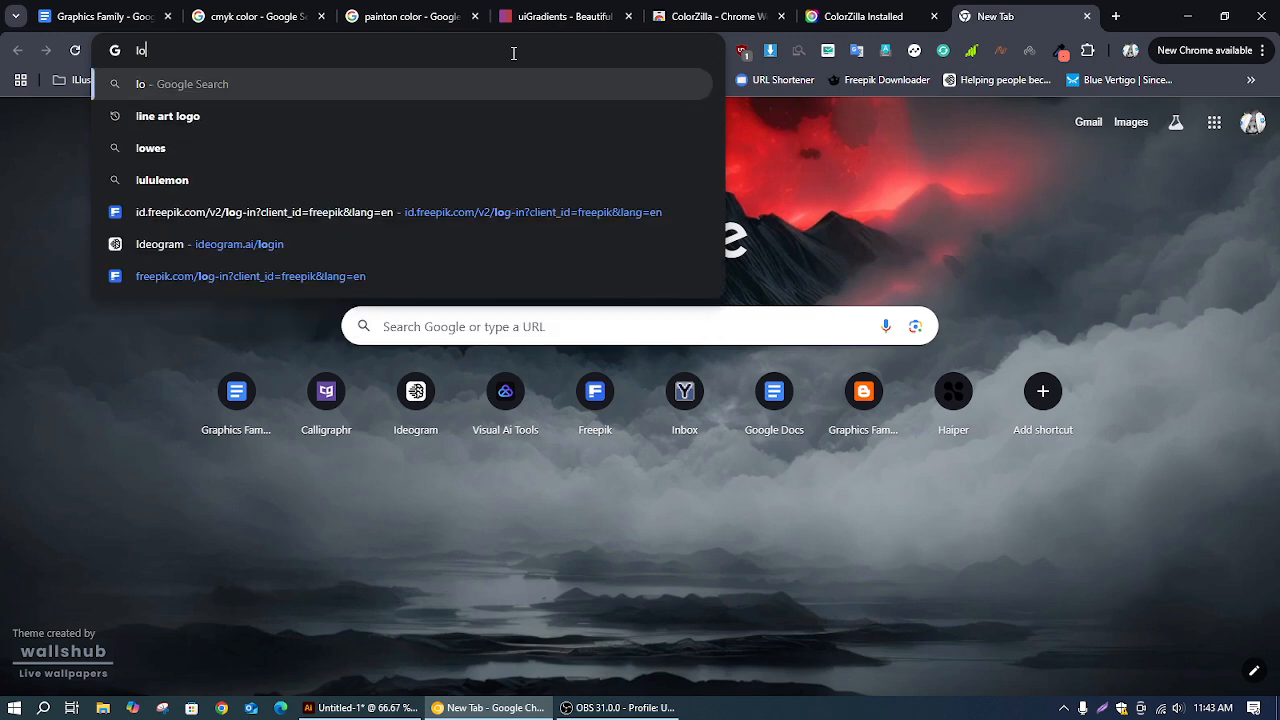
text(go)
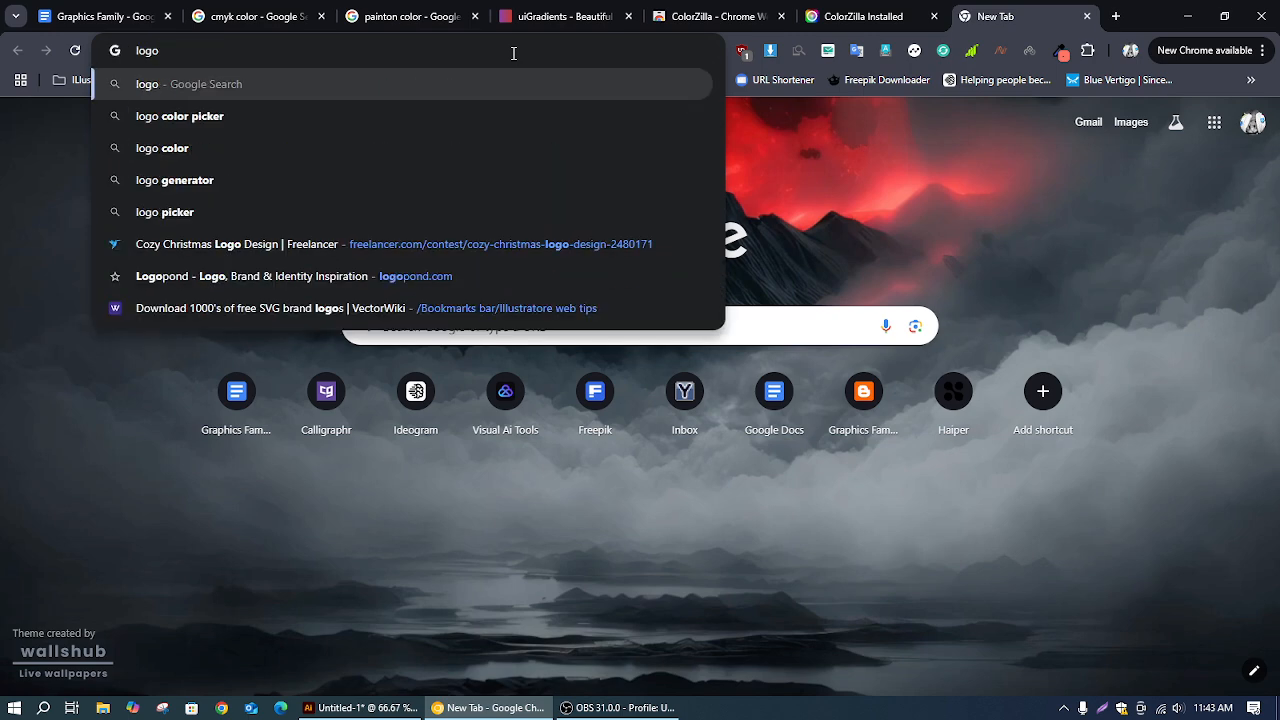
key(Return)
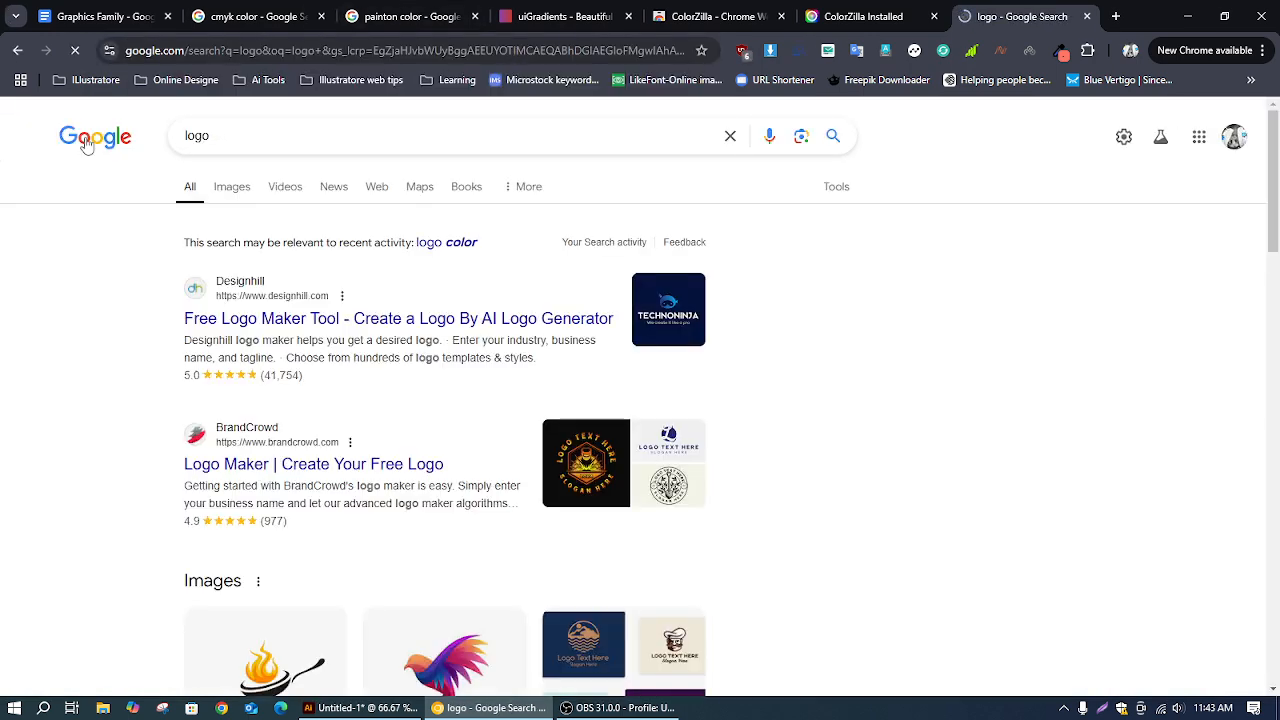
click(232, 192)
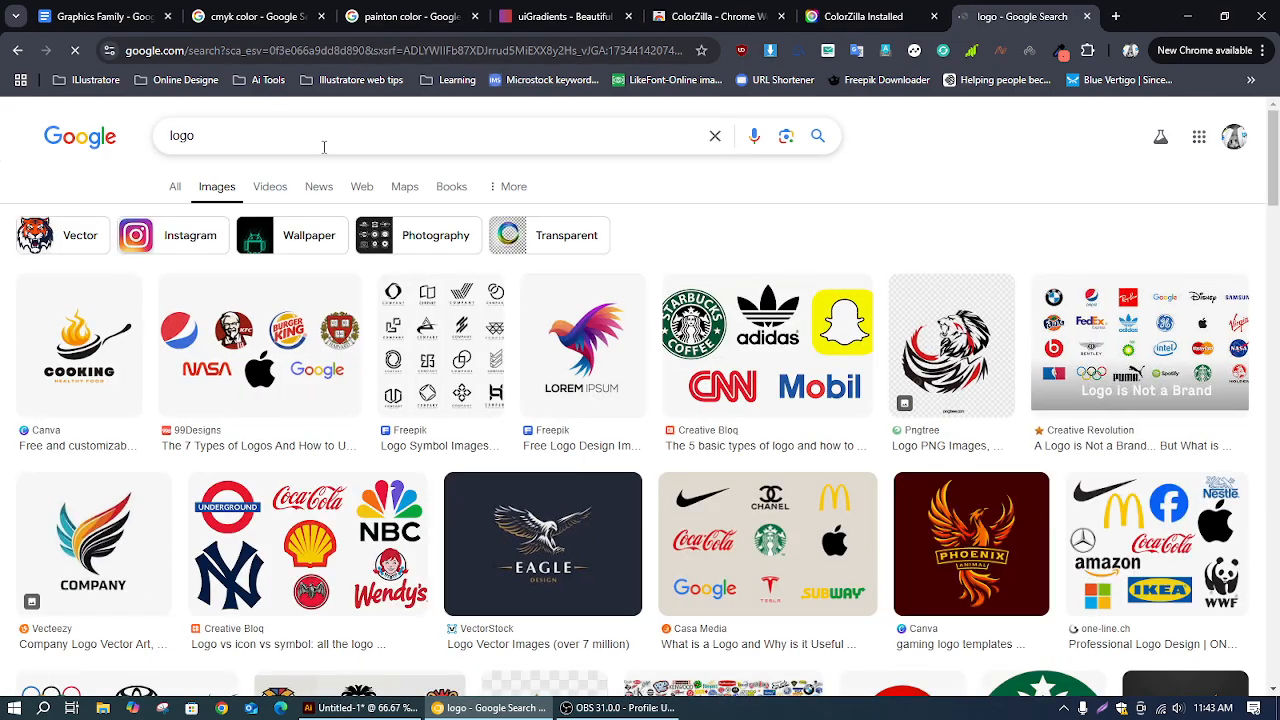
Browse the logo image results and preview the PrinstaIndia elephant logo as an example of several solid colours
scroll(470, 470, down, 3)
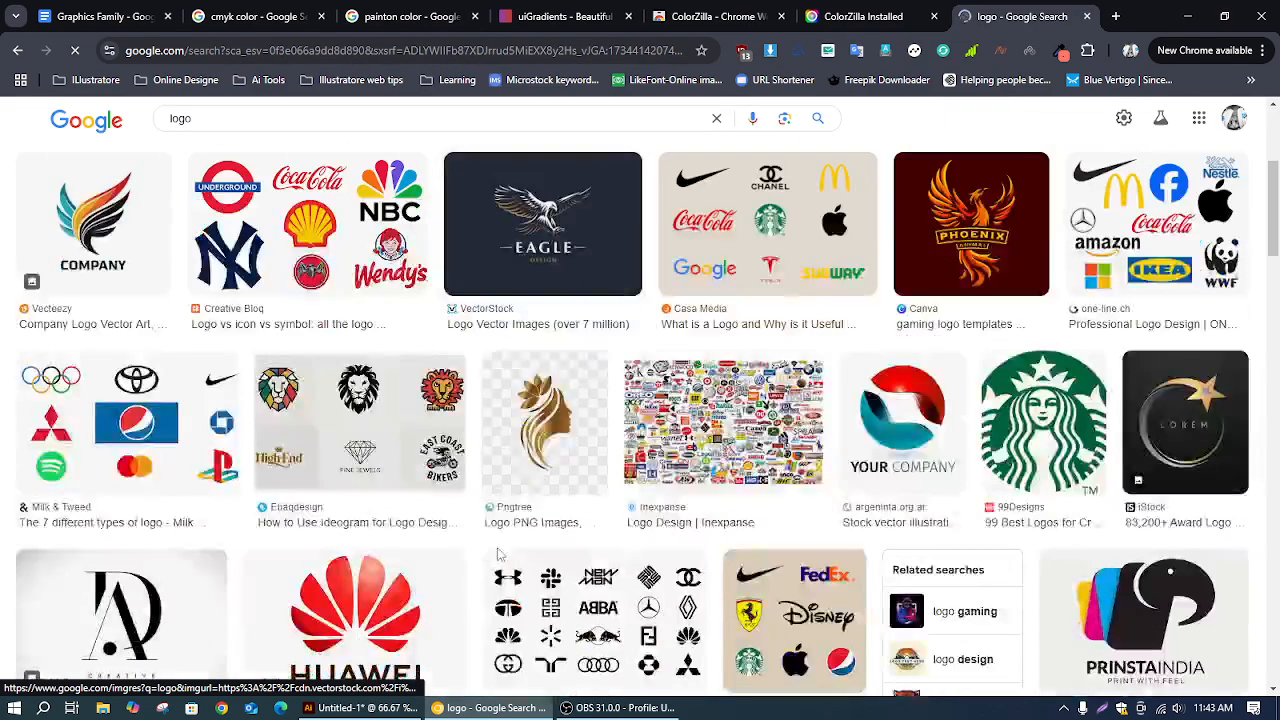
scroll(485, 530, up, 3)
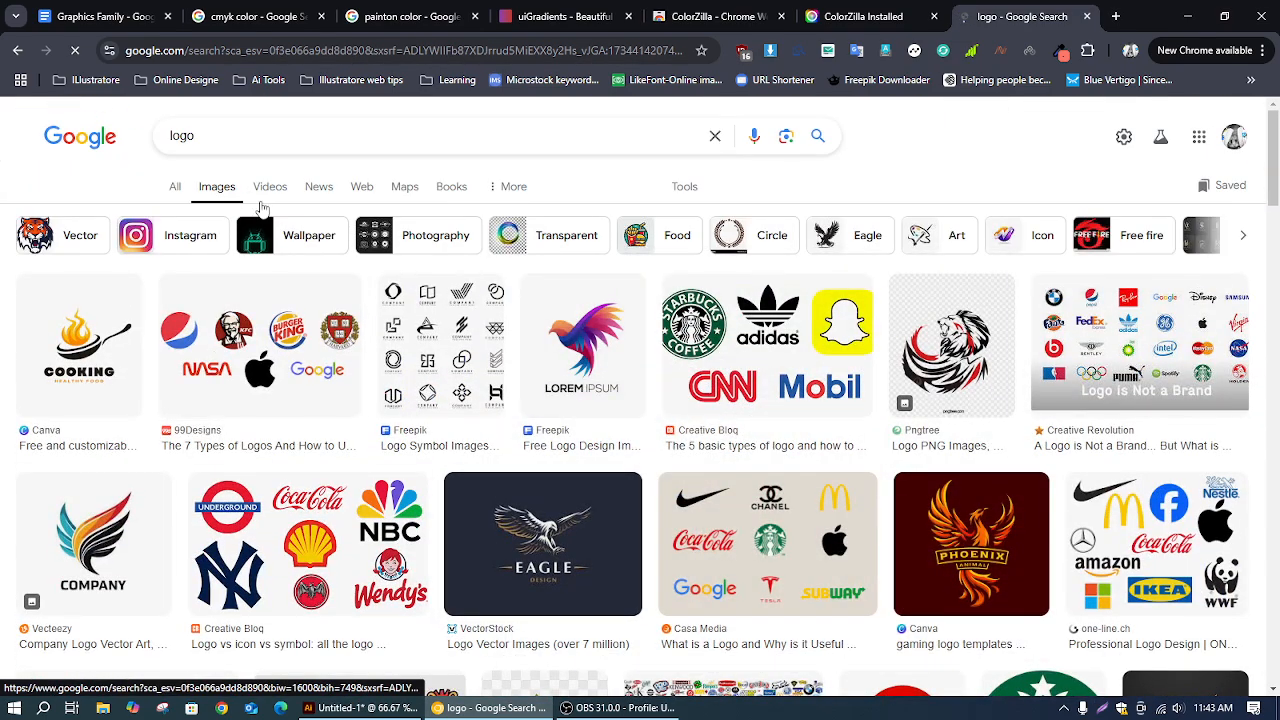
scroll(405, 391, down, 5)
scroll(405, 391, down, 2)
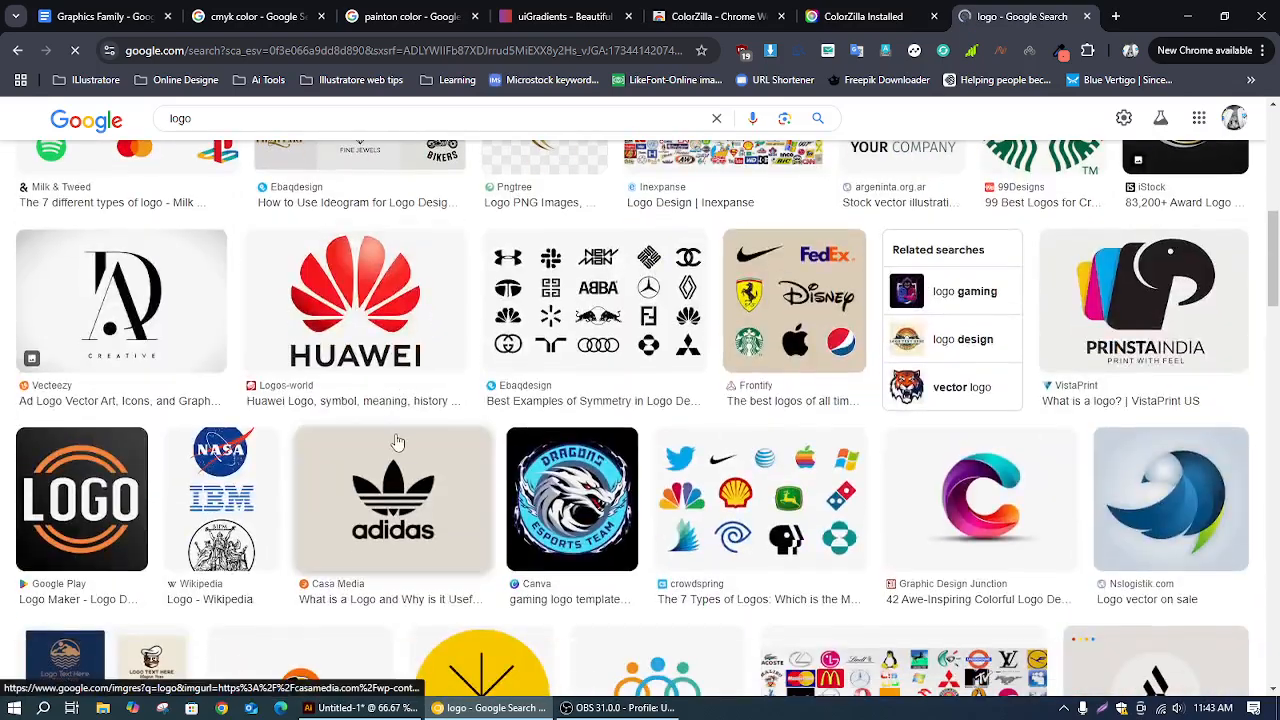
click(1155, 368)
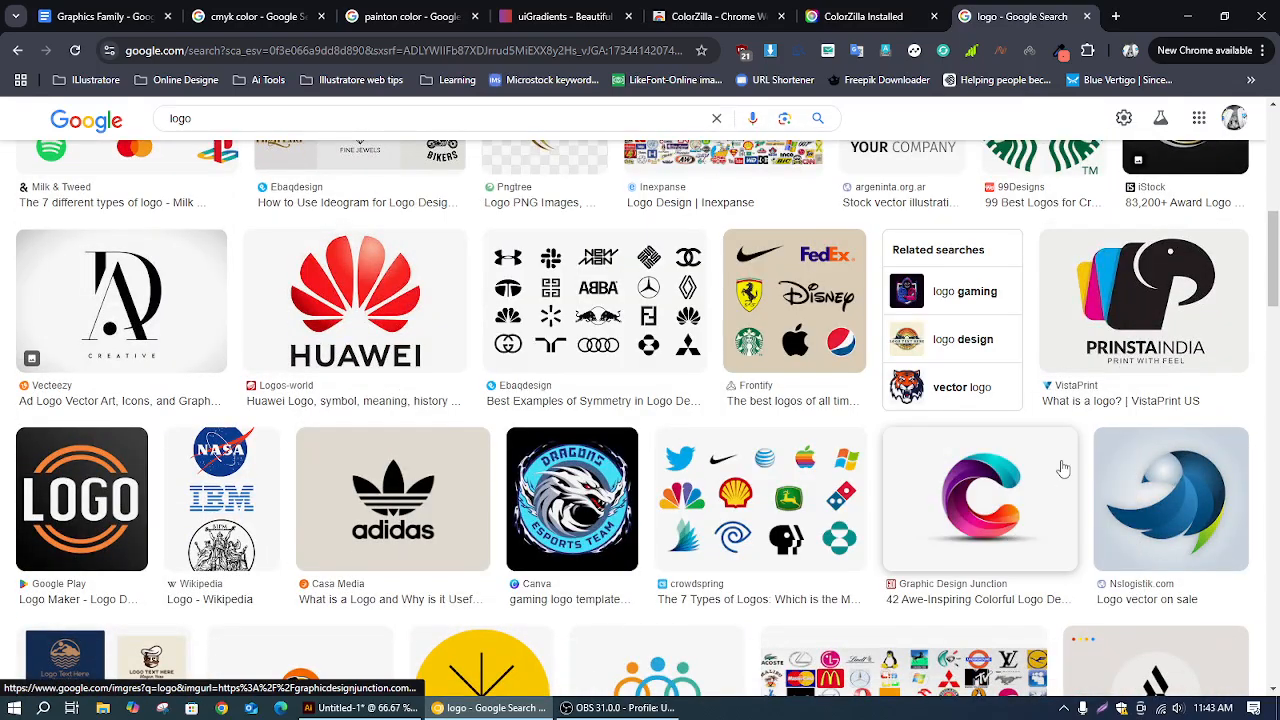
mouse_move(1157, 364)
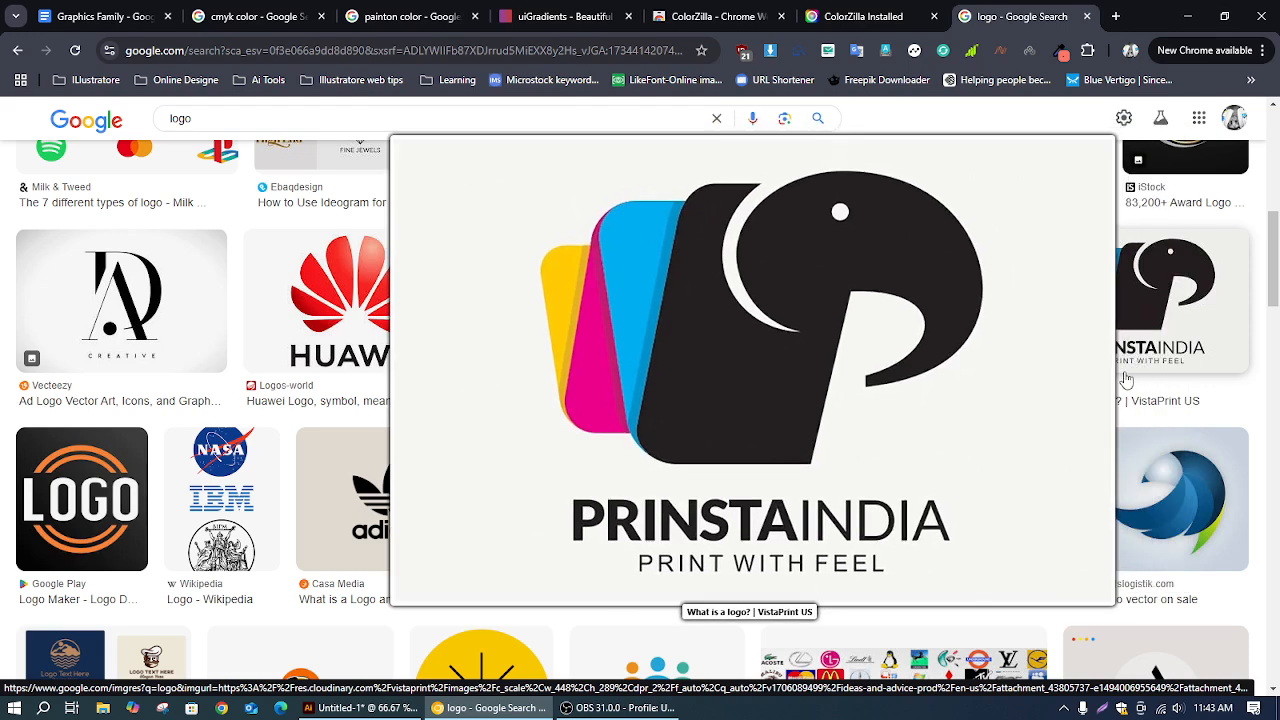
mouse_move(1184, 340)
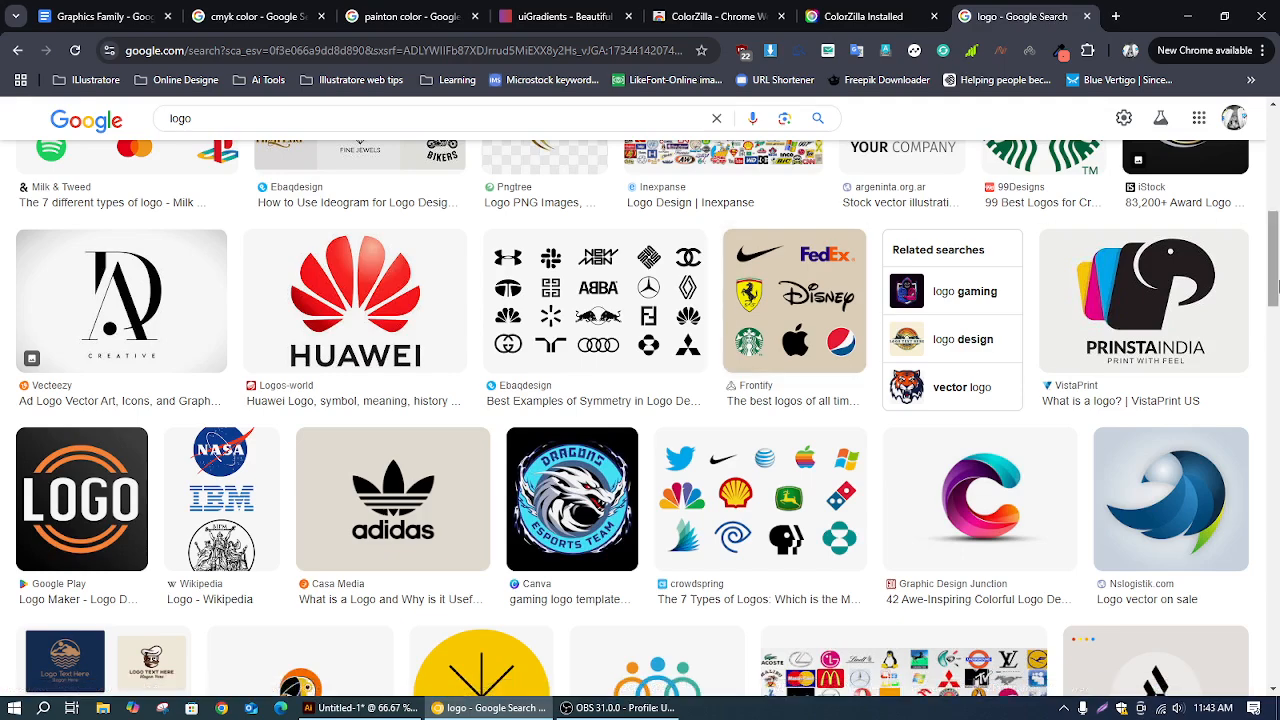
scroll(1274, 288, down, 2)
scroll(1274, 288, up, 2)
mouse_move(1190, 317)
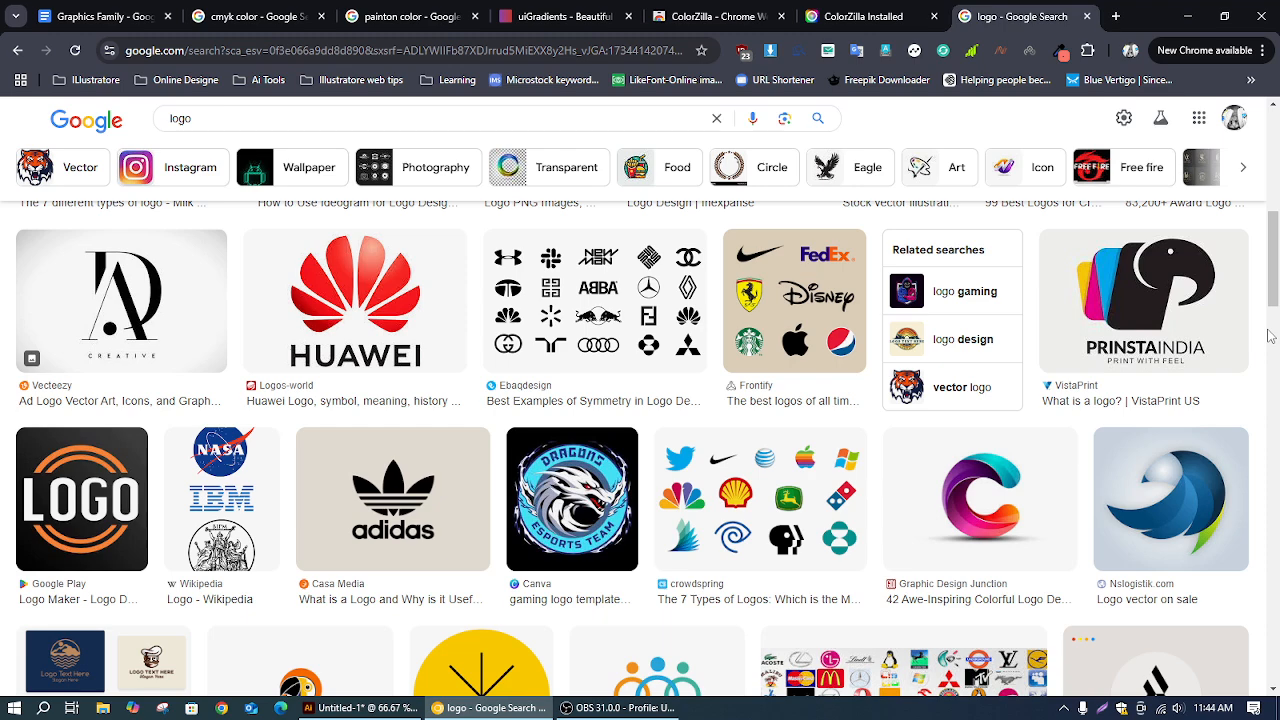
Open the PrinstaIndia logo result from VistaPrint and examine its enlarged image
click(1145, 300)
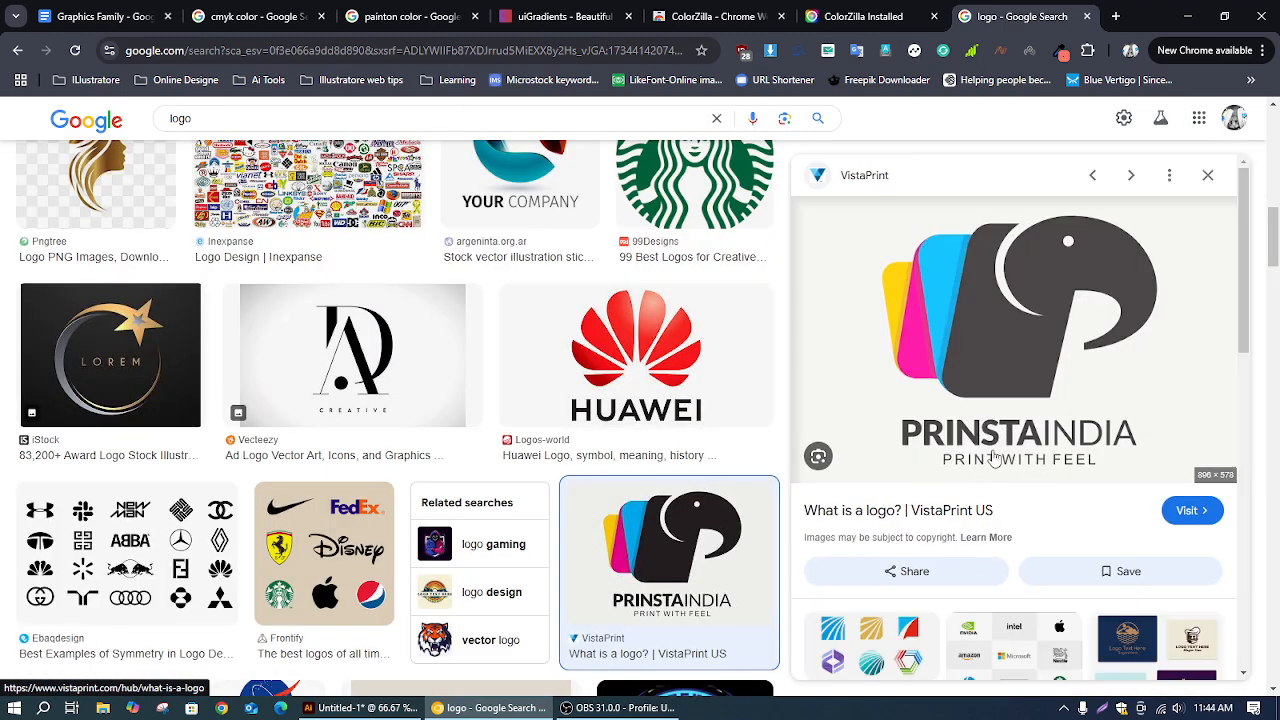
mouse_move(948, 462)
mouse_move(1003, 468)
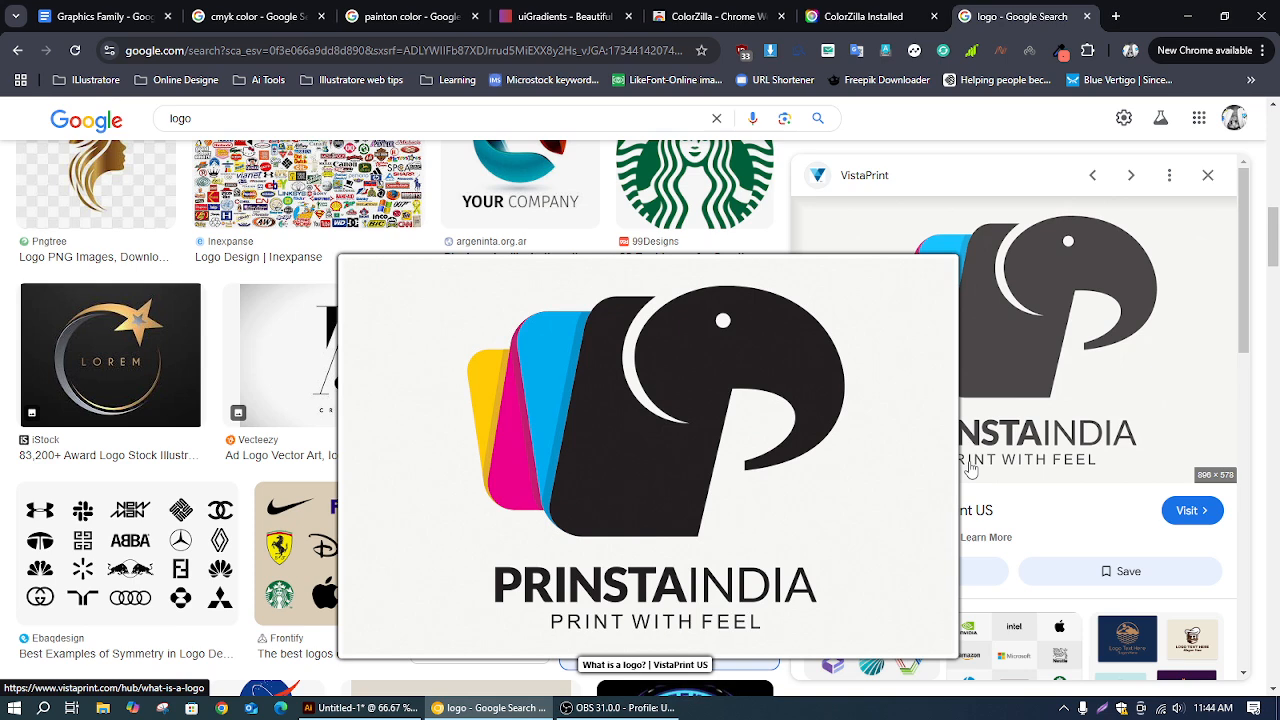
drag(1254, 272, 1248, 298)
click(1257, 306)
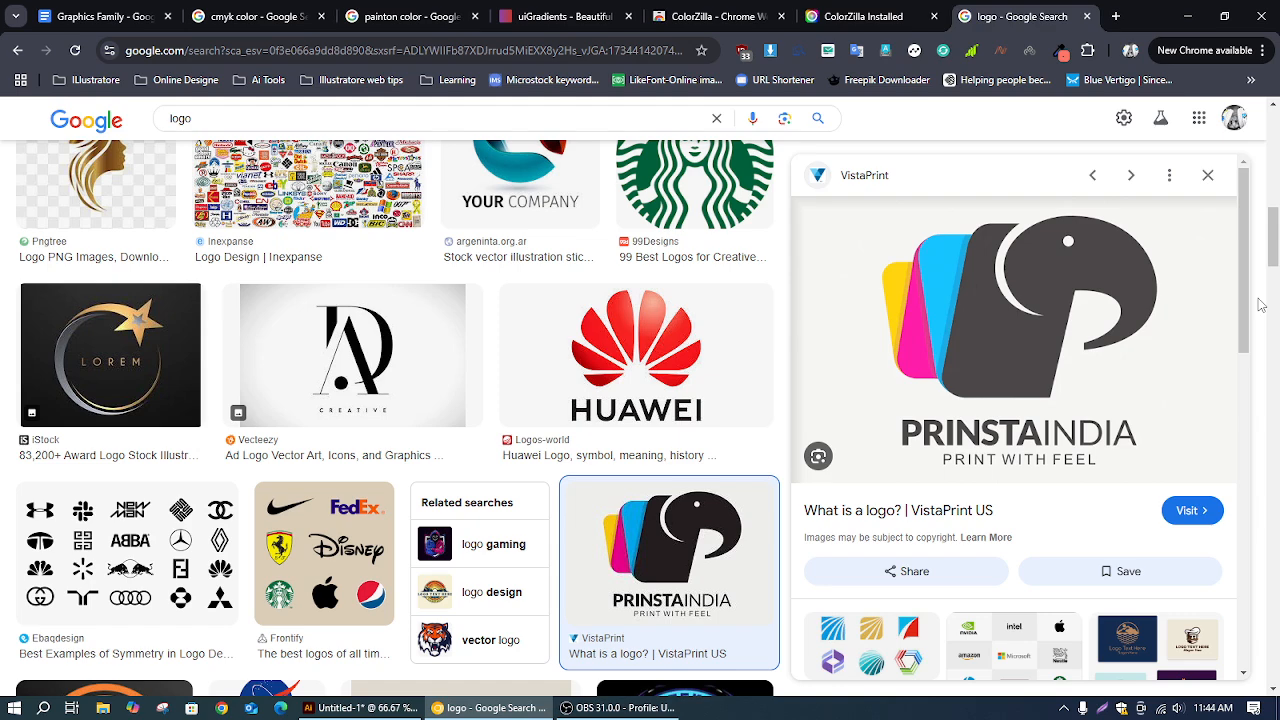
Open the adidas logo result from Casa Media and examine its solid black mark on the plain background
scroll(1088, 391, down, 8)
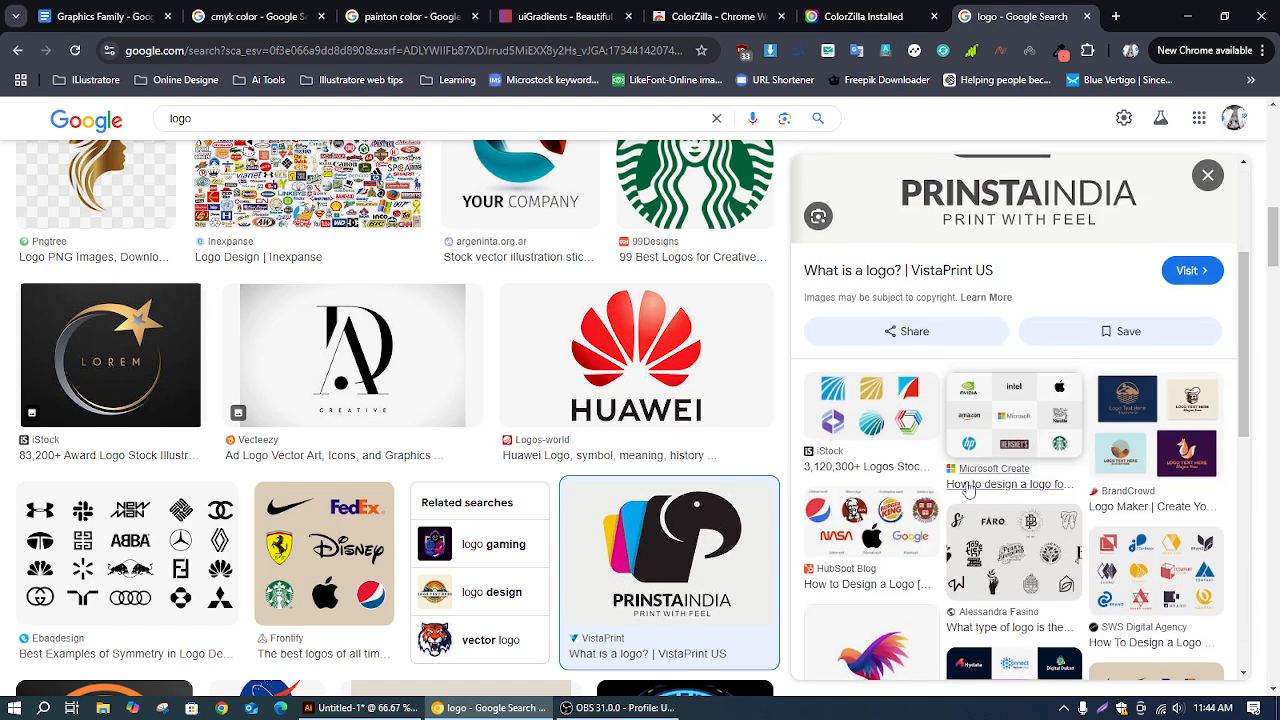
scroll(716, 553, down, 3)
scroll(700, 540, down, 2)
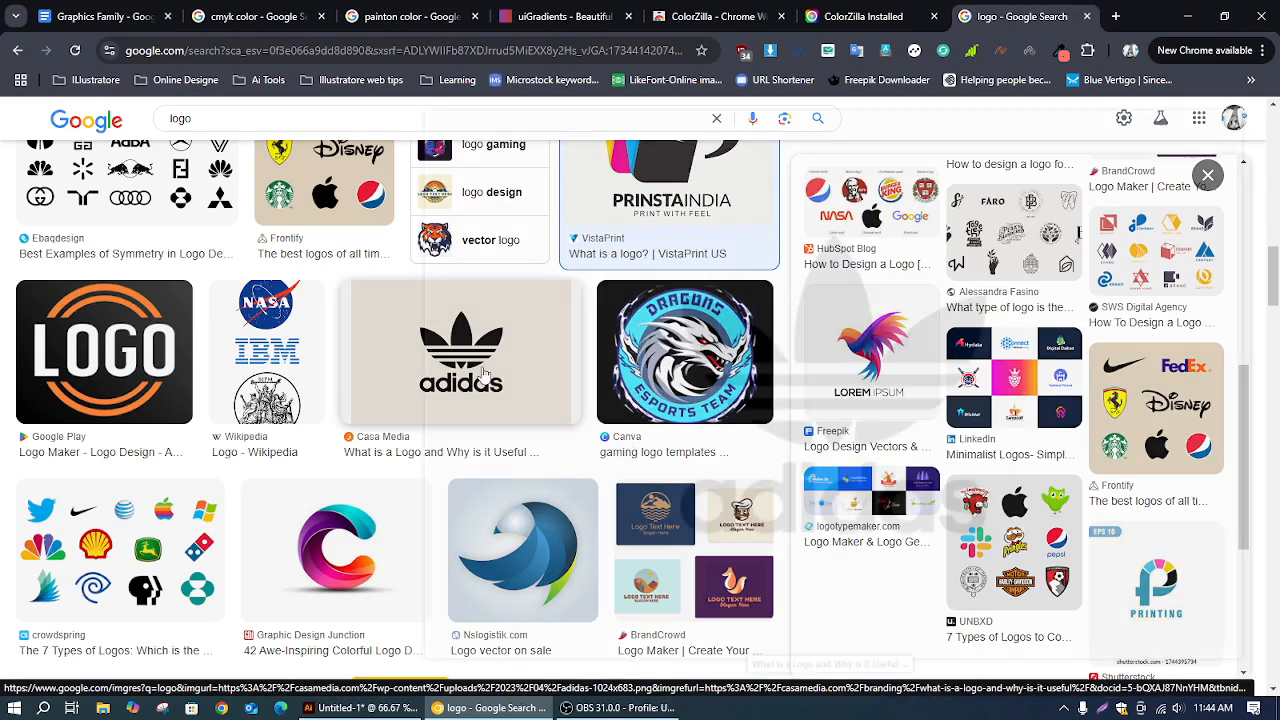
click(505, 370)
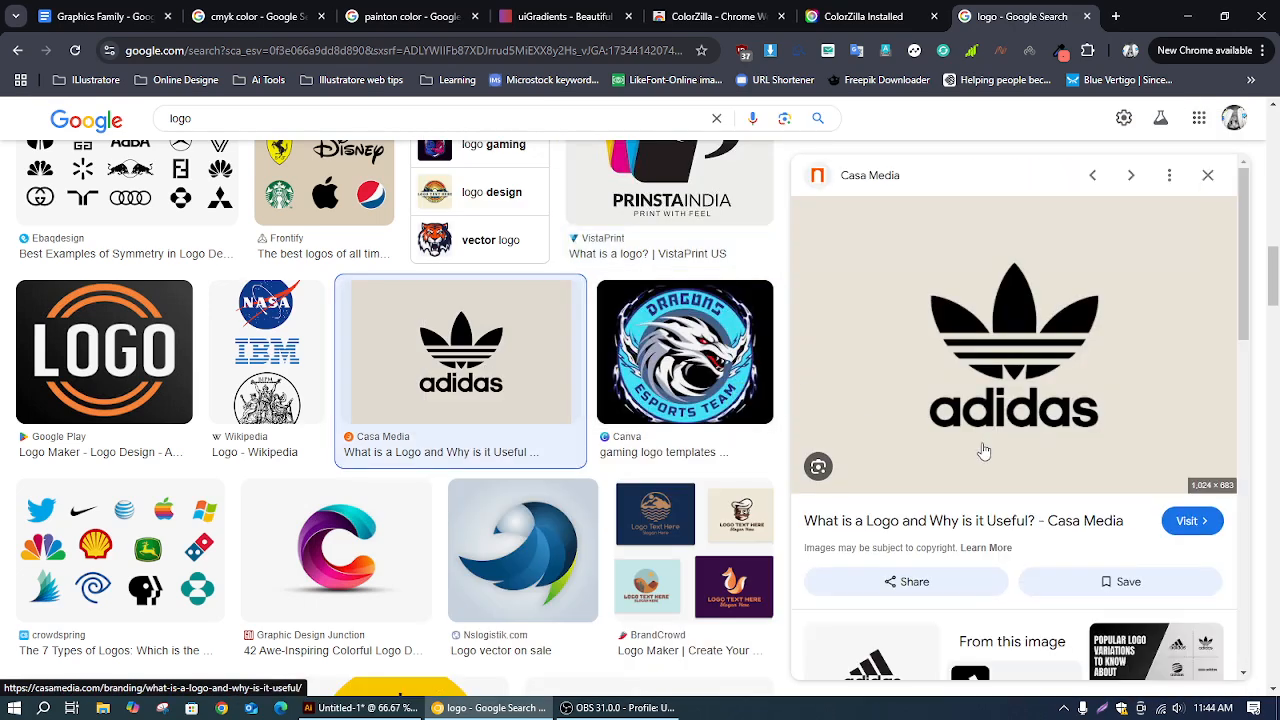
mouse_move(861, 417)
mouse_move(968, 438)
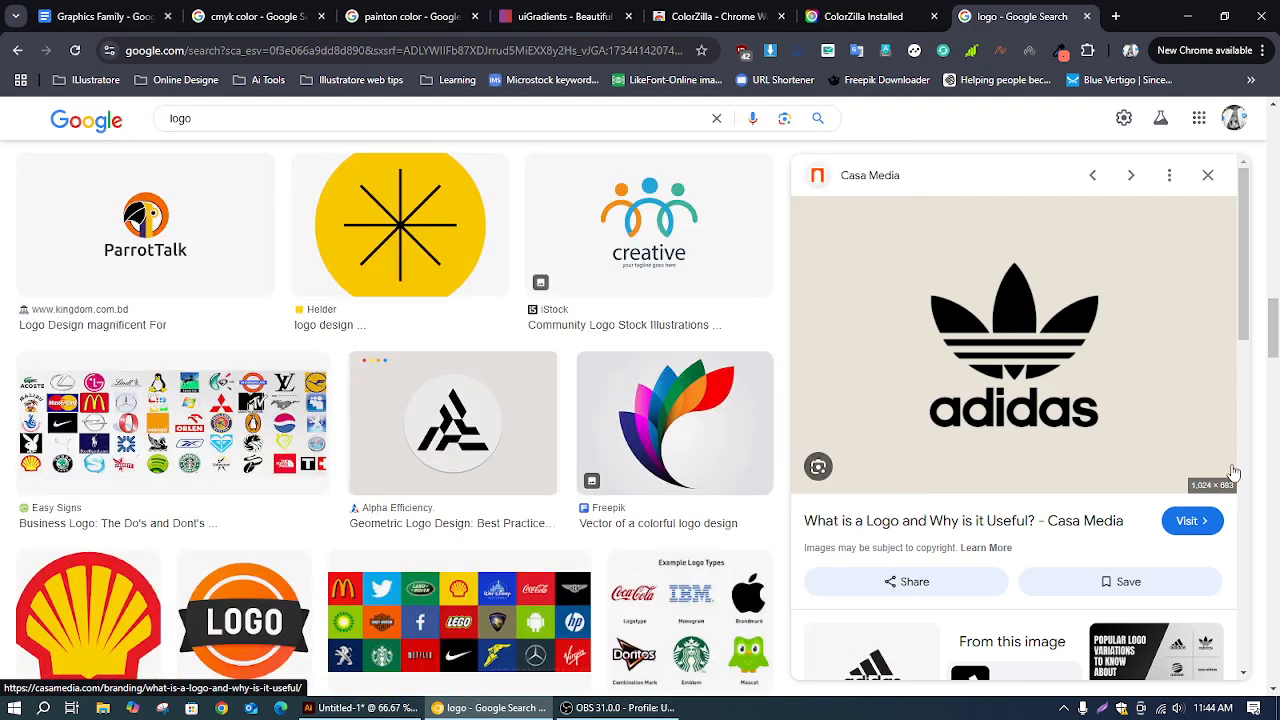
Start a Google Lens search on the adidas image and shrink the selection area to its lower part
click(816, 468)
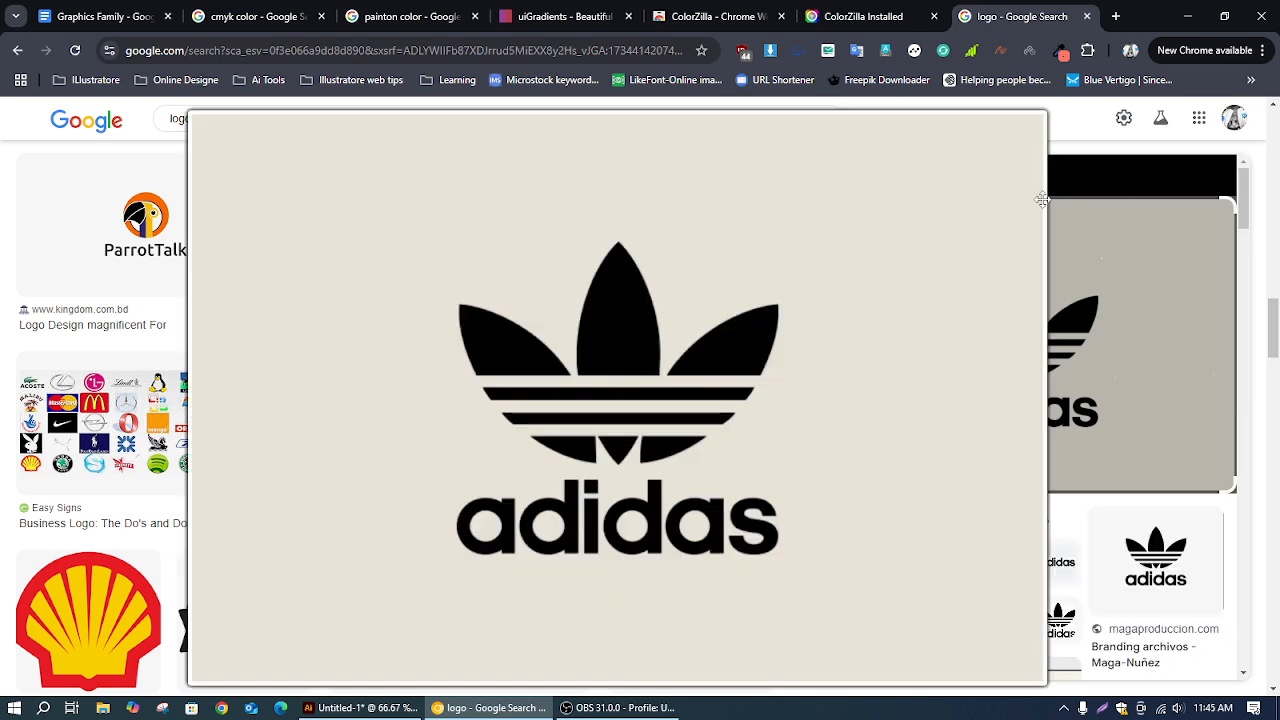
mouse_move(1048, 200)
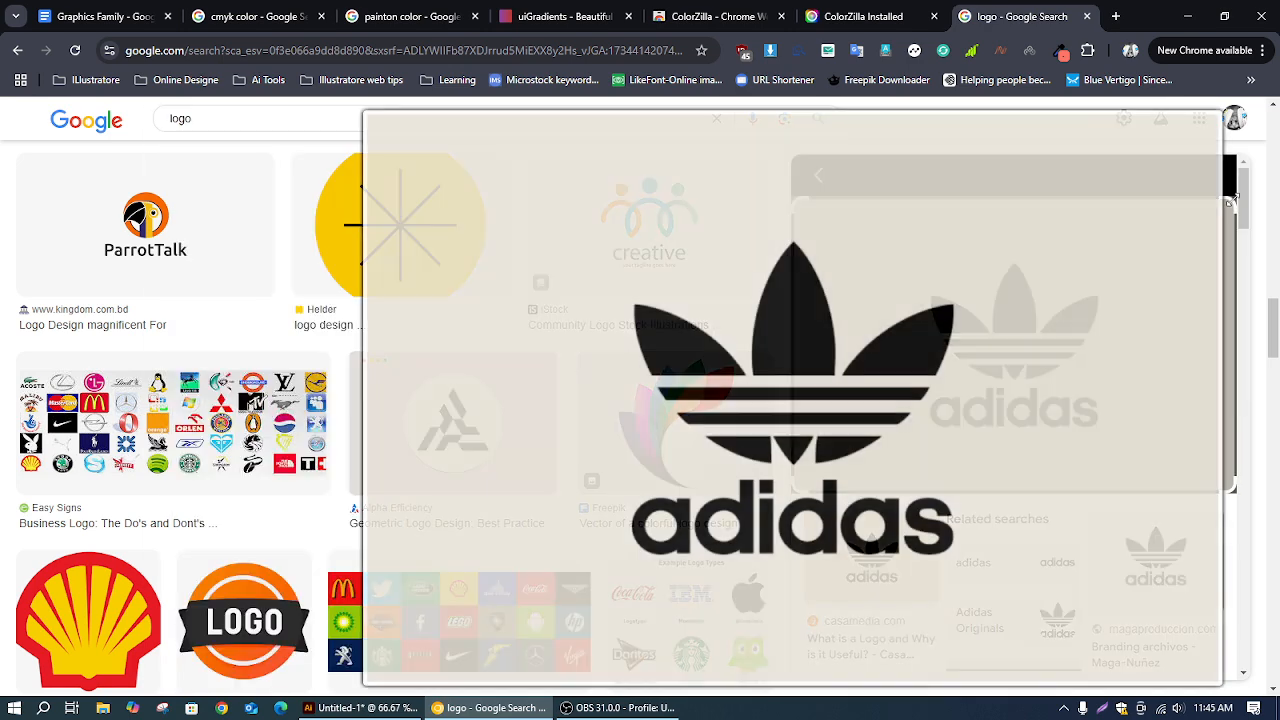
mouse_move(1200, 412)
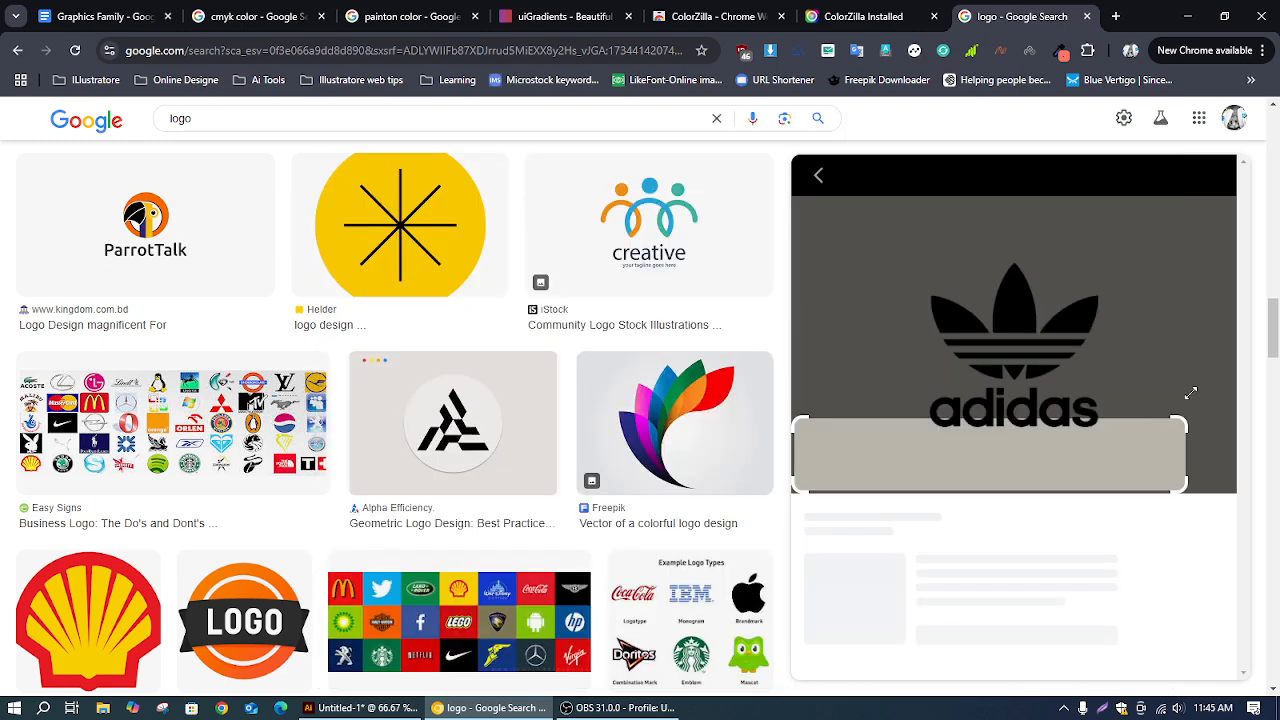
Fit the Google Lens selection around the adidas wordmark to find matching images, and return to the Casa Media preview
drag(1185, 420, 1187, 372)
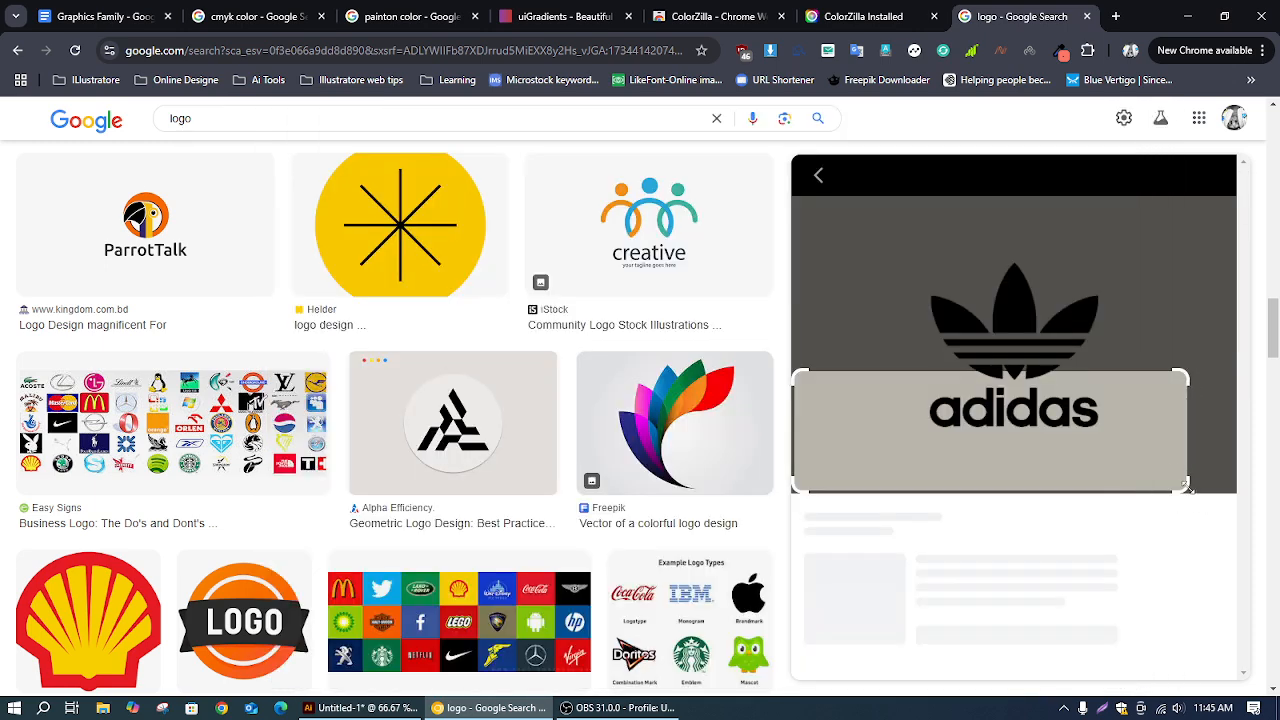
drag(1190, 492, 1162, 438)
drag(786, 430, 800, 421)
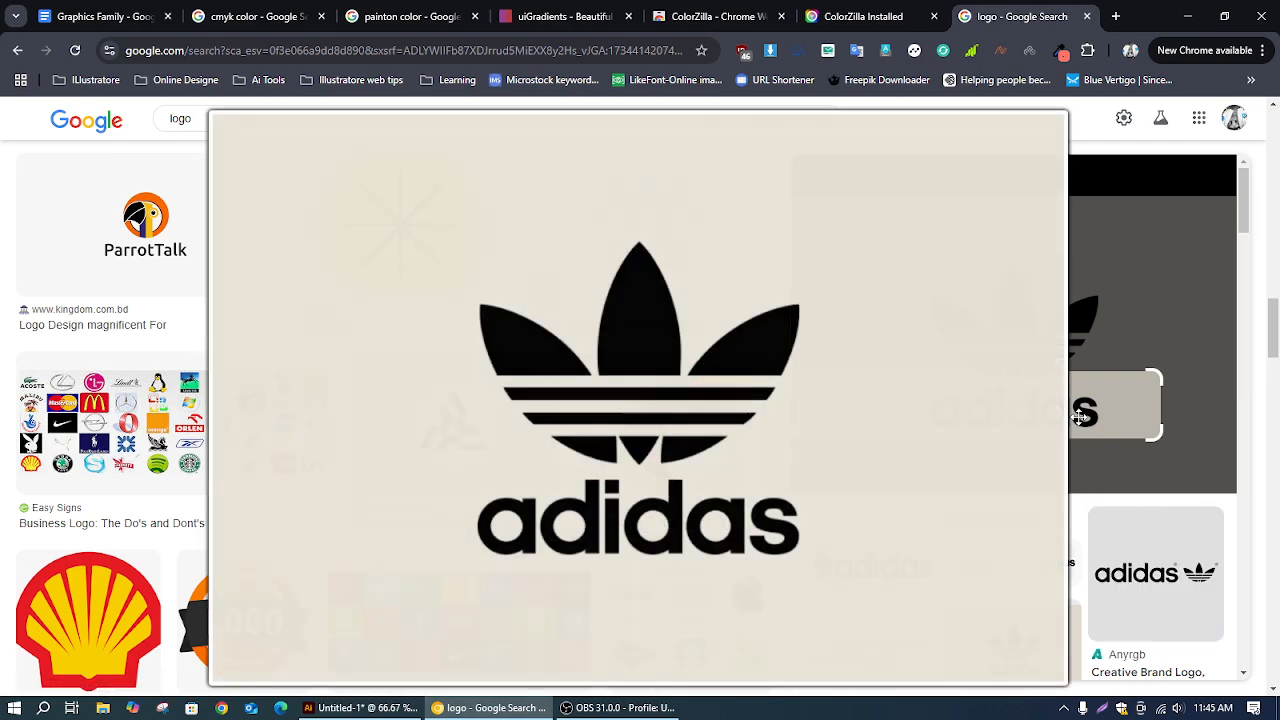
mouse_move(1078, 417)
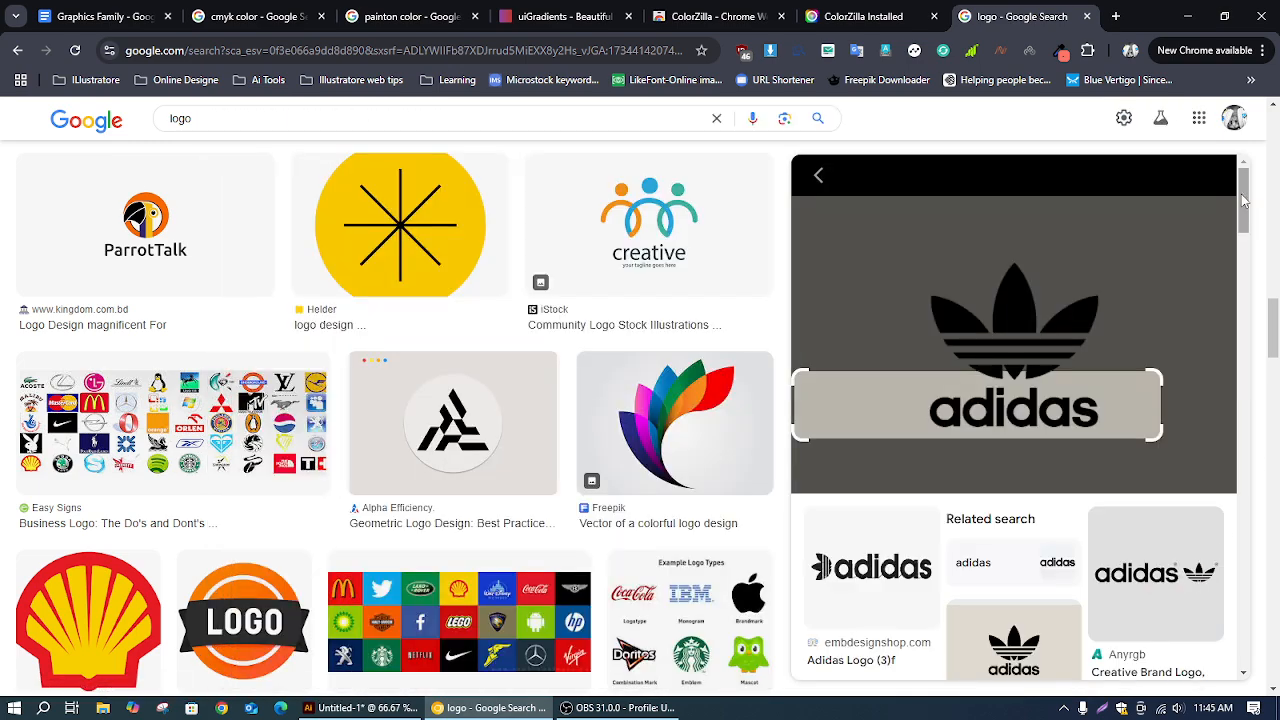
click(1227, 220)
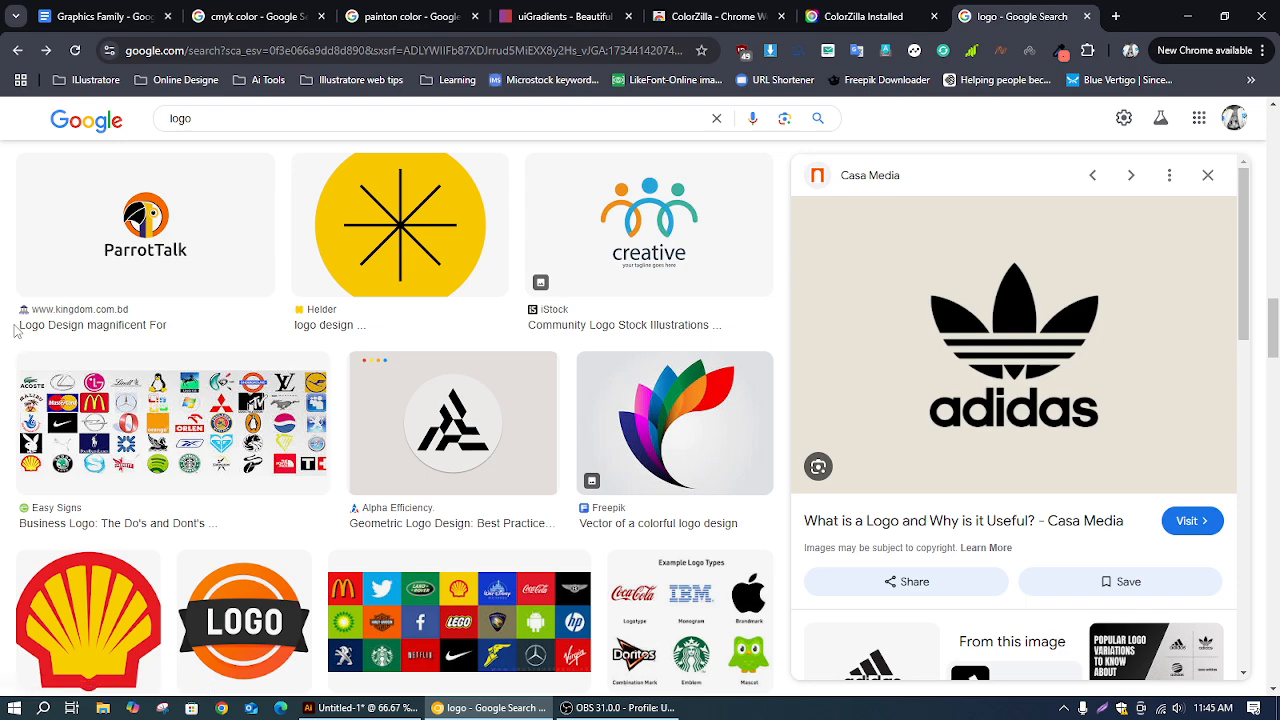
Browse the images related to the adidas logo and open the full set of related results
scroll(1042, 481, down, 3)
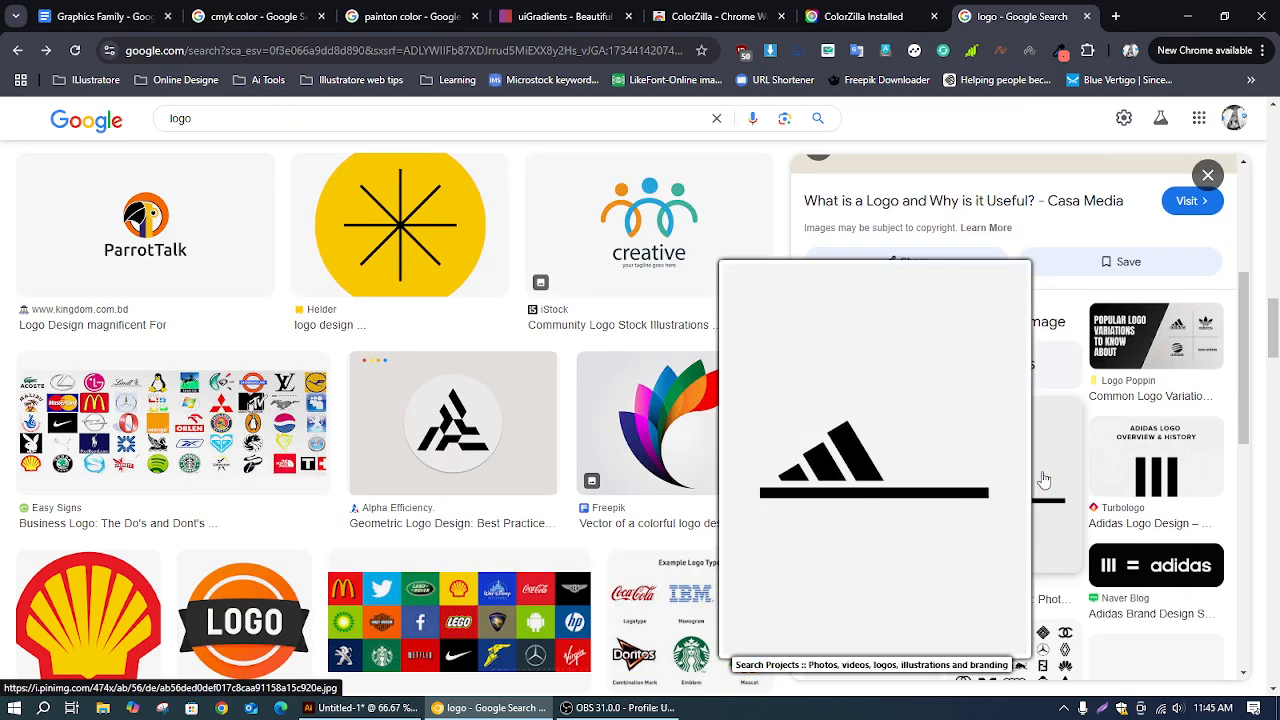
scroll(1097, 568, down, 3)
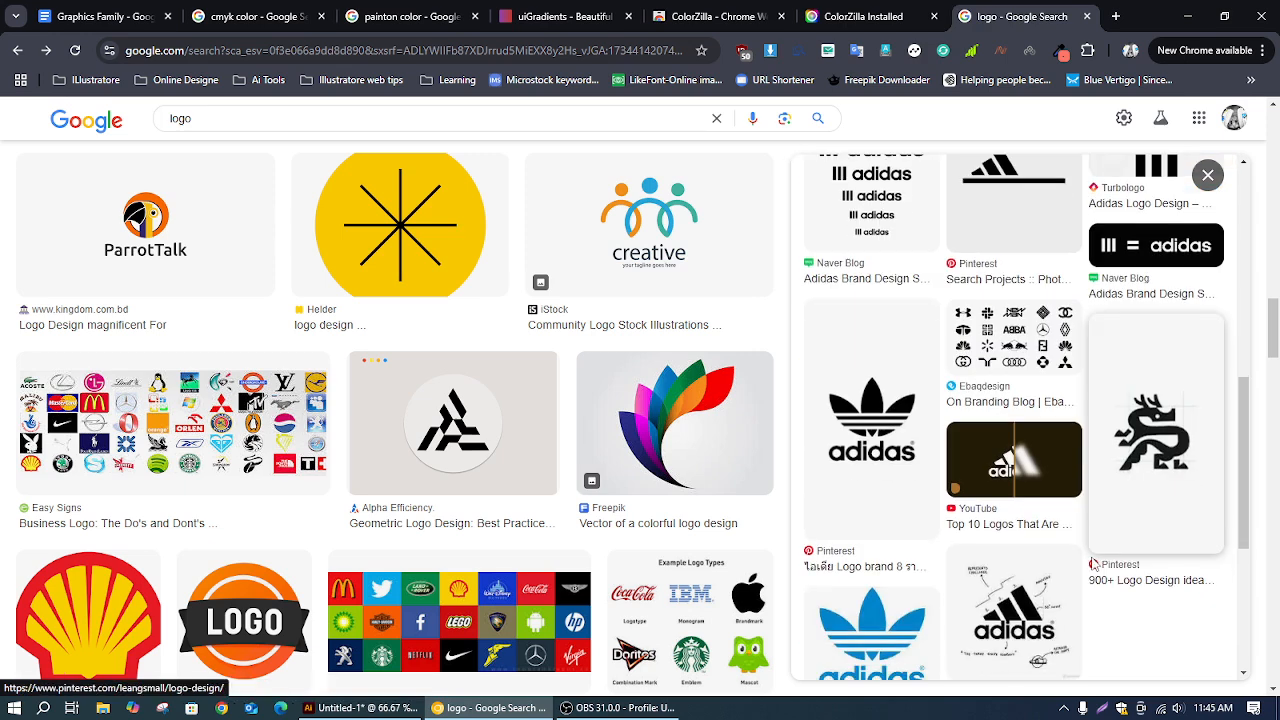
scroll(1090, 560, down, 3)
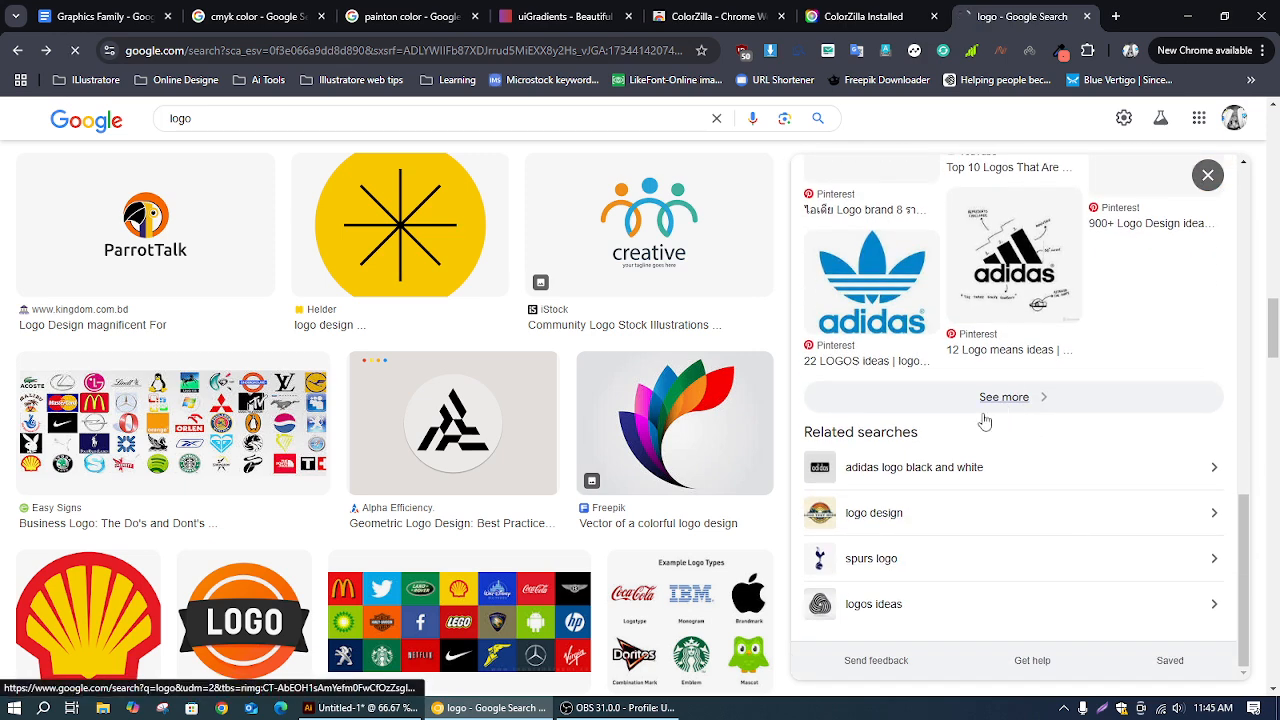
click(985, 405)
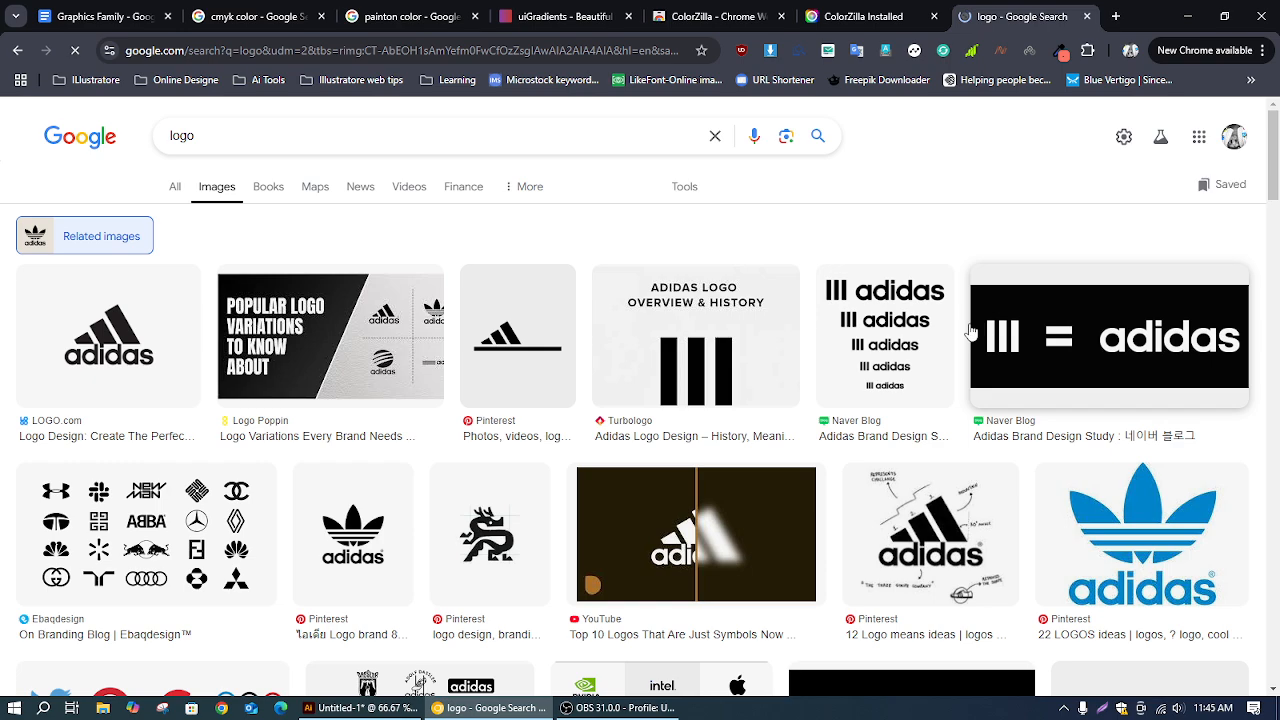
scroll(905, 382, down, 2)
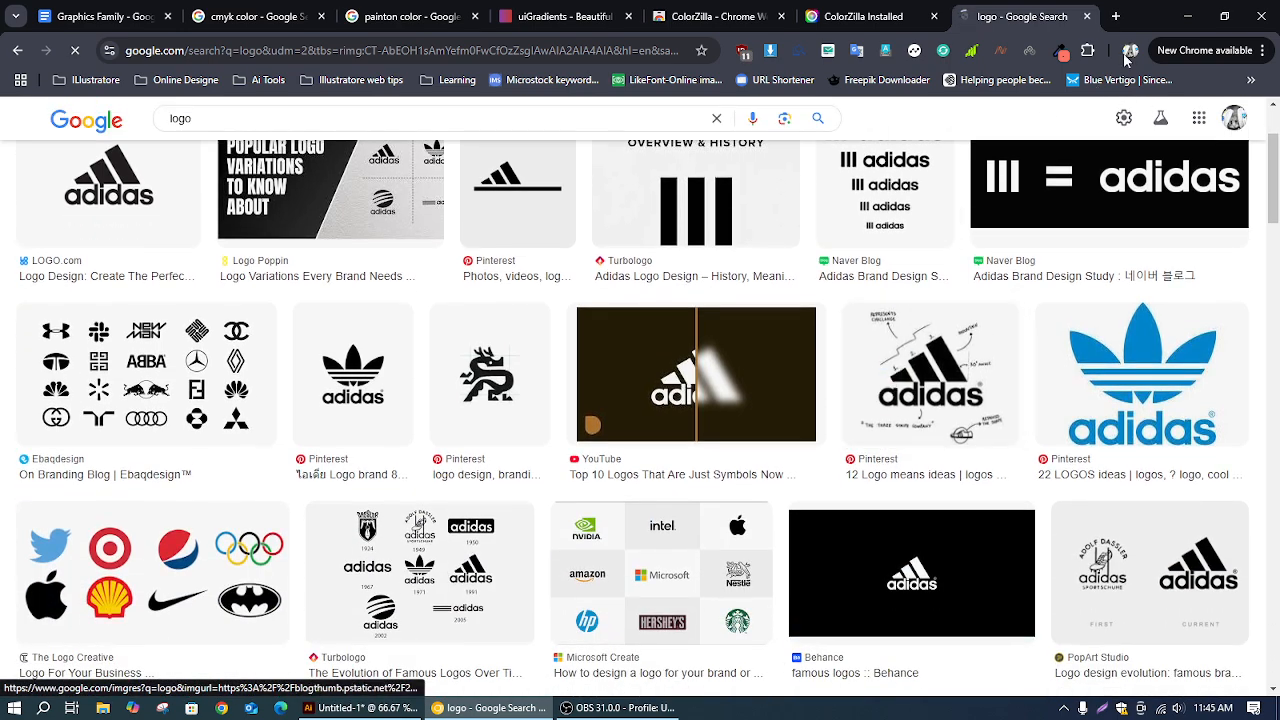
Switch back to Illustrator and select all four pieces of the orange gradient emblem
click(1220, 17)
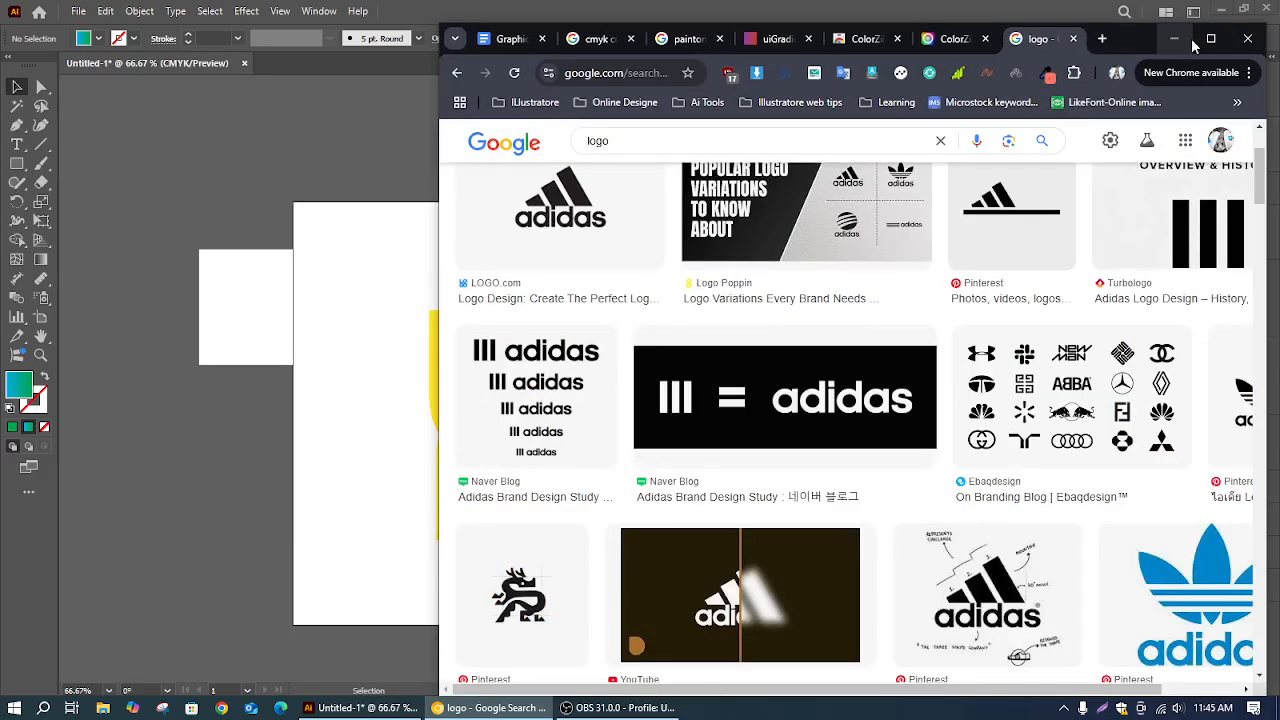
click(1211, 40)
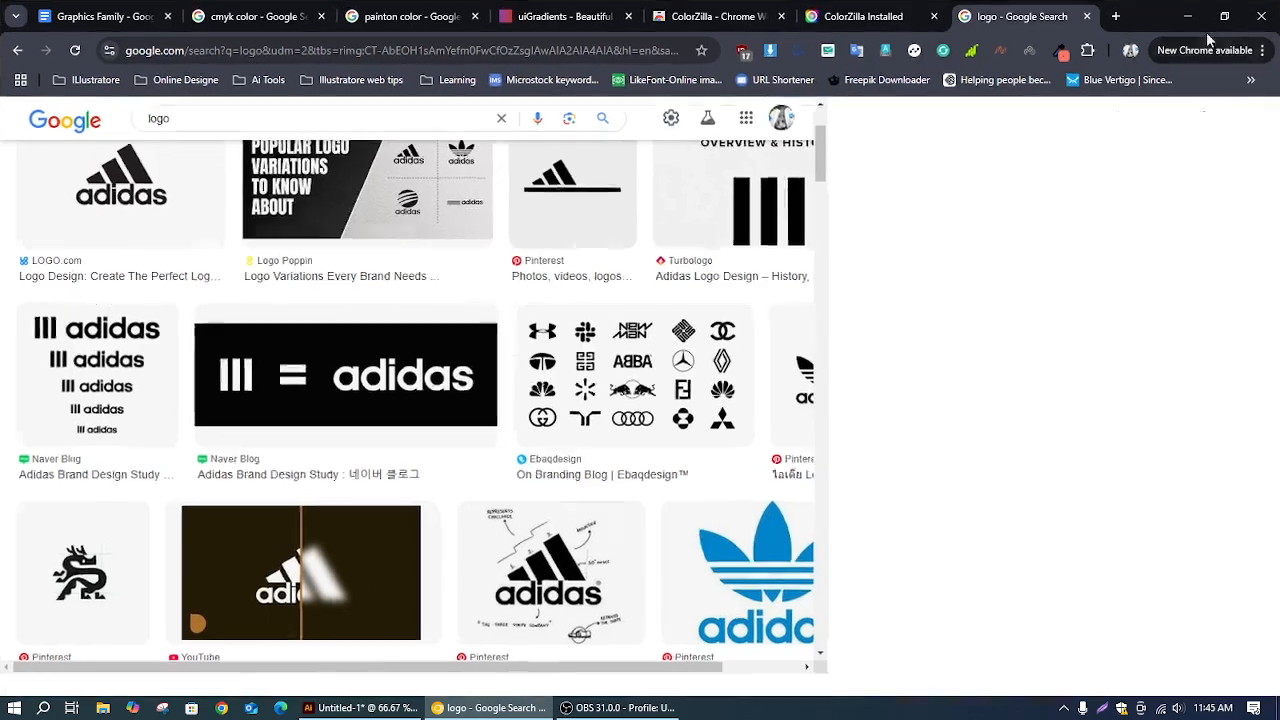
click(1187, 16)
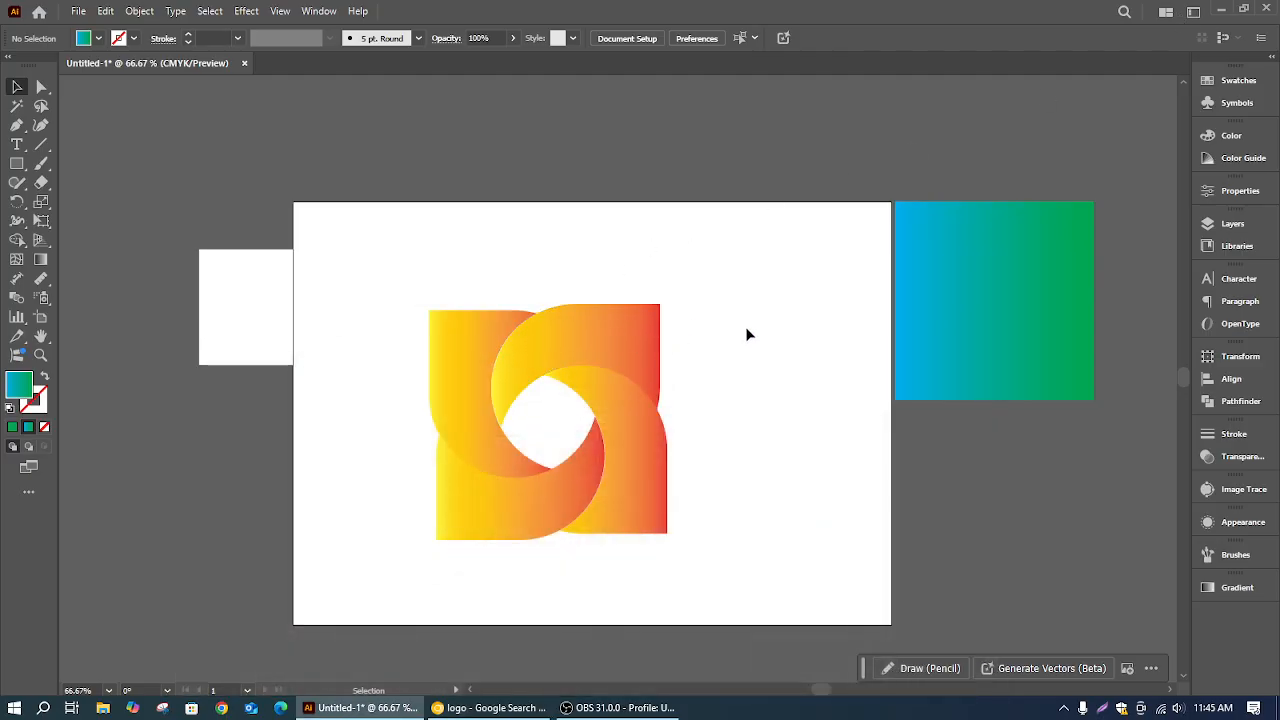
drag(404, 267, 705, 548)
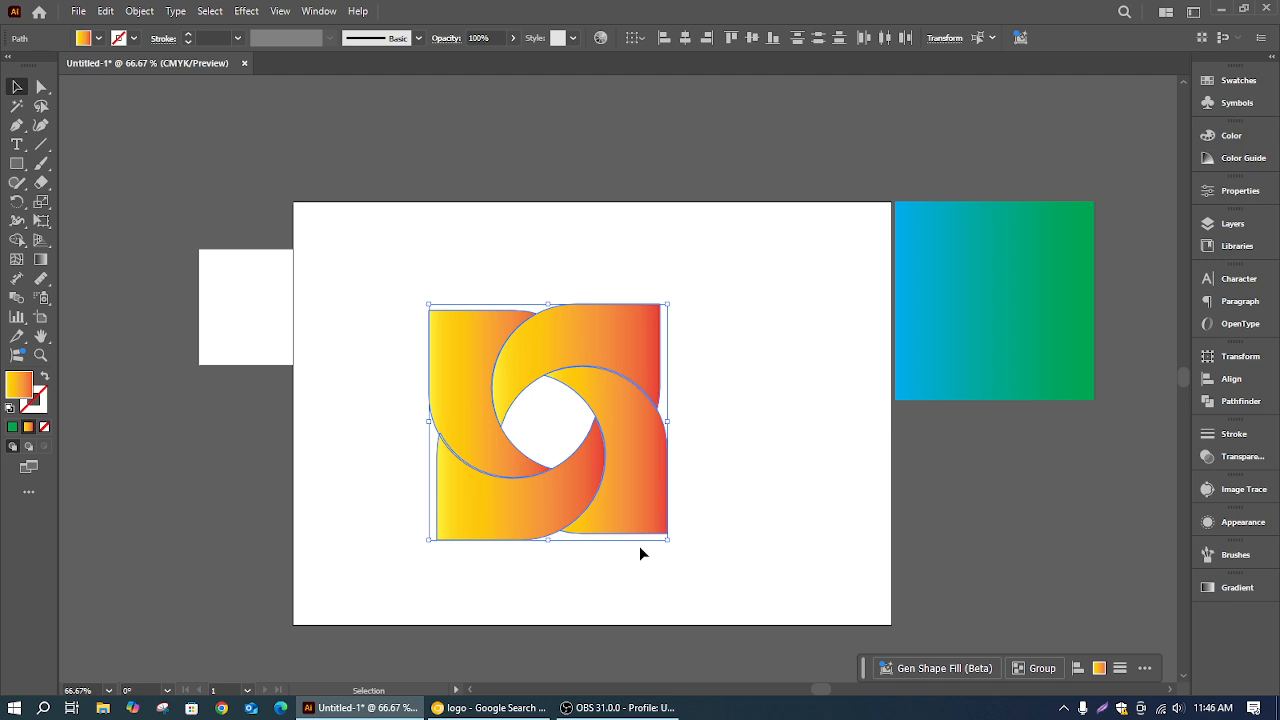
Switch to Chrome, close the logo results and run an image search for "icone" in a new tab
click(490, 707)
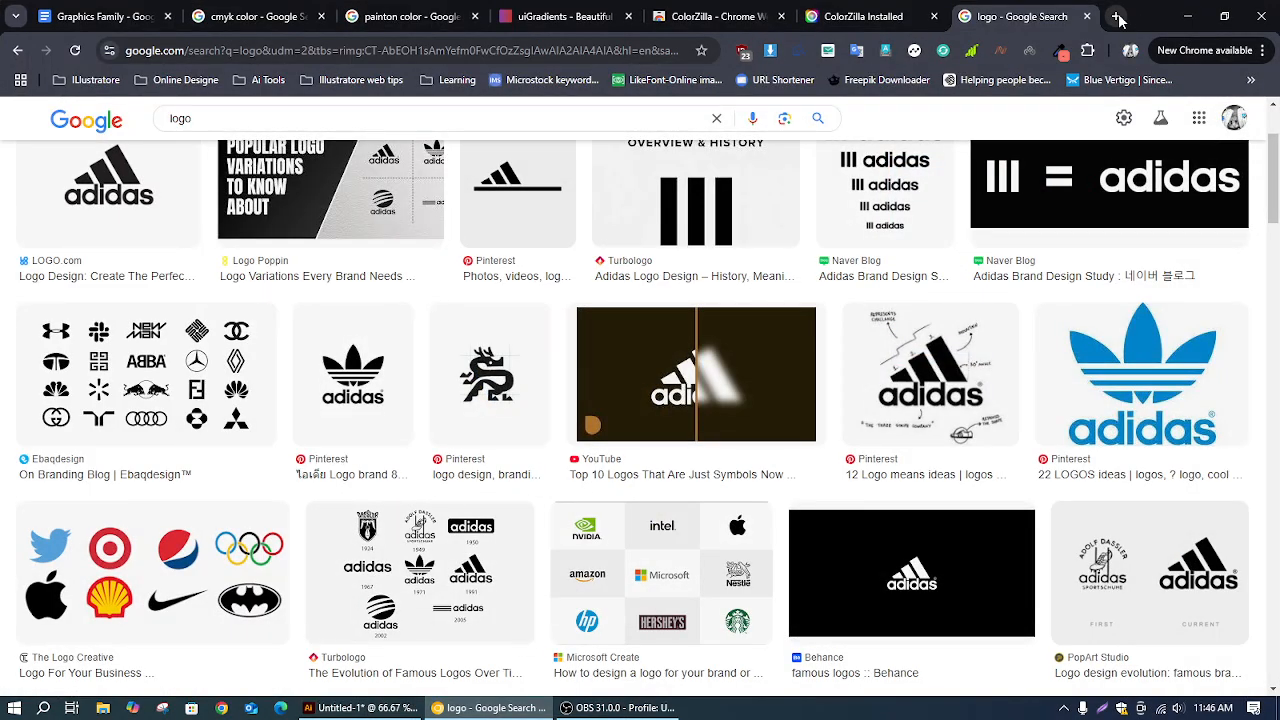
click(1087, 16)
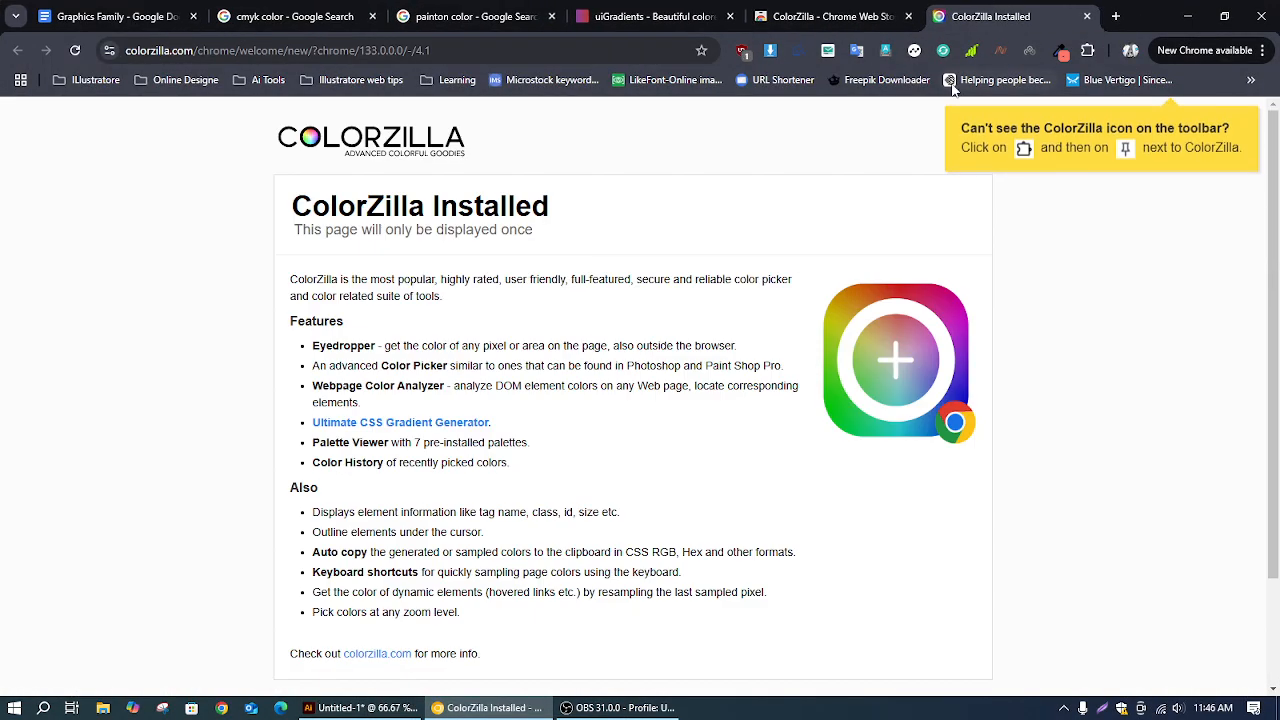
click(1115, 16)
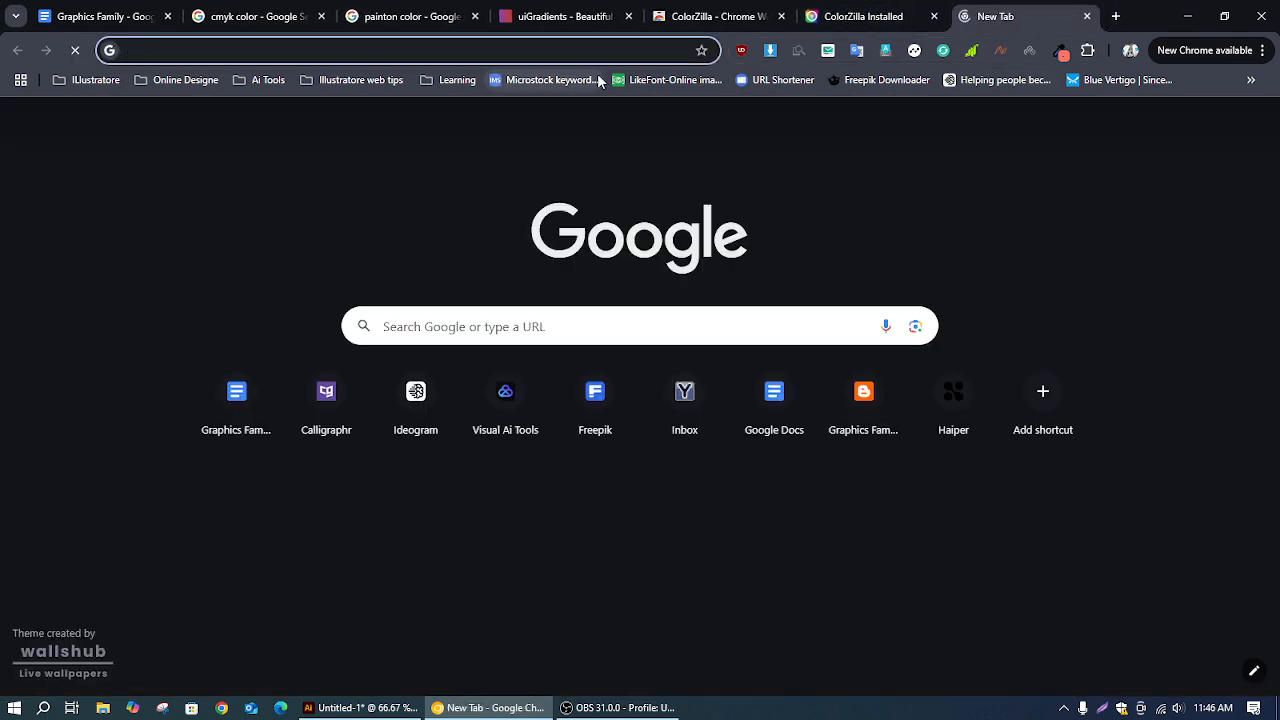
text(icone)
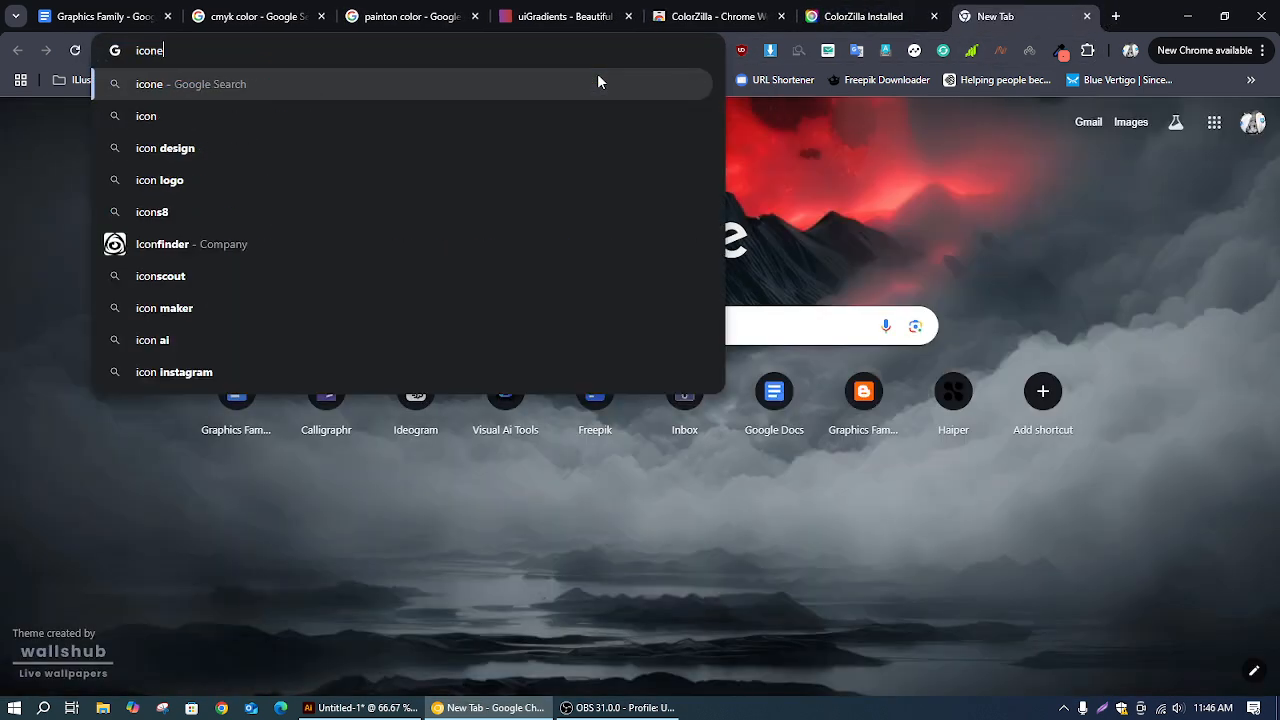
key(Return)
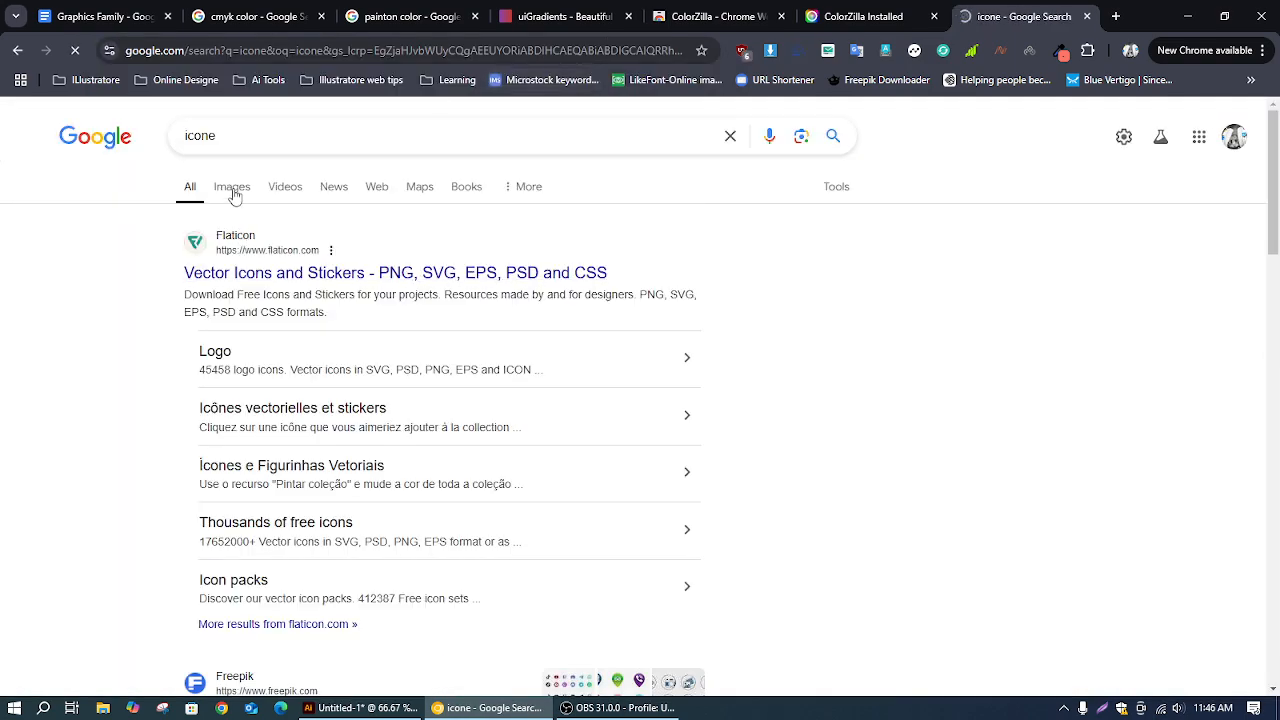
click(232, 186)
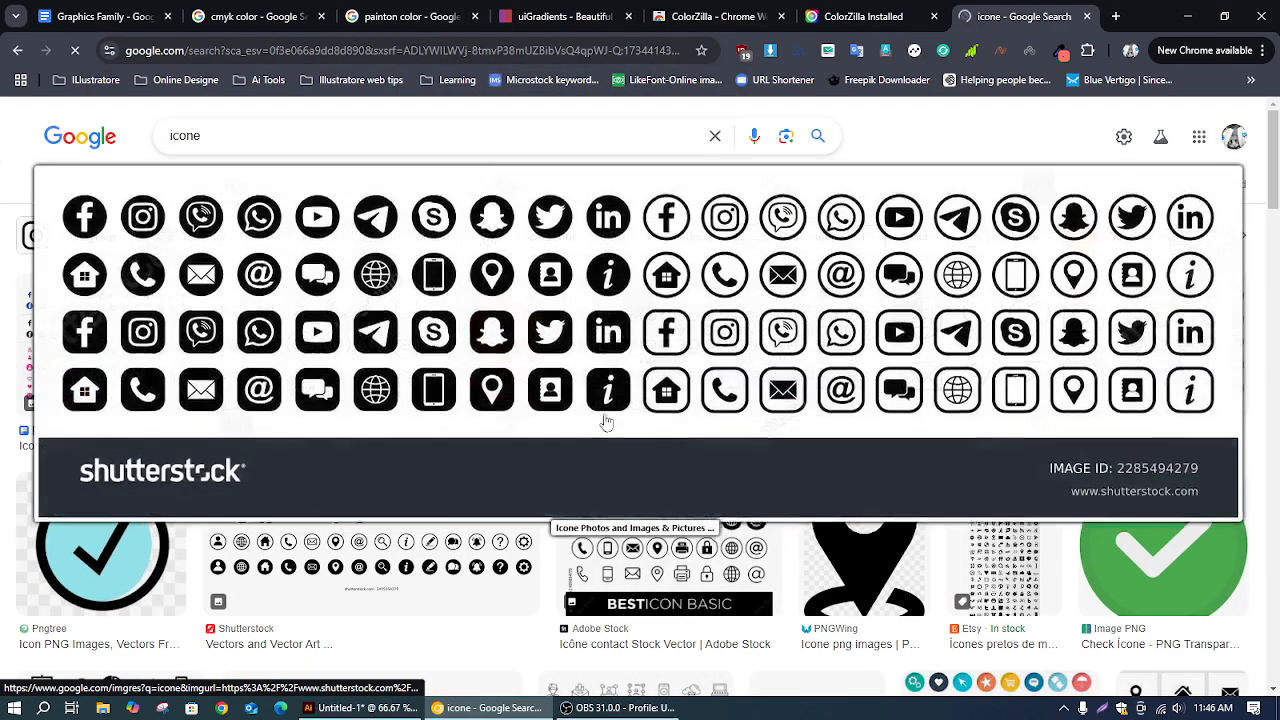
Browse the "icone" image results and examine the black, outlined and coloured icon sets
scroll(590, 450, down, 2)
scroll(580, 485, down, 2)
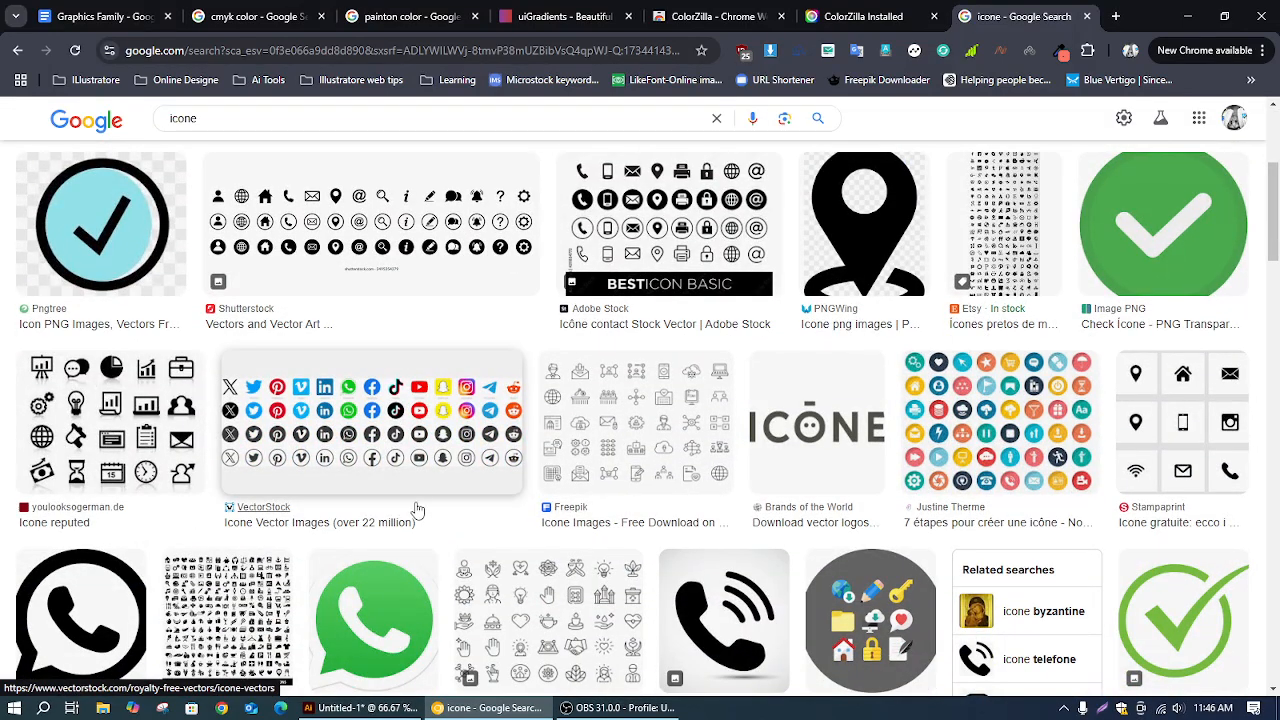
scroll(690, 528, down, 4)
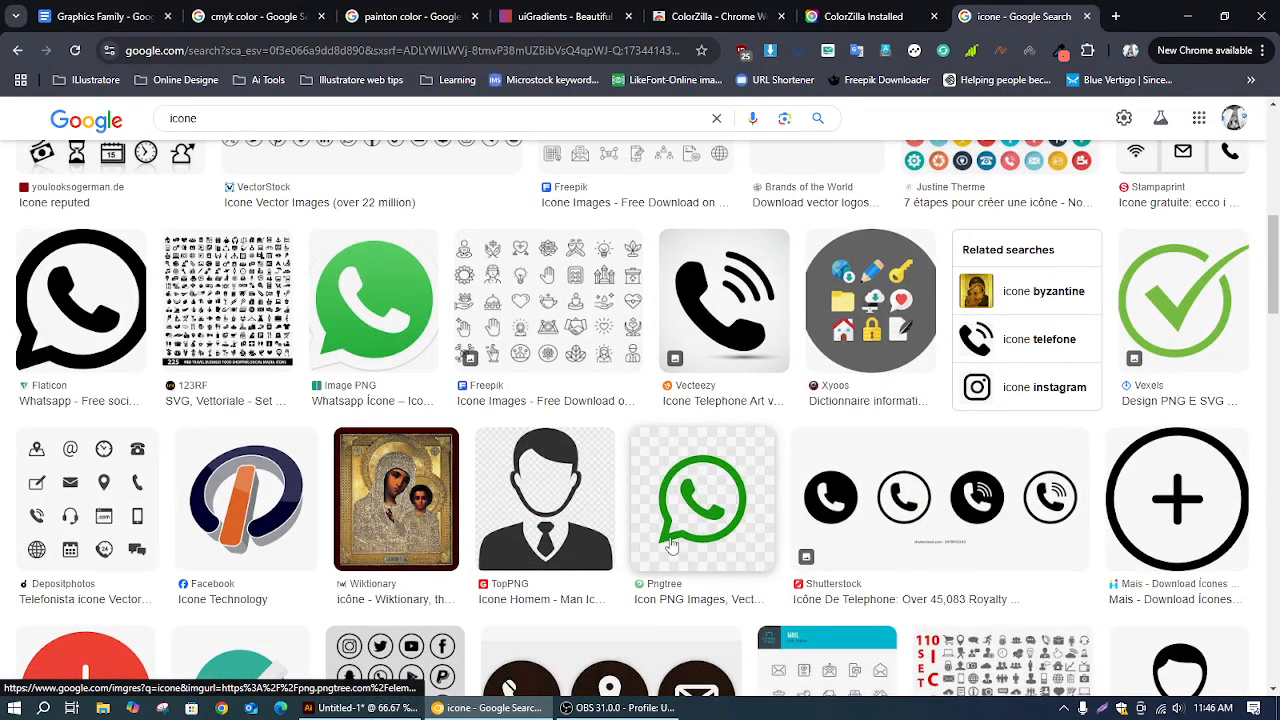
scroll(690, 545, up, 10)
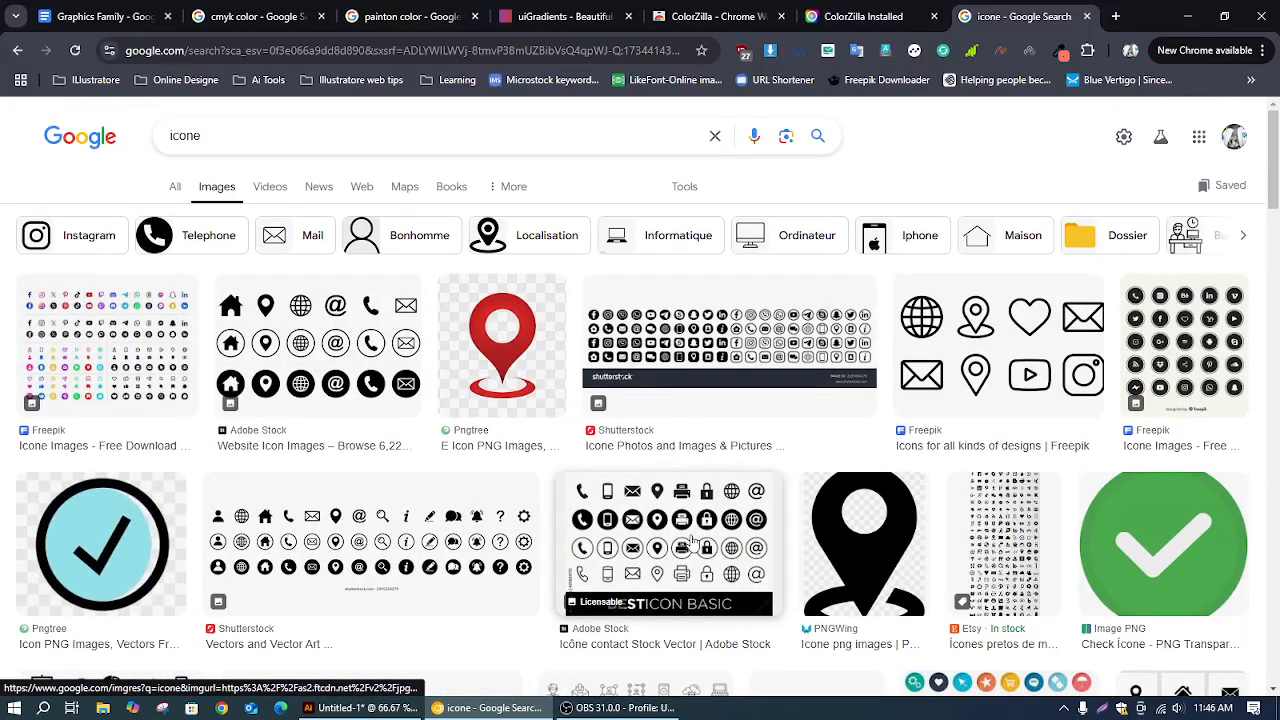
mouse_move(682, 540)
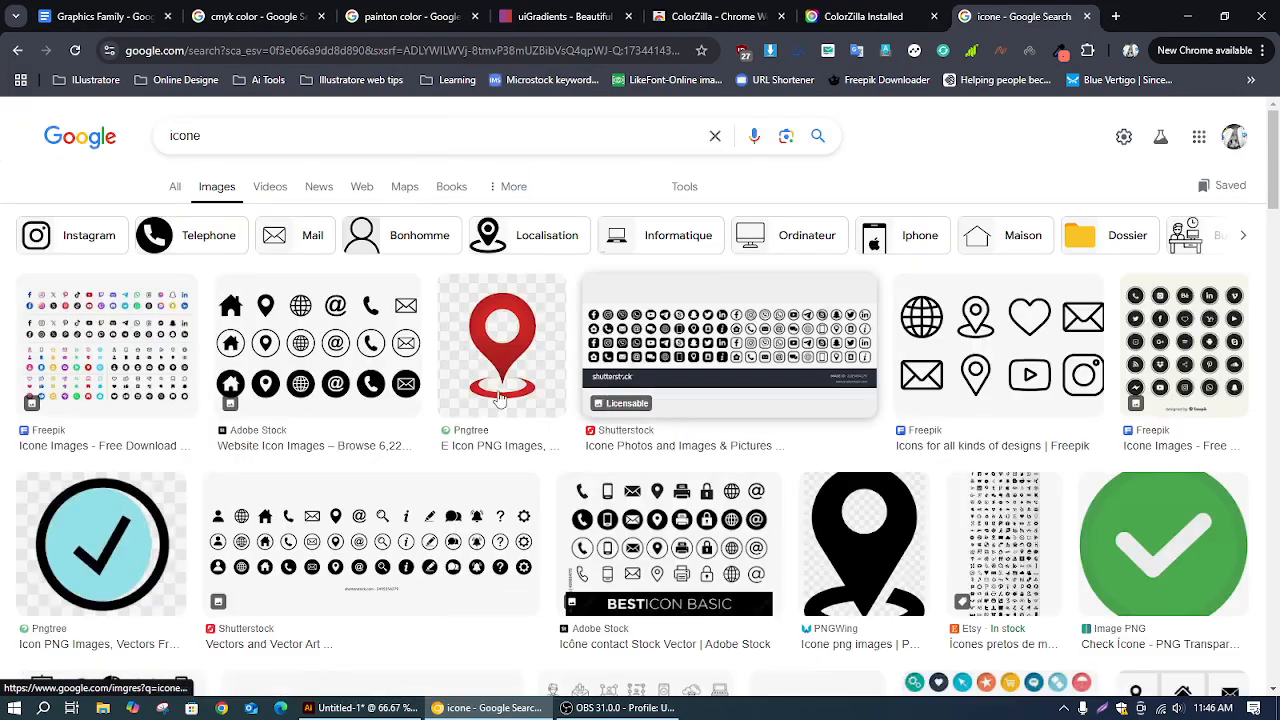
mouse_move(277, 344)
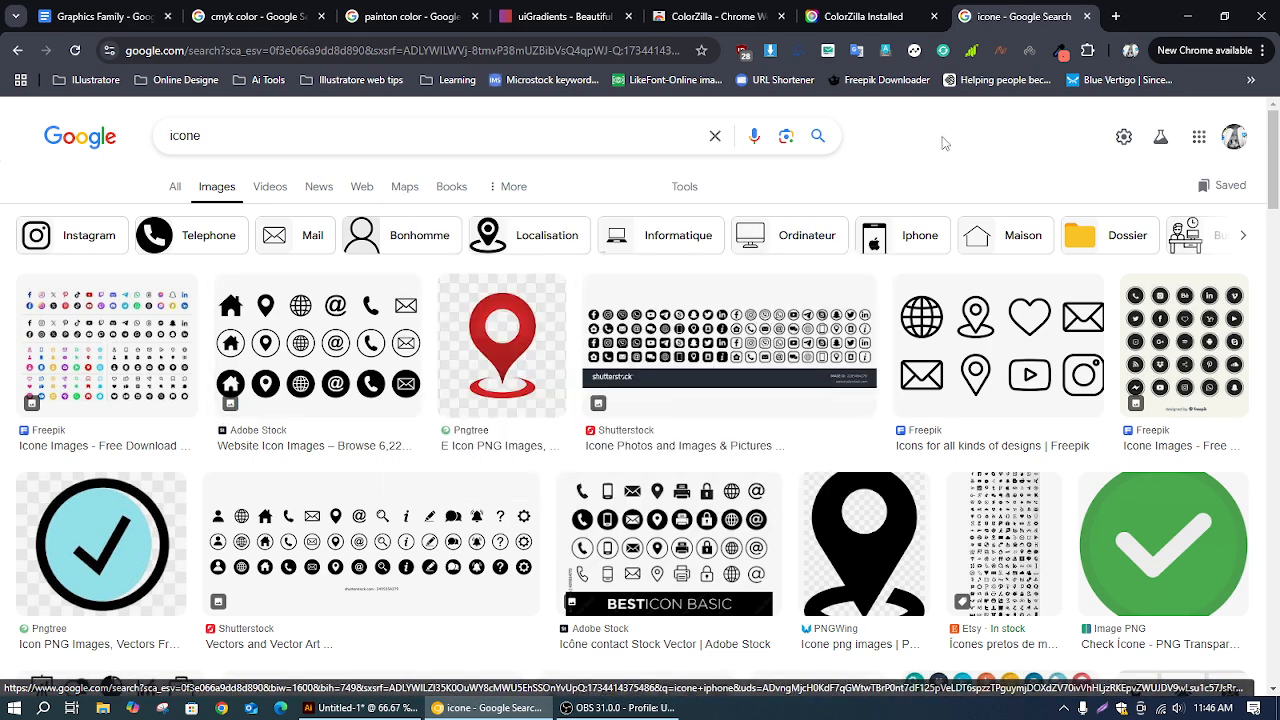
scroll(697, 502, down, 1)
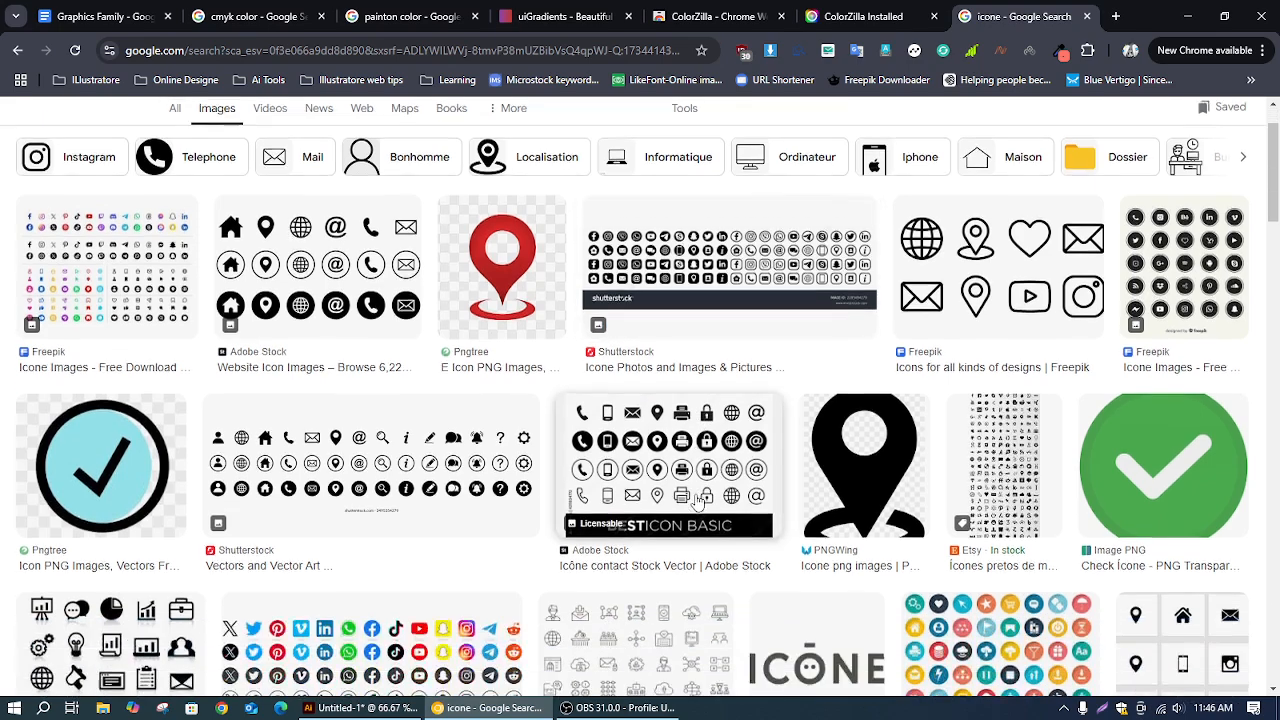
scroll(697, 502, down, 1)
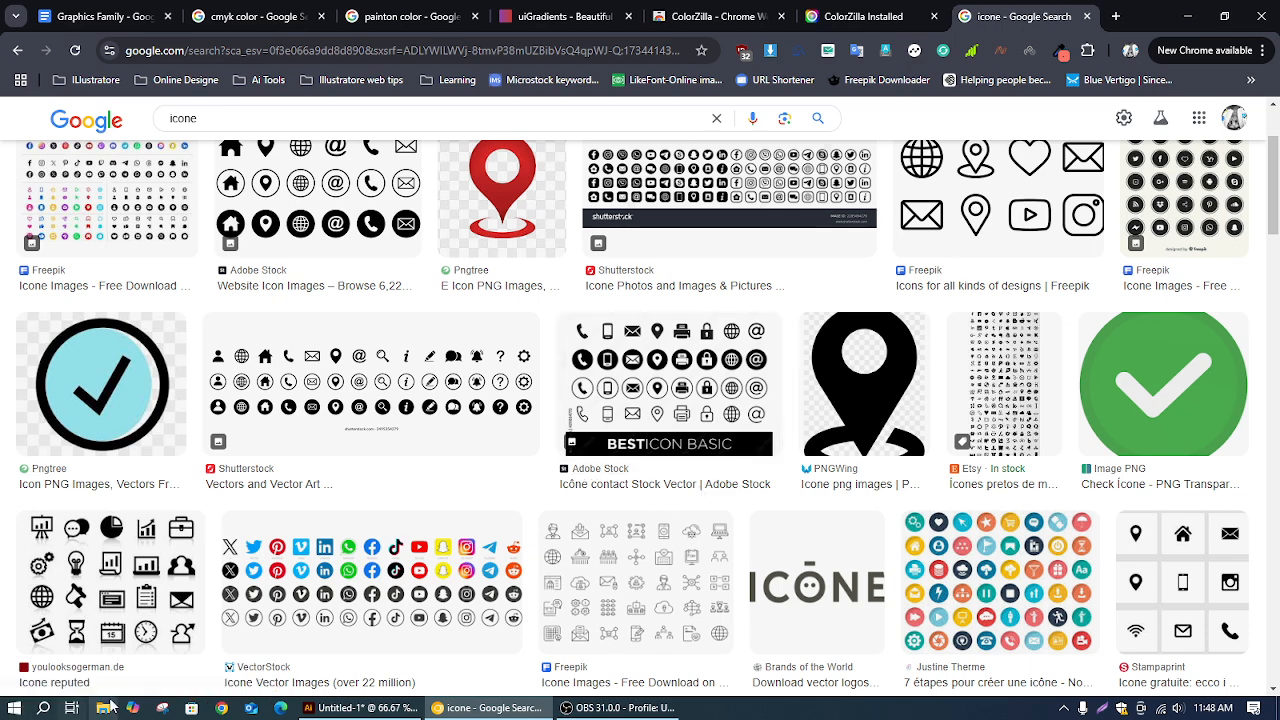
Switch to Illustrator and delete the four-piece emblem, the white square and the blue-green gradient square
click(358, 708)
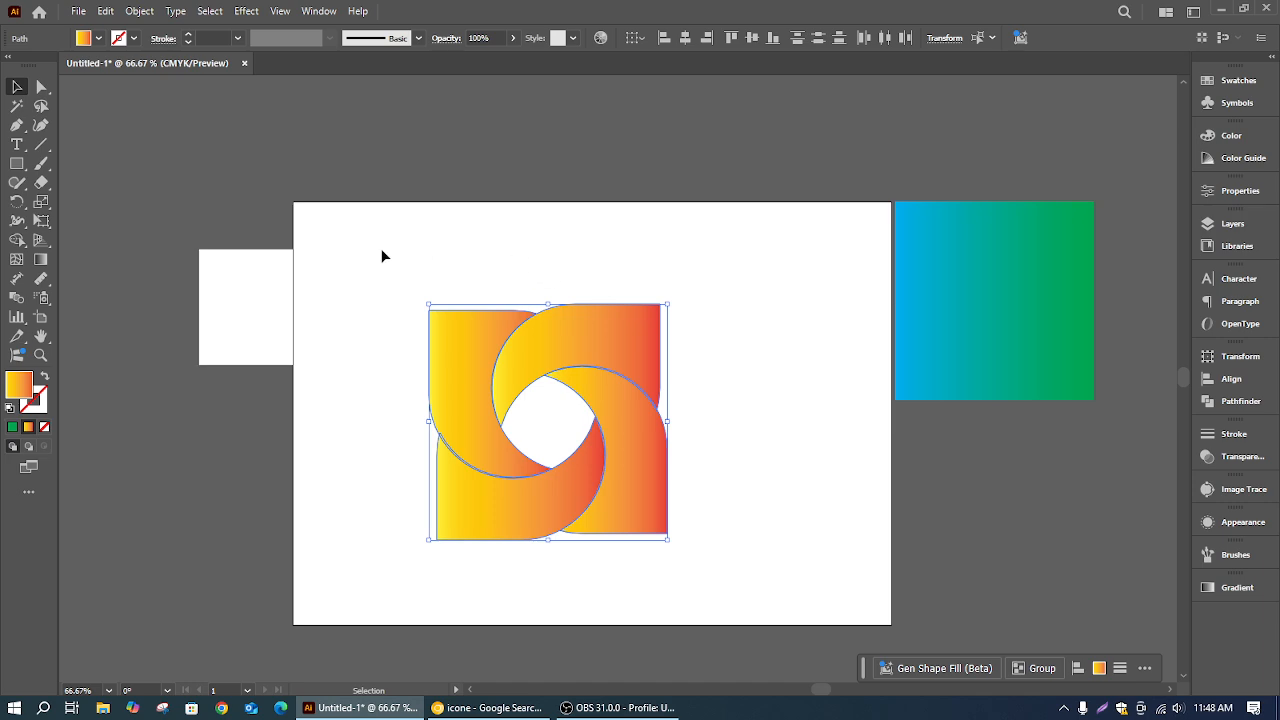
drag(389, 245, 746, 566)
key(Delete)
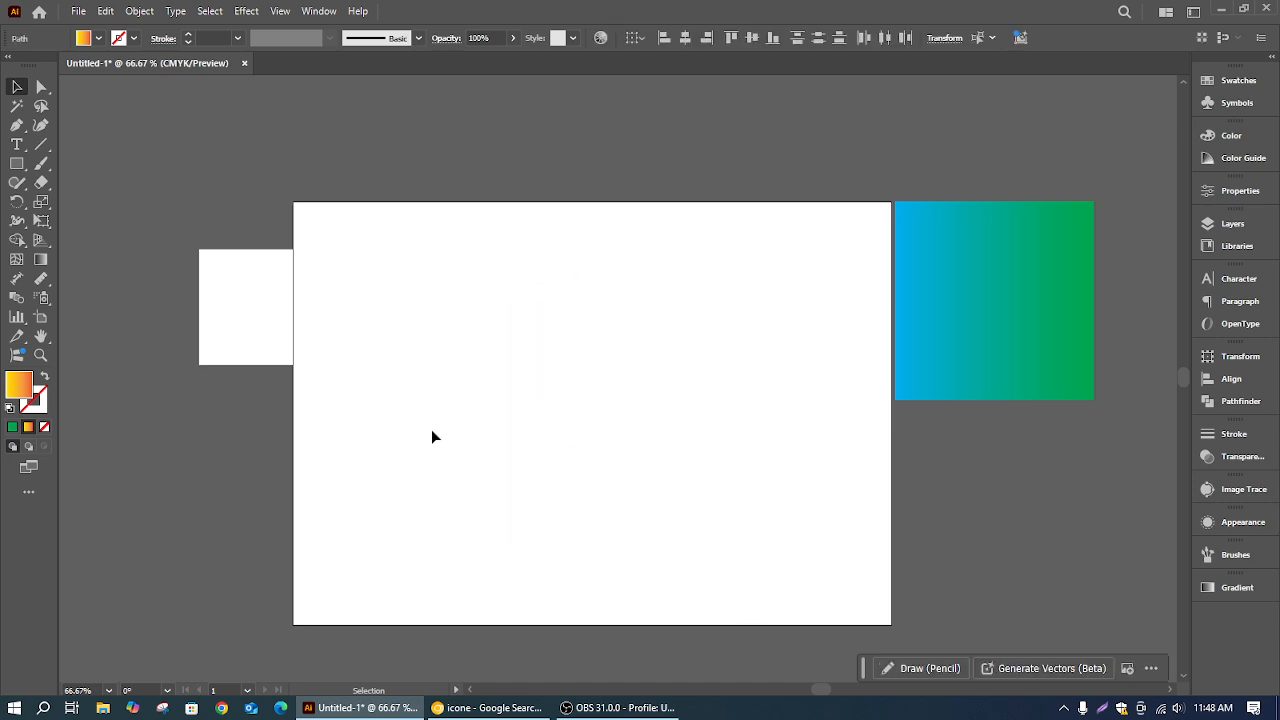
click(285, 350)
key(Delete)
drag(1118, 404, 1118, 404)
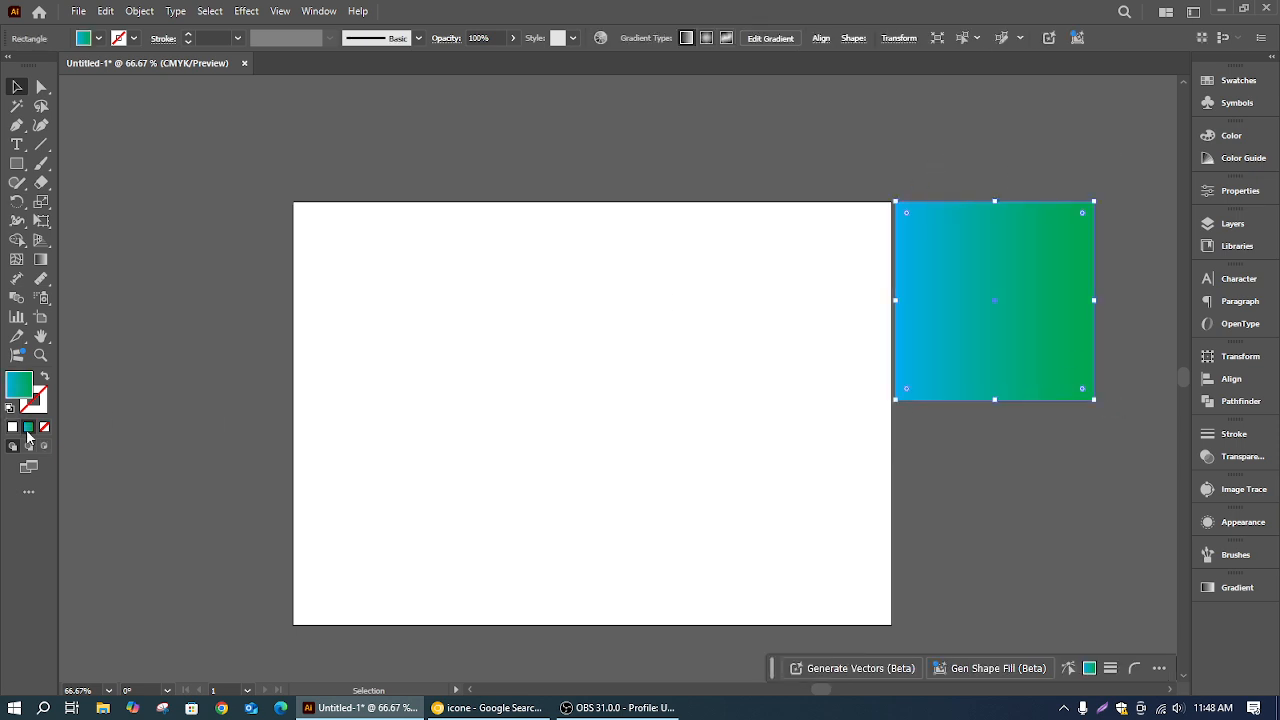
key(Delete)
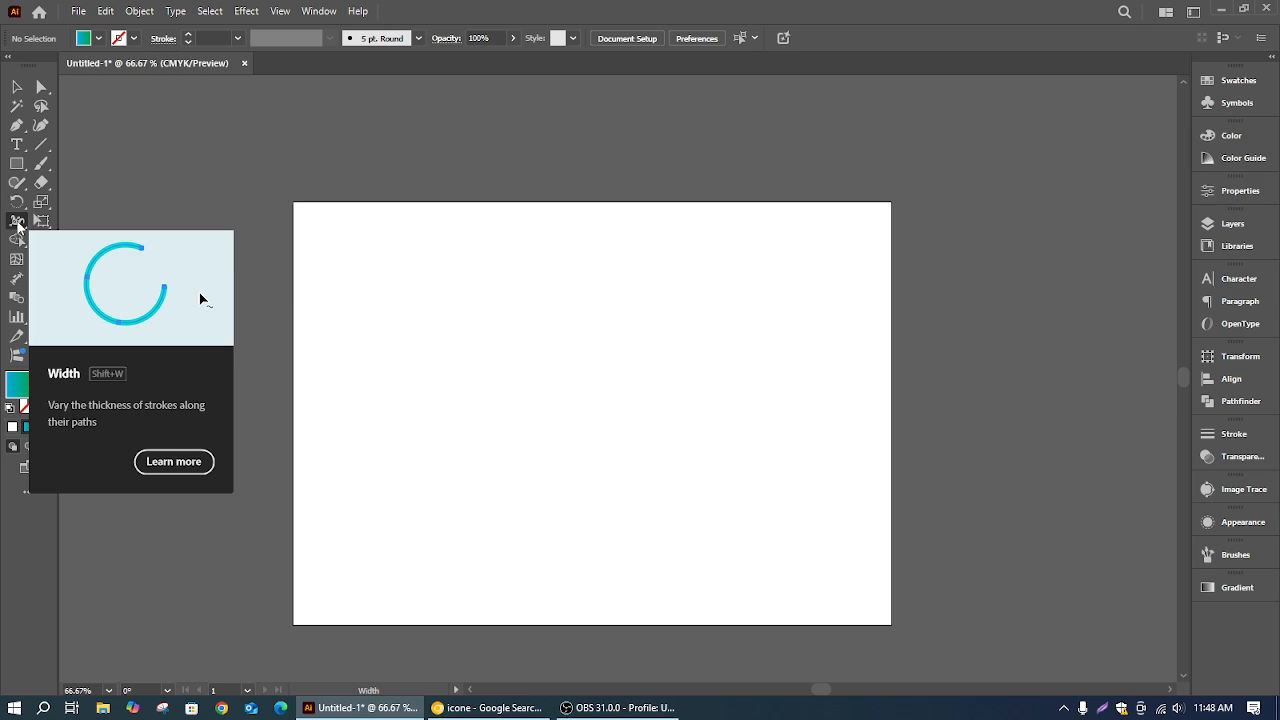
Draw a blue-to-green gradient square near the artboard's centre, and rotate and shift it slightly with the Free Transform tool
click(17, 224)
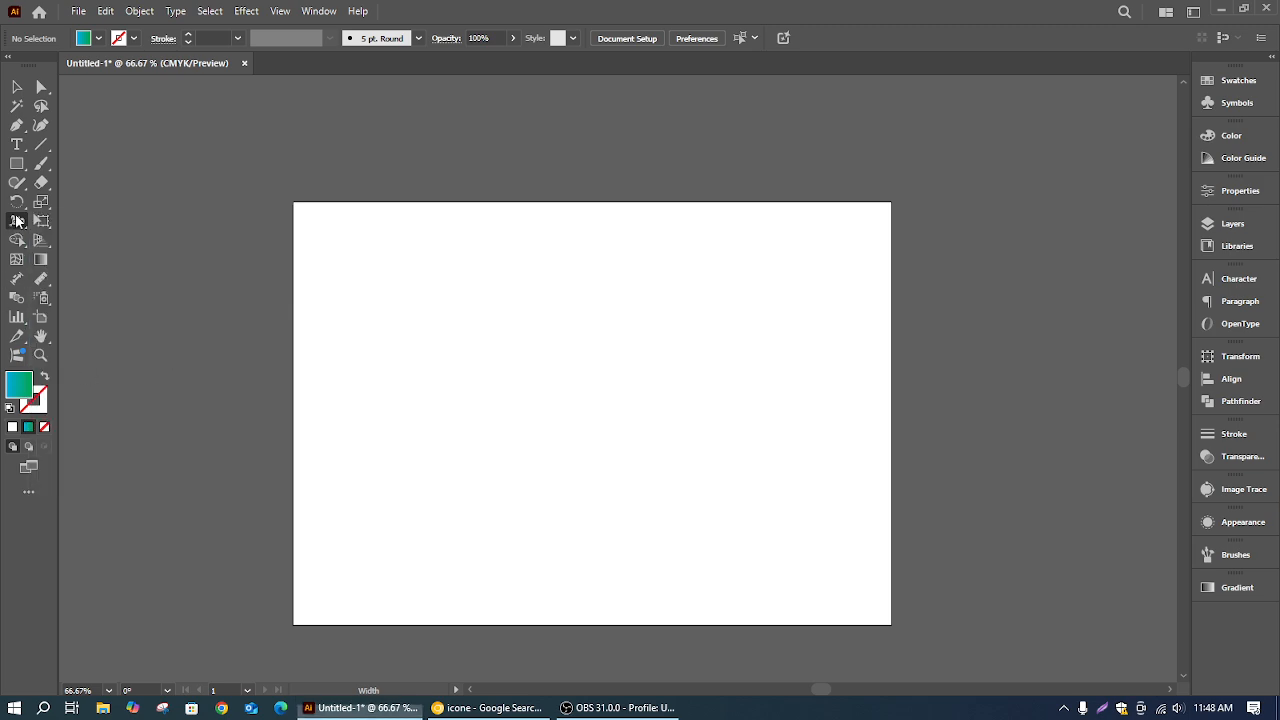
click(49, 217)
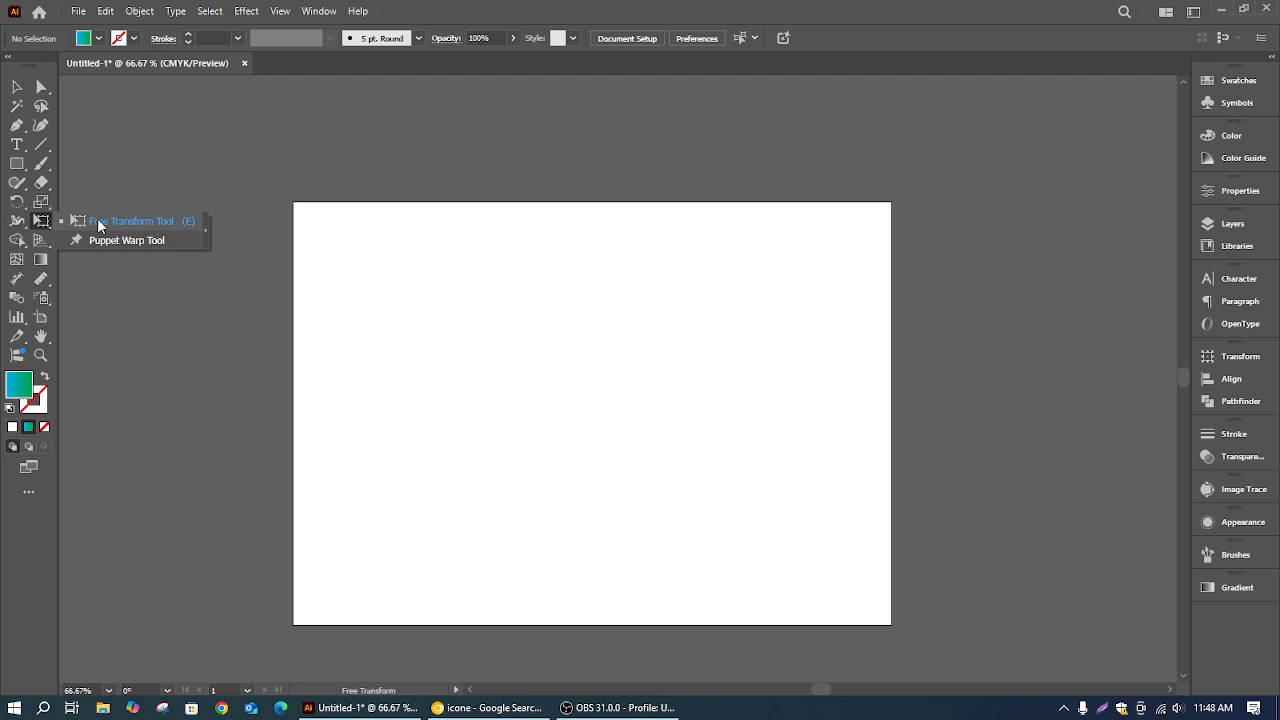
click(16, 163)
drag(549, 374, 620, 441)
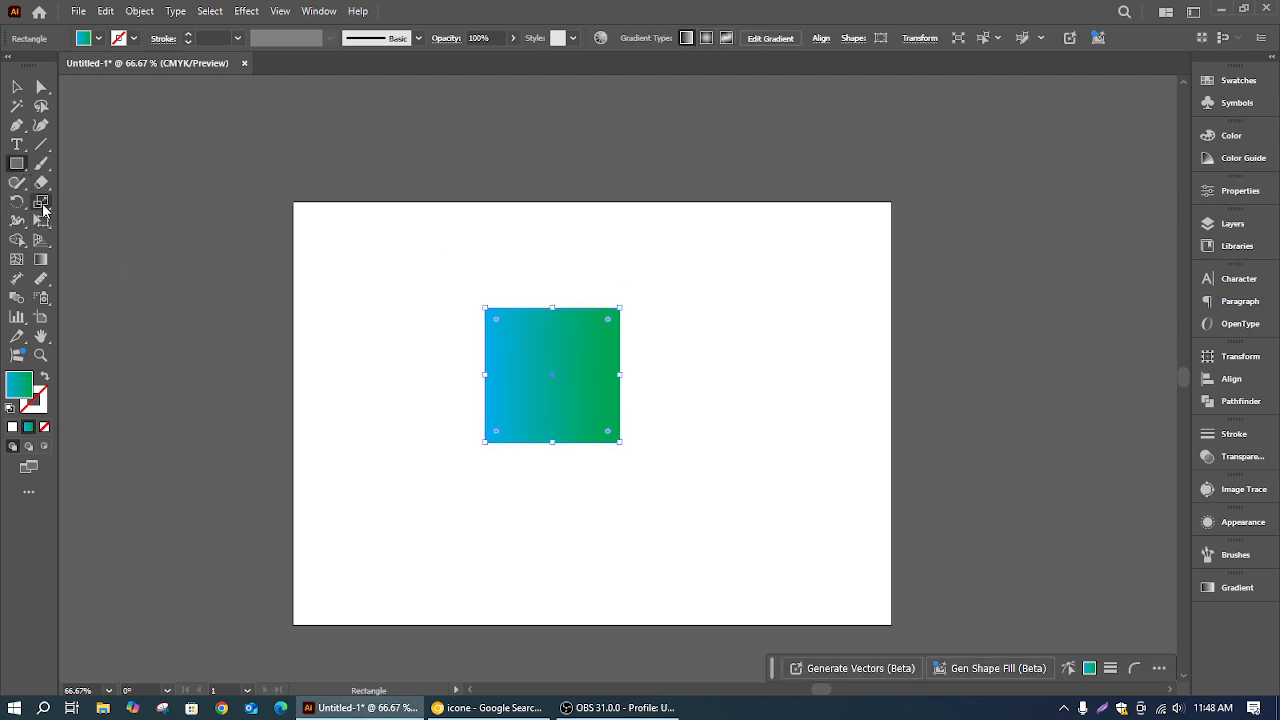
click(41, 221)
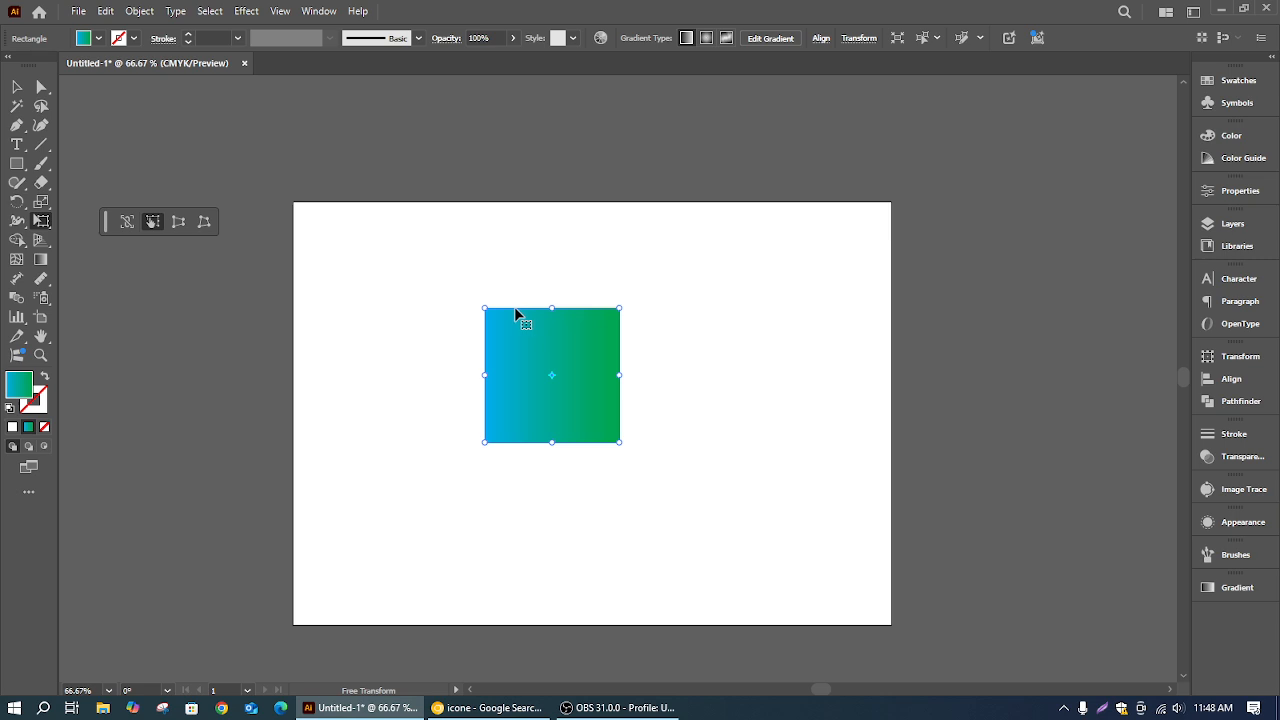
drag(520, 305, 553, 329)
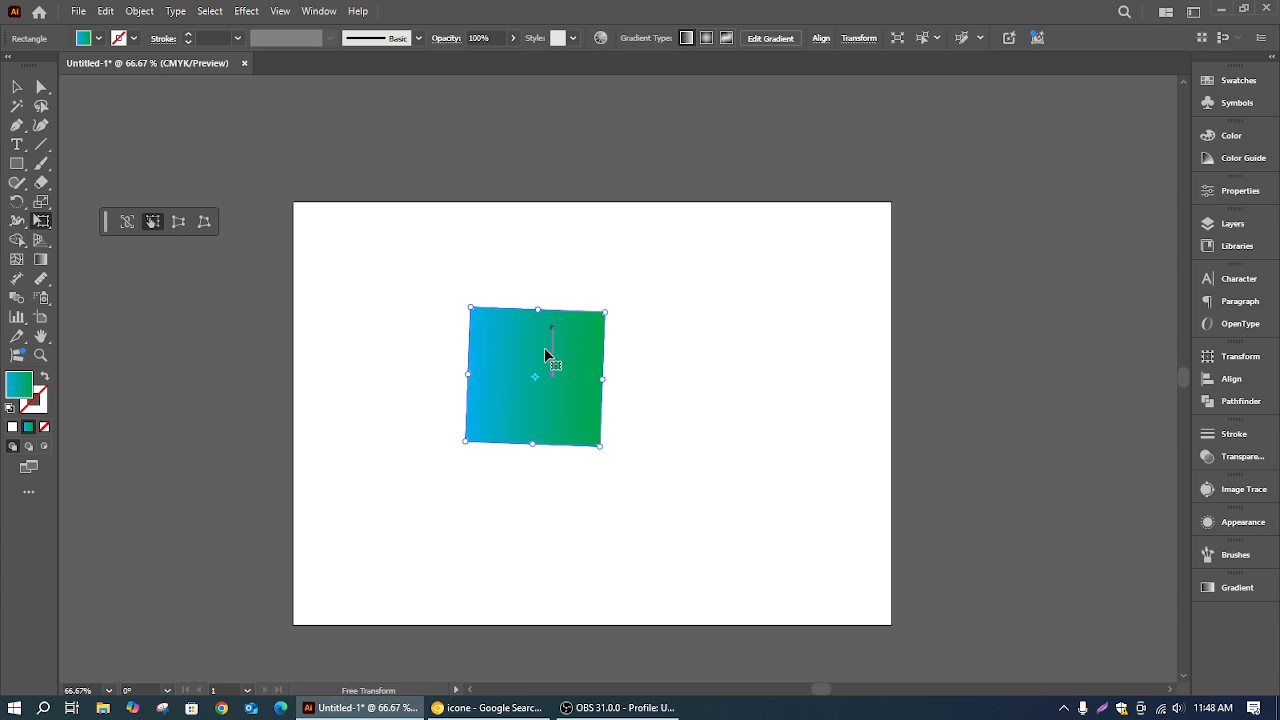
Apply Perspective Distort to the gradient square, slightly shortening its right and left sides
click(178, 221)
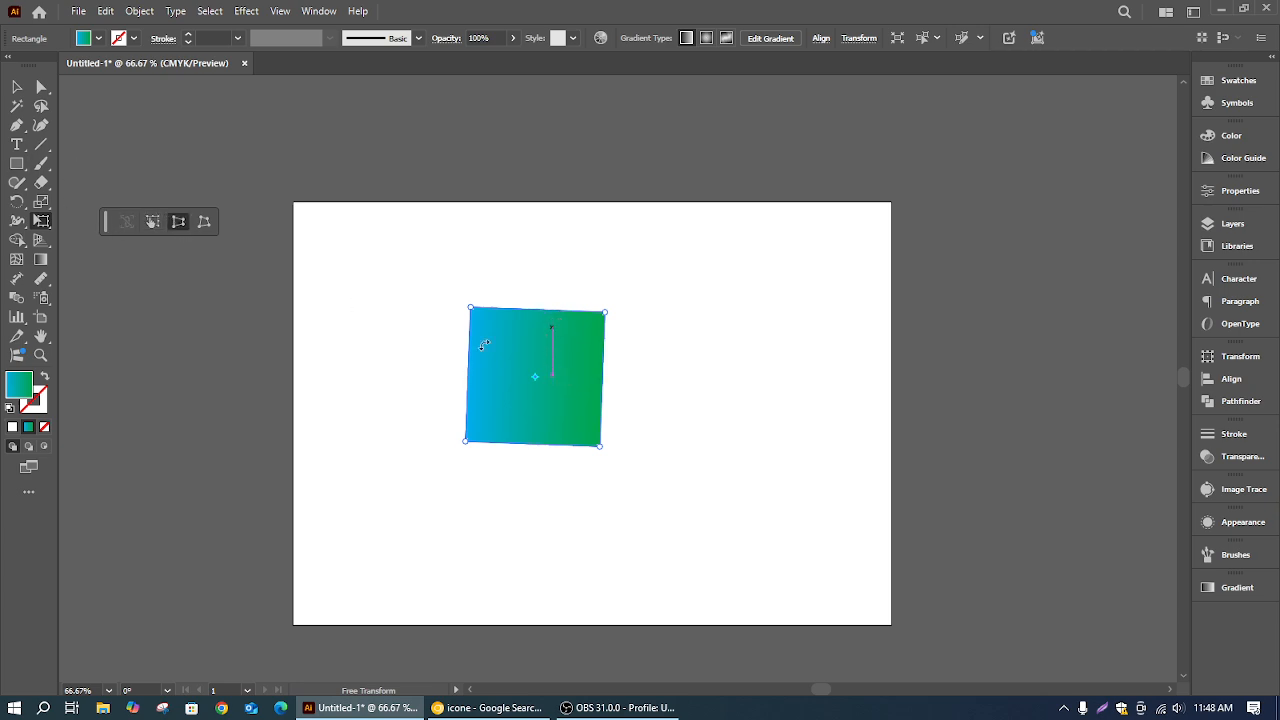
mouse_move(606, 316)
mouse_down()
mouse_move(609, 338)
mouse_move(607, 320)
mouse_up()
mouse_move(470, 308)
mouse_down()
mouse_move(466, 350)
mouse_move(470, 316)
mouse_up()
Free-distort the gradient shape by pulling its upper-right corner inward, reduce its height with Free Transform, and select it
click(203, 222)
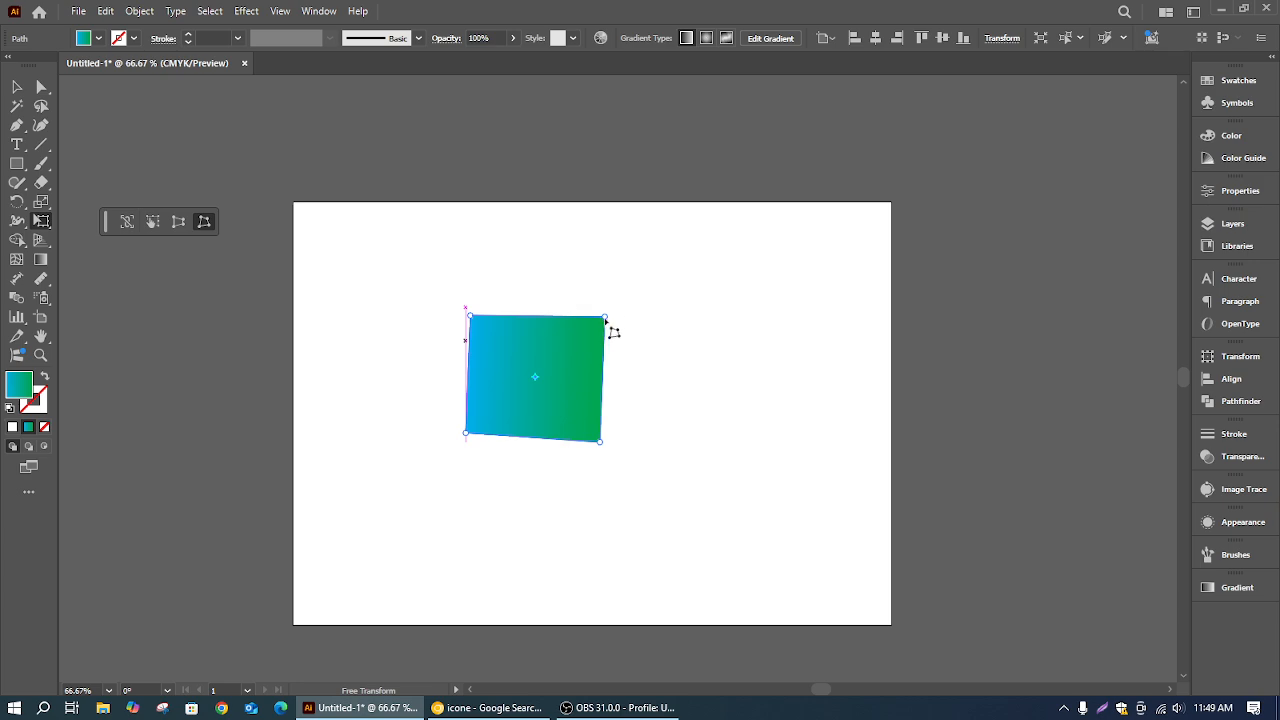
drag(606, 317, 578, 328)
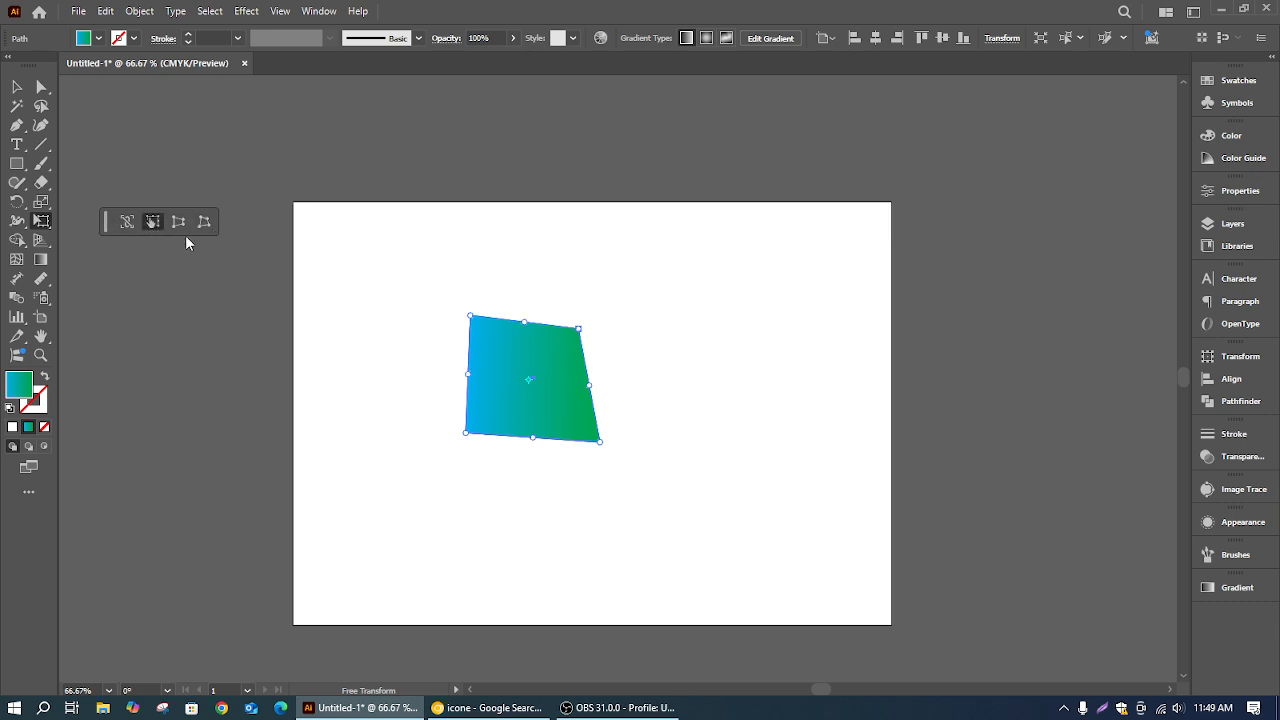
drag(466, 433, 467, 353)
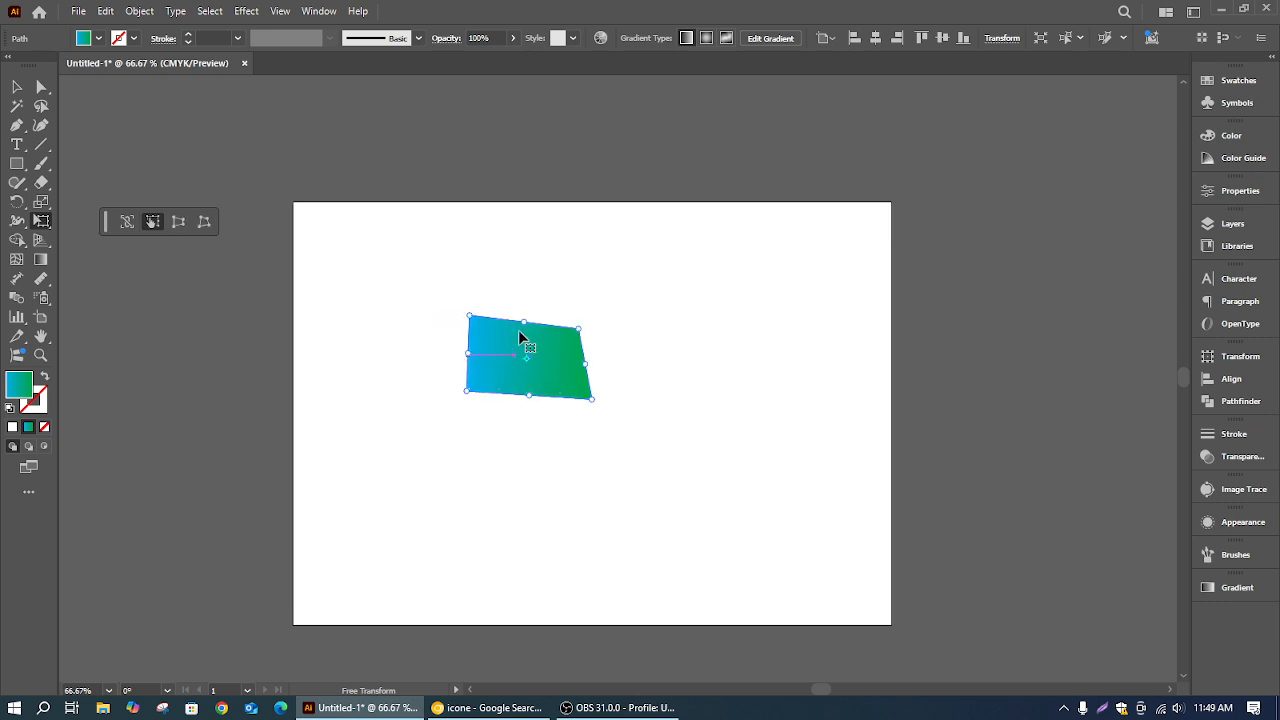
drag(524, 322, 522, 325)
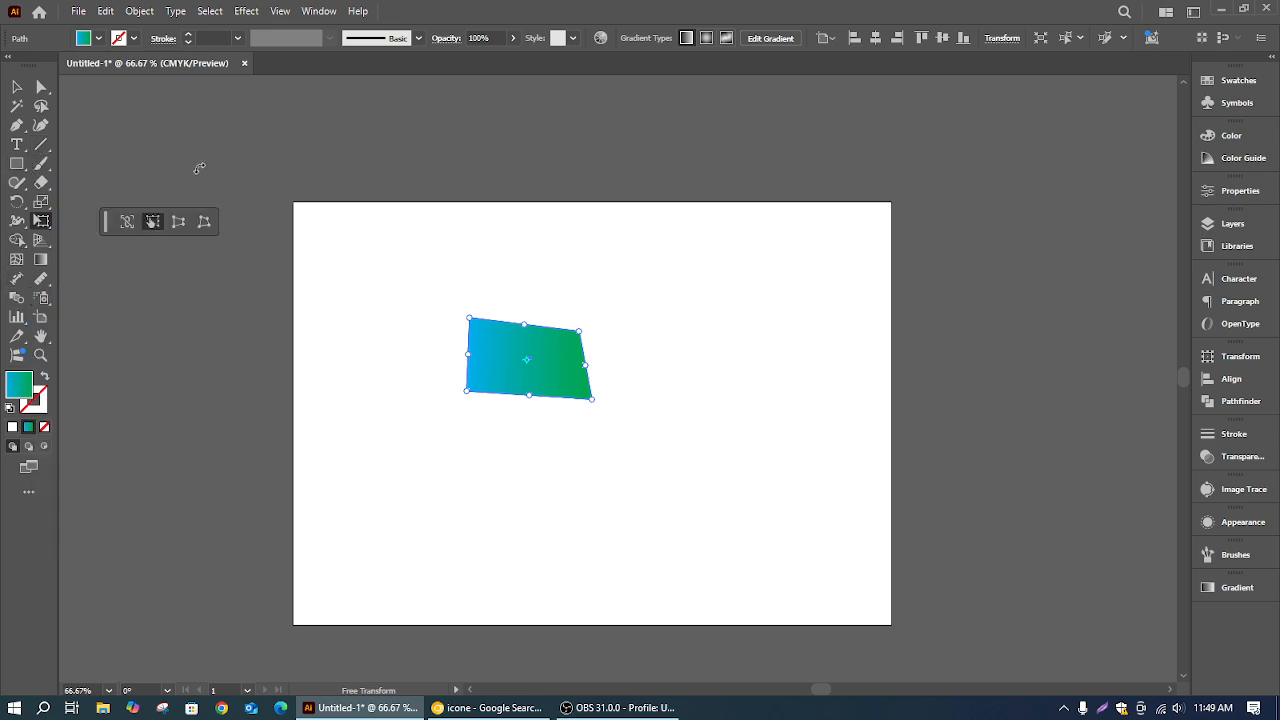
click(16, 87)
drag(413, 253, 659, 507)
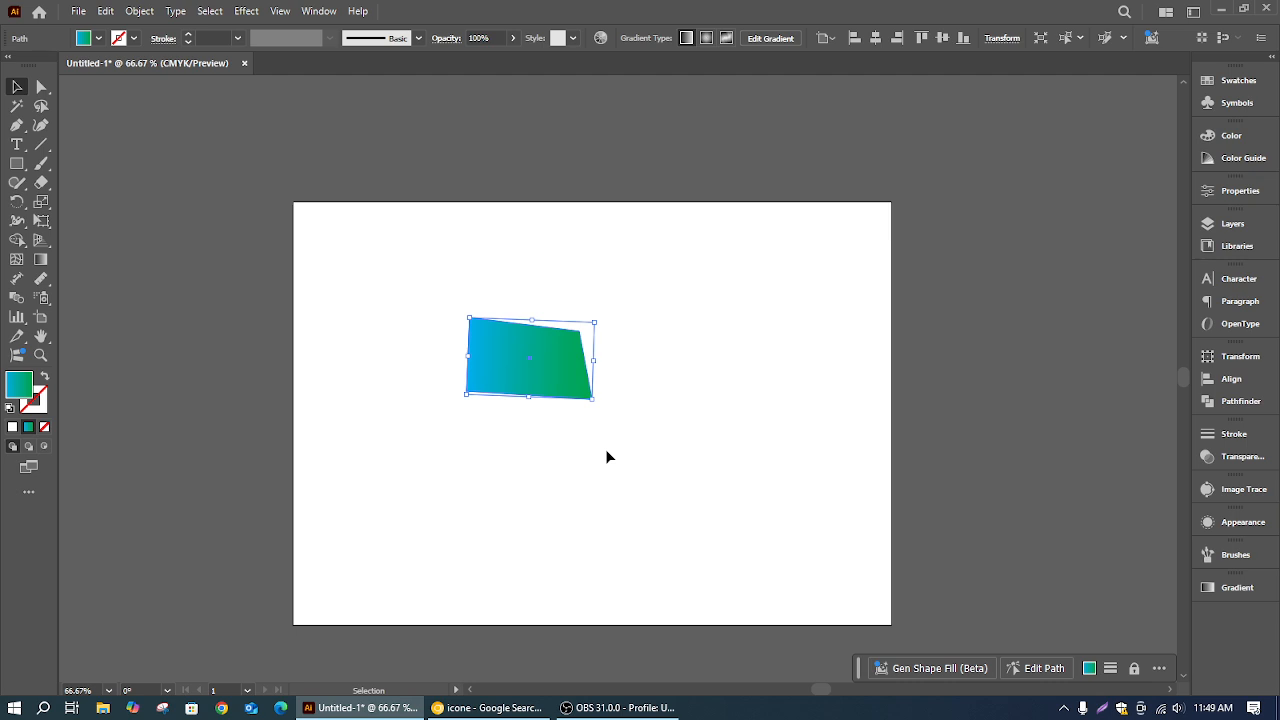
Switch to Chrome and run an image search for "blending design"
click(488, 707)
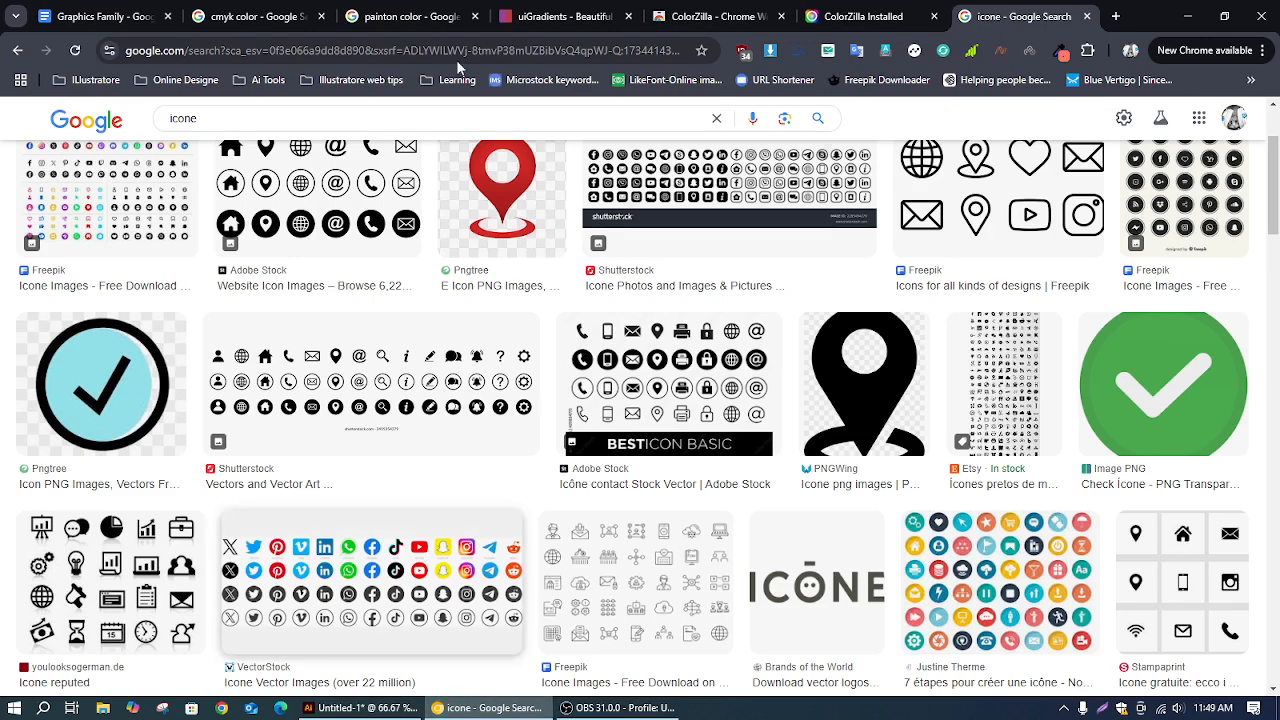
click(510, 55)
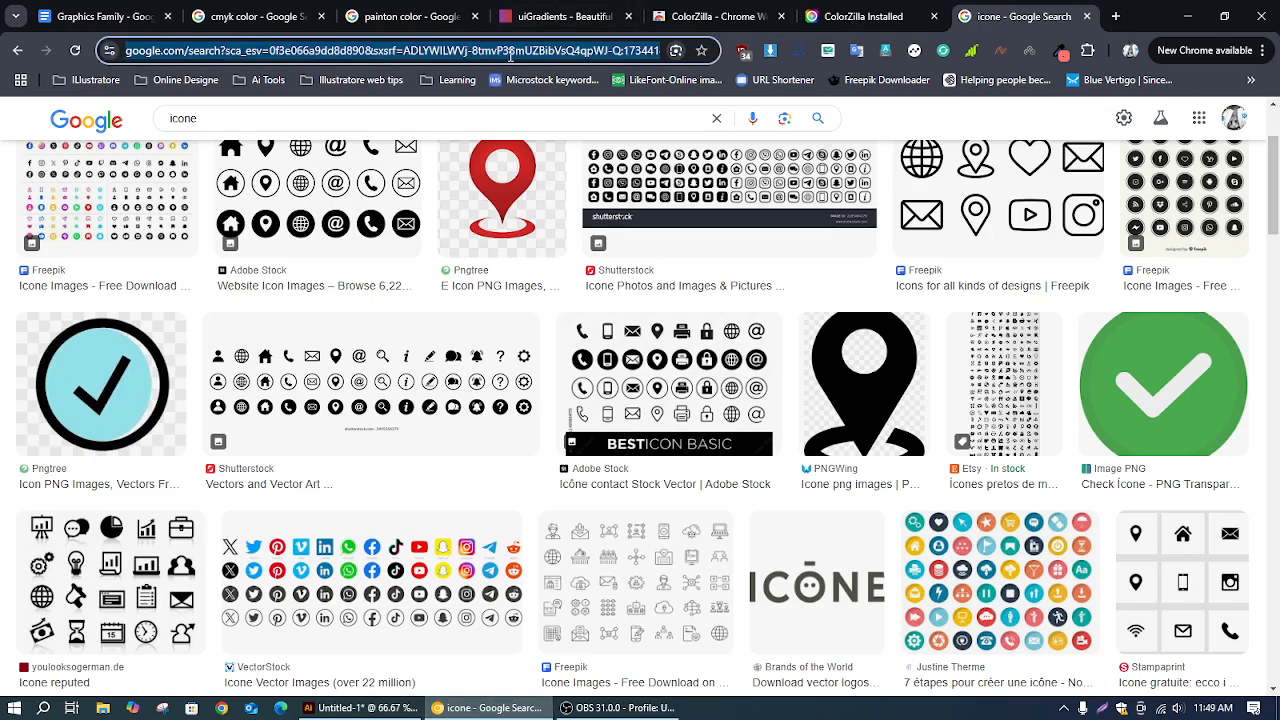
text(blen)
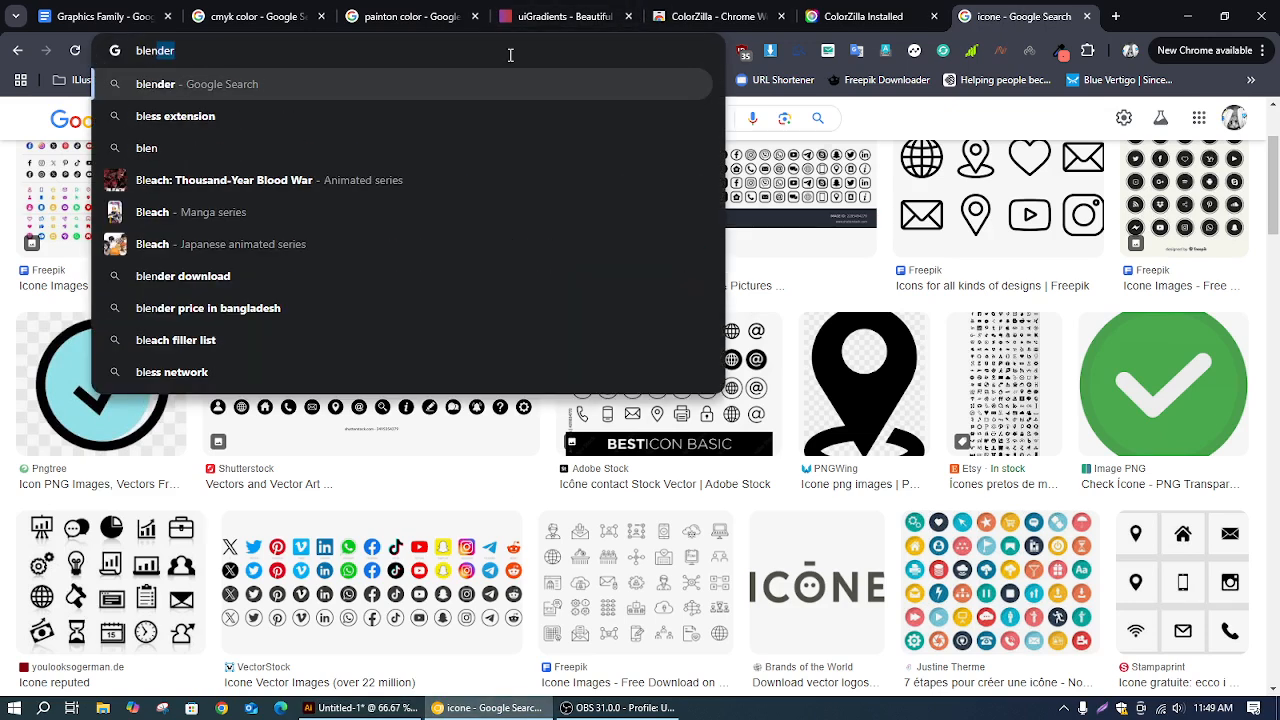
text(ding)
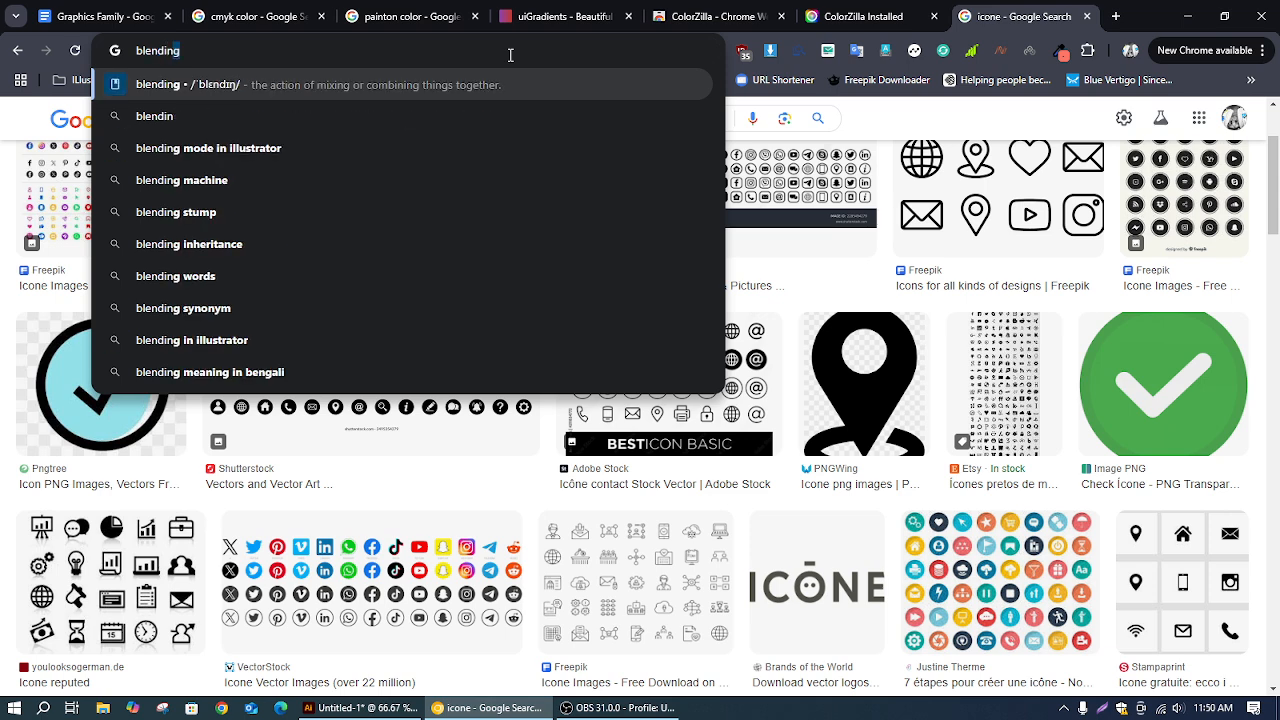
text( design)
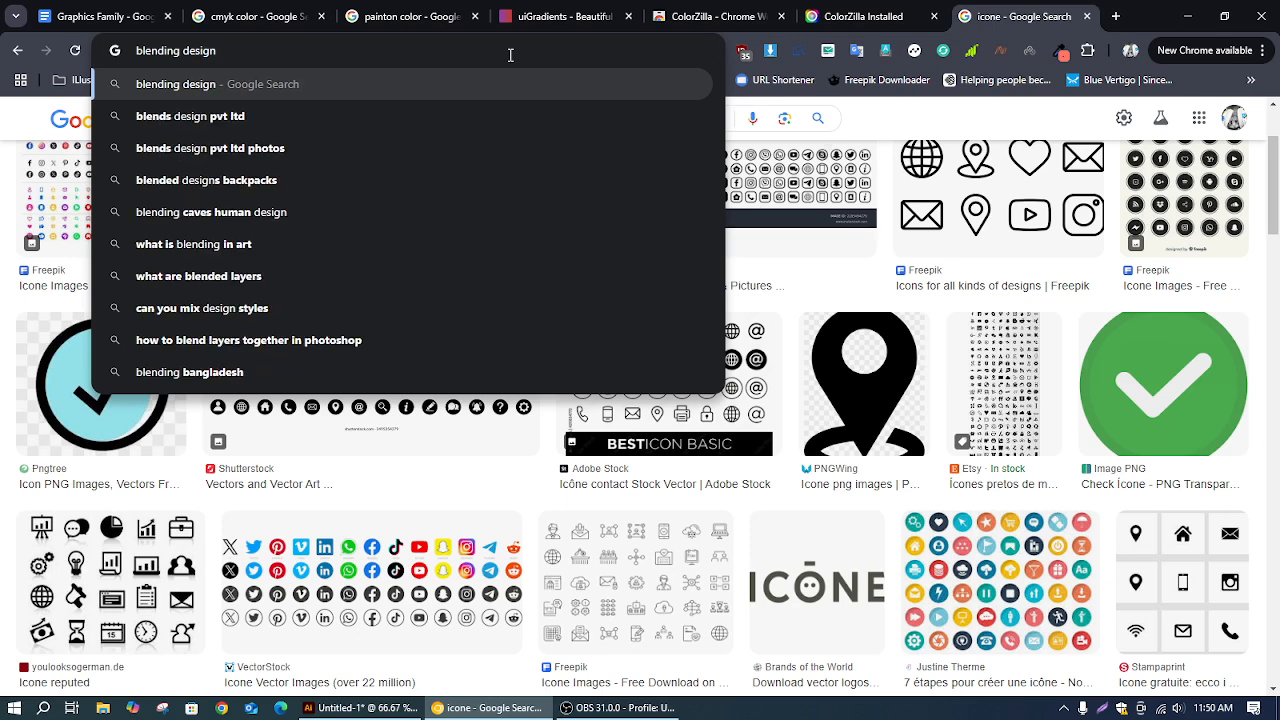
key(Return)
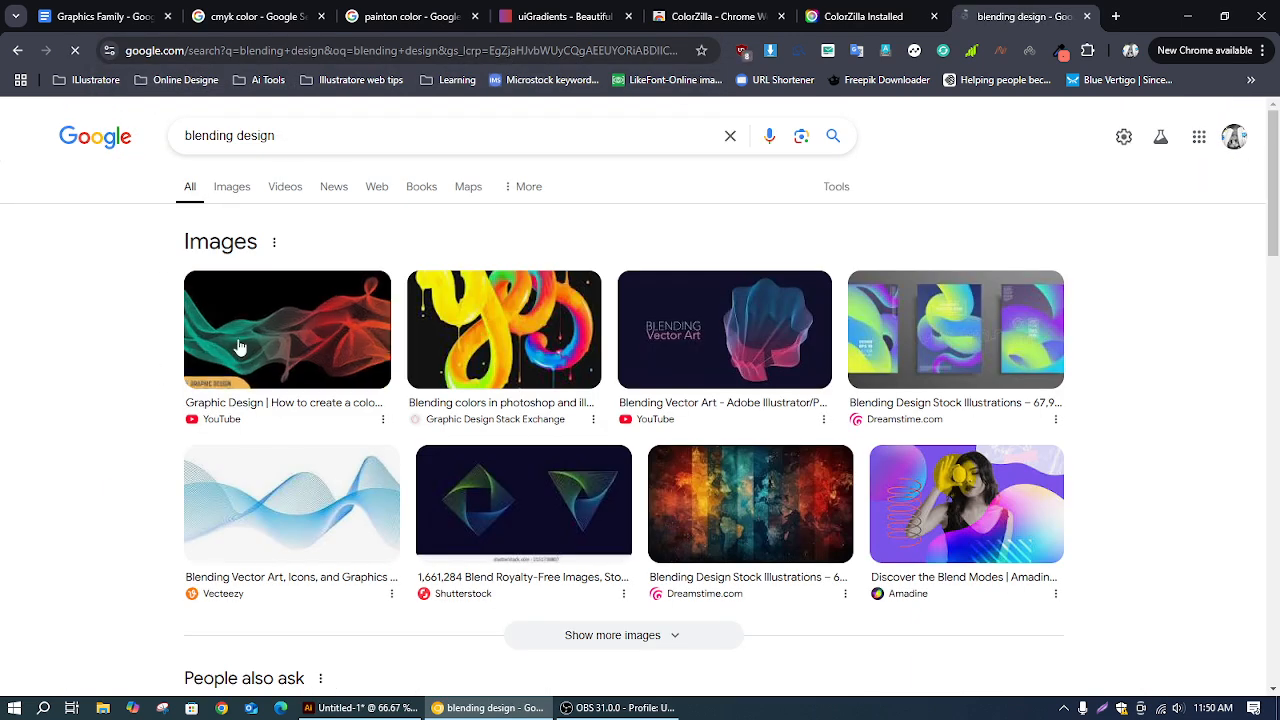
click(244, 192)
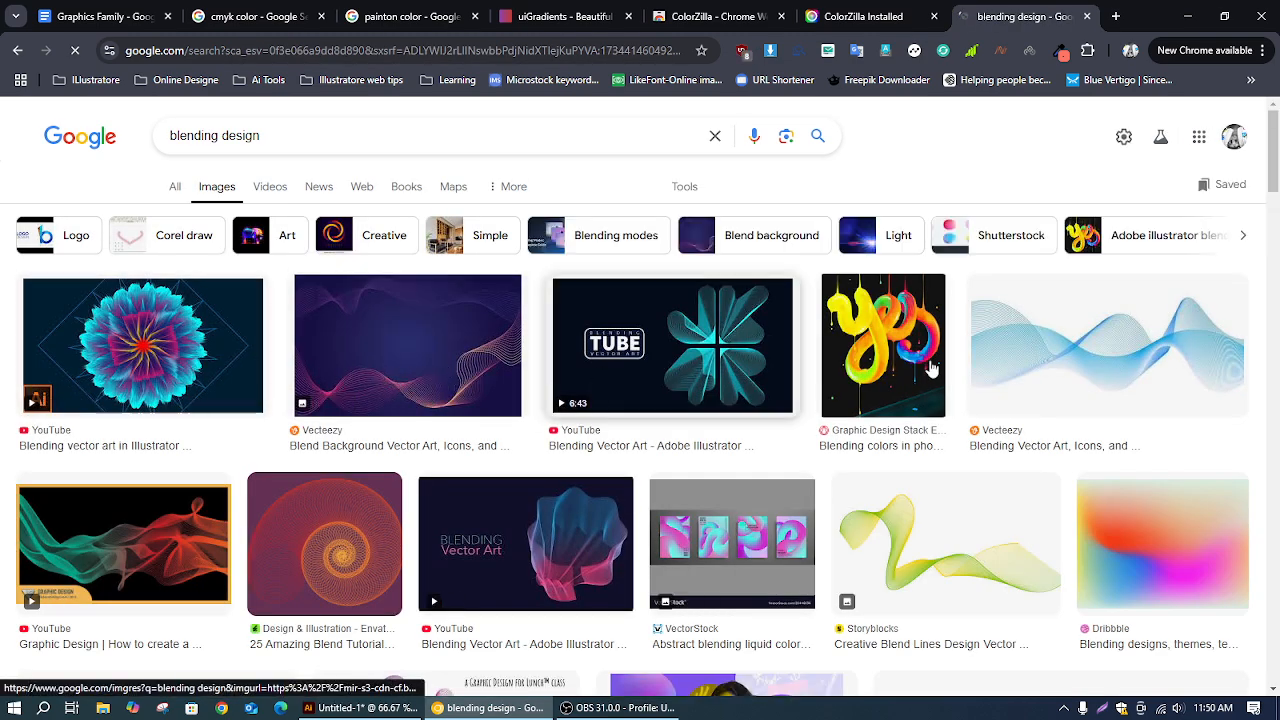
Preview the purple blend background and the blue, pink and red wavy-line blend images, and examine the related designs
click(323, 375)
scroll(716, 444, down, 3)
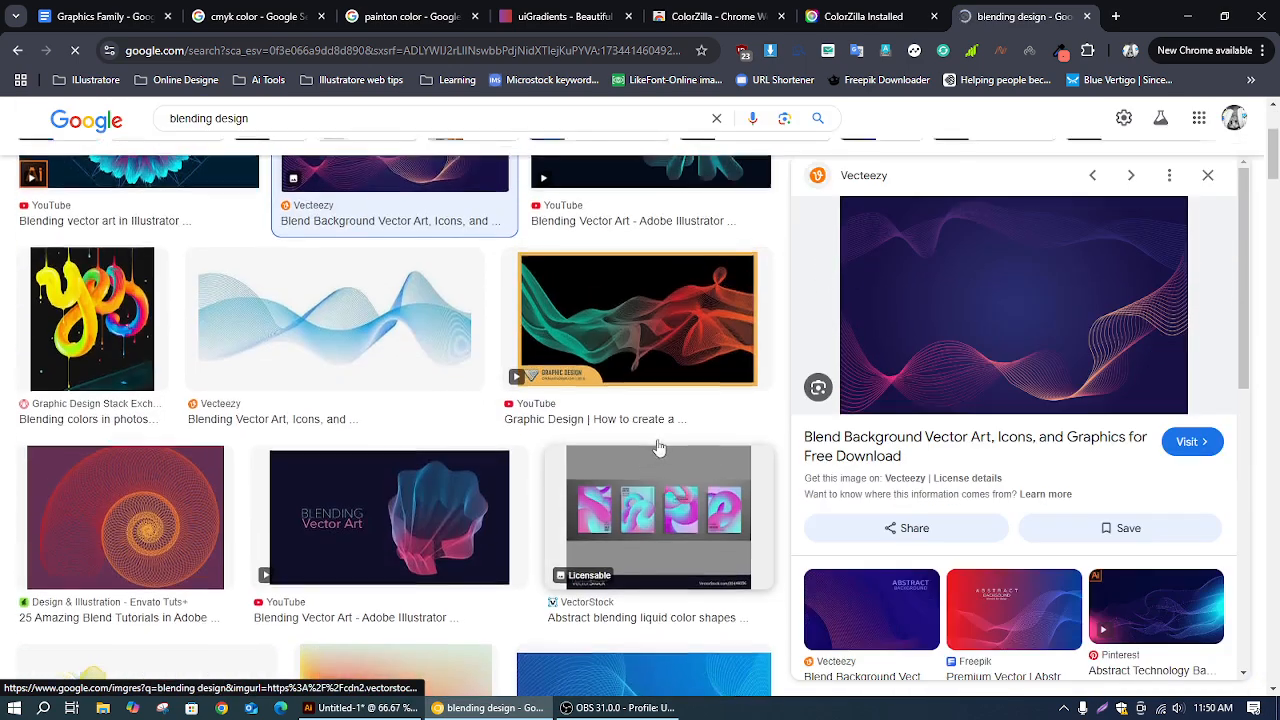
scroll(1090, 415, up, 2)
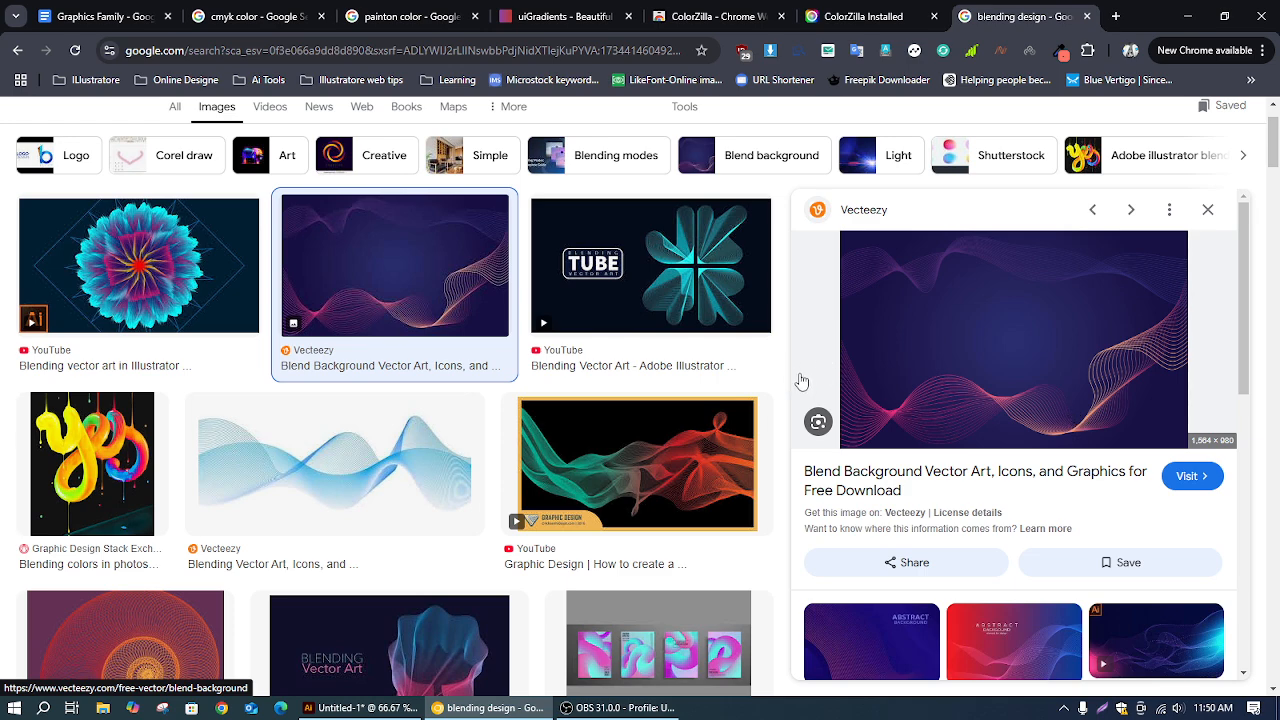
scroll(906, 434, down, 2)
scroll(910, 447, down, 2)
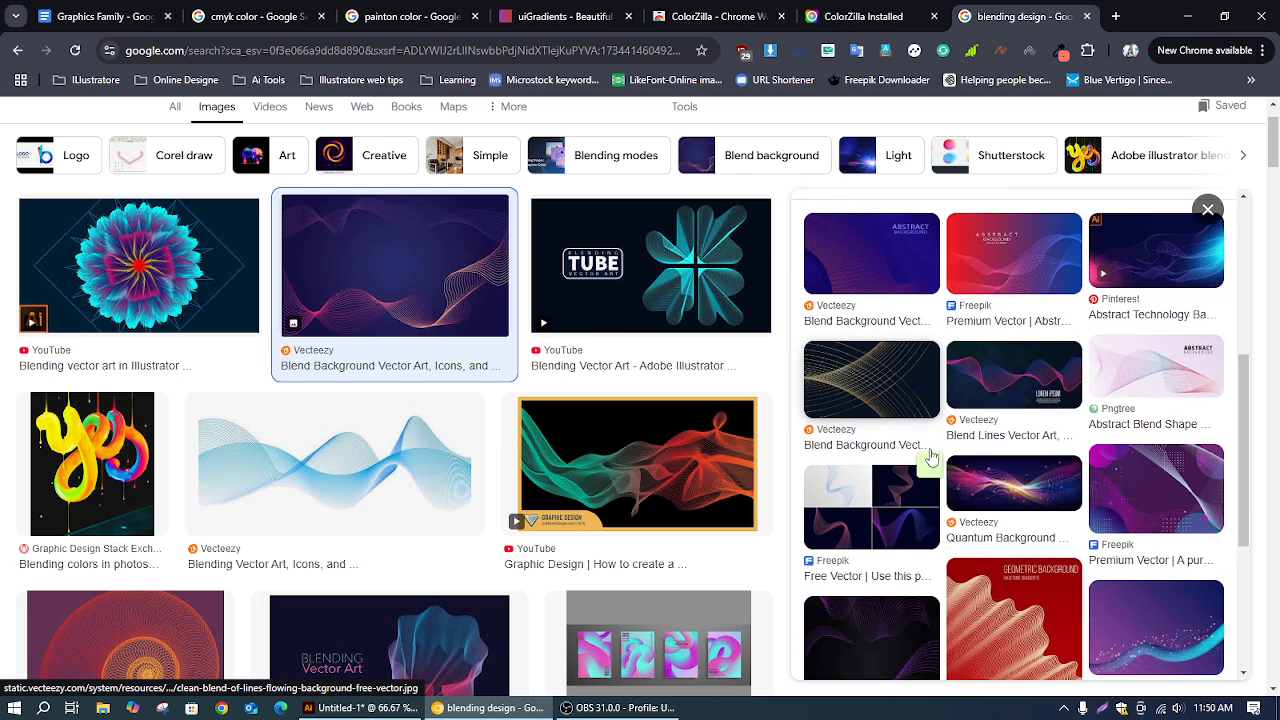
click(362, 481)
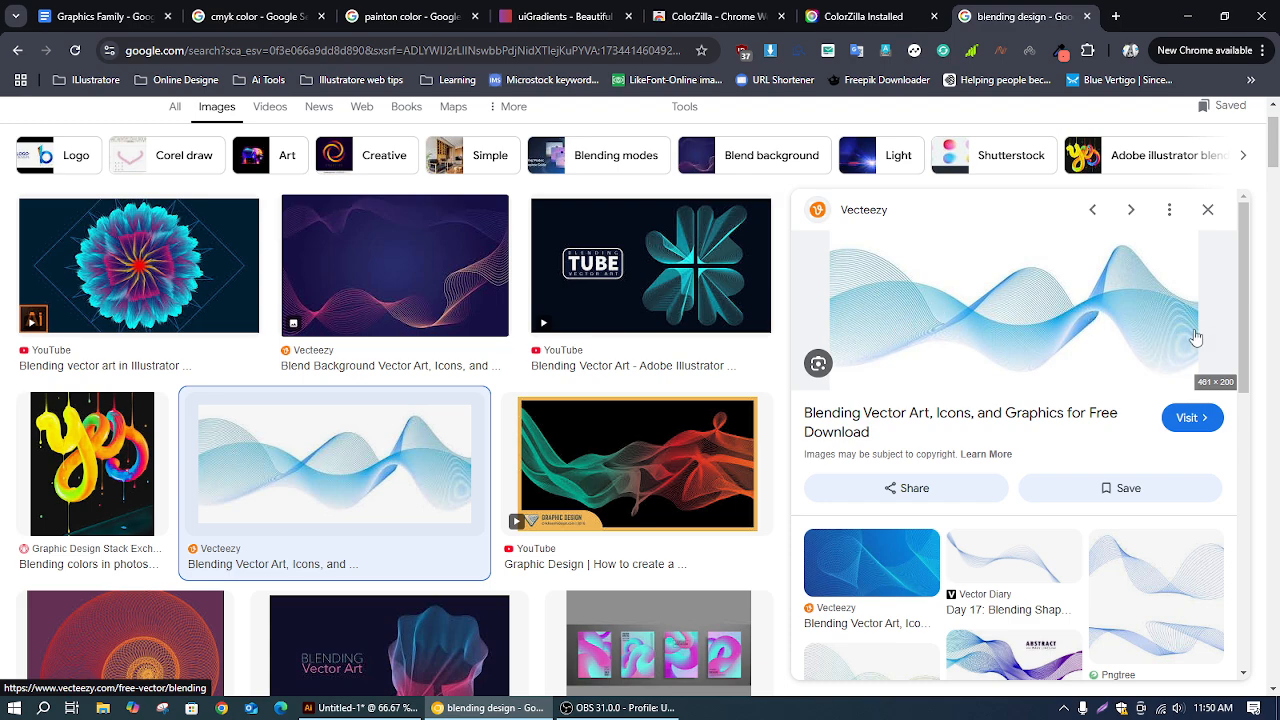
scroll(971, 380, down, 3)
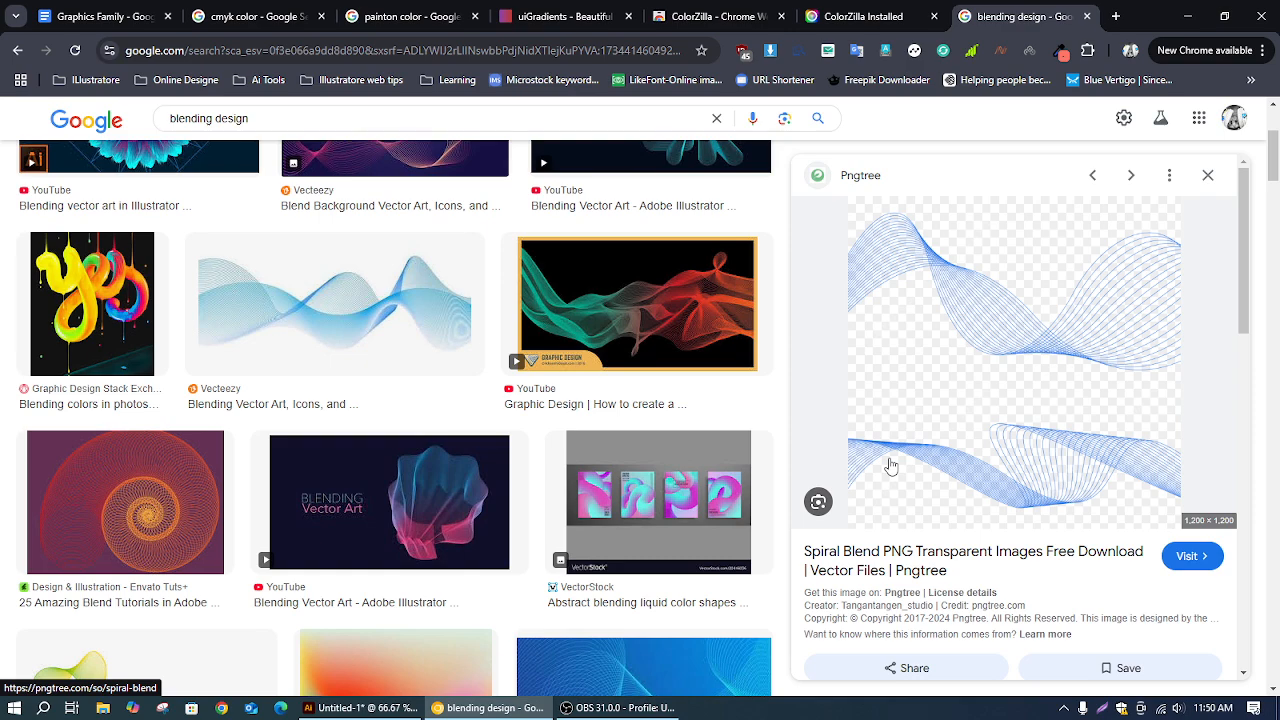
scroll(894, 465, down, 5)
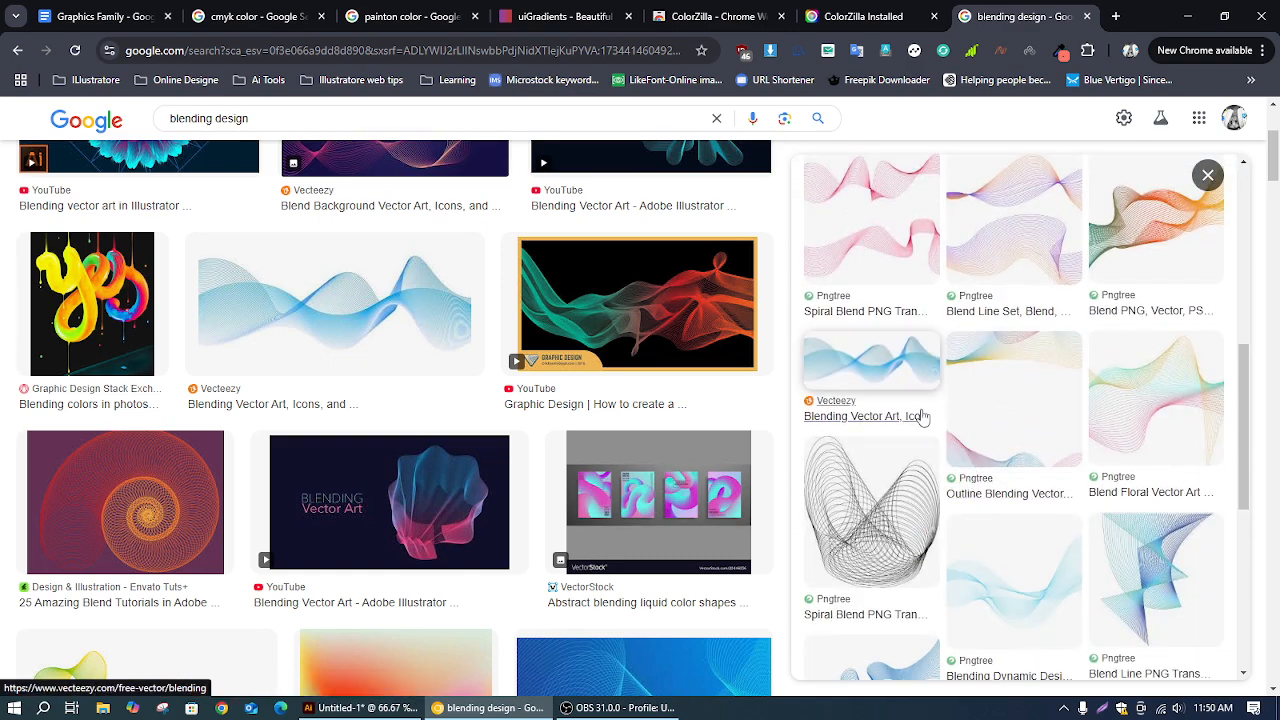
click(876, 253)
scroll(1045, 470, down, 3)
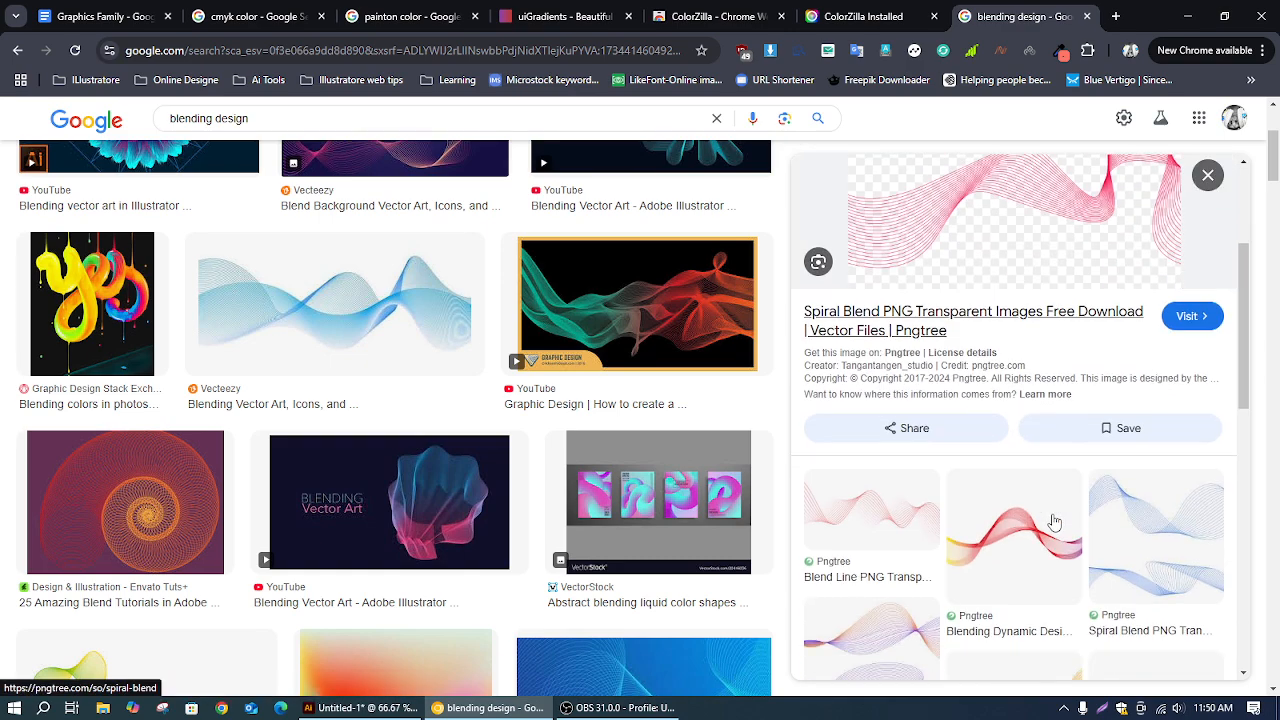
click(1058, 519)
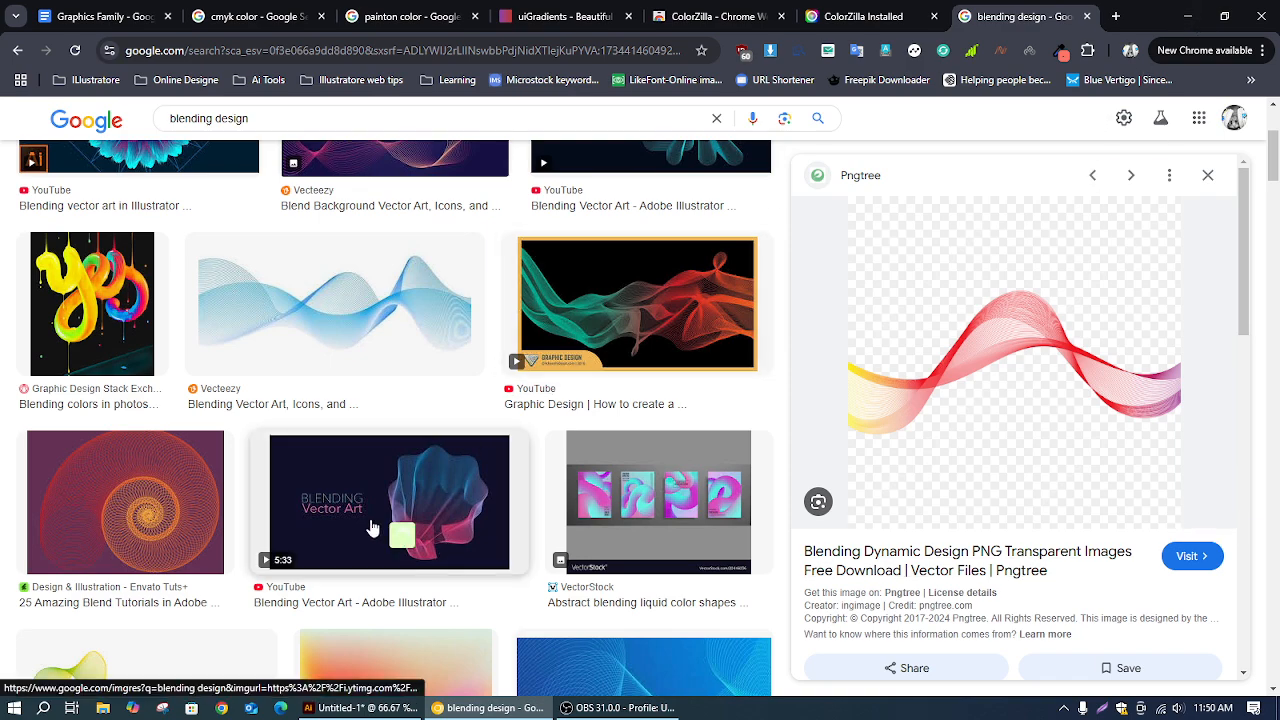
Browse further blending design examples and preview the pink-and-yellow blended flower illustration
scroll(829, 528, down, 5)
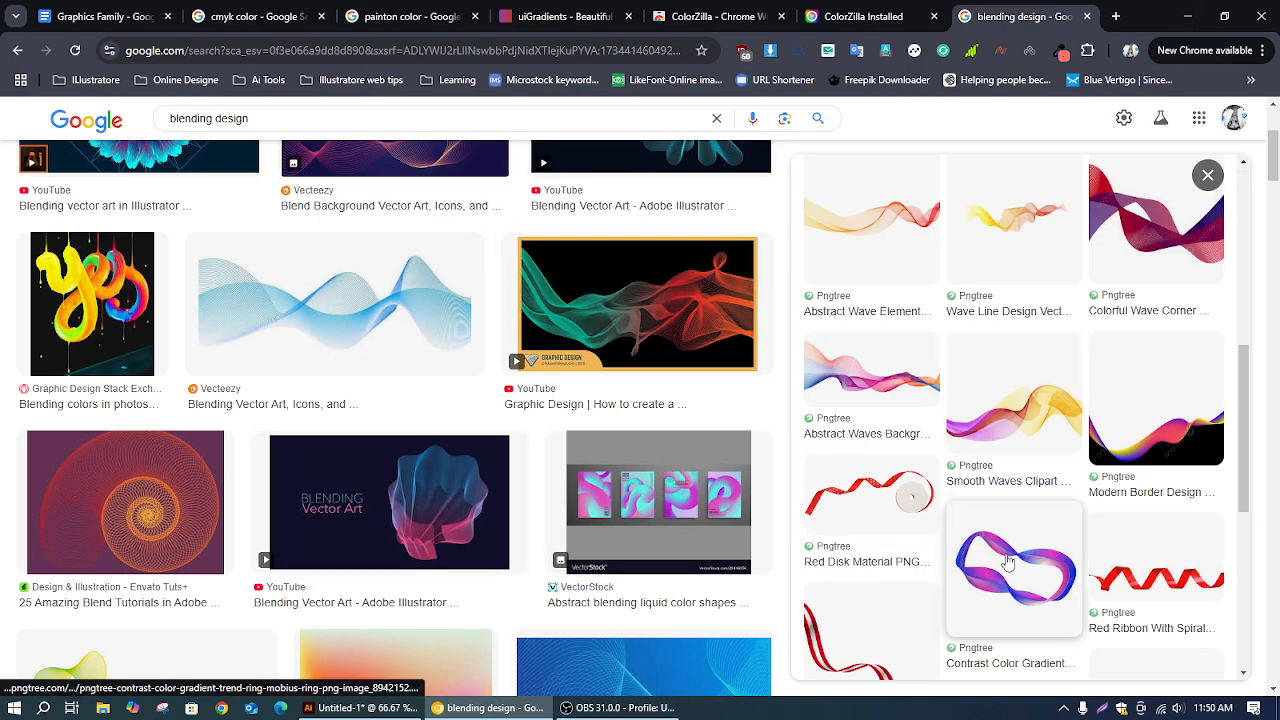
scroll(484, 496, down, 5)
scroll(484, 496, down, 4)
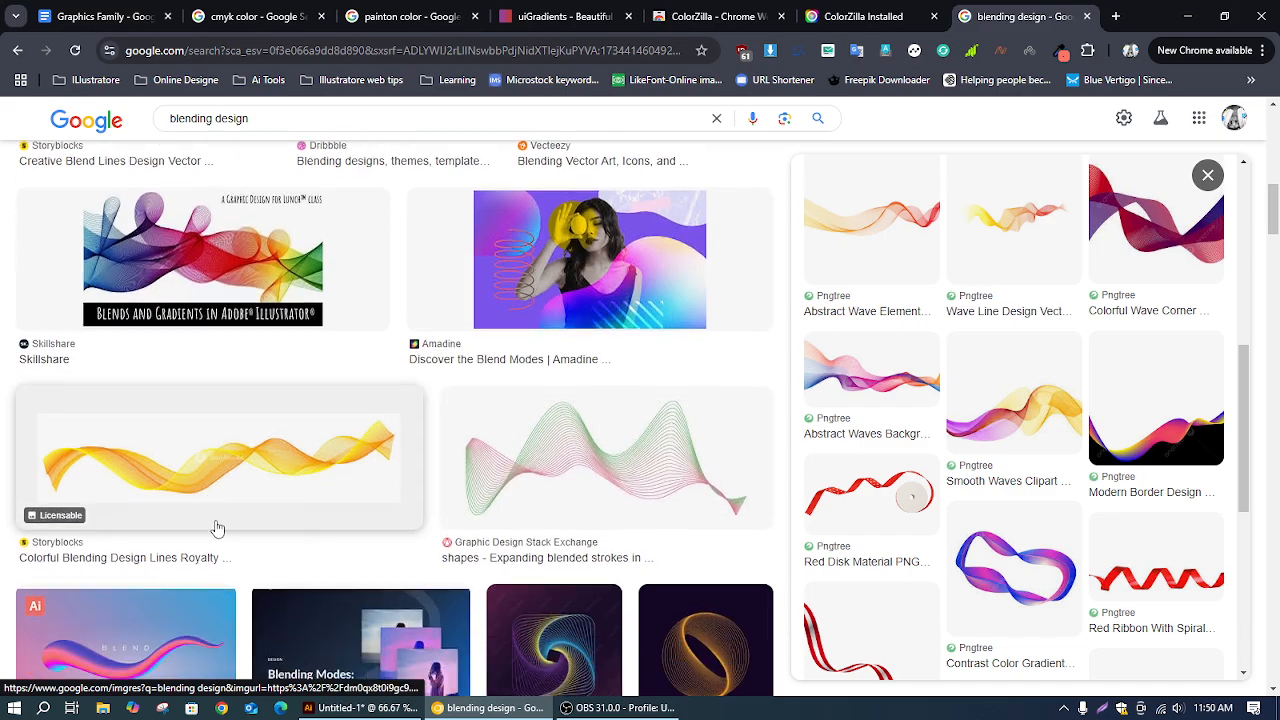
scroll(325, 527, down, 3)
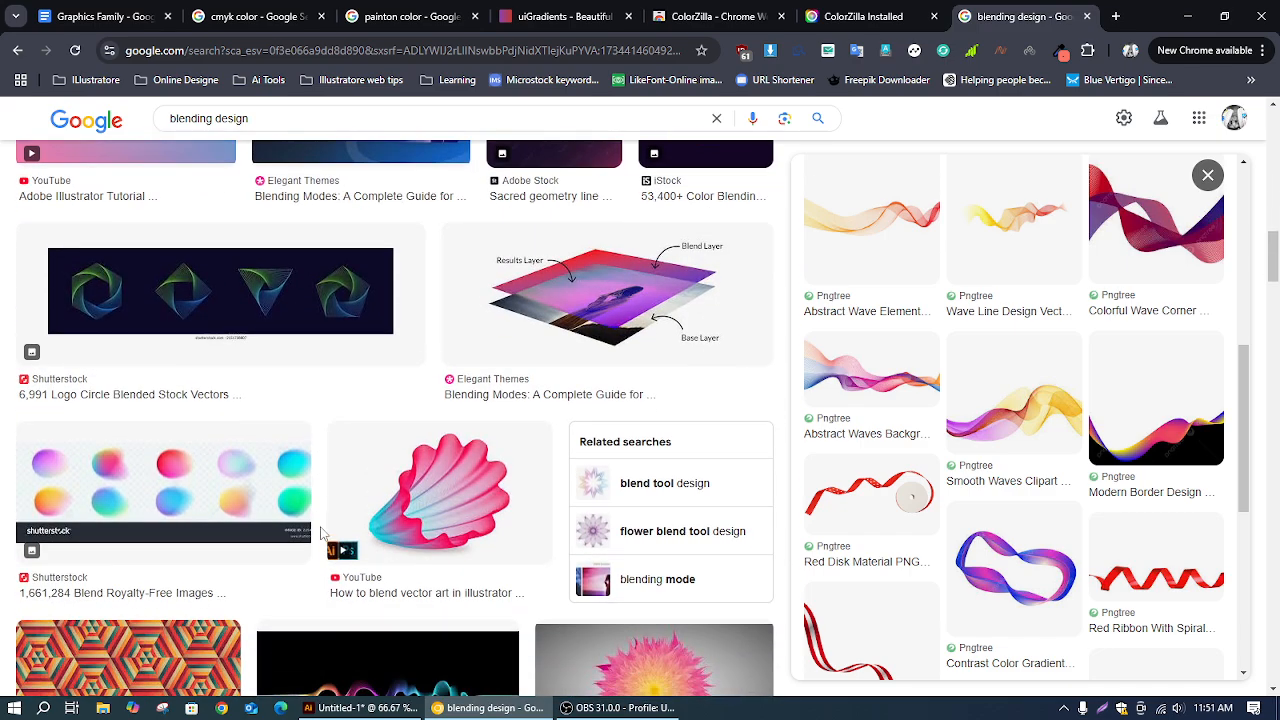
scroll(840, 622, down, 5)
scroll(655, 480, down, 3)
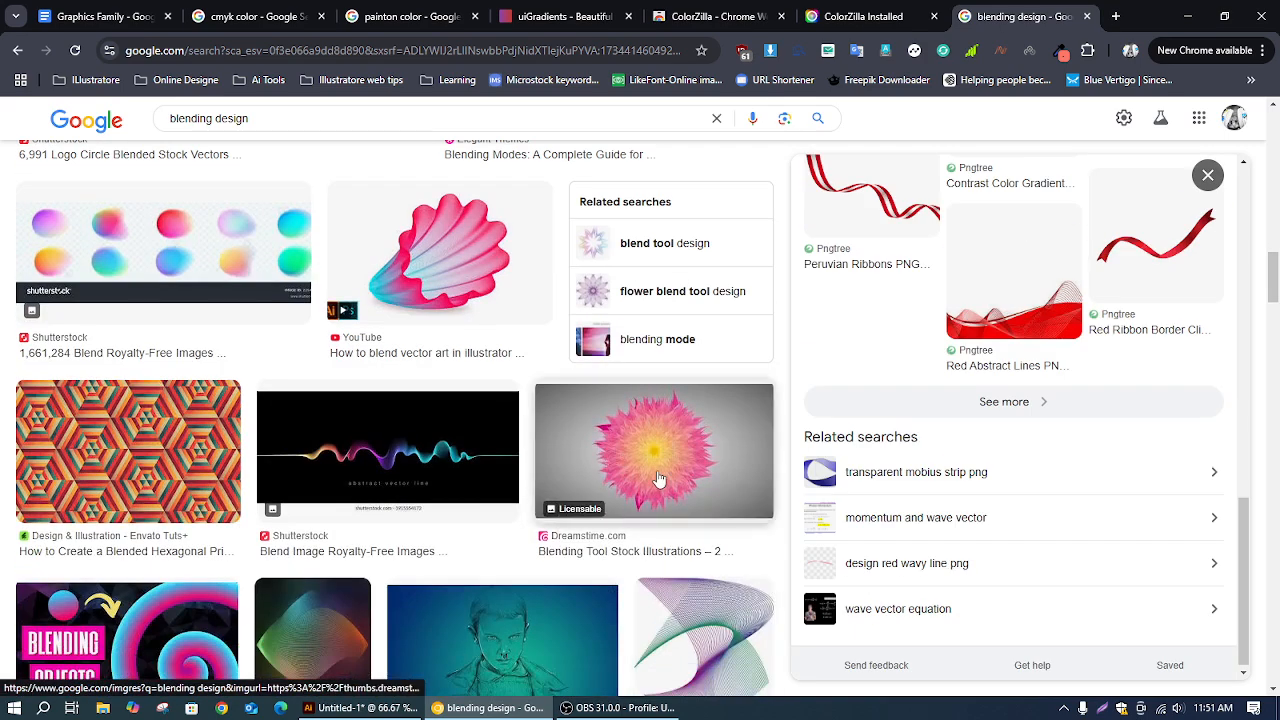
click(655, 478)
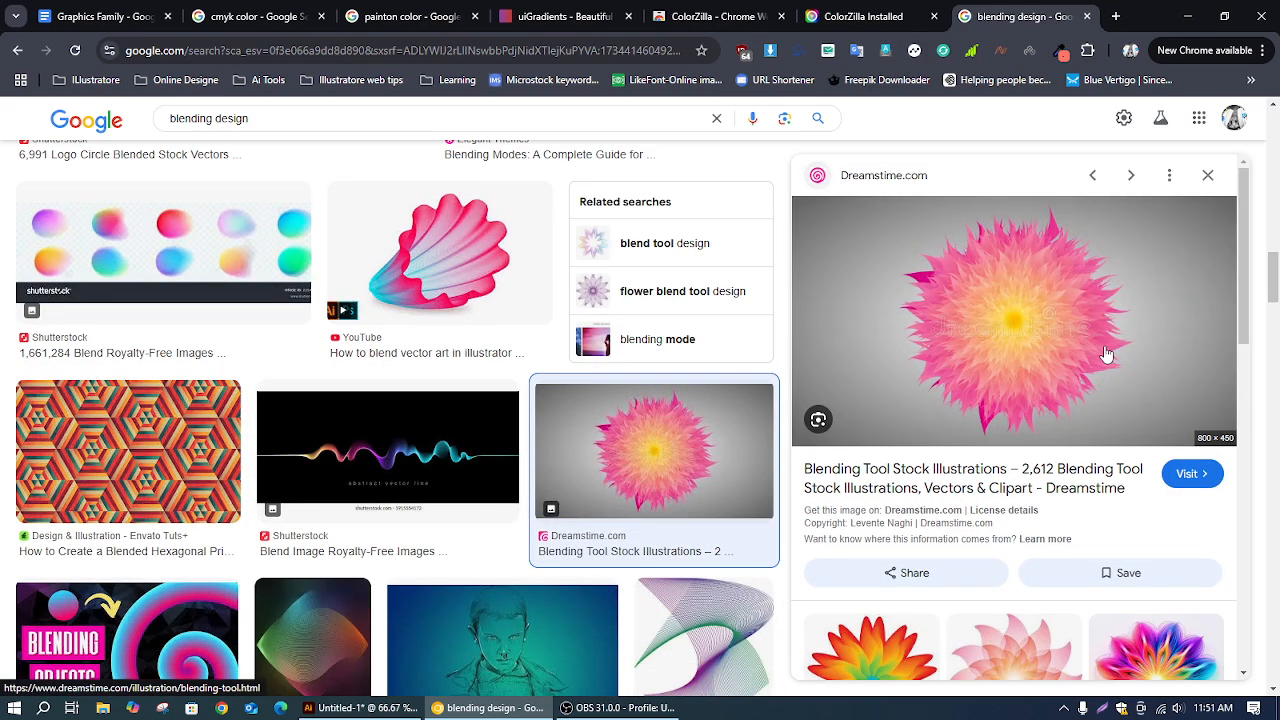
scroll(1050, 400, down, 2)
scroll(1046, 274, up, 1)
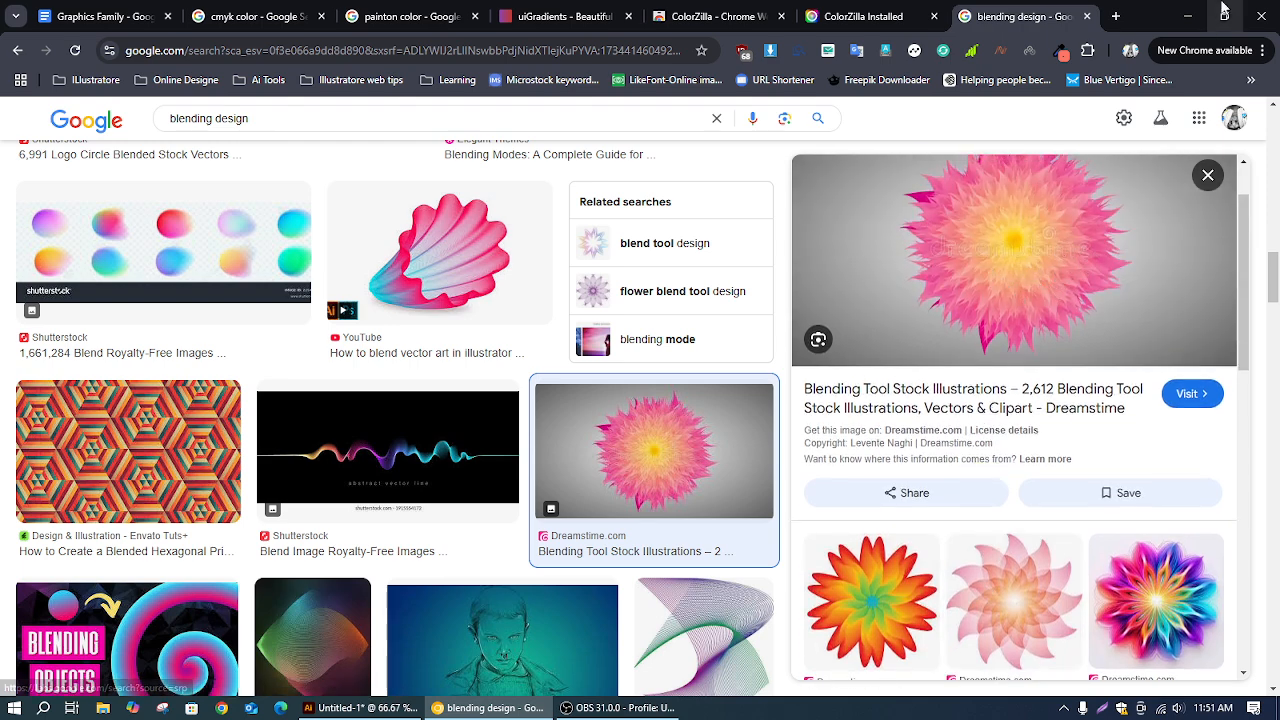
Switch to Illustrator and locate the Blend tool and the Blend commands for objects
click(1185, 20)
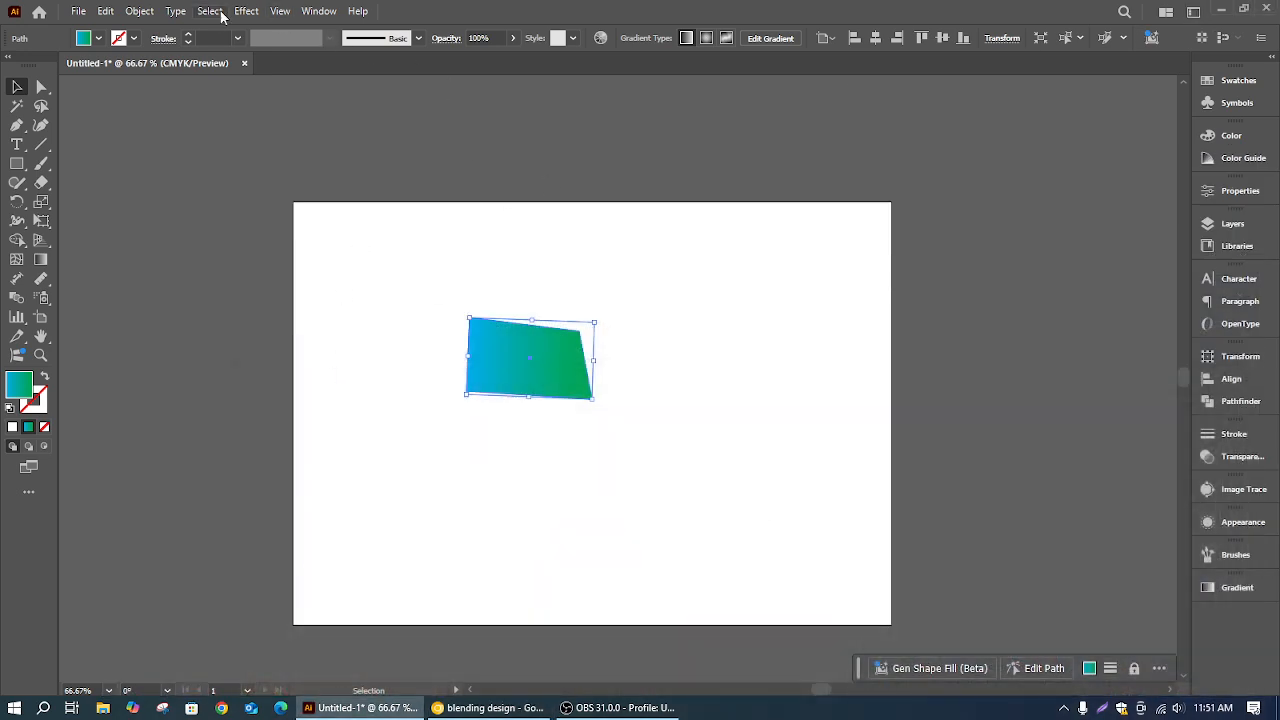
click(240, 13)
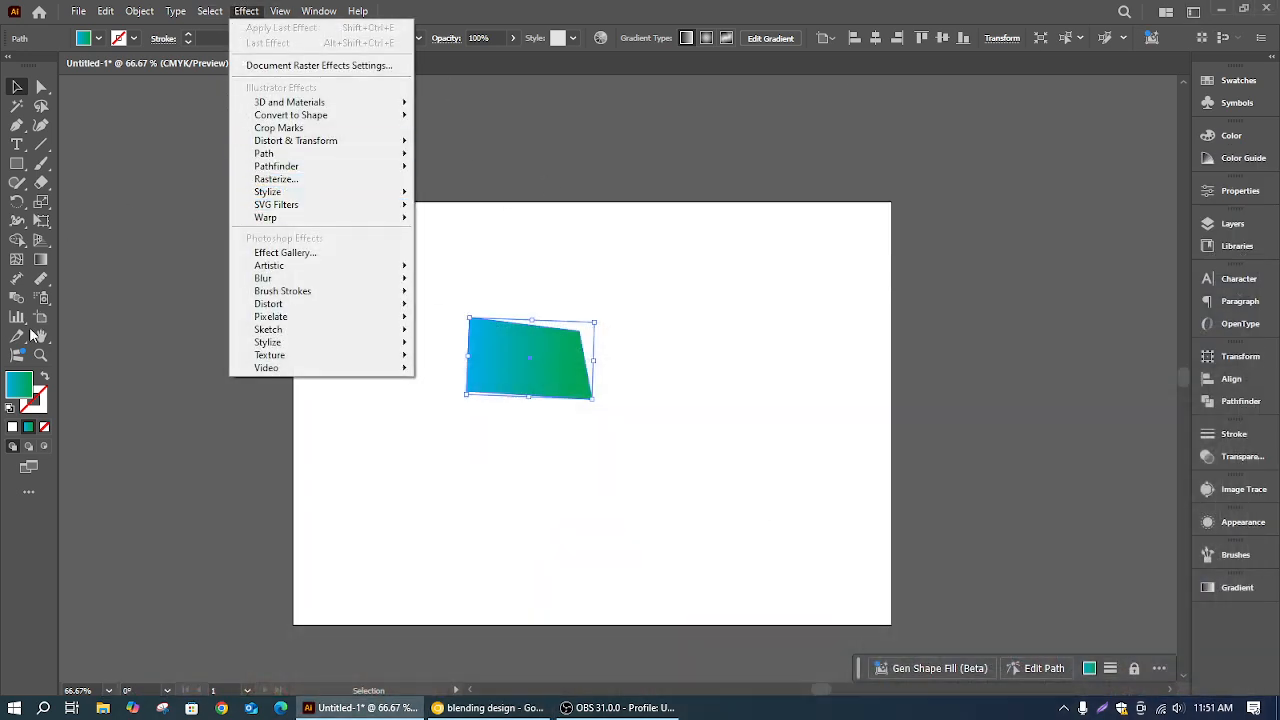
mouse_move(320, 11)
mouse_move(246, 11)
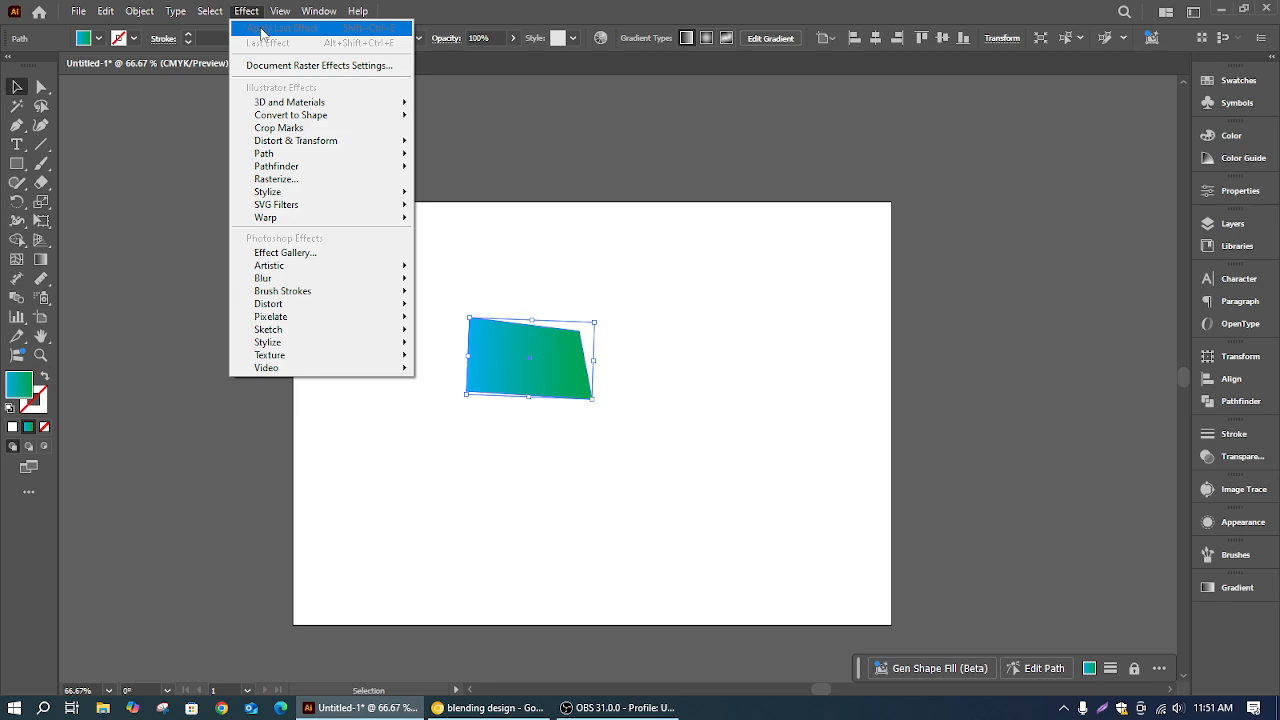
click(44, 278)
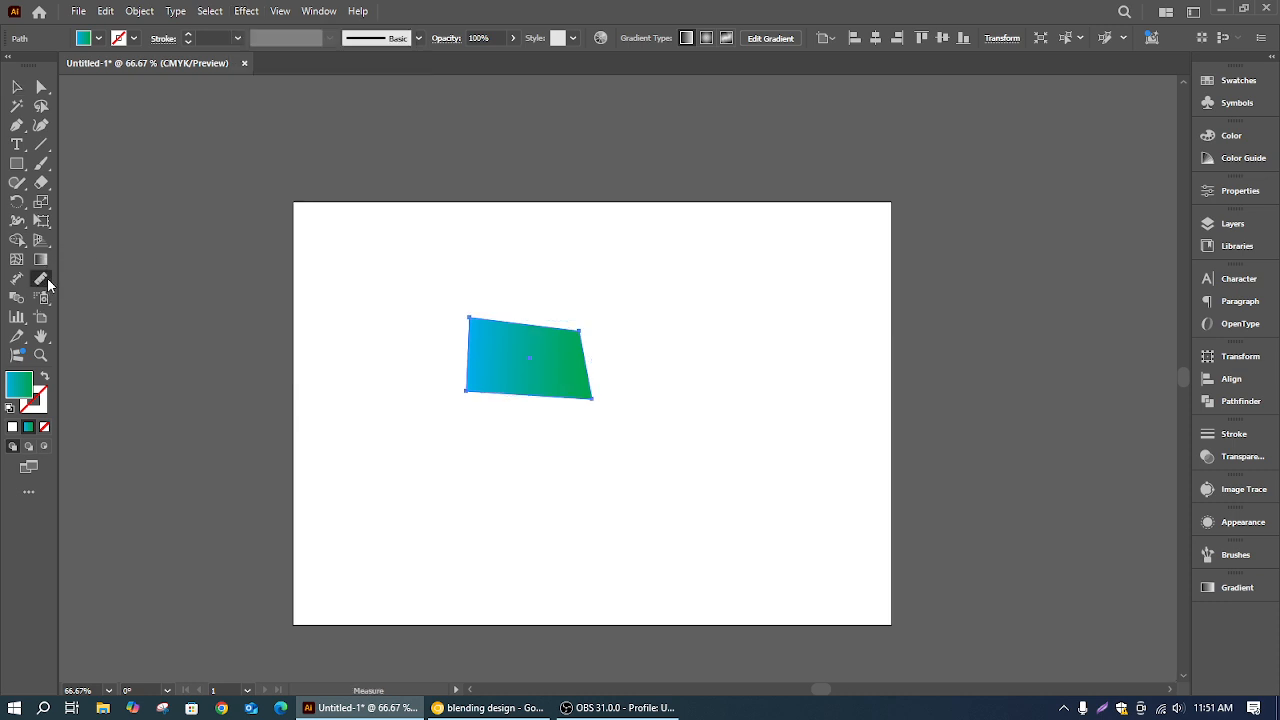
click(47, 277)
click(17, 297)
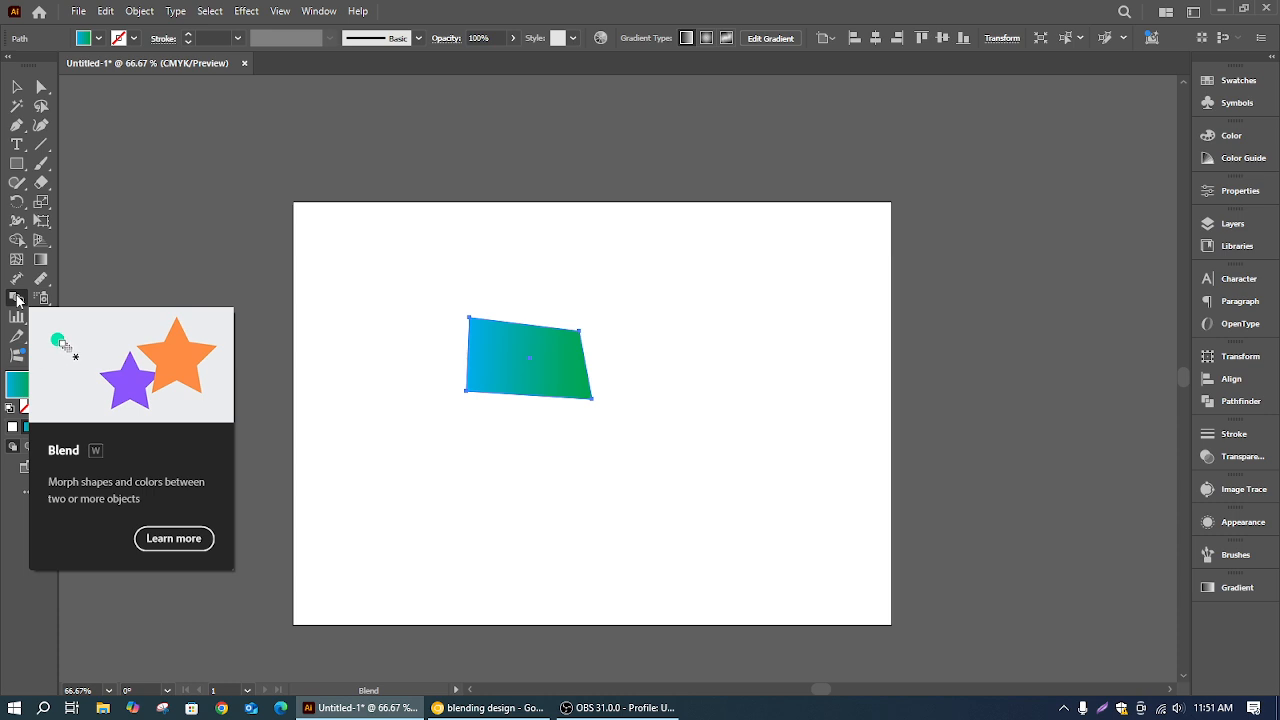
click(138, 12)
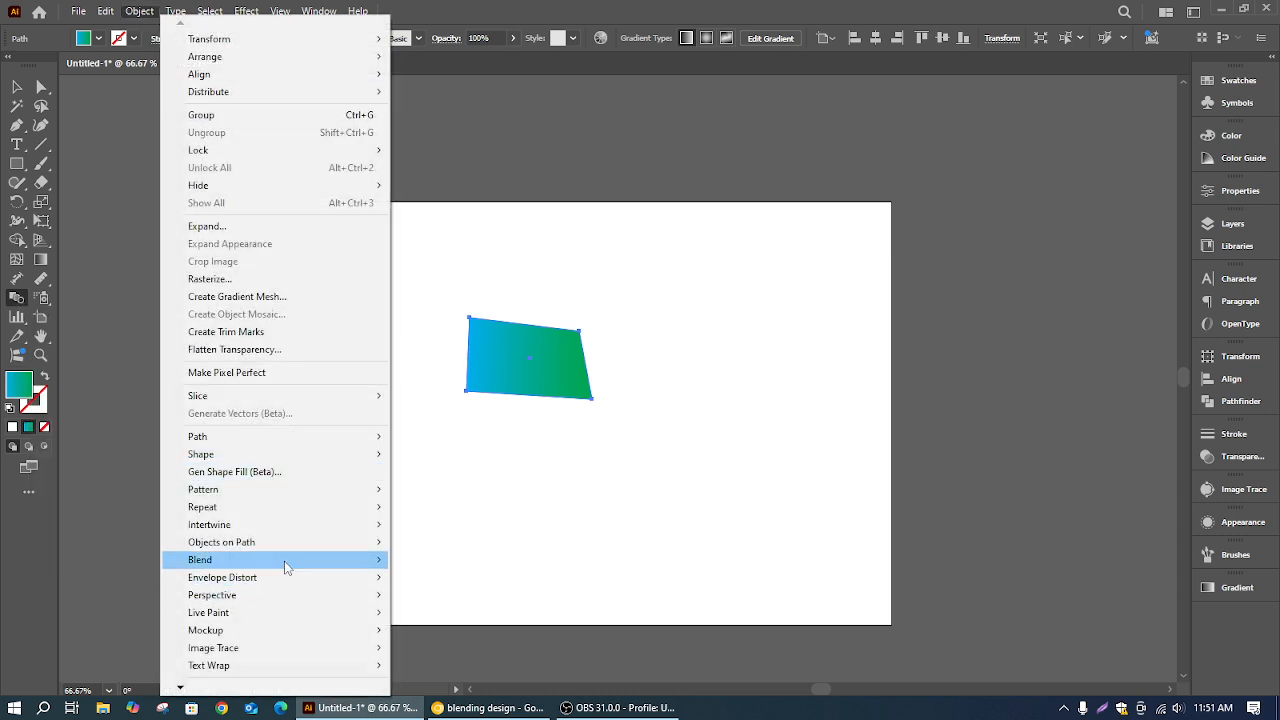
mouse_move(285, 565)
click(139, 11)
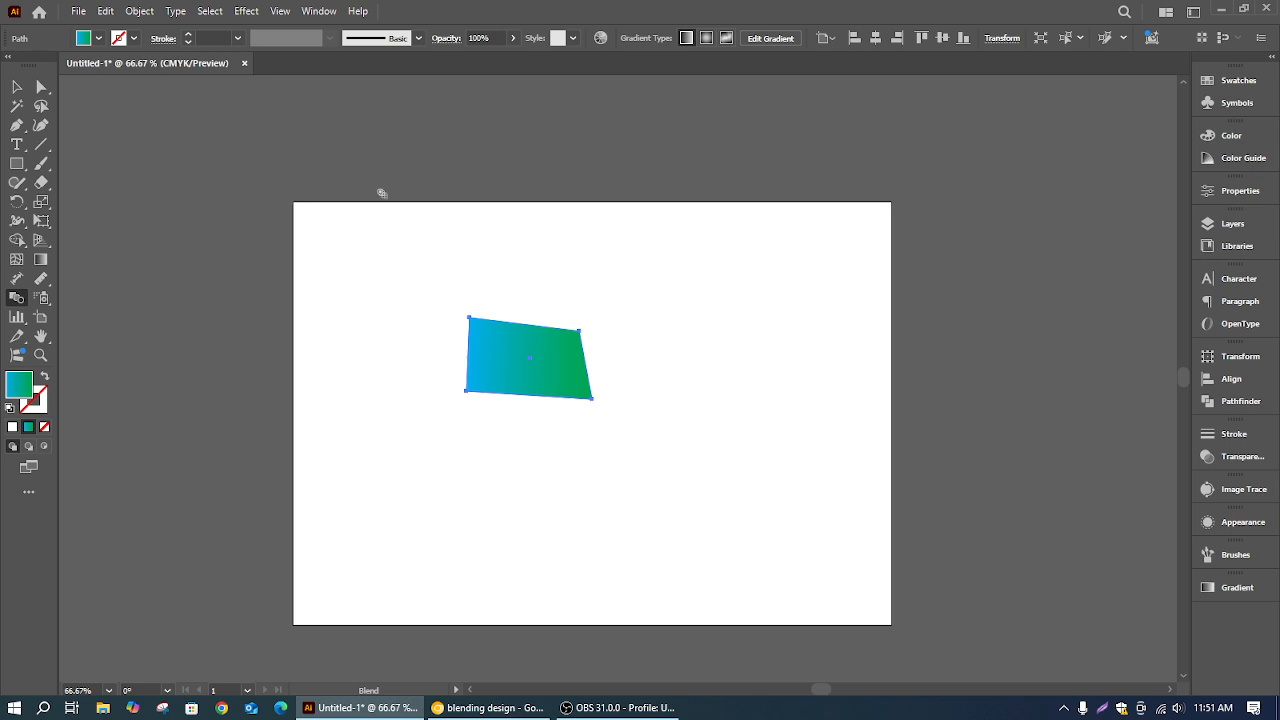
Delete the distorted gradient shape from the artboard
click(16, 87)
scroll(590, 490, down, 1)
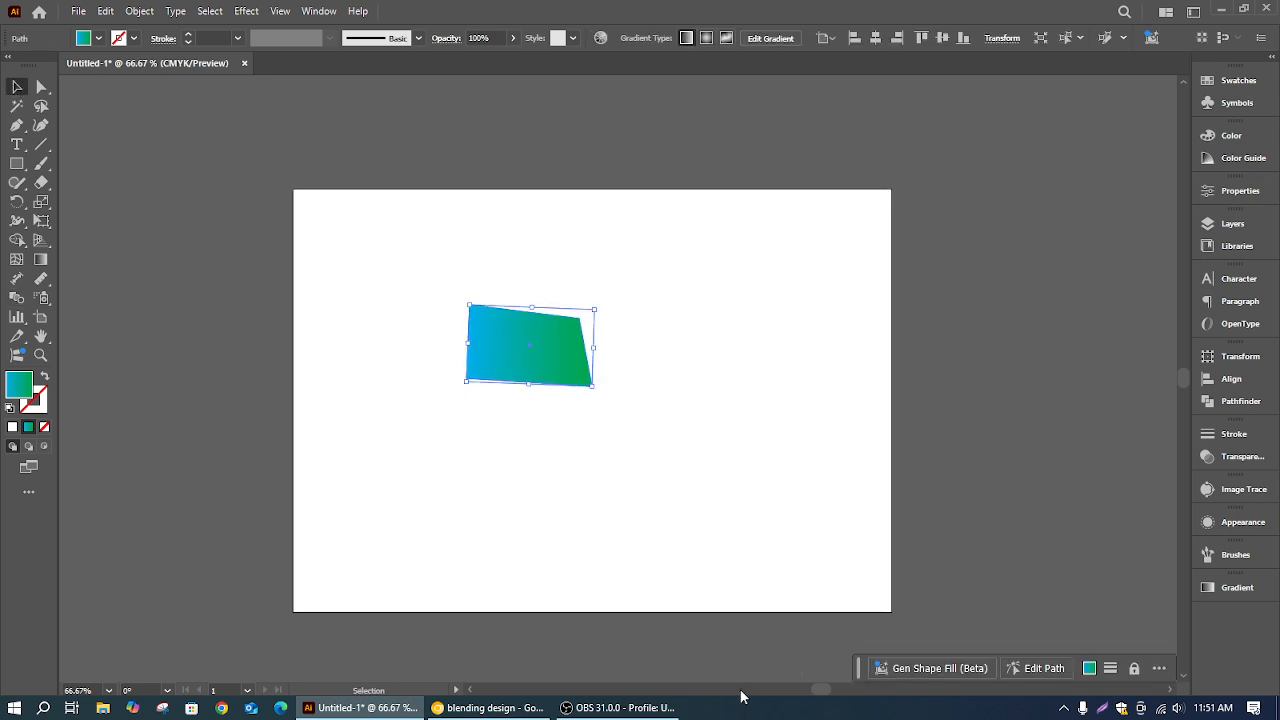
key(Delete)
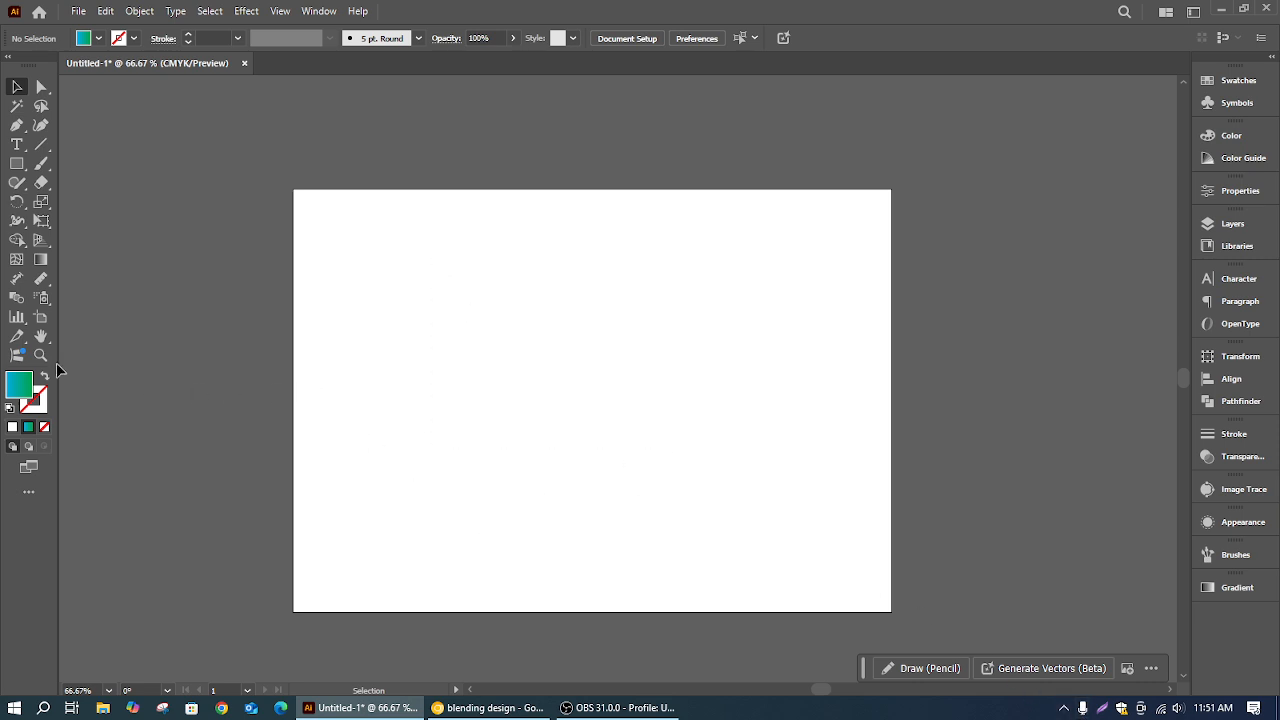
right_click(697, 252)
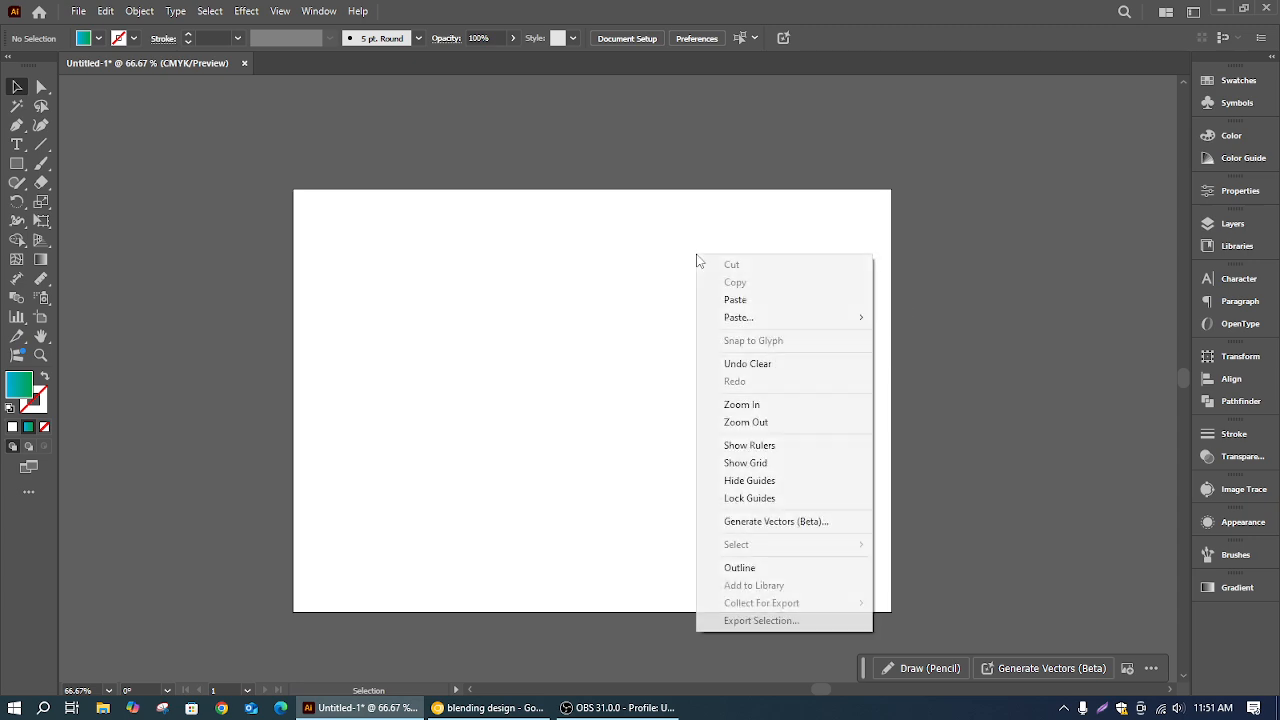
click(15, 85)
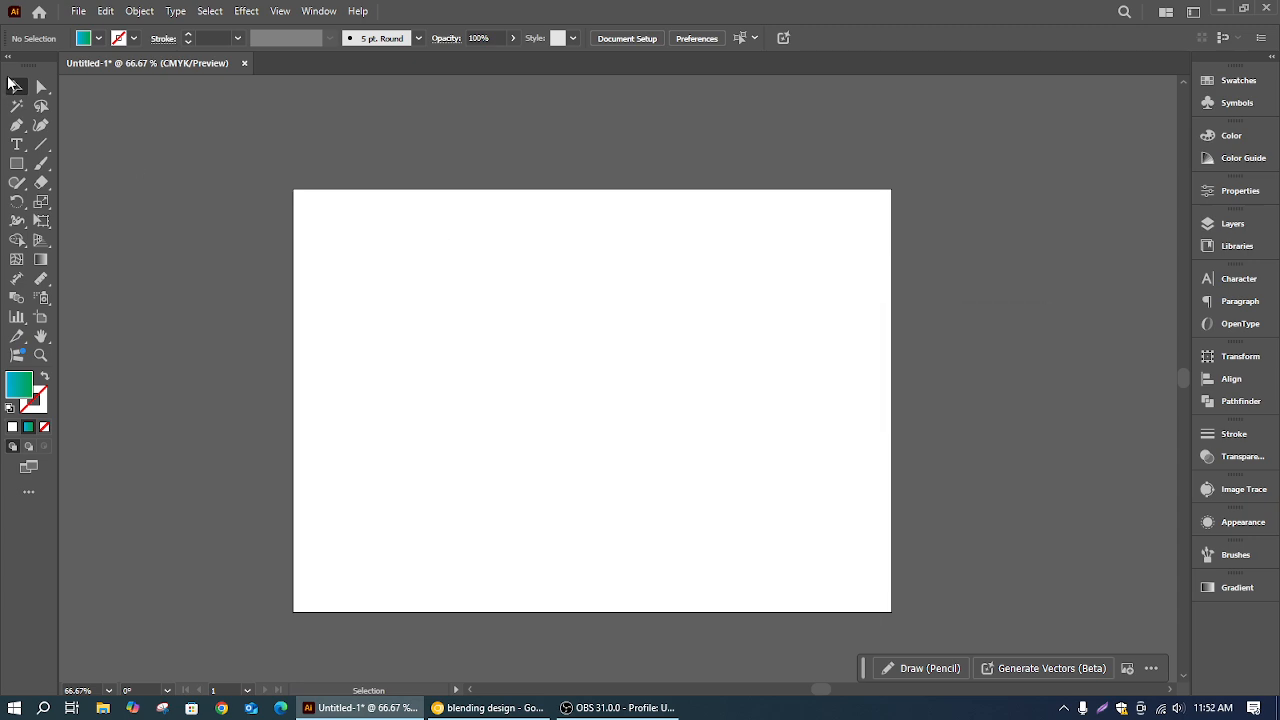